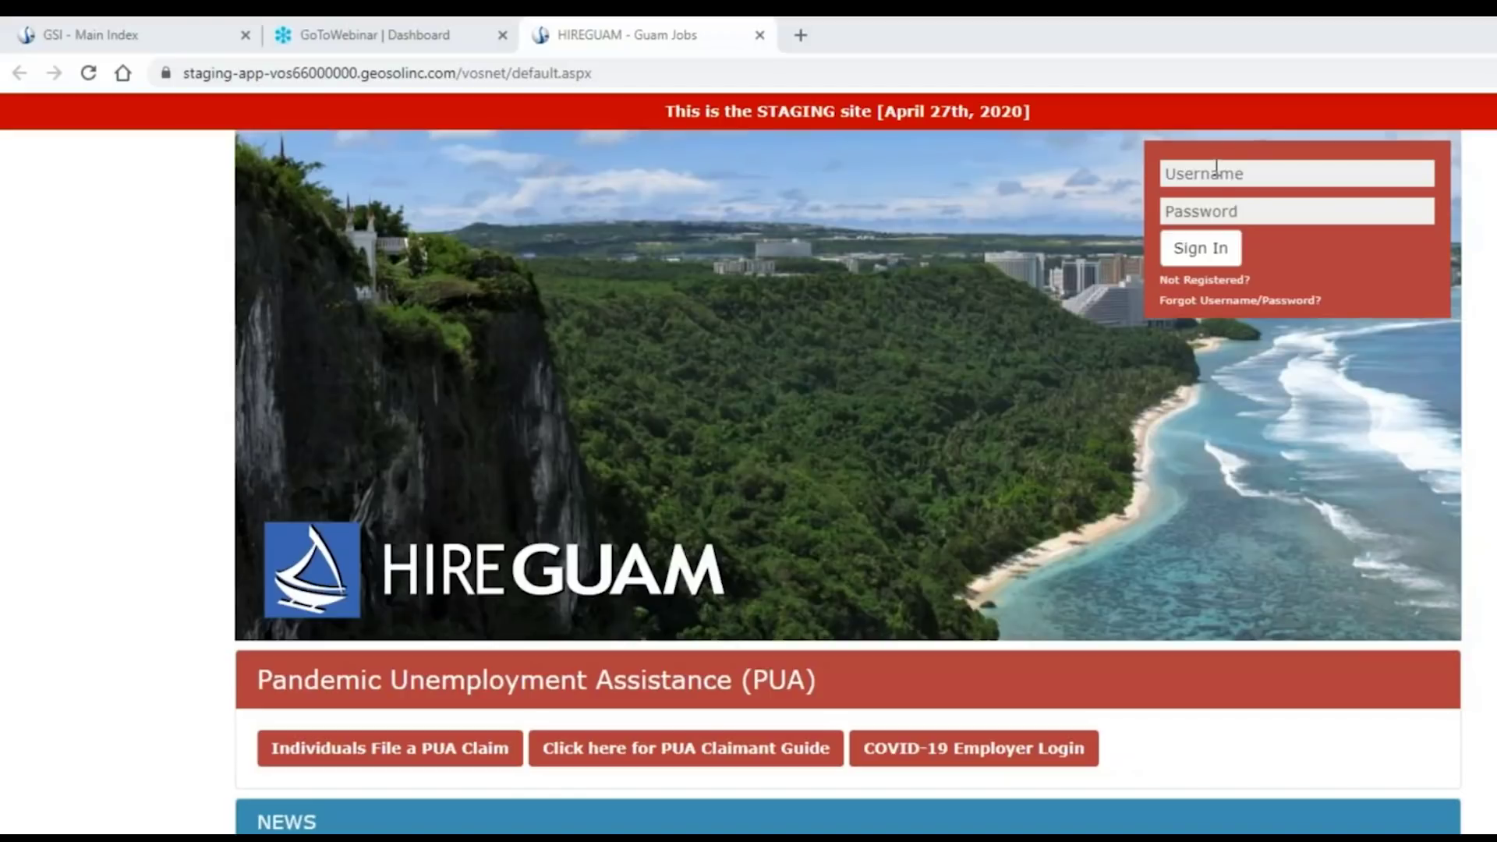
Clear the saved-password suggestions from the sign-in username field.
click(1185, 175)
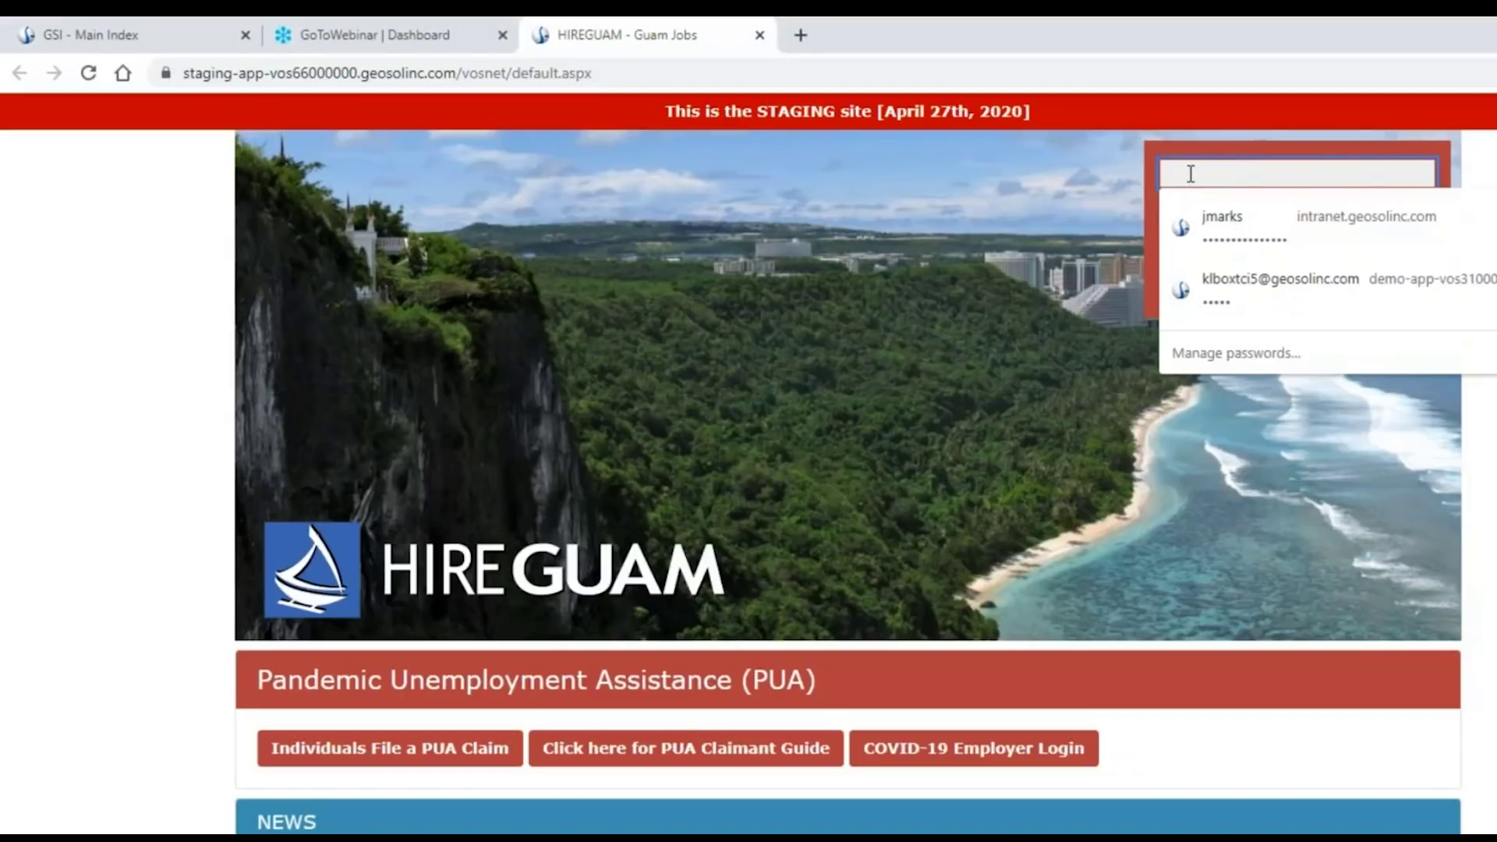
click(1049, 242)
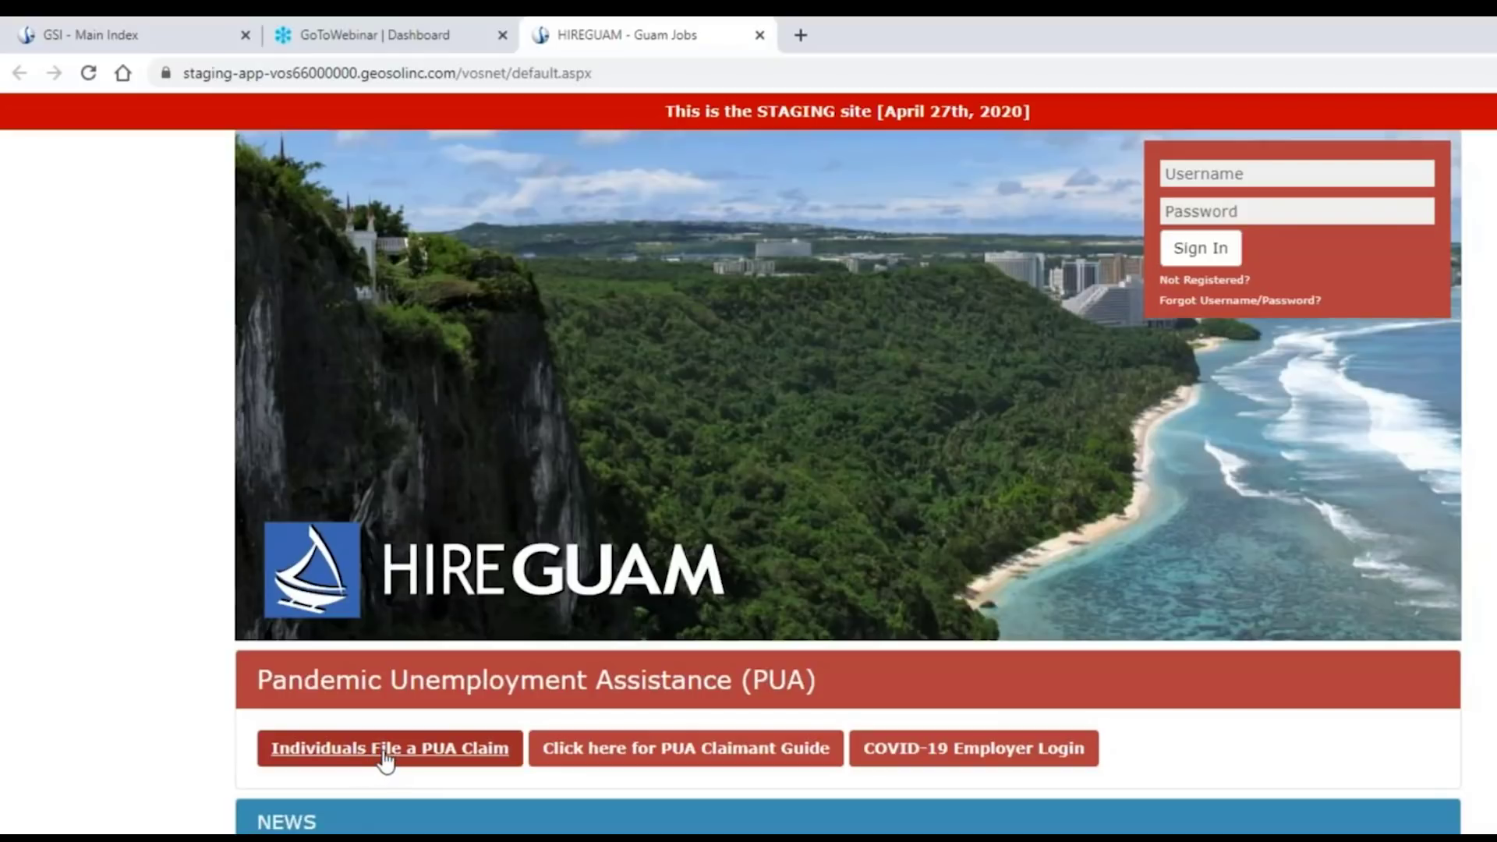
scroll(384, 760, down, 4)
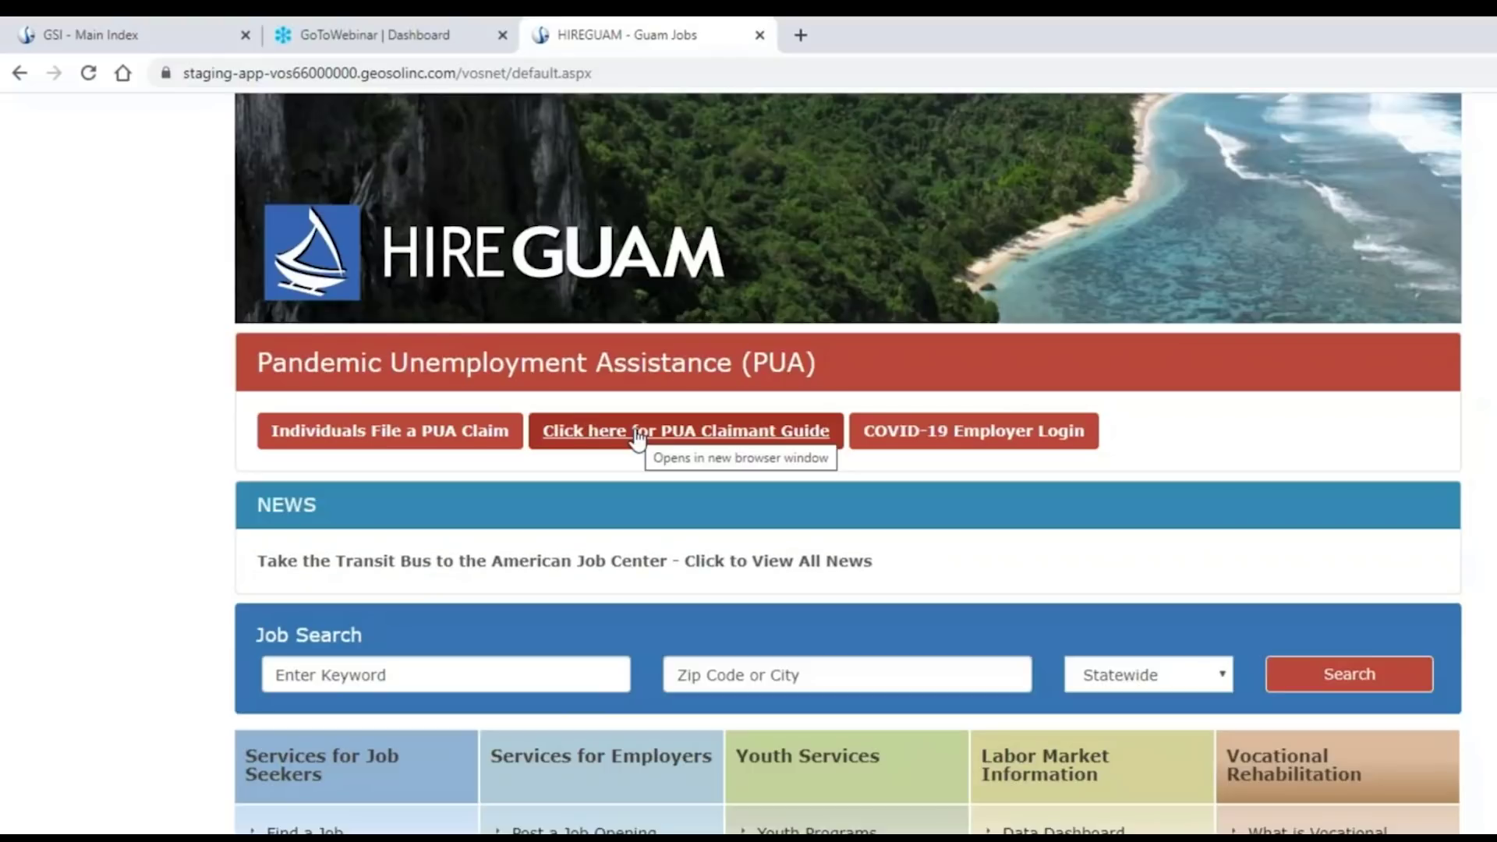
scroll(468, 460, up, 1)
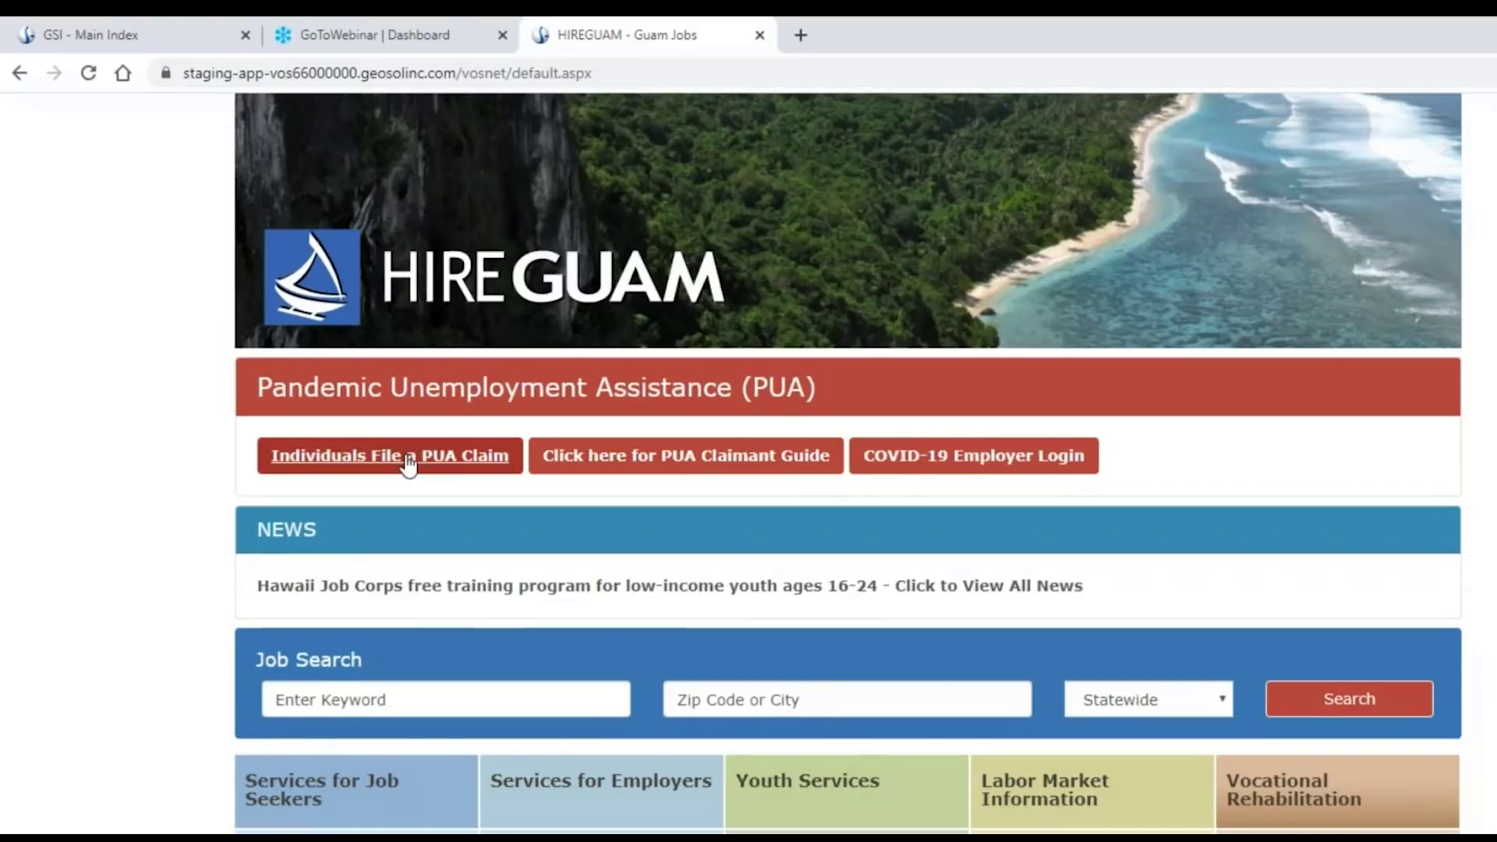
Start an individual PUA claim, highlight the COVERED and NOT COVERED headings, then continue.
click(409, 464)
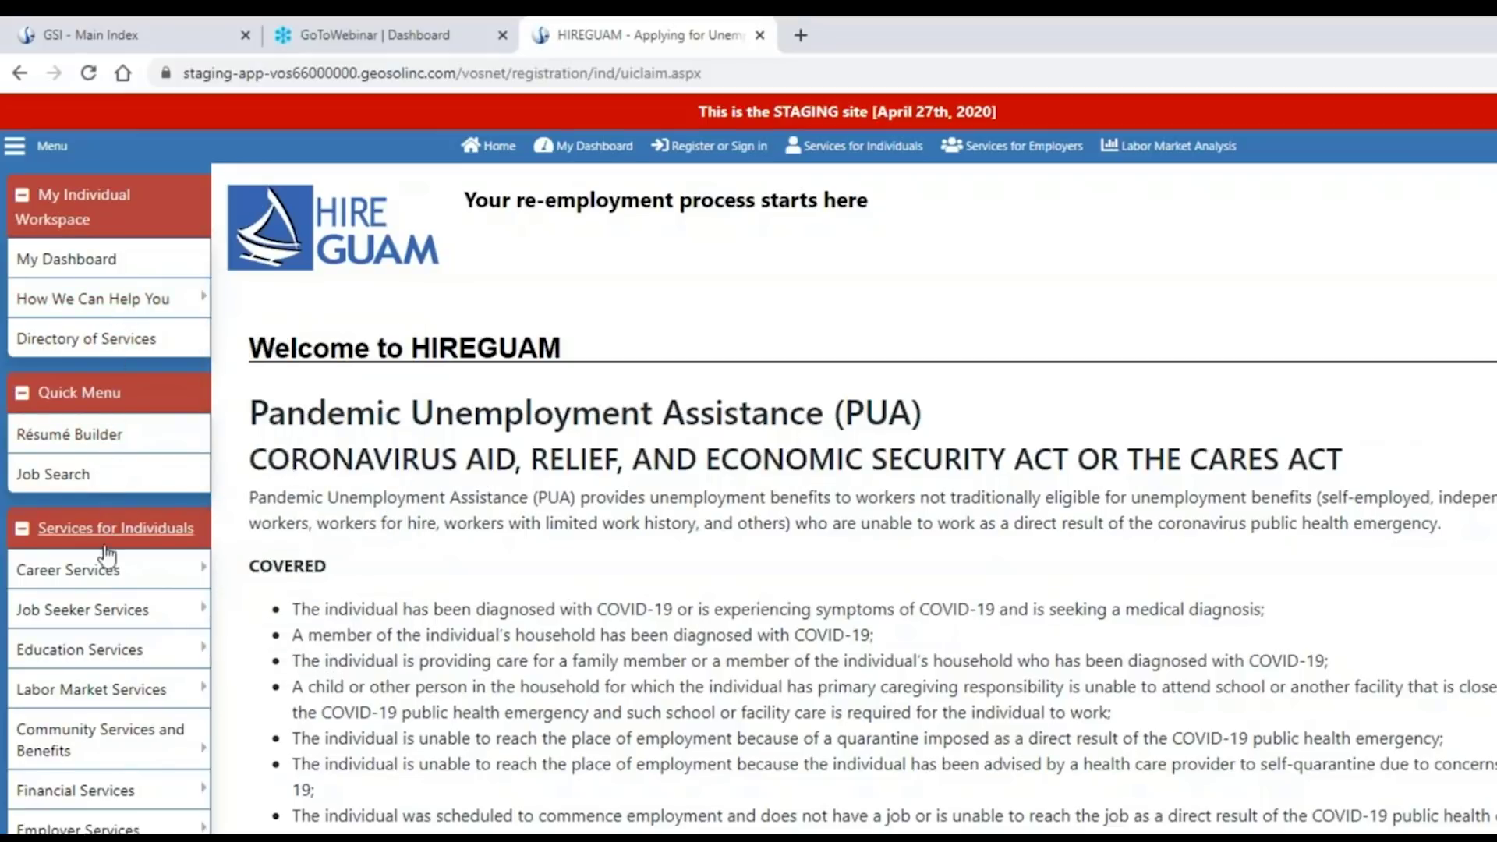
scroll(99, 553, down, 1)
drag(248, 456, 395, 460)
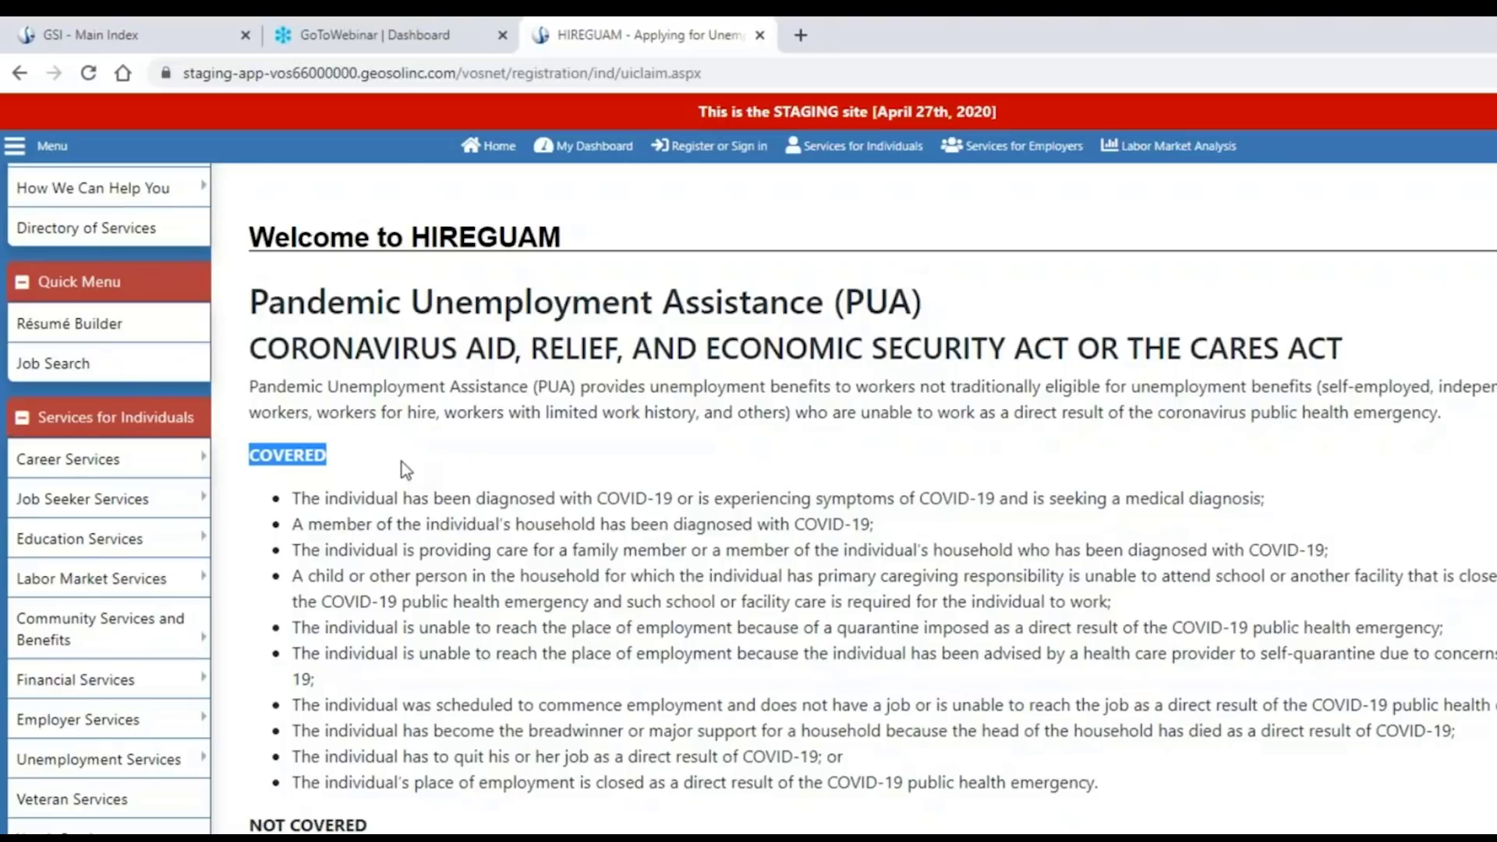
scroll(401, 459, down, 3)
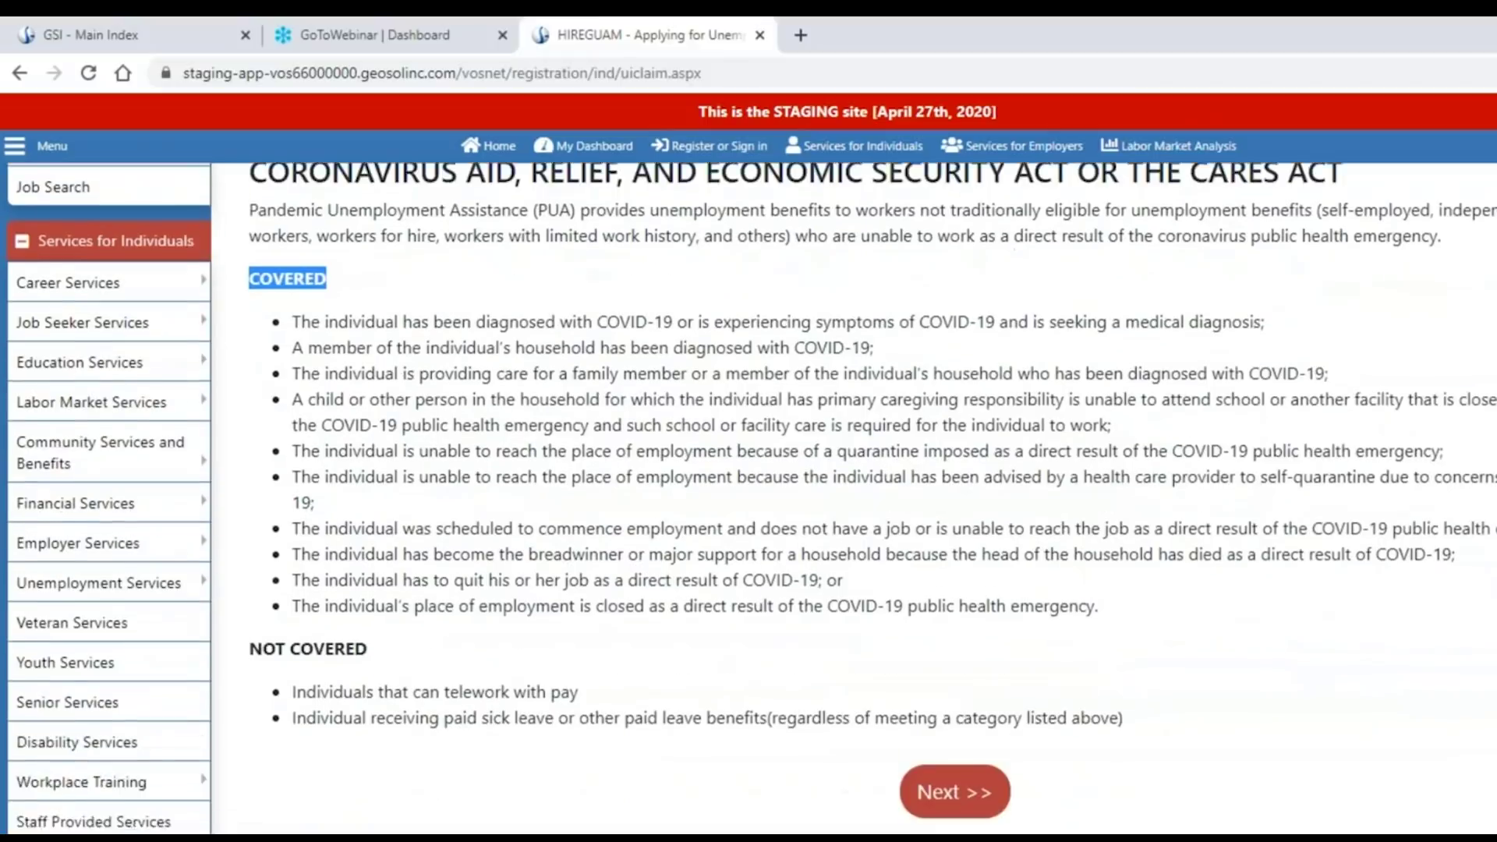
drag(251, 609, 371, 608)
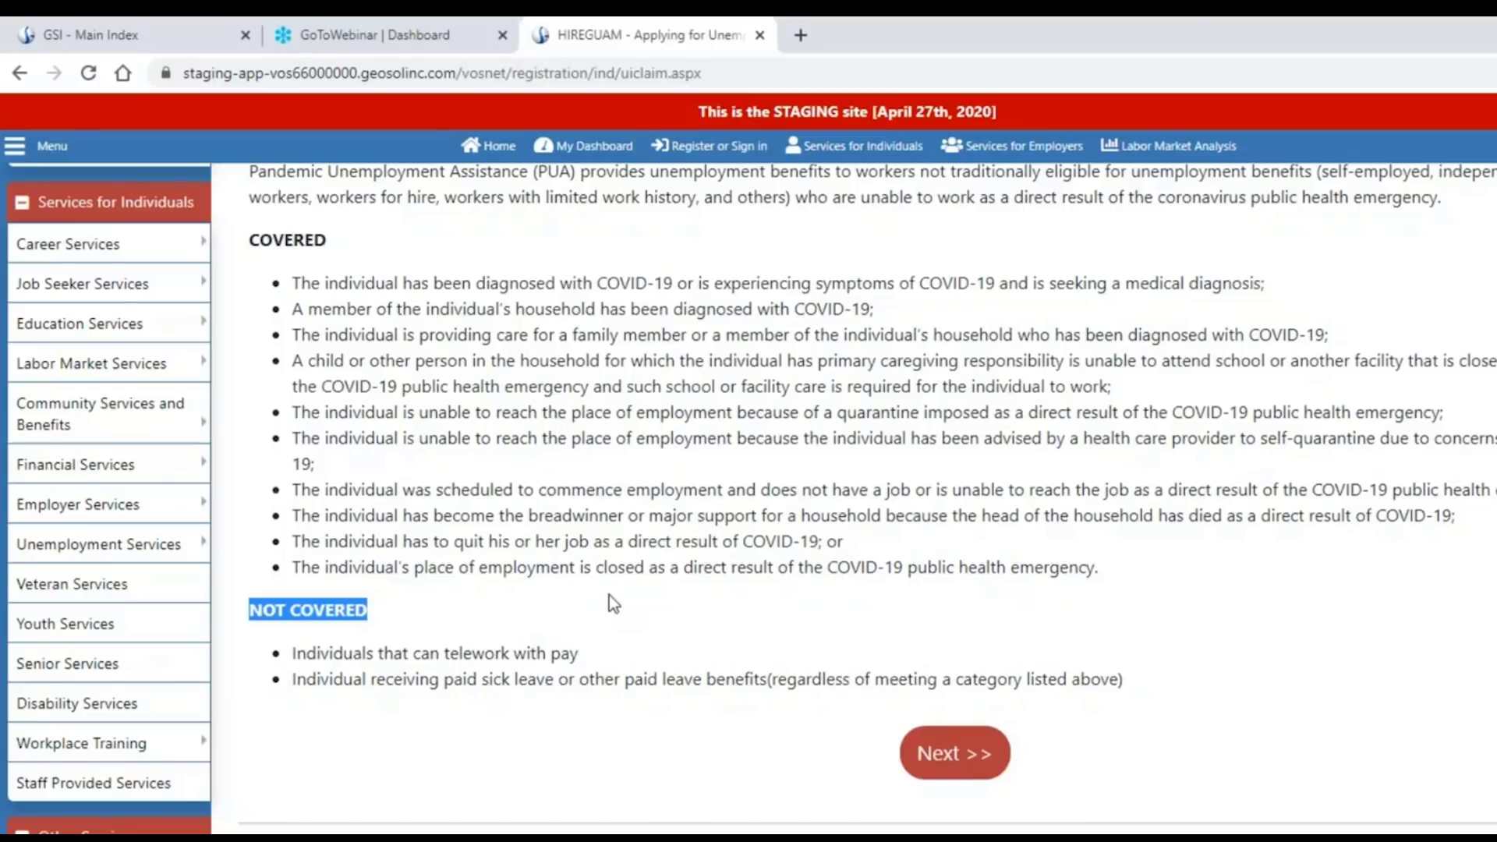
scroll(609, 596, up, 2)
scroll(841, 763, down, 1)
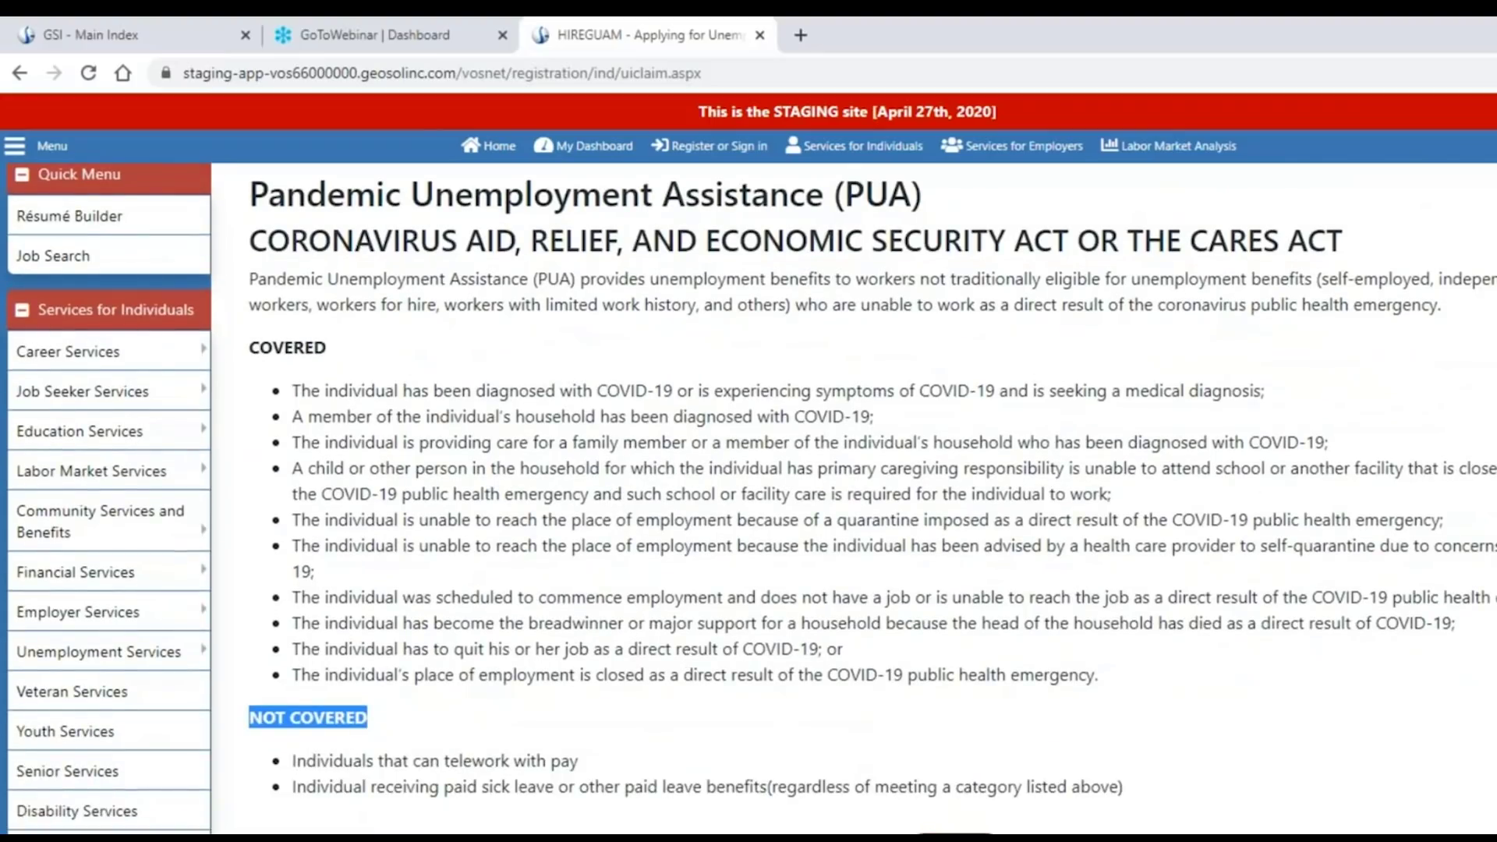
click(955, 837)
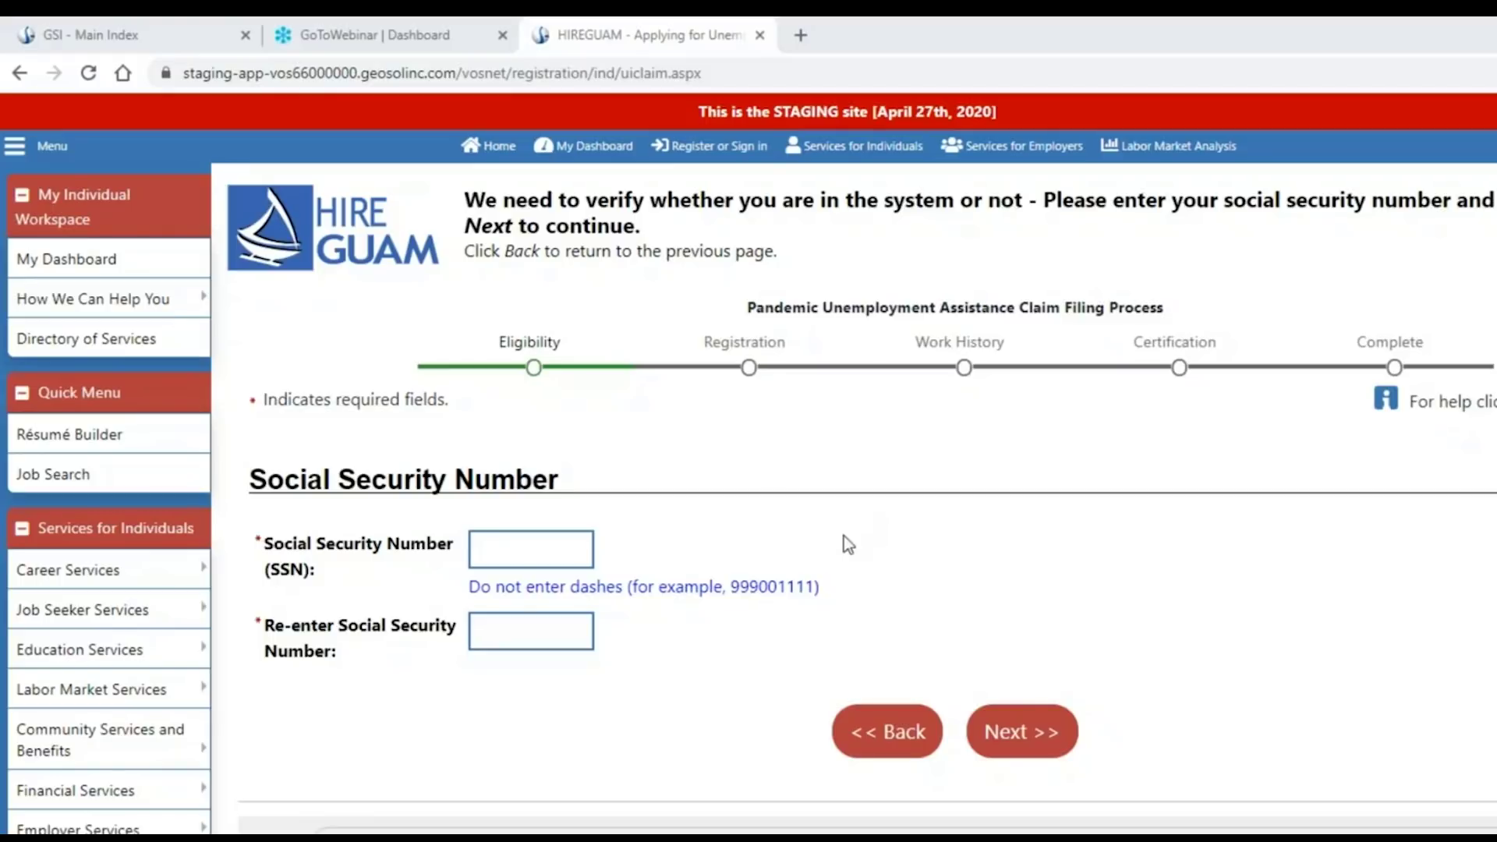
Paste the Social Security Number into both SSN fields and submit it.
click(537, 551)
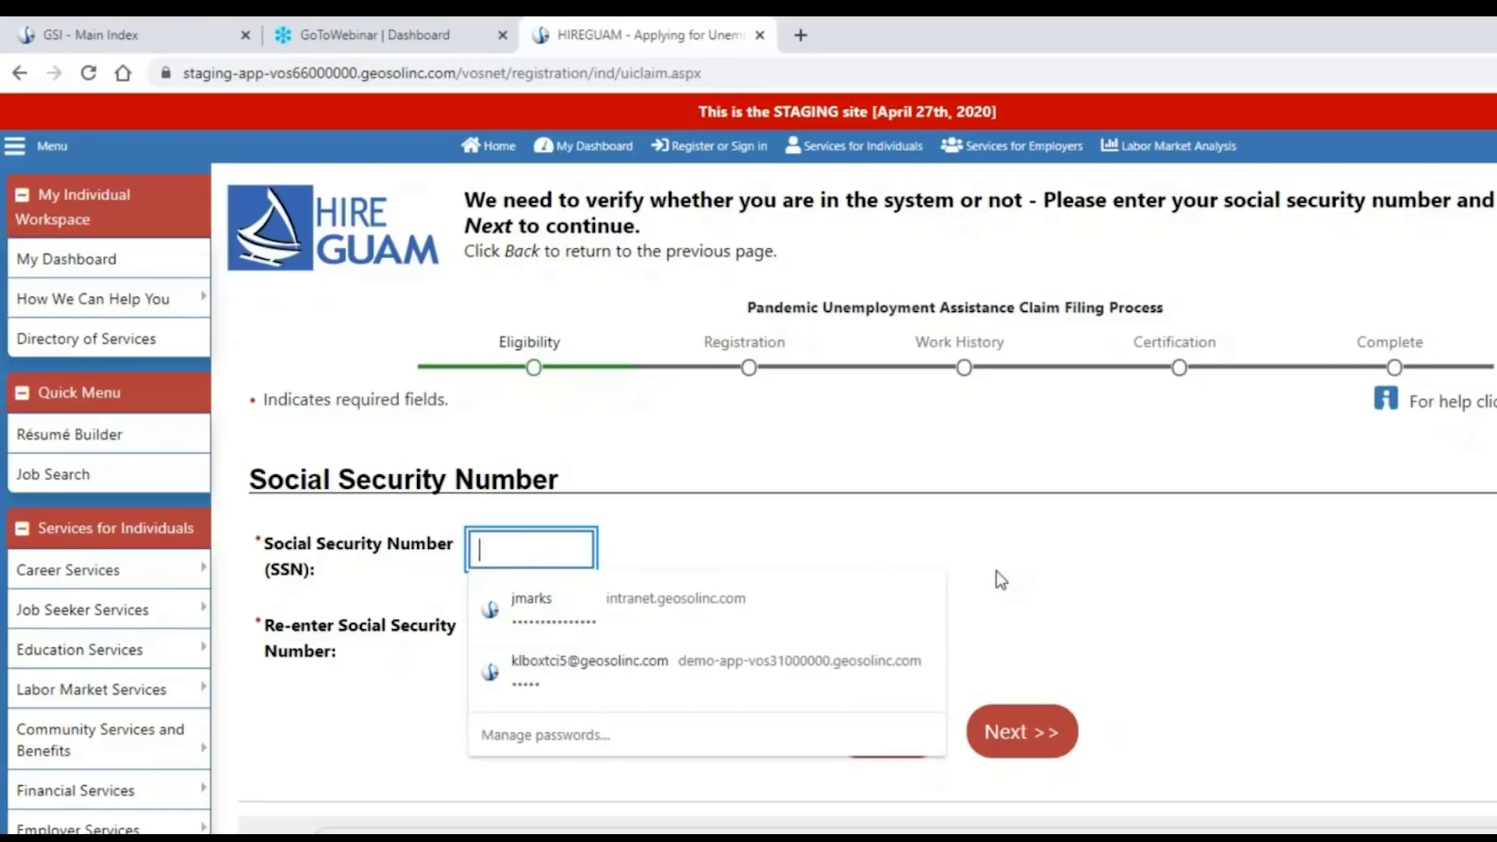
key(ctrl+v)
click(577, 629)
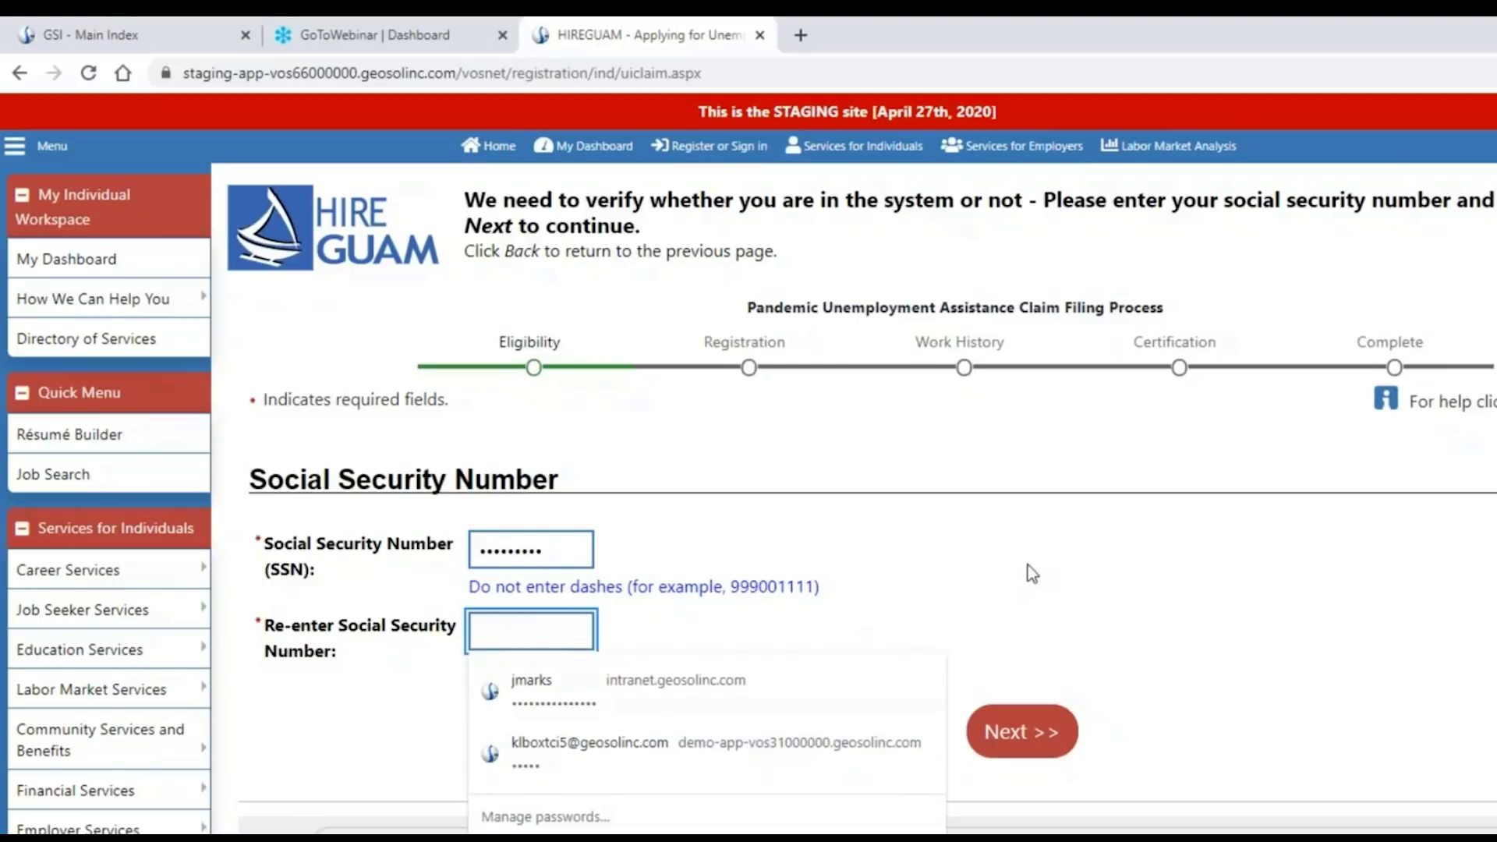
key(ctrl+v)
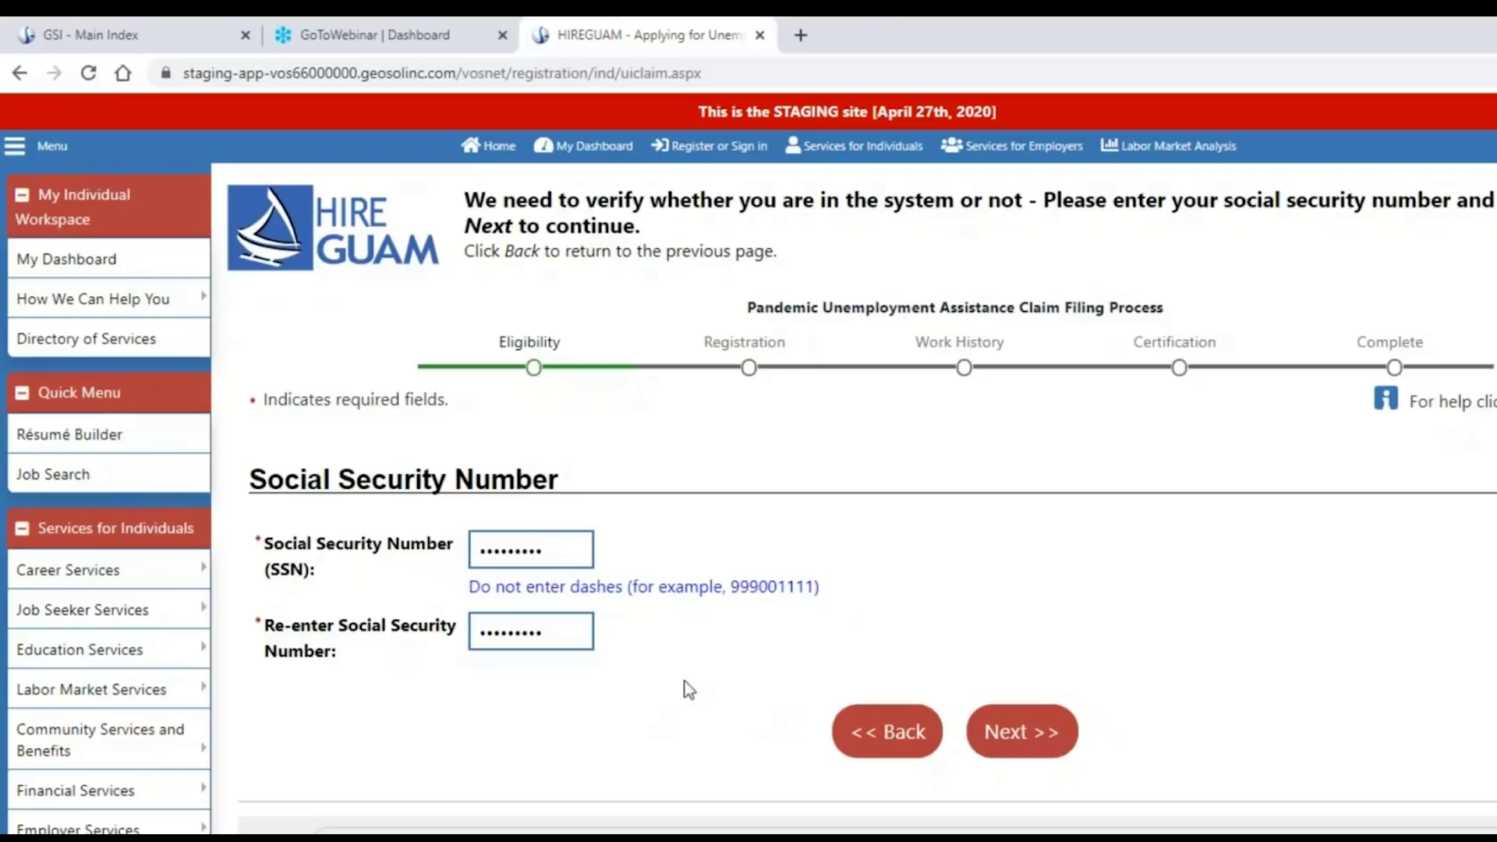
click(1018, 736)
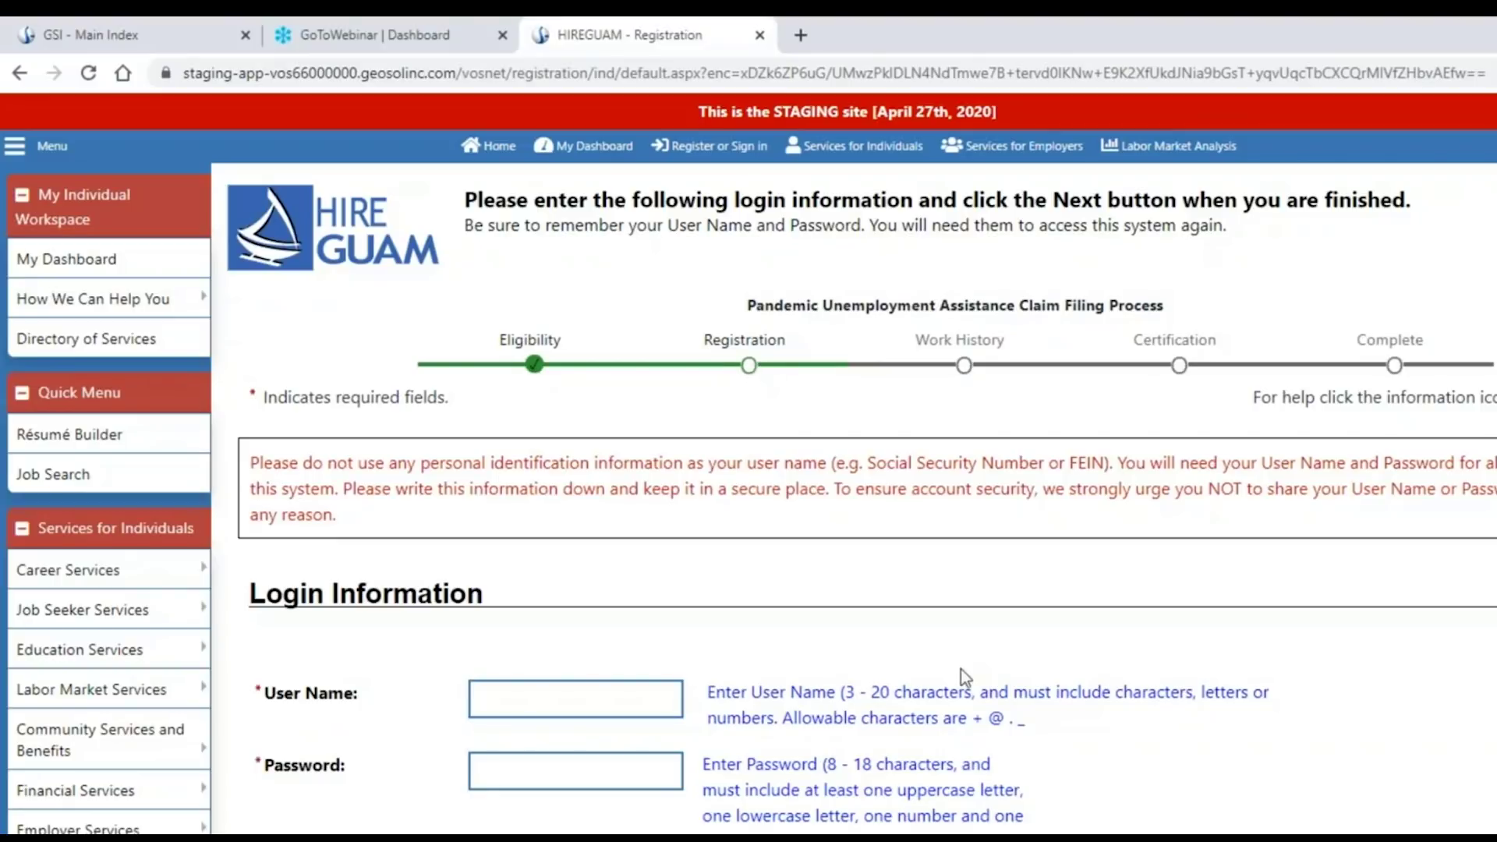
Enter a user name and a strong password, retyping the password in Confirm Password.
scroll(701, 624, down, 1)
click(544, 587)
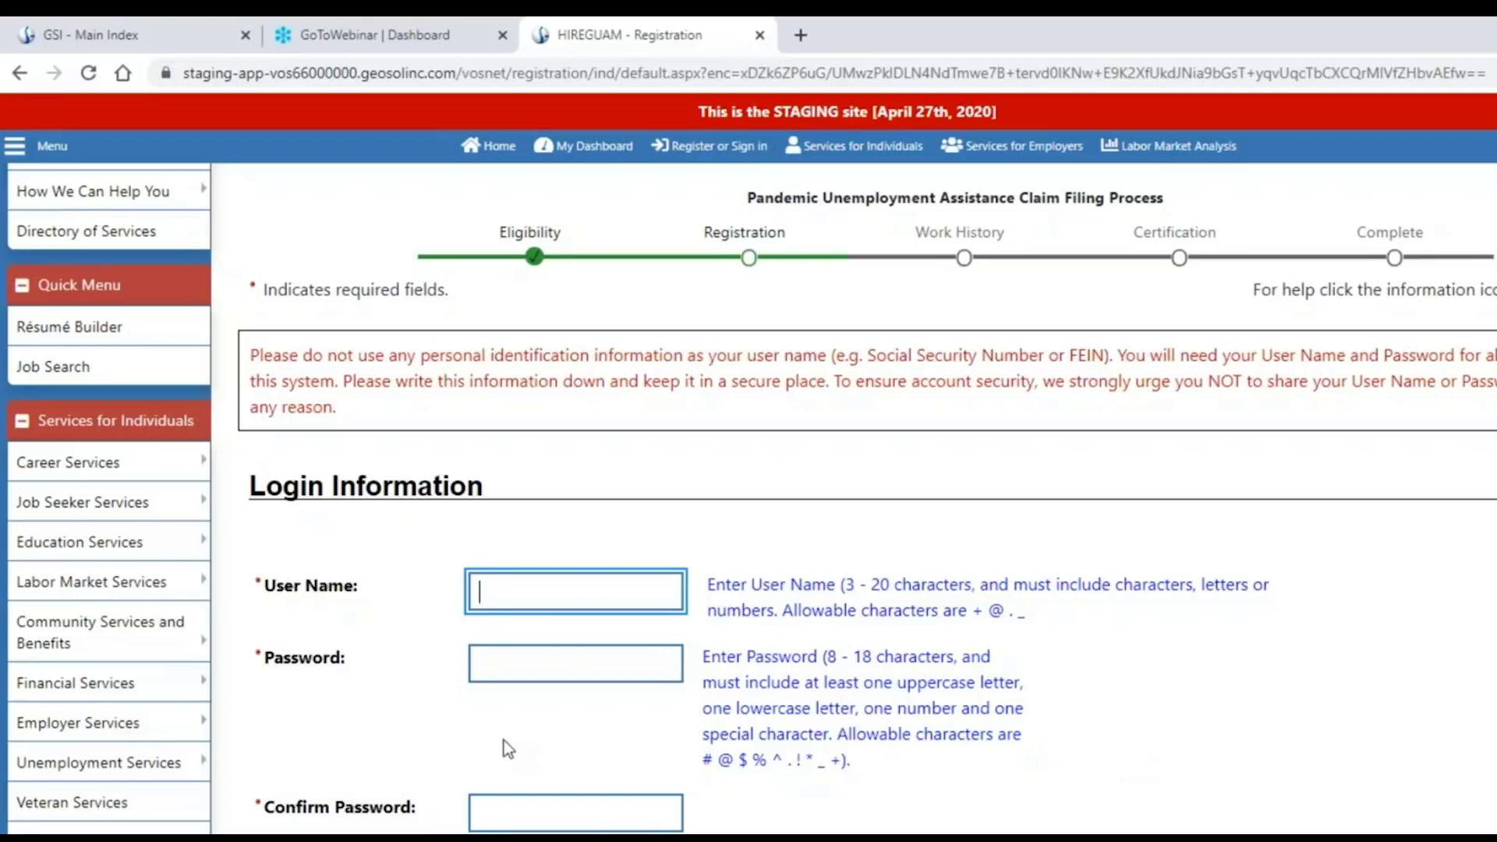
text(GSIMARIE)
key(Tab)
text(•••)
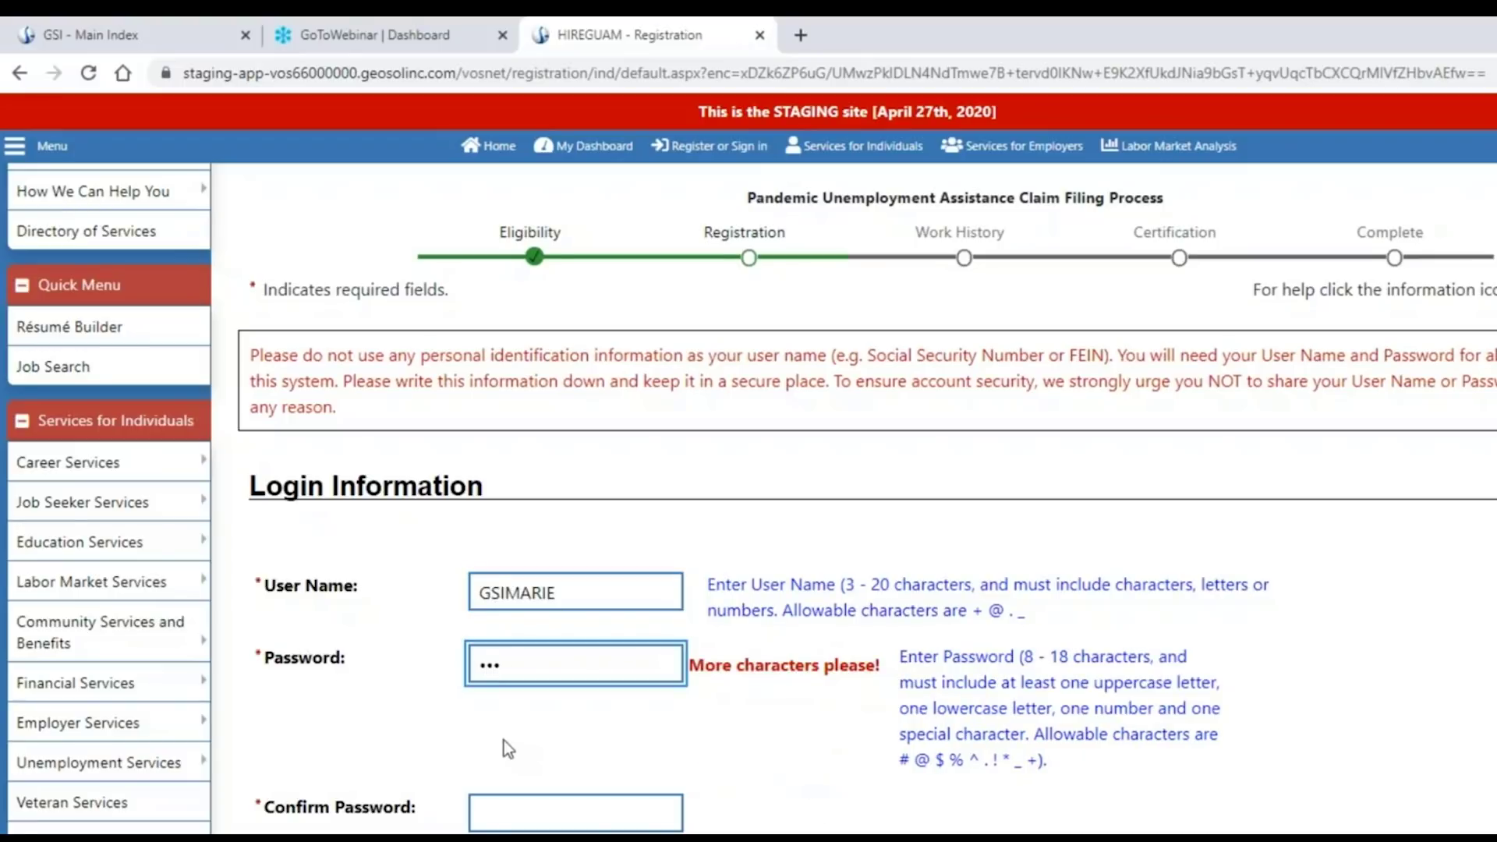
text(•••••)
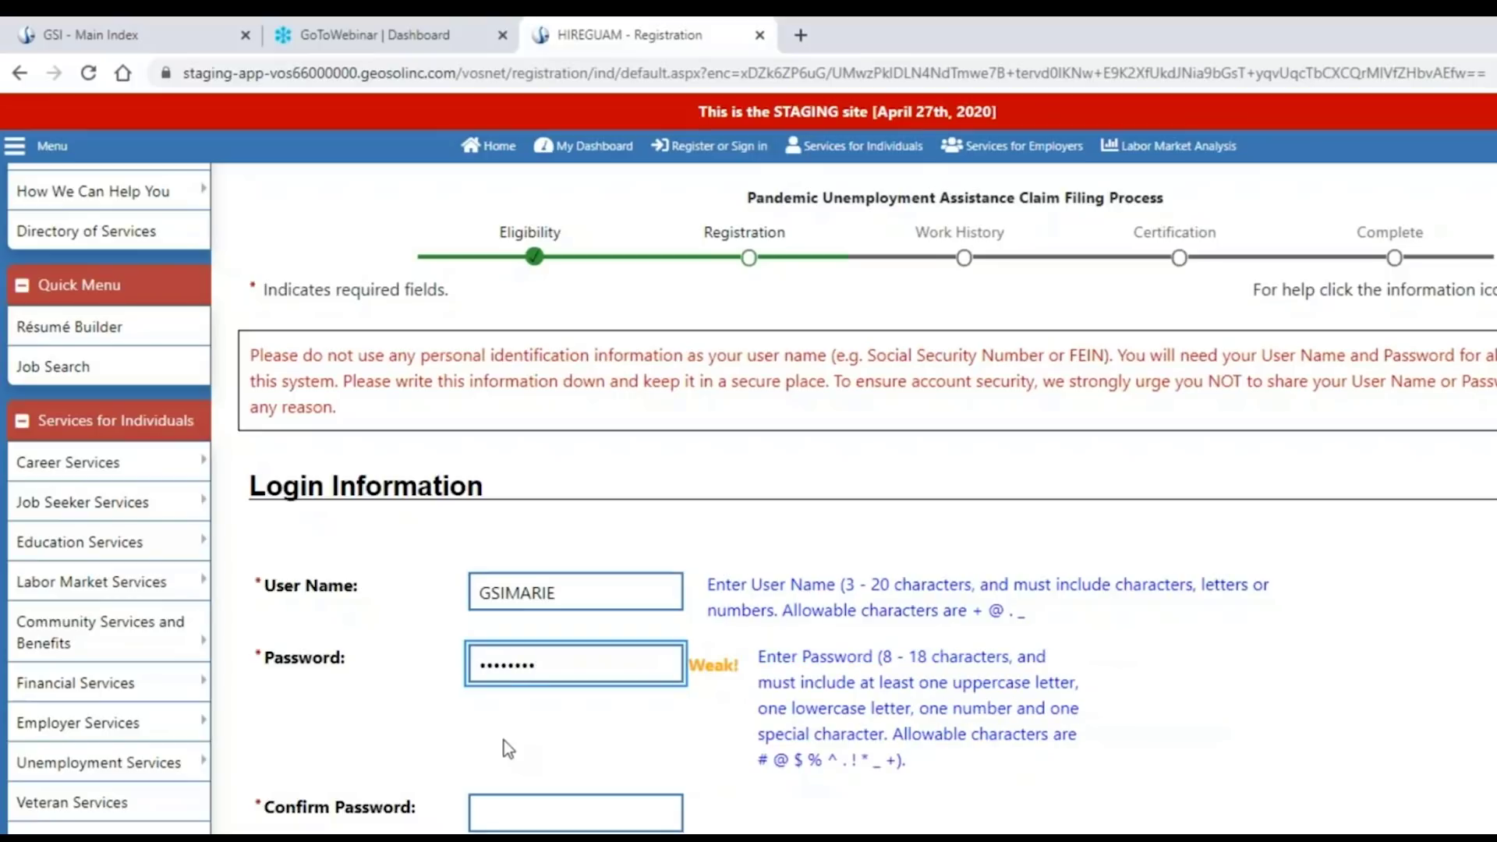
text(••)
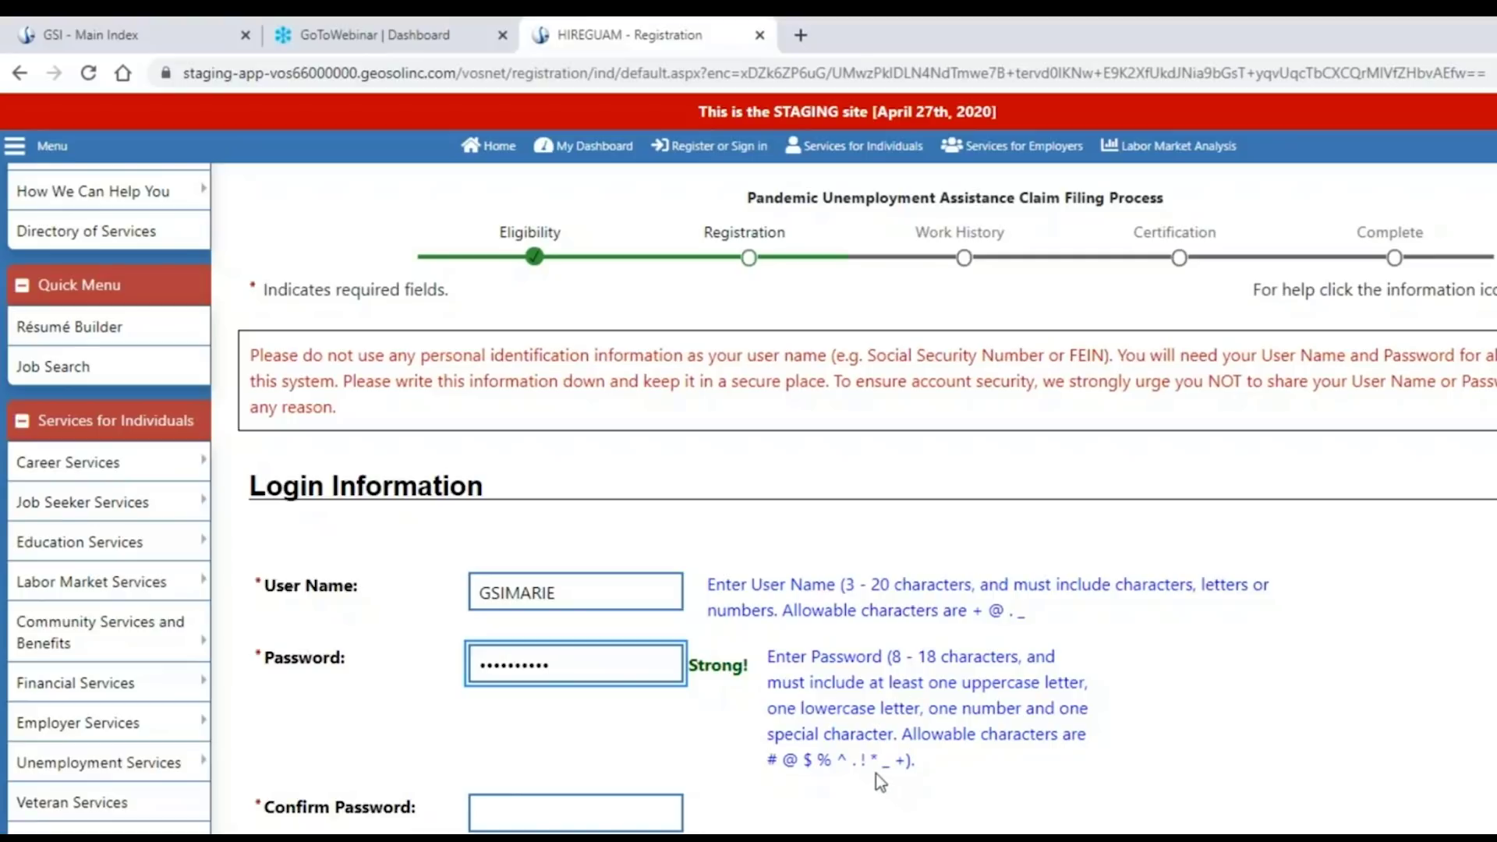
click(609, 815)
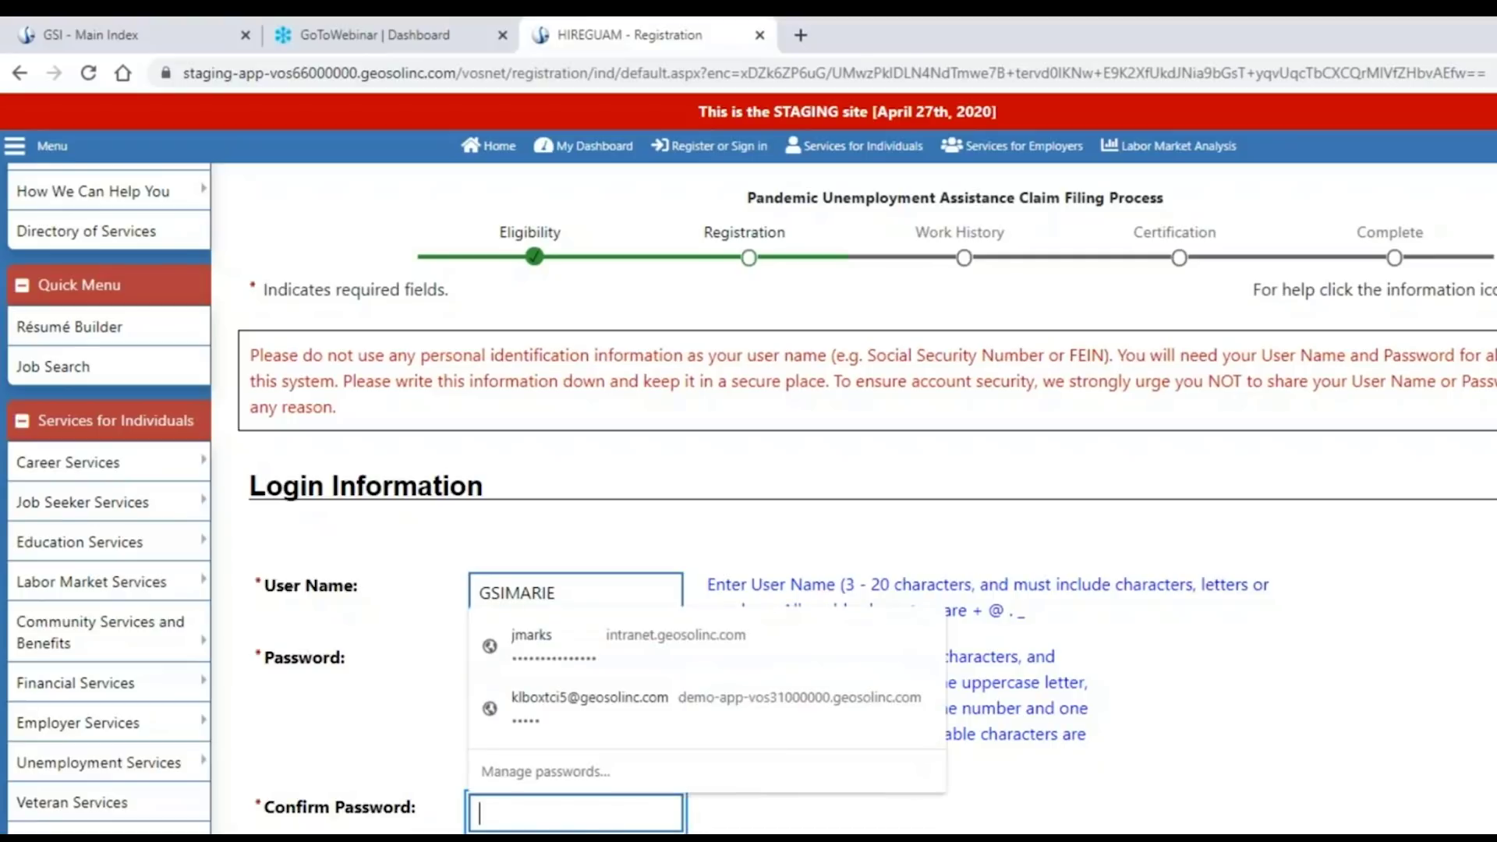
text(**********)
scroll(1166, 818, down, 3)
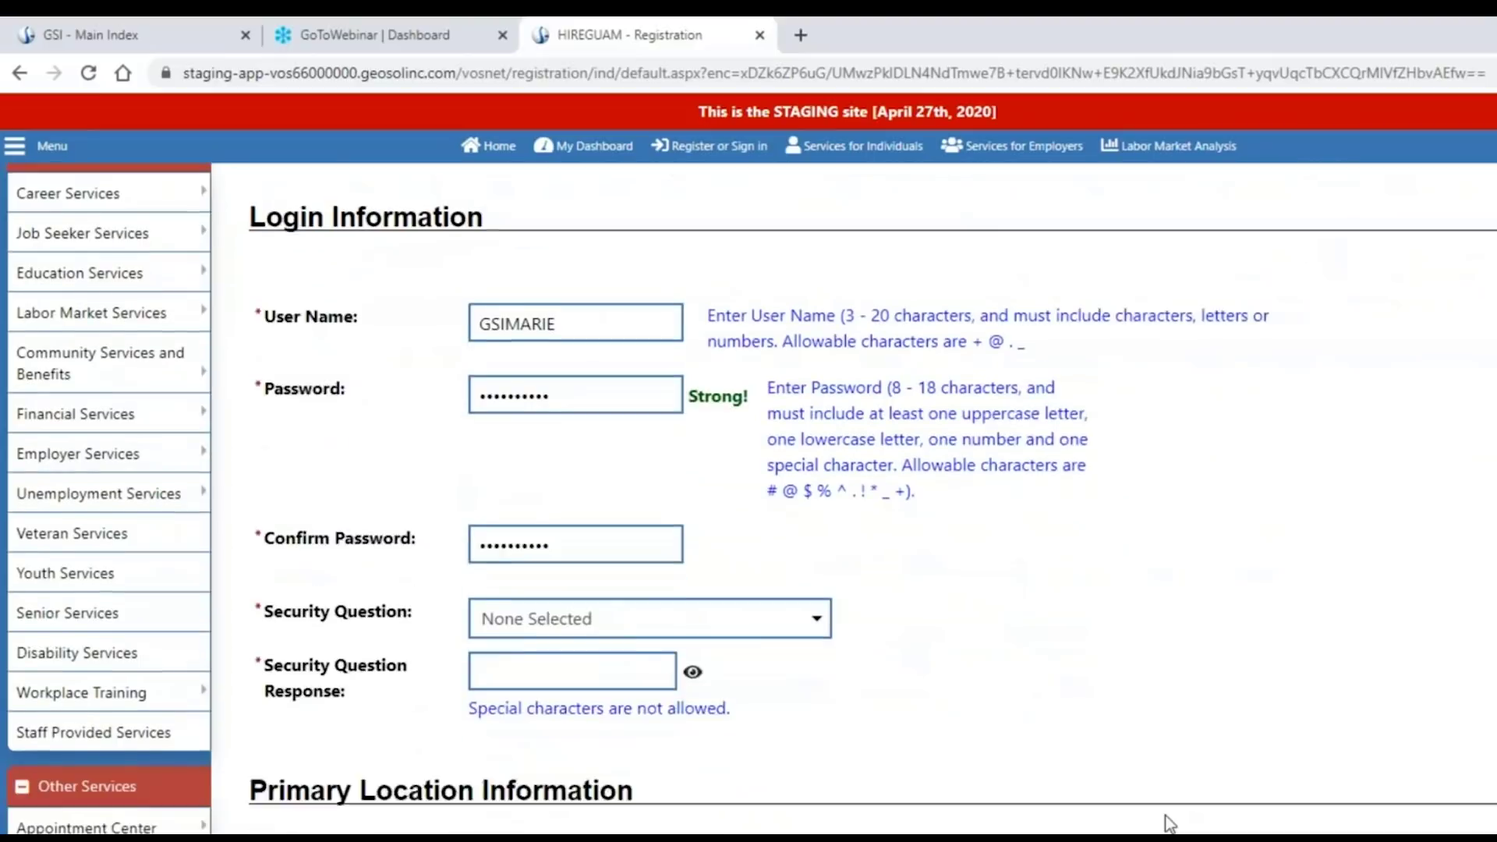
click(712, 572)
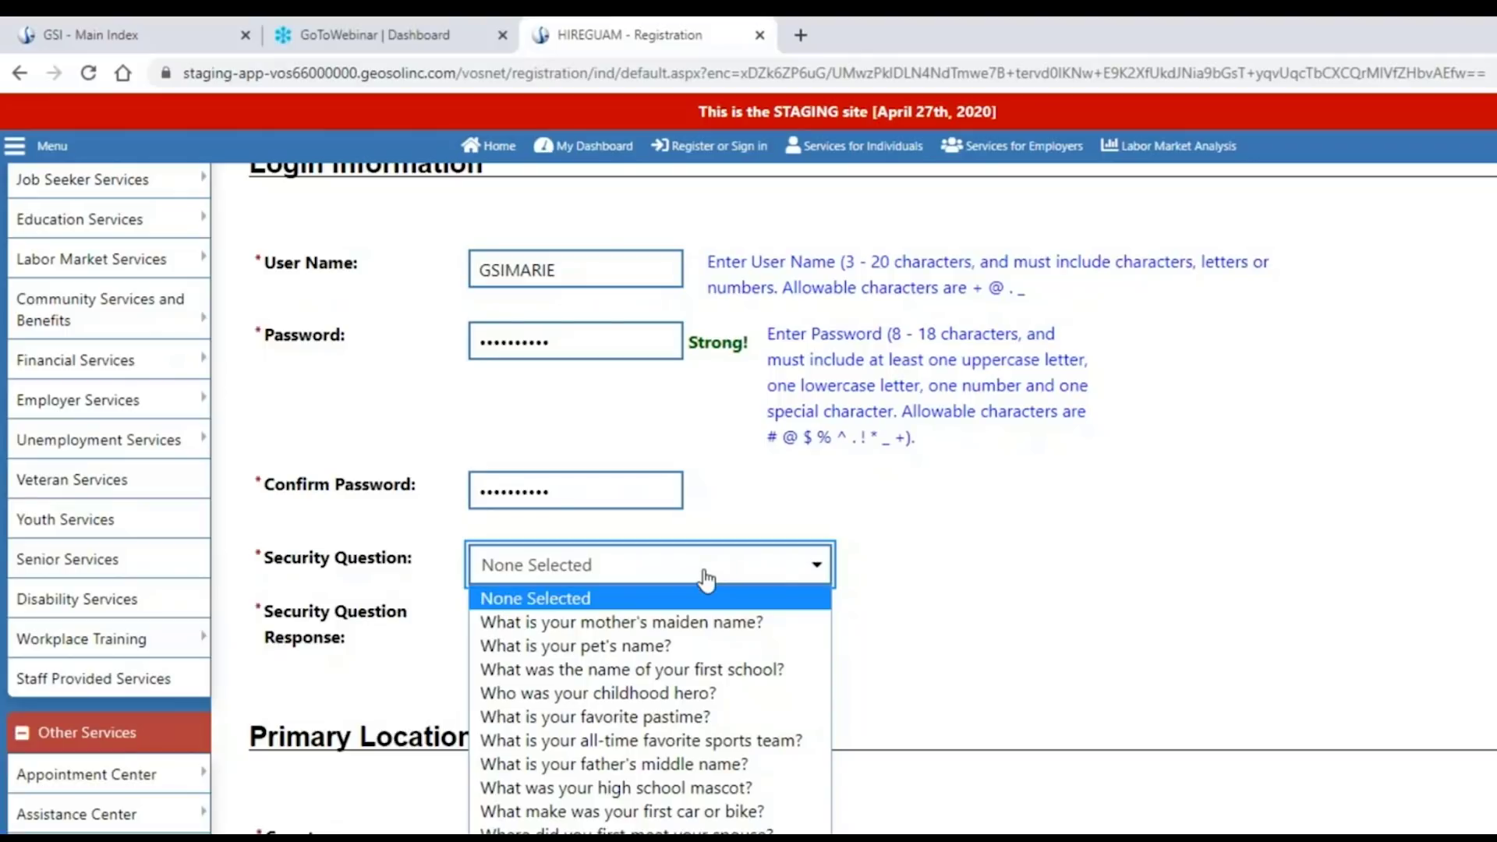
Choose 'Where were you born?' as the security question and type its answer.
click(623, 765)
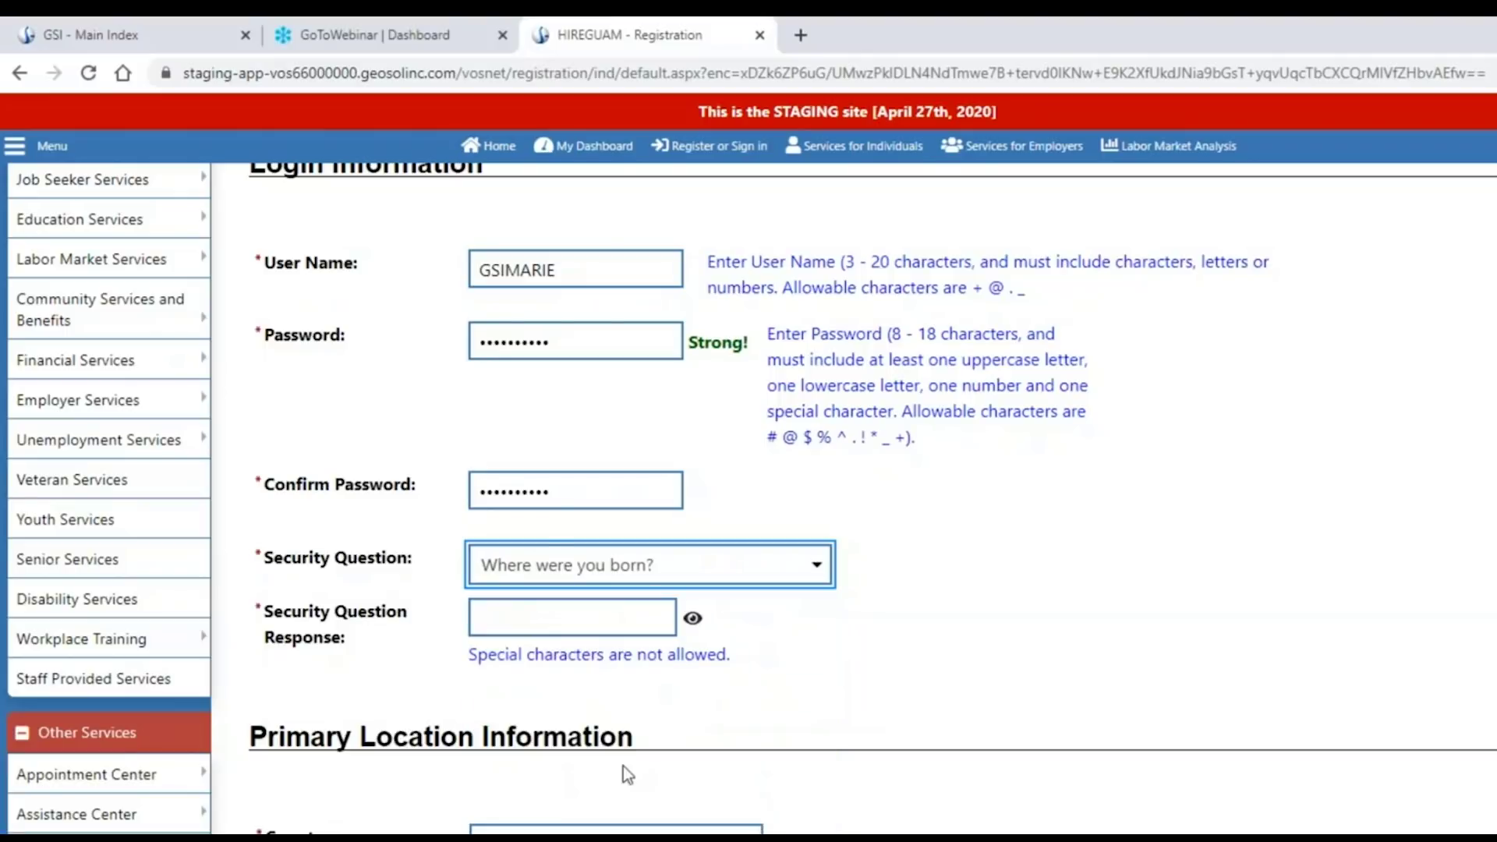
click(537, 620)
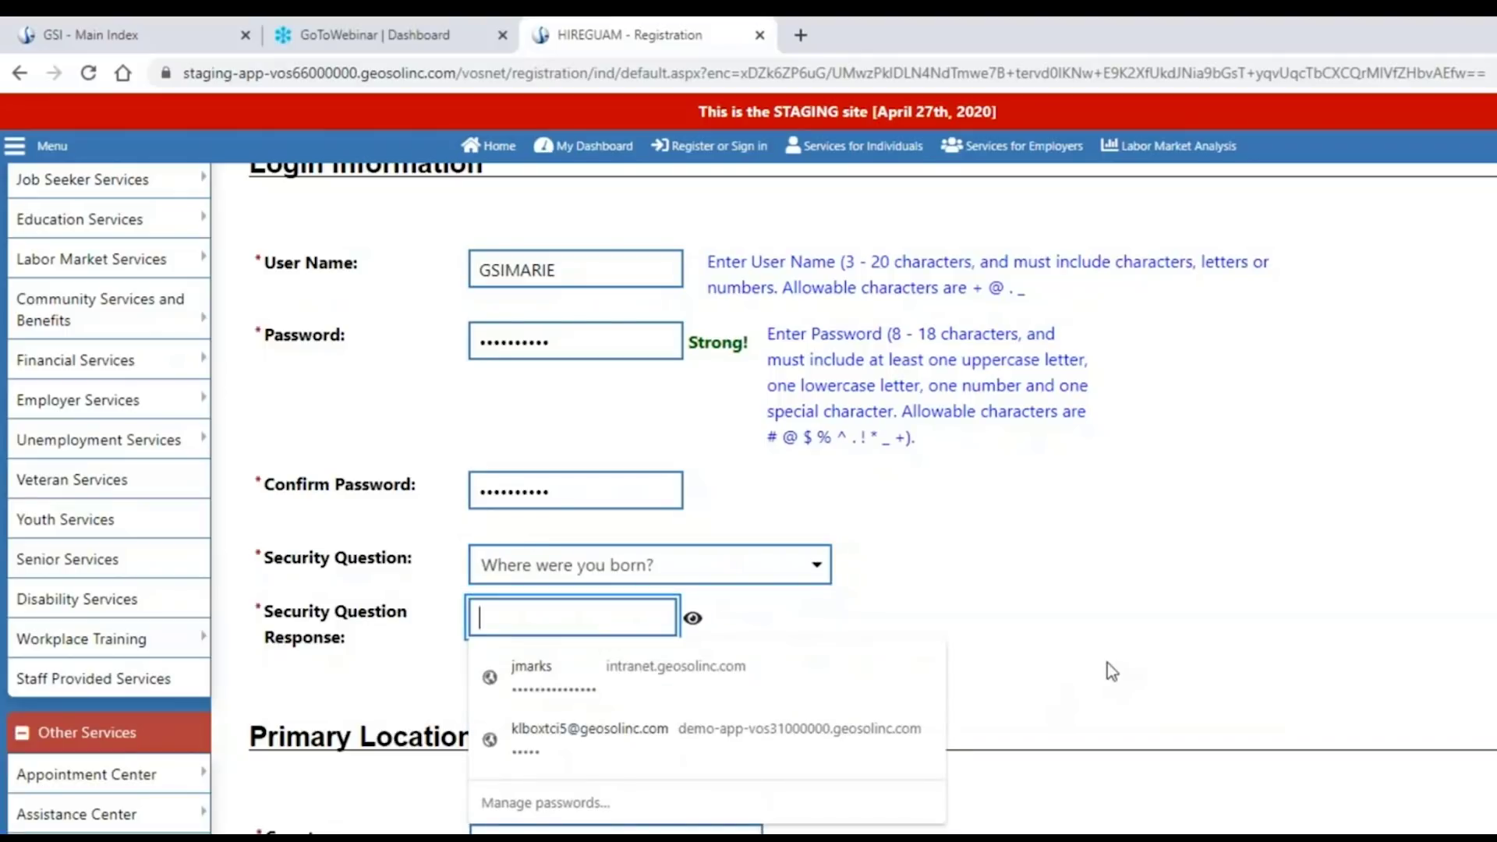
text(Guam)
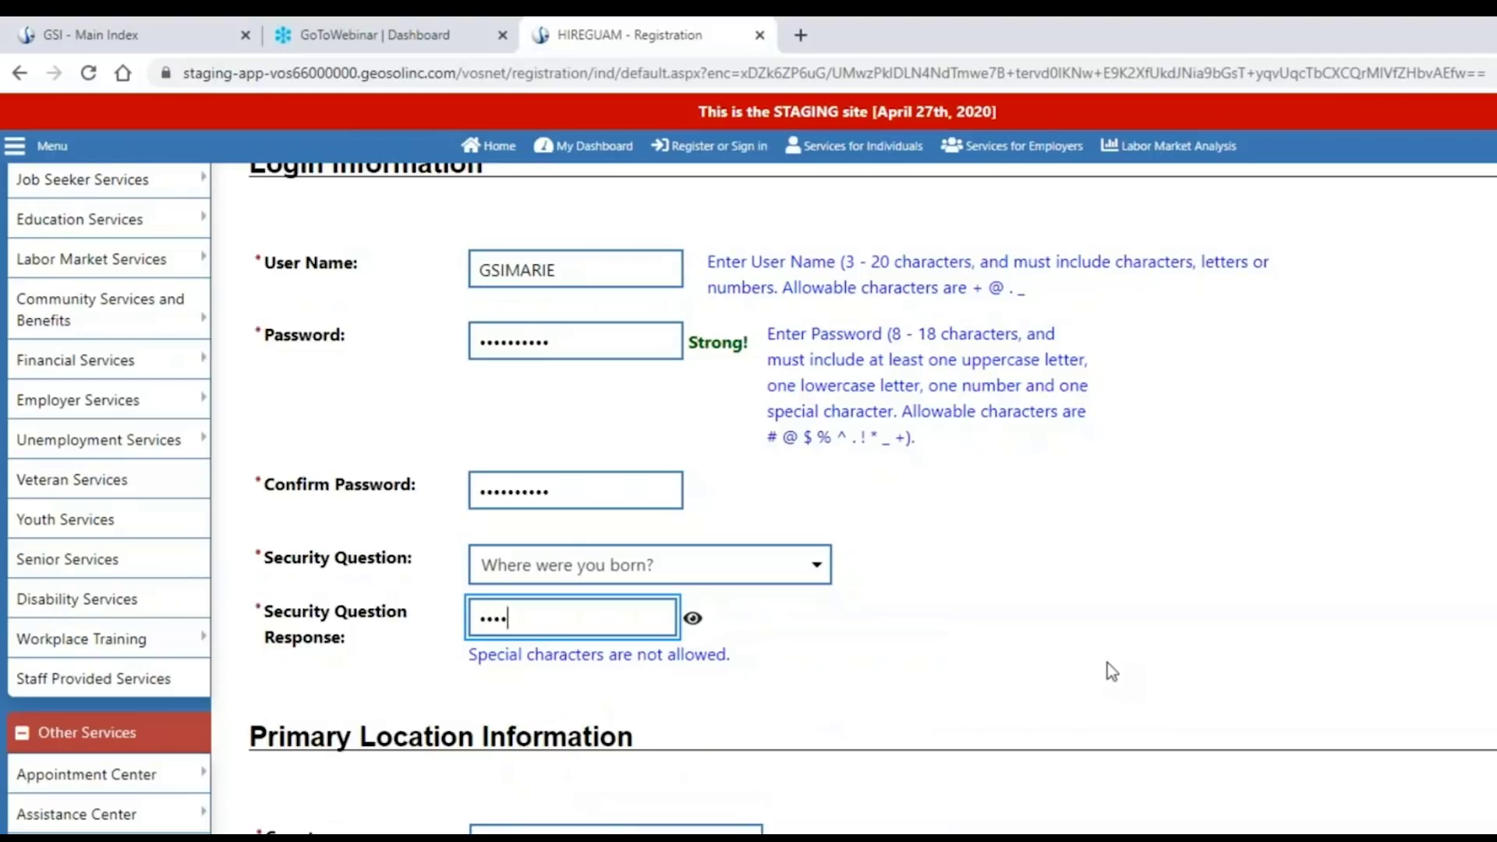
click(1089, 665)
scroll(1088, 665, down, 5)
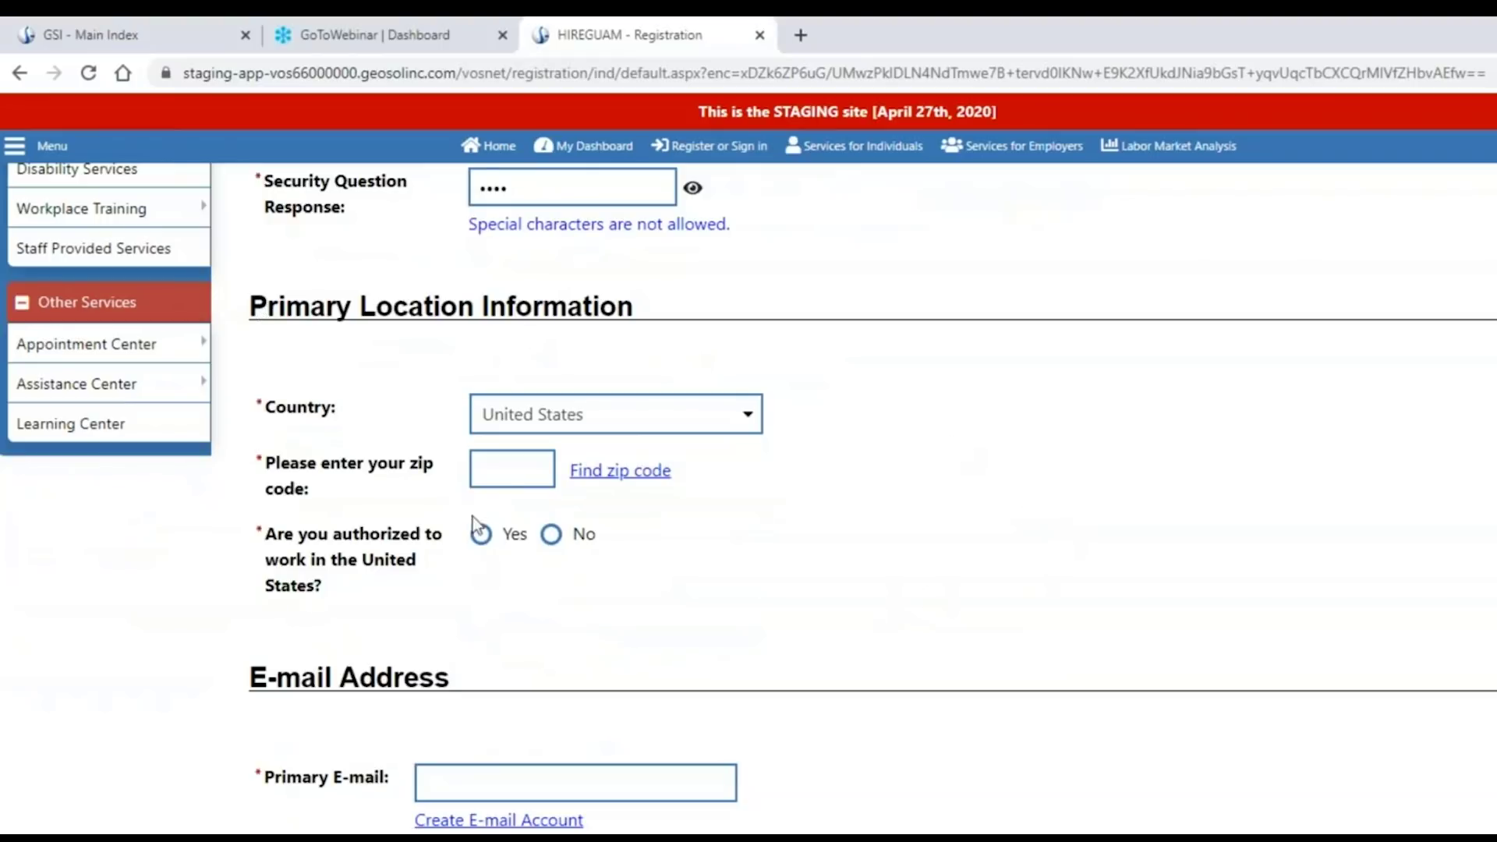
Enter the zip code in the primary location information.
click(496, 467)
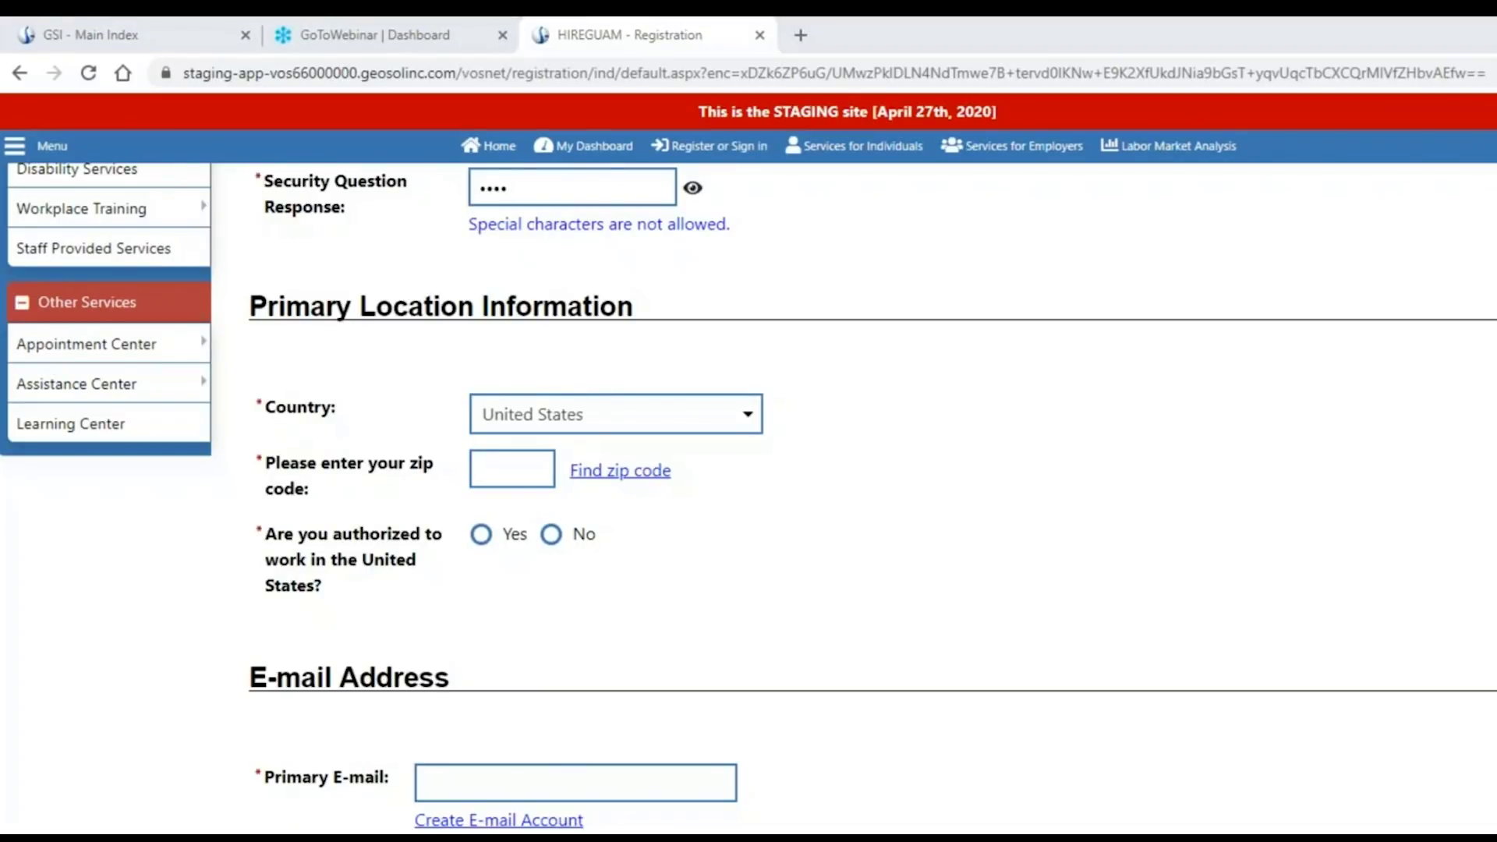
click(534, 460)
text(96931)
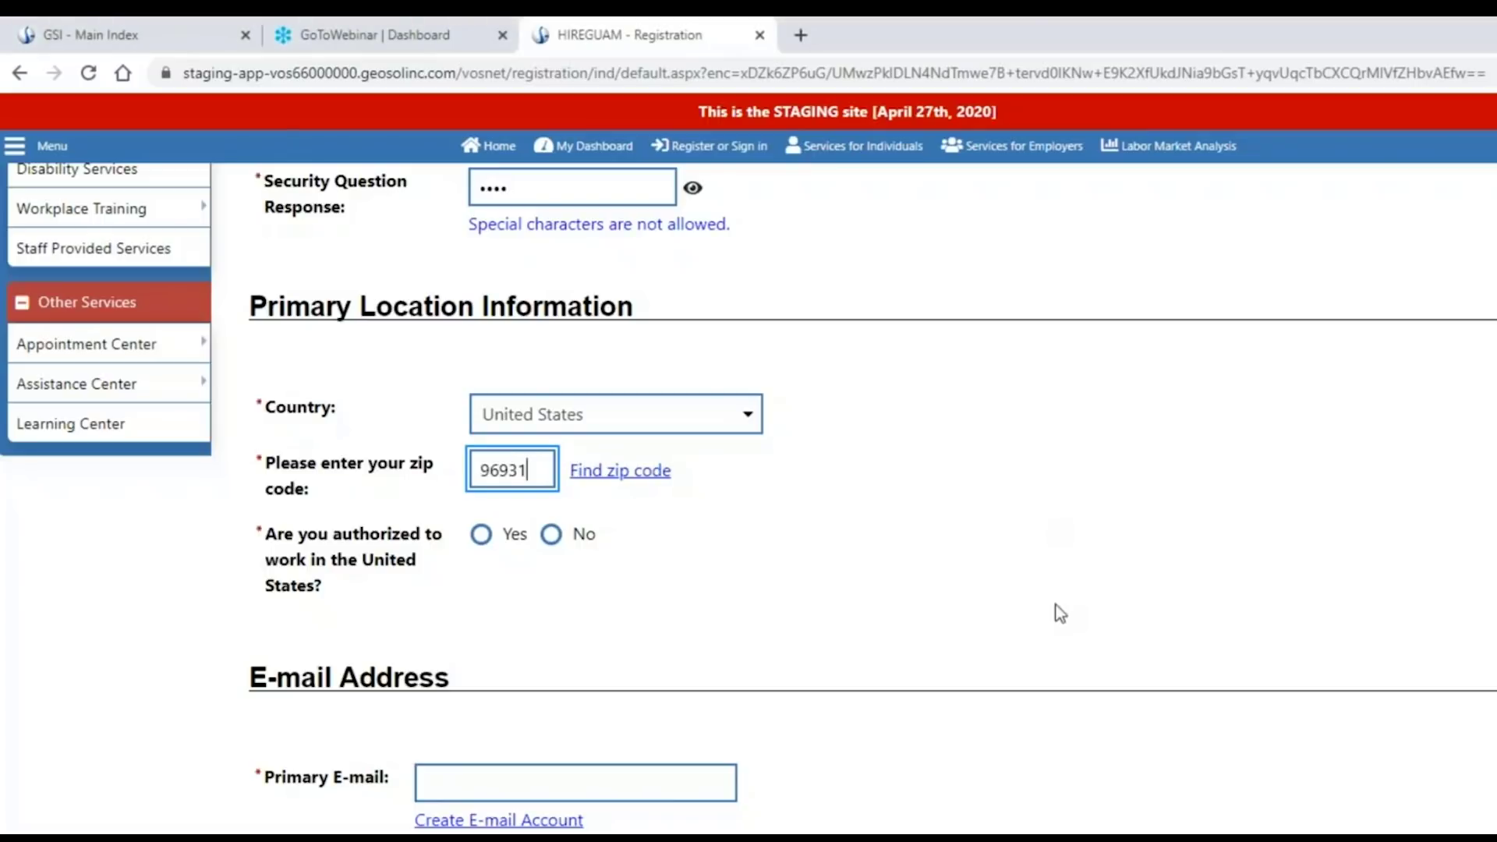
scroll(928, 433, down, 3)
scroll(864, 437, up, 1)
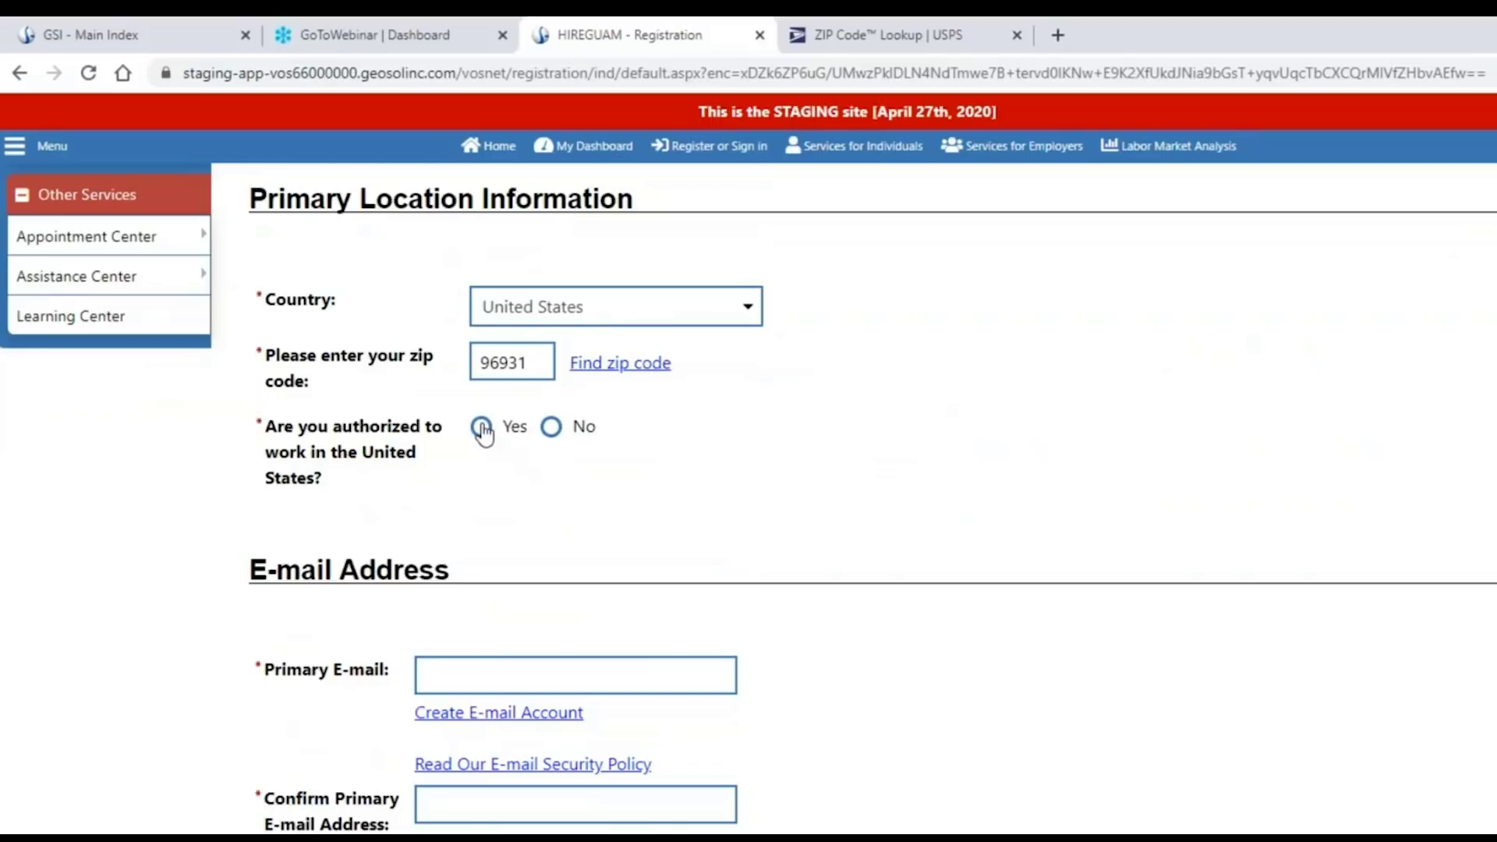
Change US work authorization from No to Yes after dismissing the not-eligible warning.
click(558, 438)
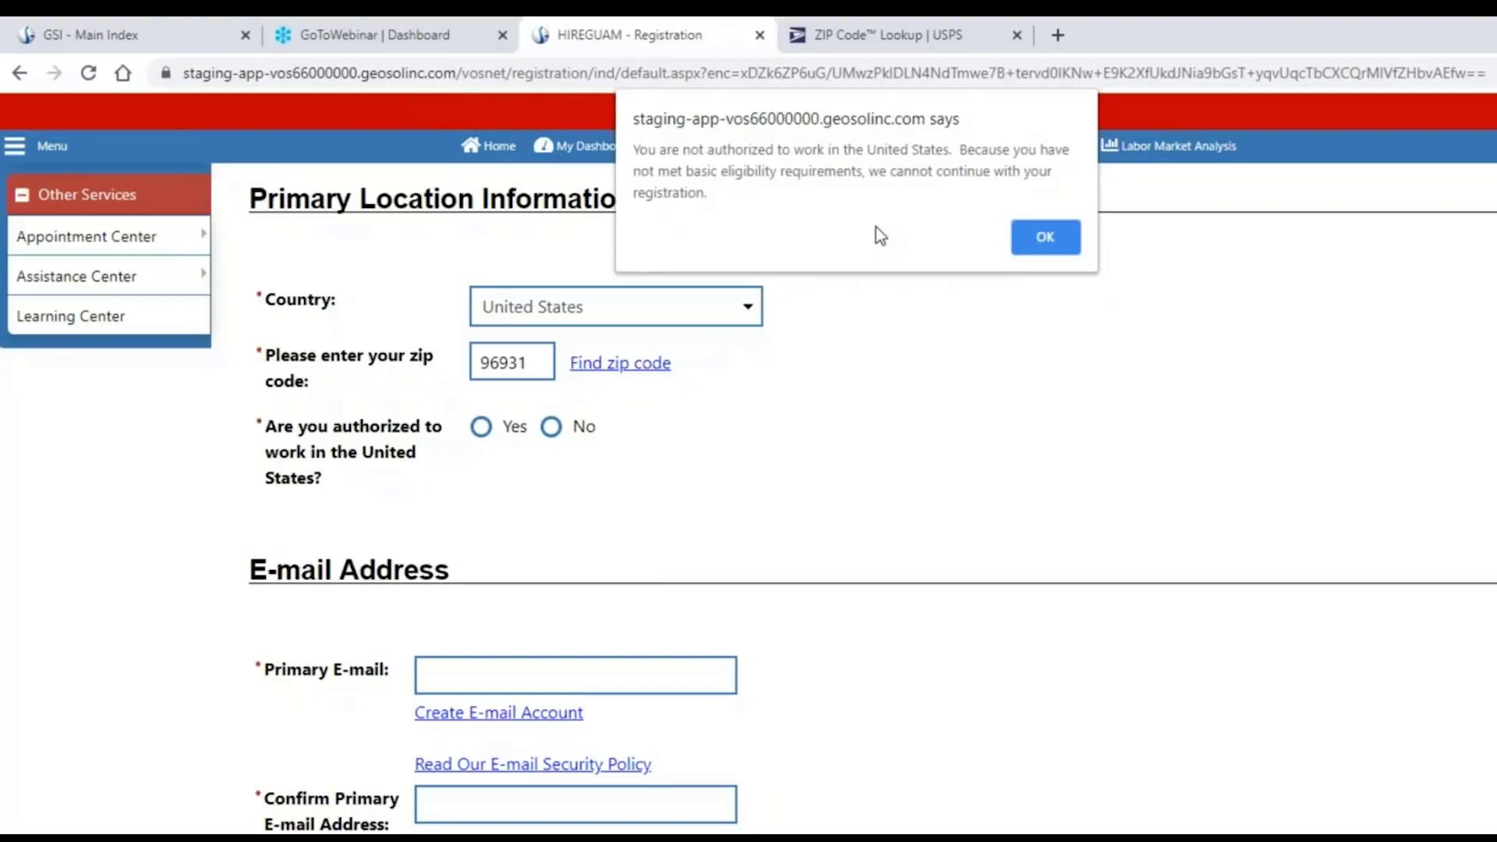
click(1045, 237)
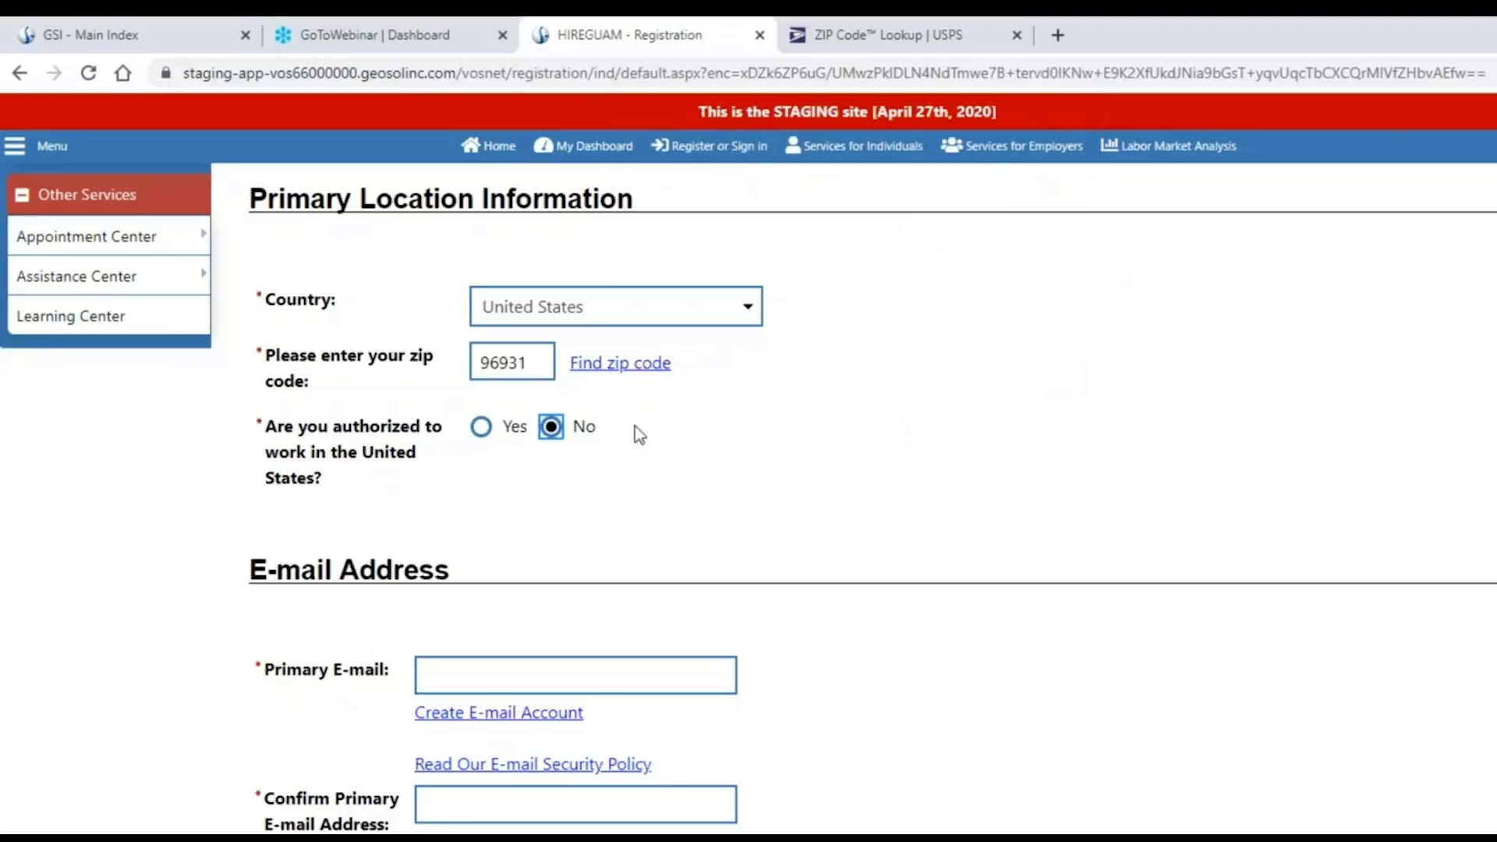
click(481, 429)
Type the primary e-mail address and paste it into the confirmation field.
scroll(1102, 565, down, 3)
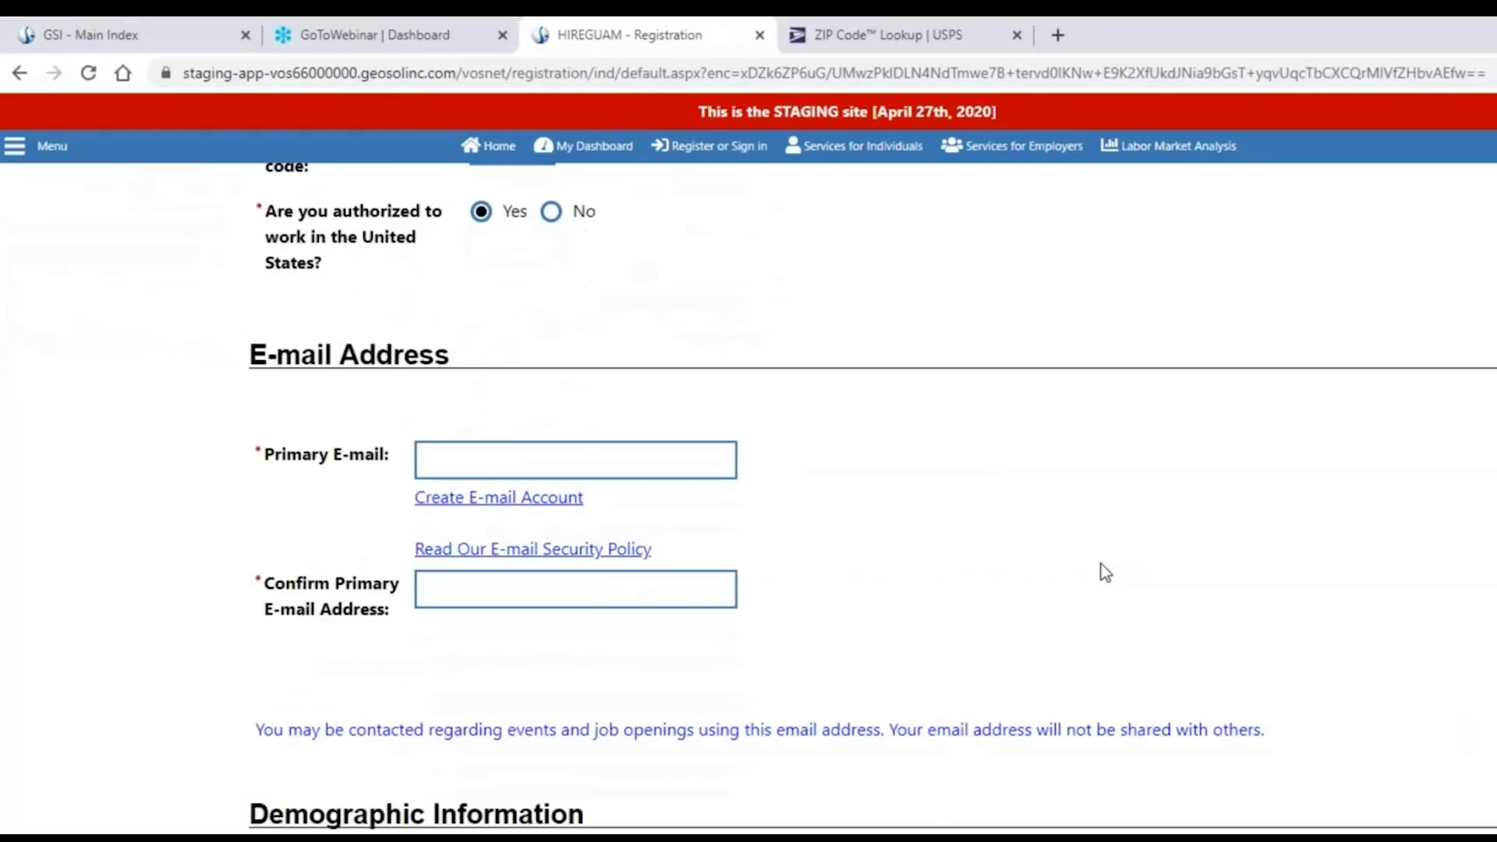
click(530, 460)
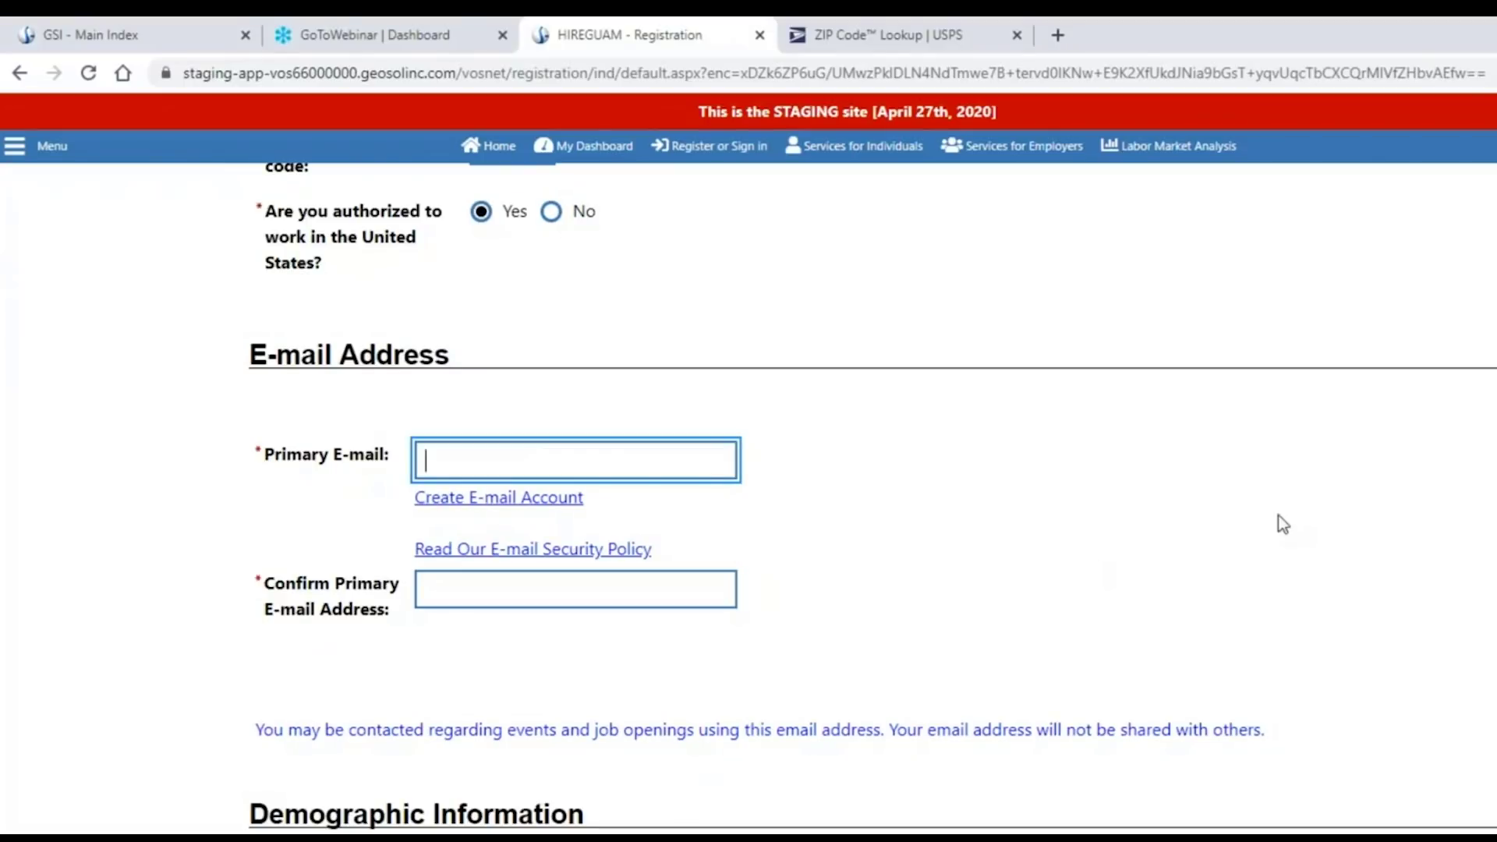
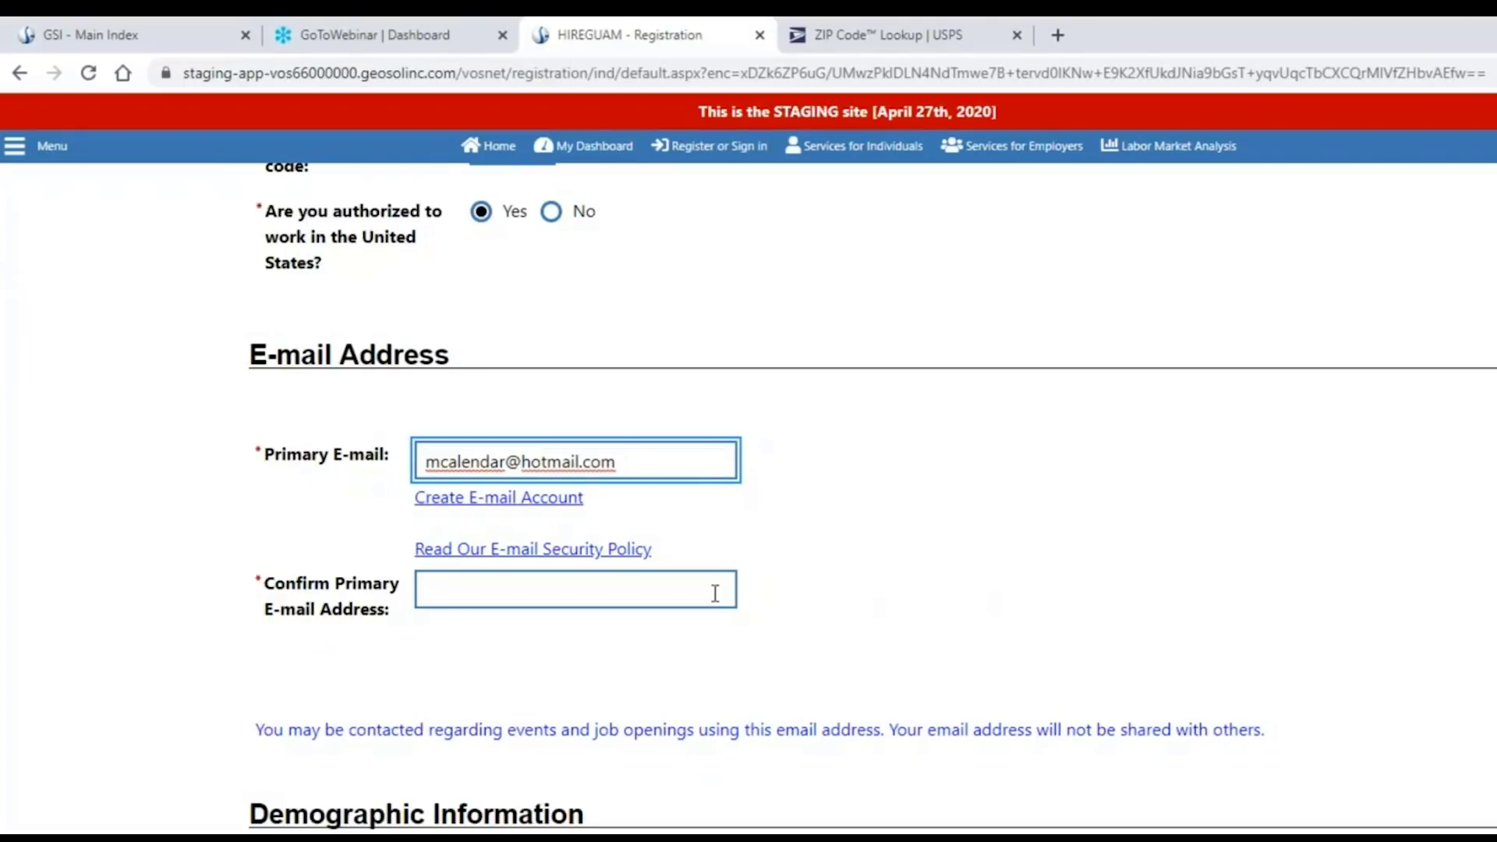
click(712, 589)
key(ctrl+v)
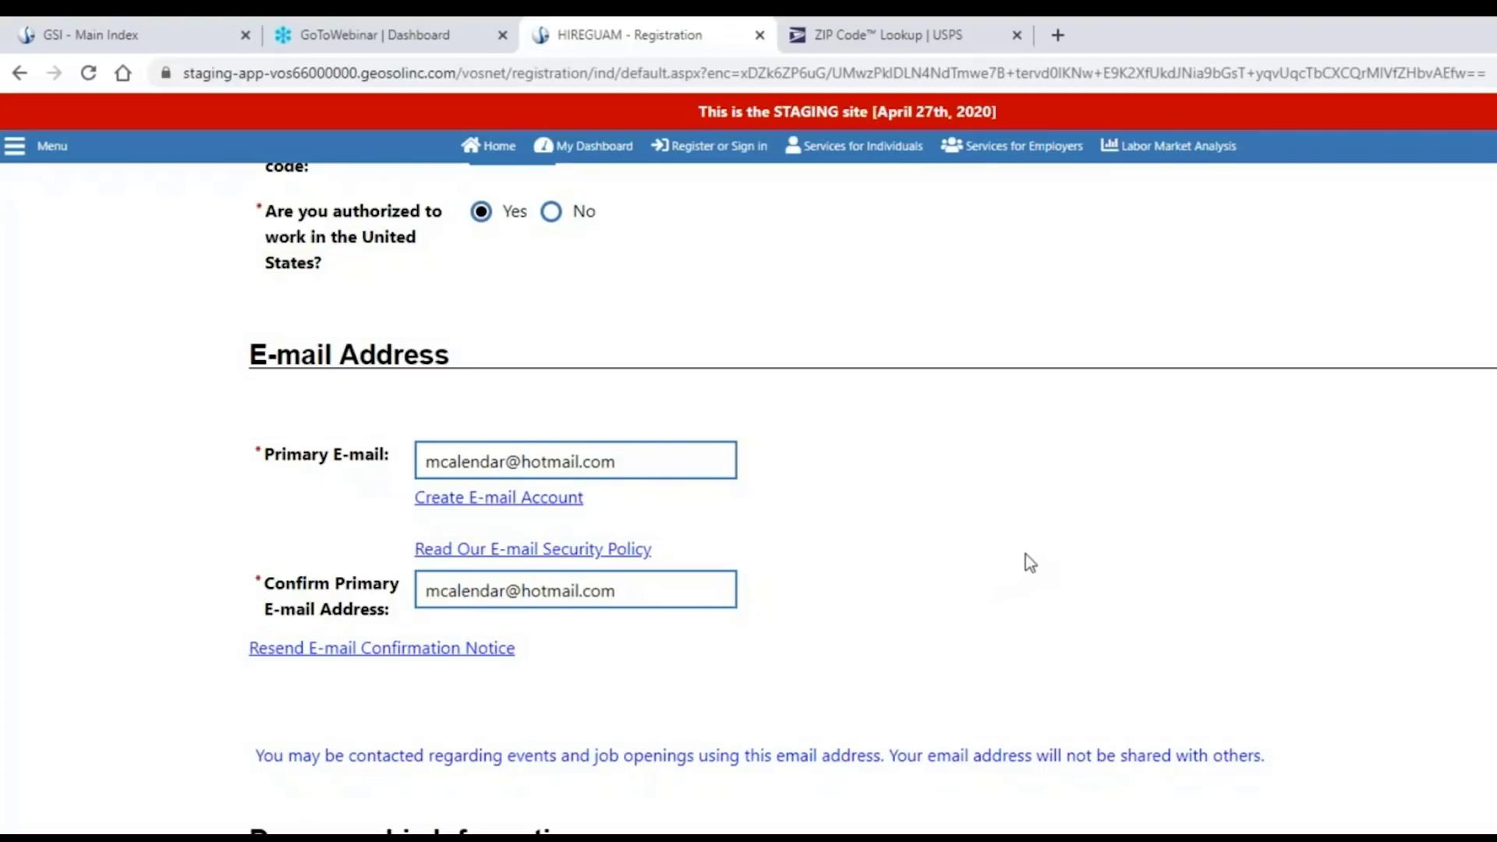
scroll(973, 560, down, 1)
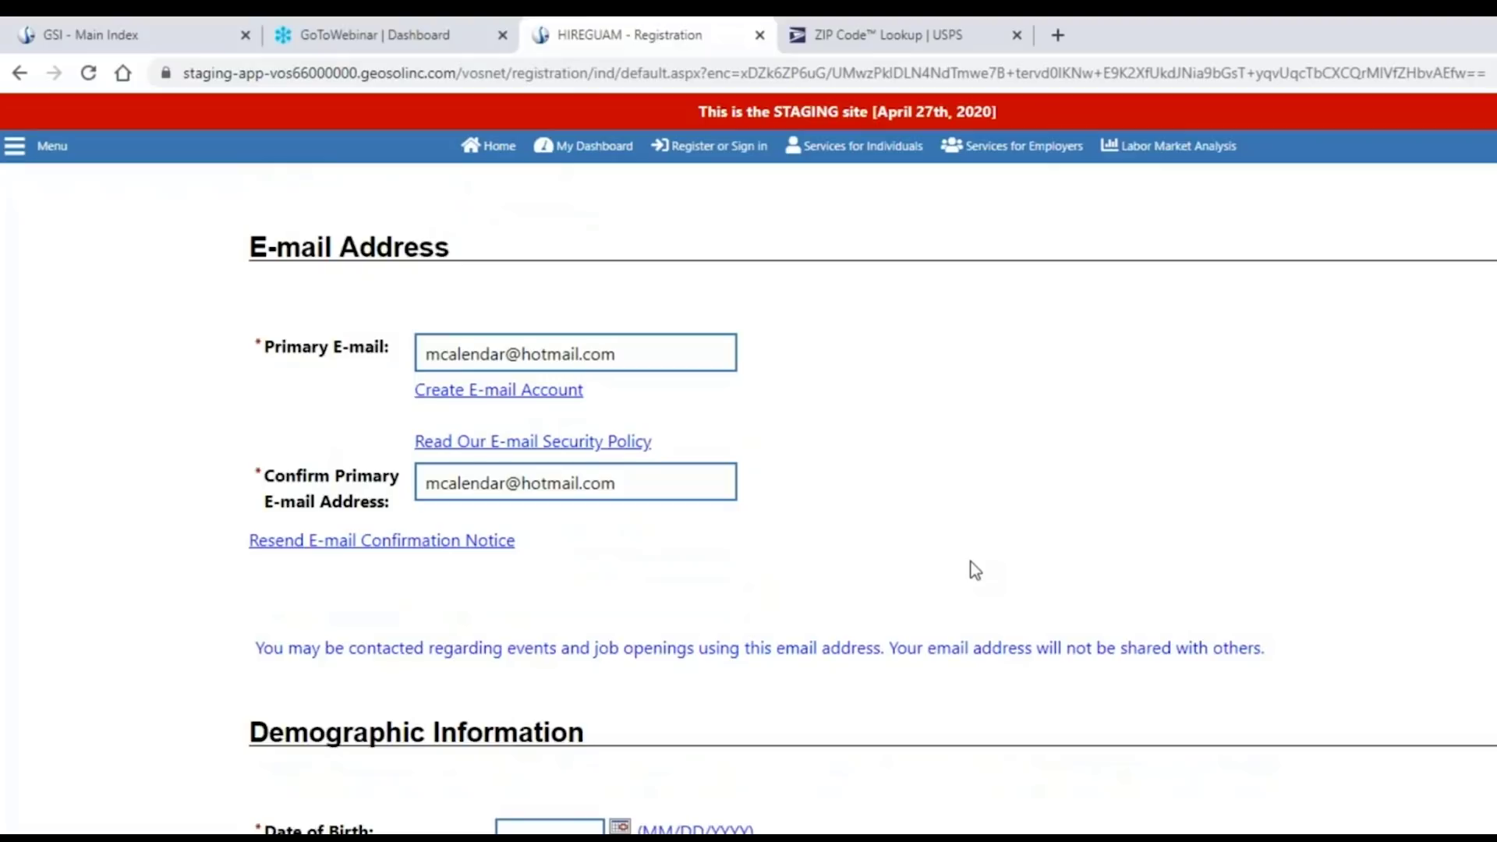
click(495, 395)
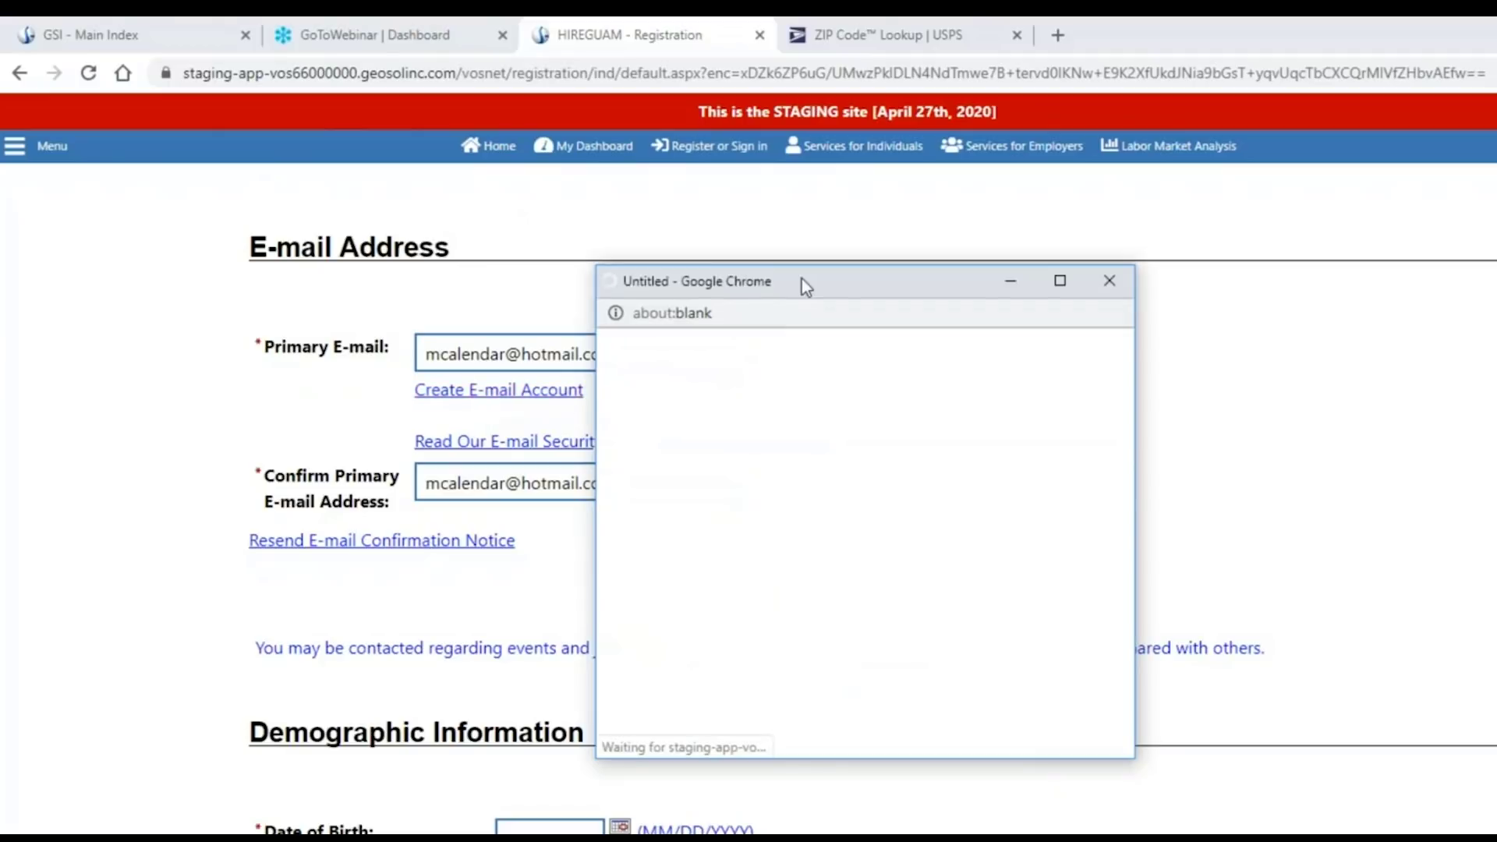
drag(801, 278, 980, 247)
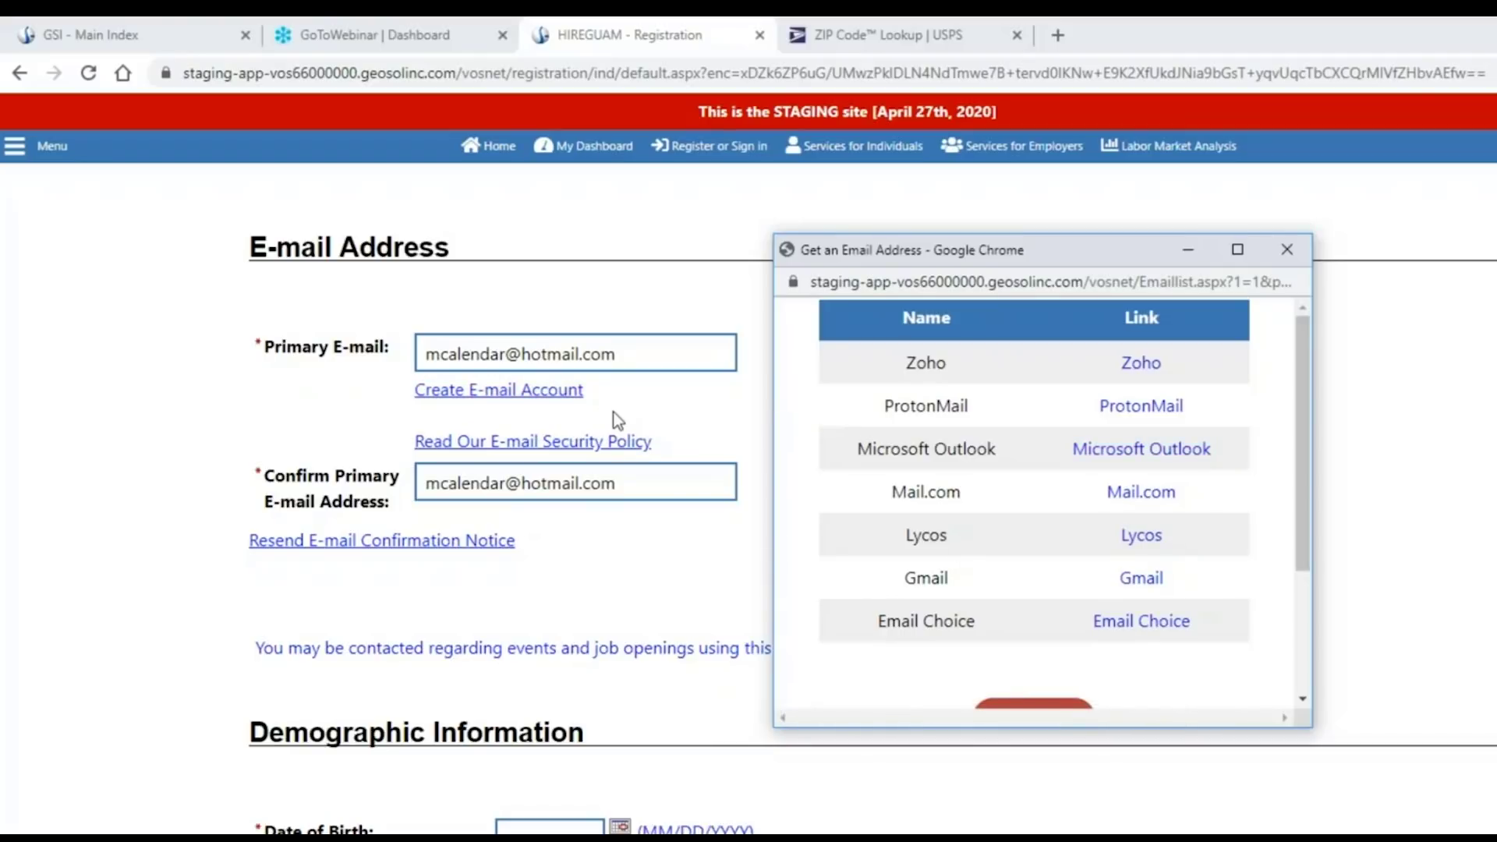
click(1287, 251)
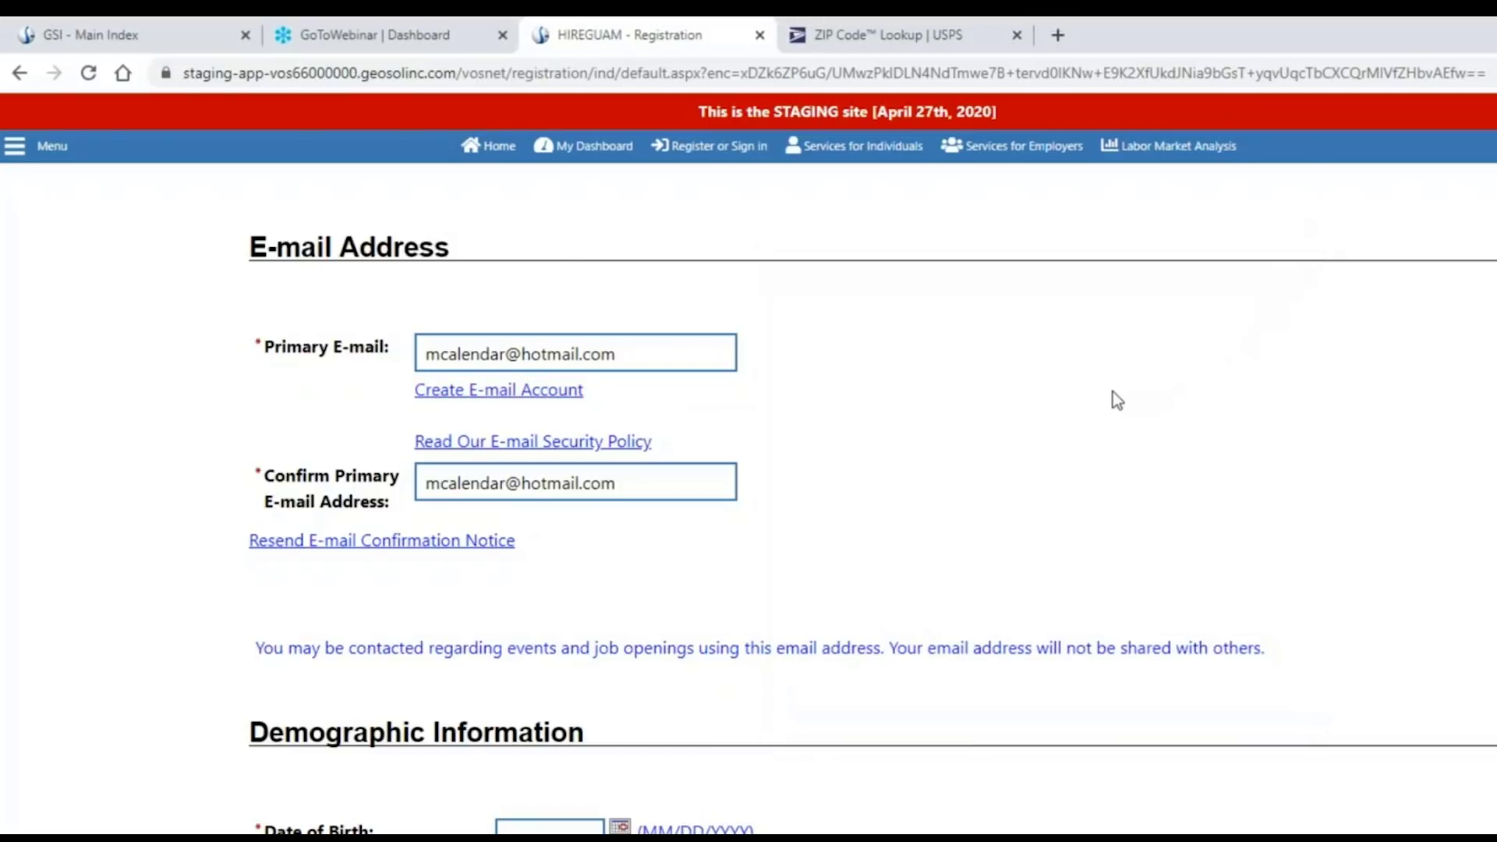
scroll(1112, 396, down, 2)
scroll(1095, 444, down, 2)
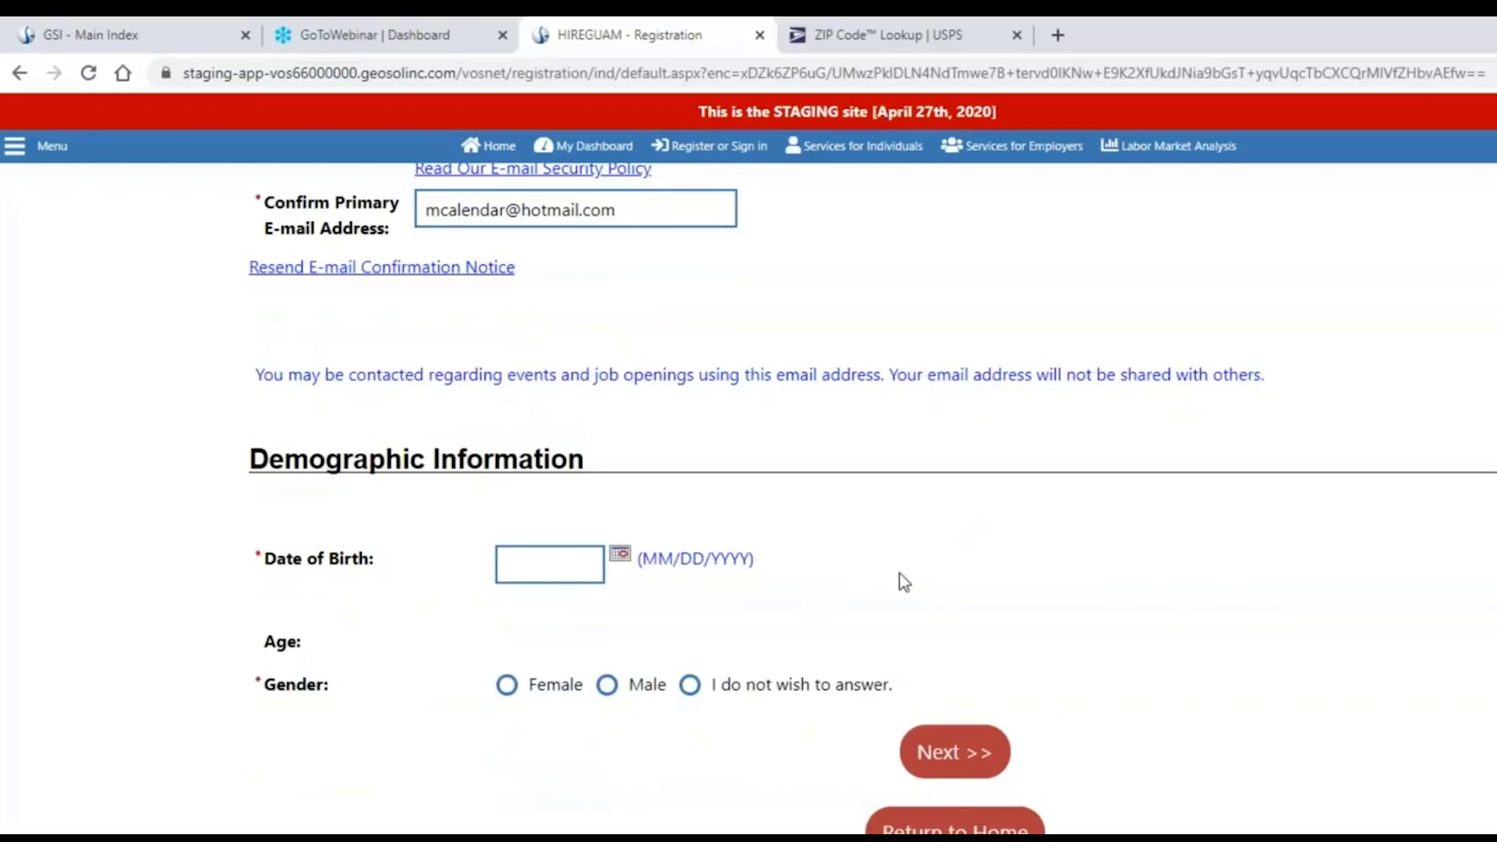
click(563, 575)
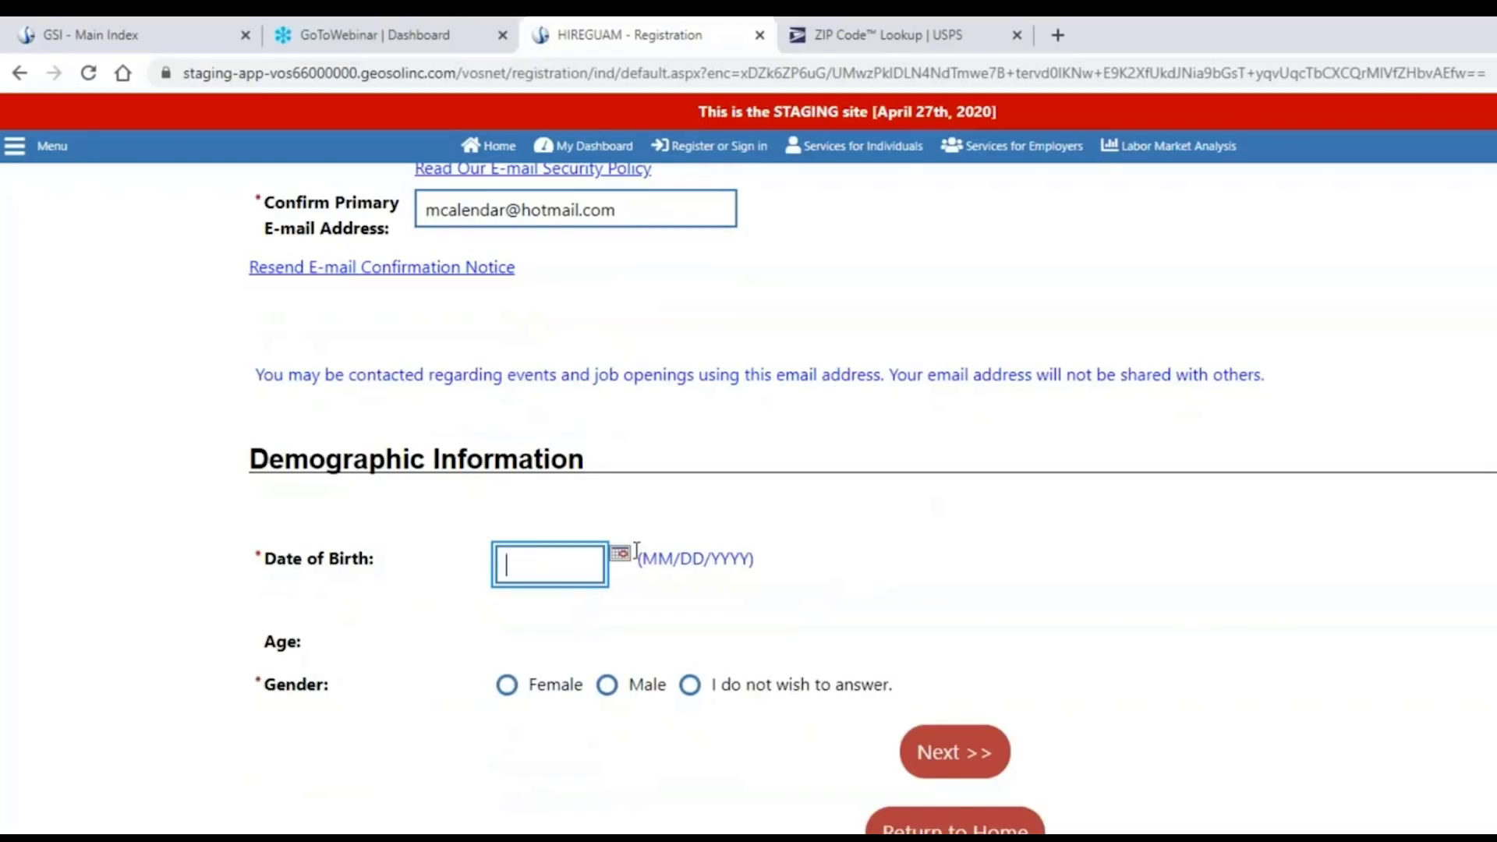
text(07/12/1989)
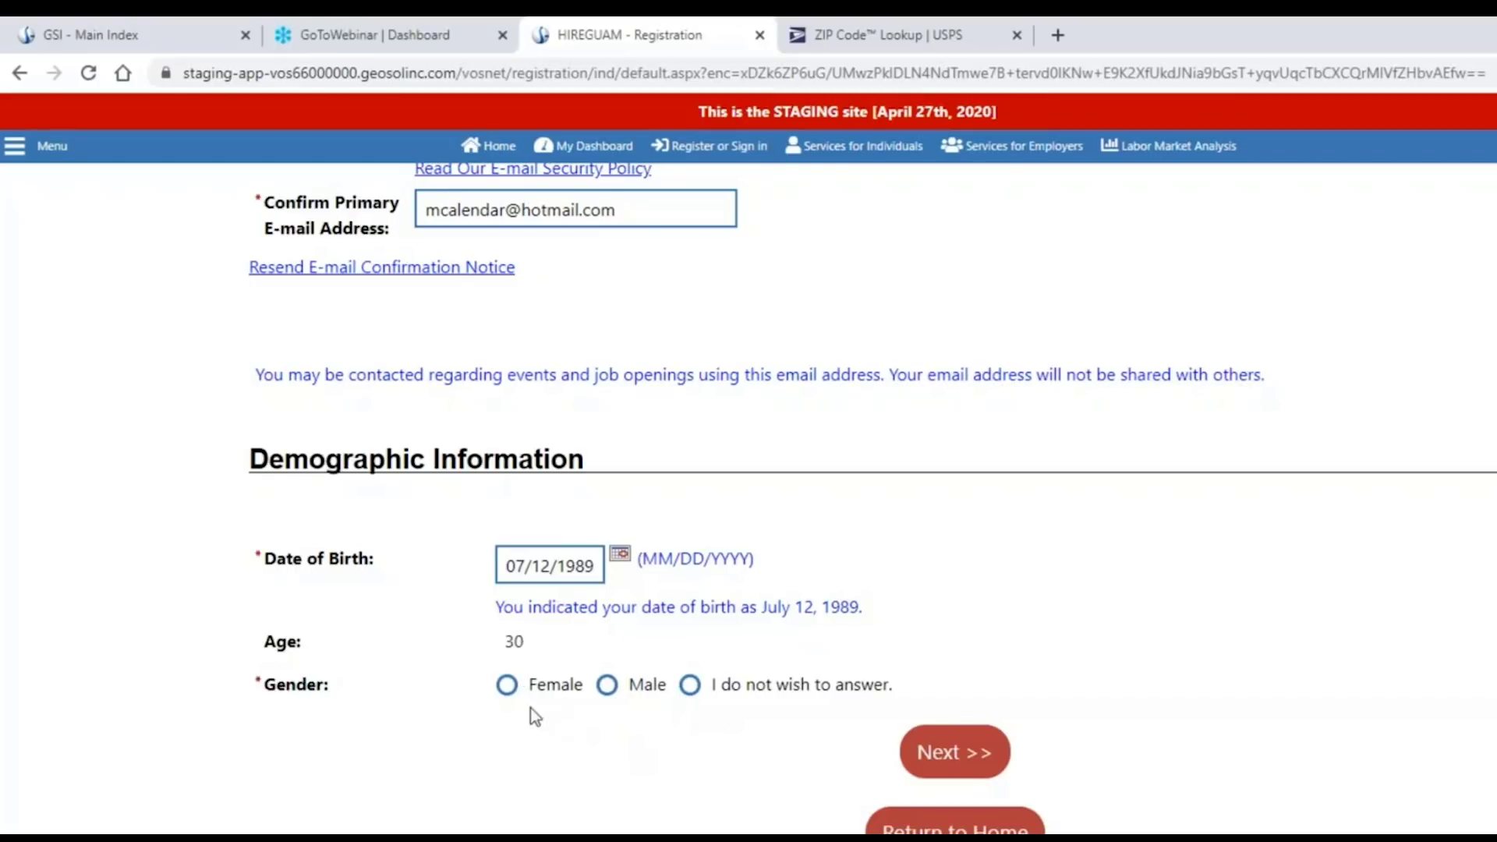
click(507, 686)
scroll(1305, 691, up, 3)
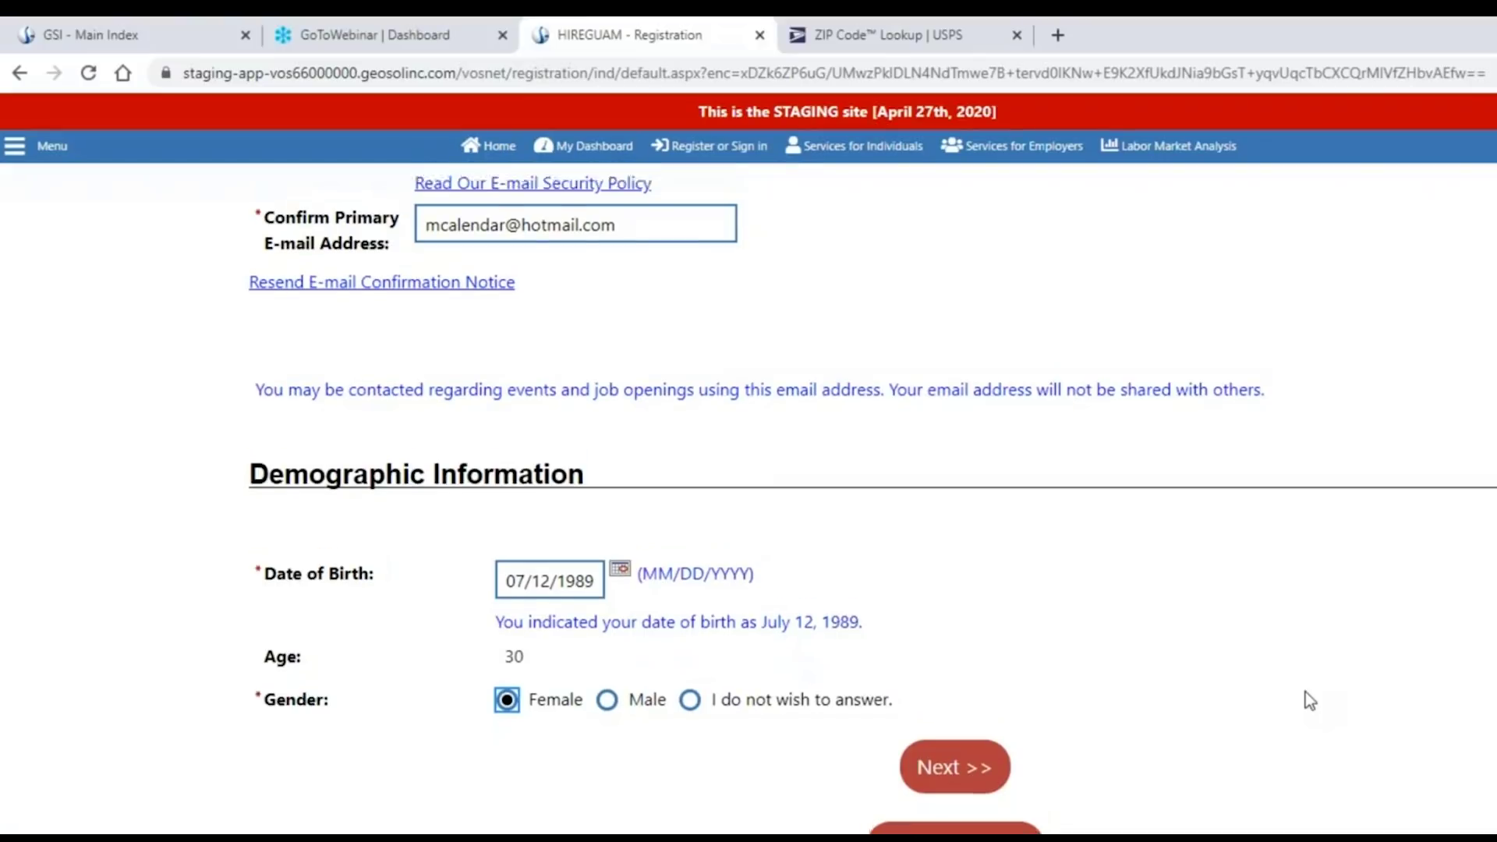
scroll(1305, 691, up, 6)
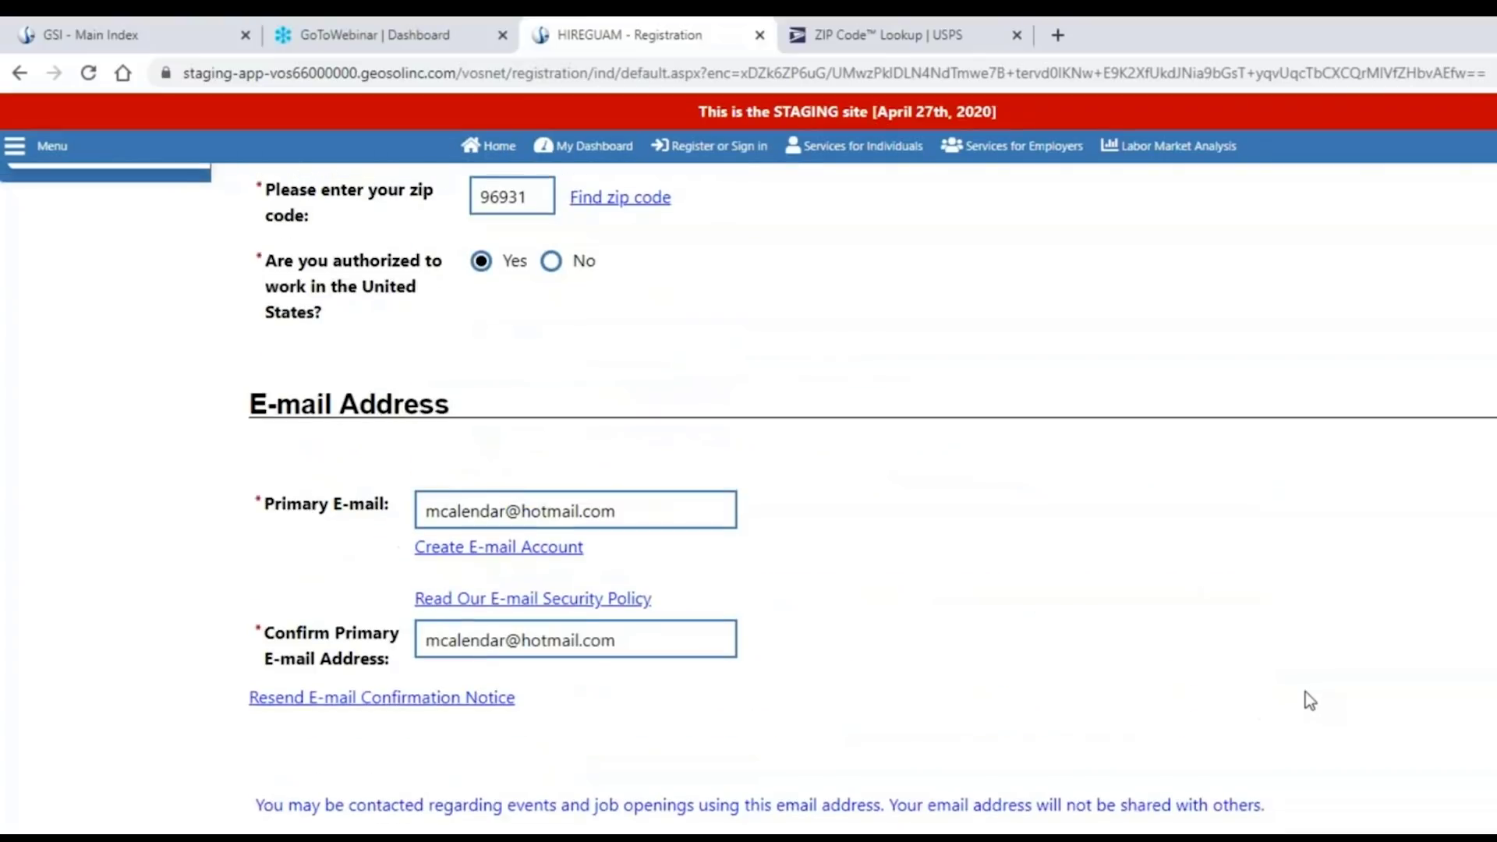
scroll(1305, 691, up, 4)
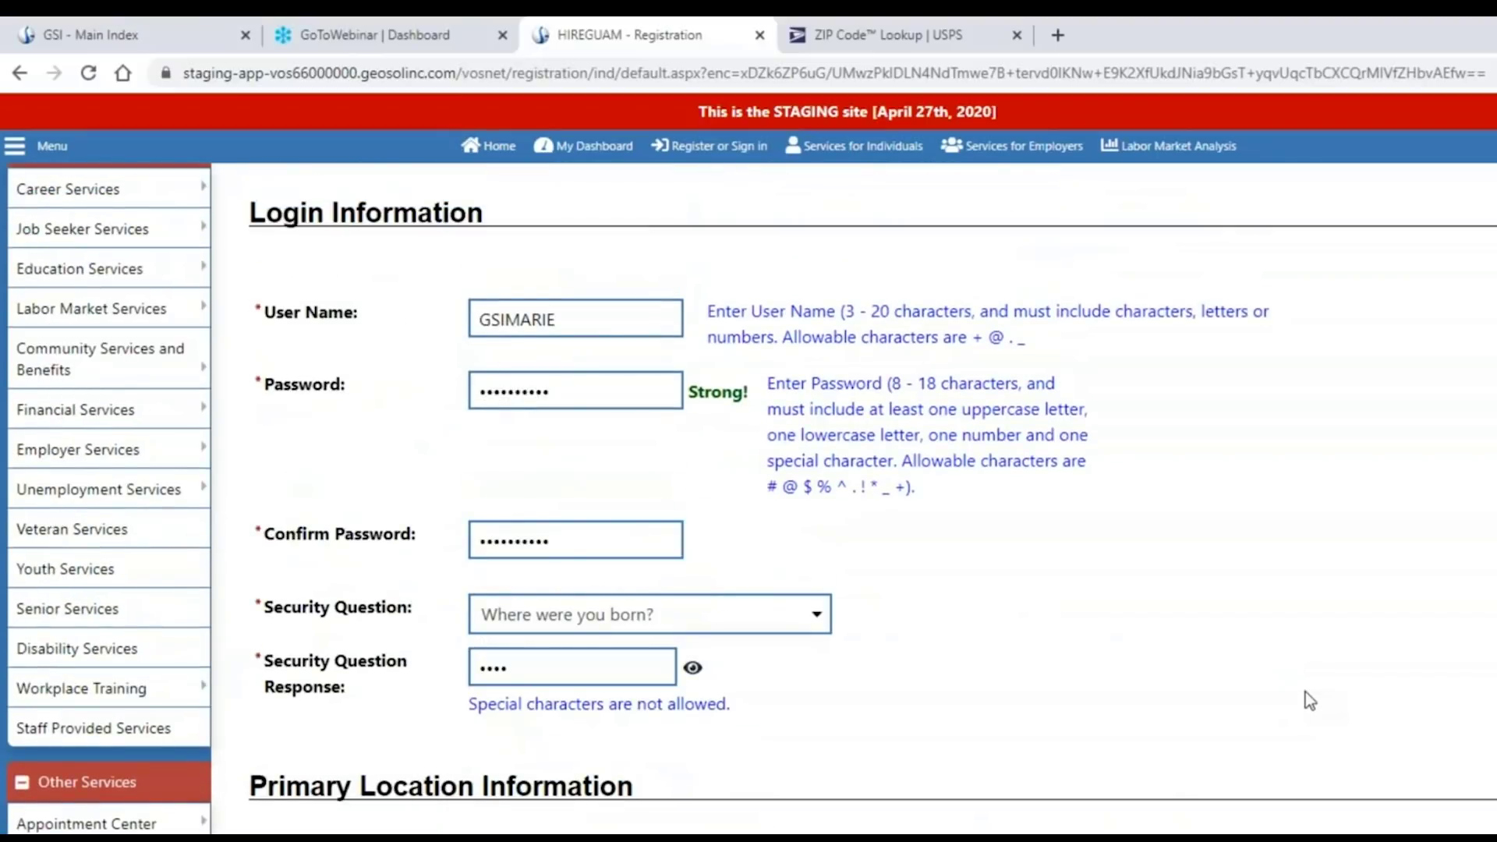
scroll(1305, 690, down, 7)
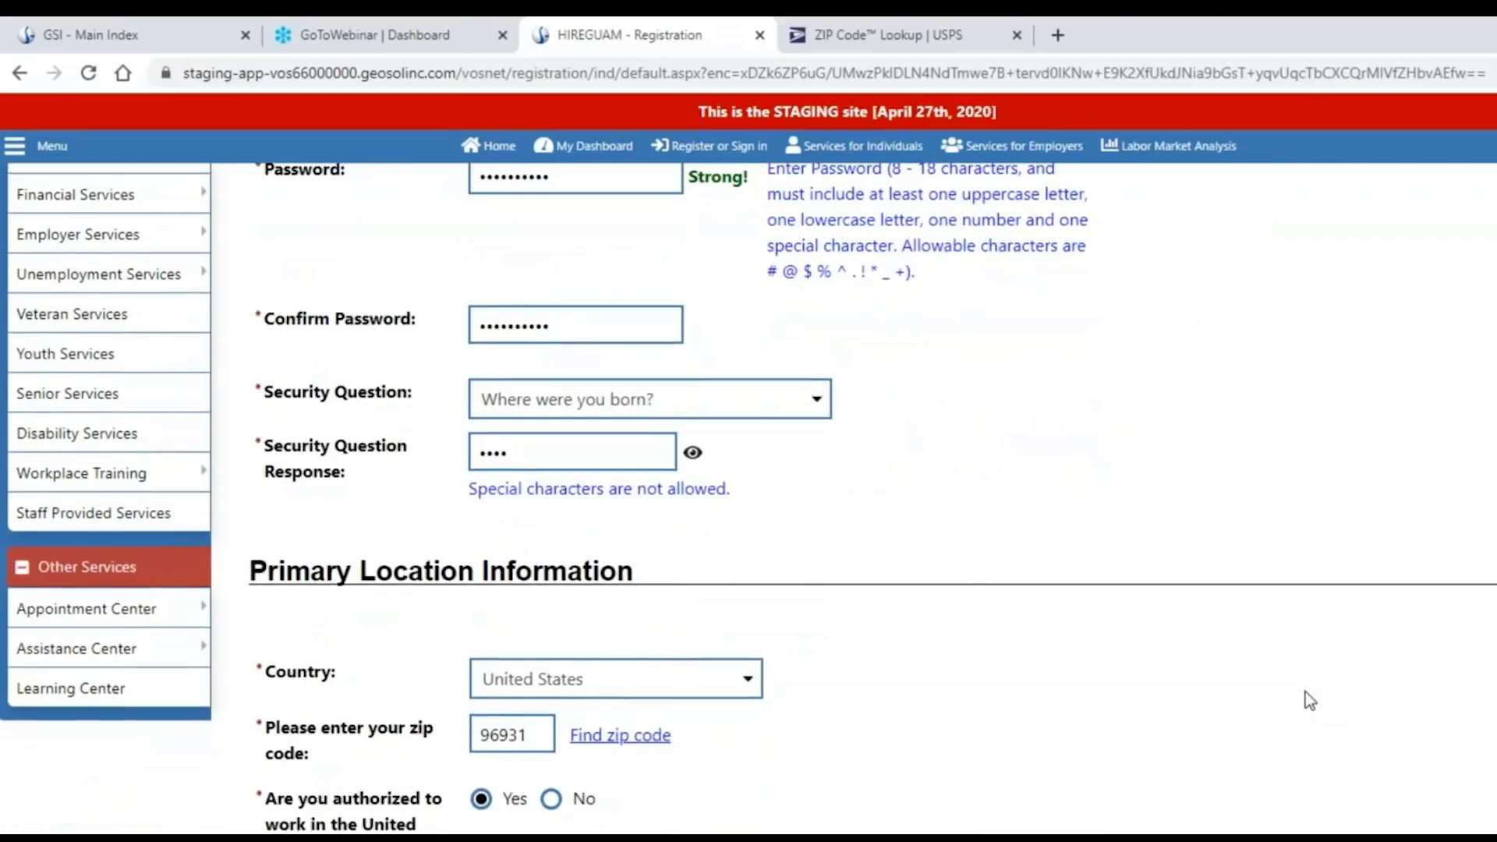
scroll(1305, 690, down, 6)
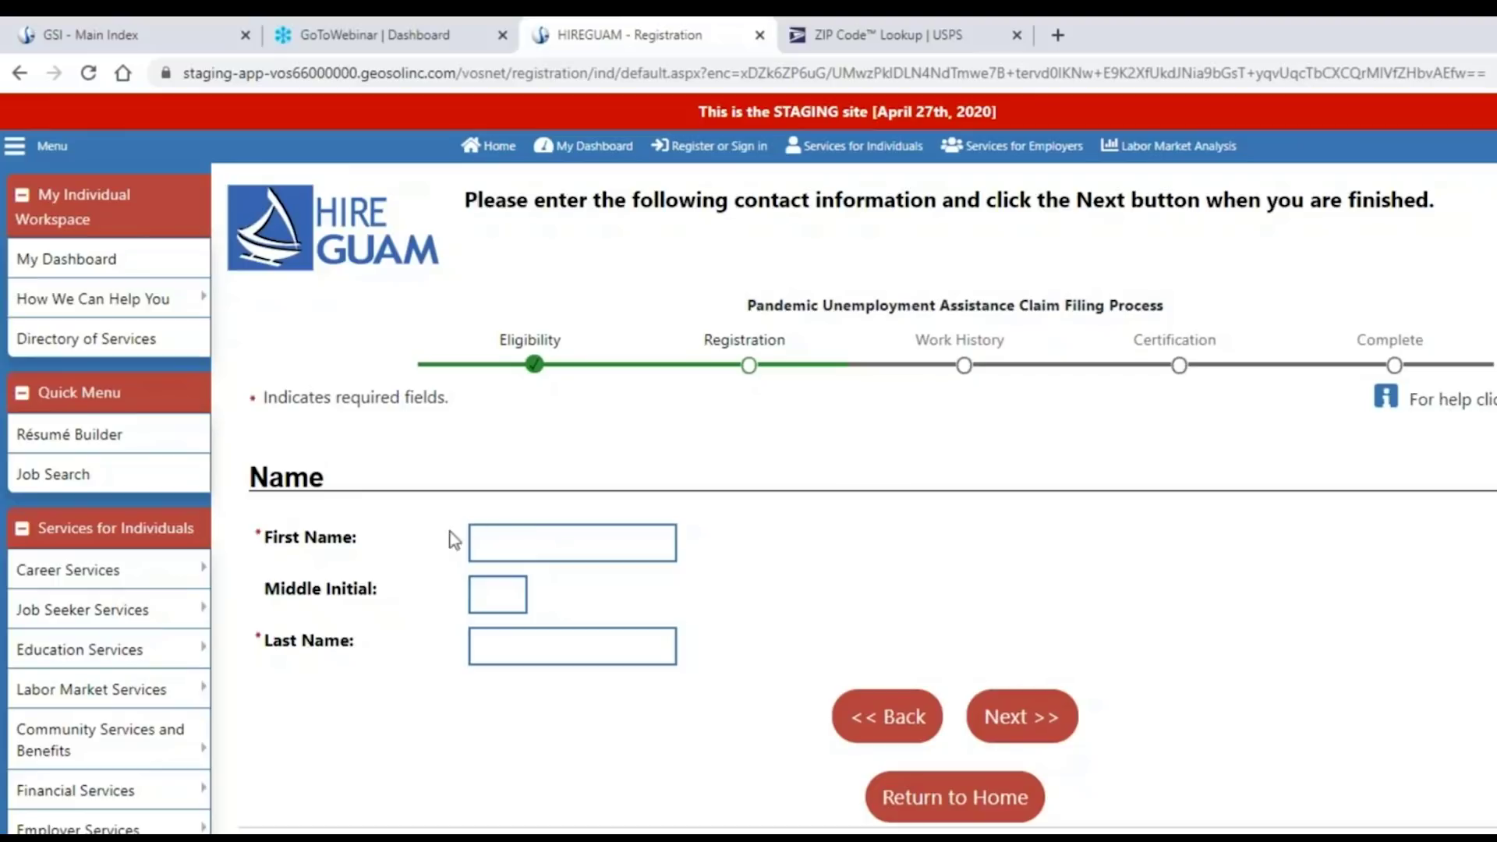
Enter the claimant's first name and continue to the residential address page.
click(507, 538)
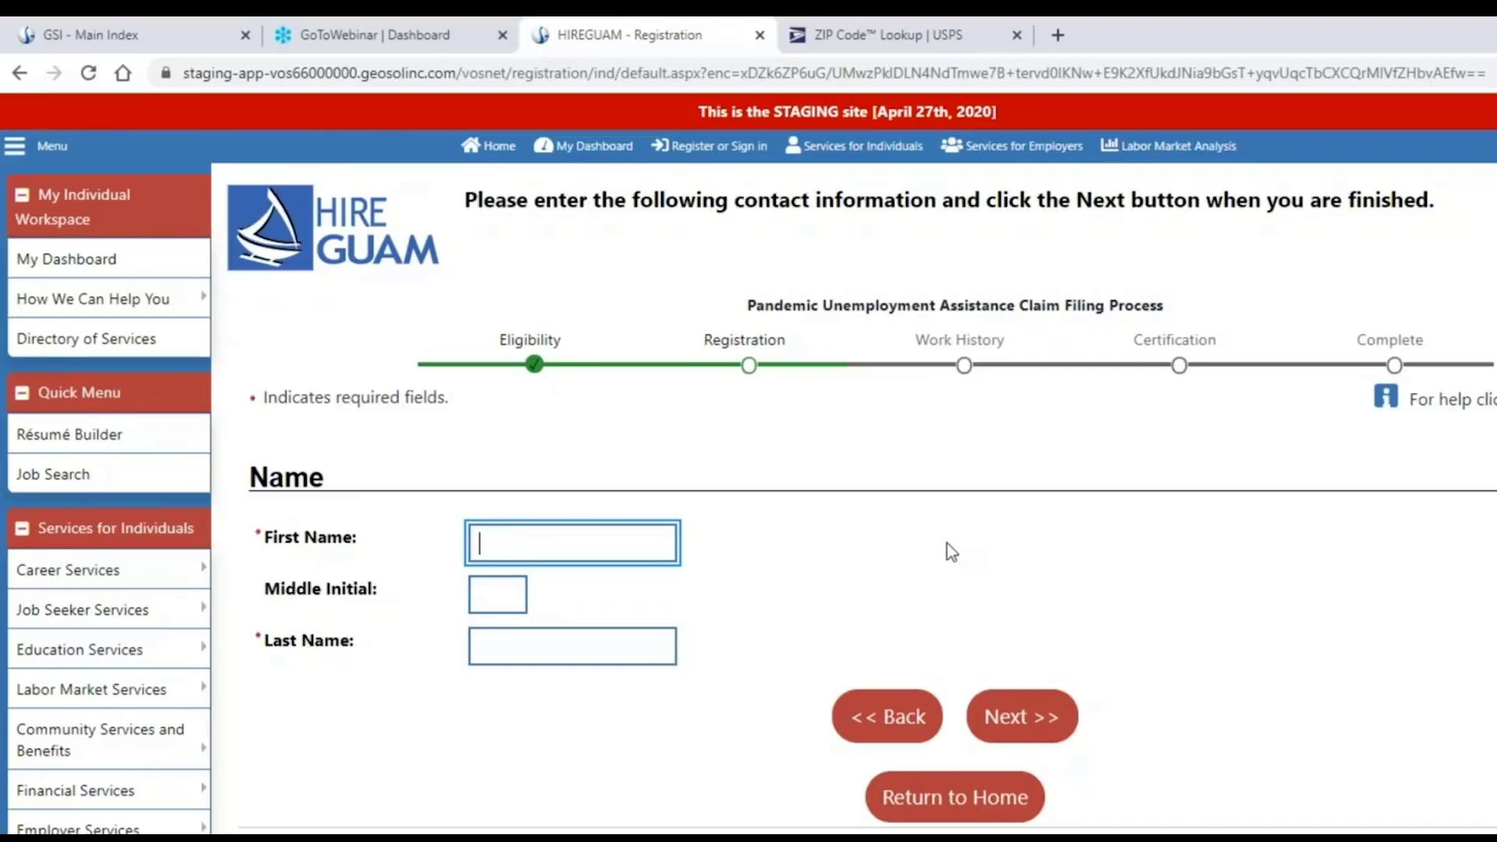
text(Marie)
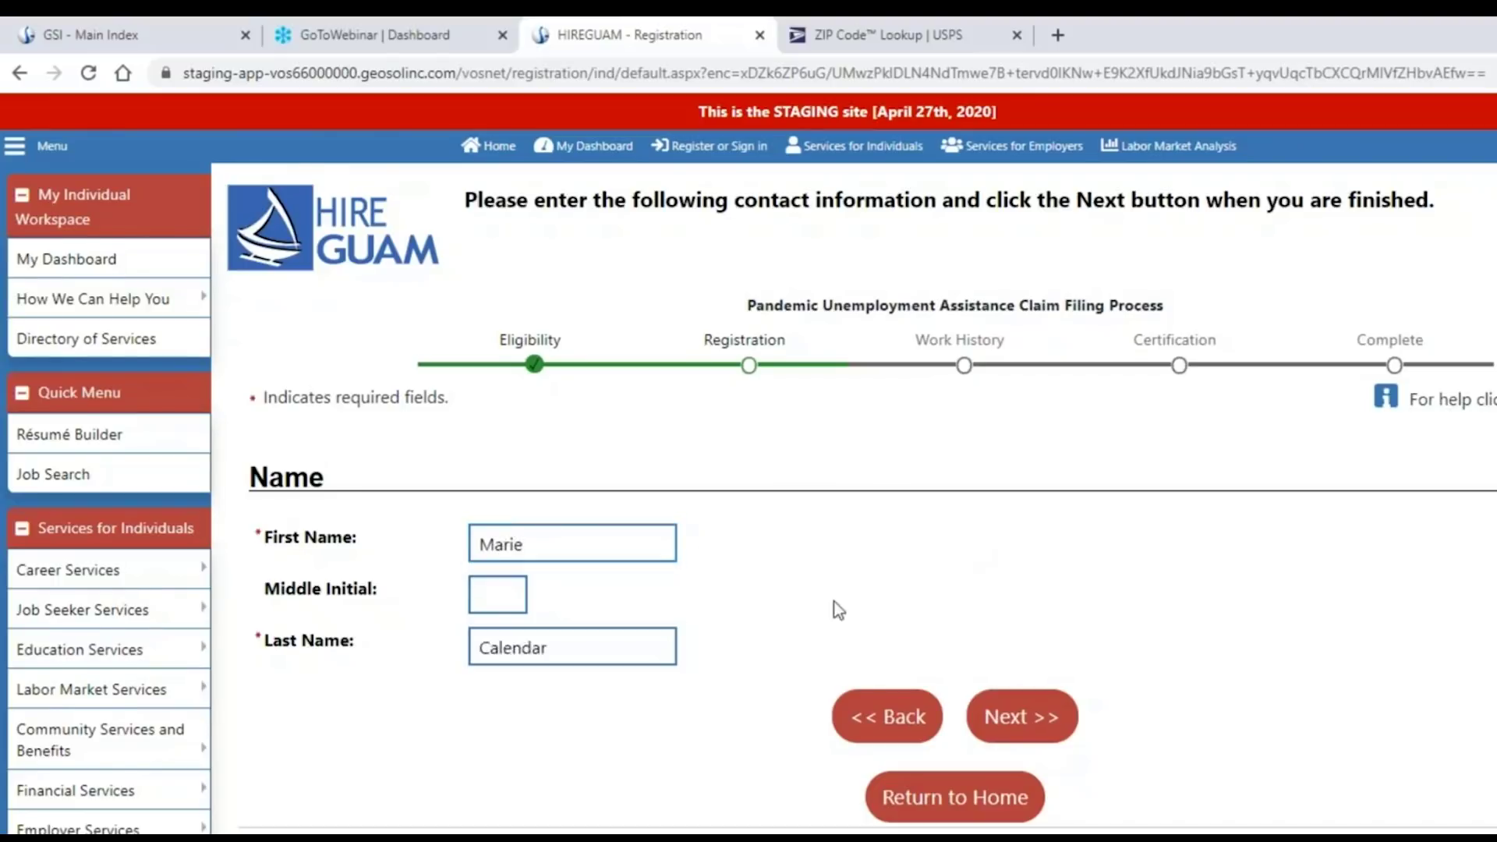
scroll(838, 609, down, 1)
click(1019, 608)
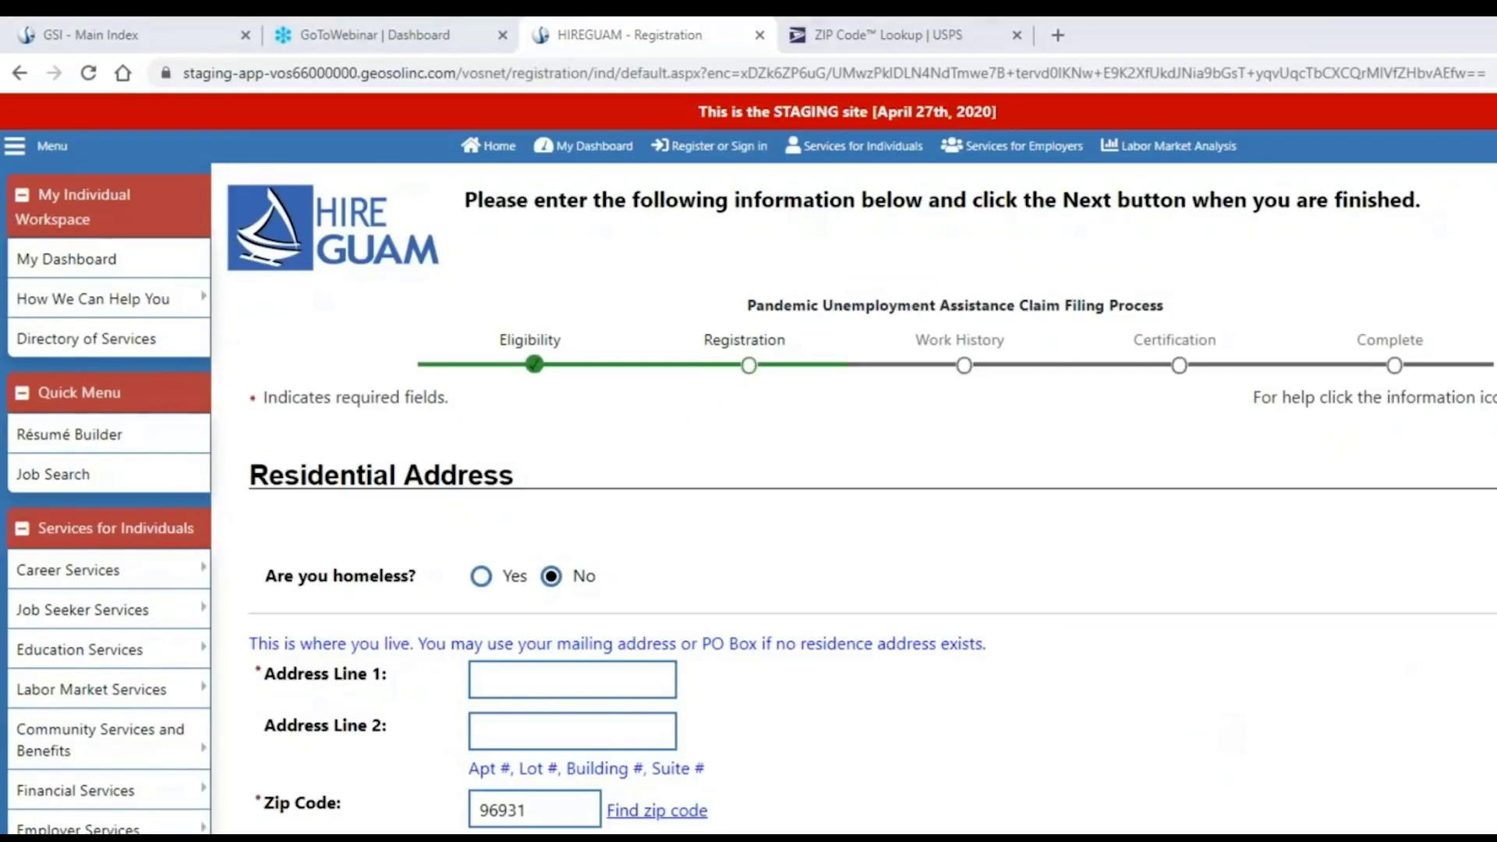
Type the street address as Address Line 1 and reuse it as the mailing address.
scroll(1161, 751, down, 4)
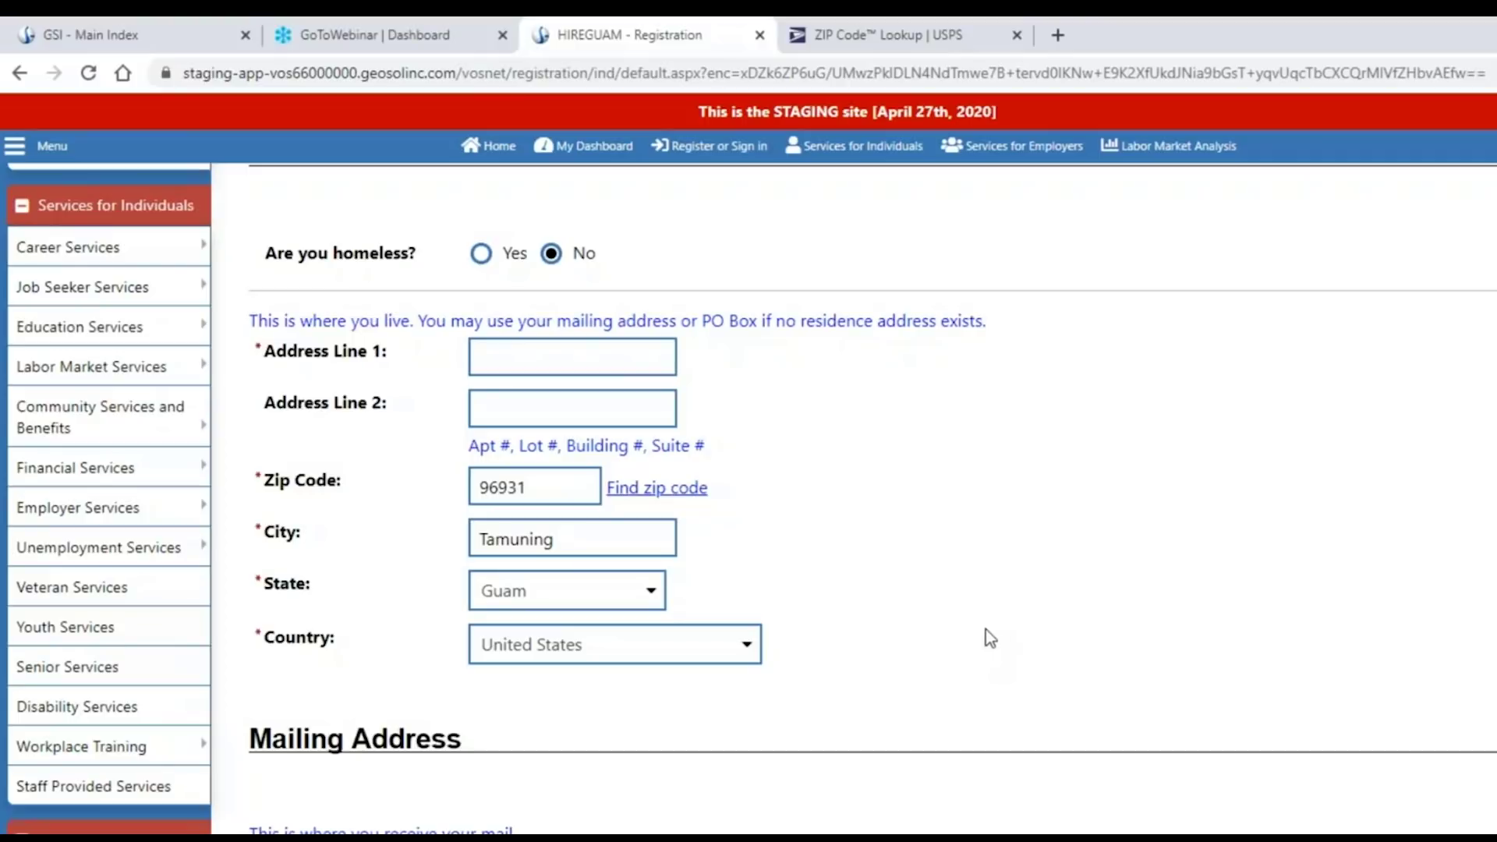
click(502, 351)
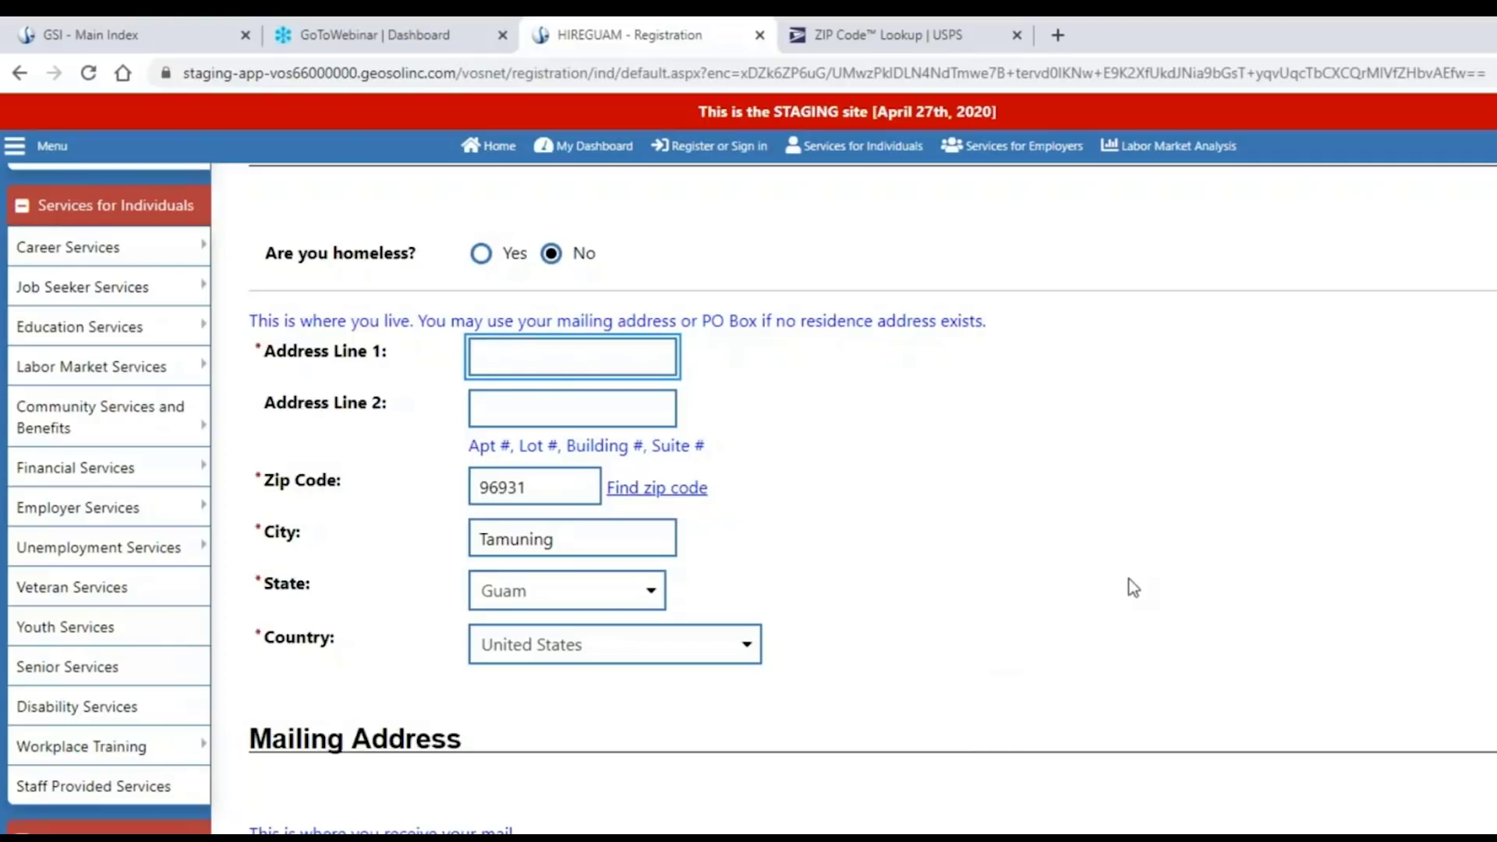
click(1050, 606)
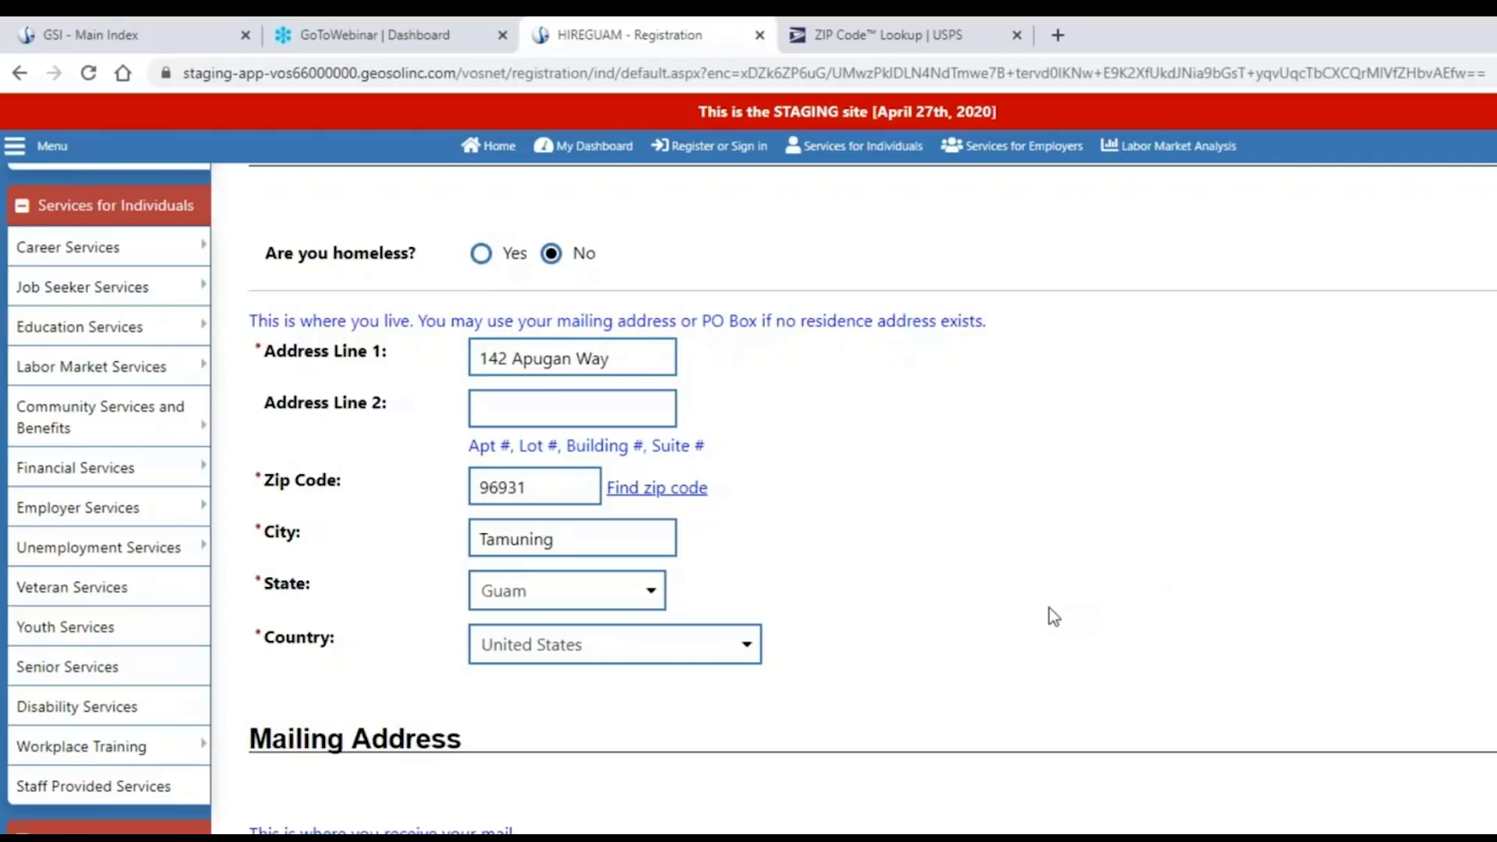
scroll(1050, 608, down, 4)
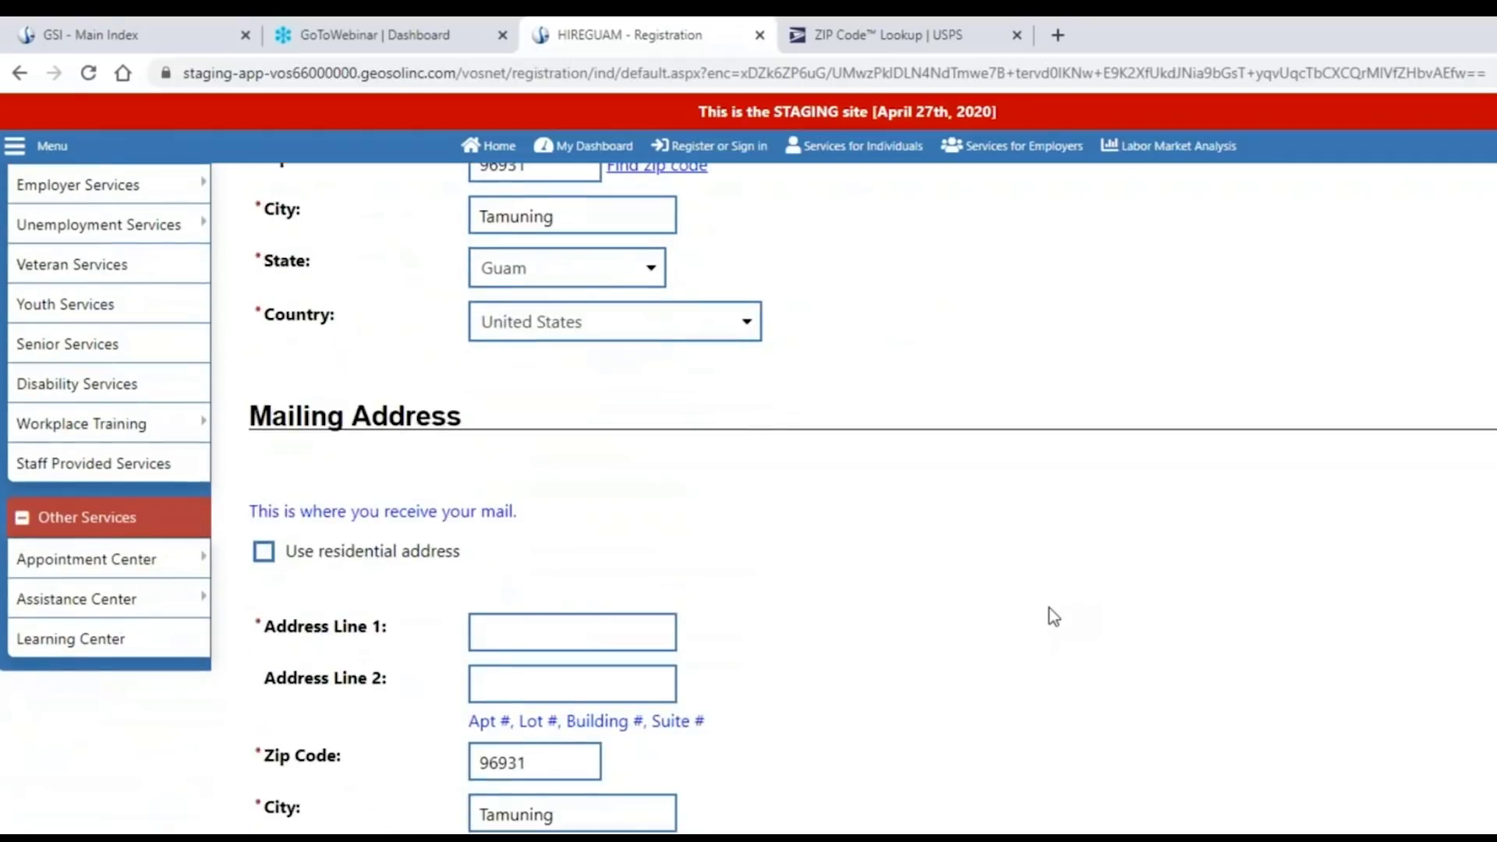
scroll(1049, 607, down, 1)
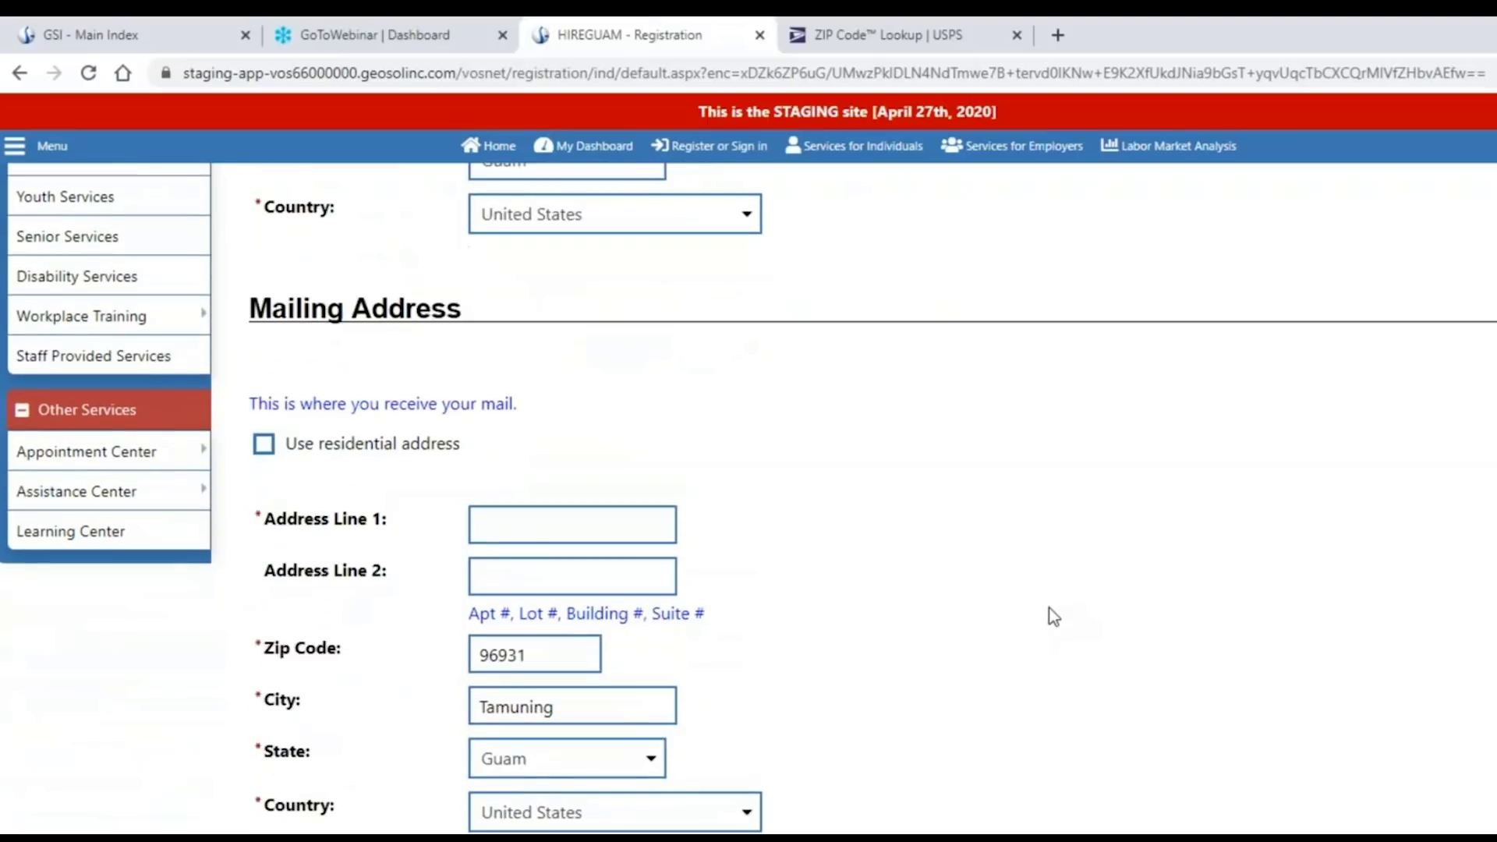
click(264, 446)
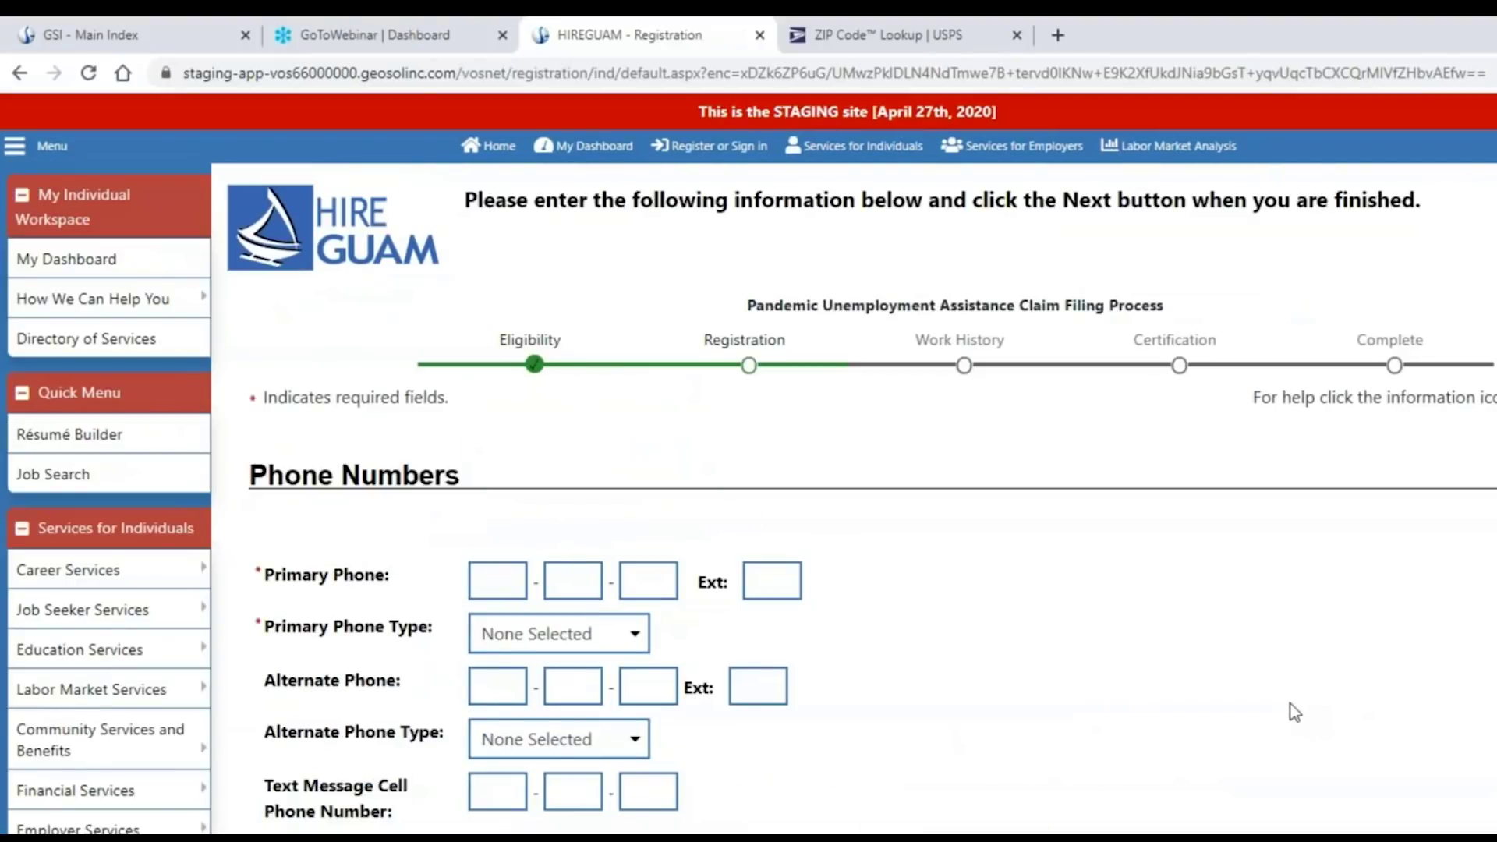
Enter the primary phone number, set its type to Cell/Mobile Phone, and continue.
scroll(1280, 700, down, 1)
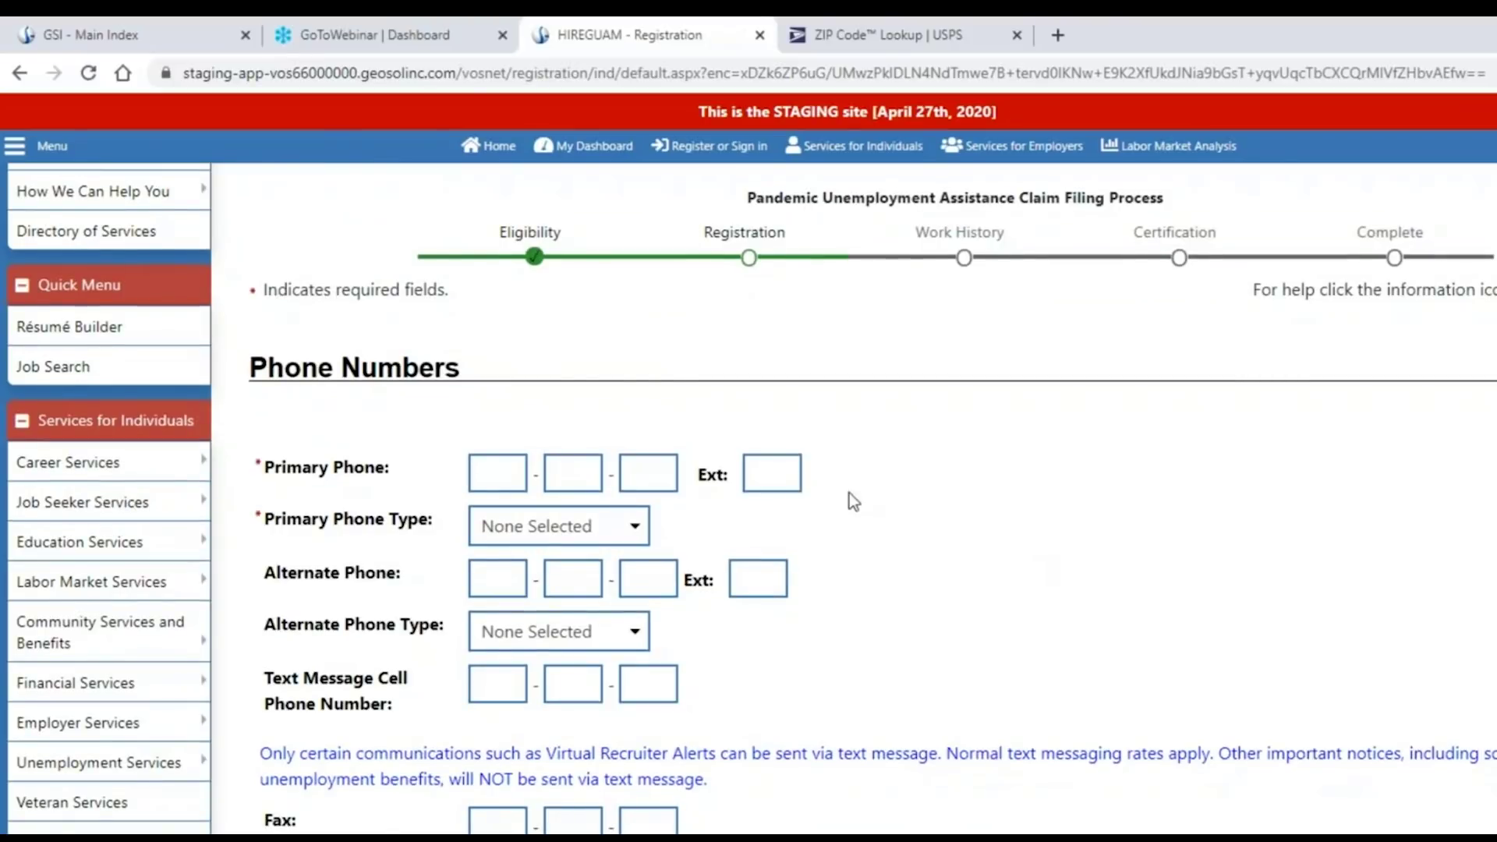
click(497, 473)
text(888-)
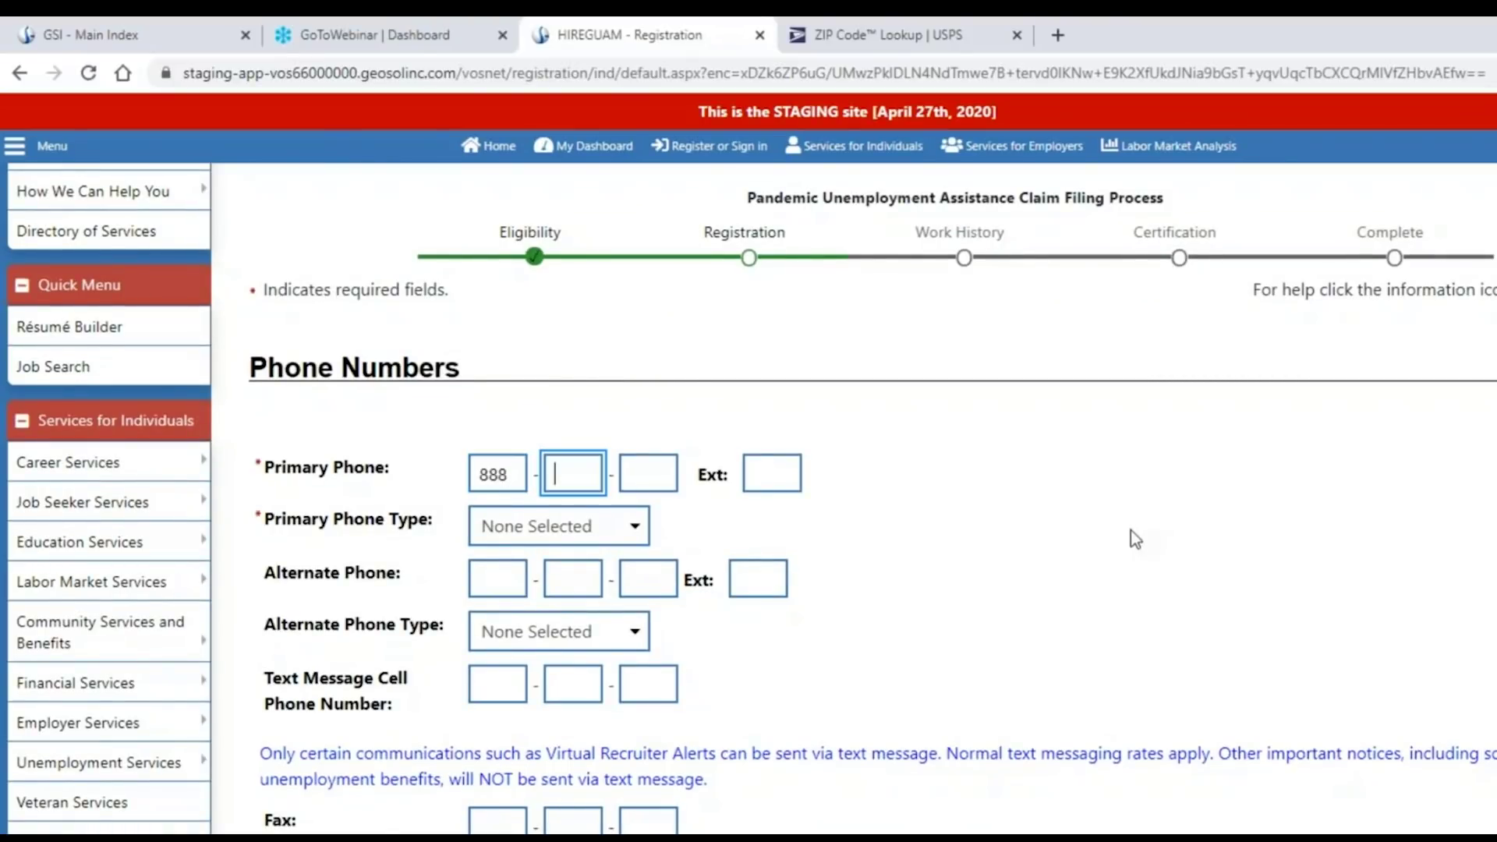
text(888-8888)
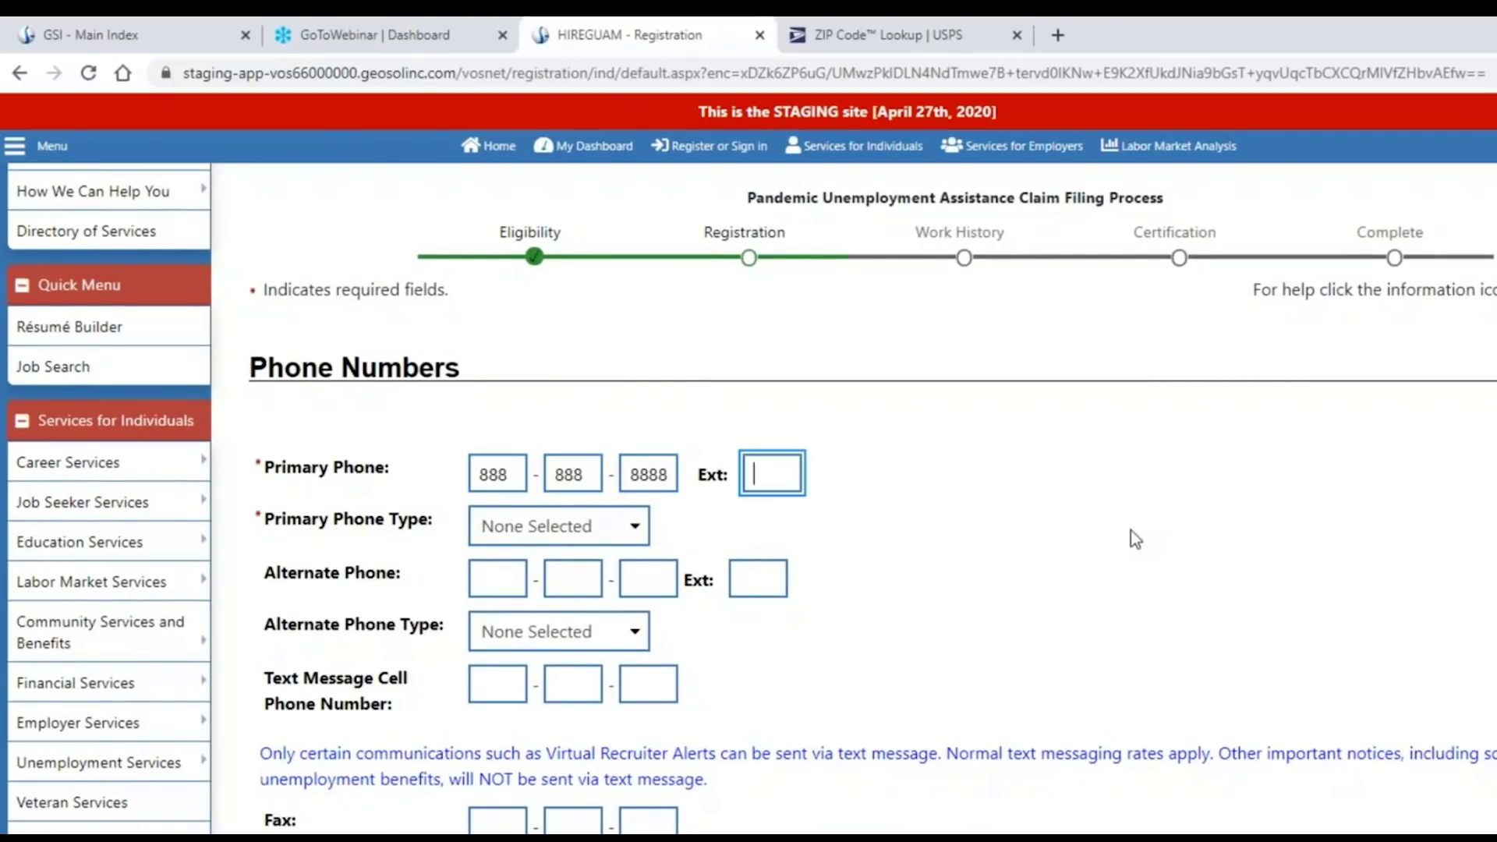
click(606, 537)
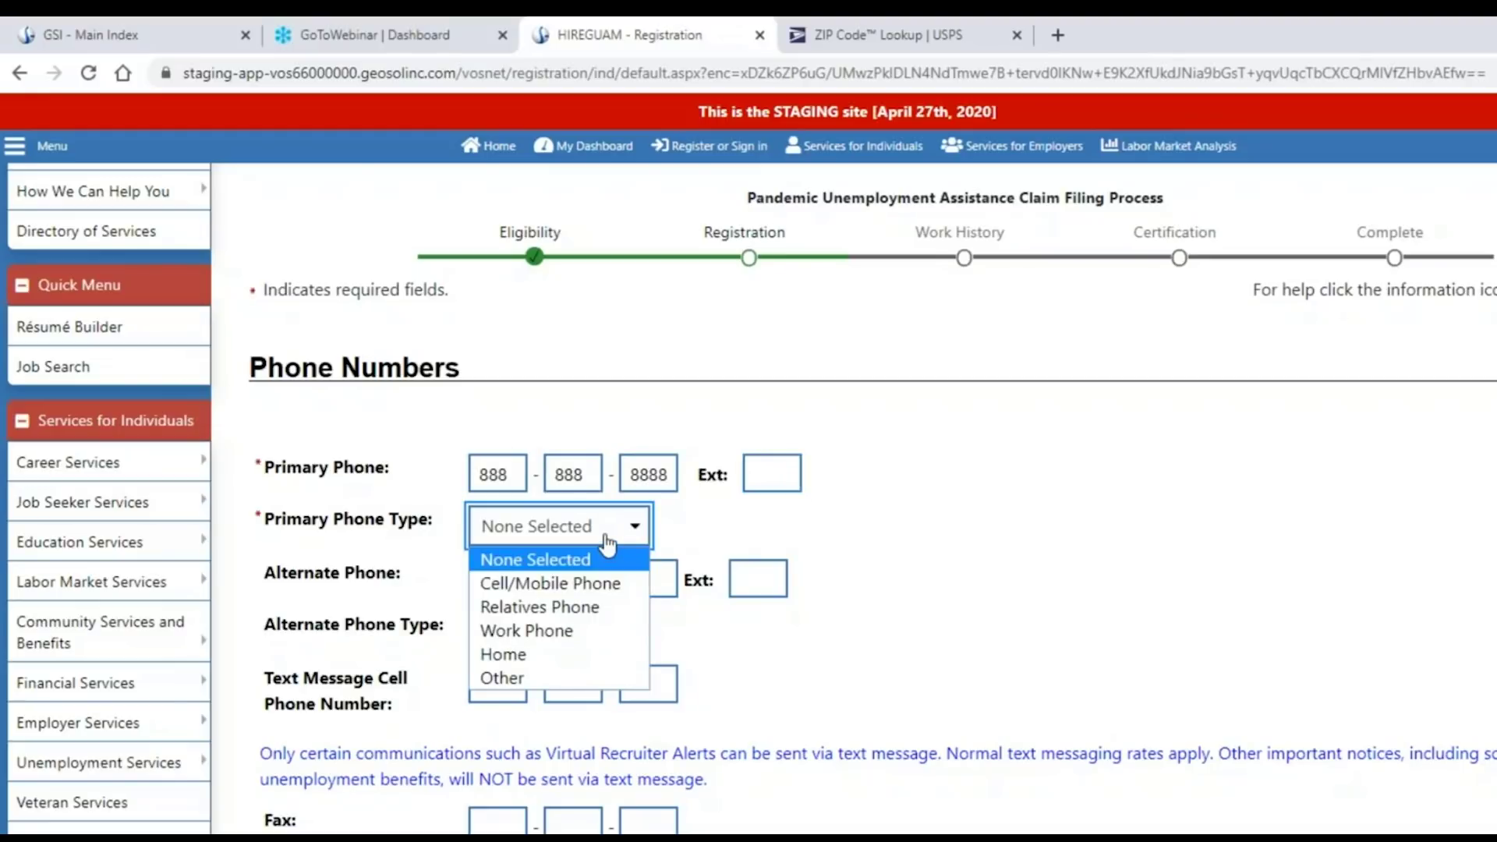
click(613, 584)
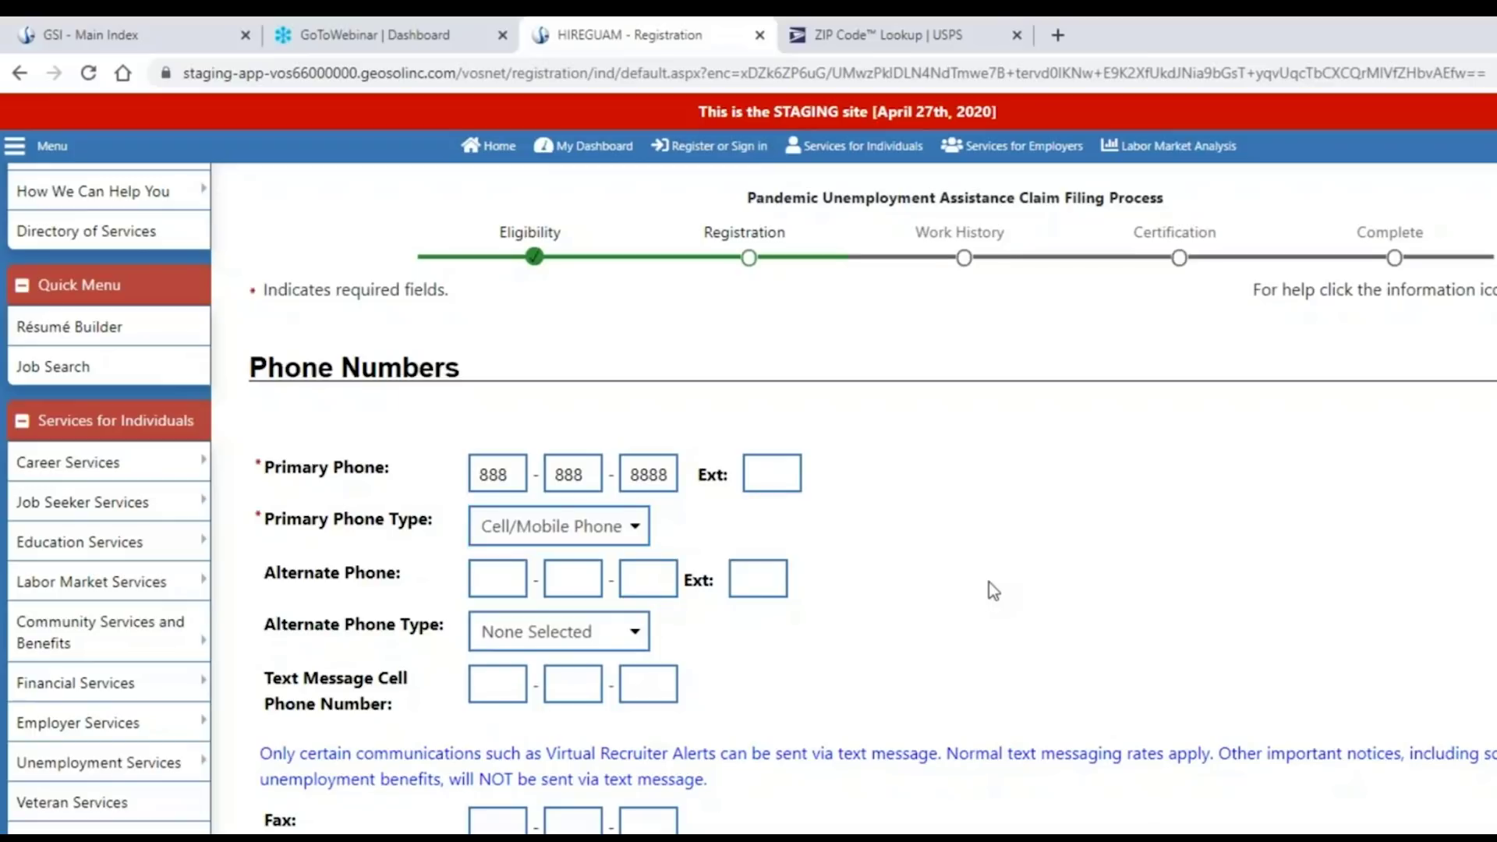
scroll(989, 581, down, 2)
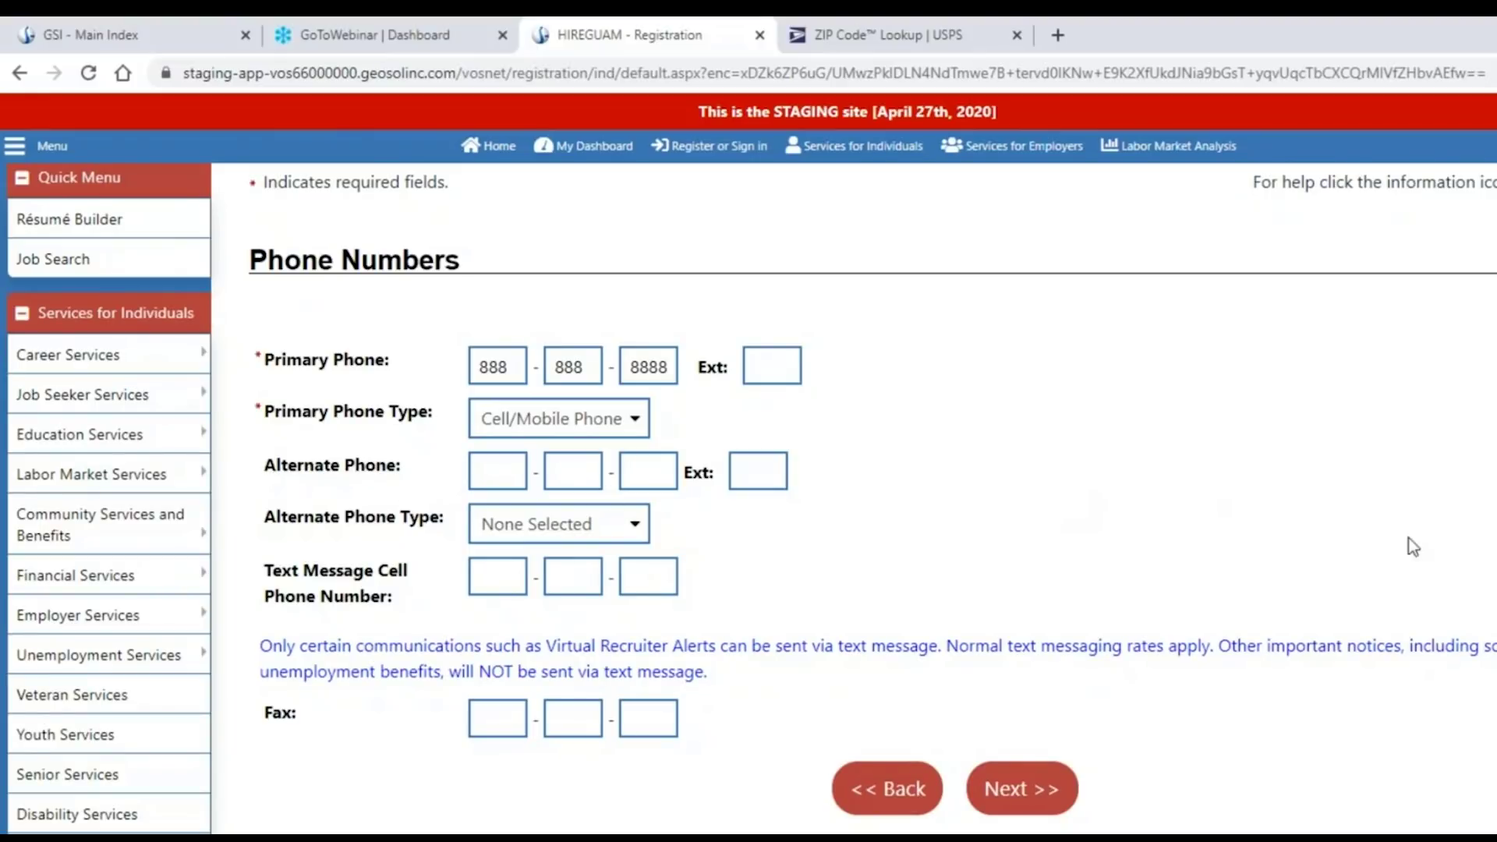
click(1014, 795)
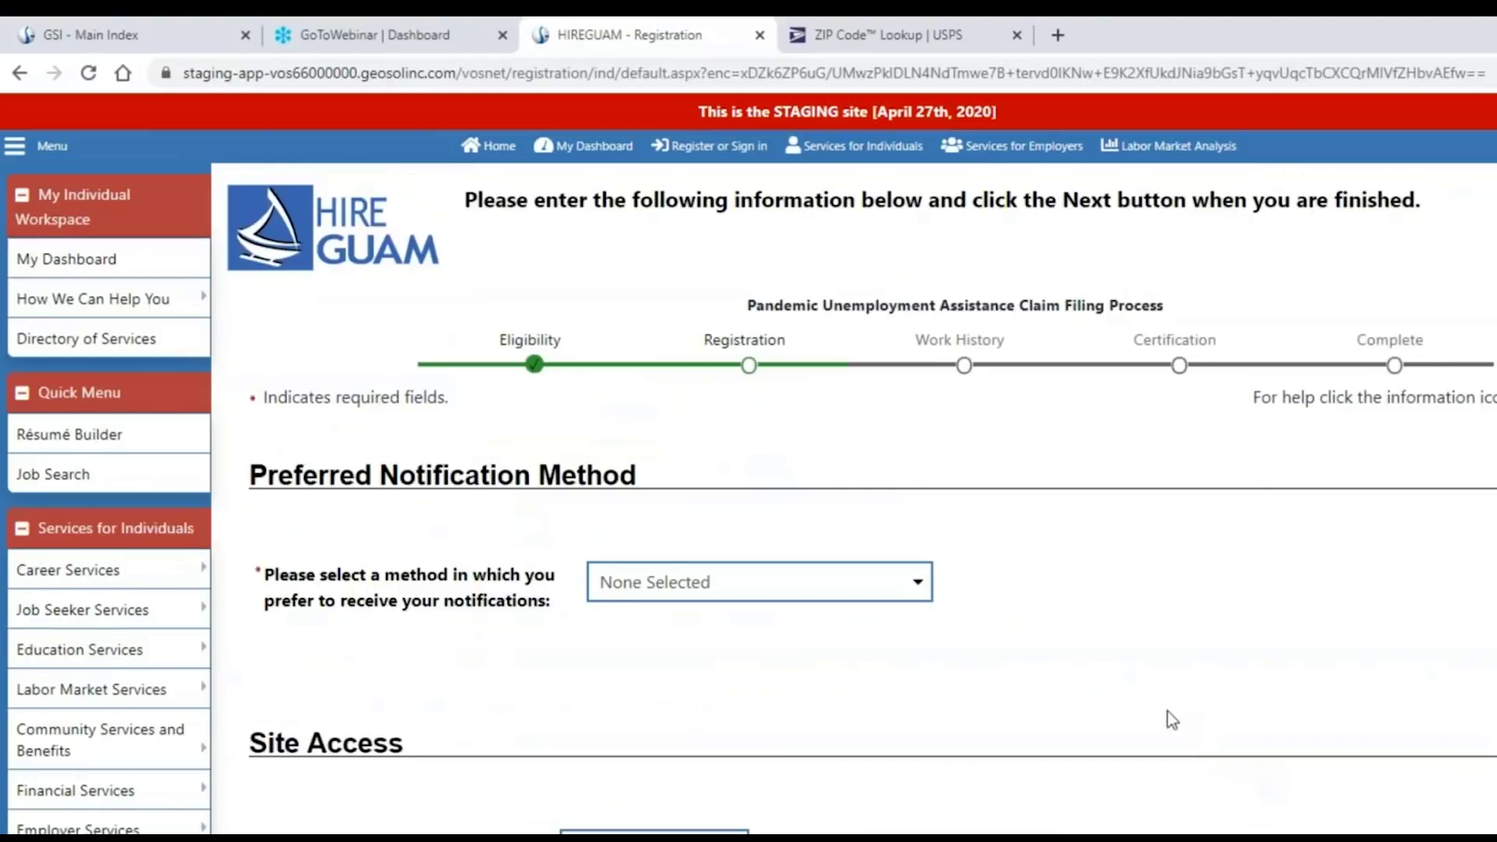
Select Internal Message with Email Notification and attempt to continue with Site Access unanswered.
scroll(1113, 625, down, 3)
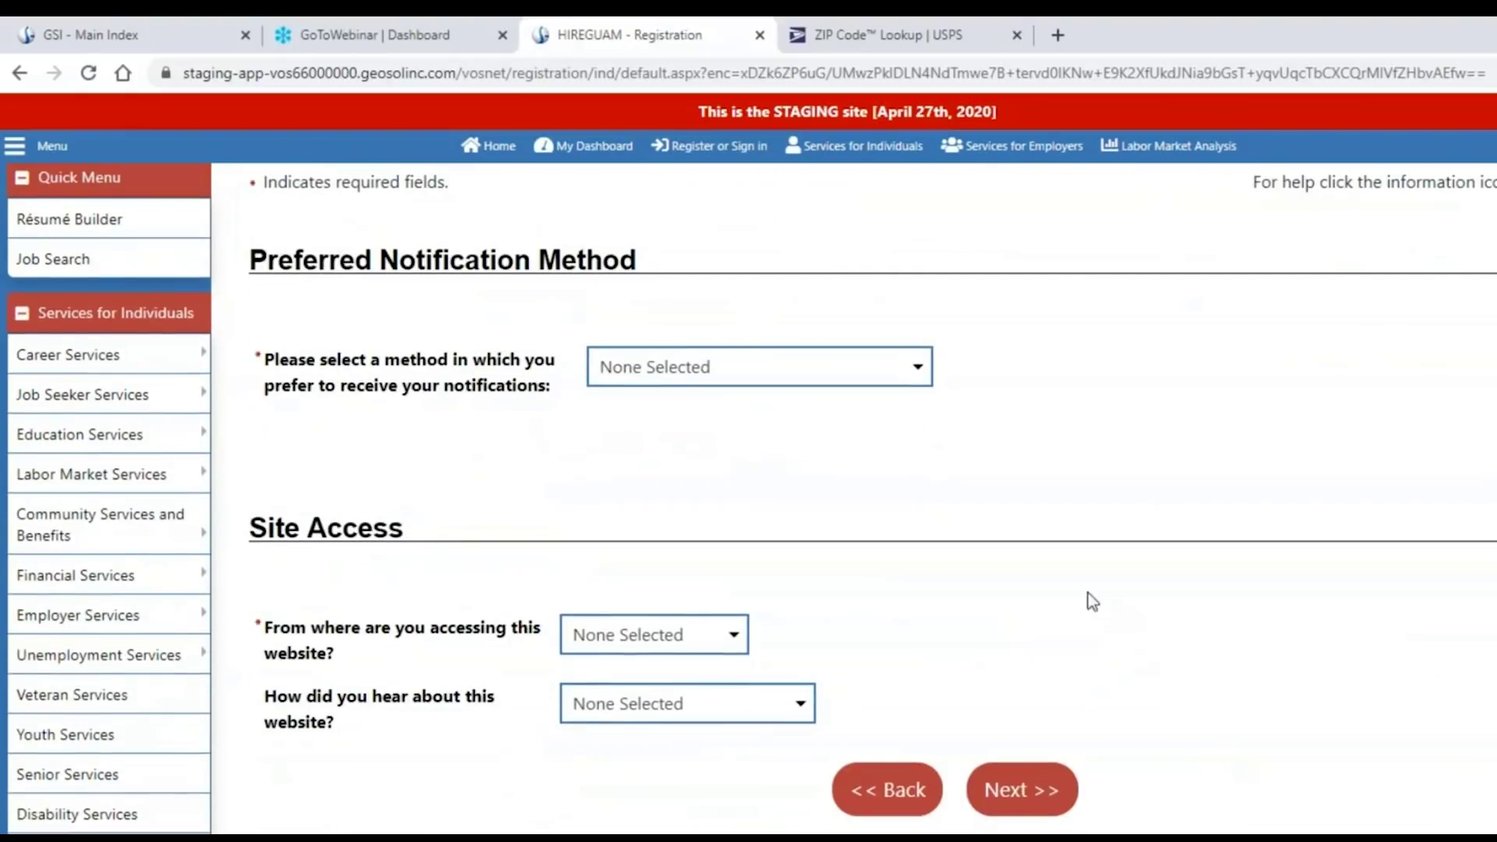
click(914, 380)
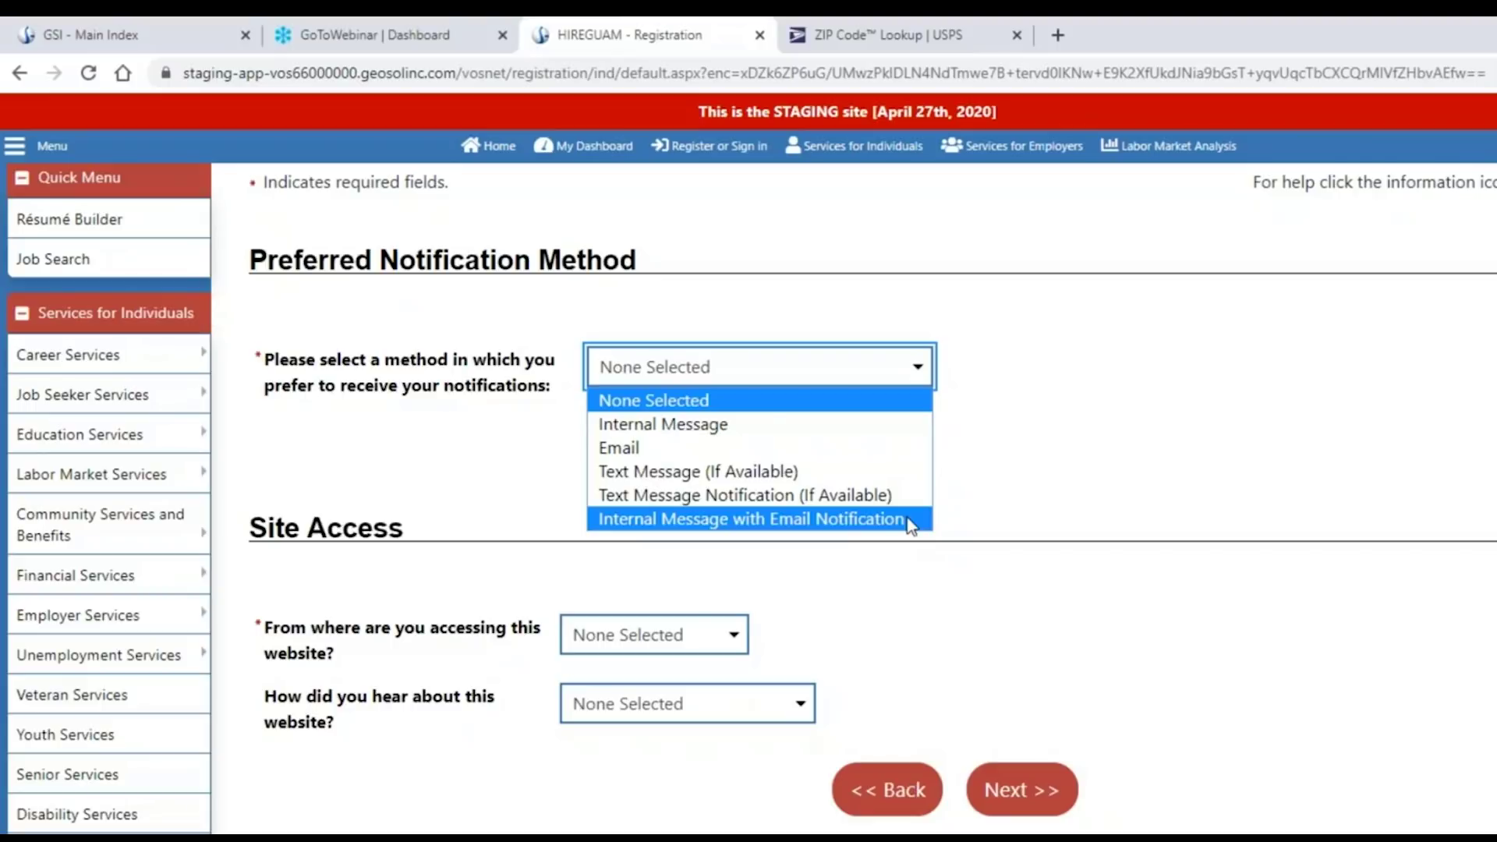
click(904, 519)
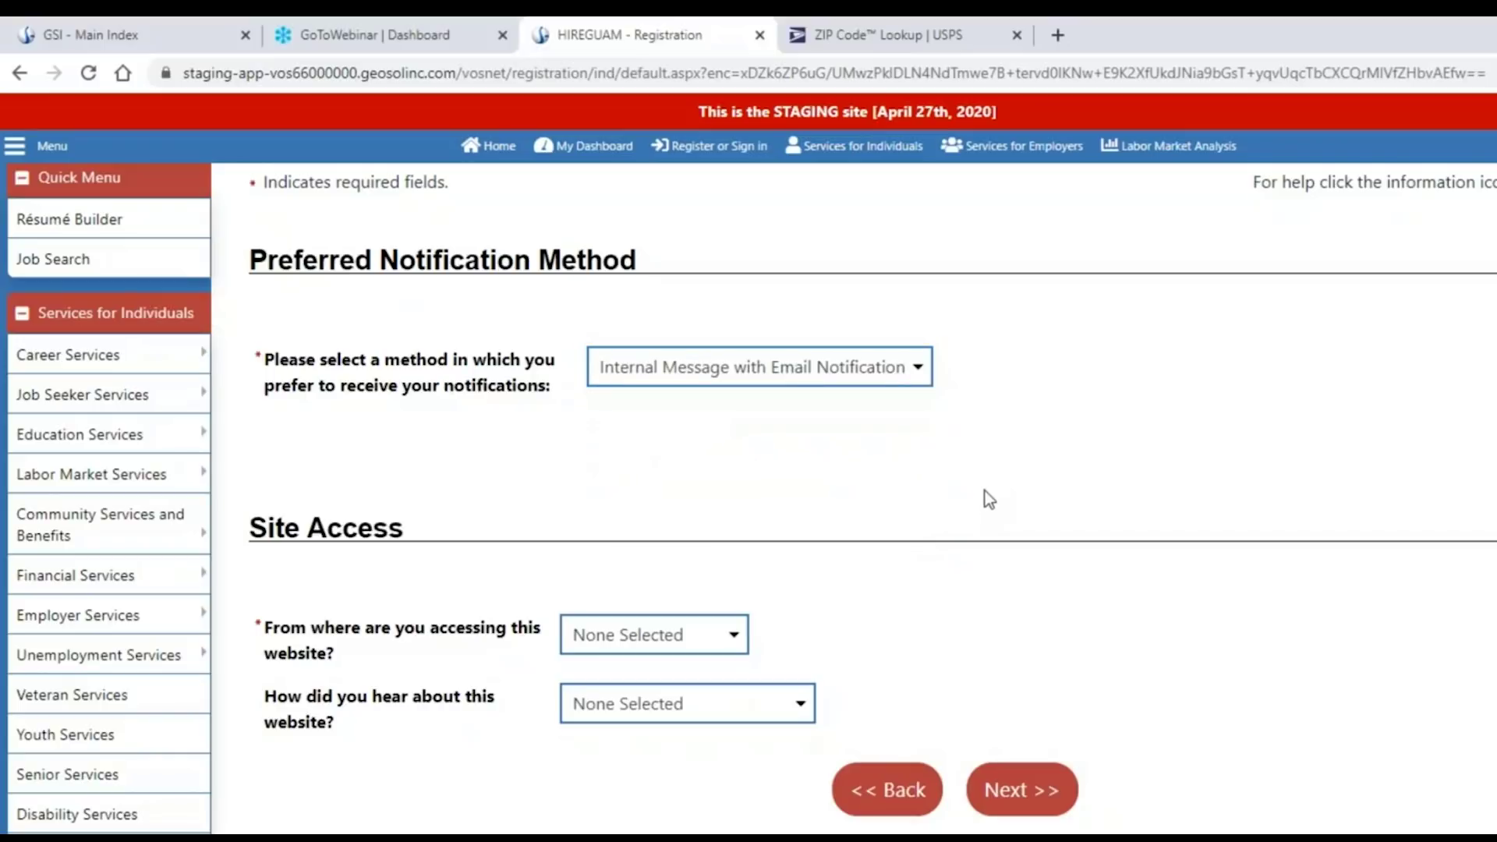
scroll(985, 492, down, 2)
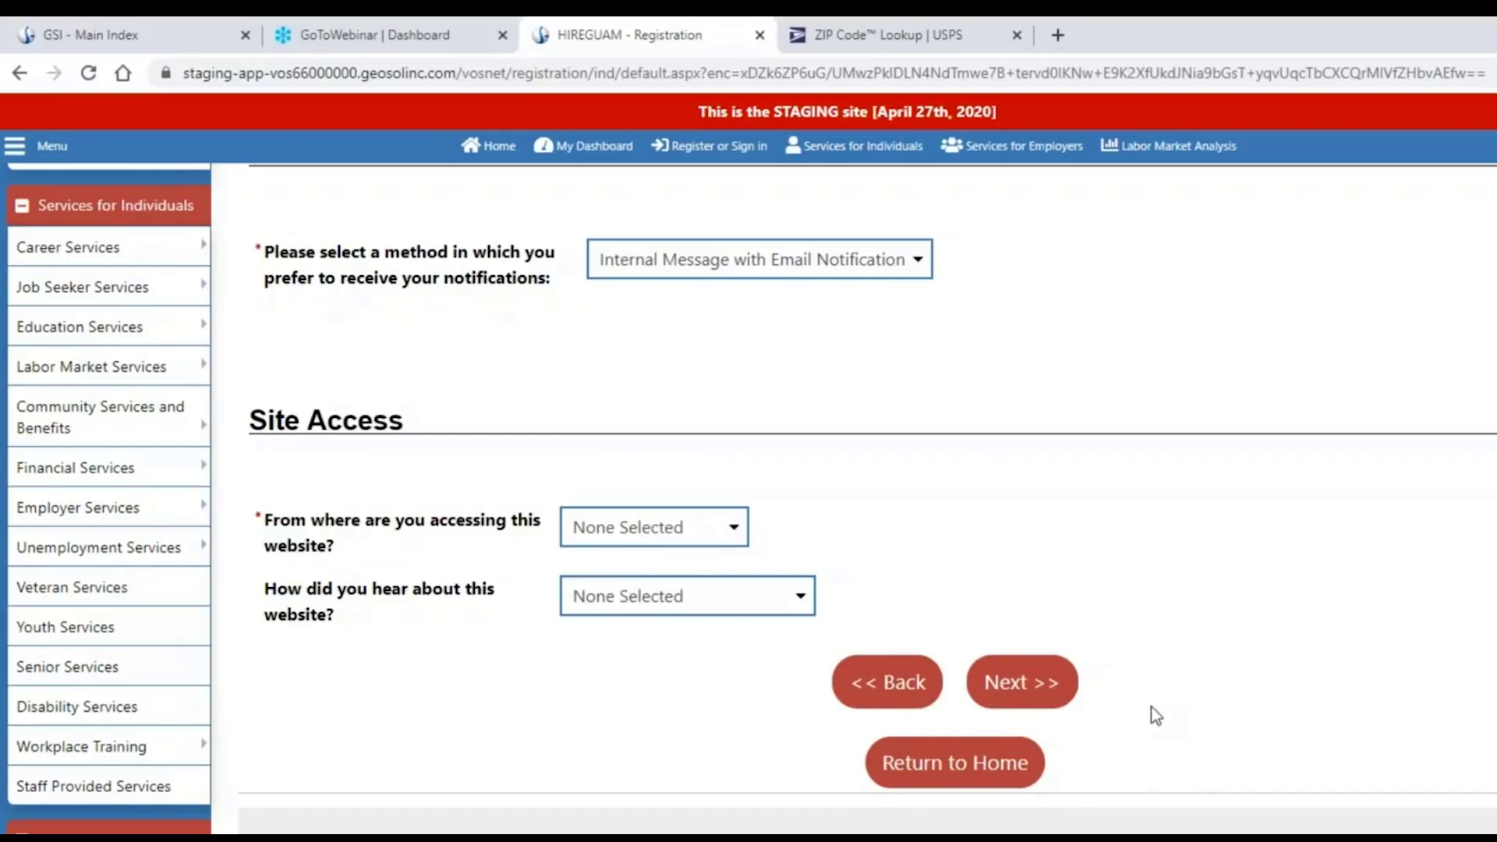
click(1031, 694)
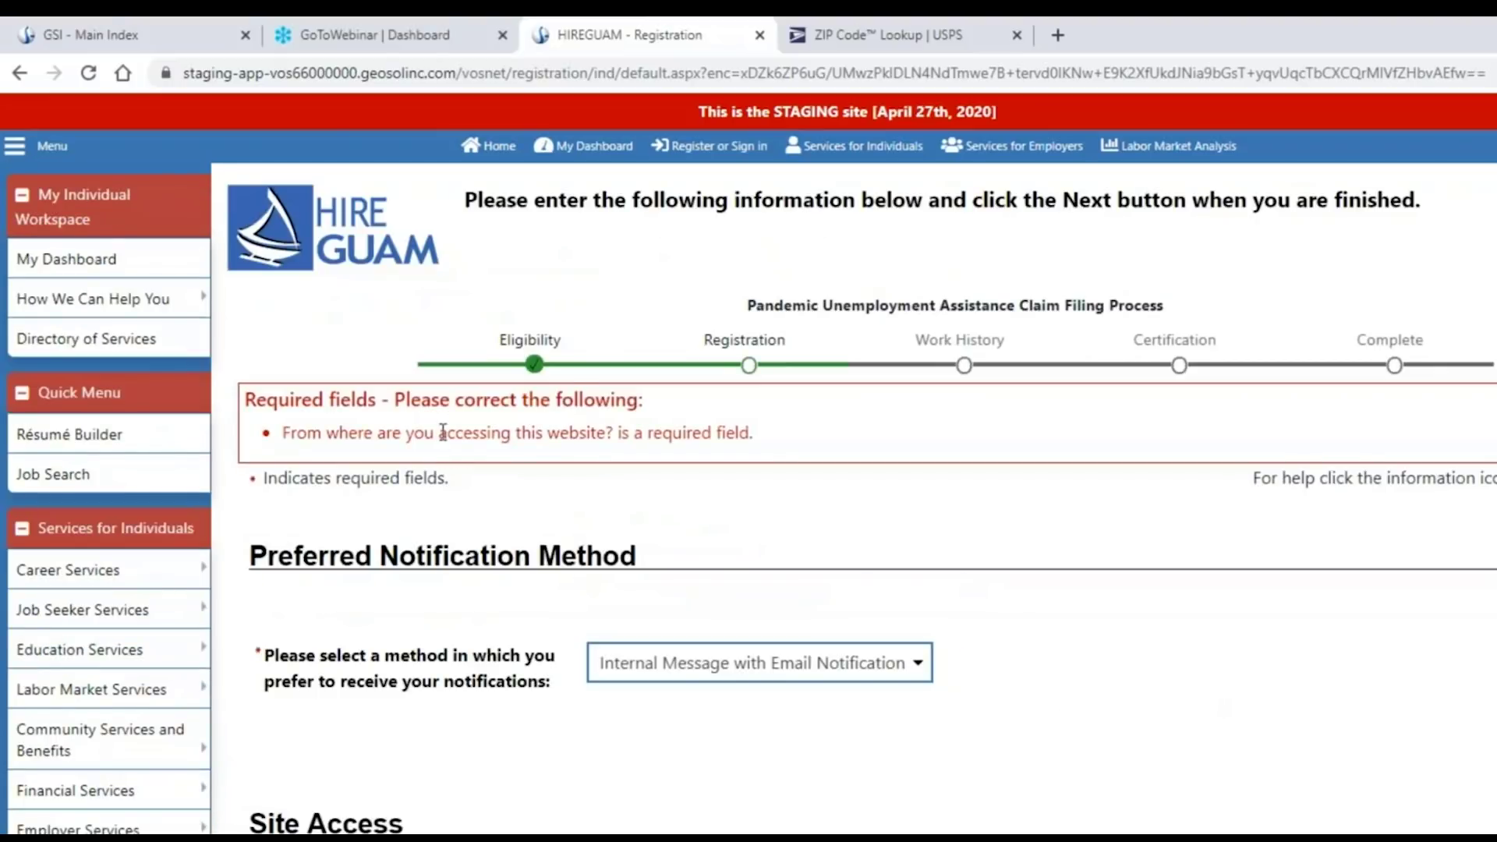
Point out the required-field error, answer Home for site access, and go to the citizenship page.
drag(269, 399, 751, 431)
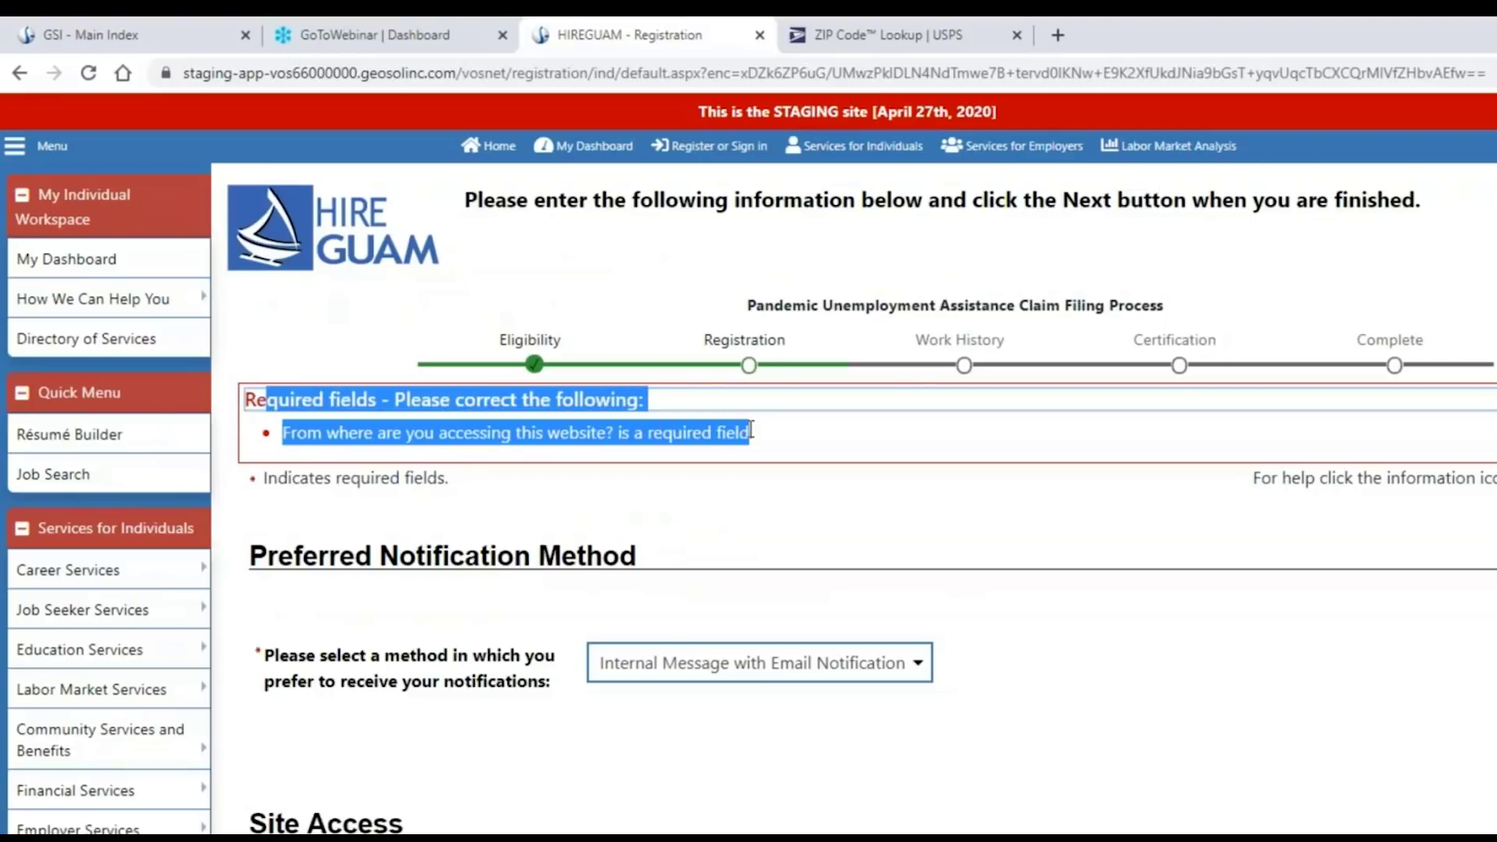
click(952, 541)
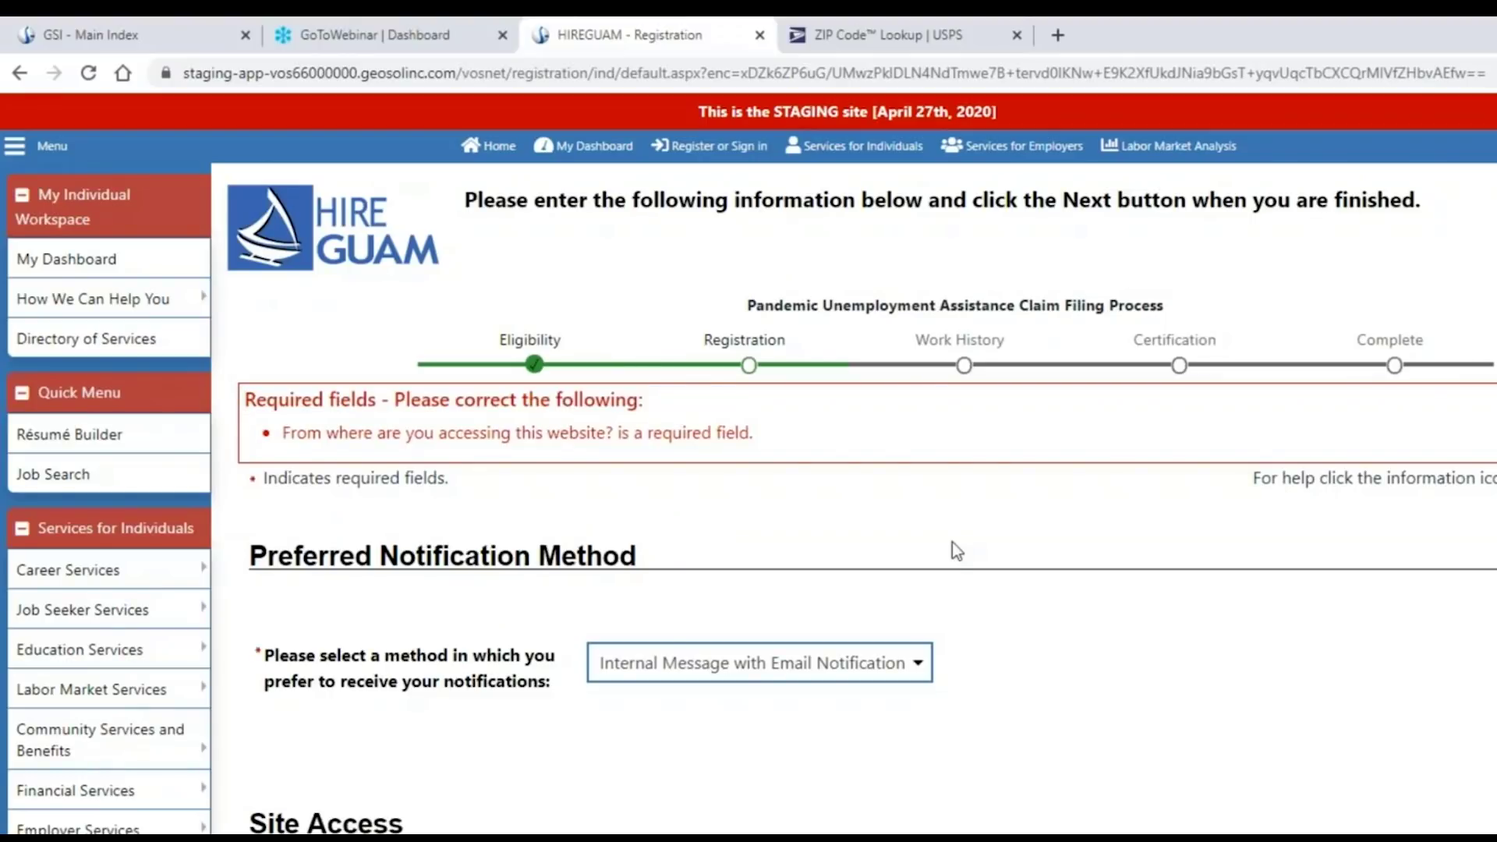
scroll(1062, 545, down, 4)
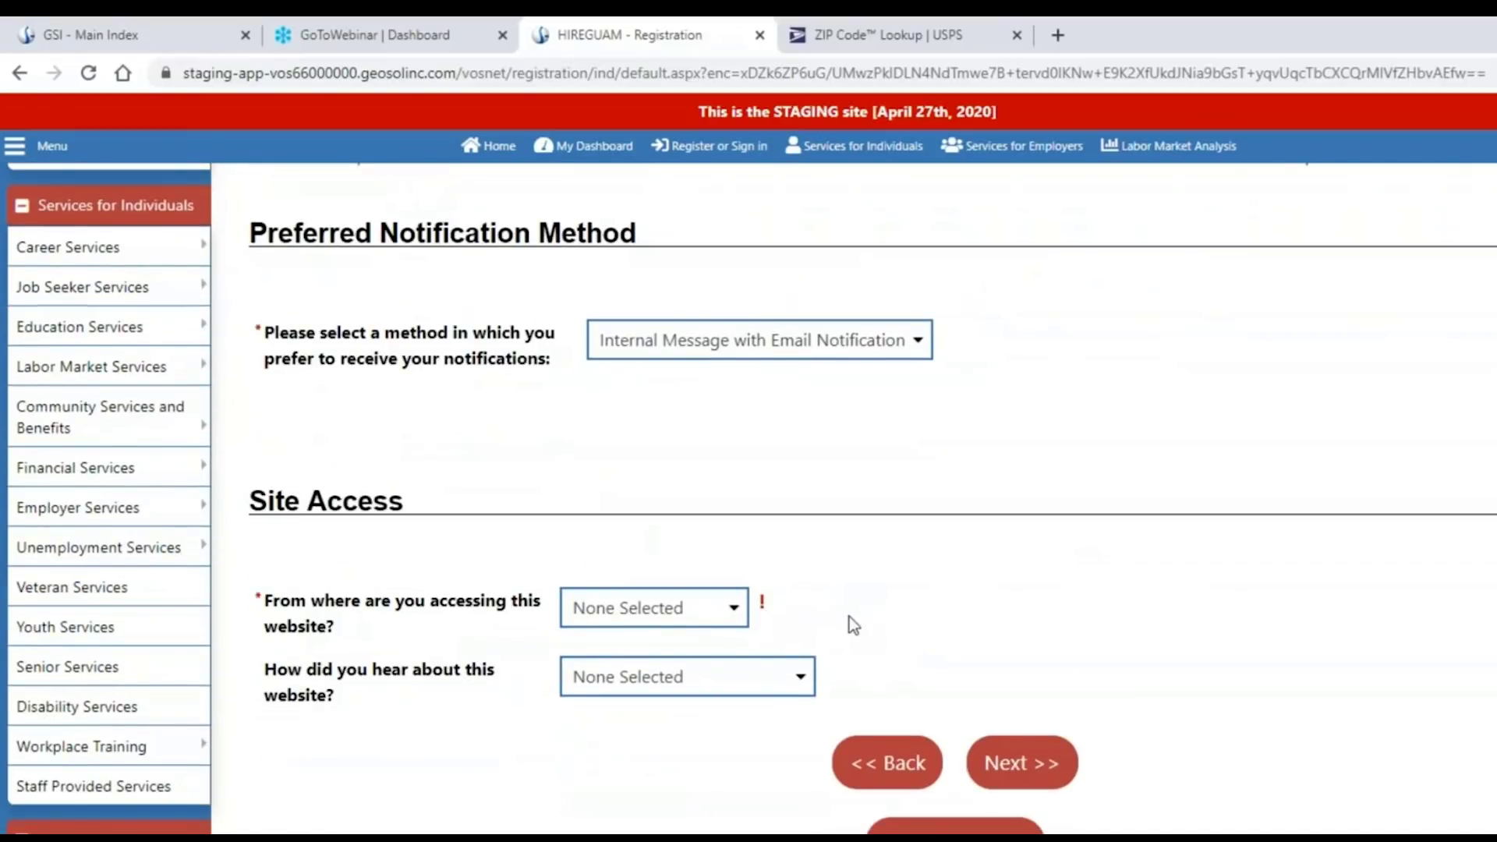
click(733, 612)
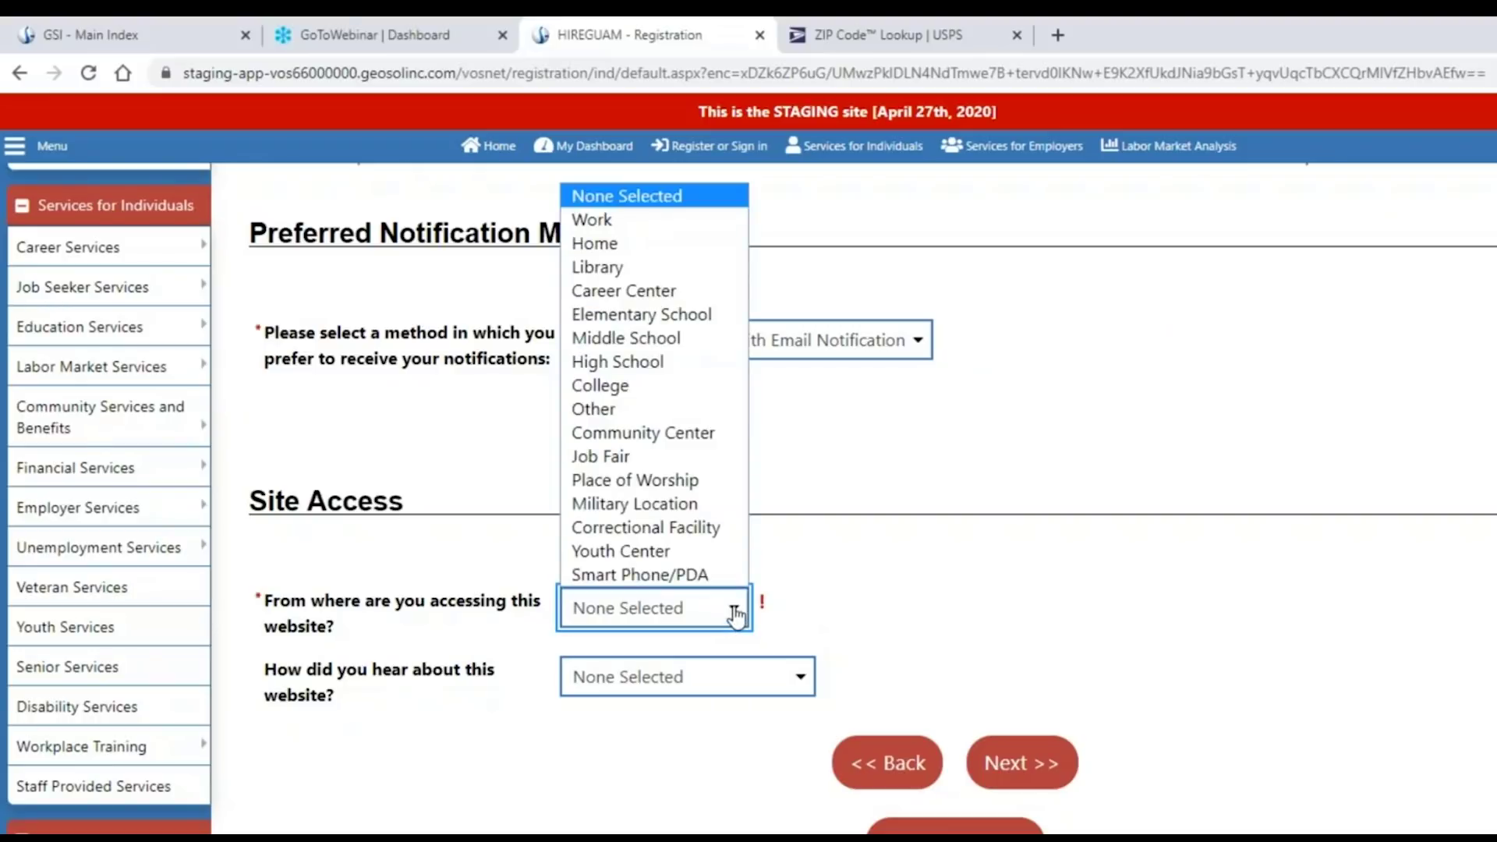
click(641, 244)
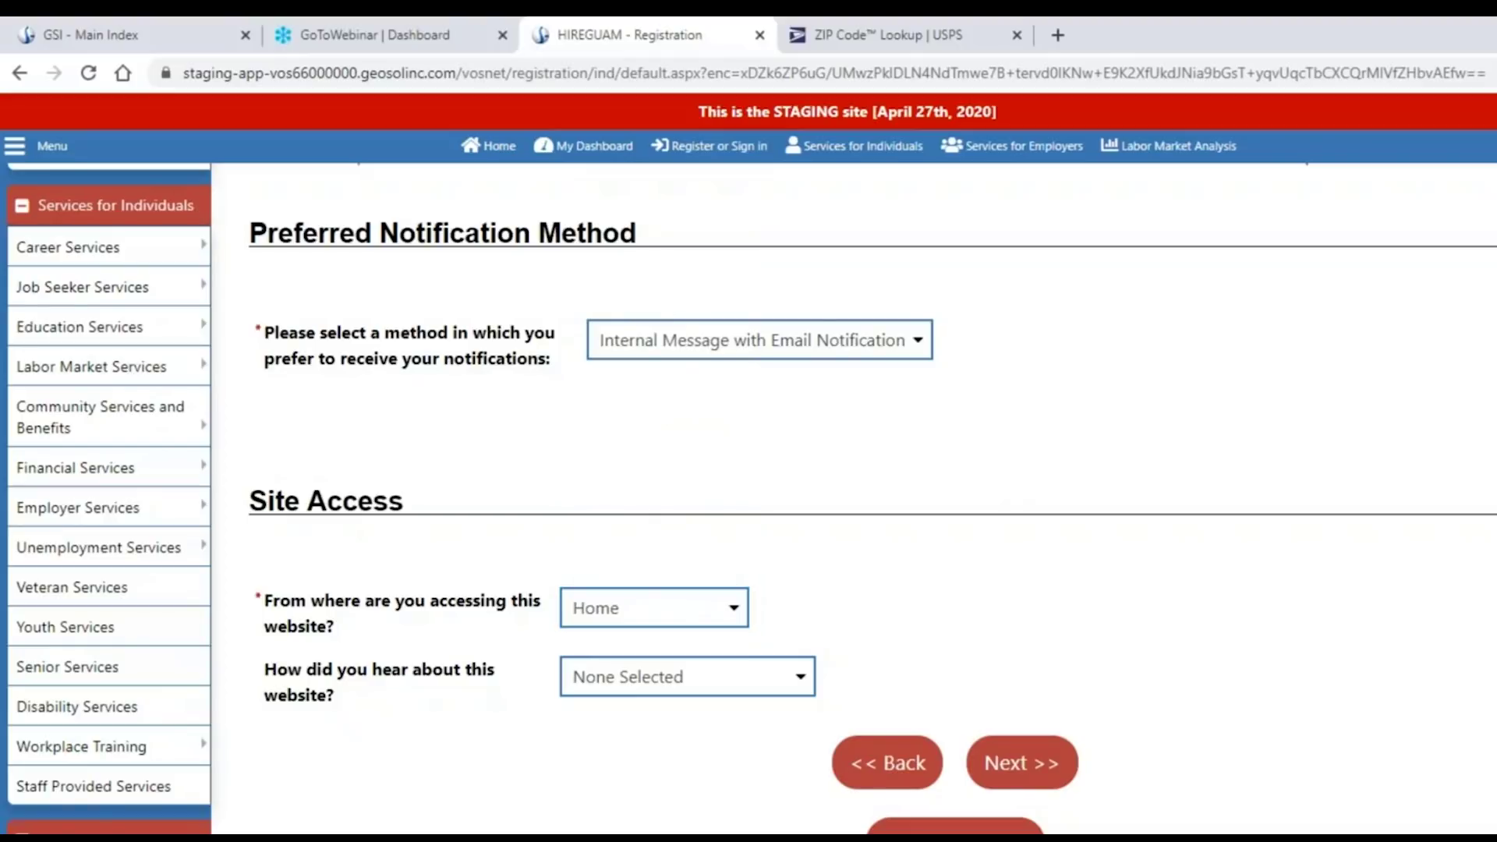
click(1022, 775)
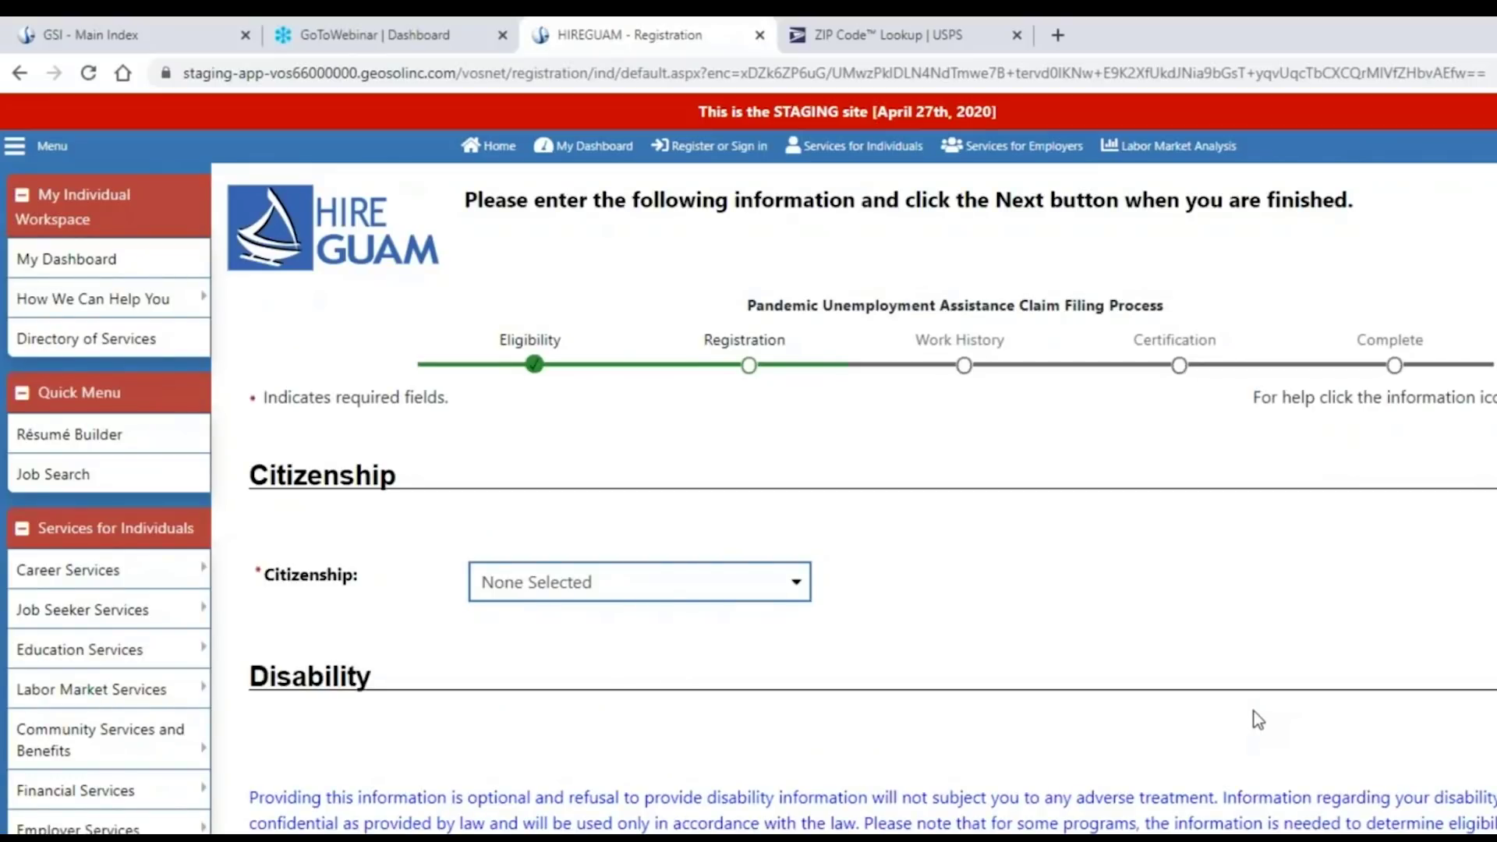
Pick U.S. Permanent Resident for citizenship, then switch it to Citizen of U.S. or U.S. Territory.
click(801, 586)
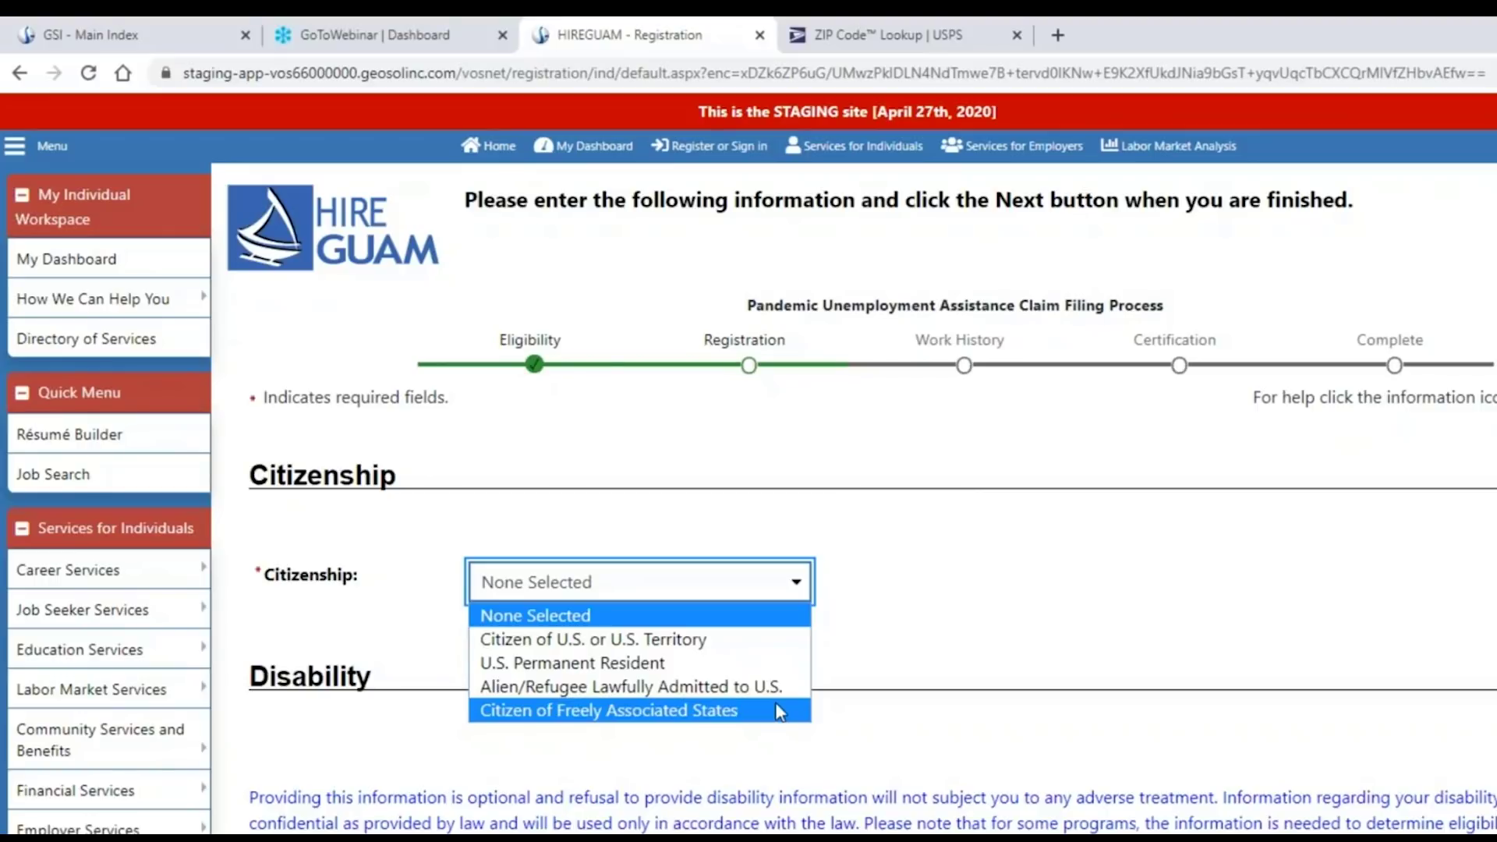
click(765, 664)
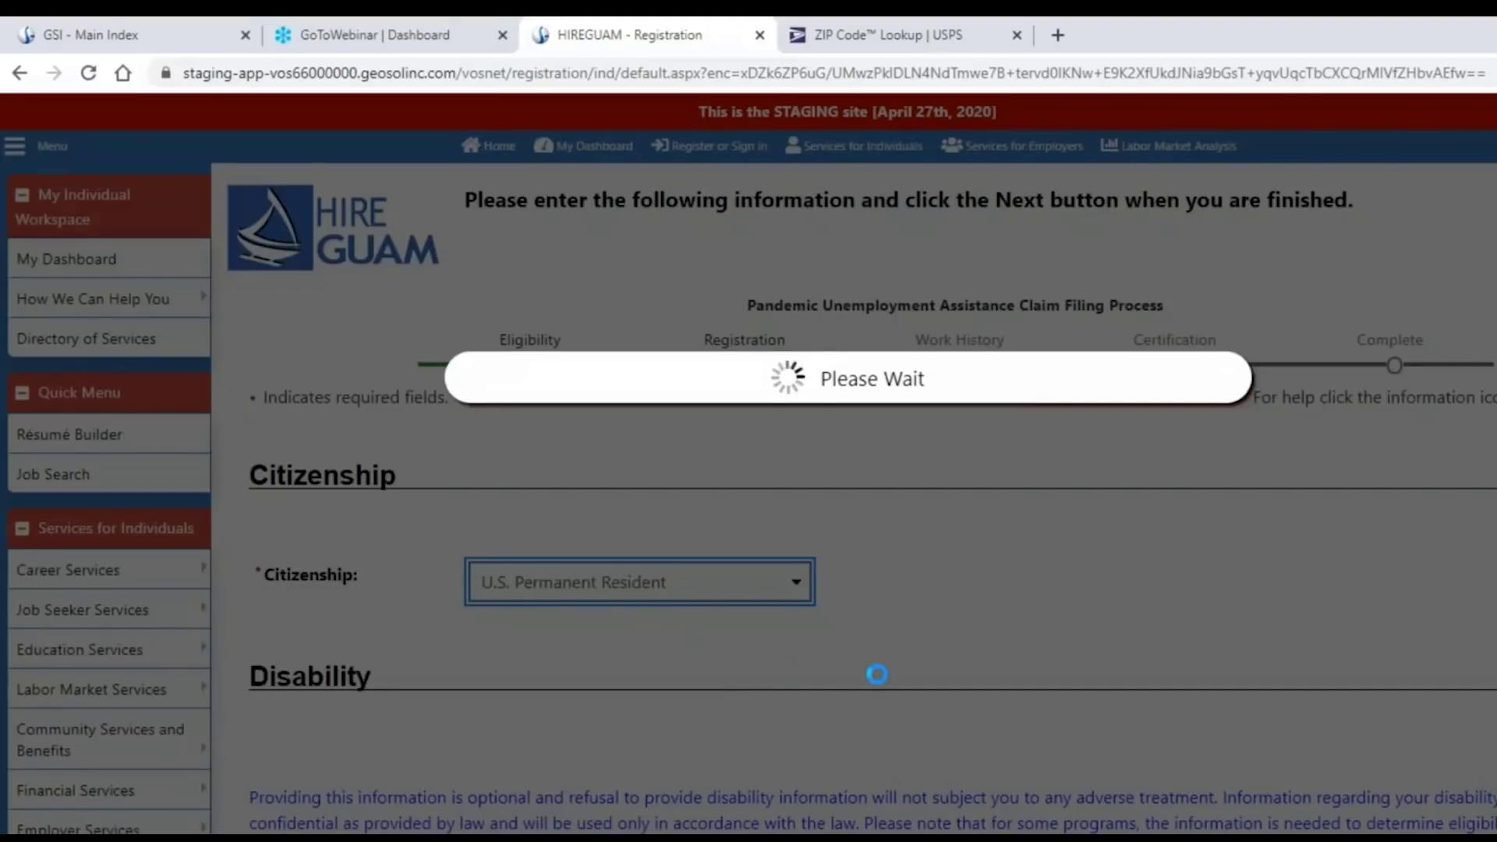
scroll(974, 699, down, 1)
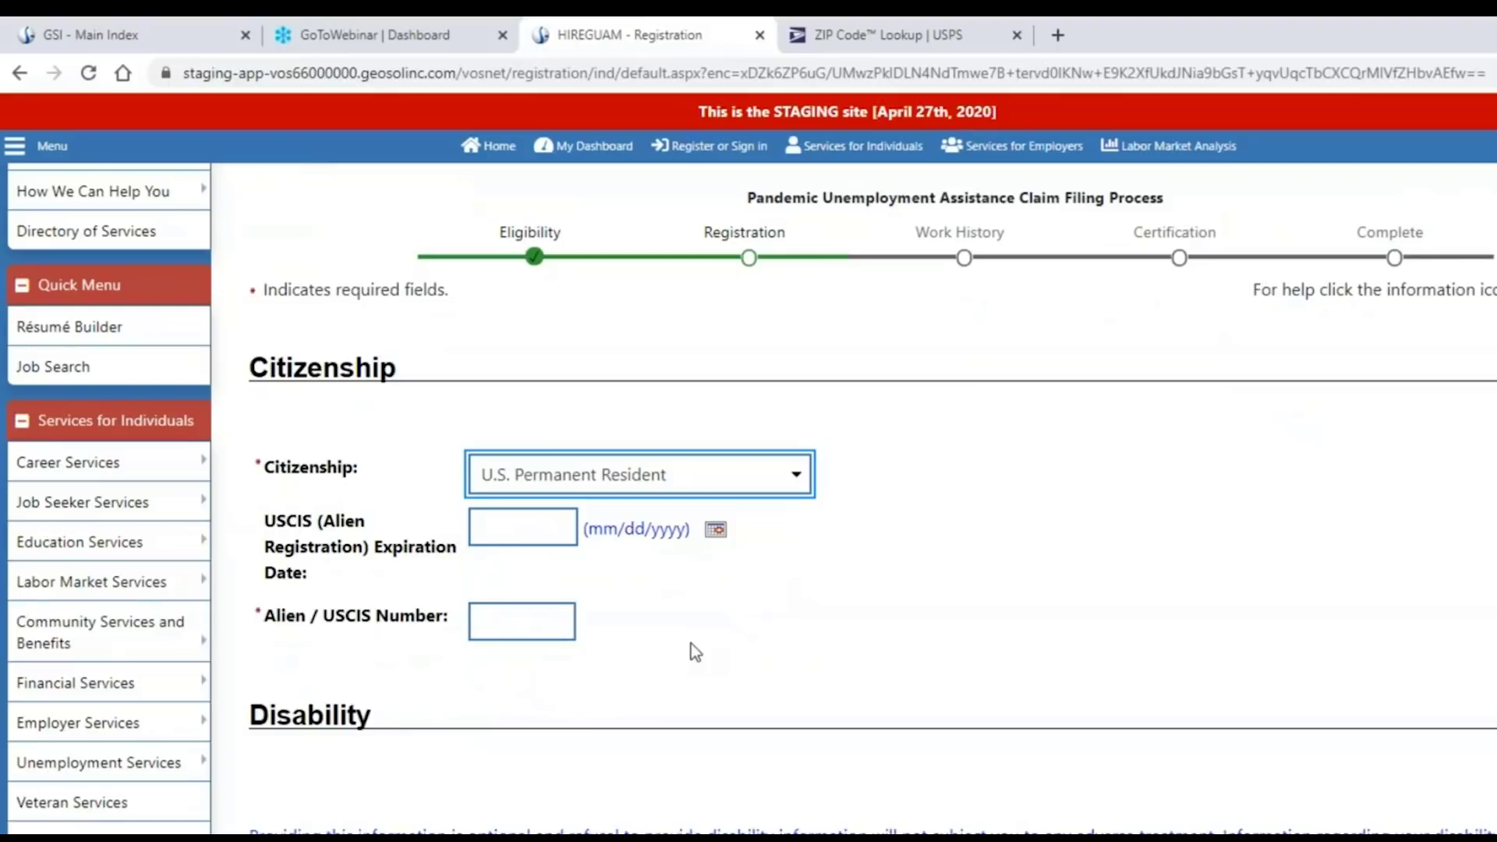
click(803, 487)
click(634, 533)
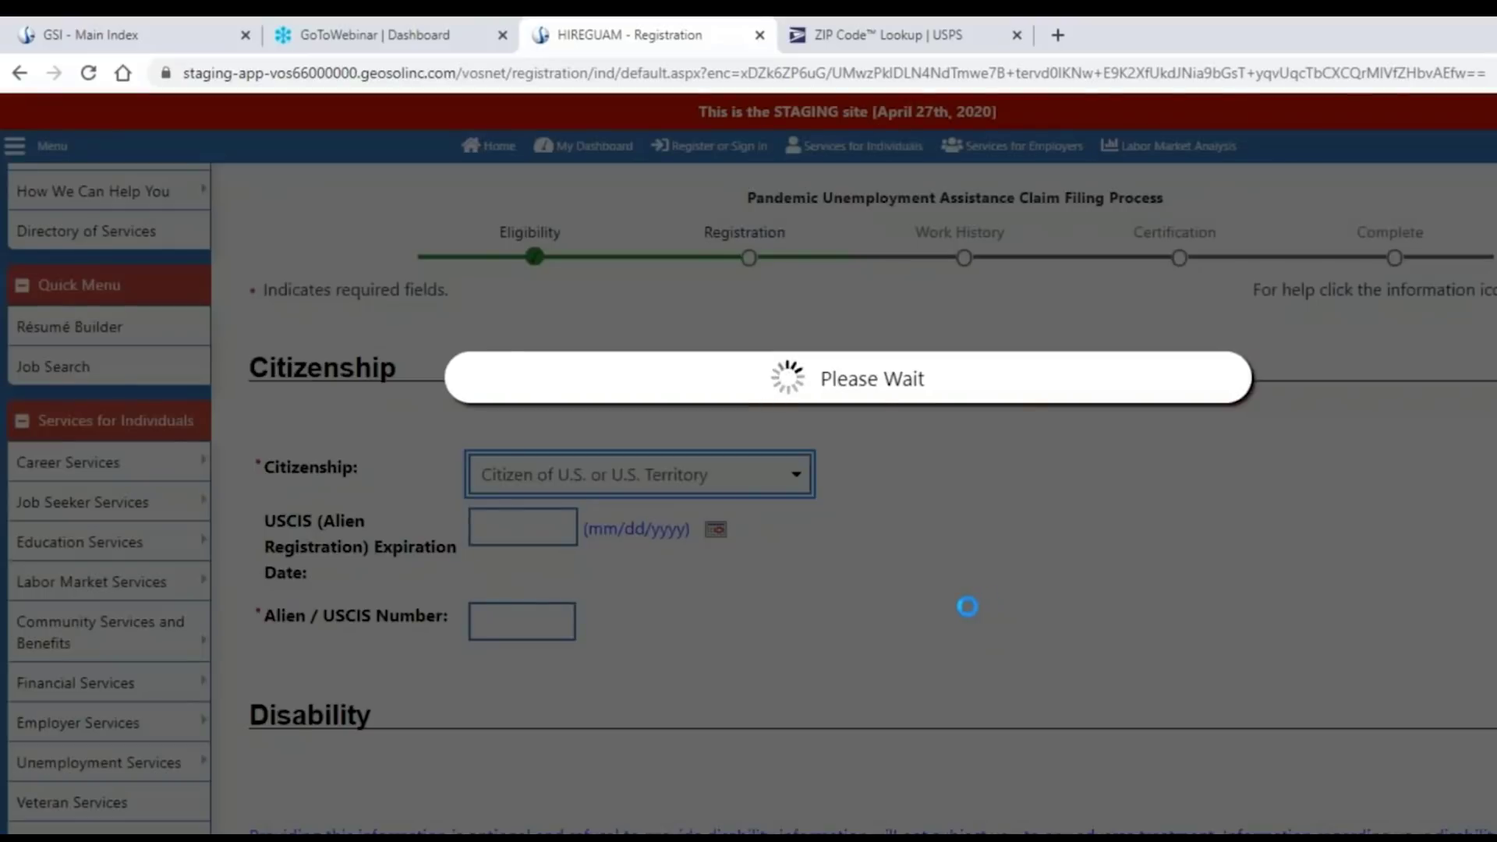
scroll(965, 609, down, 1)
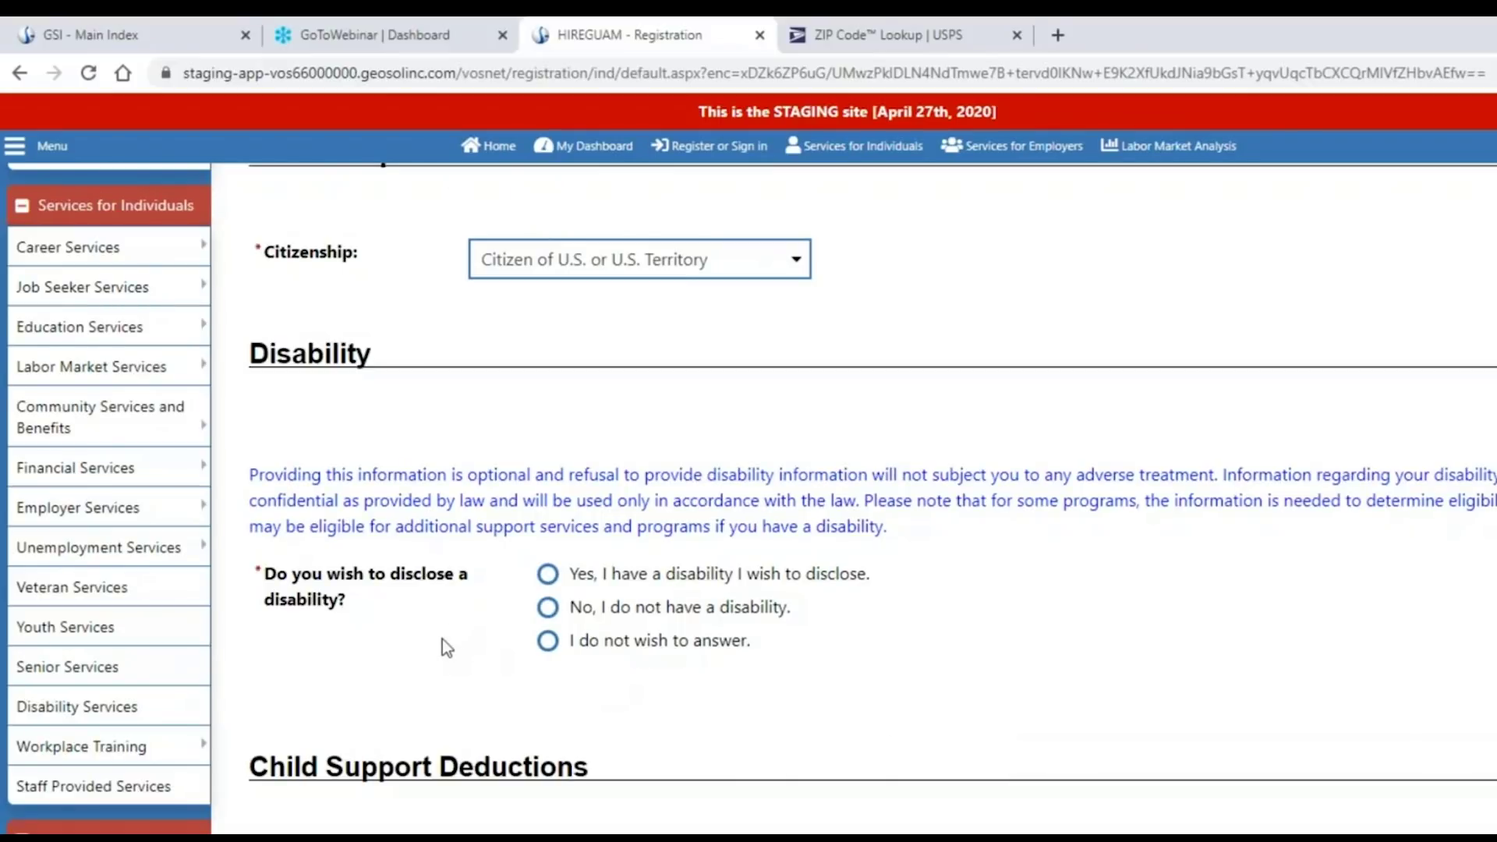
Answer Yes on disability to show the SSI/SSDI questions, then change it to 'No, I do not have a disability.'.
click(549, 576)
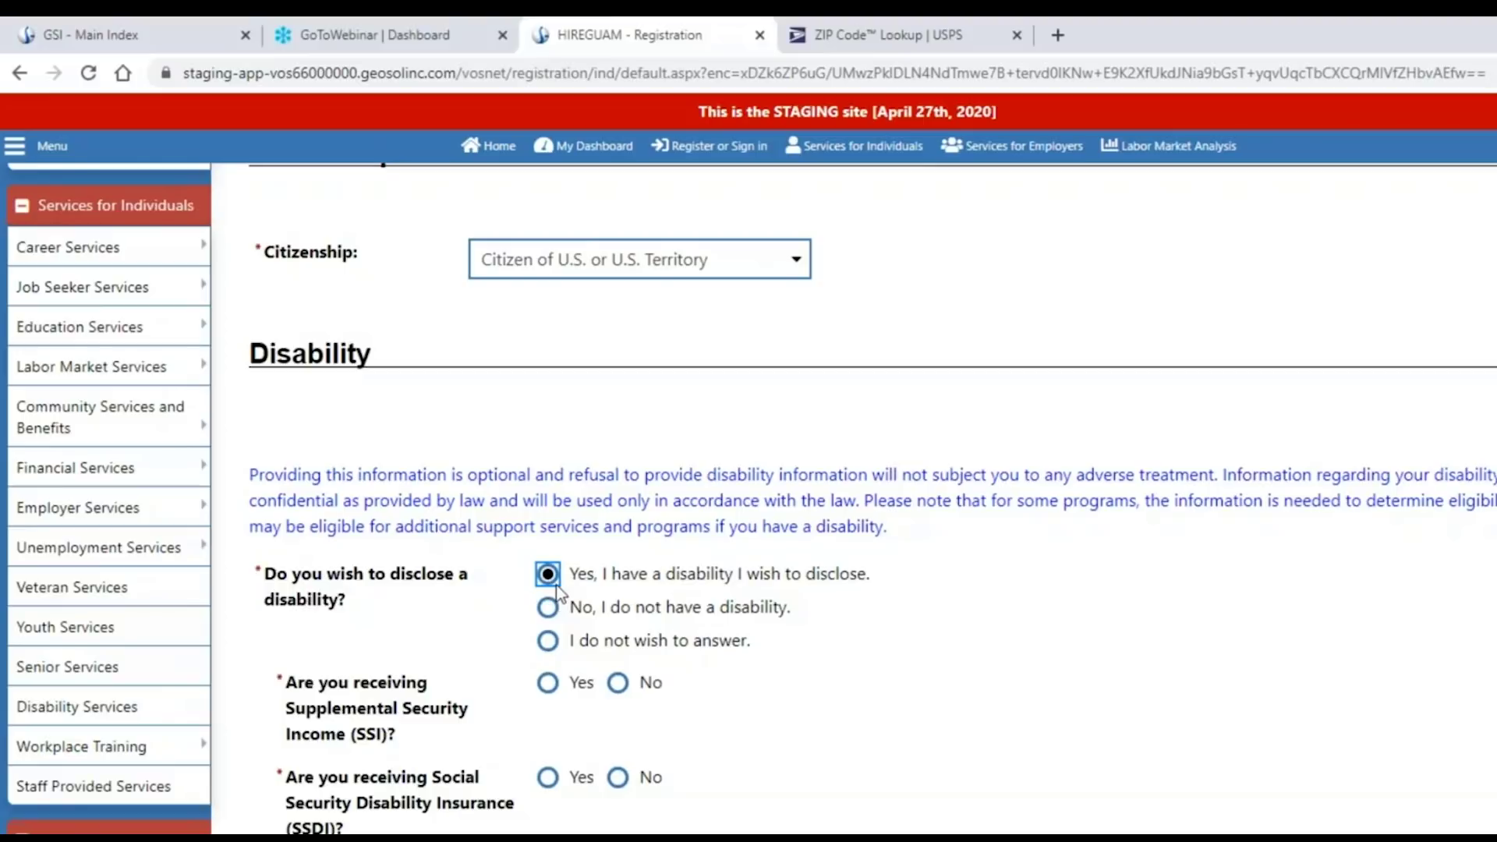
drag(305, 685, 402, 833)
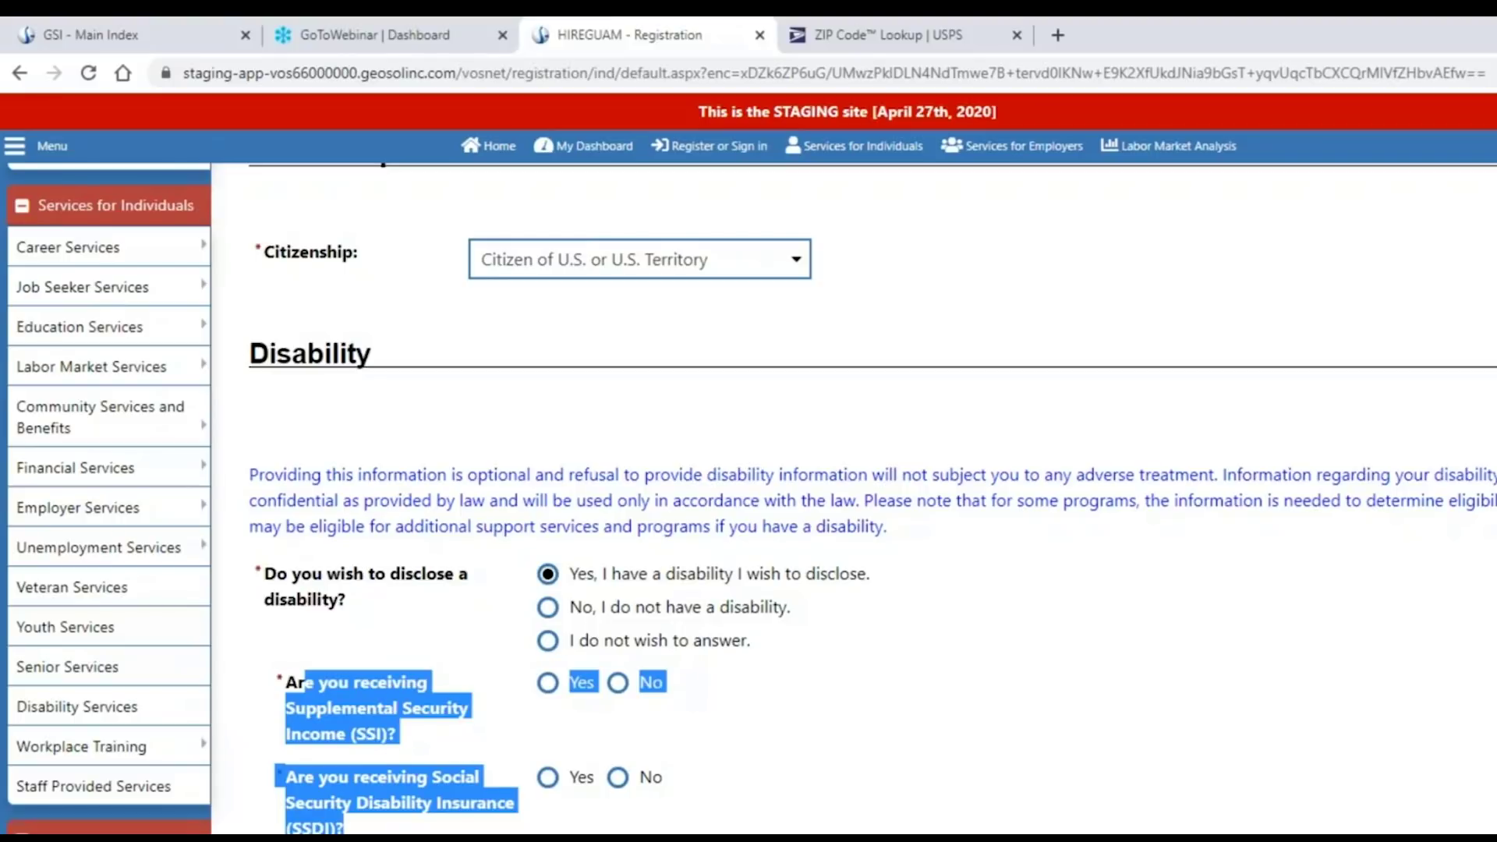
click(870, 764)
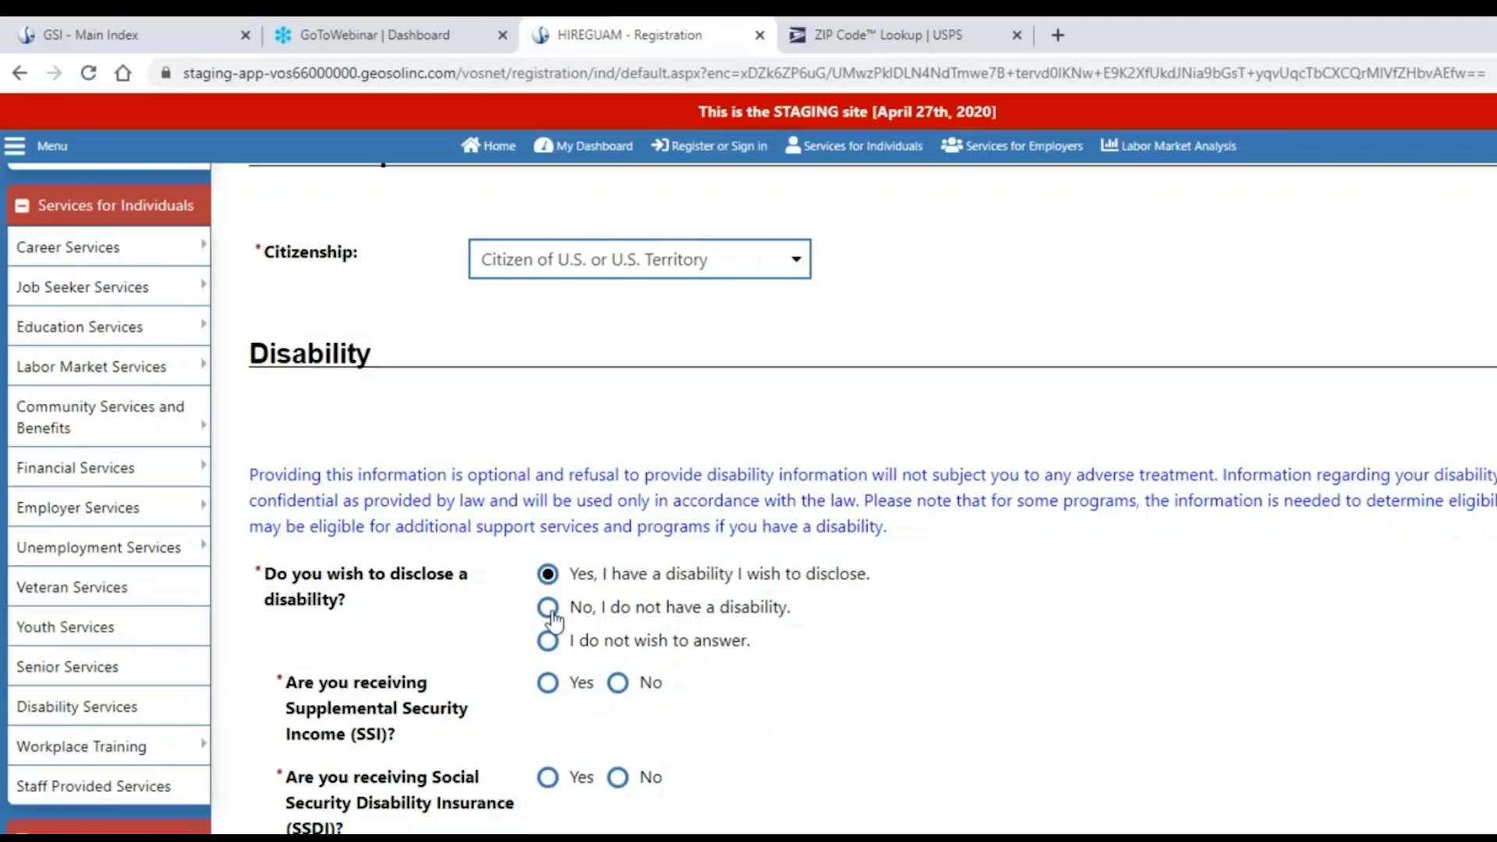
click(548, 608)
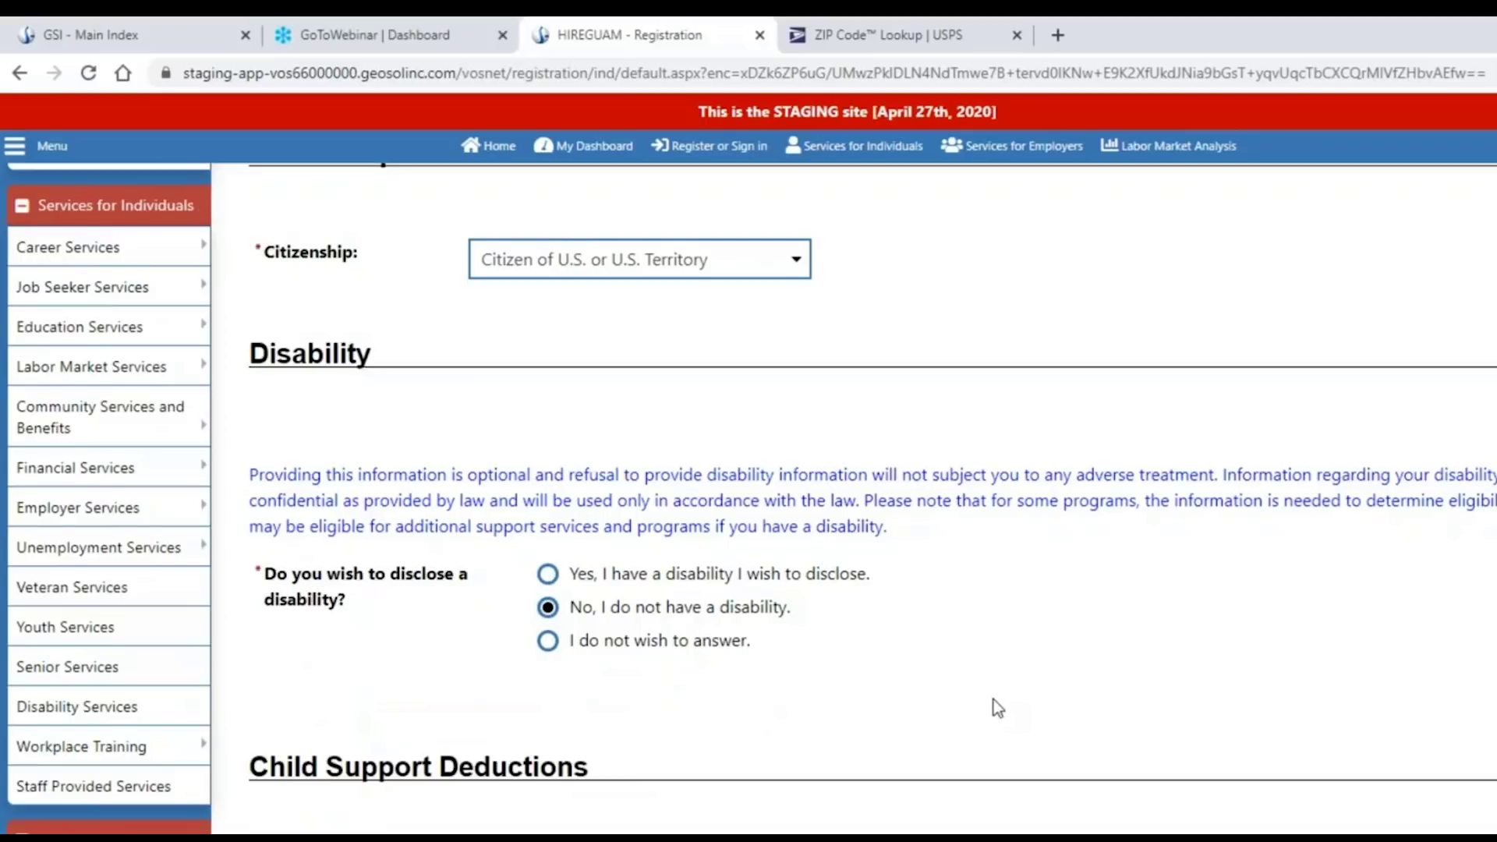
scroll(993, 699, down, 1)
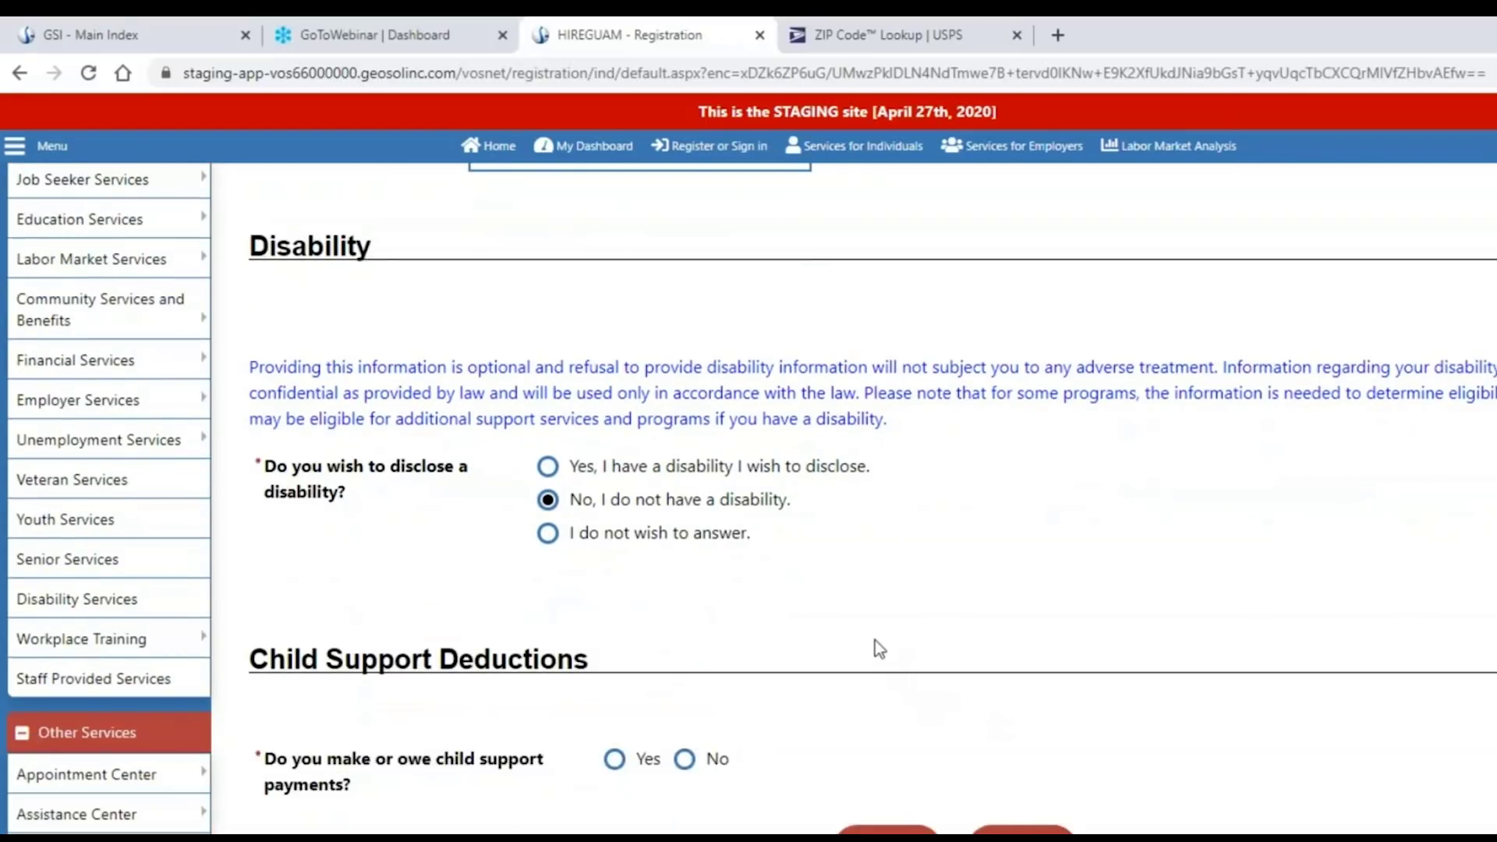
Answer Yes on child support to reveal its fields, switch to No, and go to Education Information.
scroll(875, 639, down, 1)
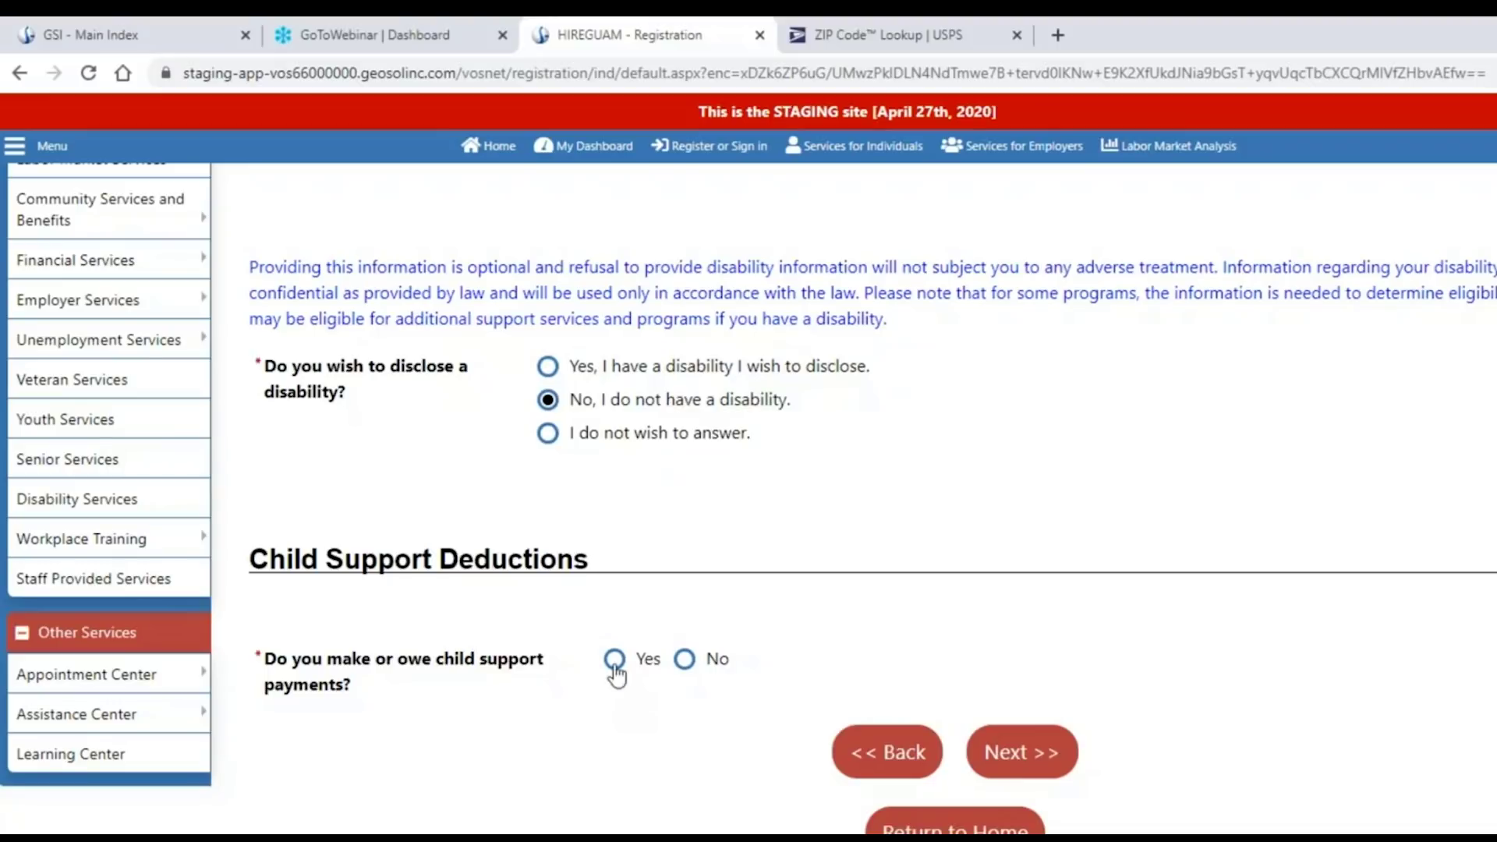
click(614, 660)
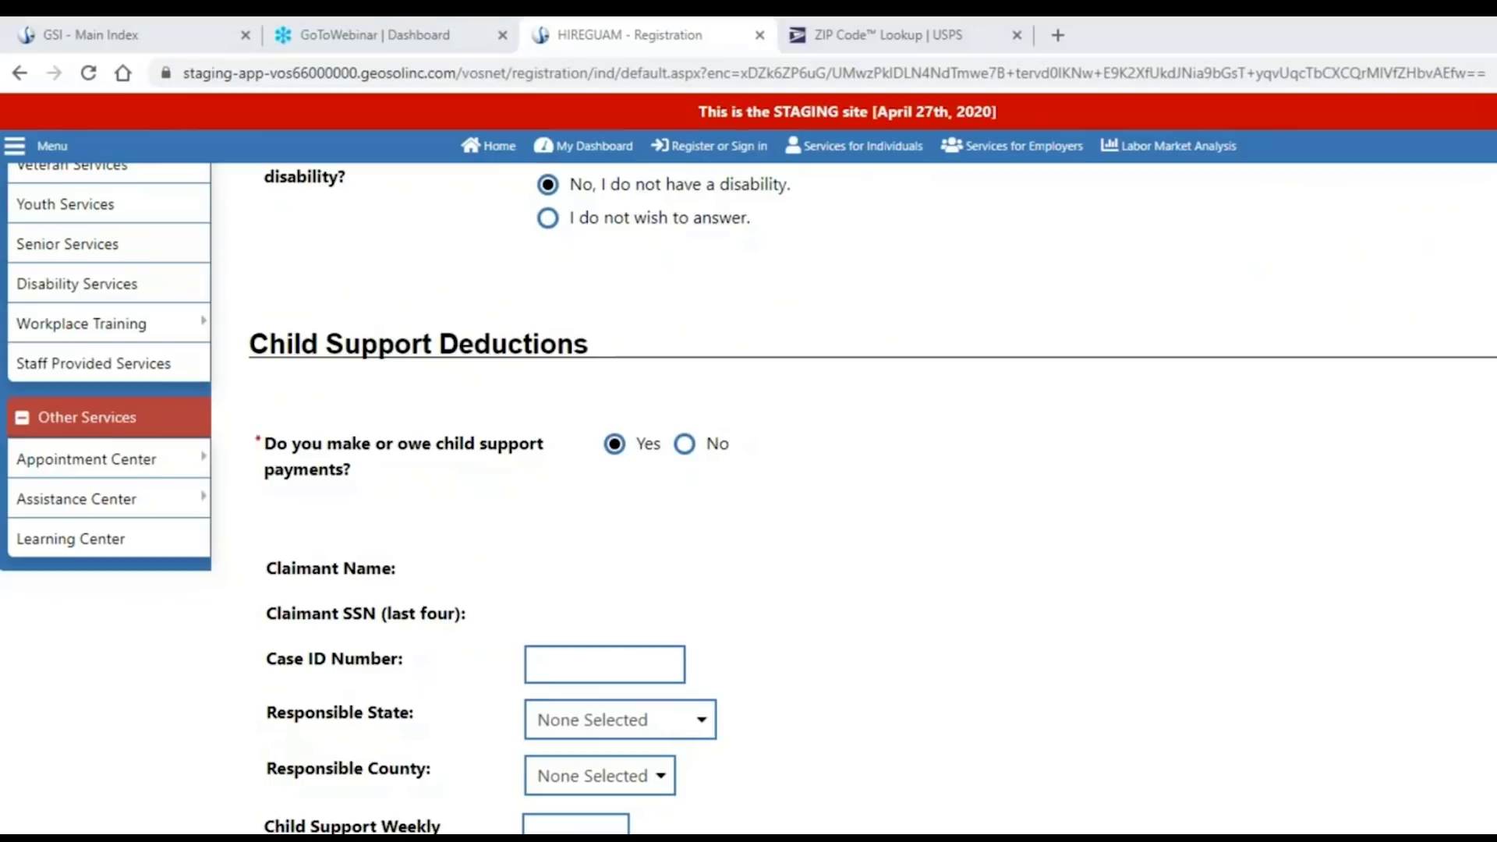
scroll(920, 689, down, 3)
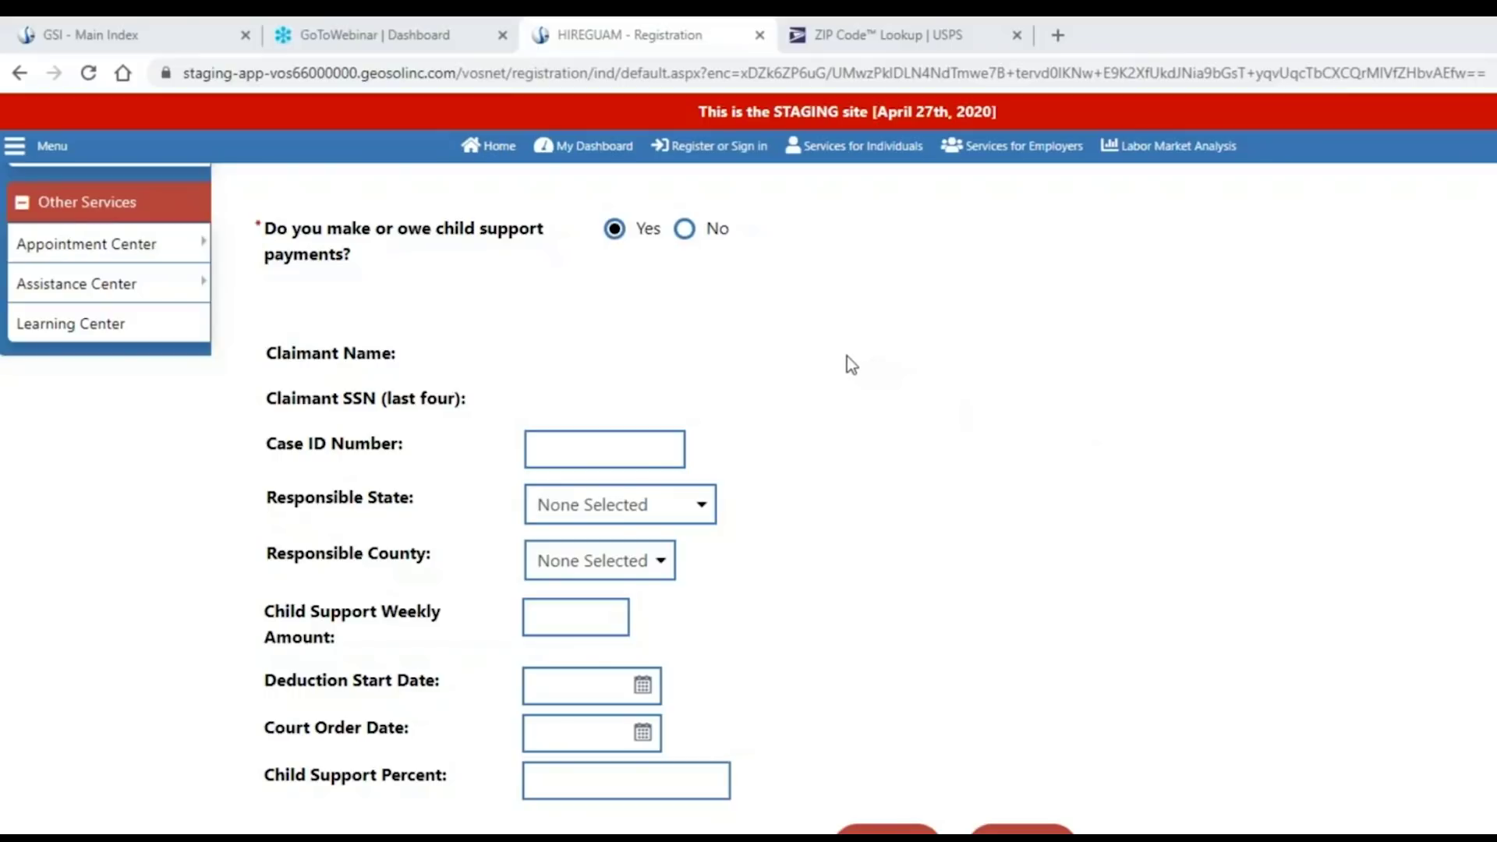
click(684, 229)
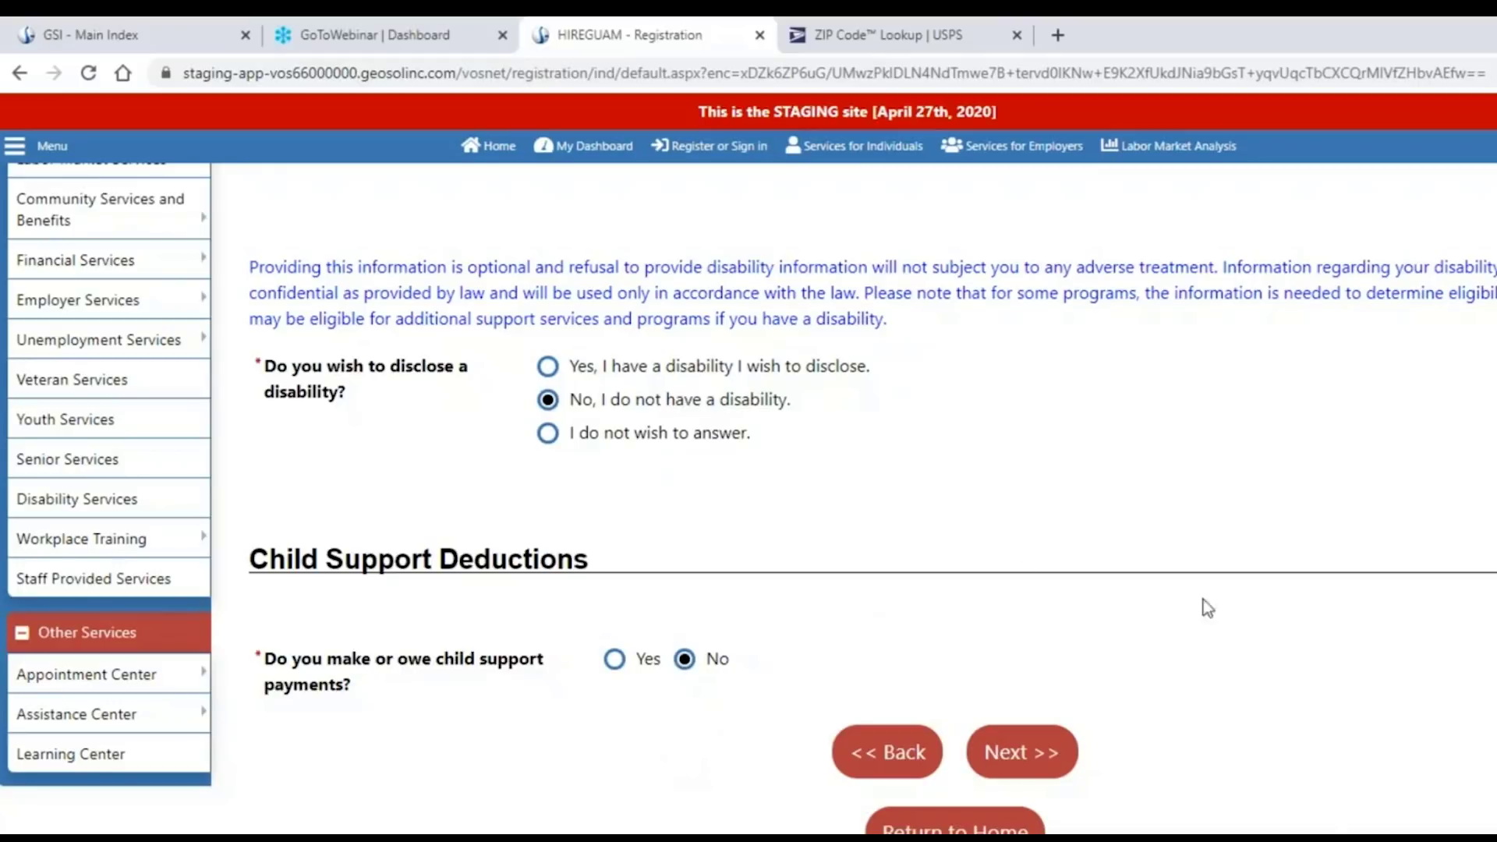
click(1017, 754)
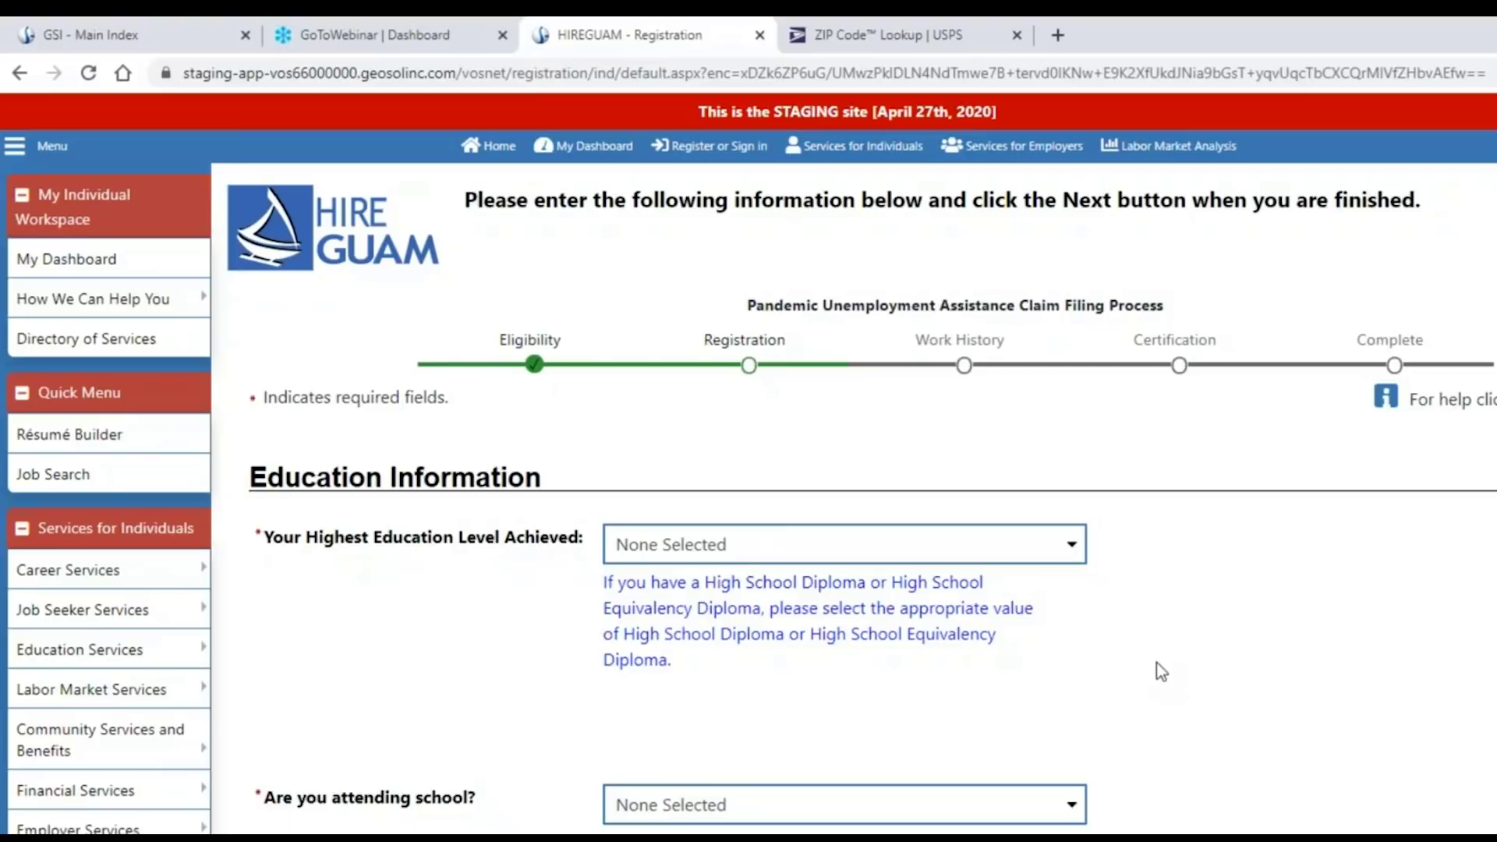
Choose High School Diploma and 'No, Not Attending Any School', then go to Employment Information.
click(1072, 555)
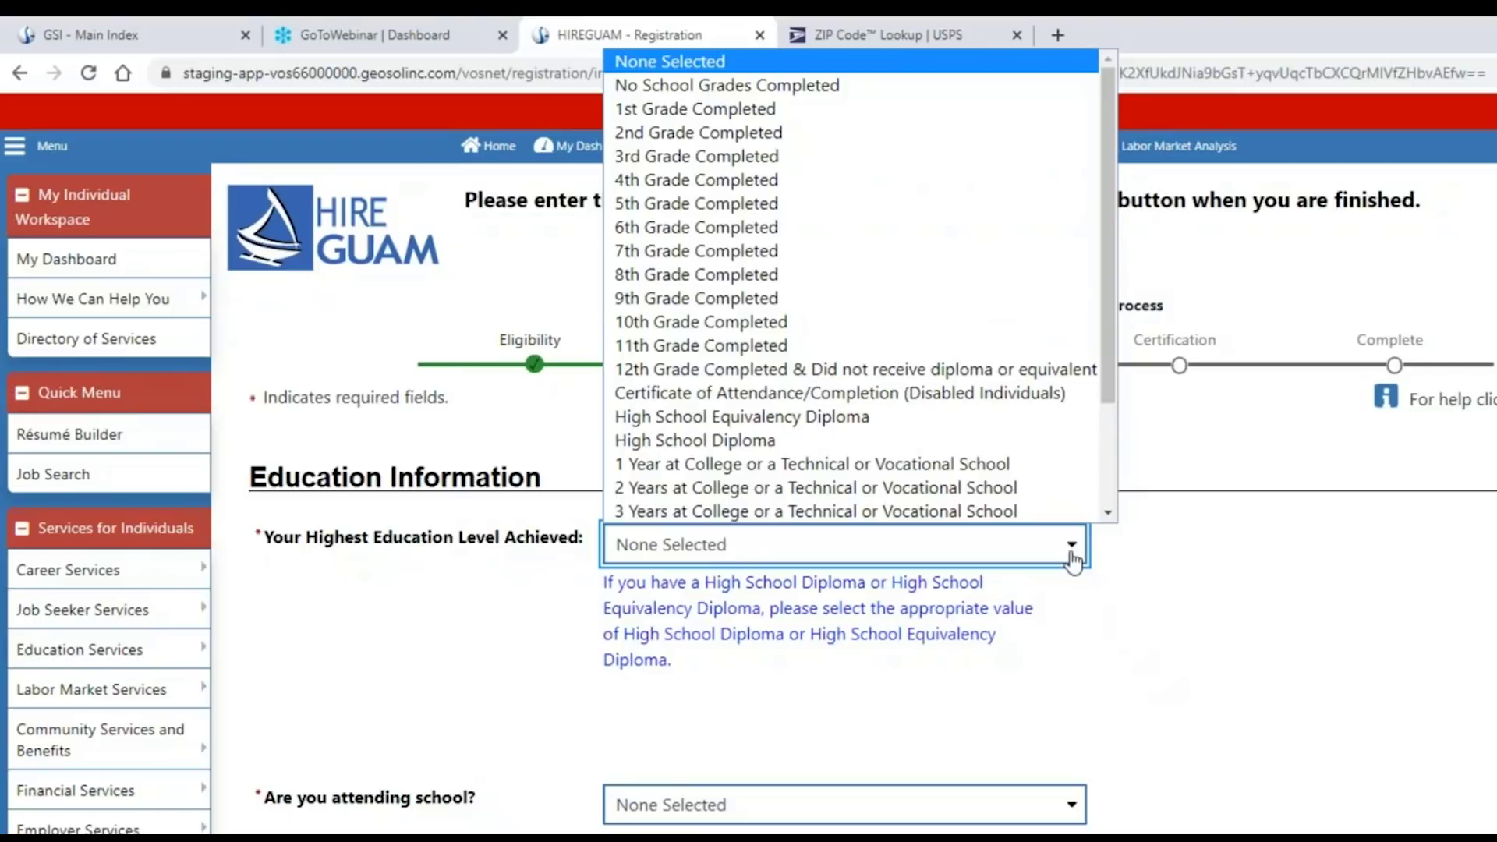
drag(1103, 321, 1110, 448)
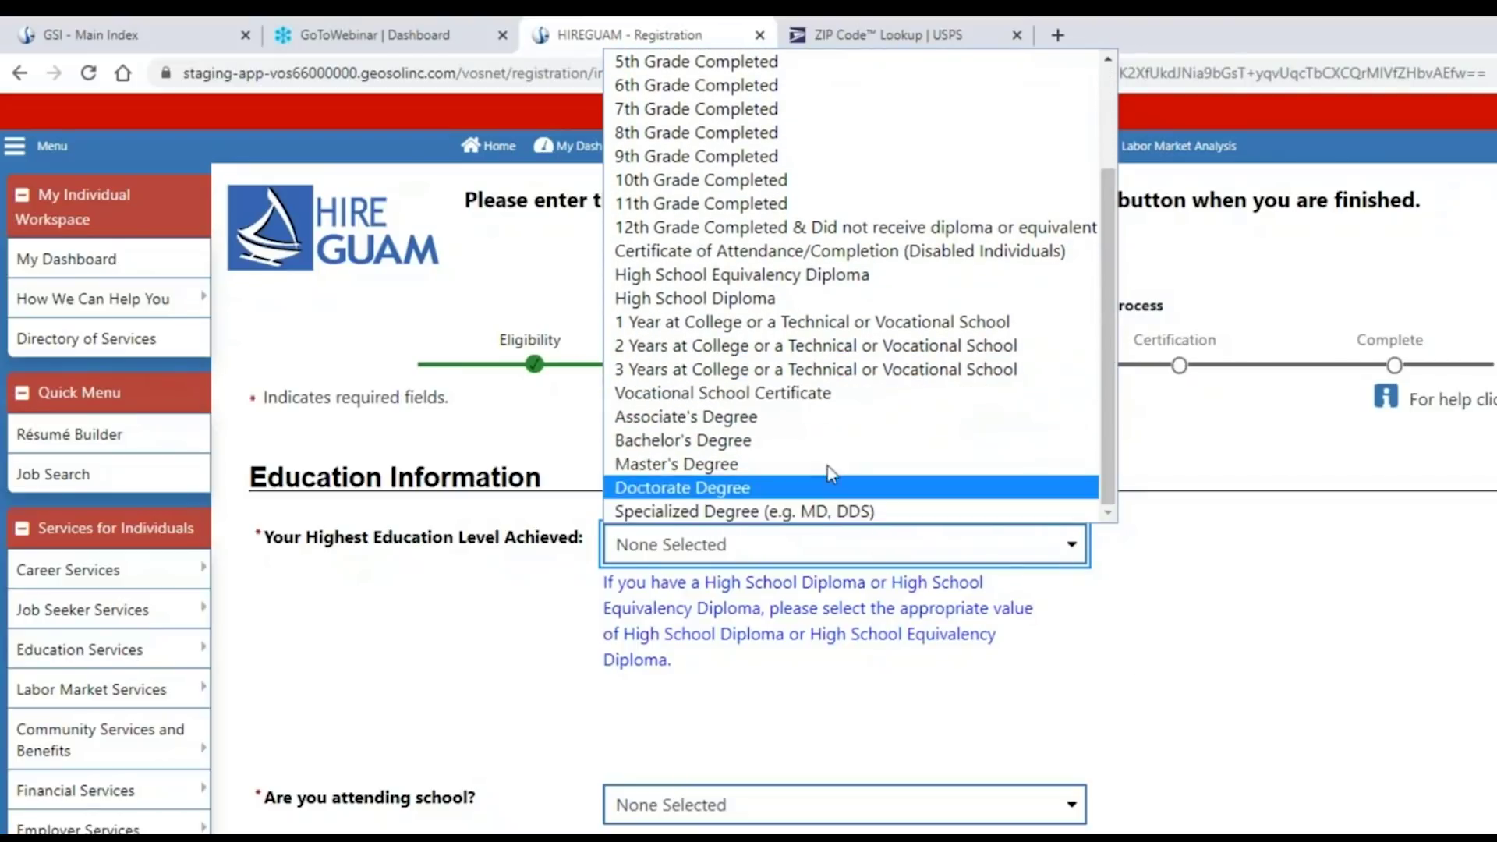
click(718, 297)
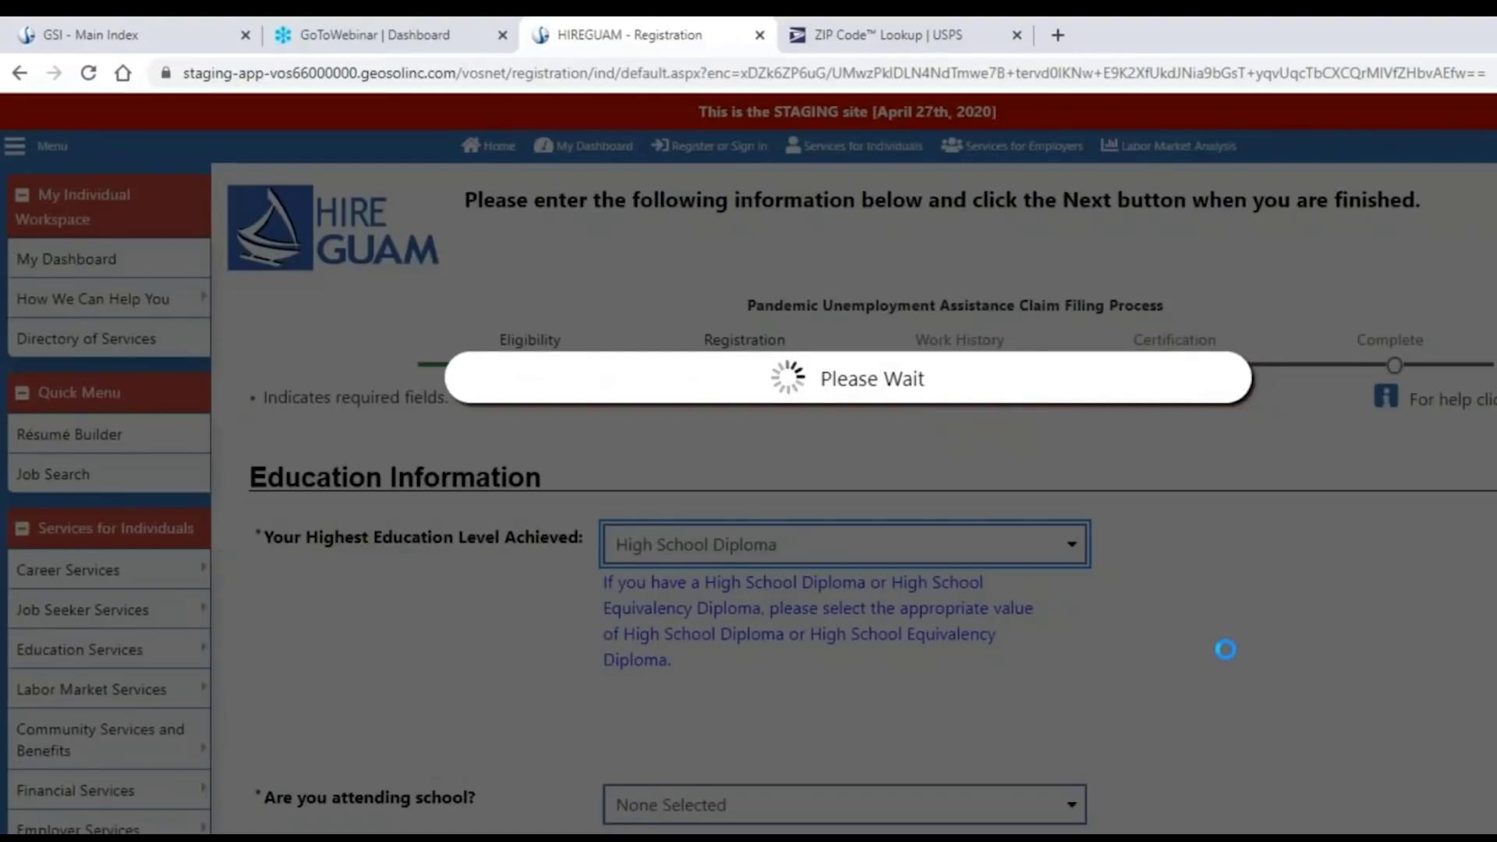
scroll(1223, 652, down, 3)
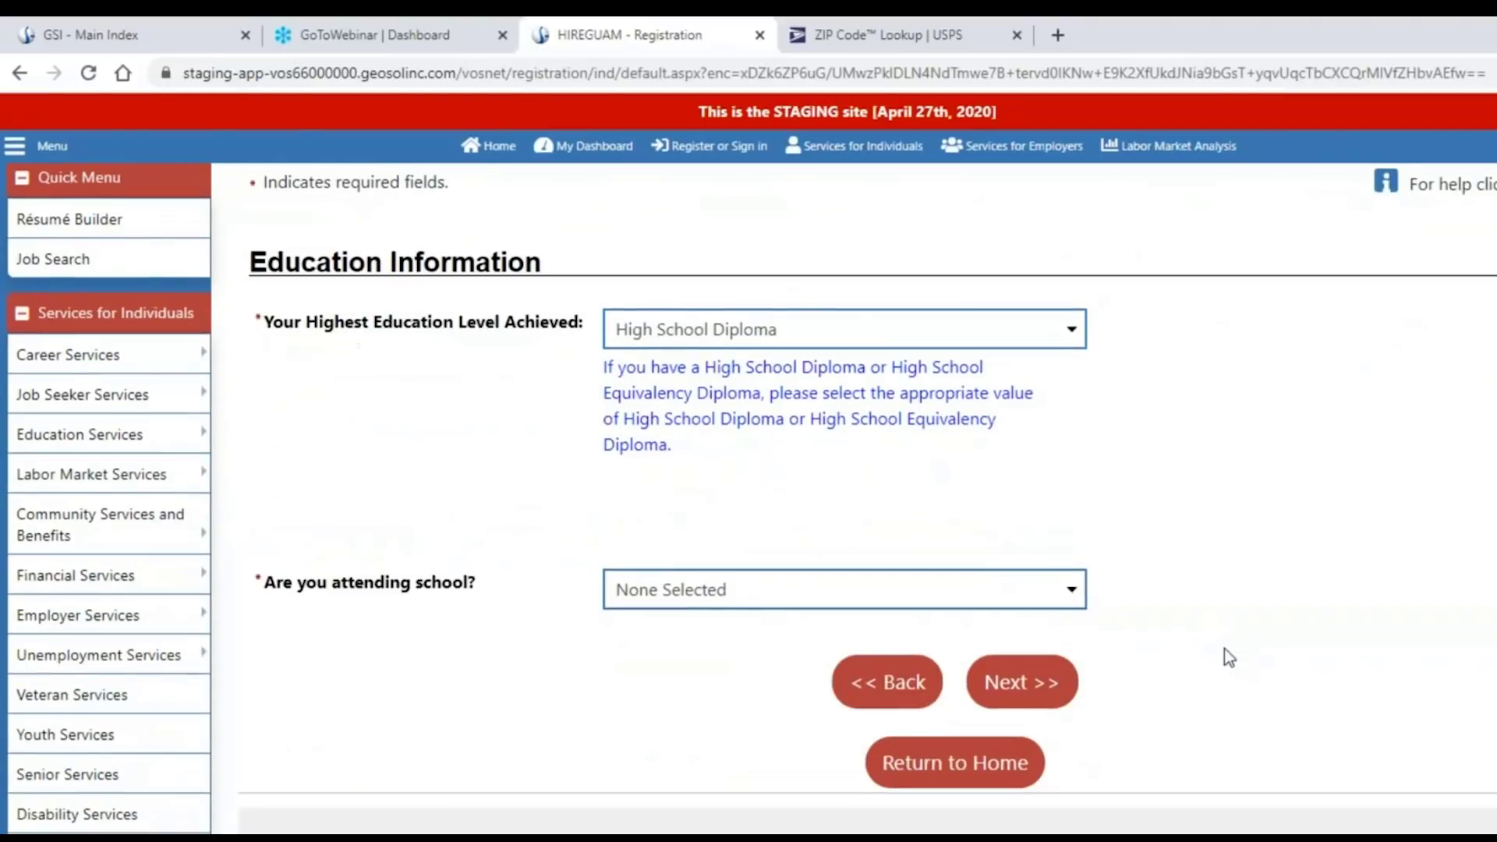
click(1069, 596)
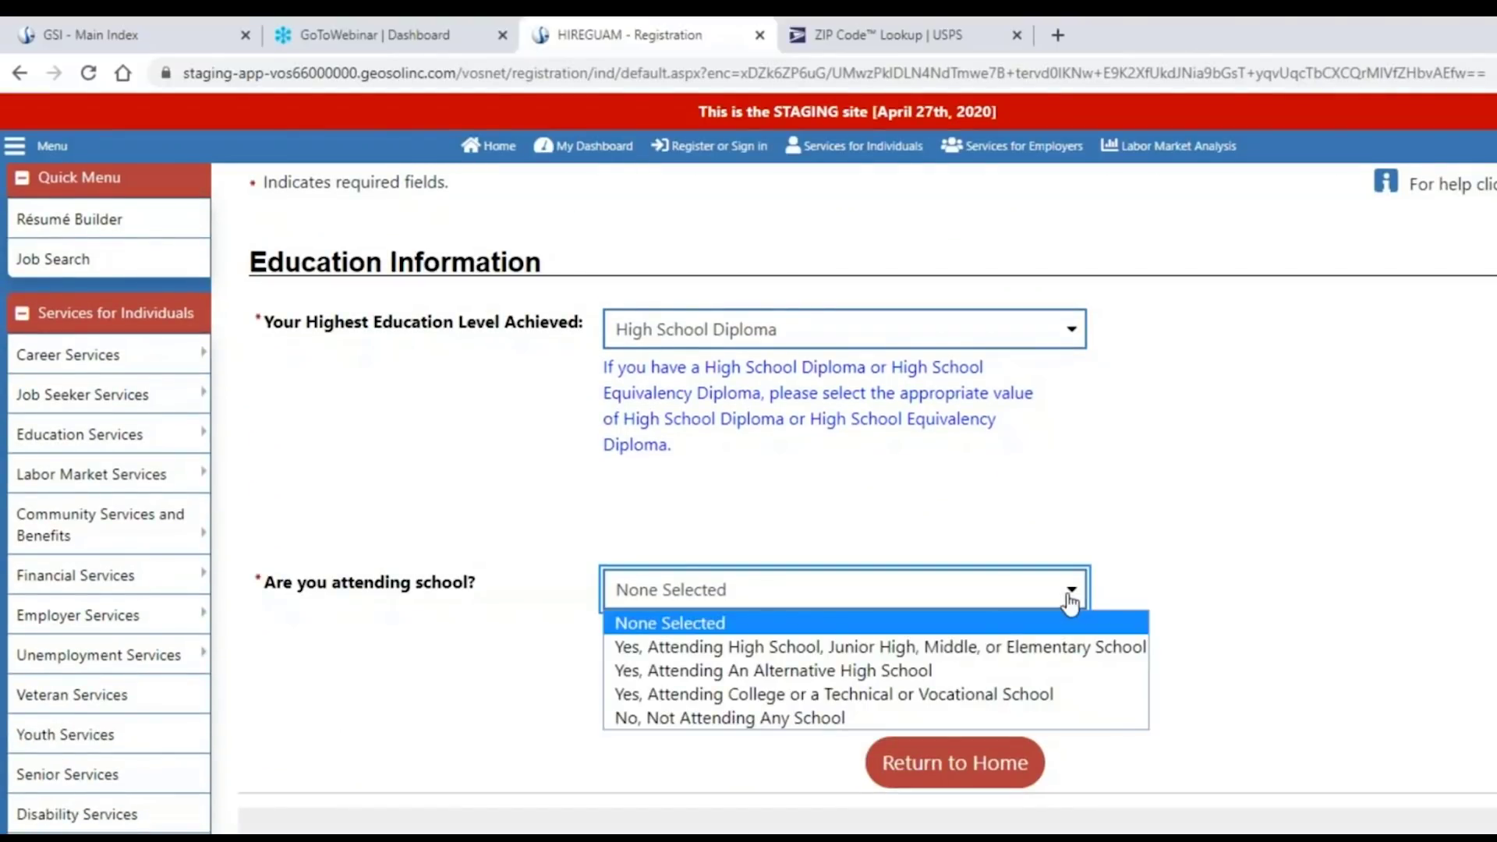
click(819, 718)
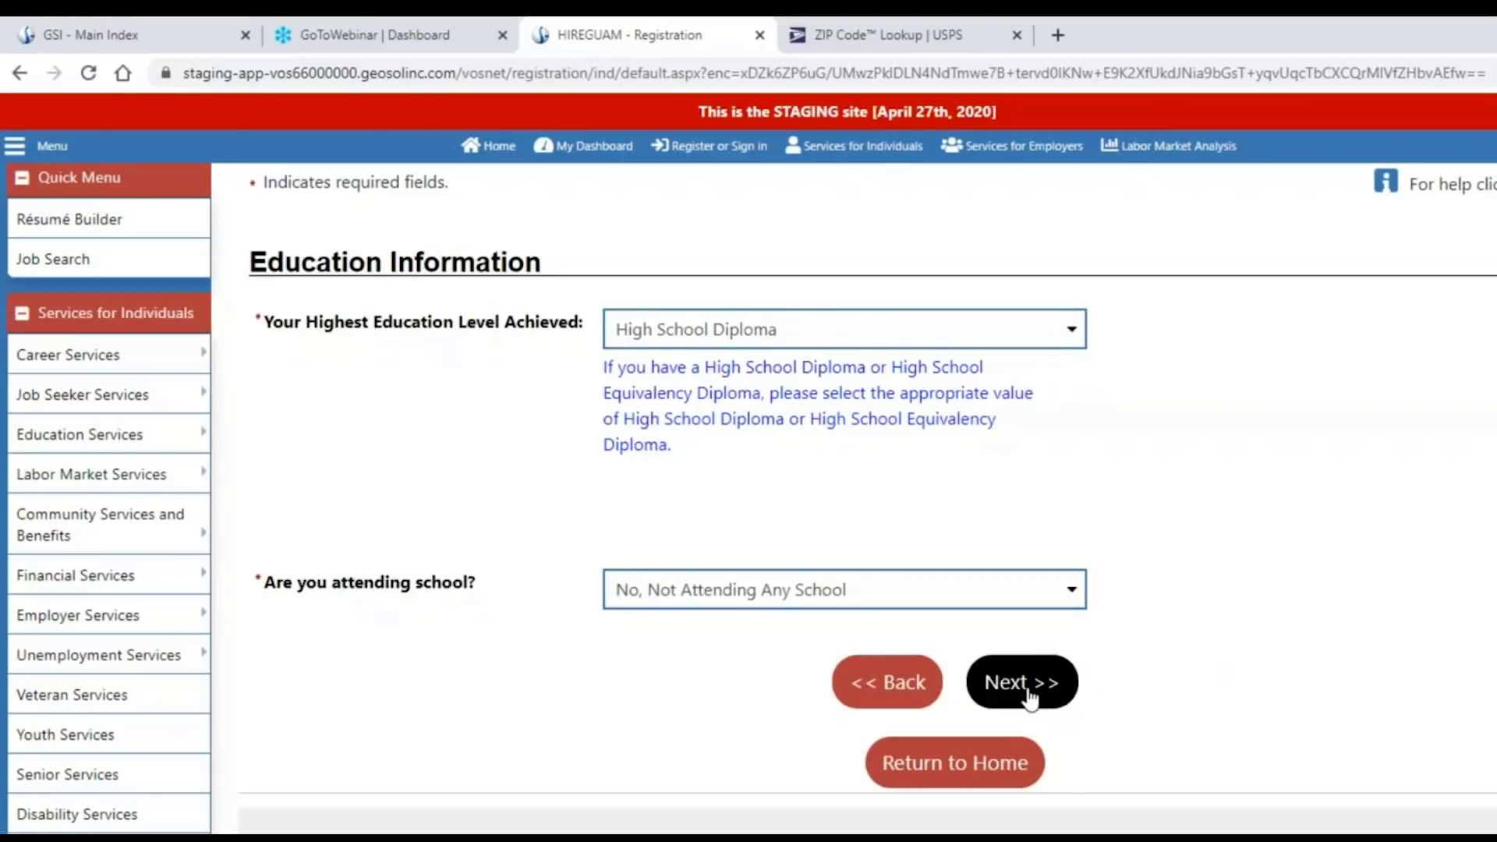
click(1028, 686)
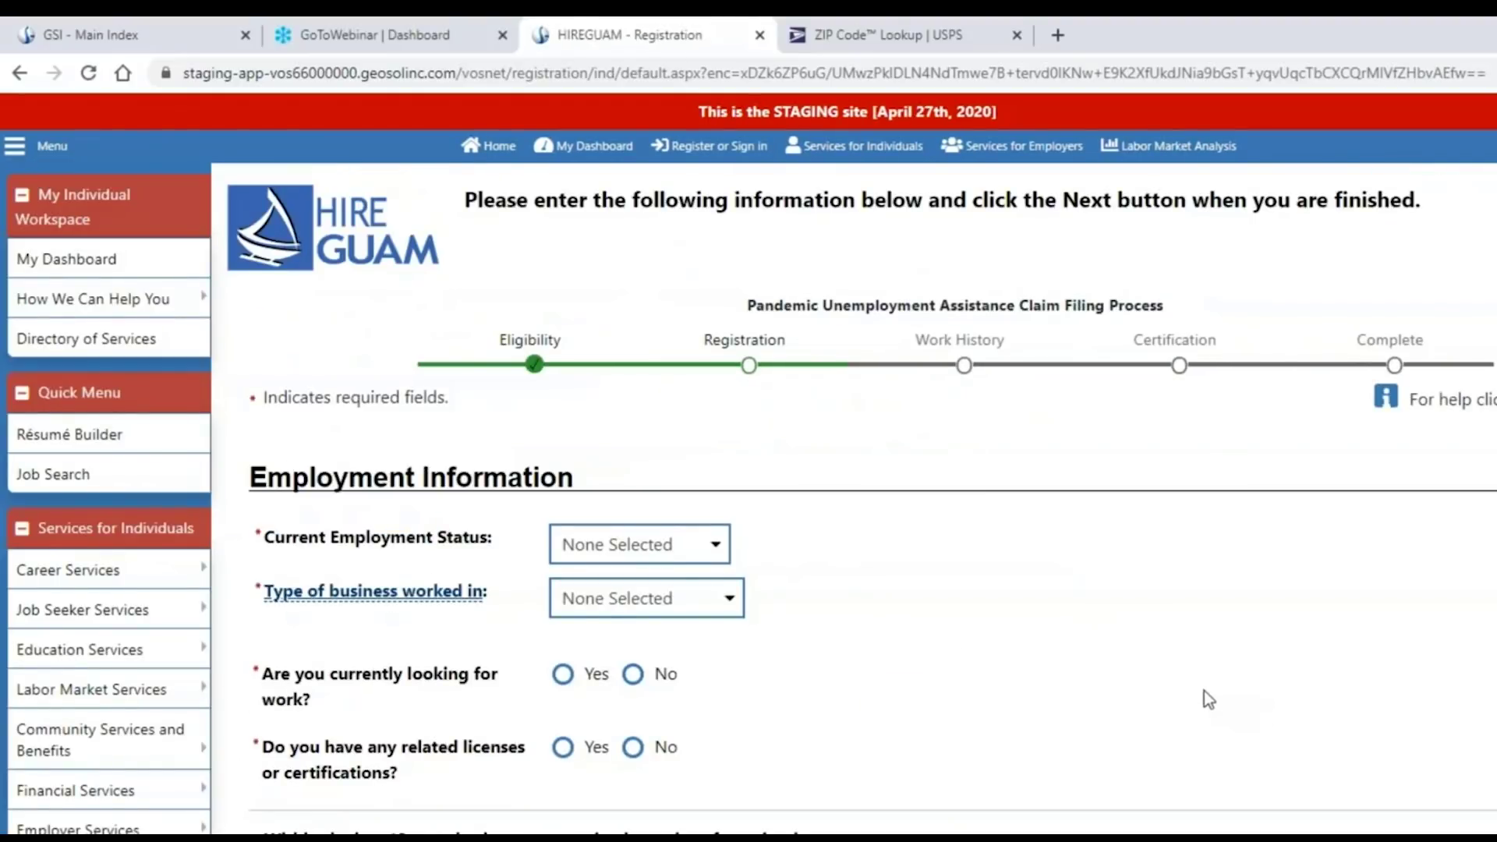
Set status Not Working and business type Private Business; answer Yes to seeking work and having licenses.
scroll(1203, 691, down, 1)
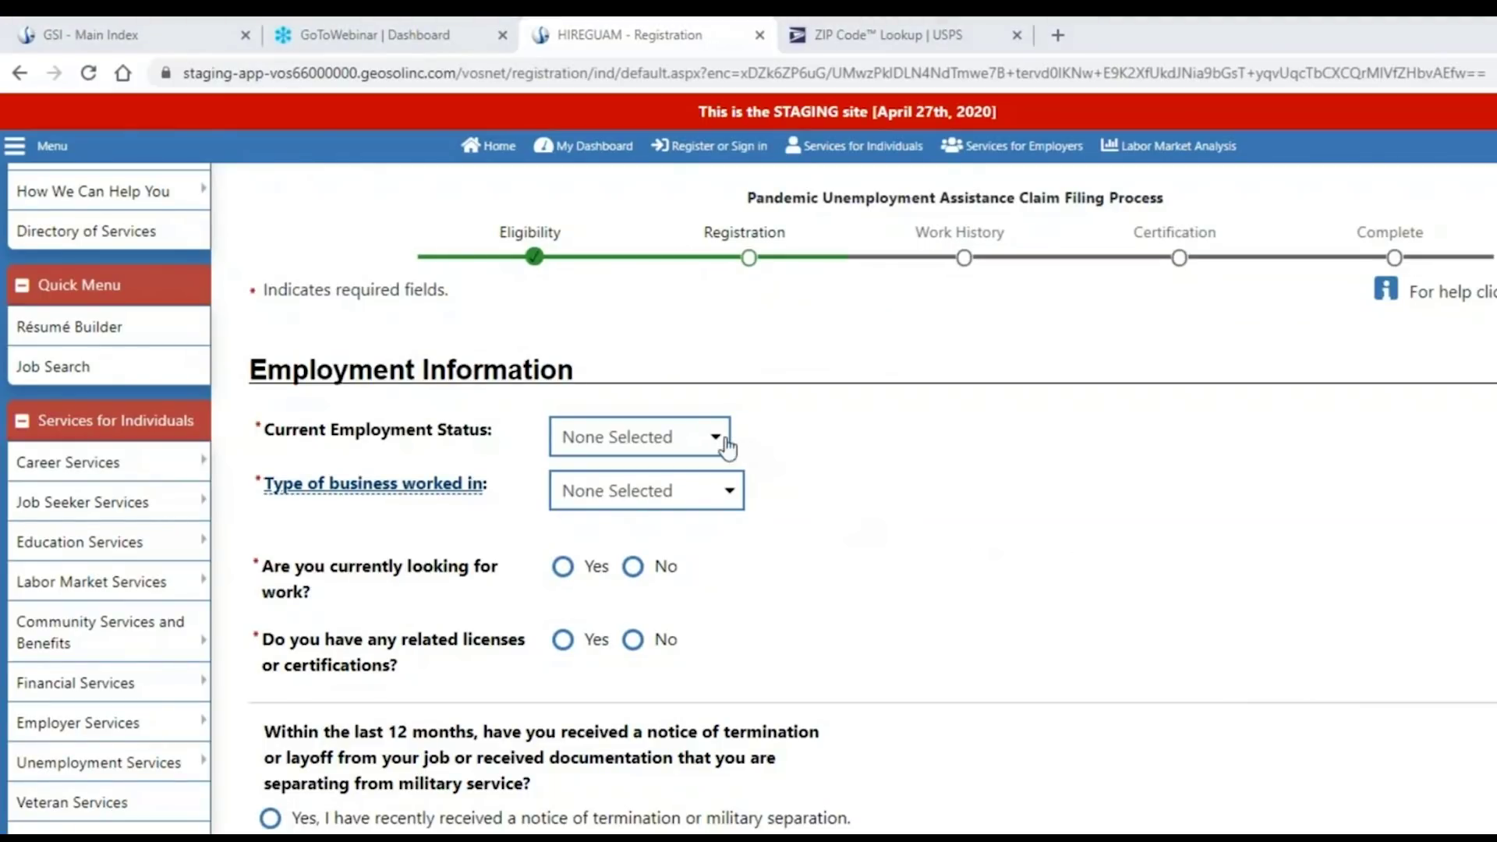
click(732, 446)
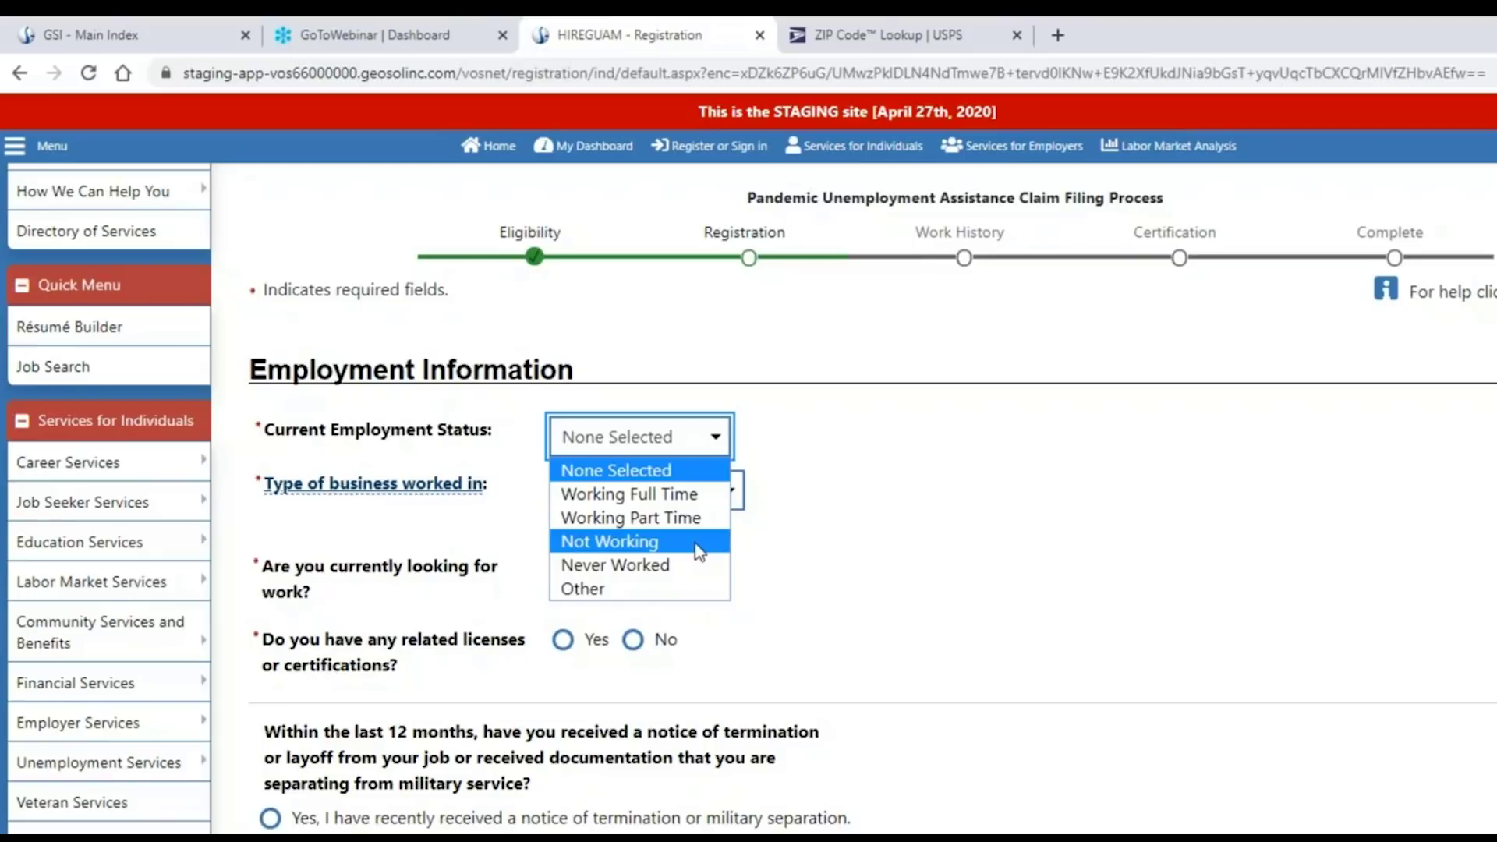
click(699, 542)
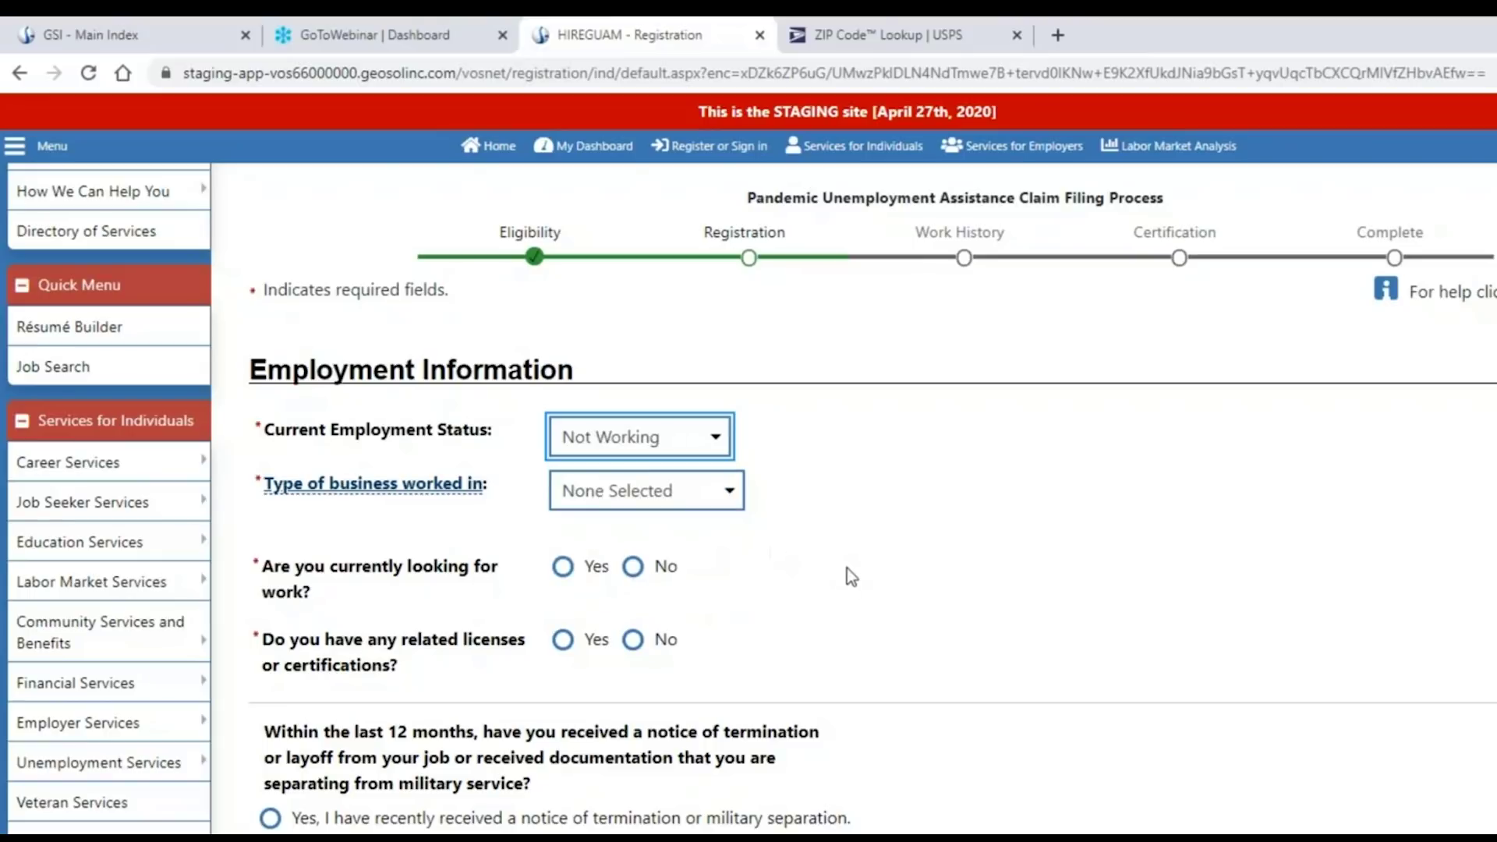
click(710, 502)
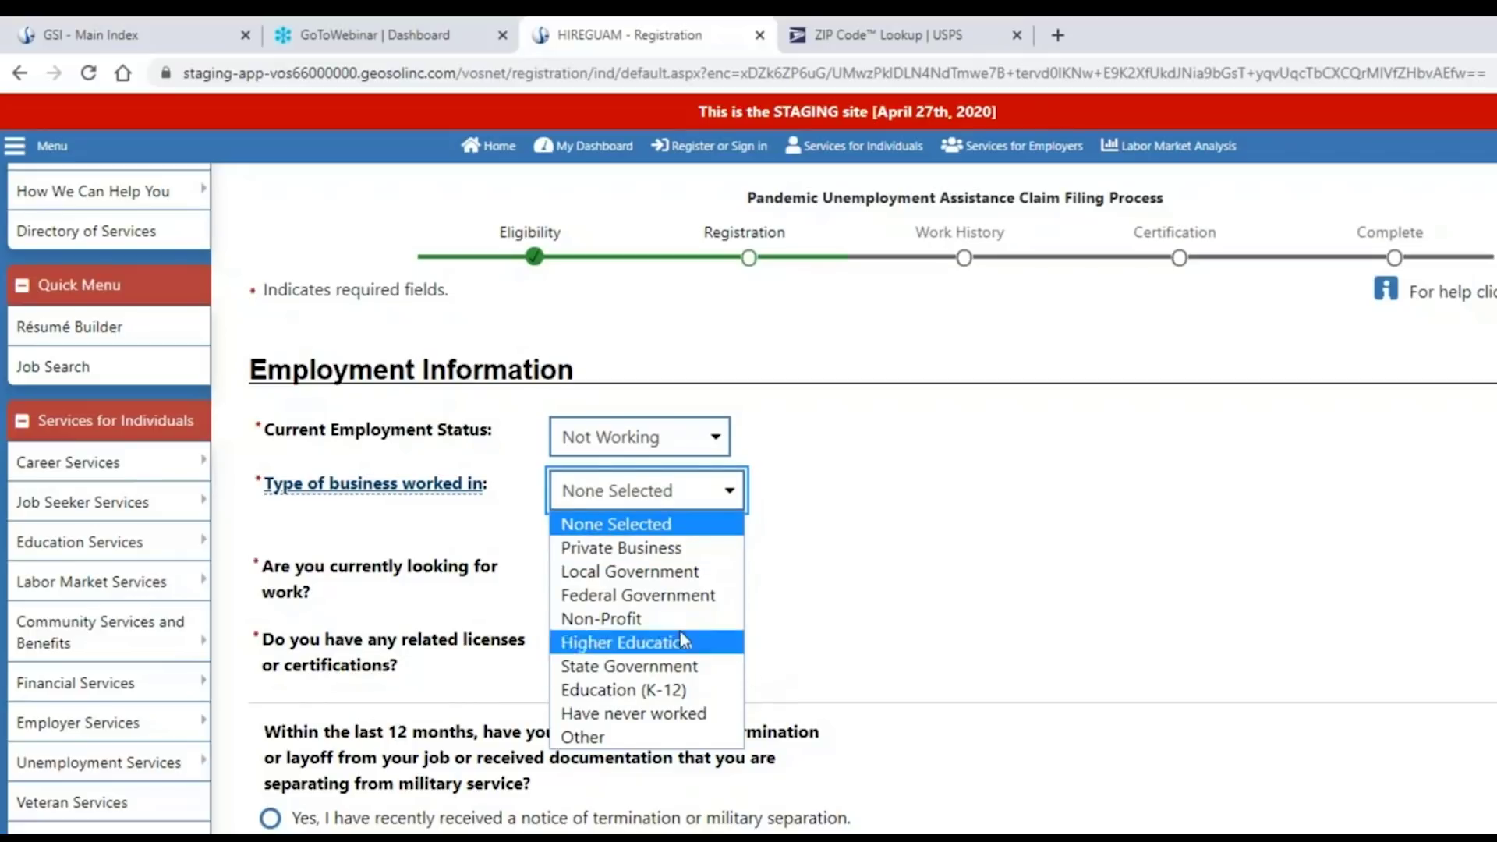
click(706, 550)
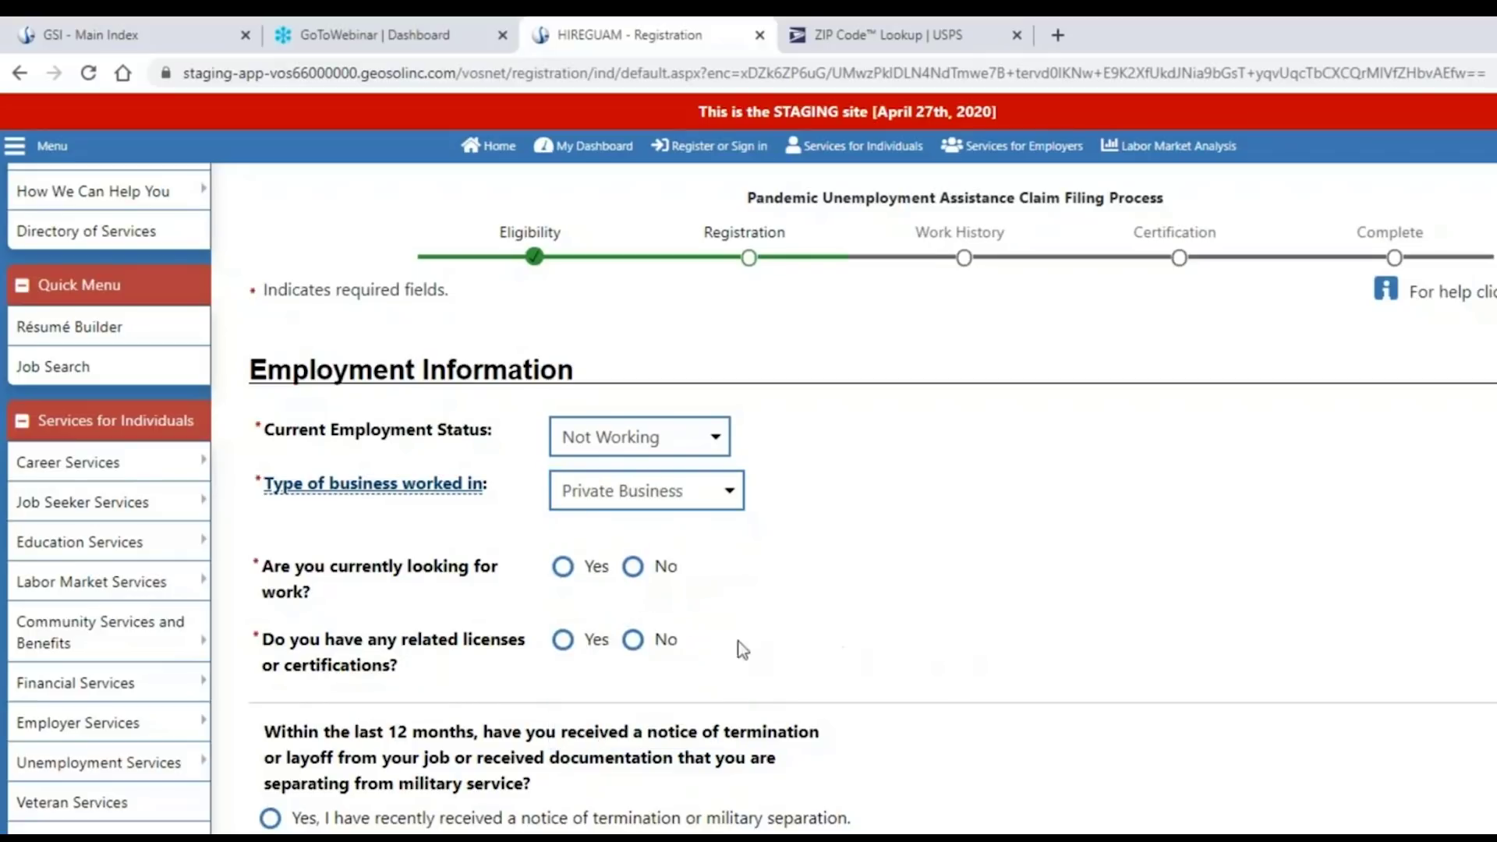
click(571, 574)
click(563, 641)
scroll(935, 616, down, 3)
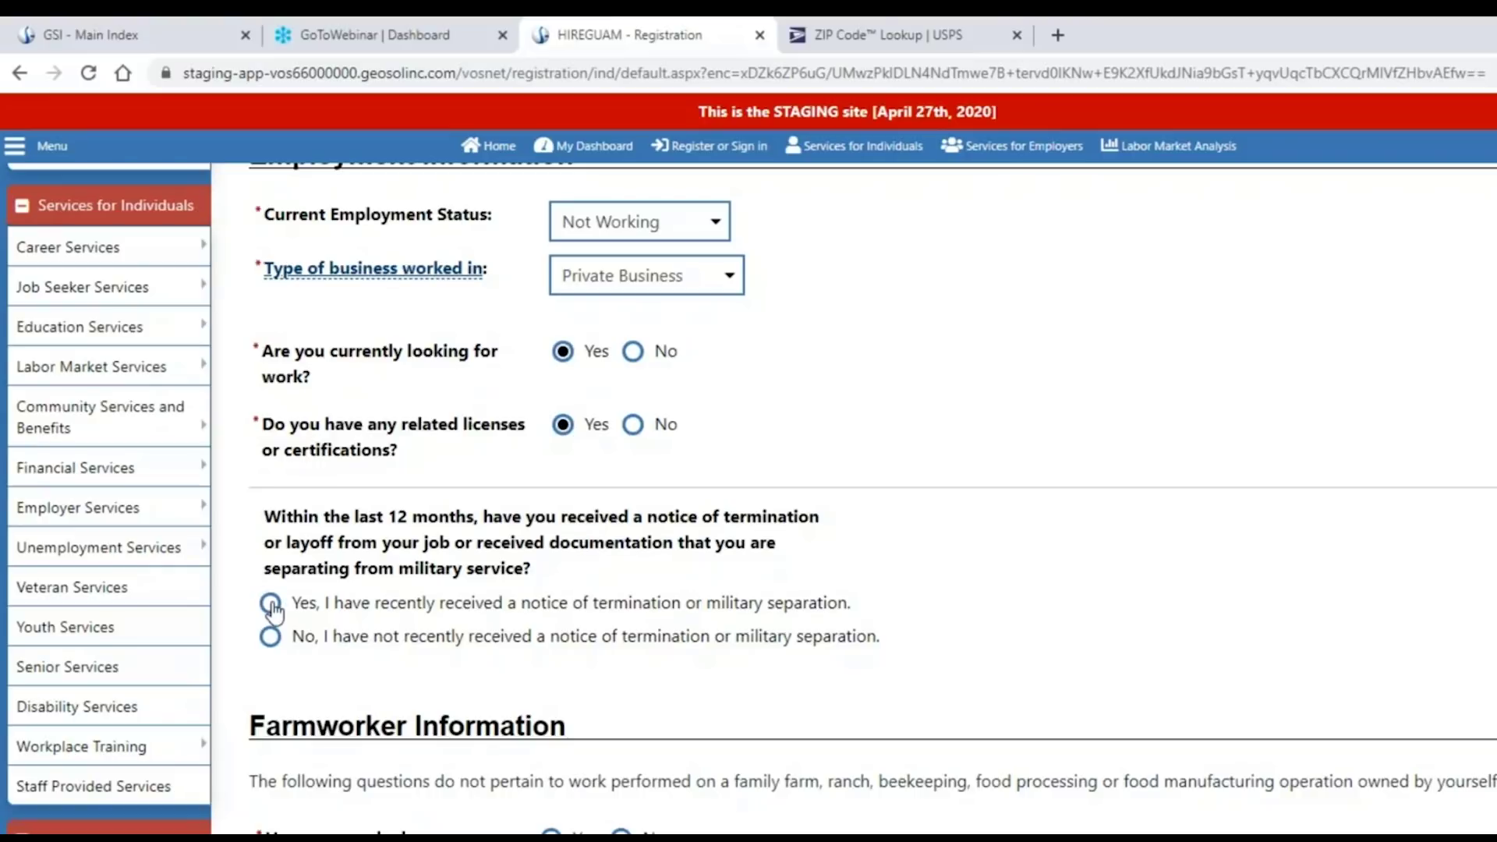
Answer Yes to a recent termination notice and enter 04/15/2020 as the layoff date.
click(271, 604)
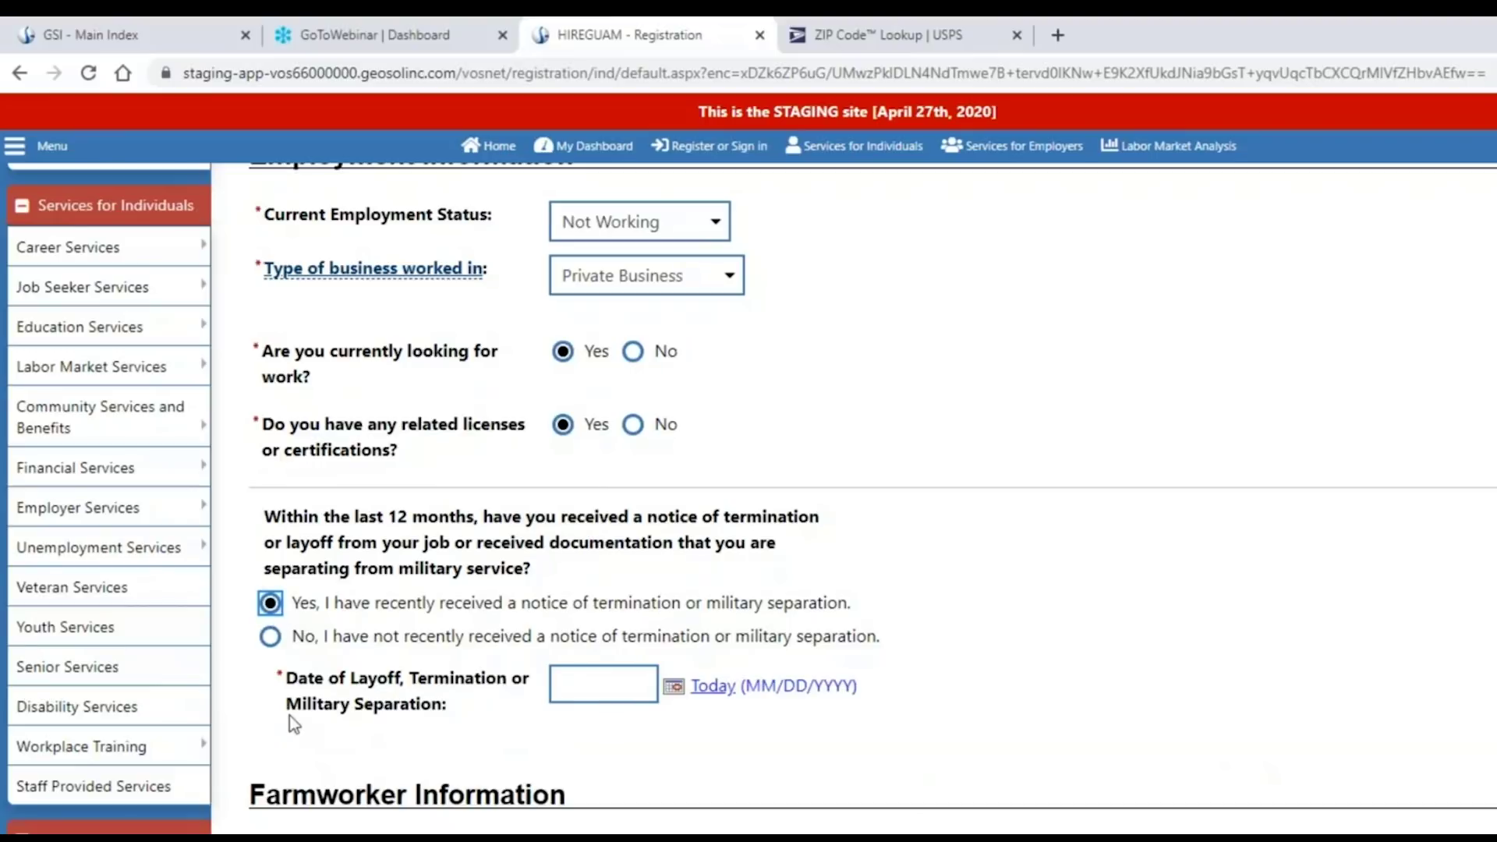
click(555, 700)
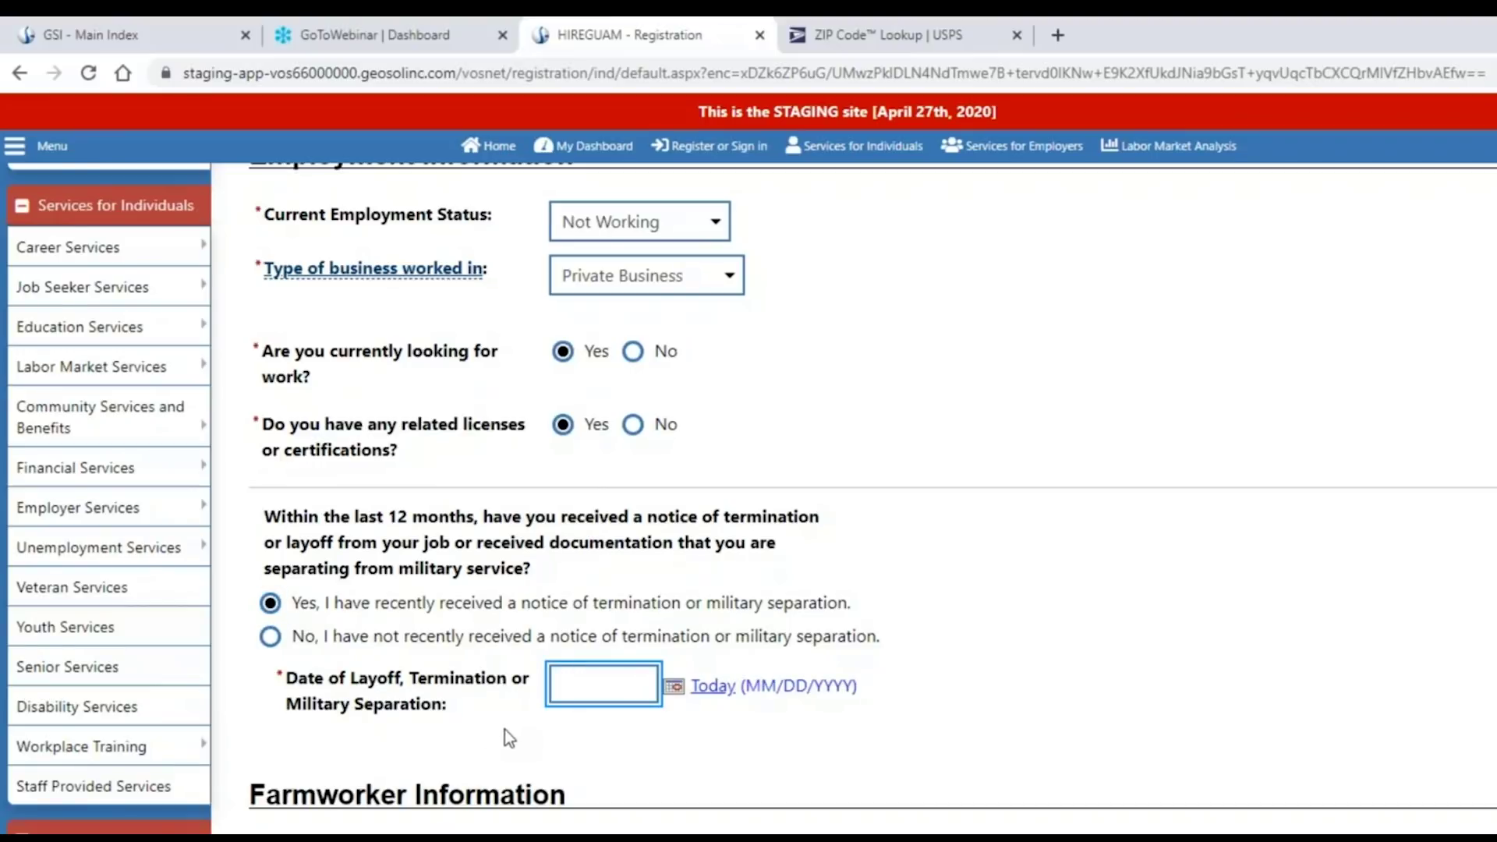
text(04/15/2020)
click(1119, 677)
scroll(1117, 676, down, 3)
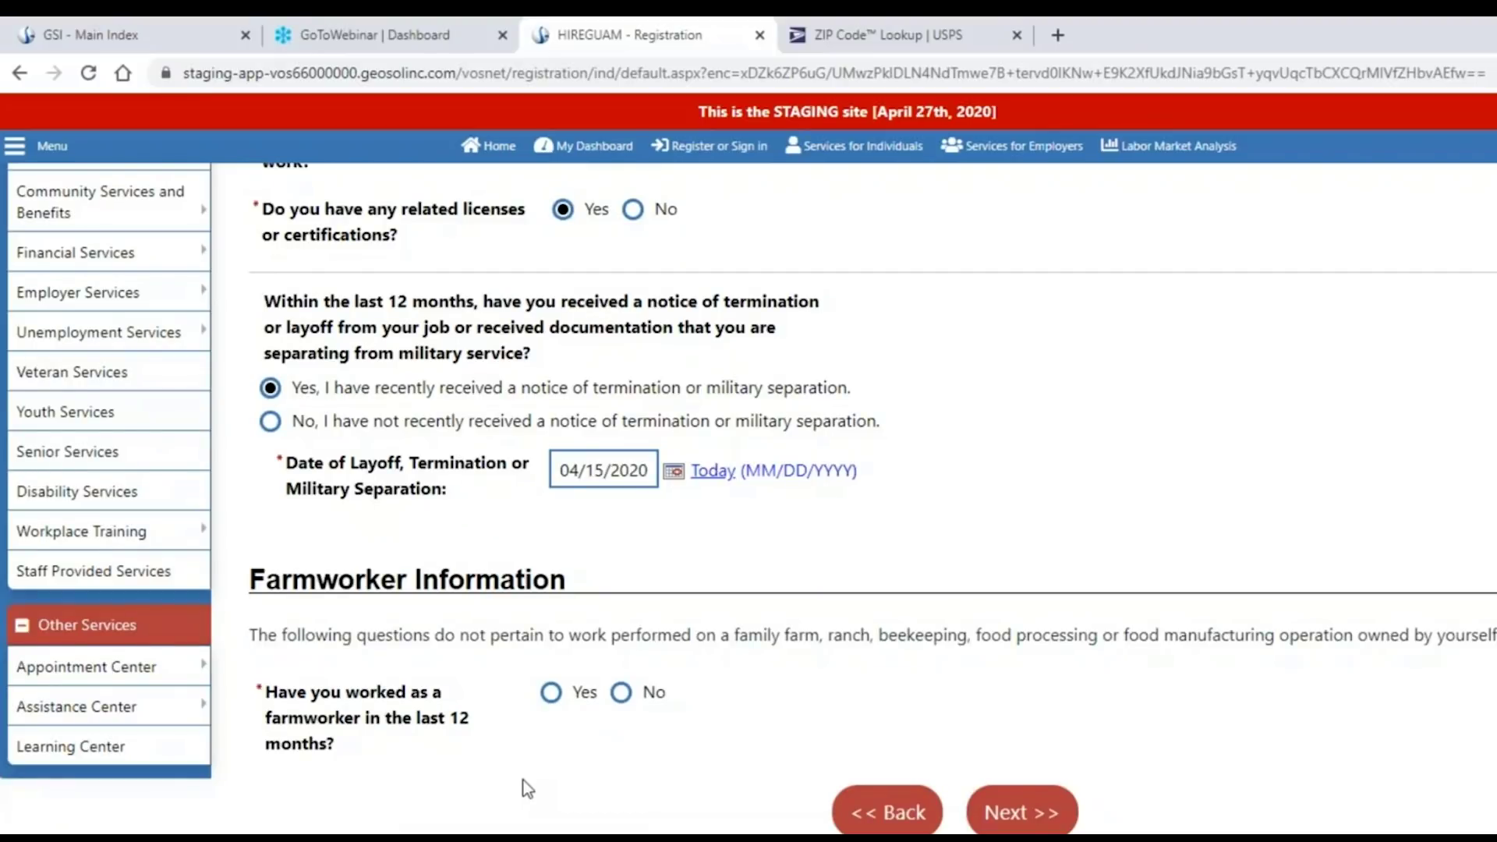
Answer Yes then No to the farmworker question and go to the Occupational Licenses page.
scroll(530, 772, down, 1)
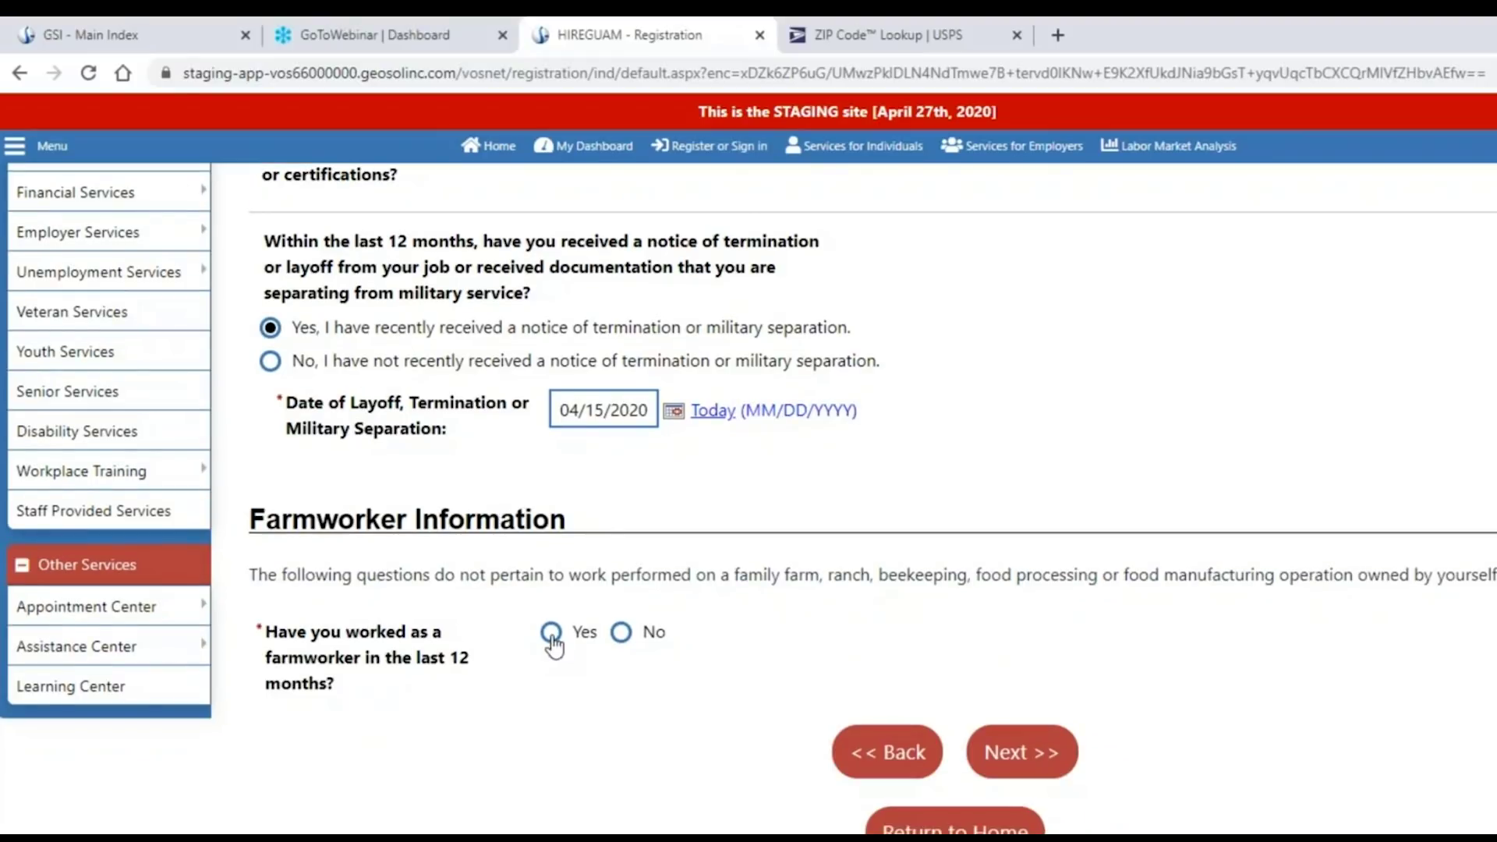
click(551, 632)
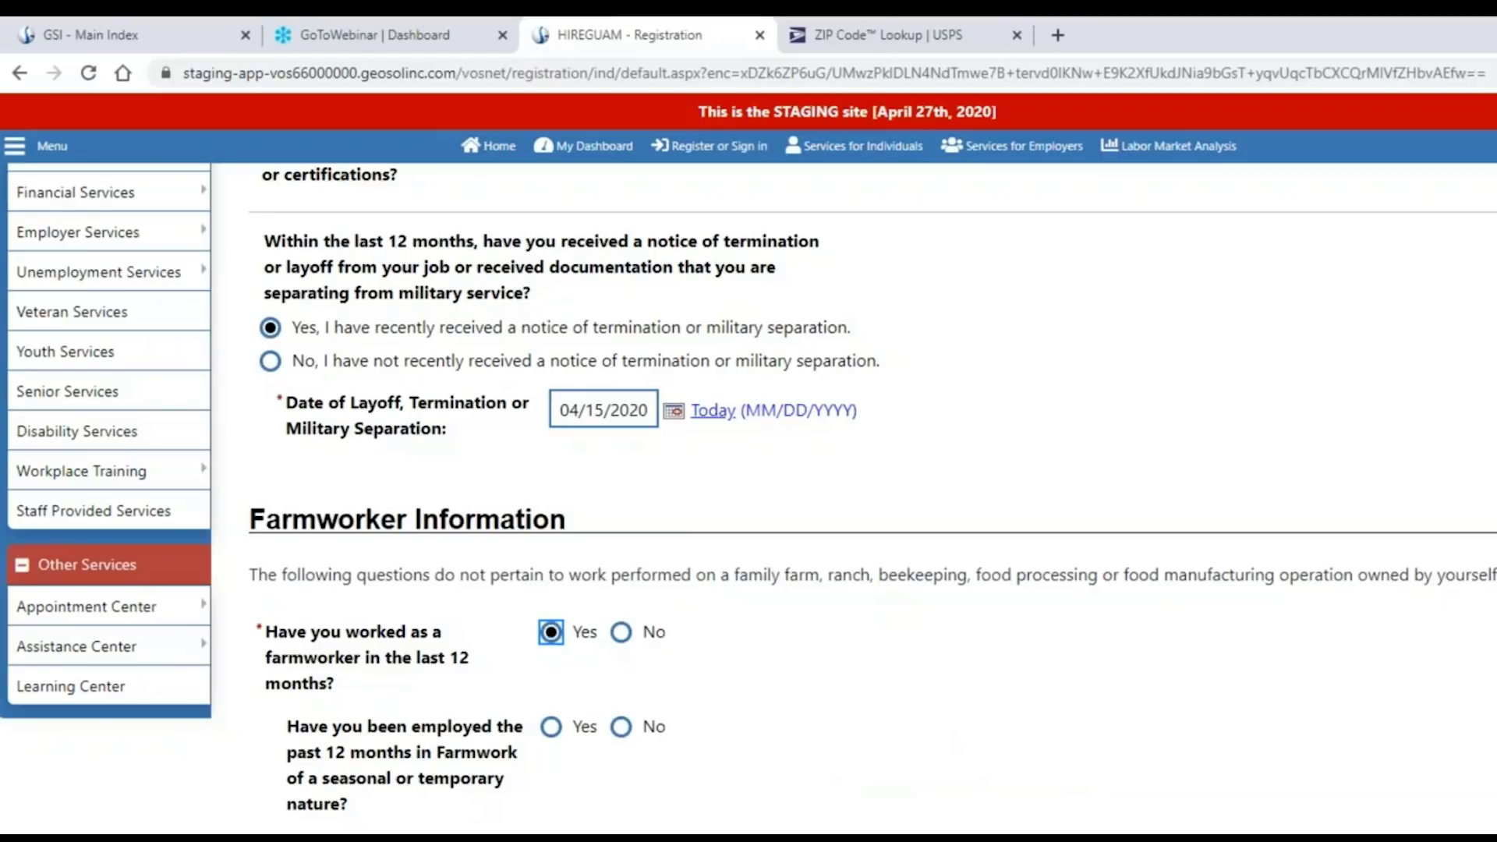
click(621, 641)
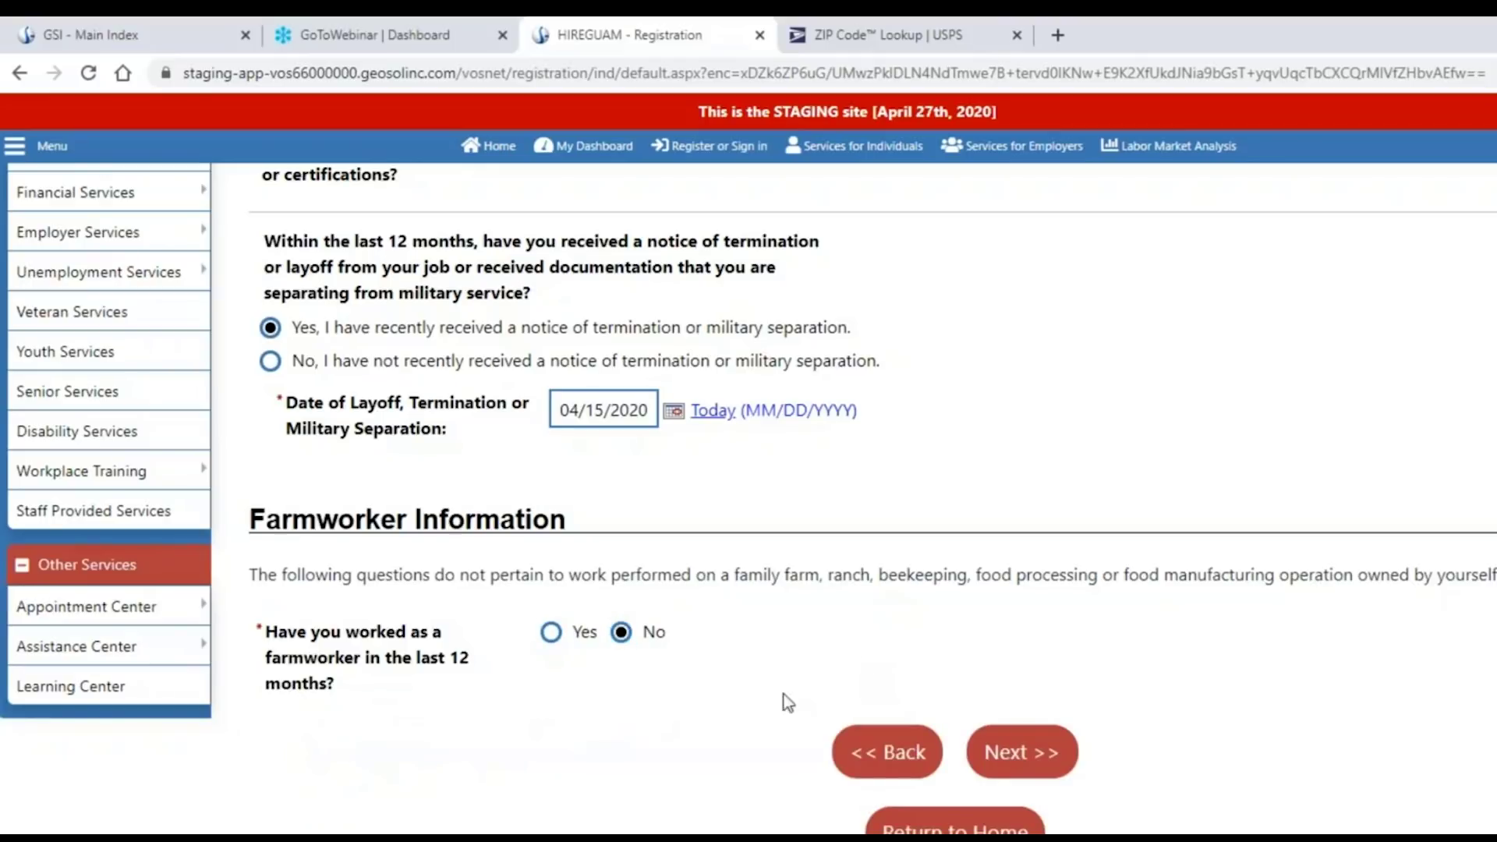
click(1021, 752)
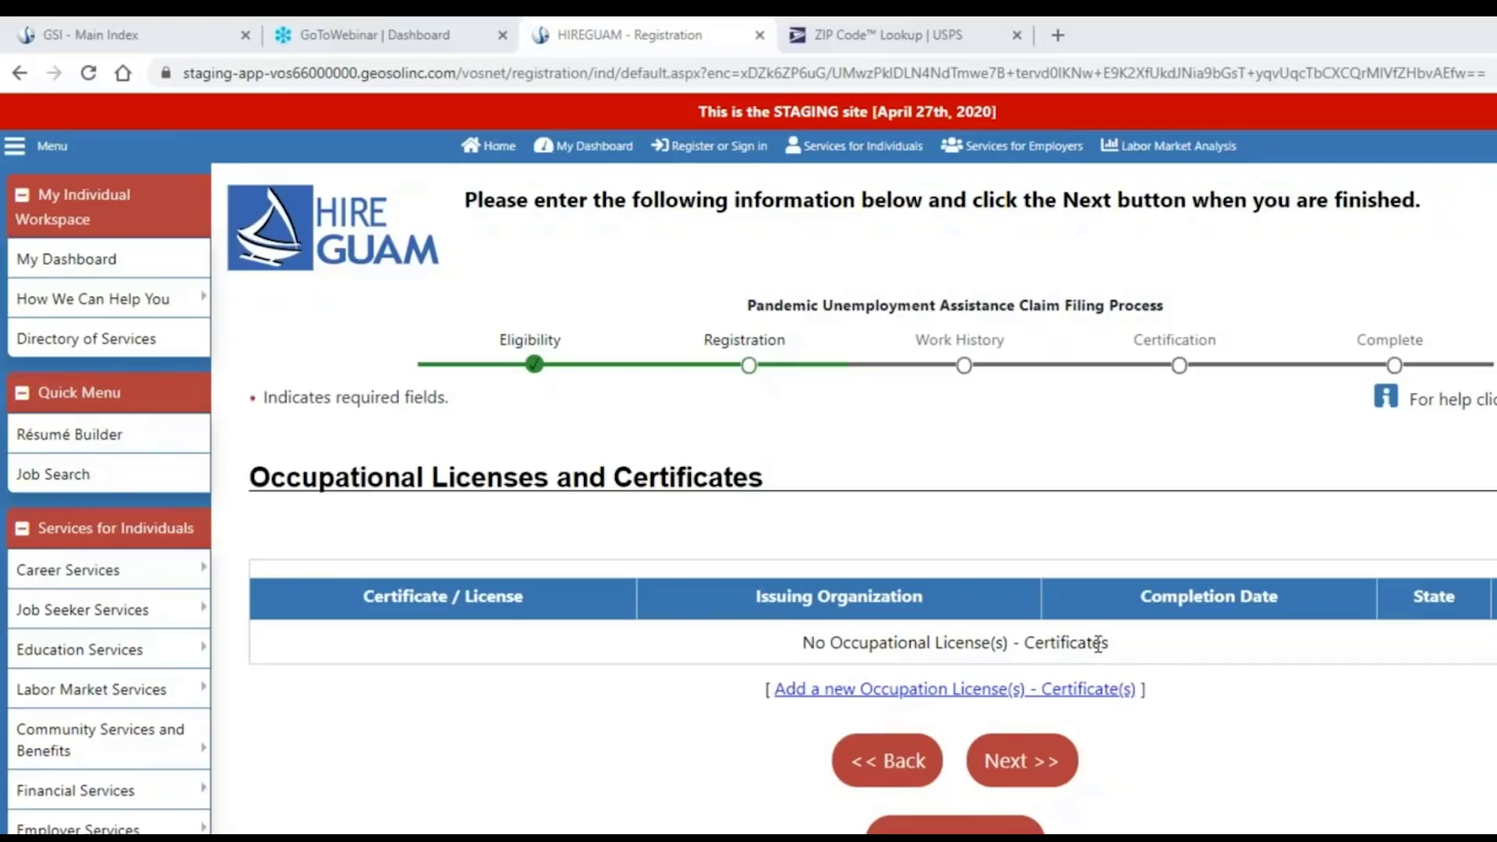
Add a new license entry with certificate 'Cosmetology License' and issuing organization 'Guam'.
drag(1098, 643, 782, 648)
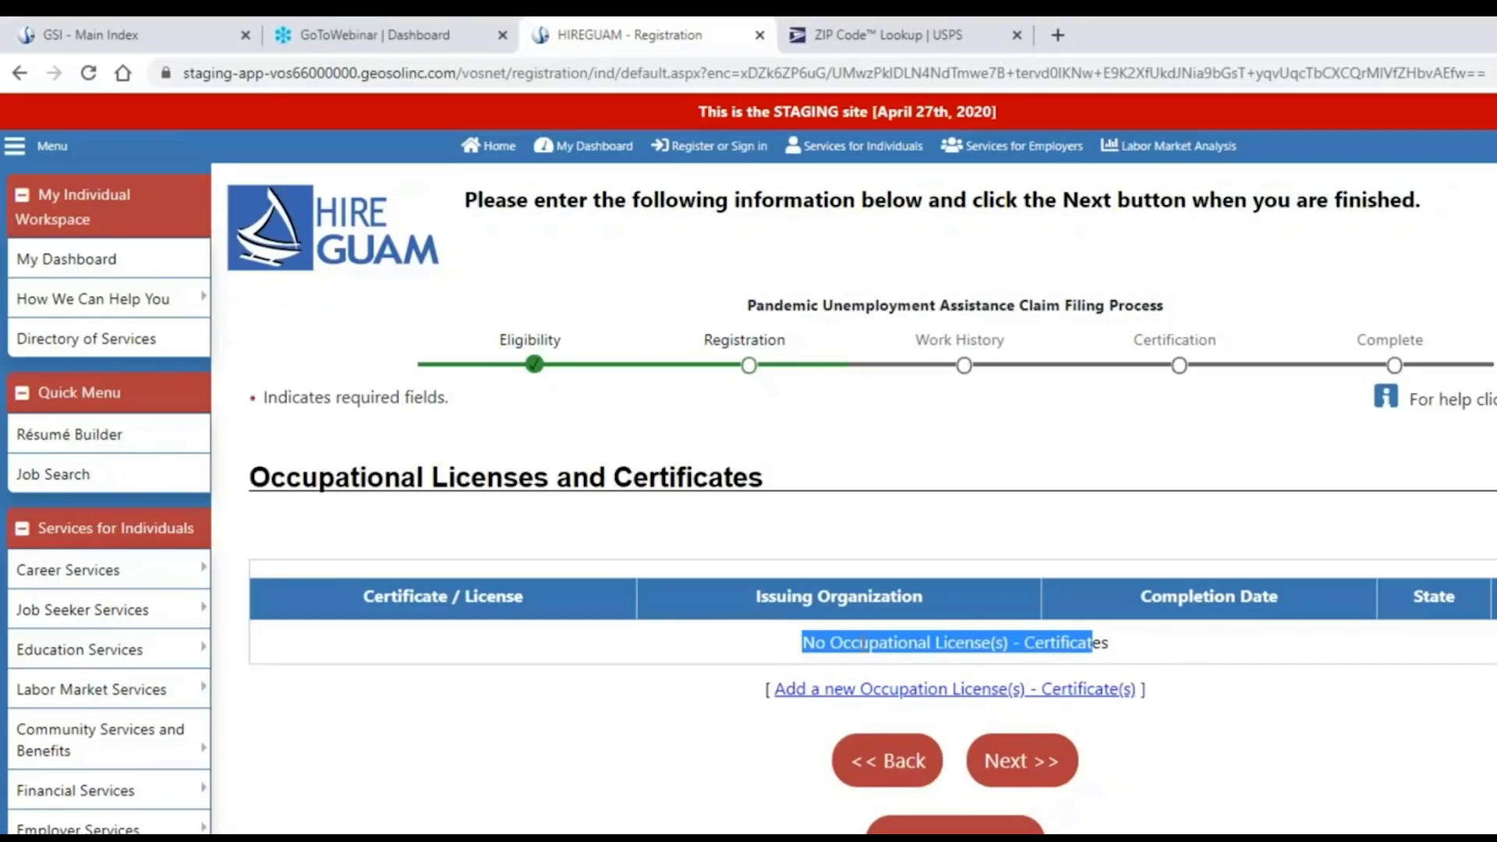
click(814, 692)
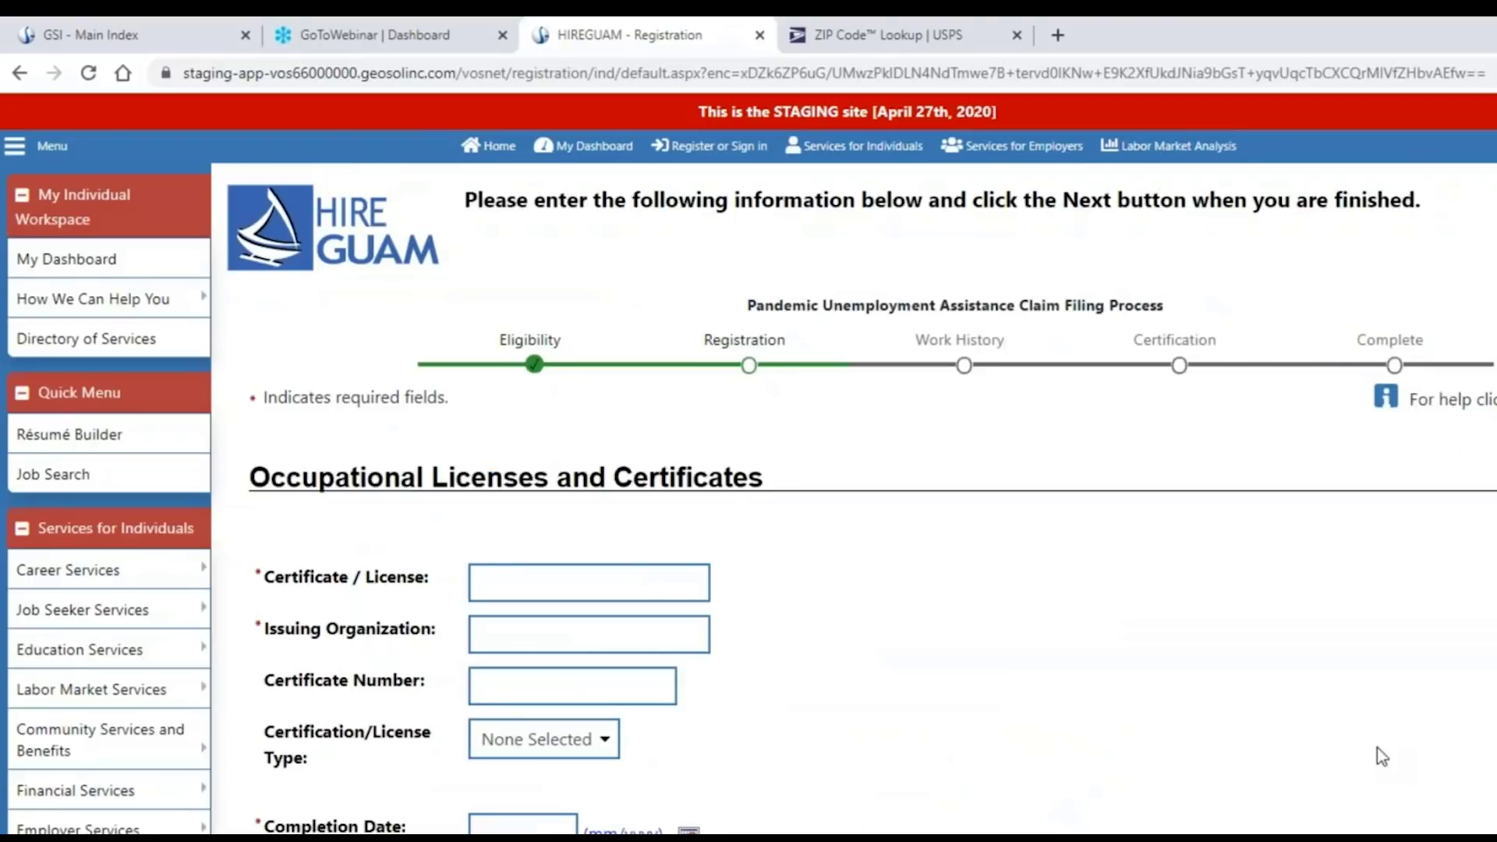
scroll(1310, 695, down, 1)
scroll(1307, 689, down, 1)
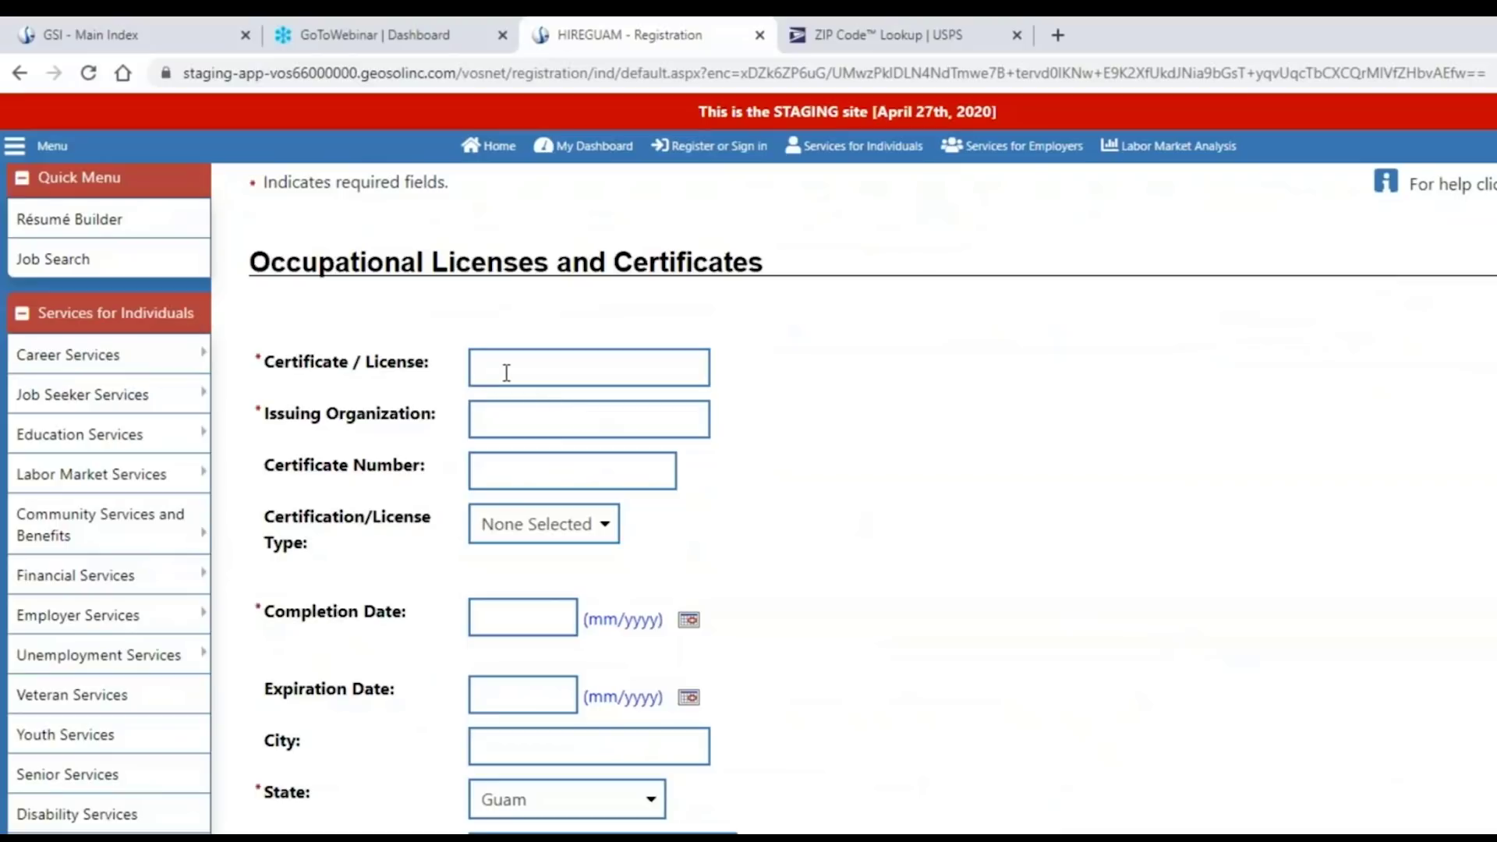
click(507, 371)
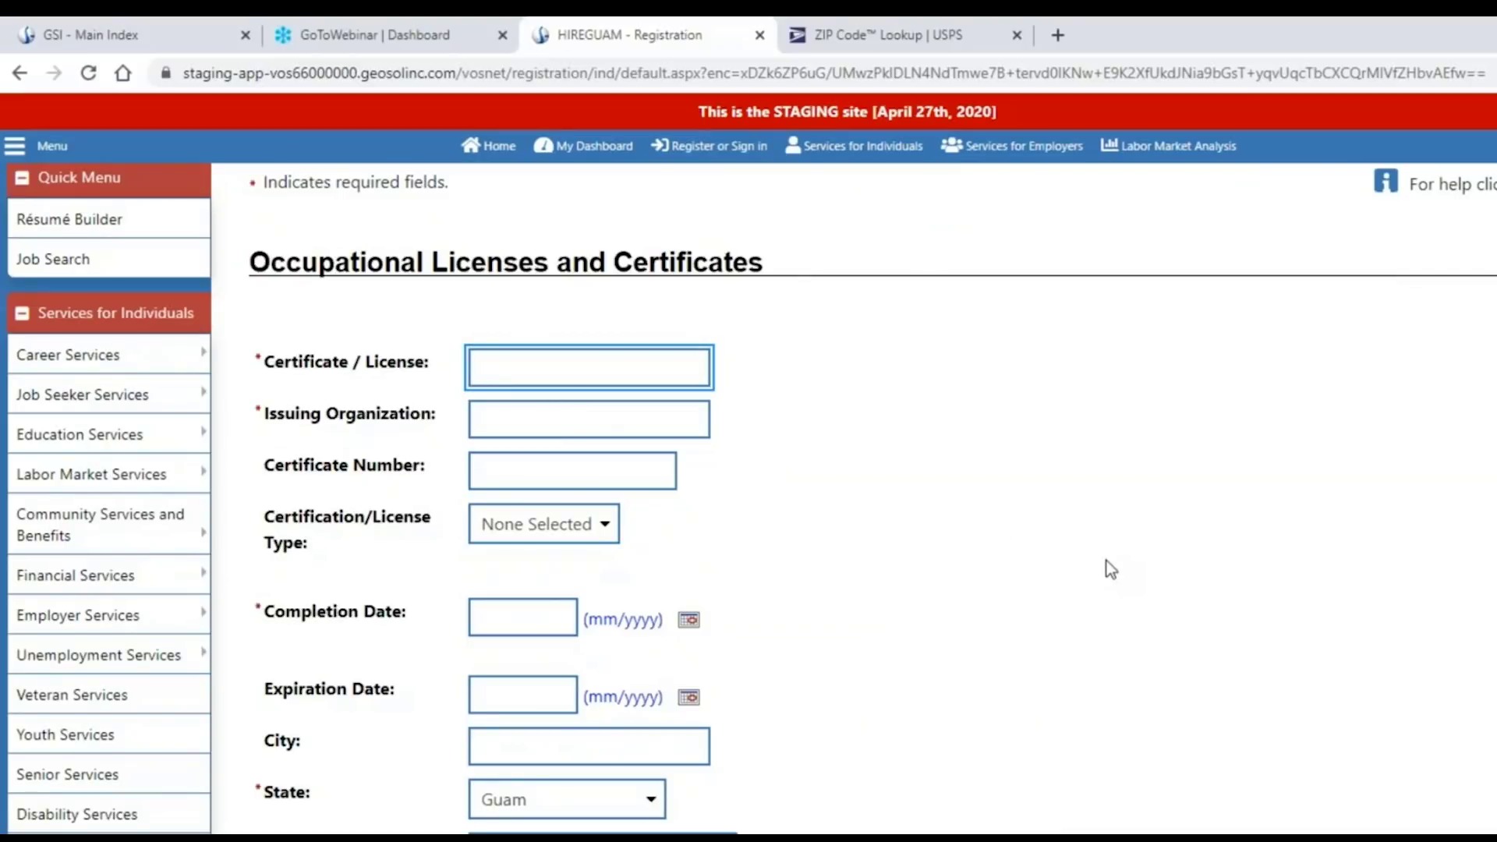
text(Cosmetology License)
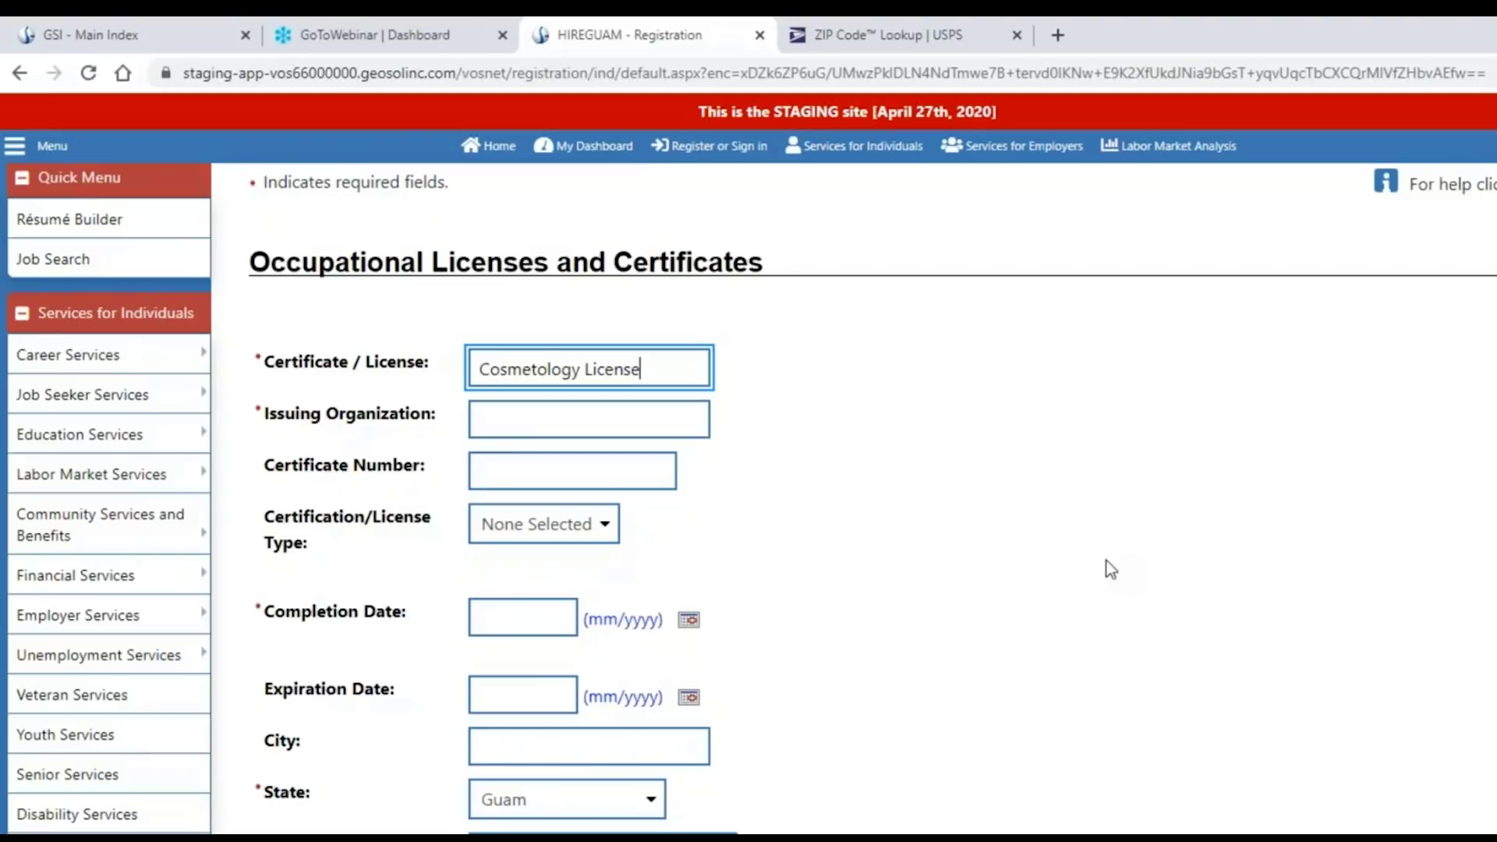
click(1071, 563)
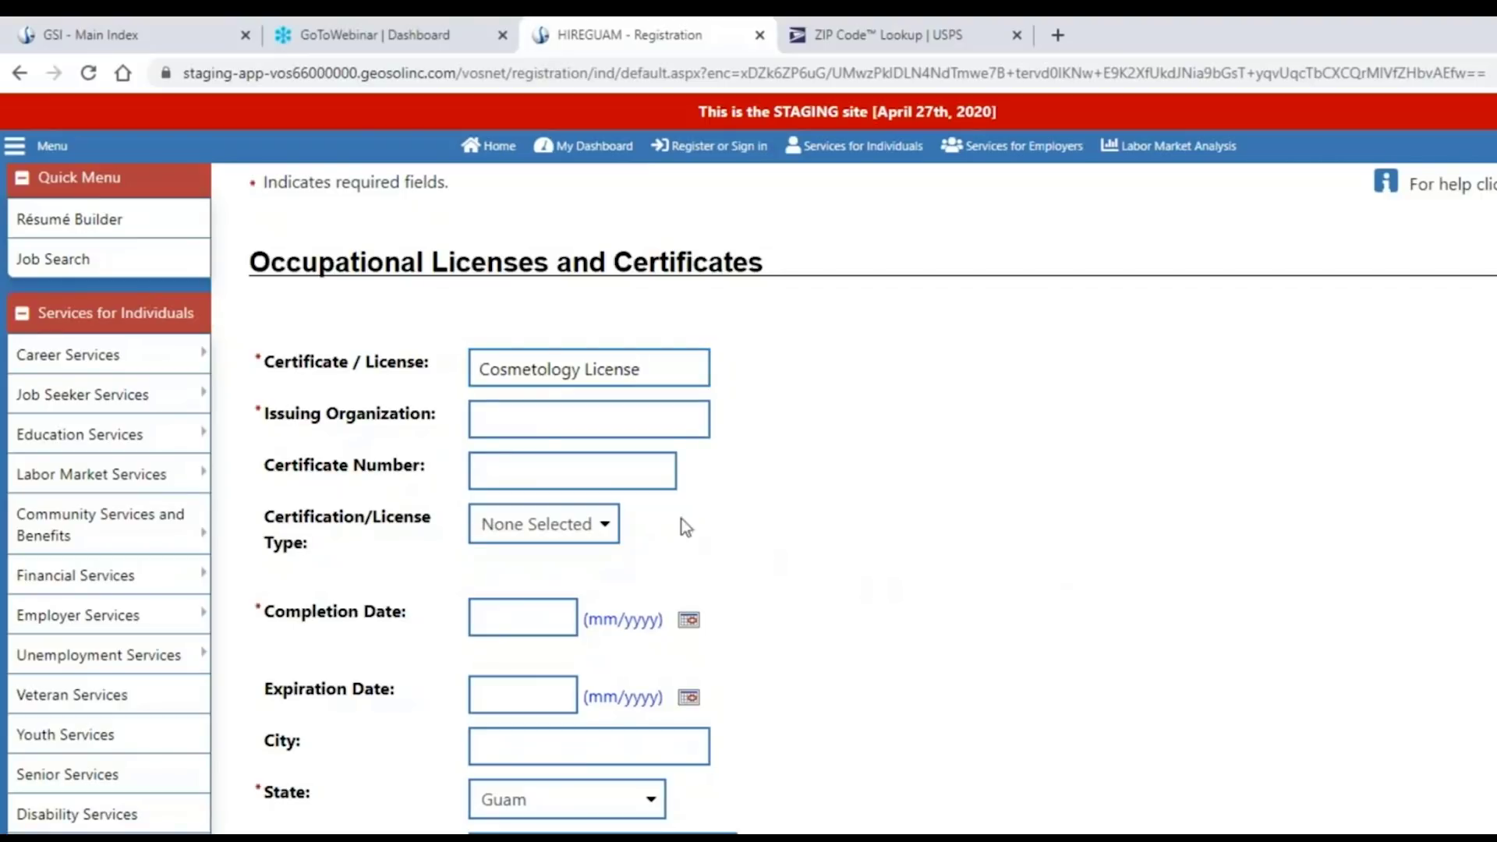
click(538, 422)
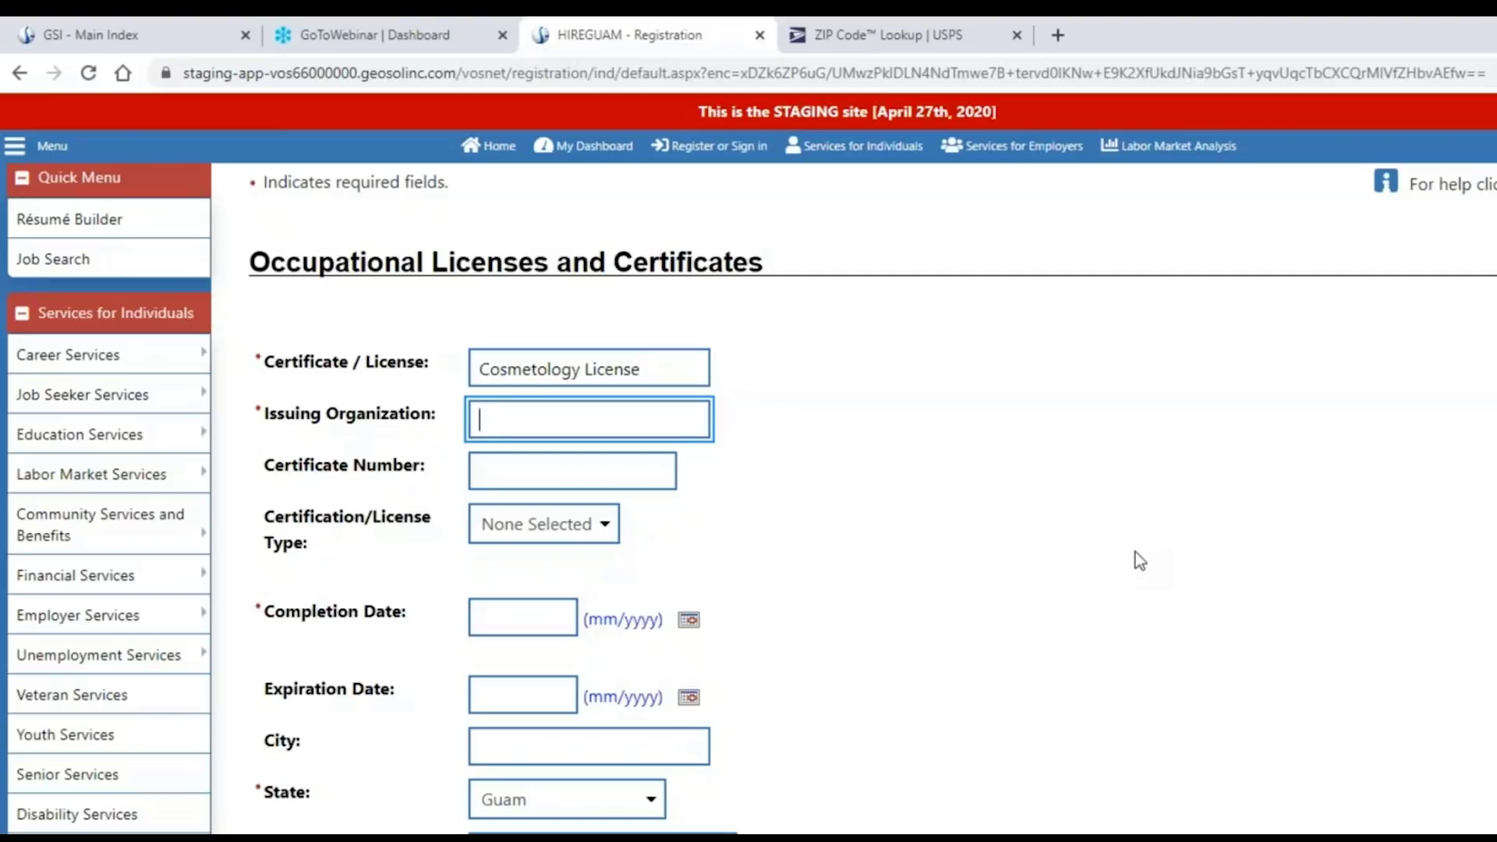
text(Guam)
scroll(1117, 554, down, 3)
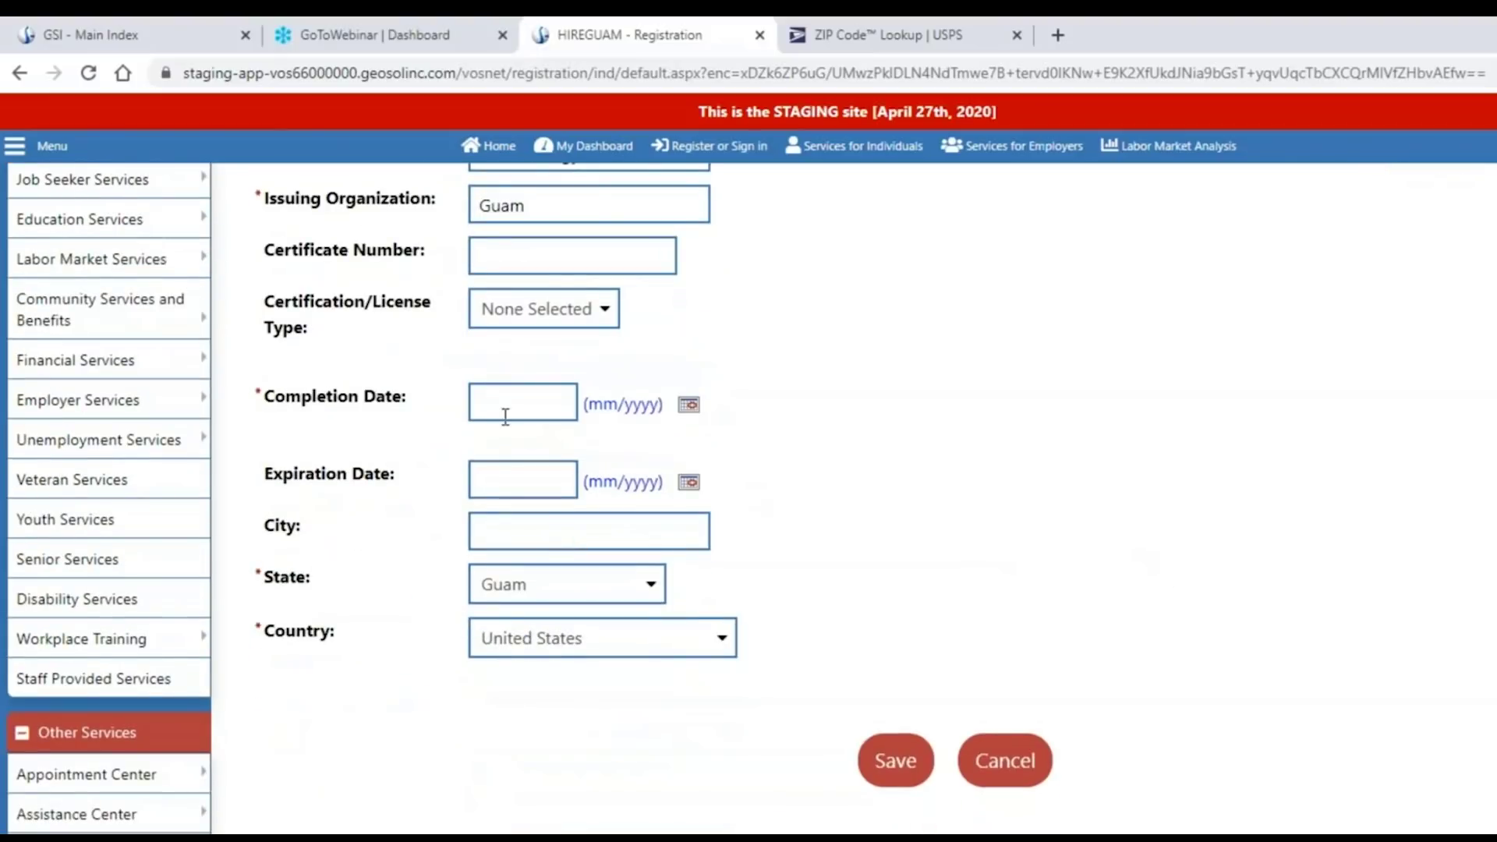
Enter 02/17/2018 as the completion date and highlight the mm/yyyy format hint.
click(505, 624)
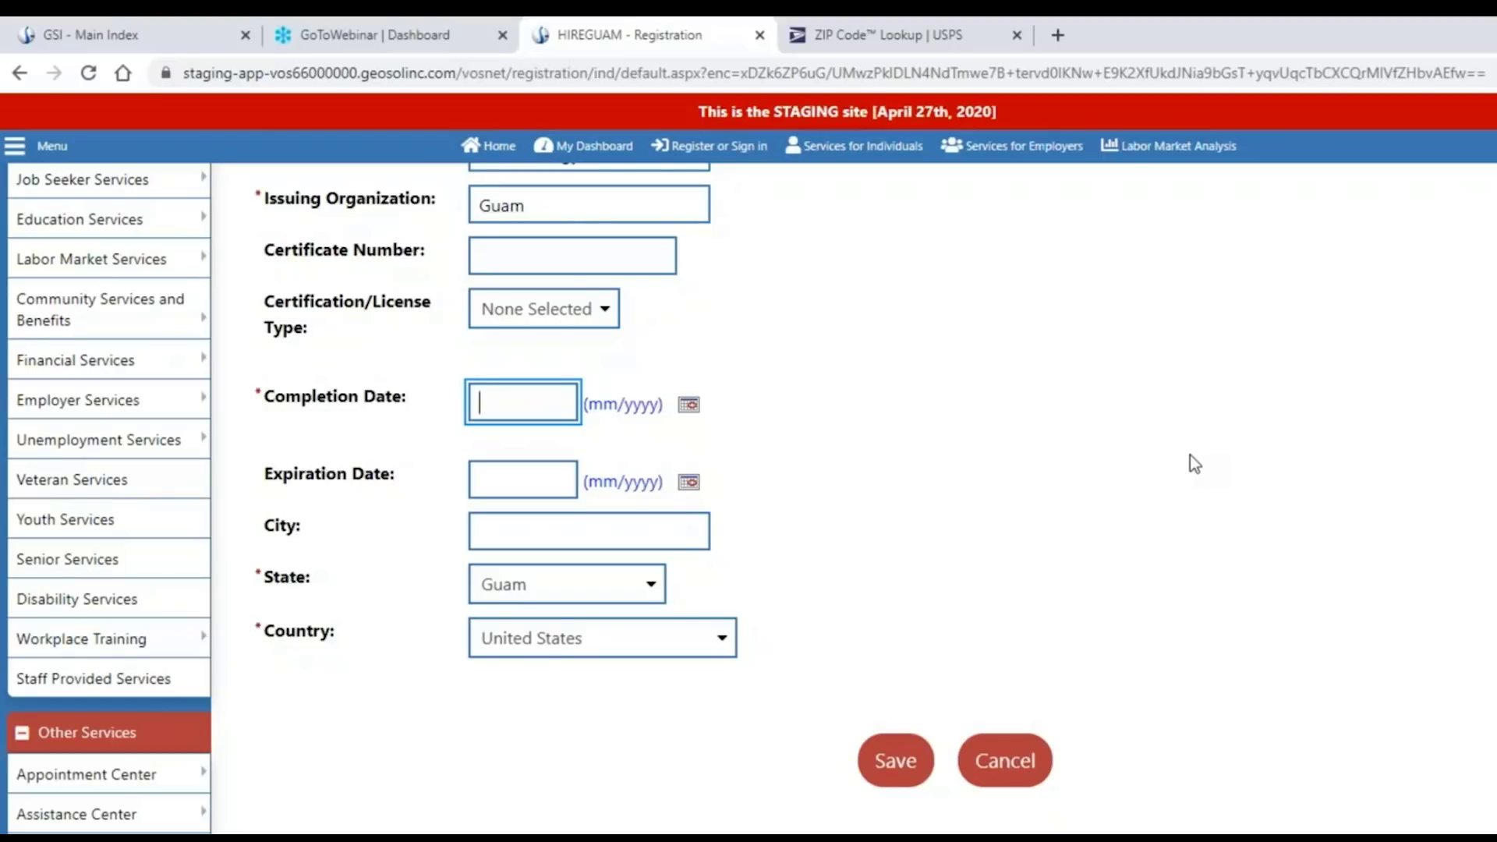
text(02/17/2018)
click(1168, 454)
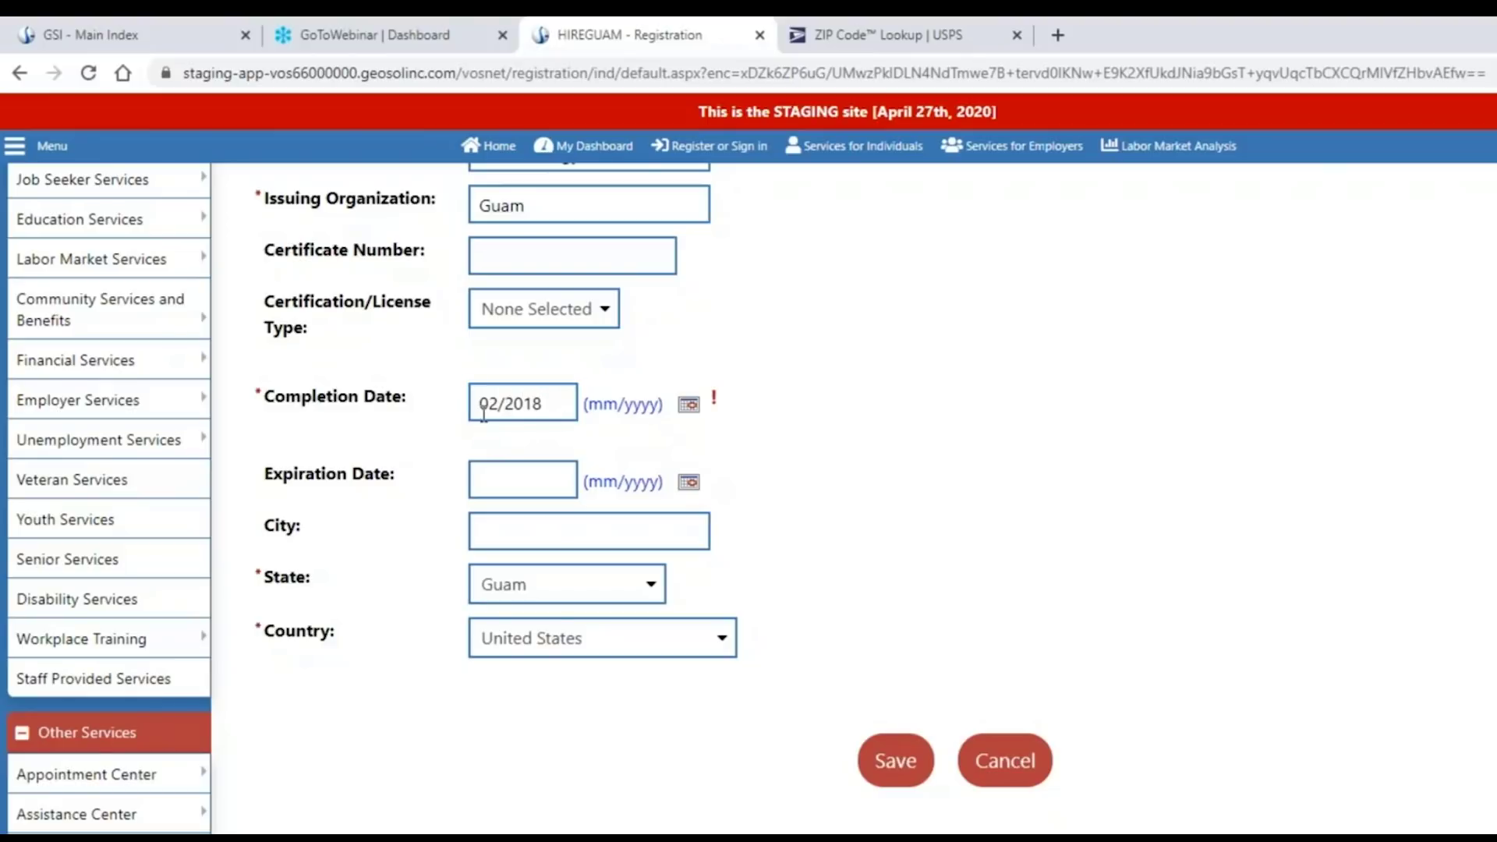
drag(552, 411, 474, 406)
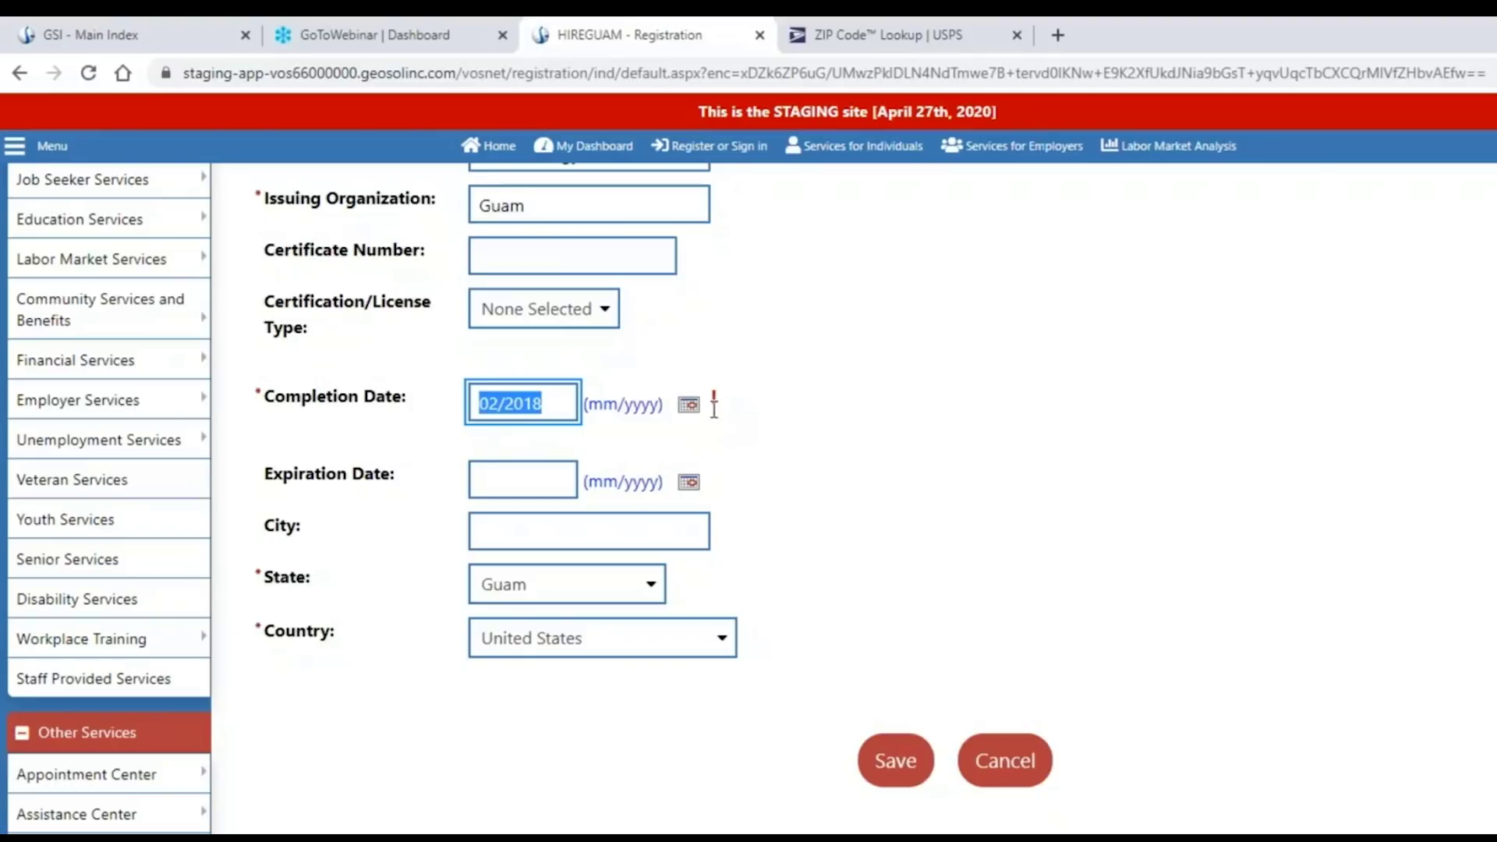
drag(594, 406, 630, 411)
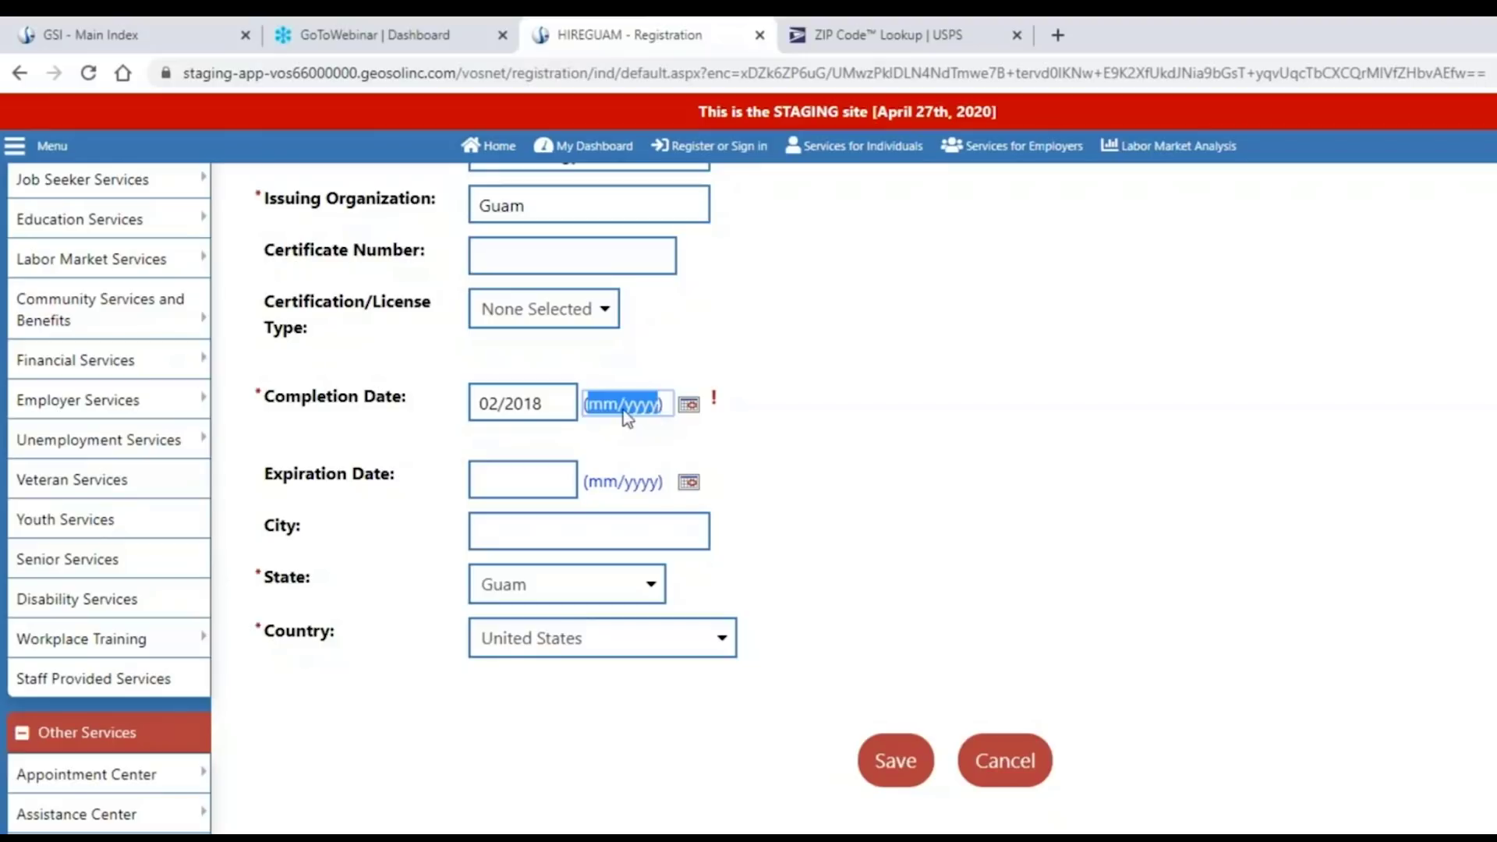
click(835, 424)
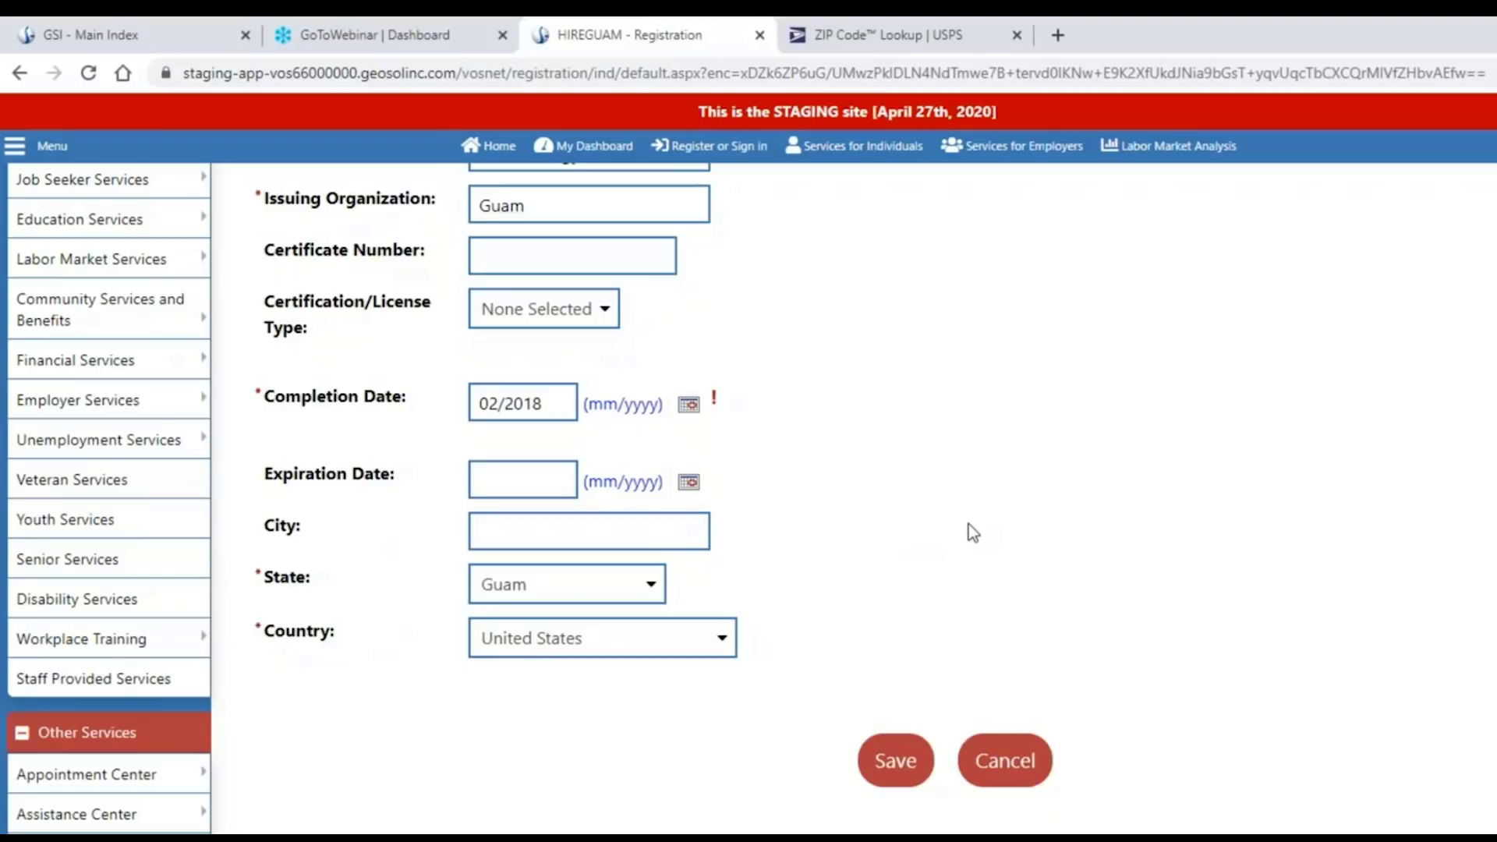
Save the Cosmetology License entry and continue to the Employment - Status page.
scroll(969, 525, up, 1)
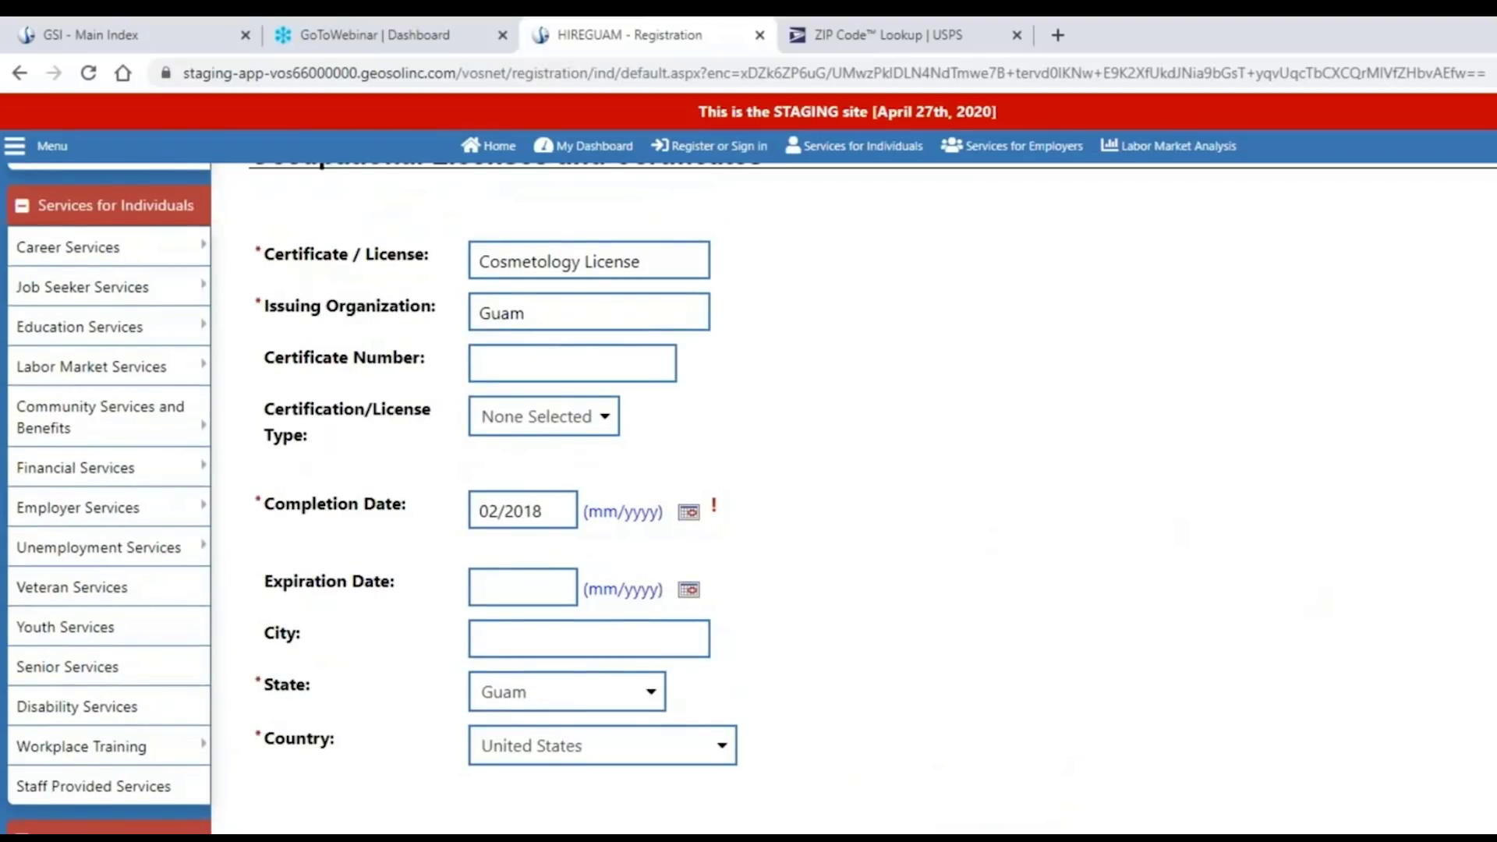
key(Return)
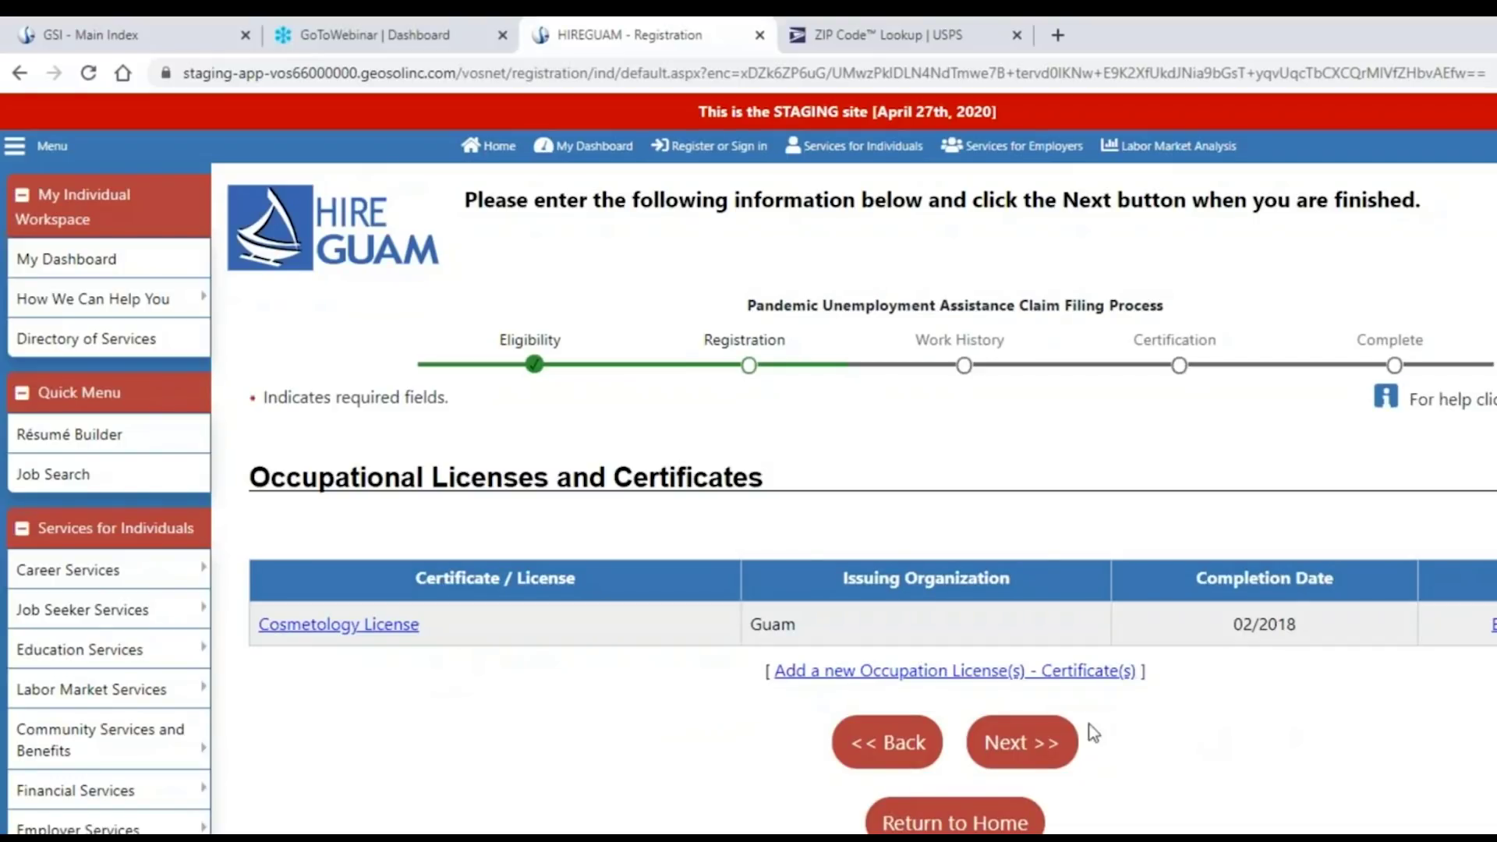
click(1033, 745)
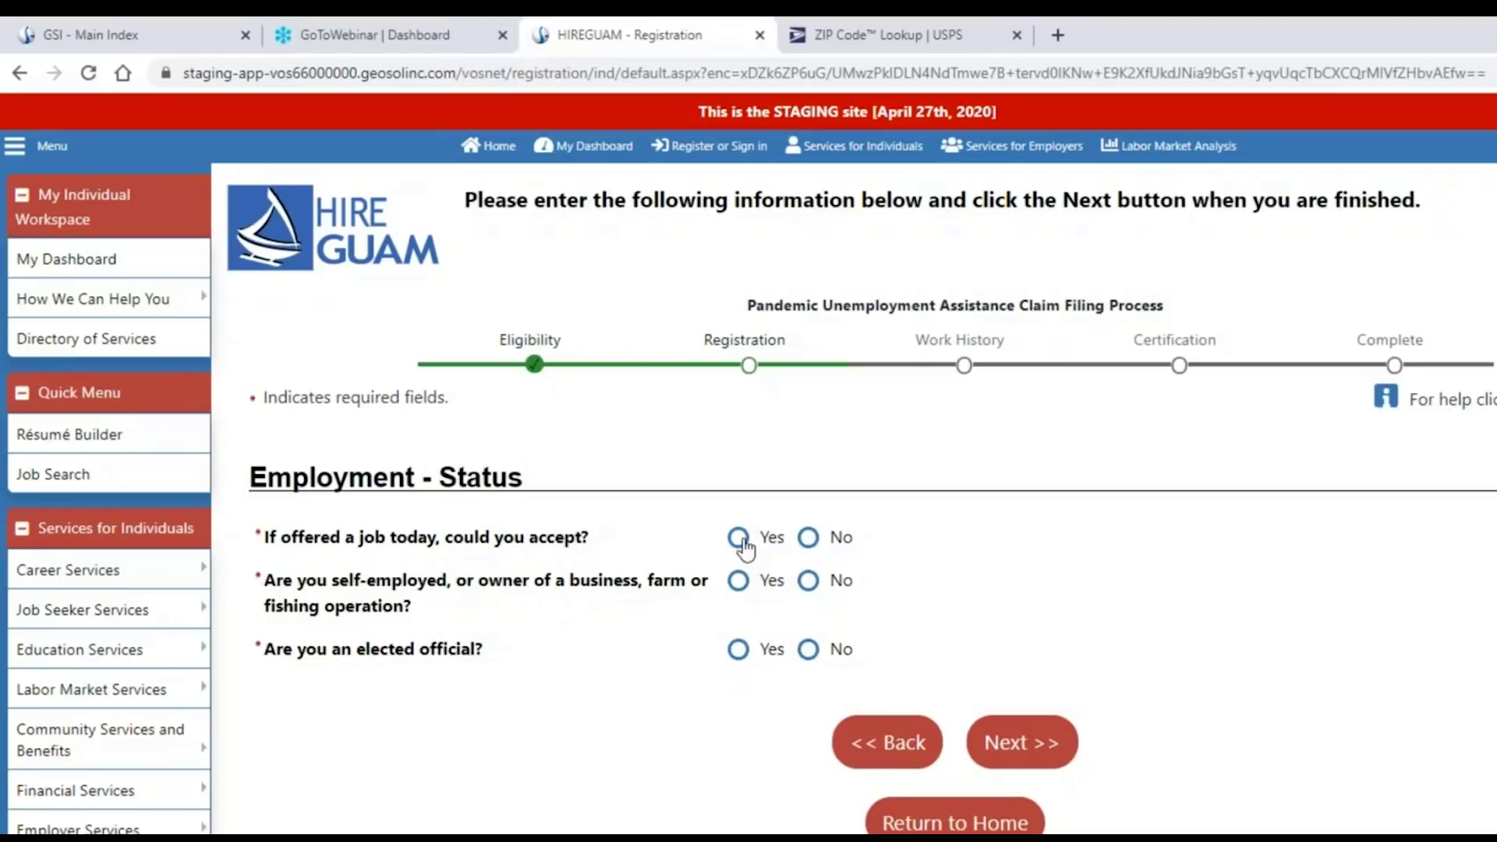
Answer Yes to accepting a job today, No to self-employed and No to elected official, then continue.
click(809, 547)
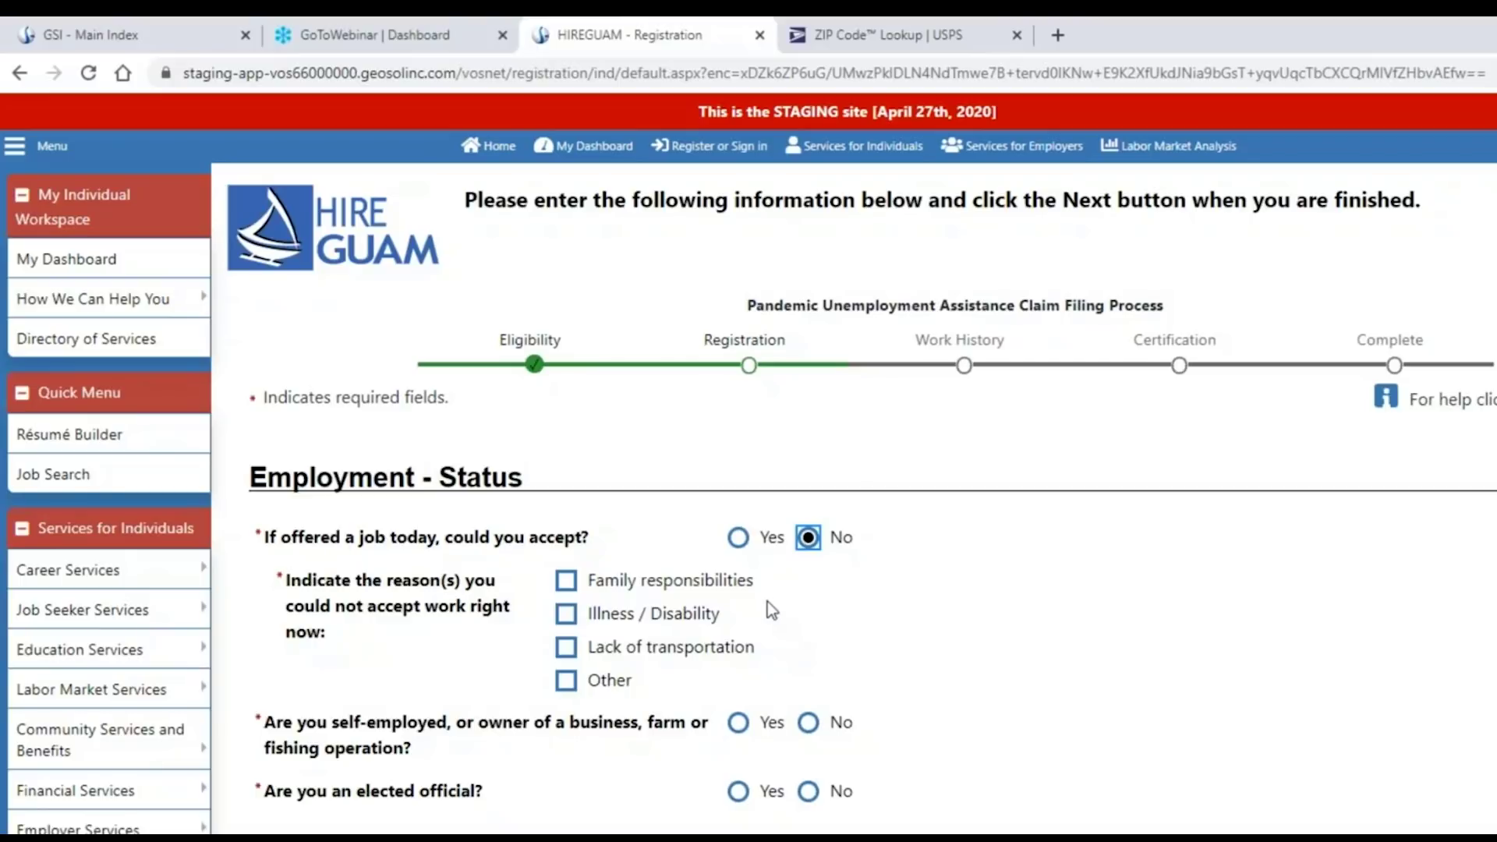
click(740, 546)
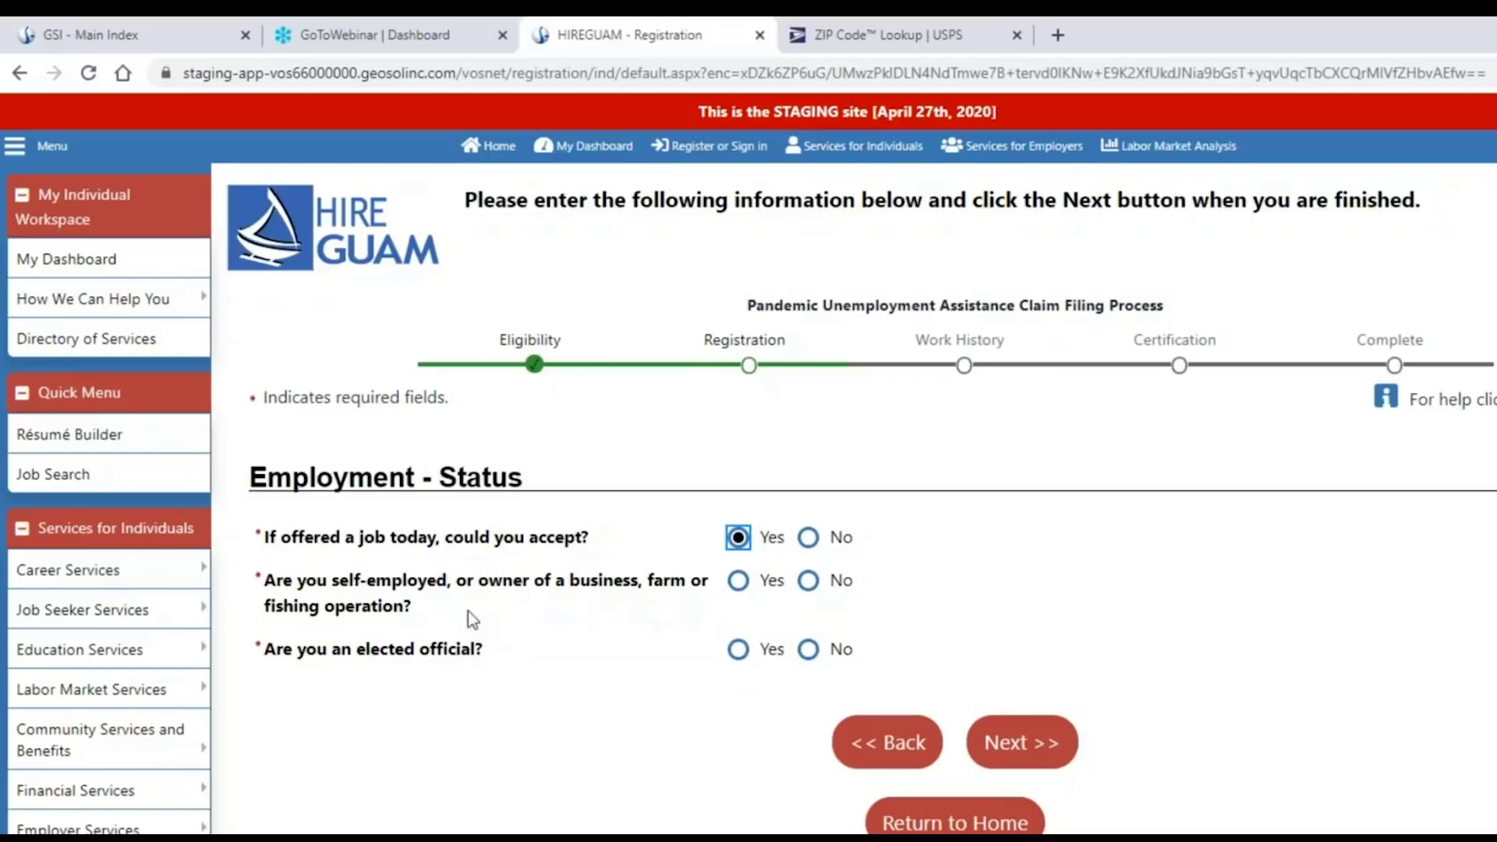
click(737, 582)
click(809, 582)
click(737, 652)
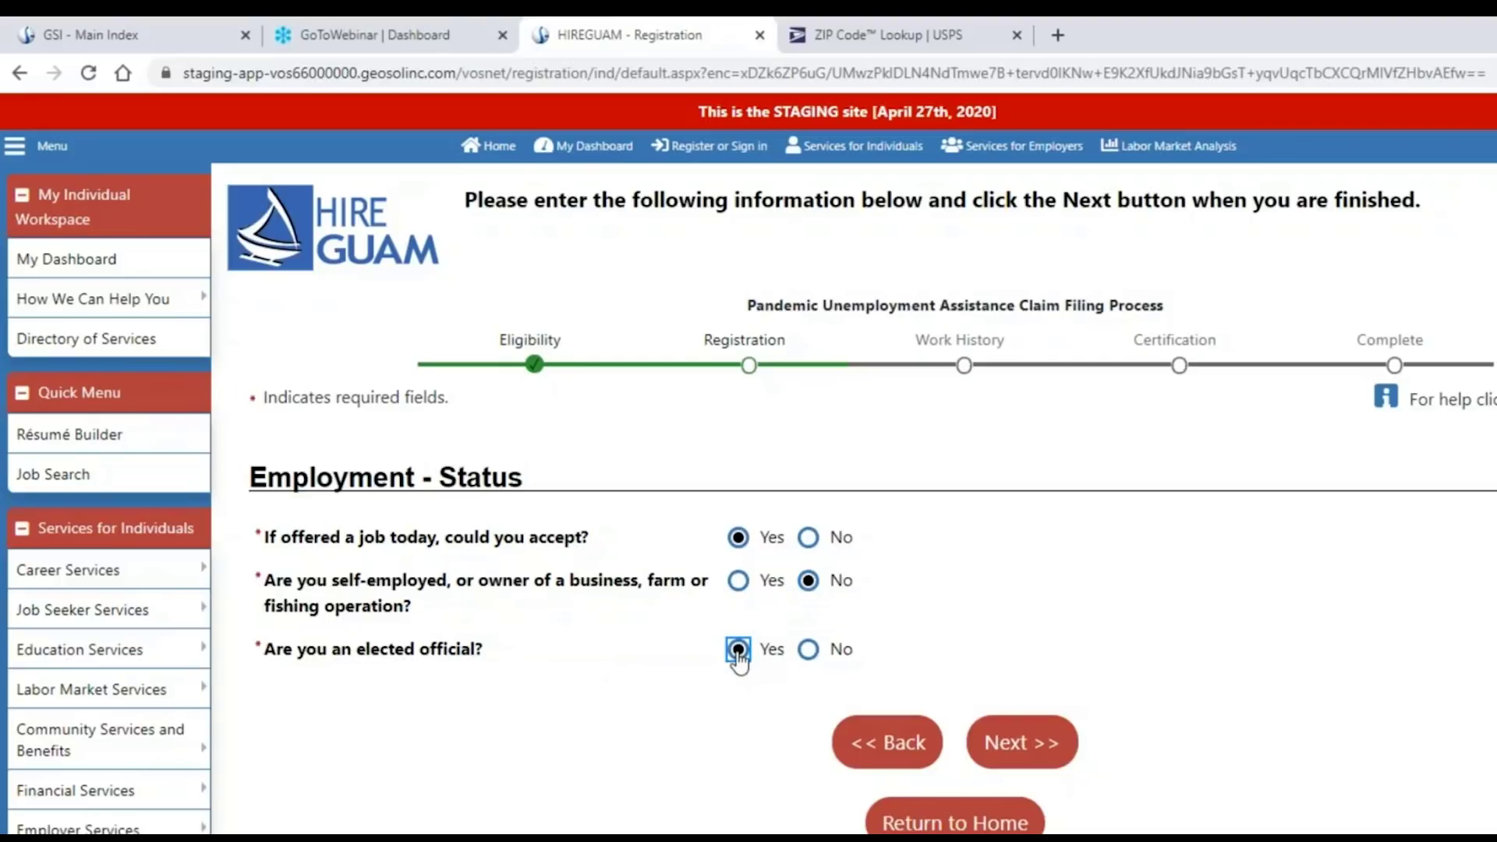
click(808, 651)
click(1021, 744)
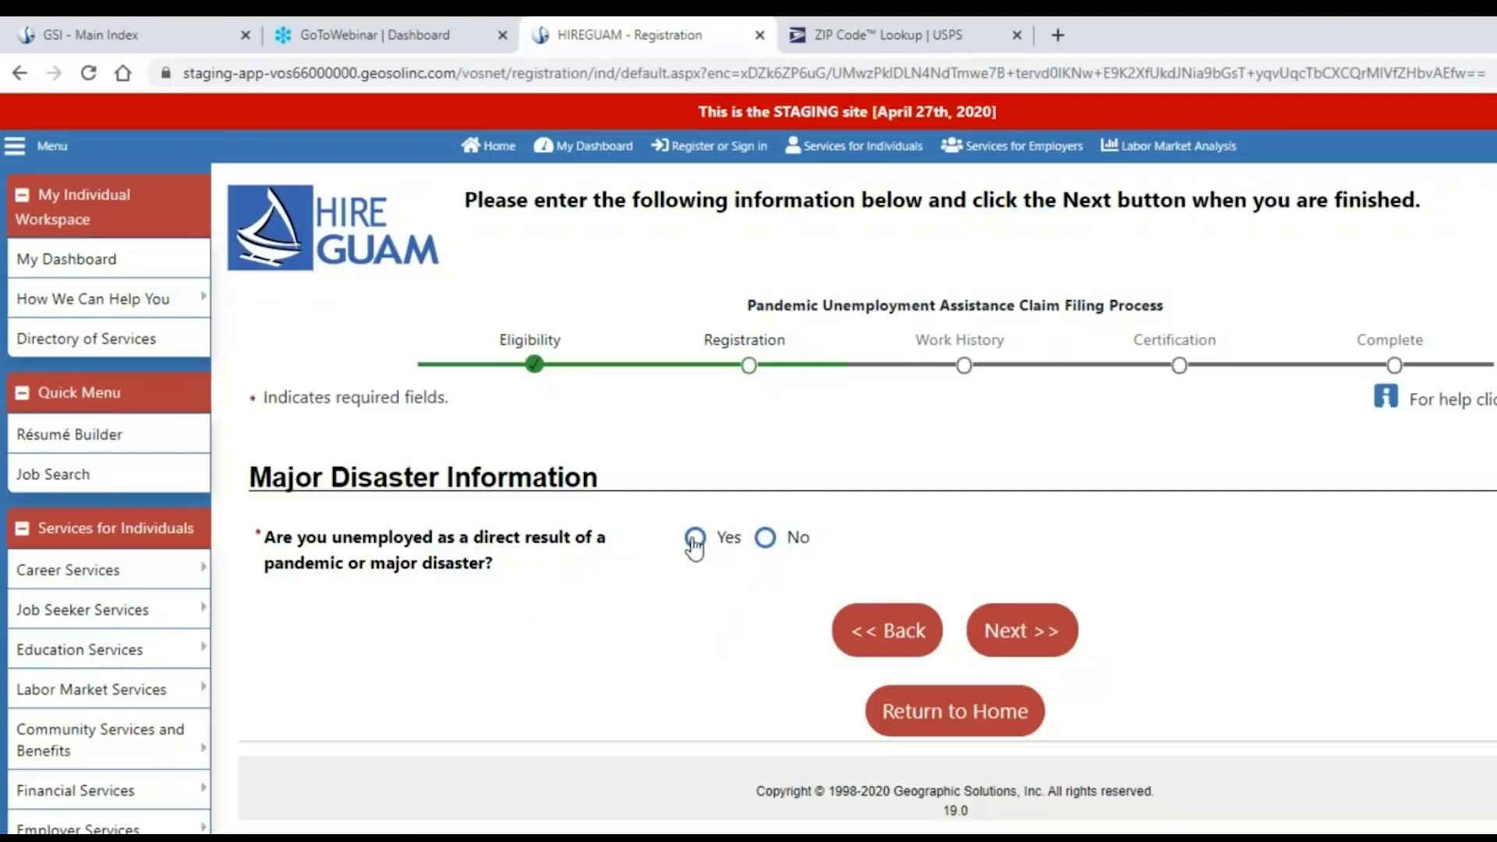
Mark unemployment as a direct pandemic result, with Guam as the affected state and COVID-19 as the disaster.
click(765, 538)
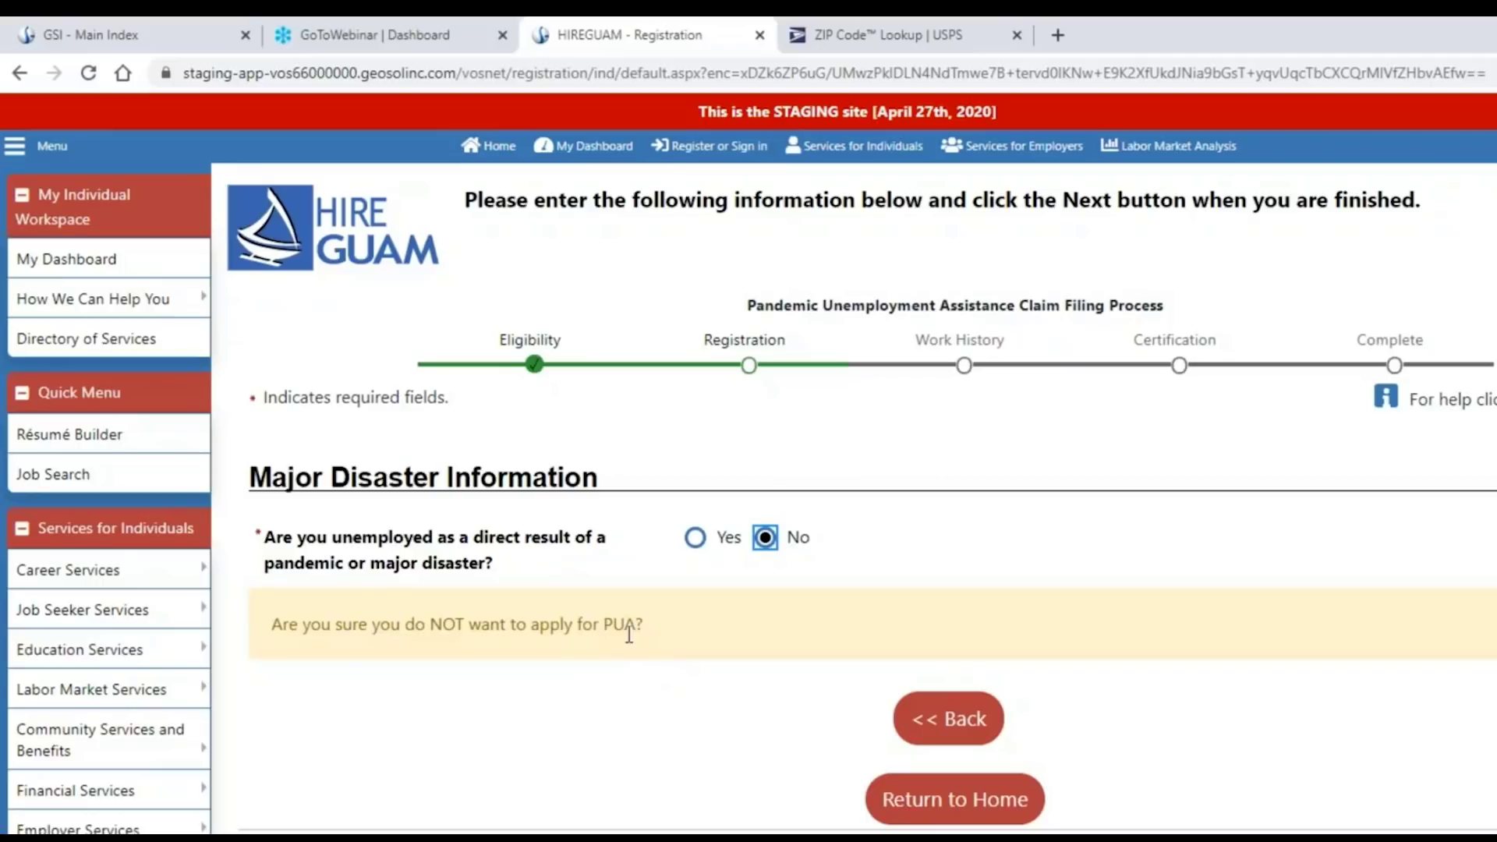
click(695, 538)
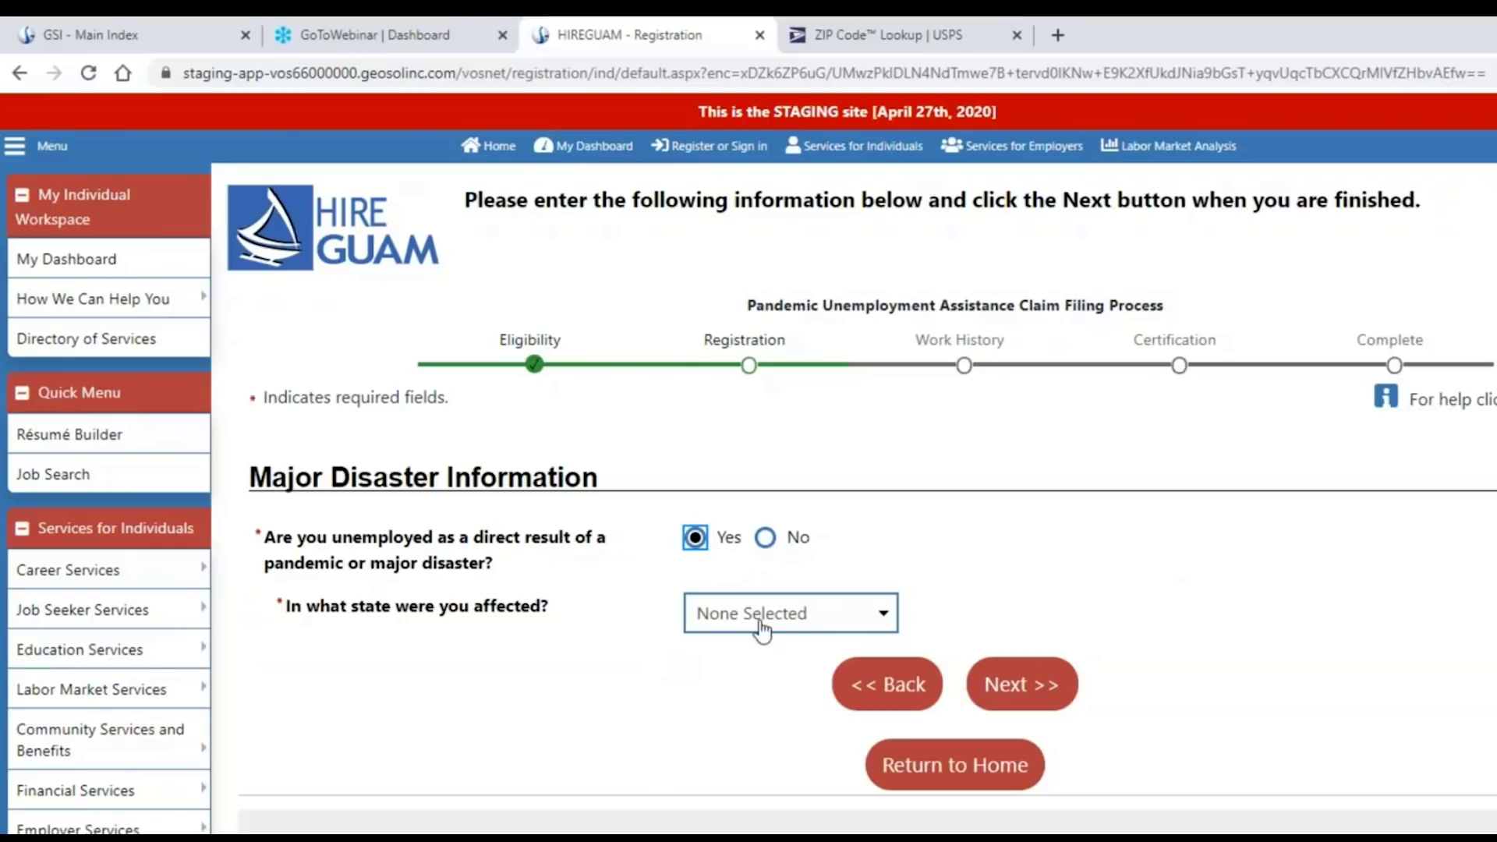
click(842, 625)
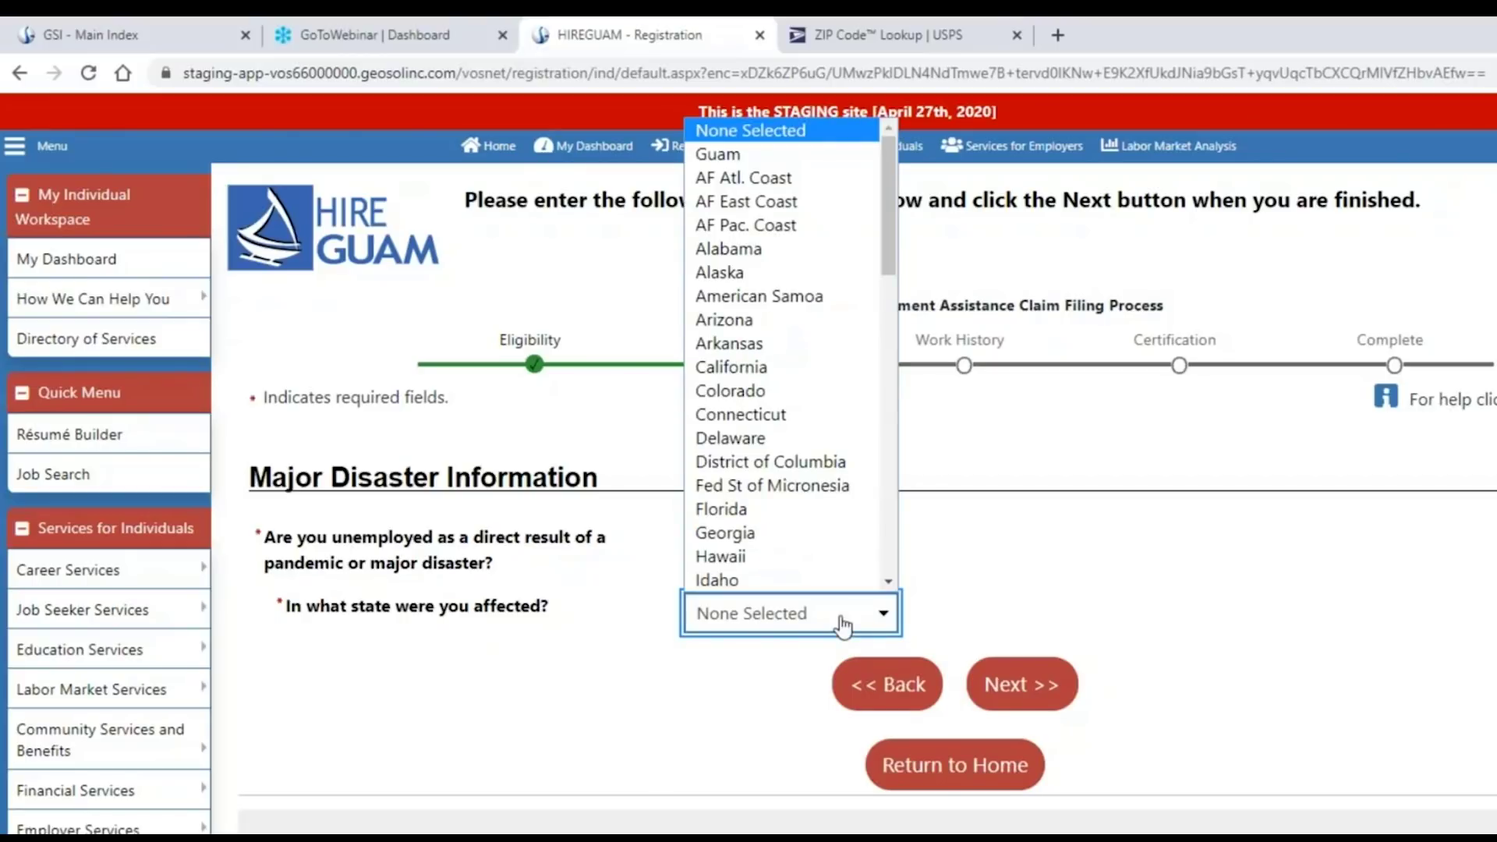
click(754, 154)
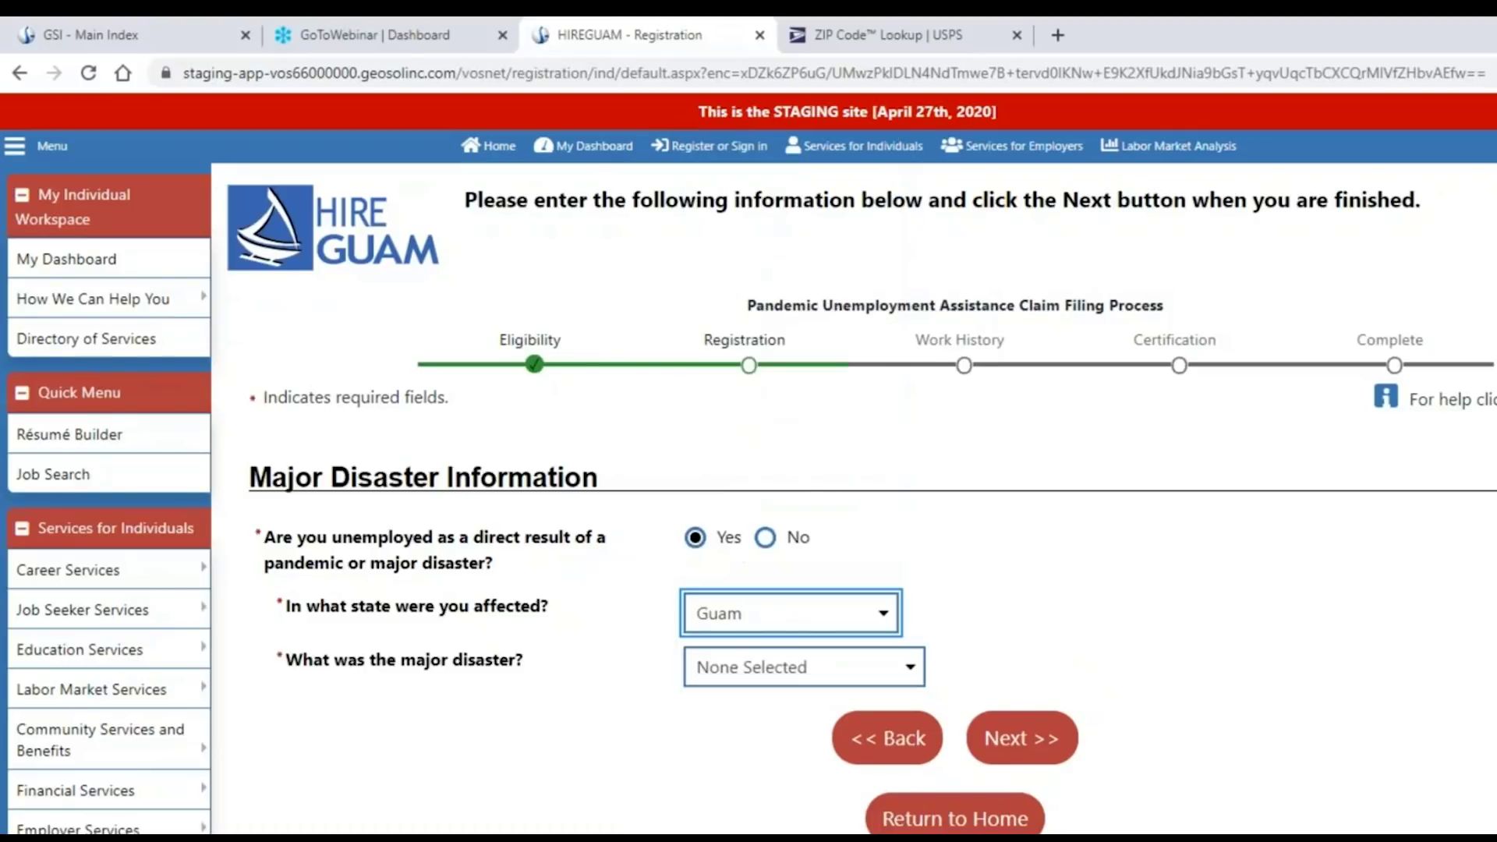
scroll(1084, 581, down, 2)
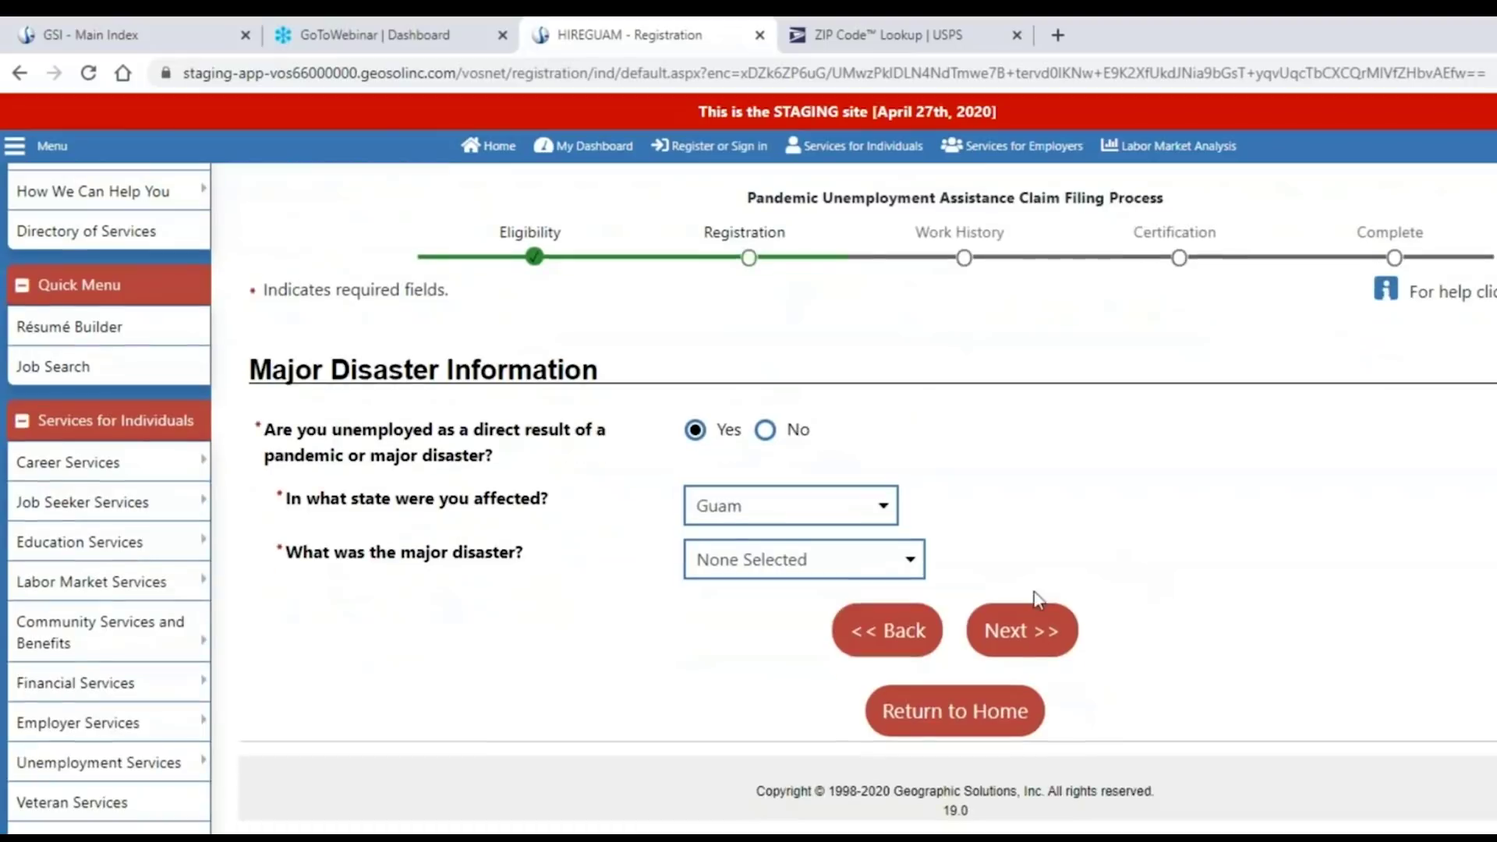
click(817, 567)
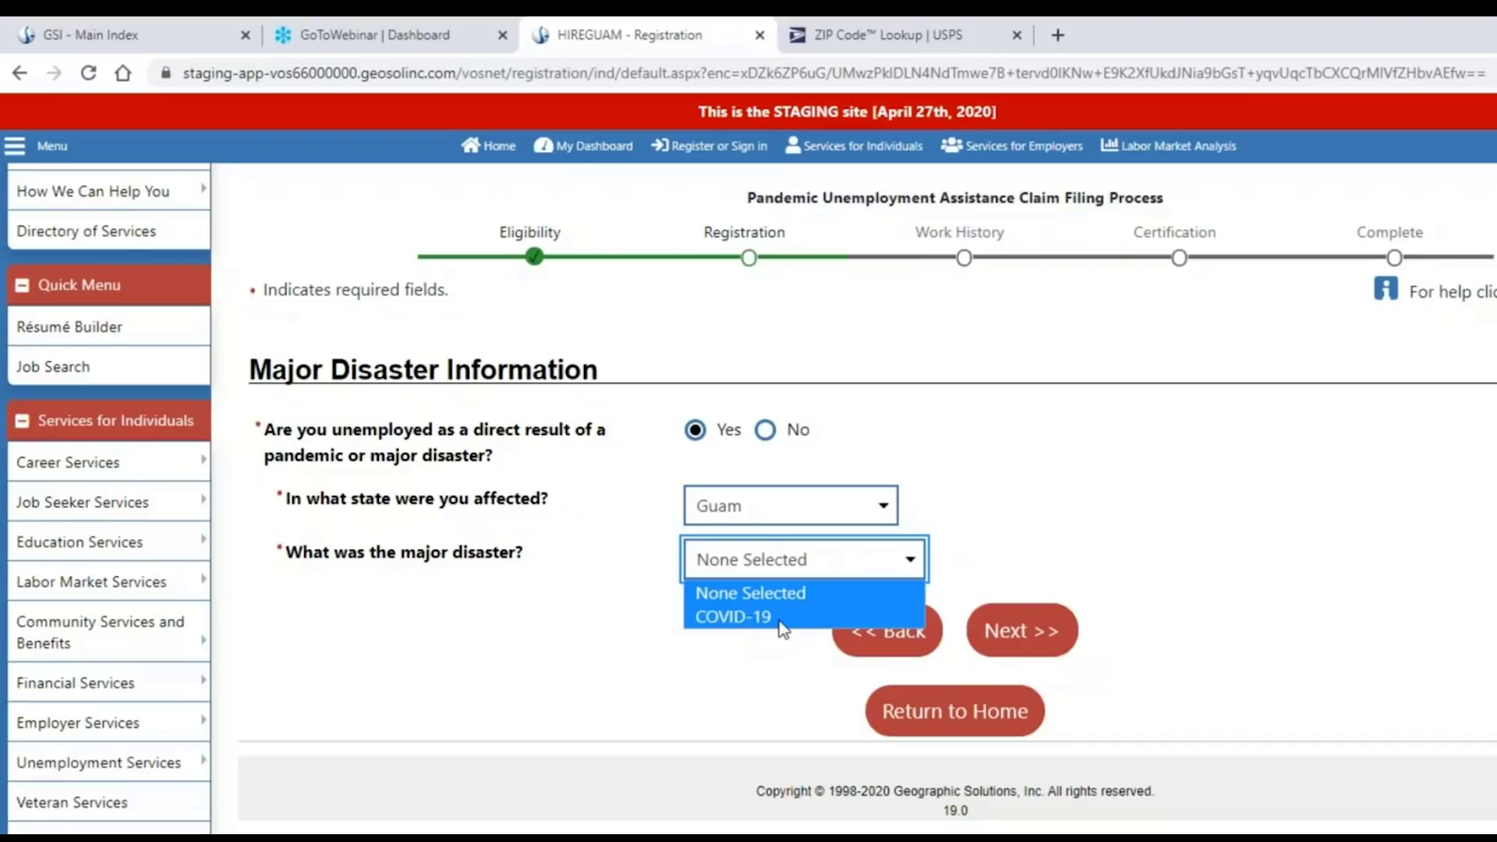
click(748, 617)
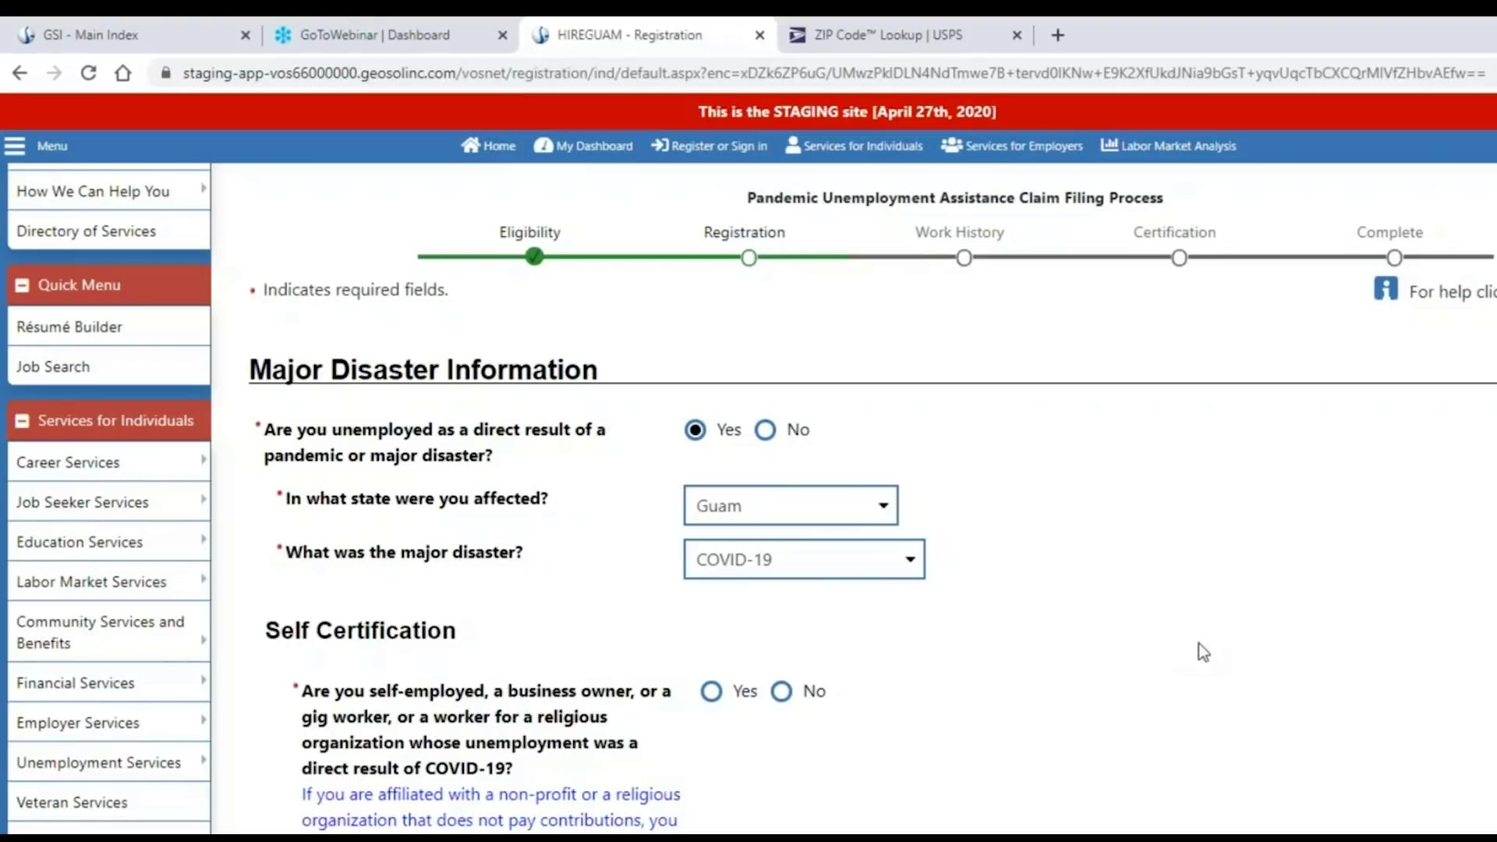
Answer Yes to the self-employed or gig worker question and review the 2019 quarterly earnings questions.
scroll(1187, 643, down, 3)
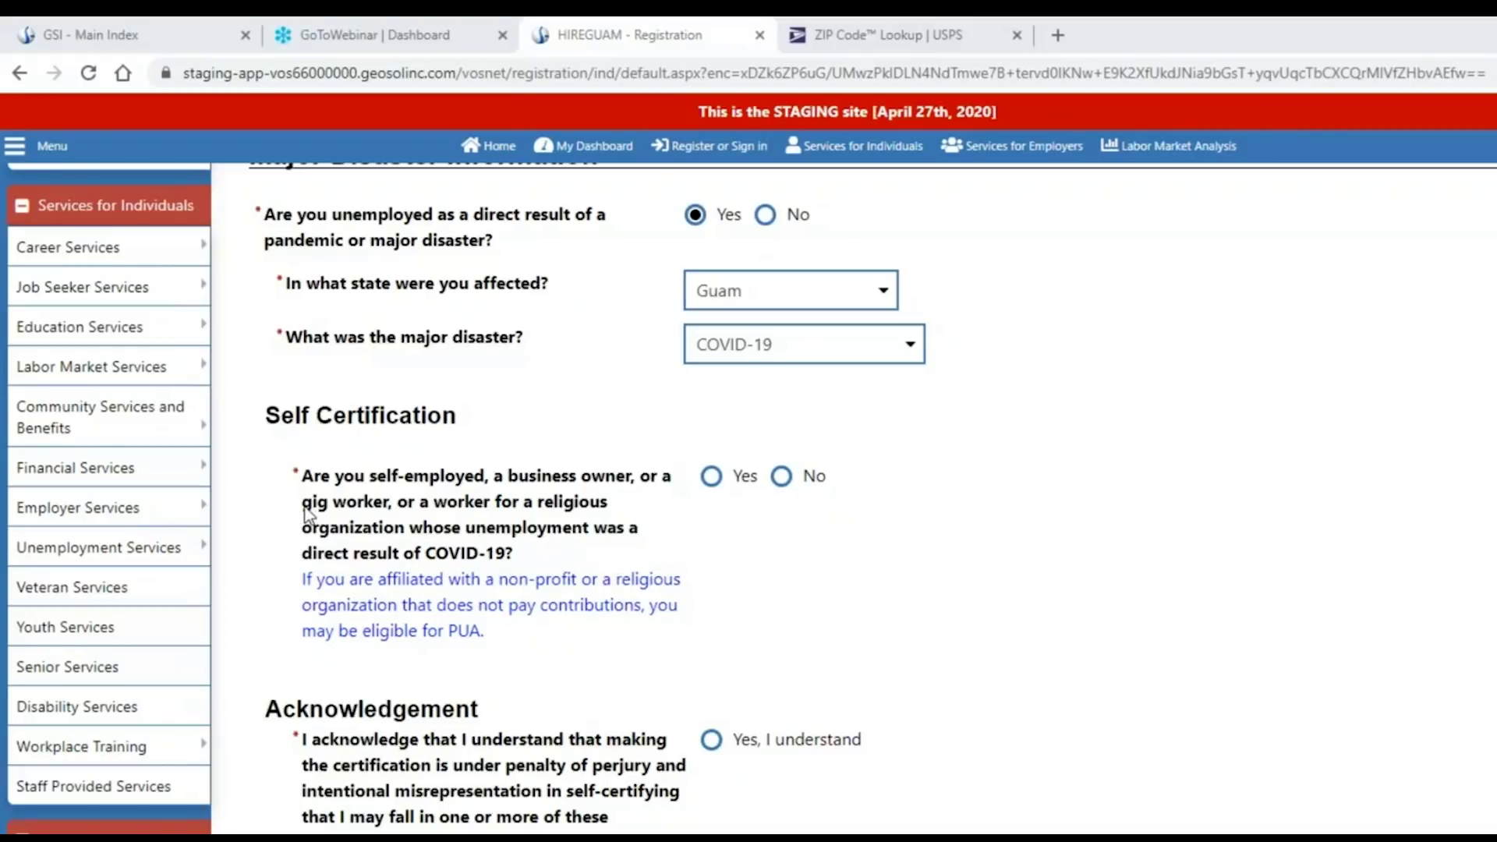
drag(304, 508, 385, 514)
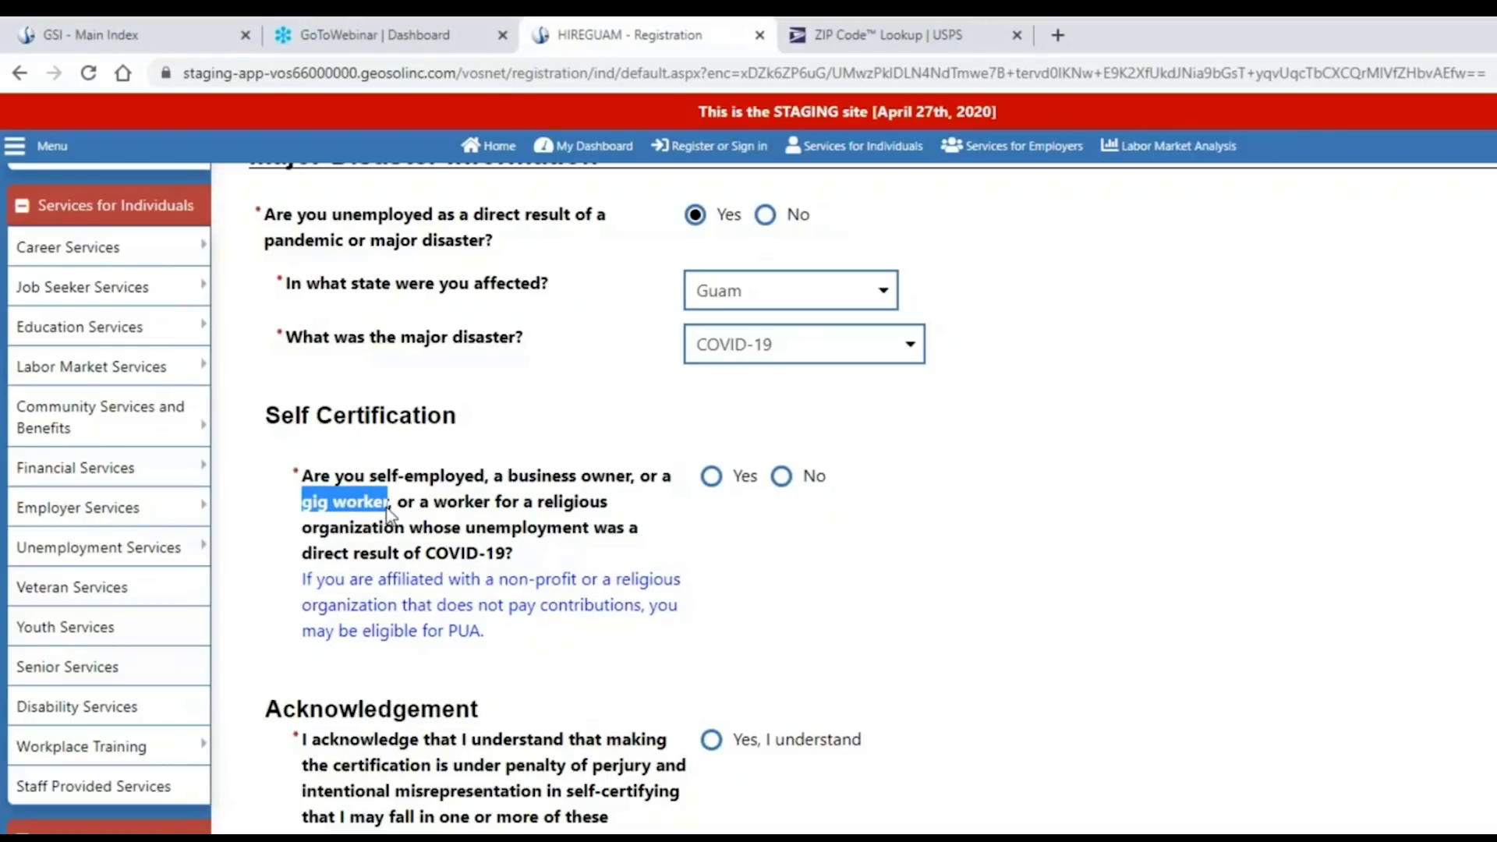
click(1253, 581)
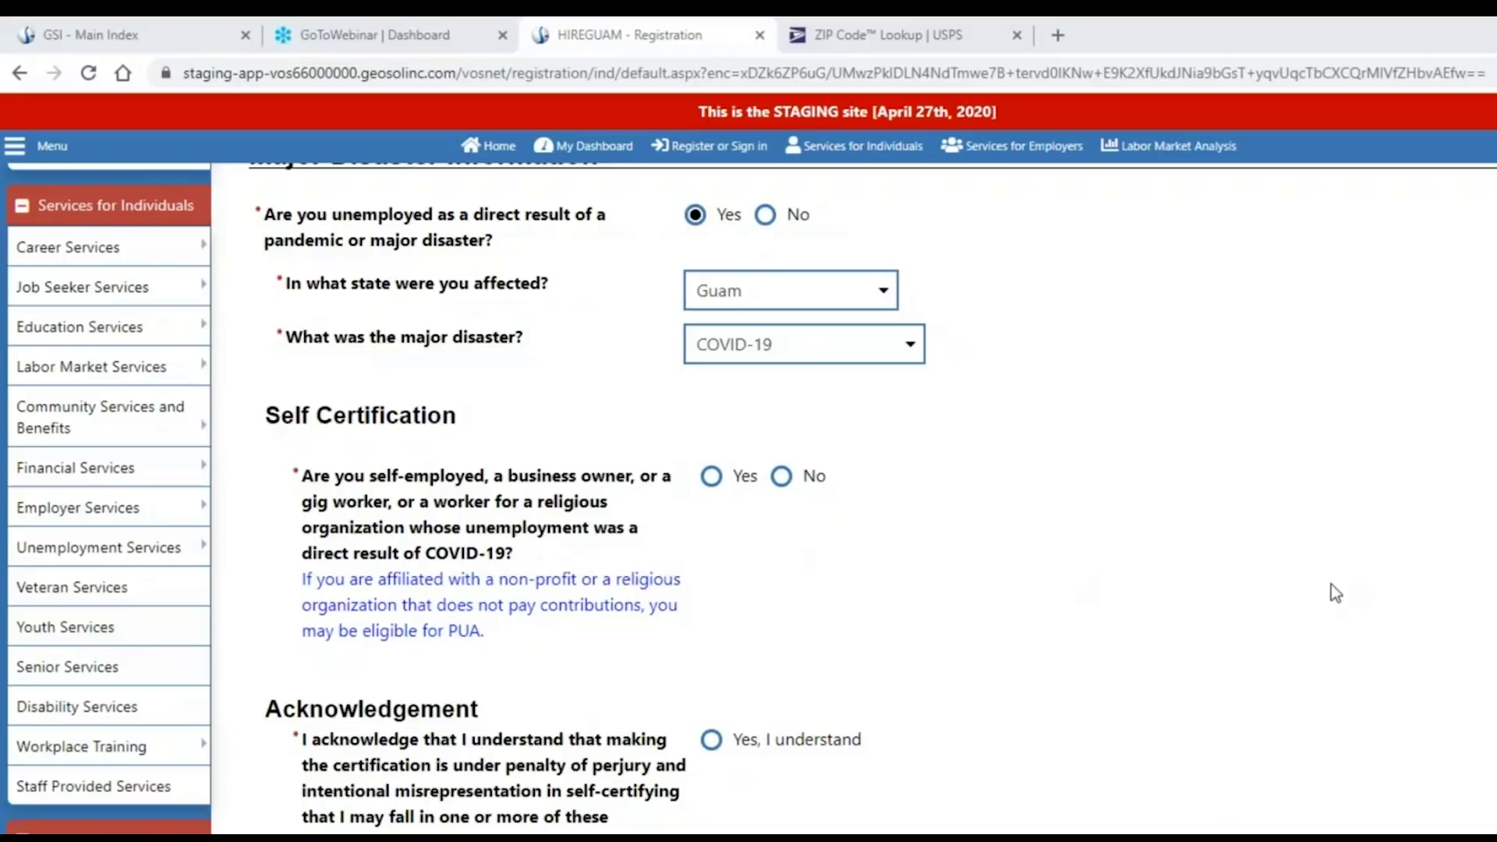
scroll(1326, 583, down, 2)
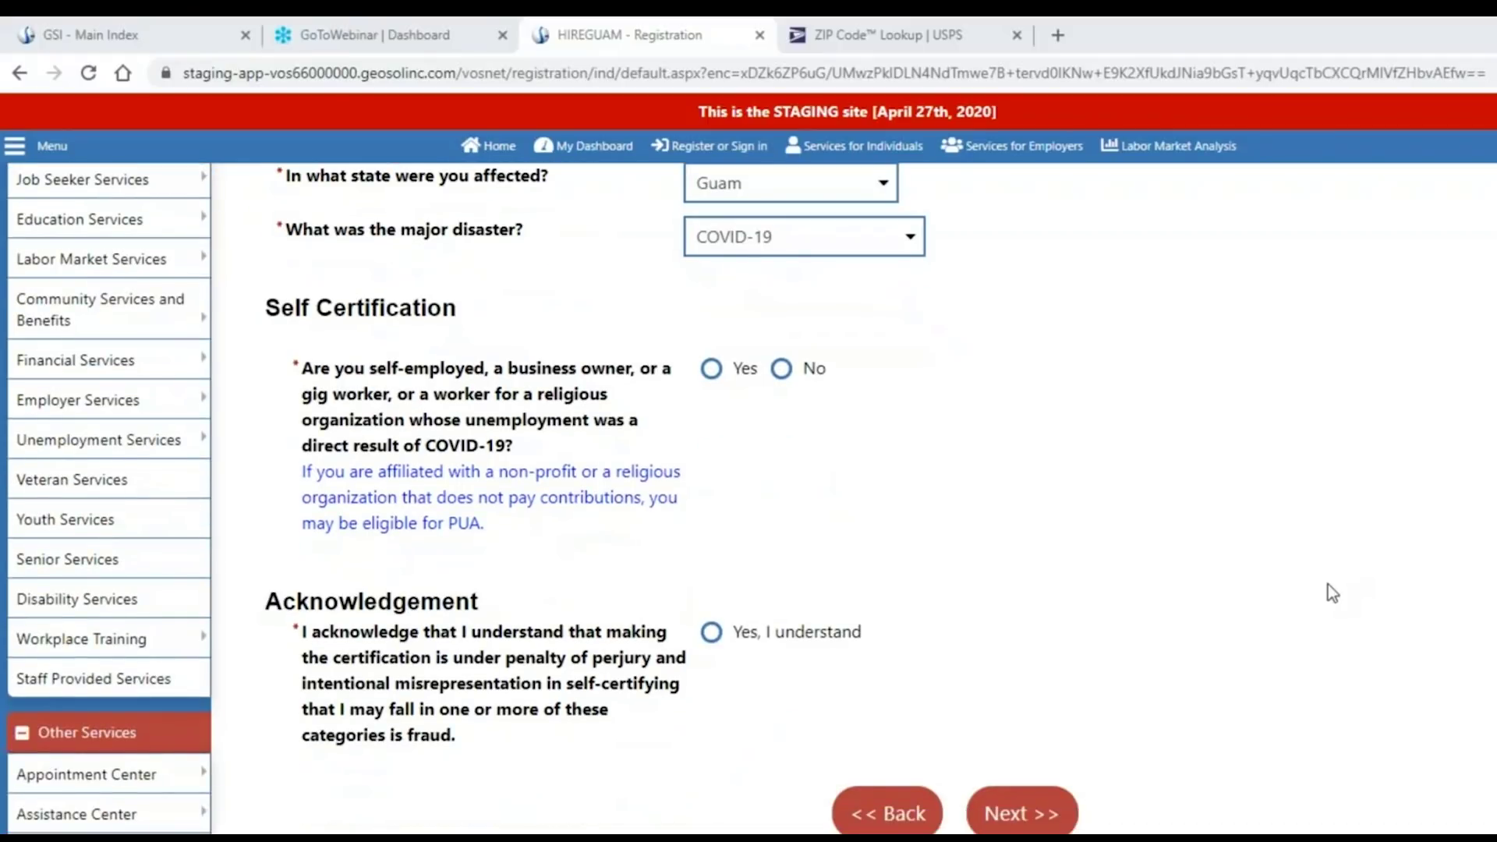
click(711, 370)
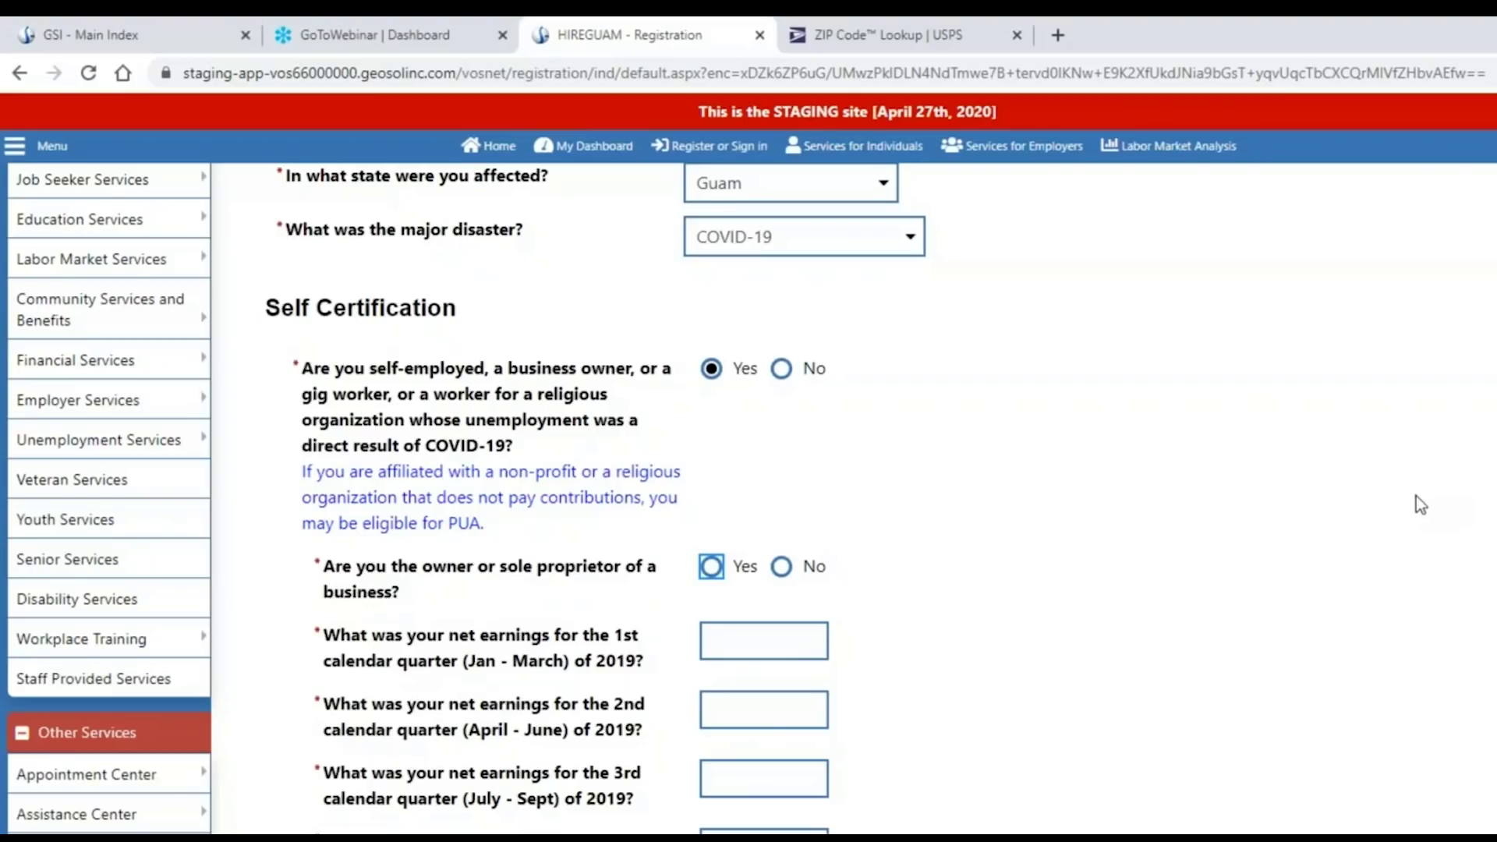
scroll(1415, 496, down, 2)
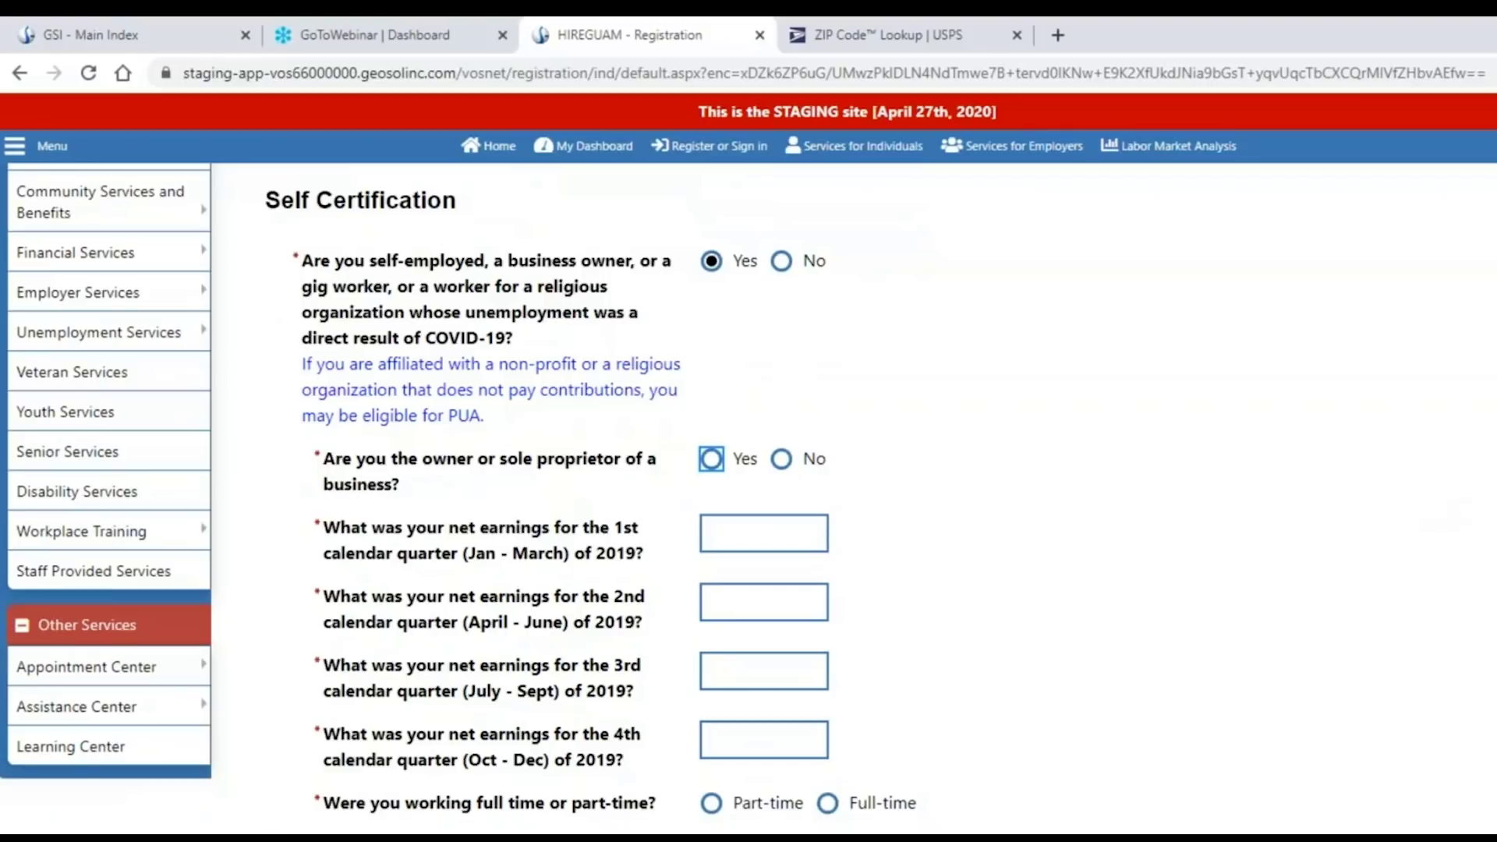
scroll(748, 499, down, 3)
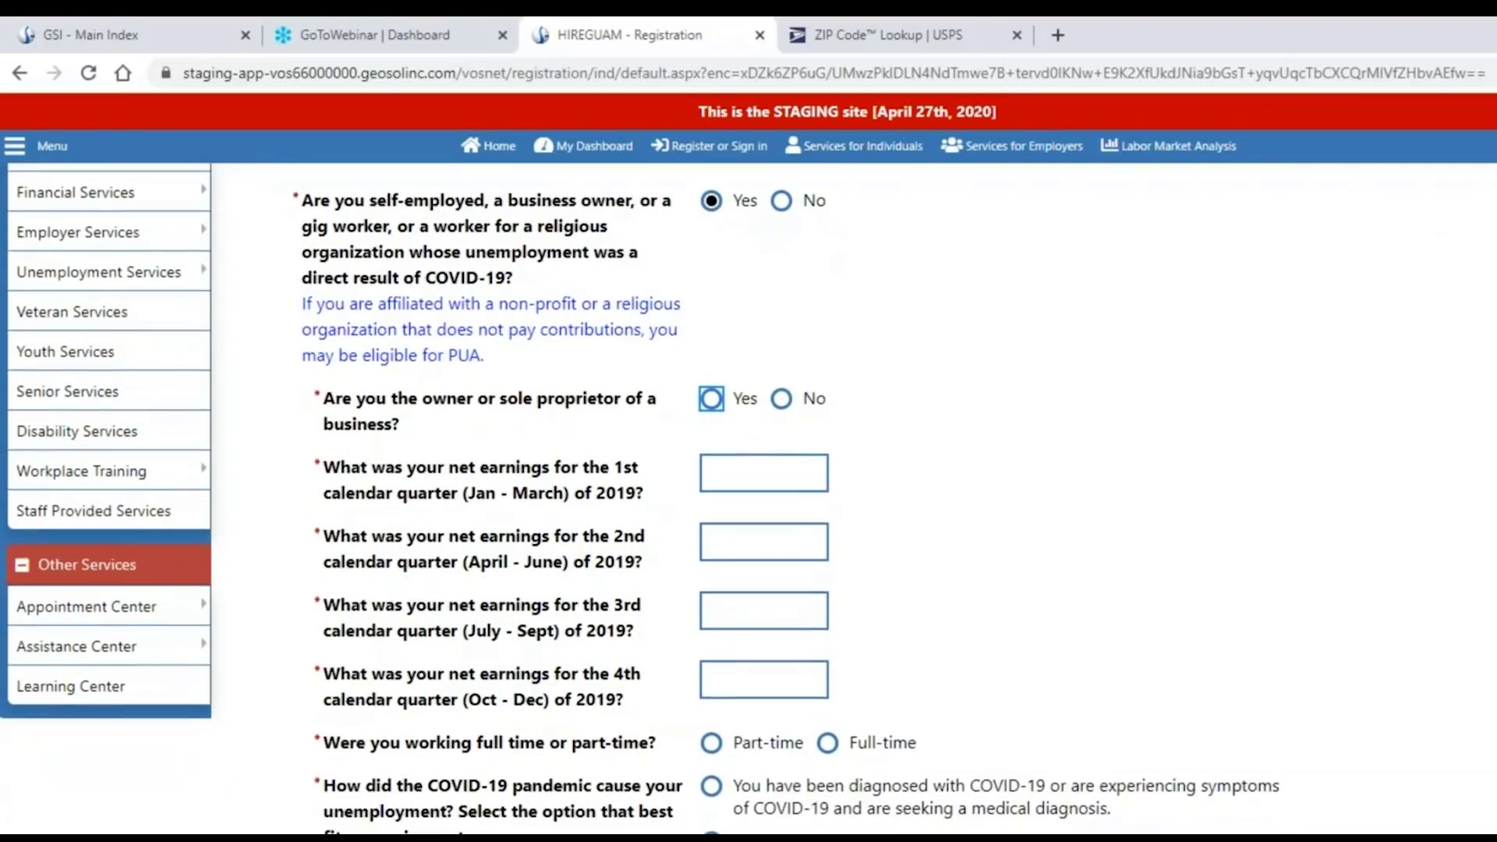
scroll(749, 498, down, 3)
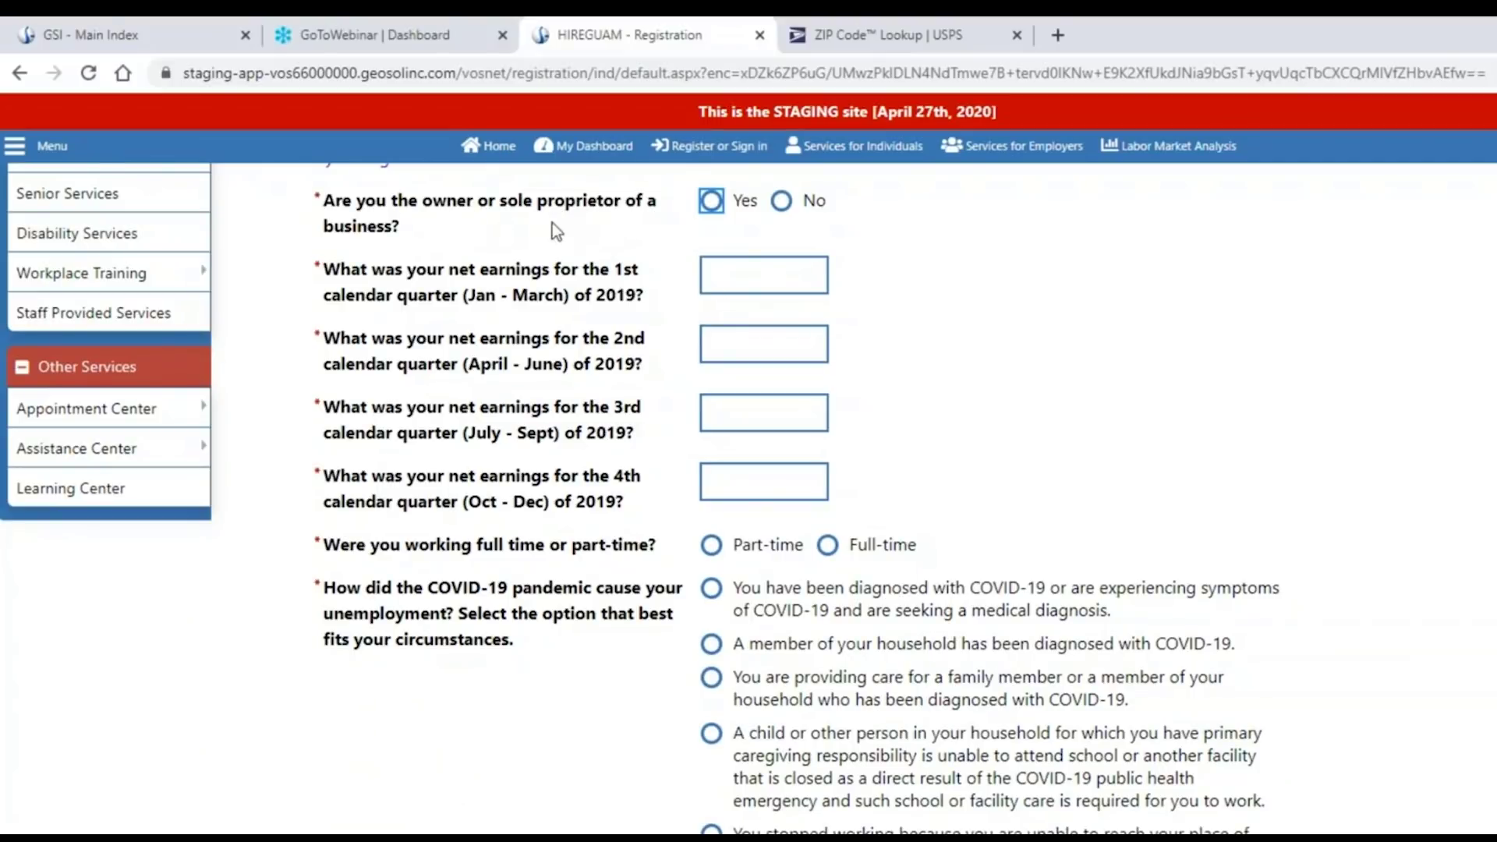
click(355, 275)
drag(356, 274, 624, 436)
click(1097, 390)
scroll(1068, 411, up, 3)
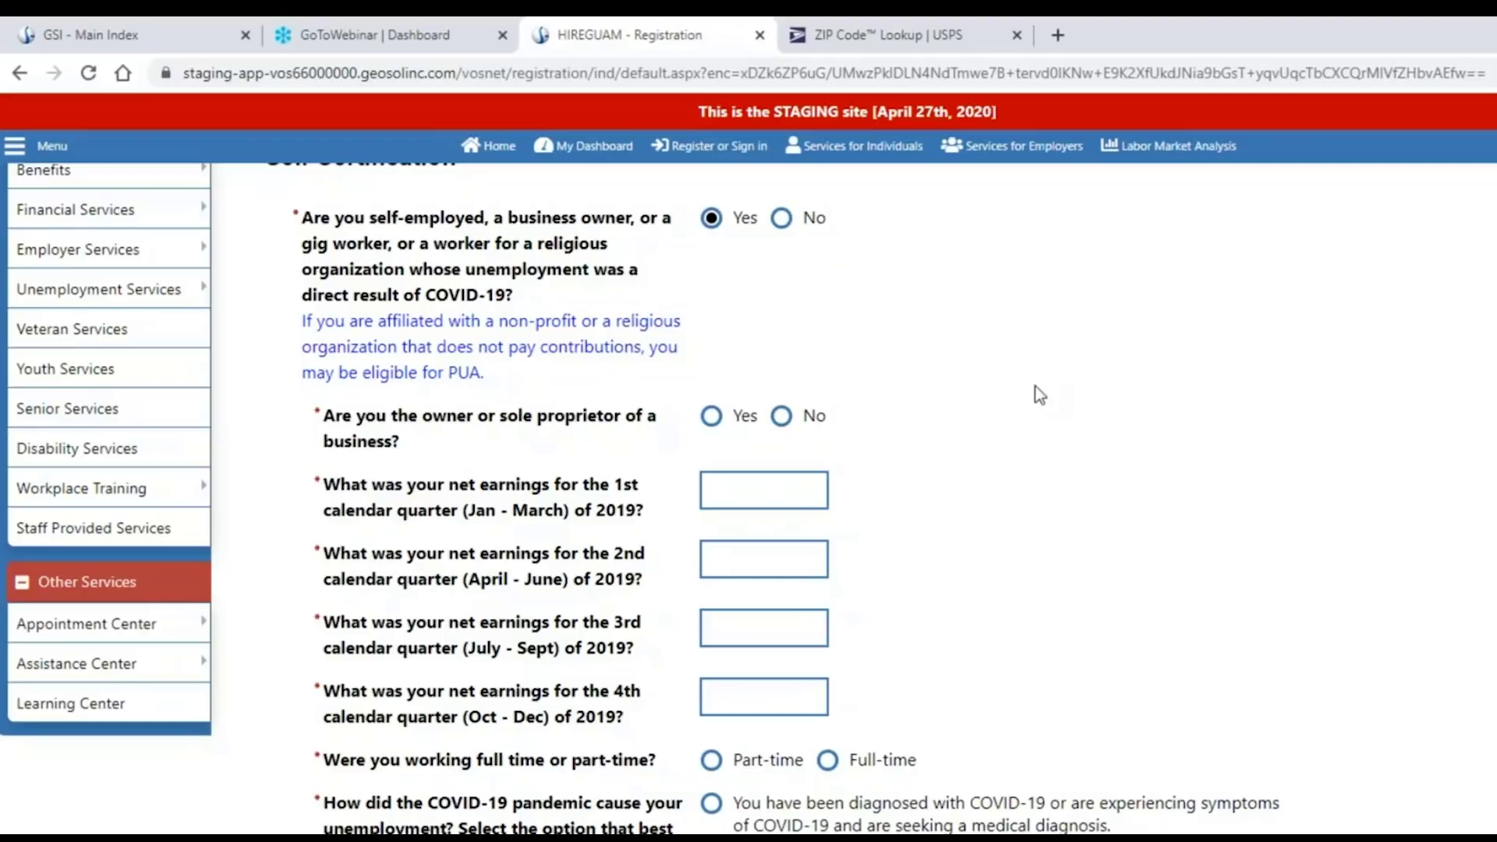
Switch the self-employed answer to No and answer No to the employer telework offer.
click(789, 226)
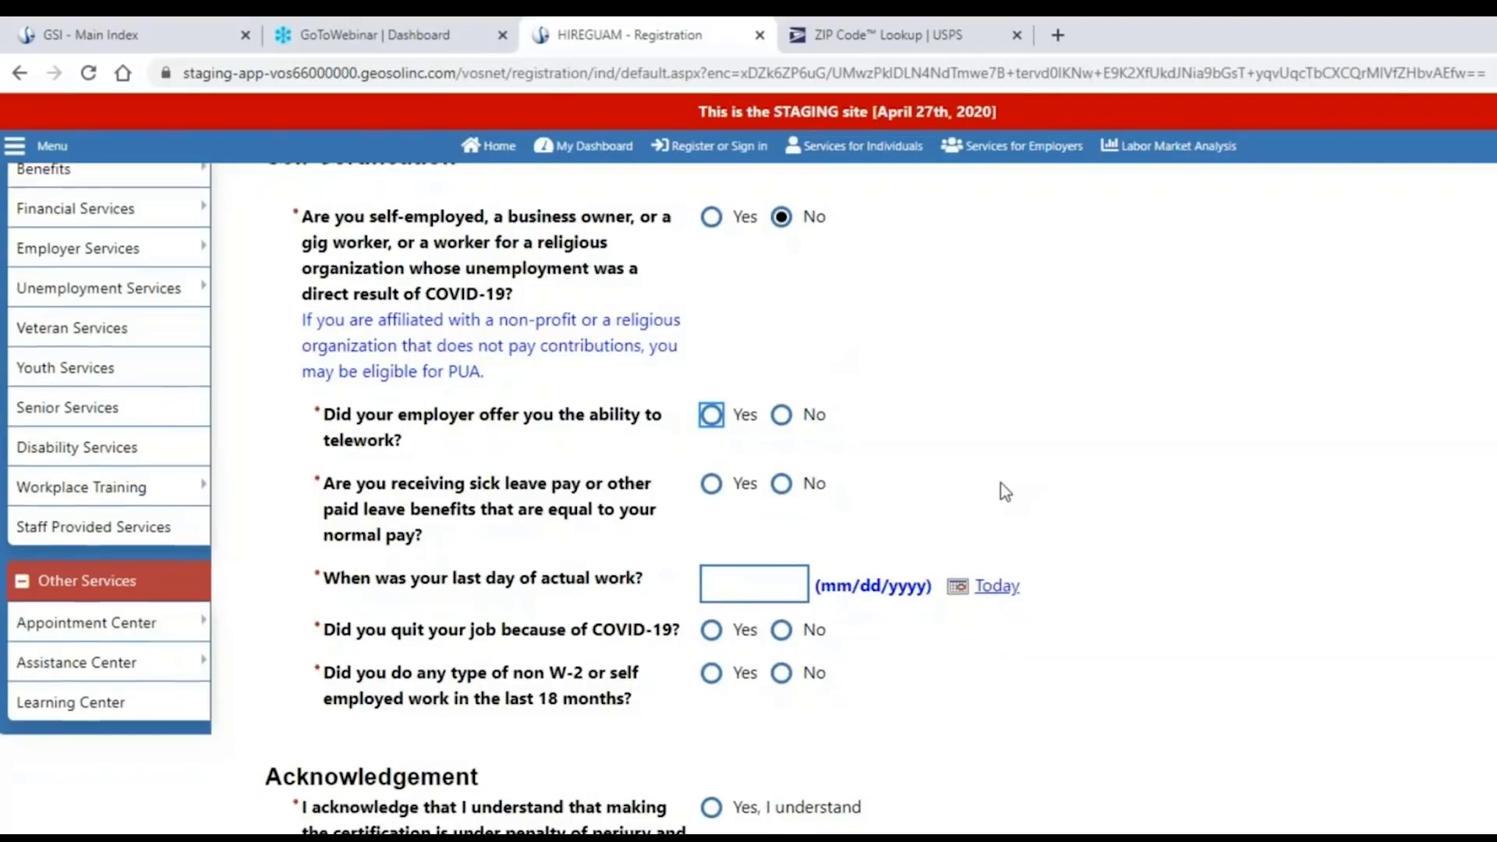
scroll(1000, 483, down, 1)
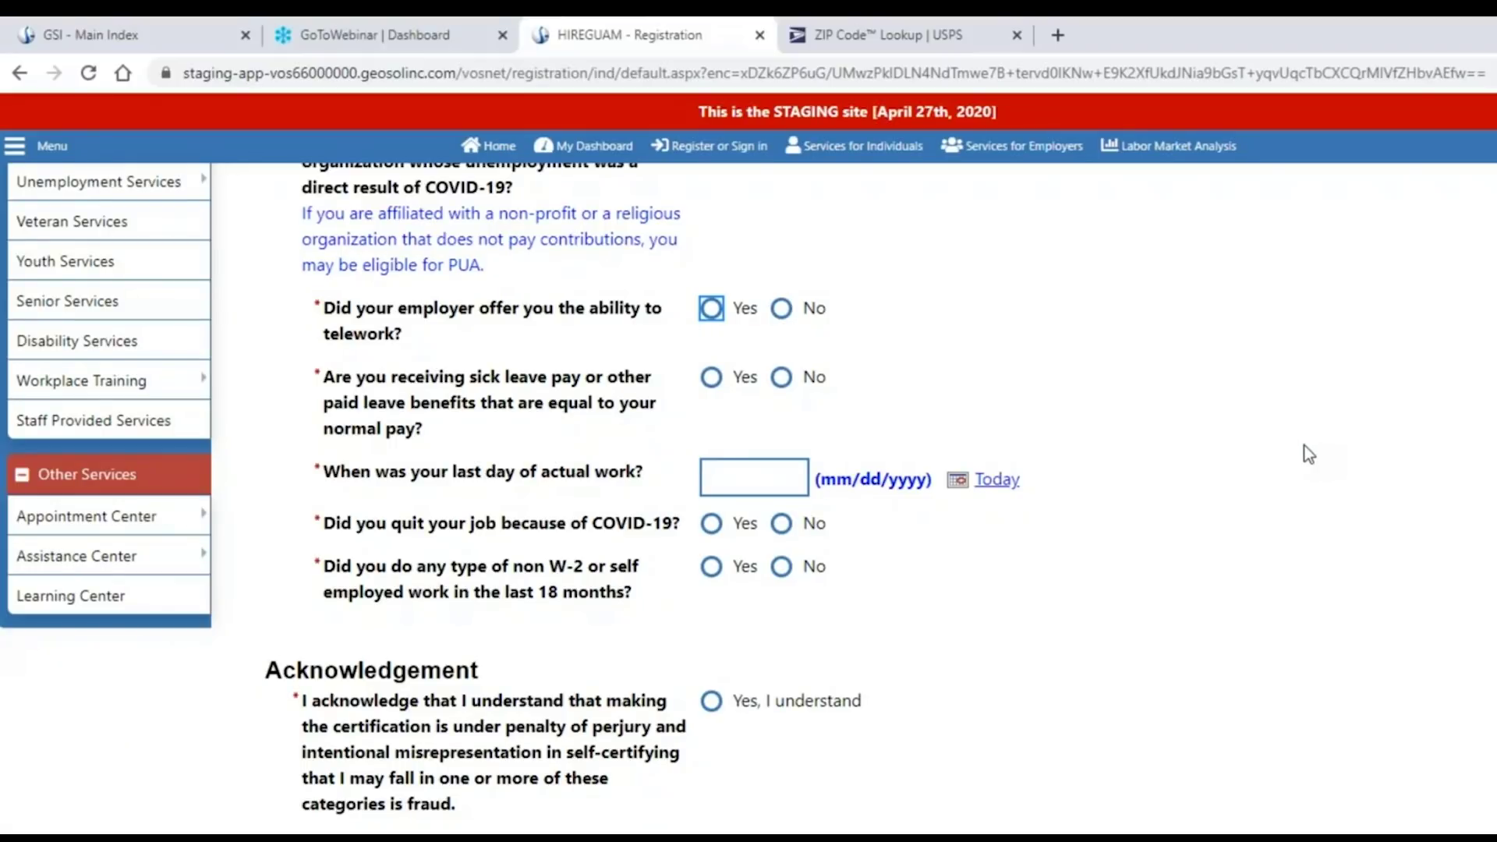
click(1328, 461)
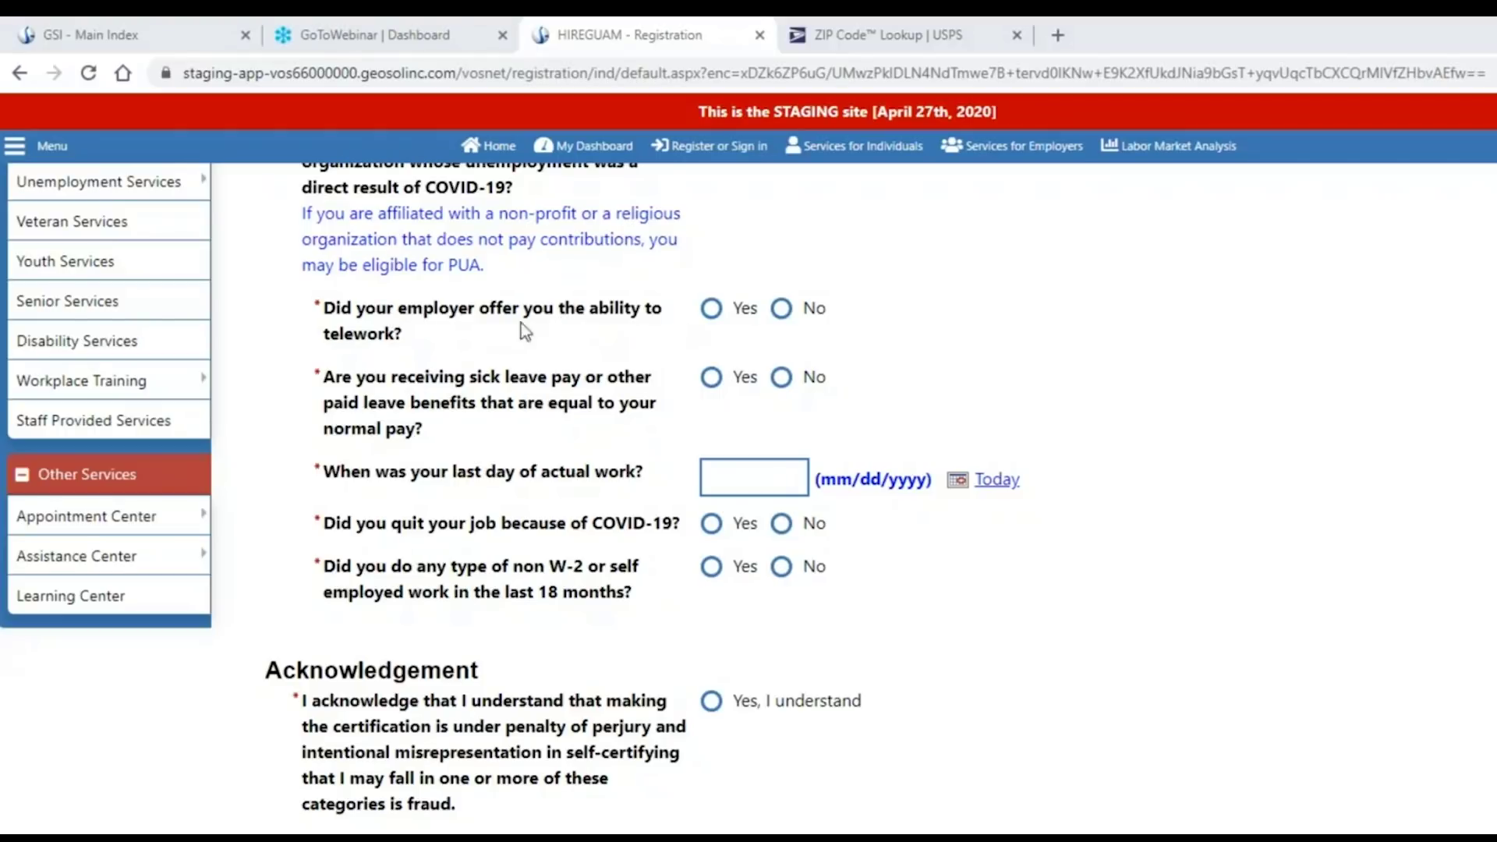
click(711, 307)
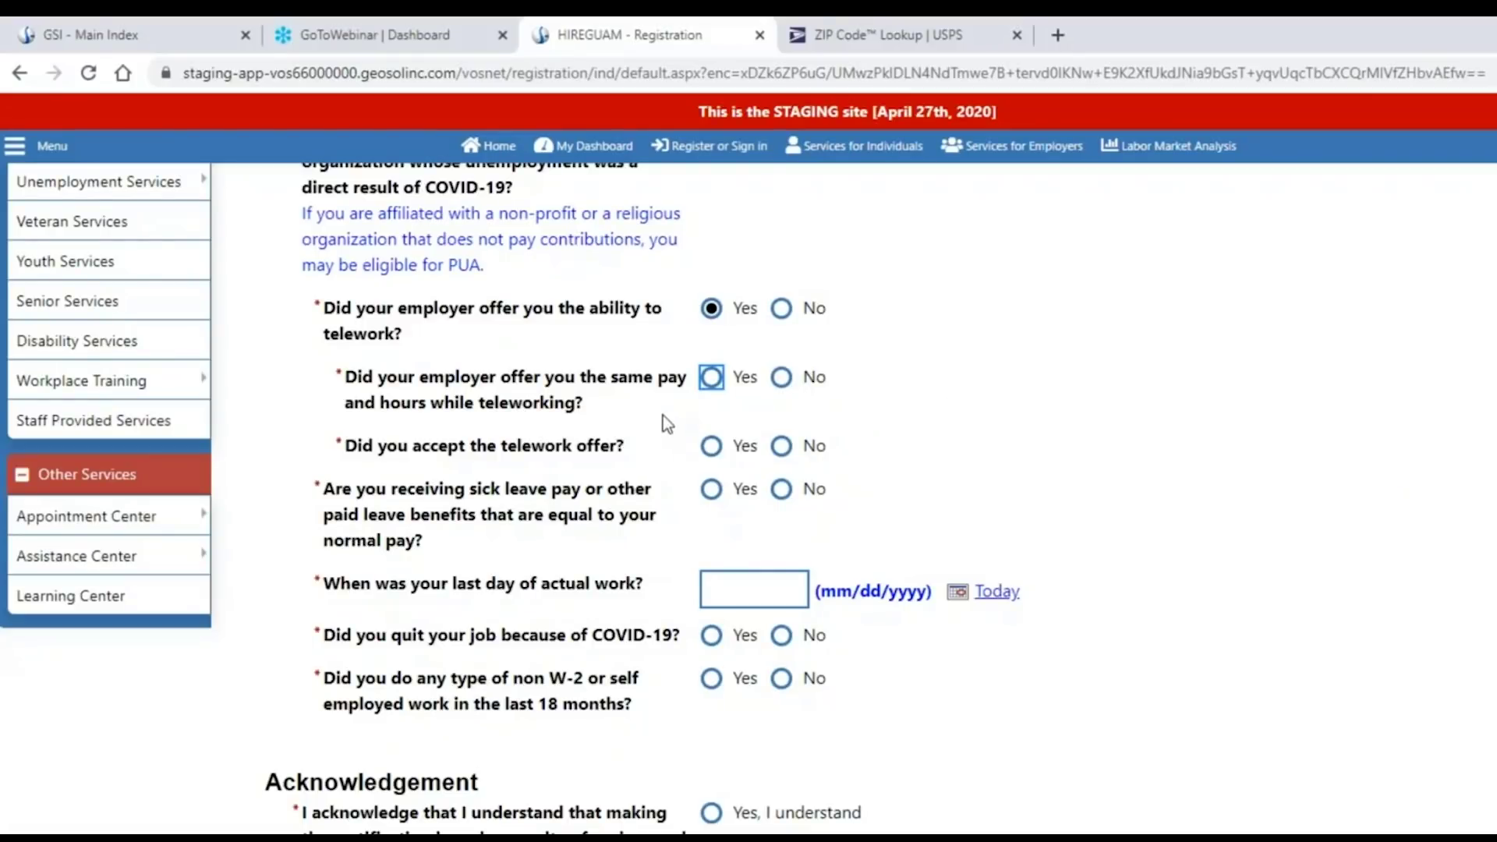
drag(354, 380, 550, 425)
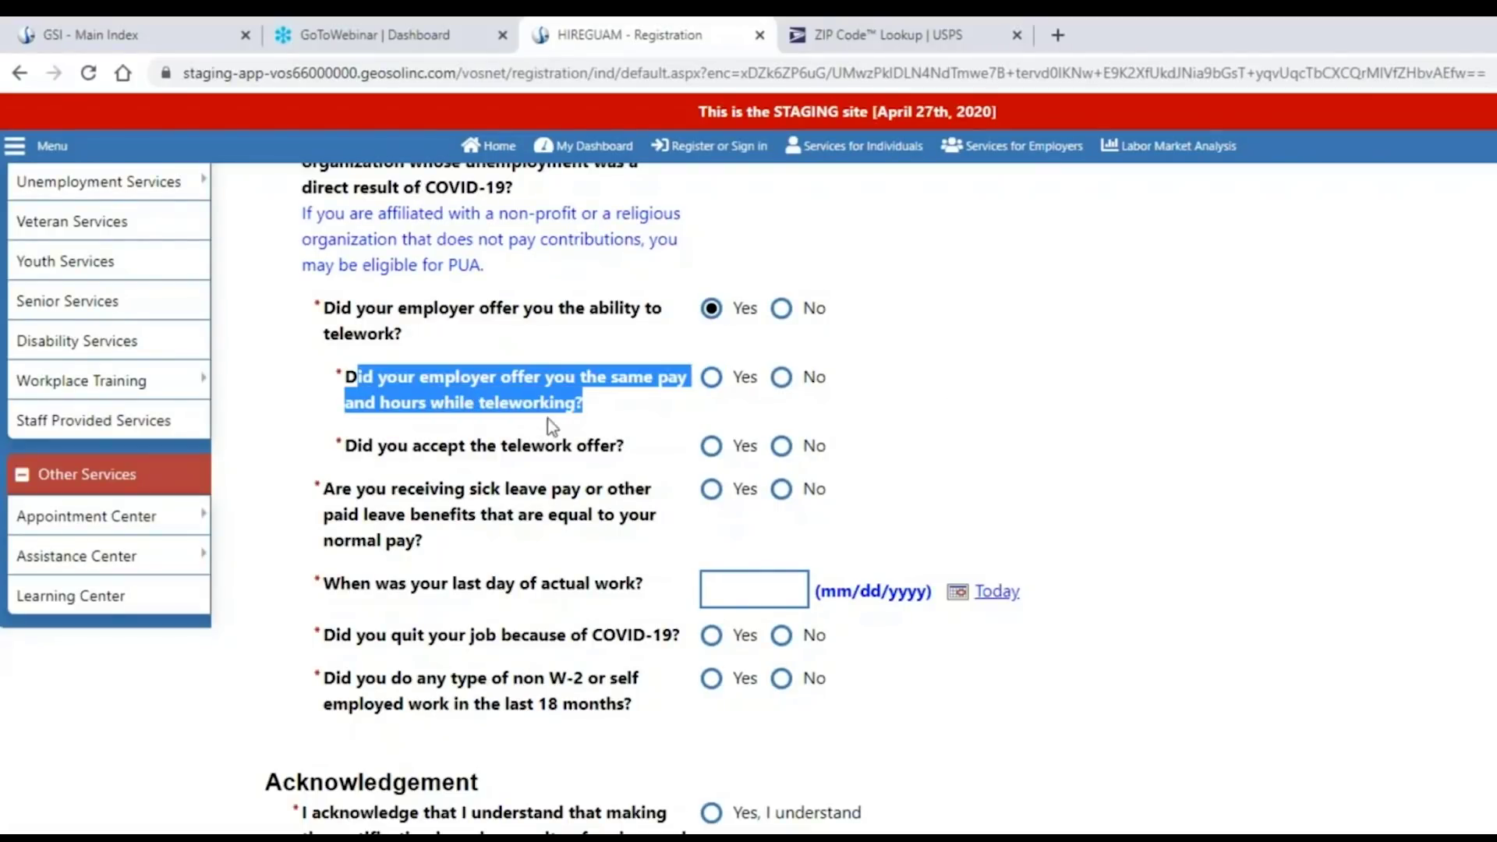
click(979, 454)
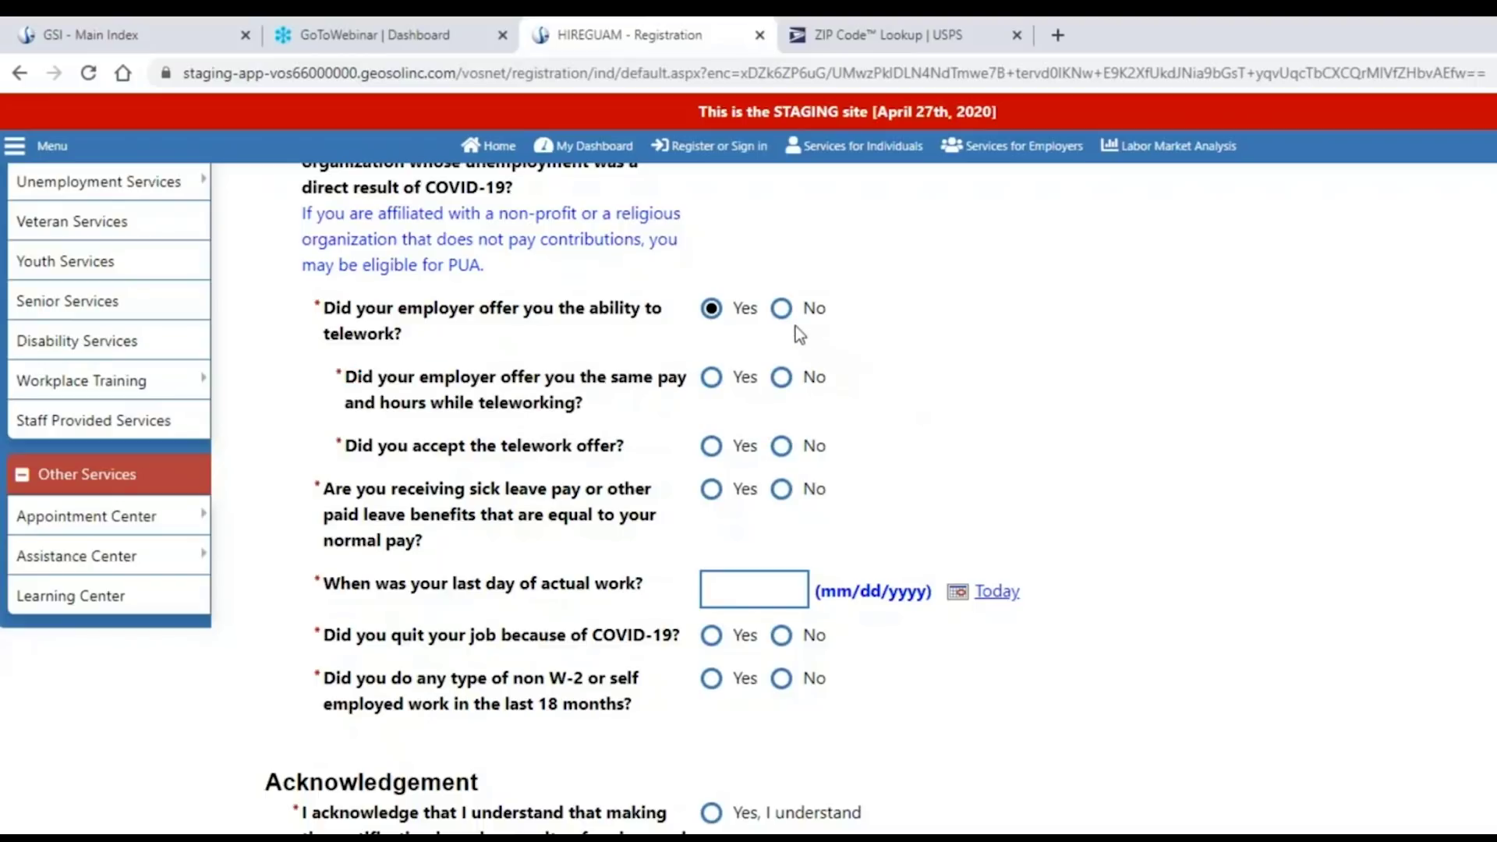
click(780, 312)
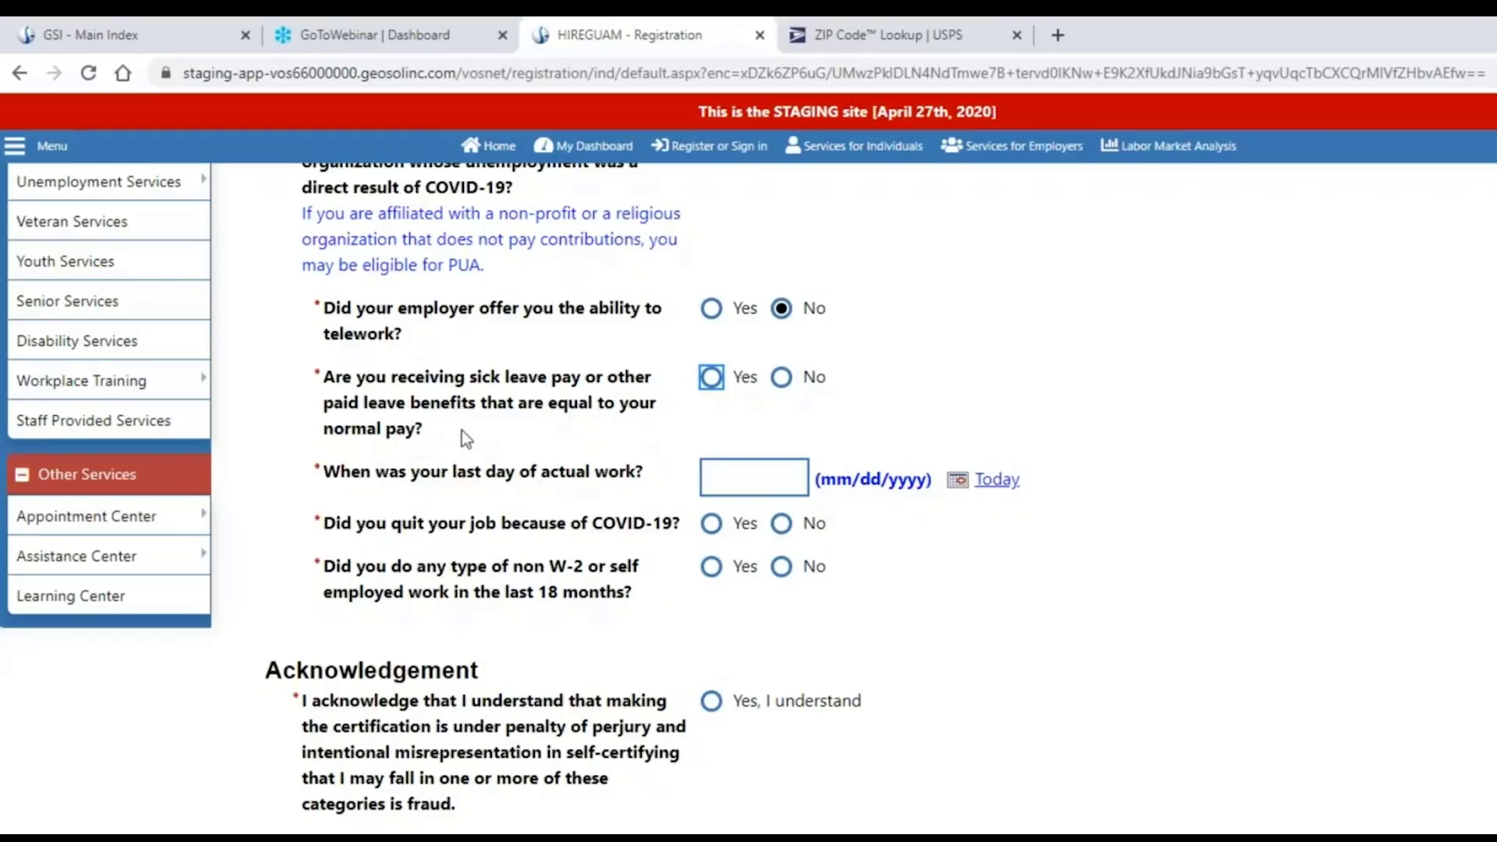
Answer No to receiving sick or paid leave equal to normal pay.
click(711, 378)
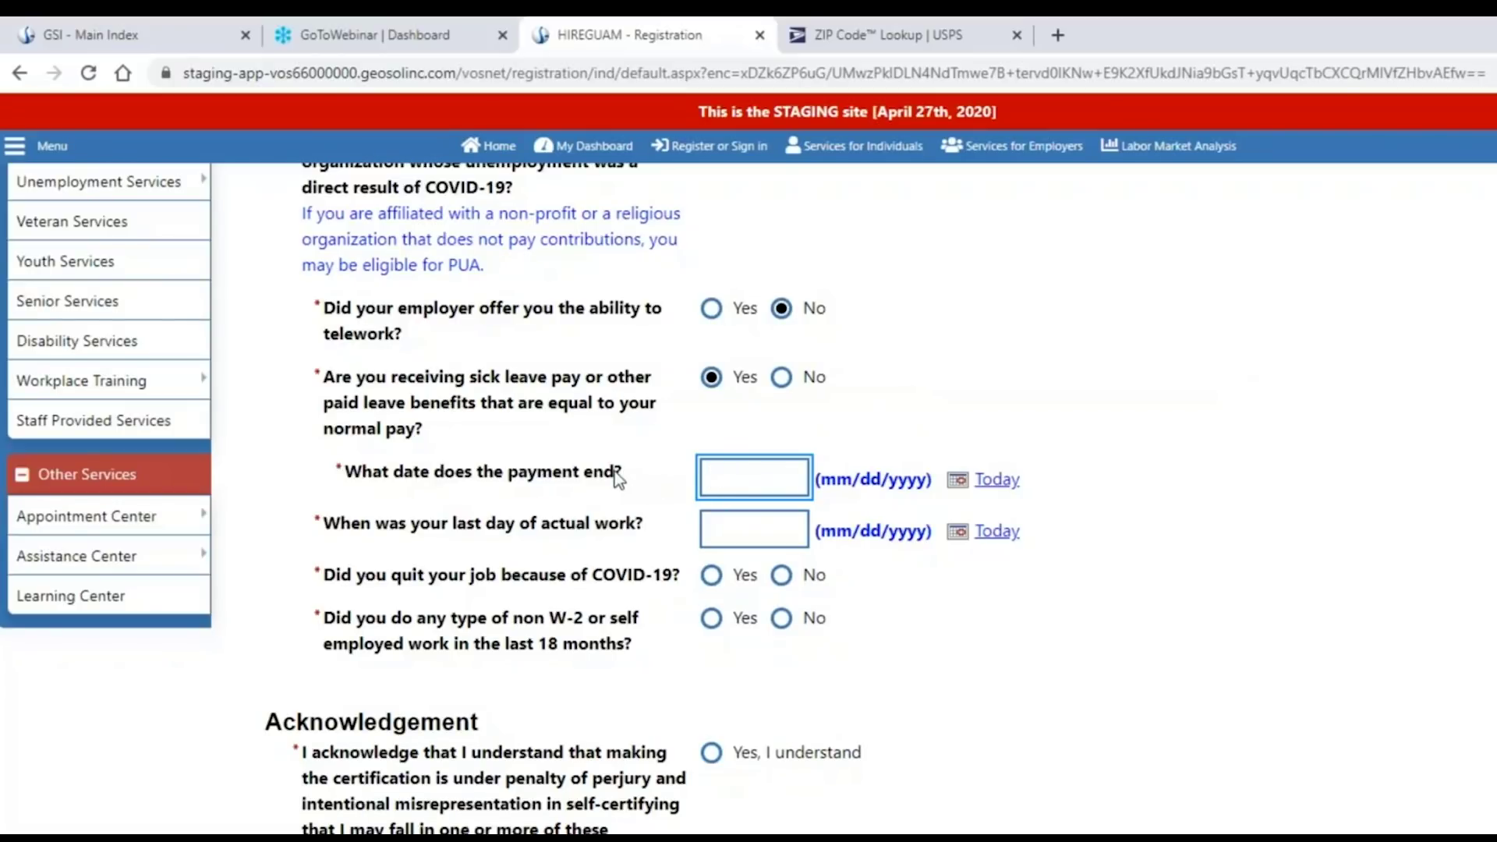
drag(614, 471, 378, 477)
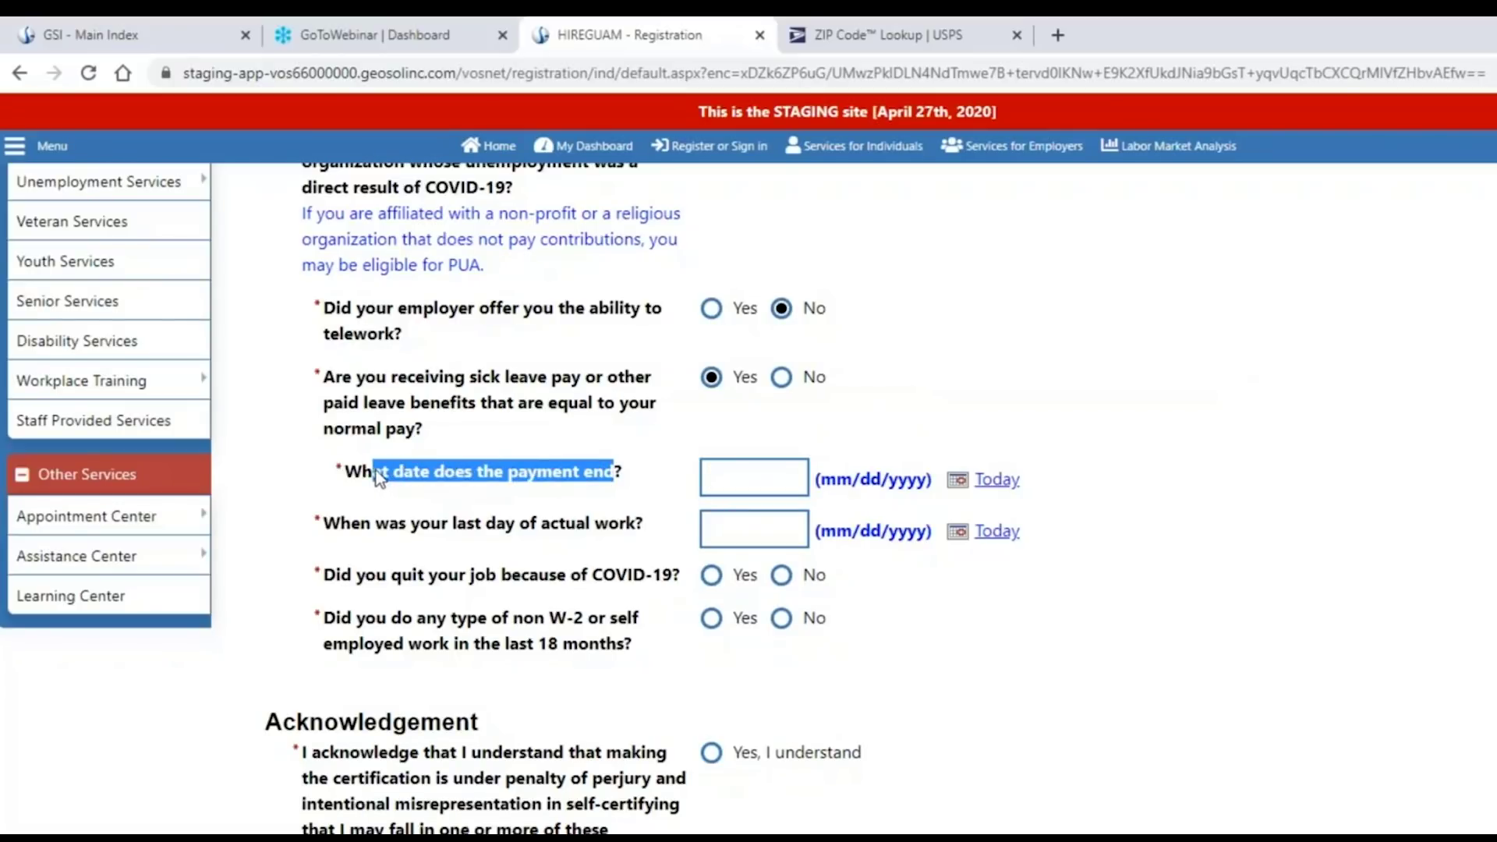
click(1216, 500)
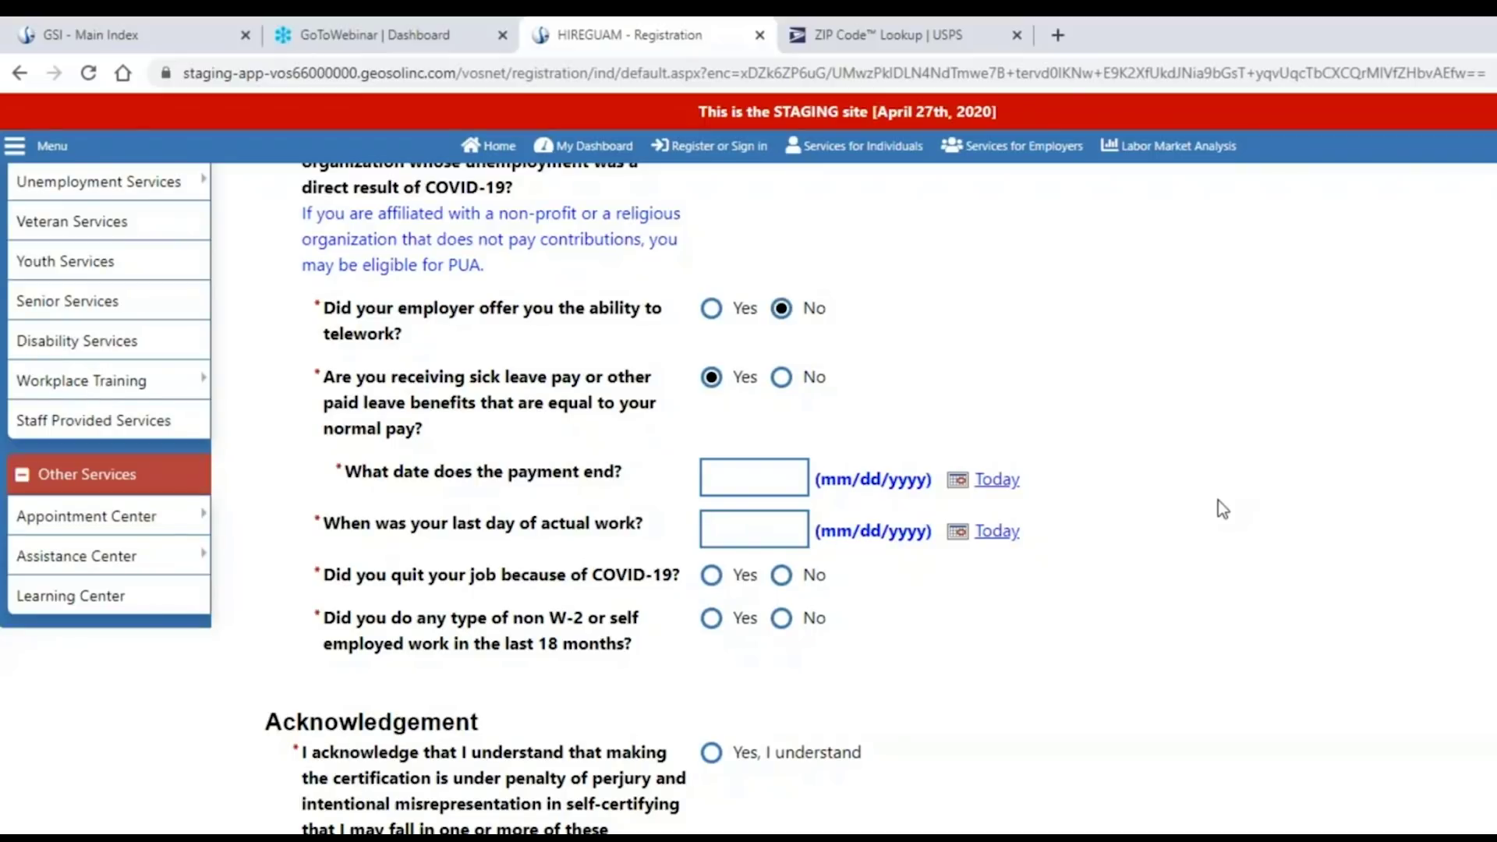
click(781, 376)
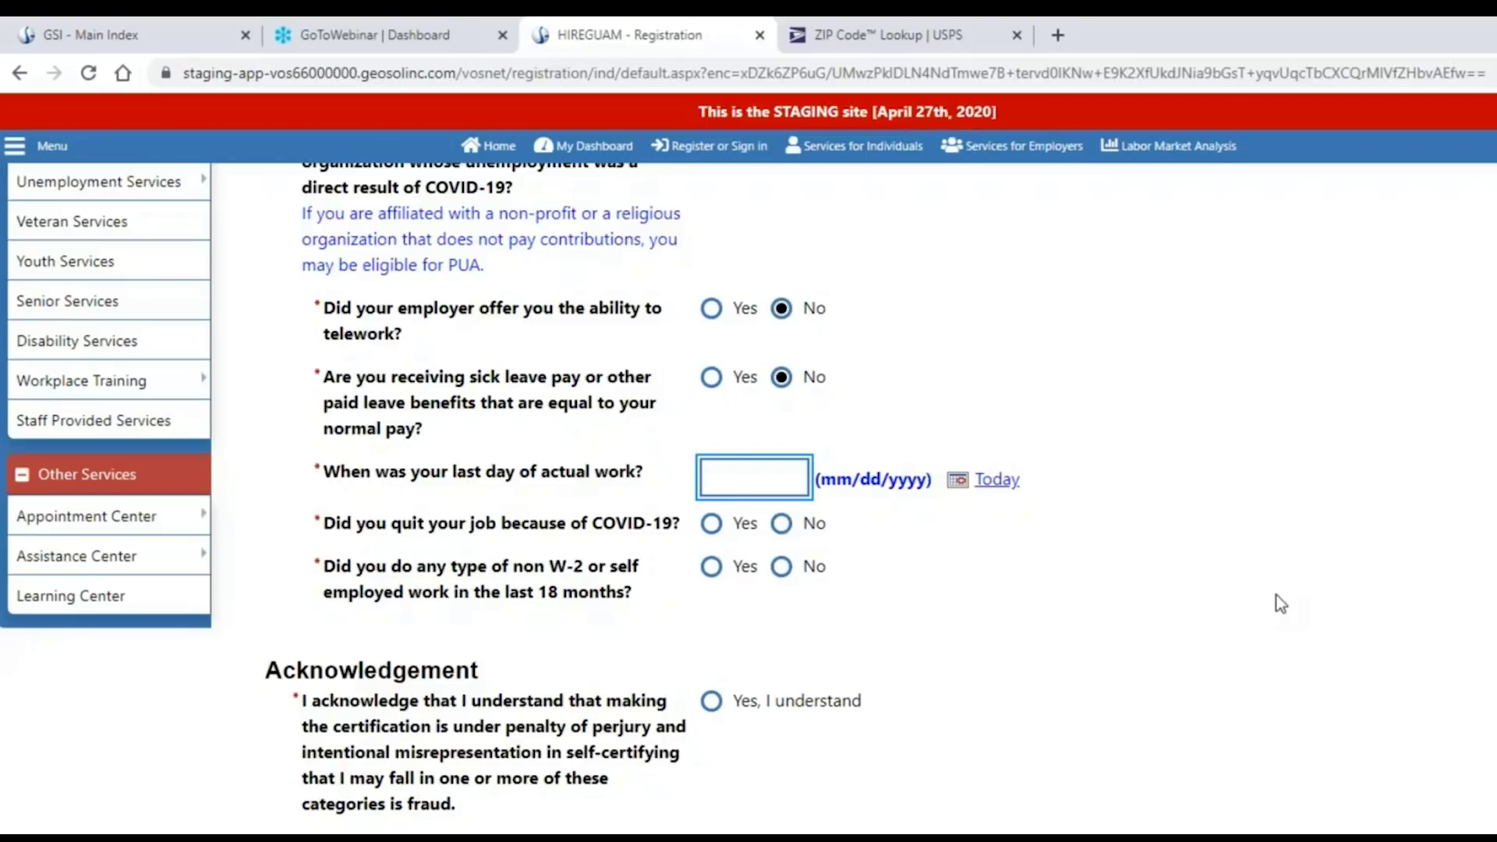
Enter 04/15/2020 as the last day of work and answer No to quitting due to COVID-19.
text(04/15/2020)
click(1281, 601)
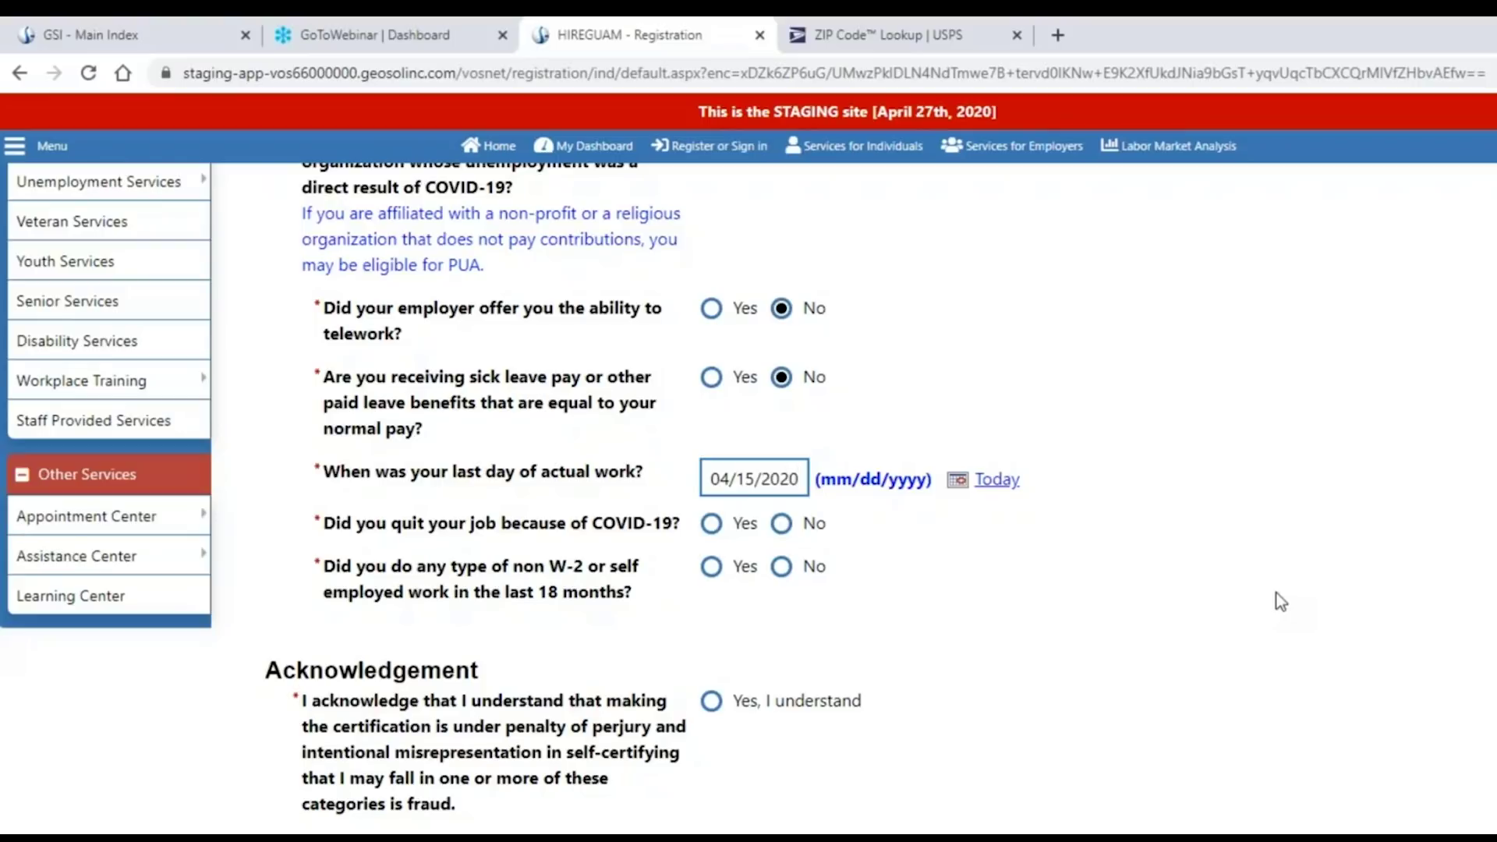
scroll(1239, 600, down, 1)
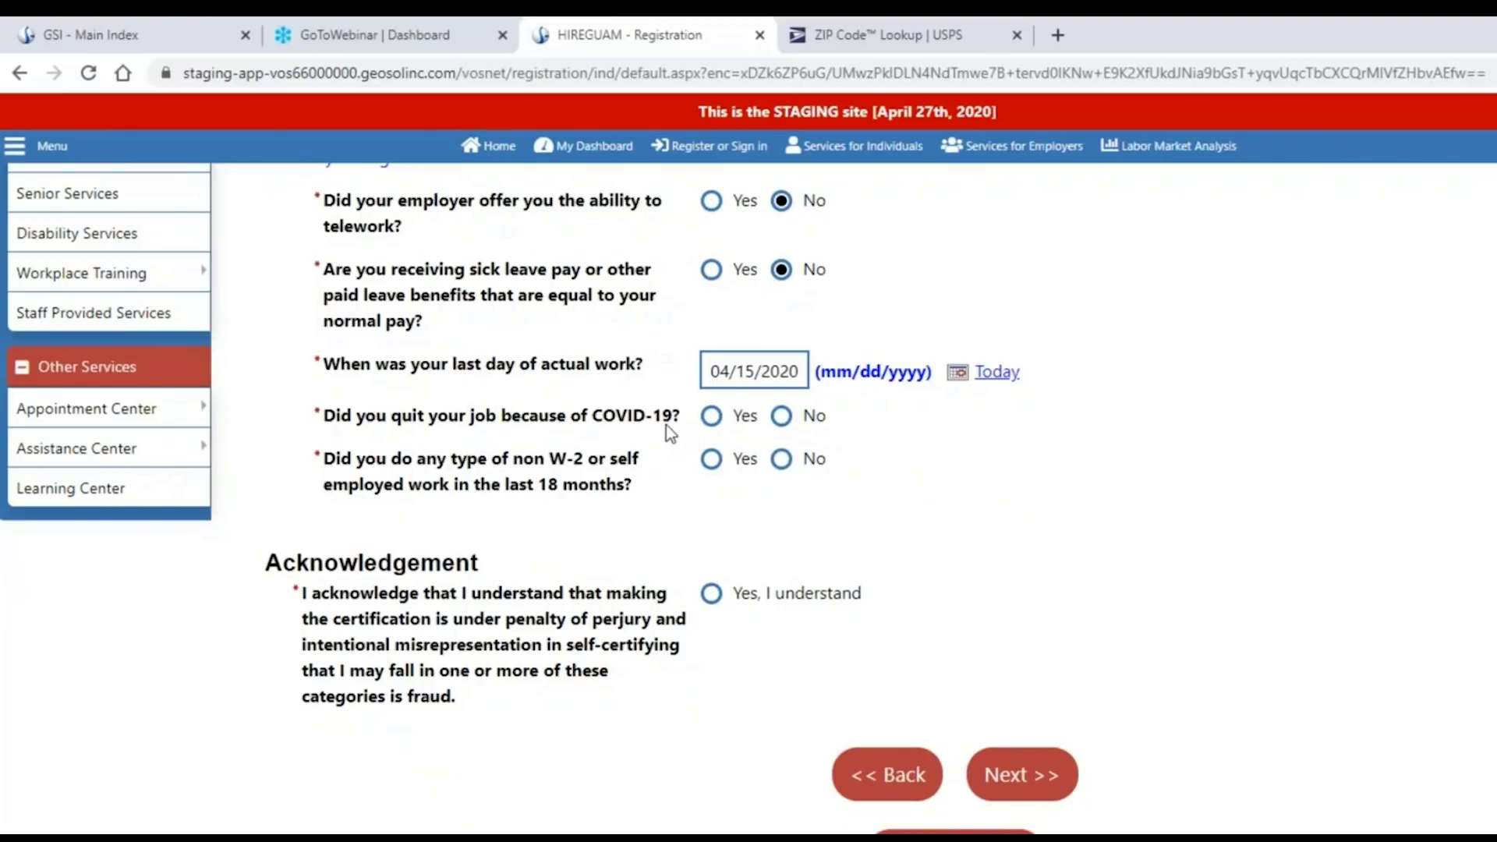
click(782, 421)
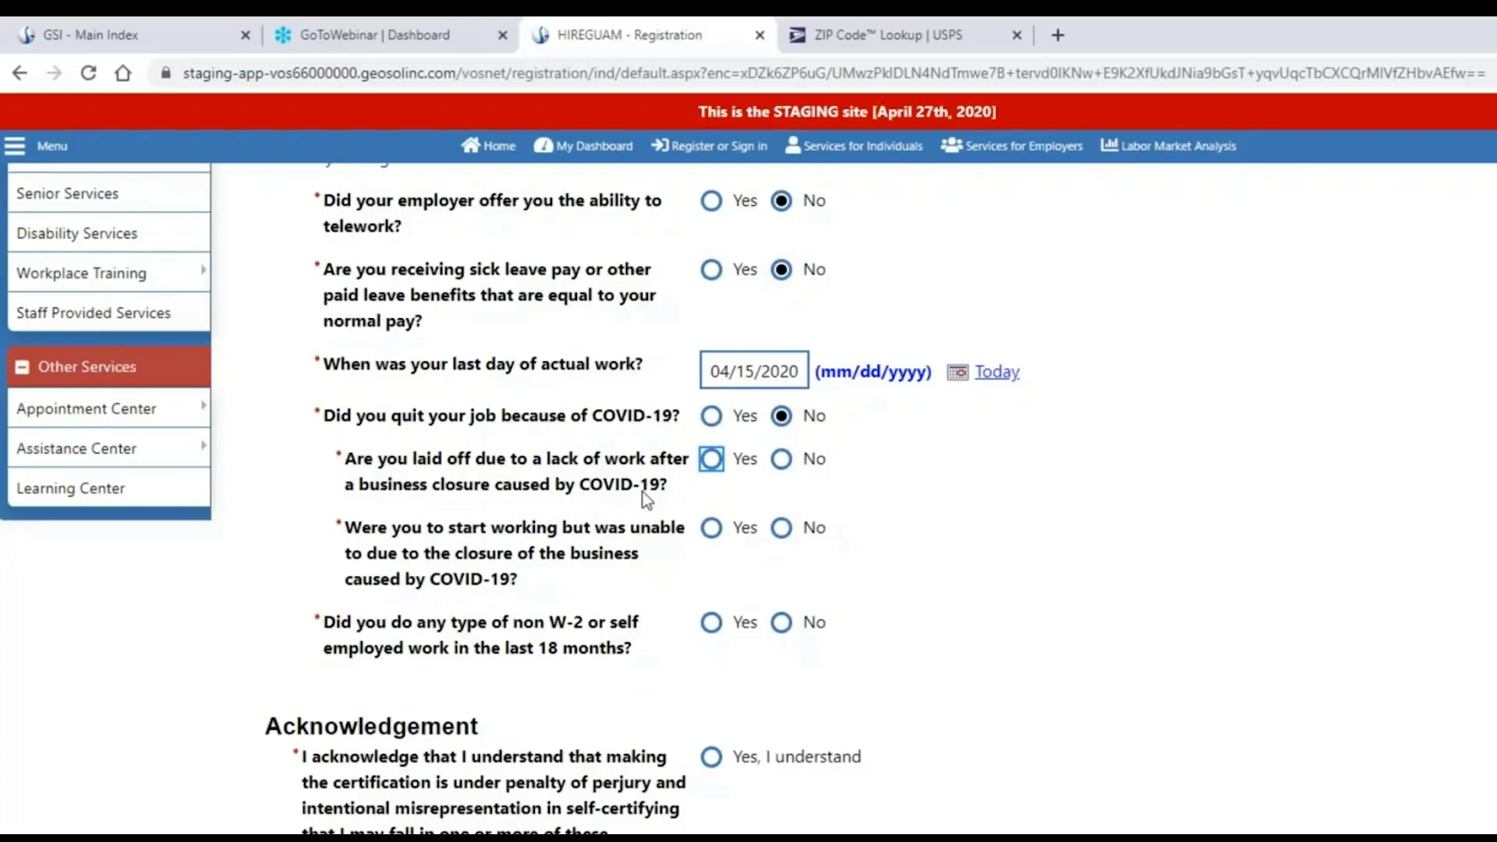
Answer Yes to being laid off, No to an expected return date, and No to starting work.
click(711, 460)
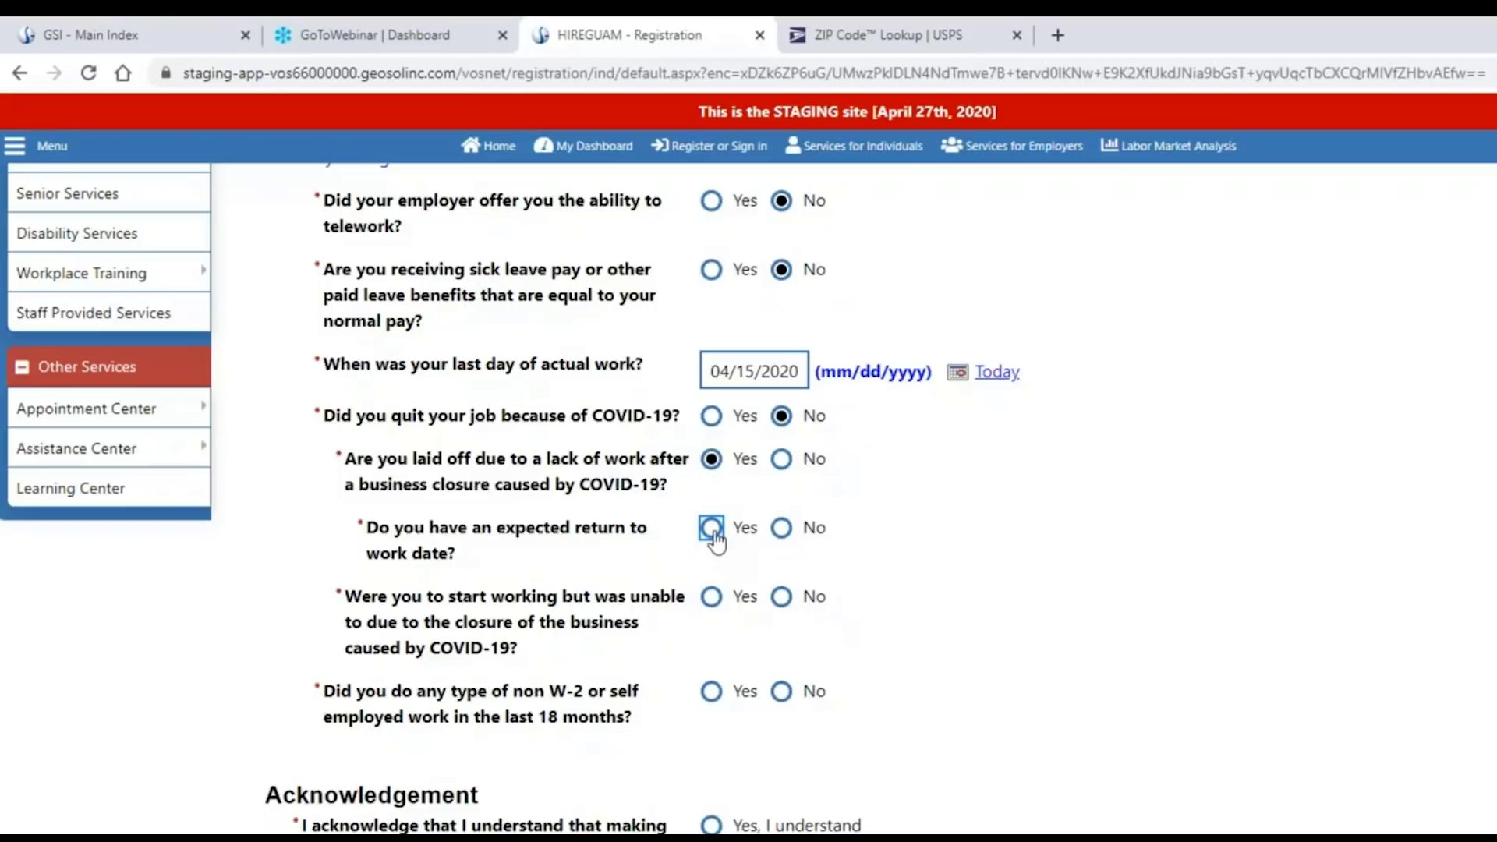
click(711, 531)
click(783, 530)
click(781, 598)
scroll(934, 621, down, 3)
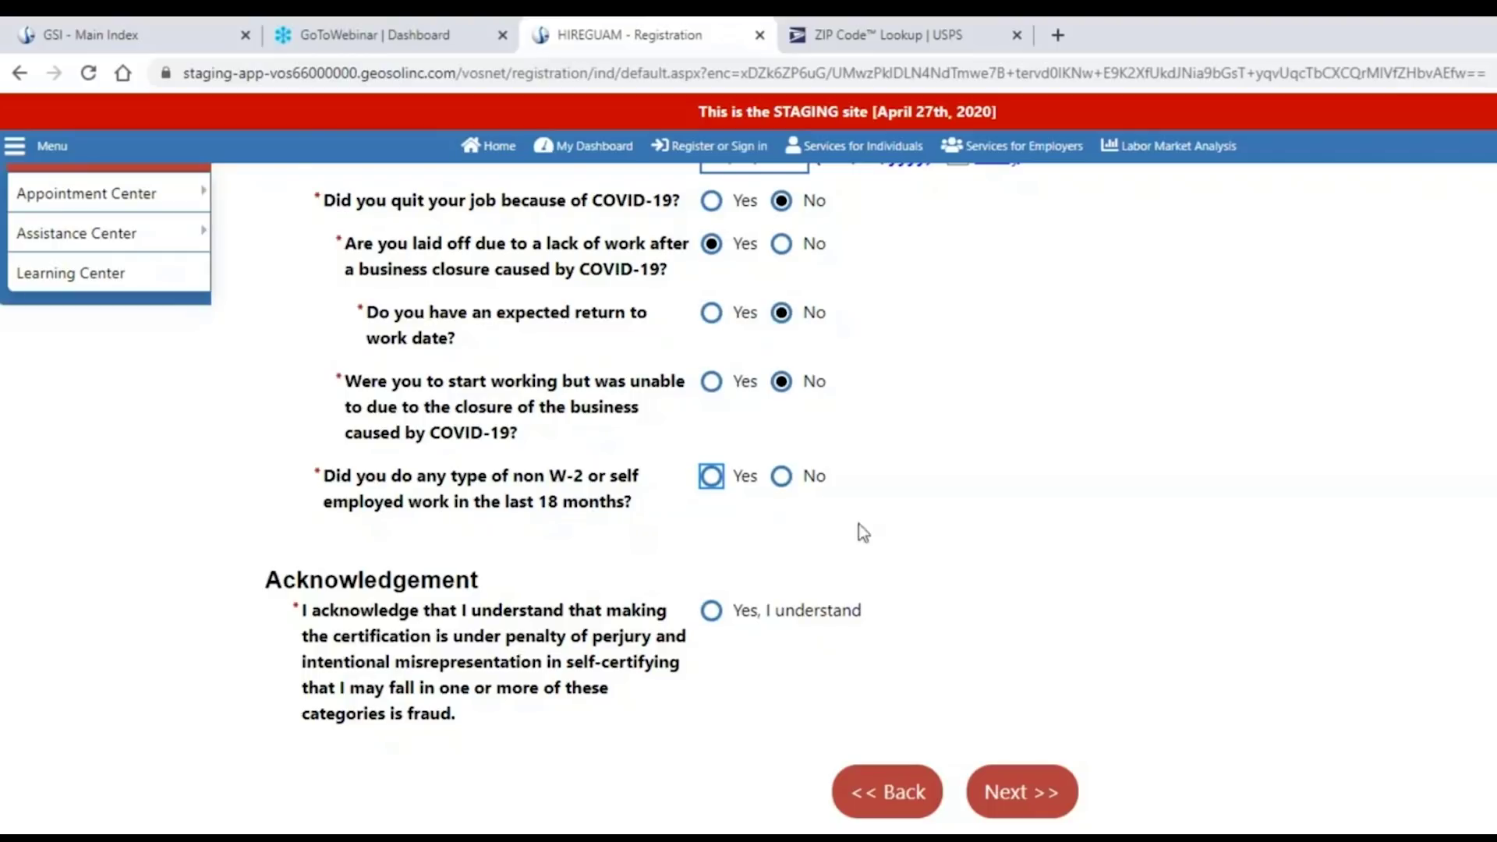
scroll(873, 522, up, 2)
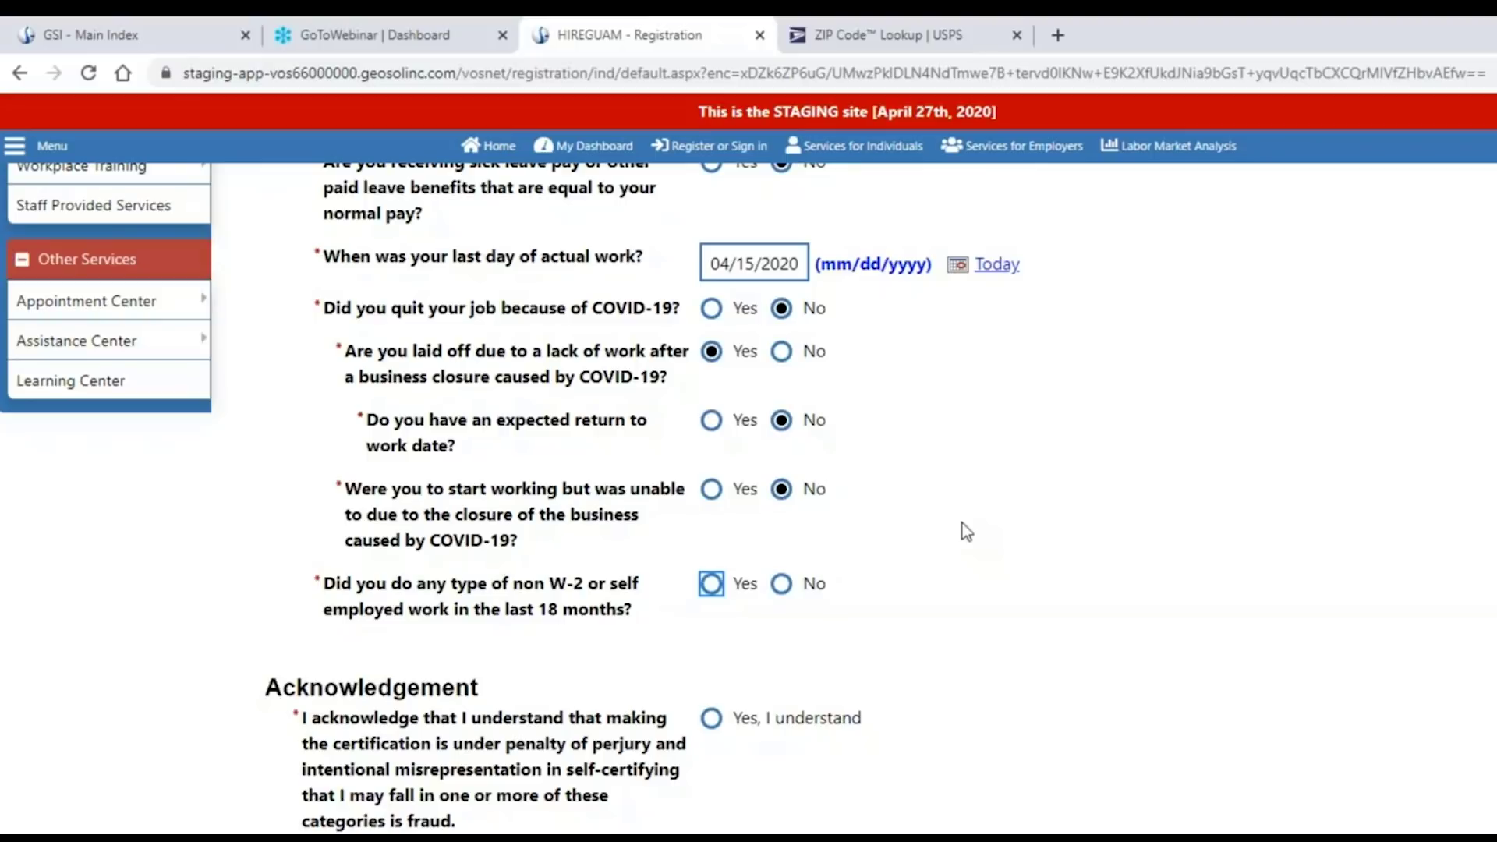
Answer No to non-W-2 work, accept the perjury and fraud acknowledgement, and continue.
click(781, 584)
click(1126, 557)
scroll(1246, 677, down, 1)
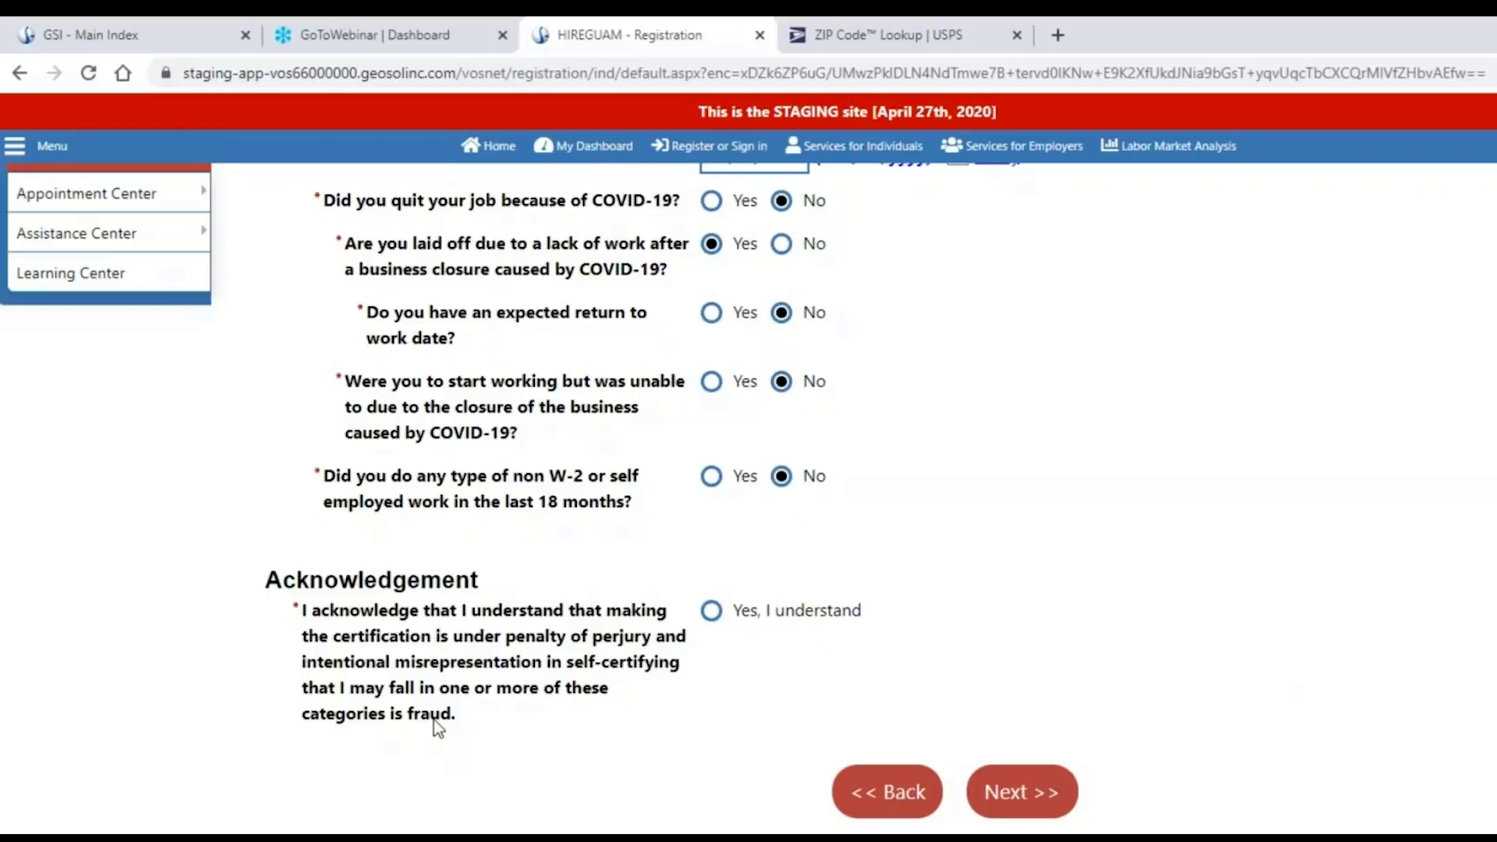
click(710, 612)
click(1020, 795)
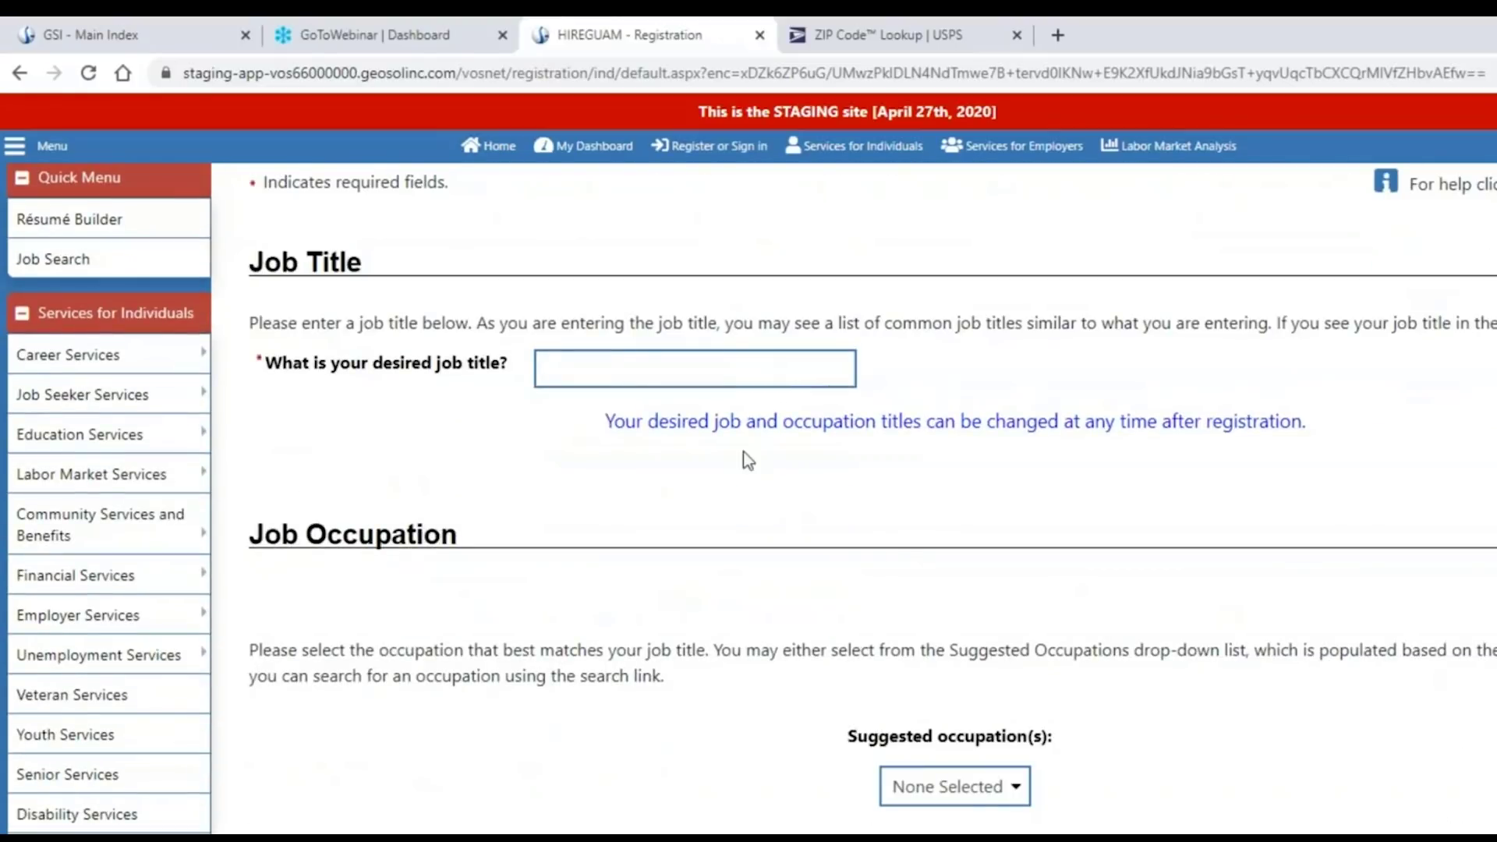
Enter 'cosmetolo' and pick Cosmetologist from the suggestions as the desired job title.
click(633, 366)
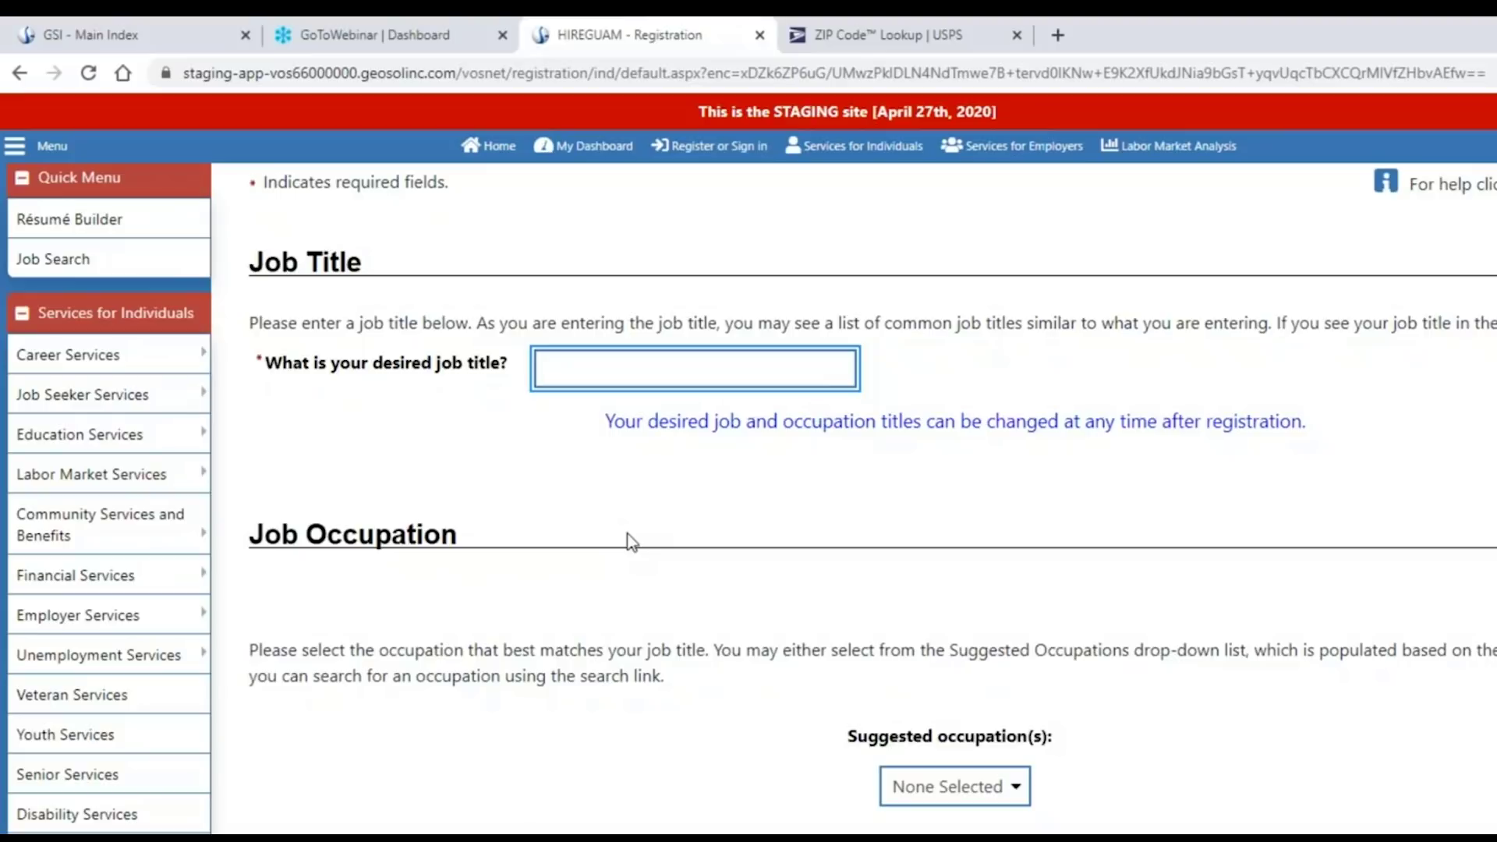
text(cosmetol)
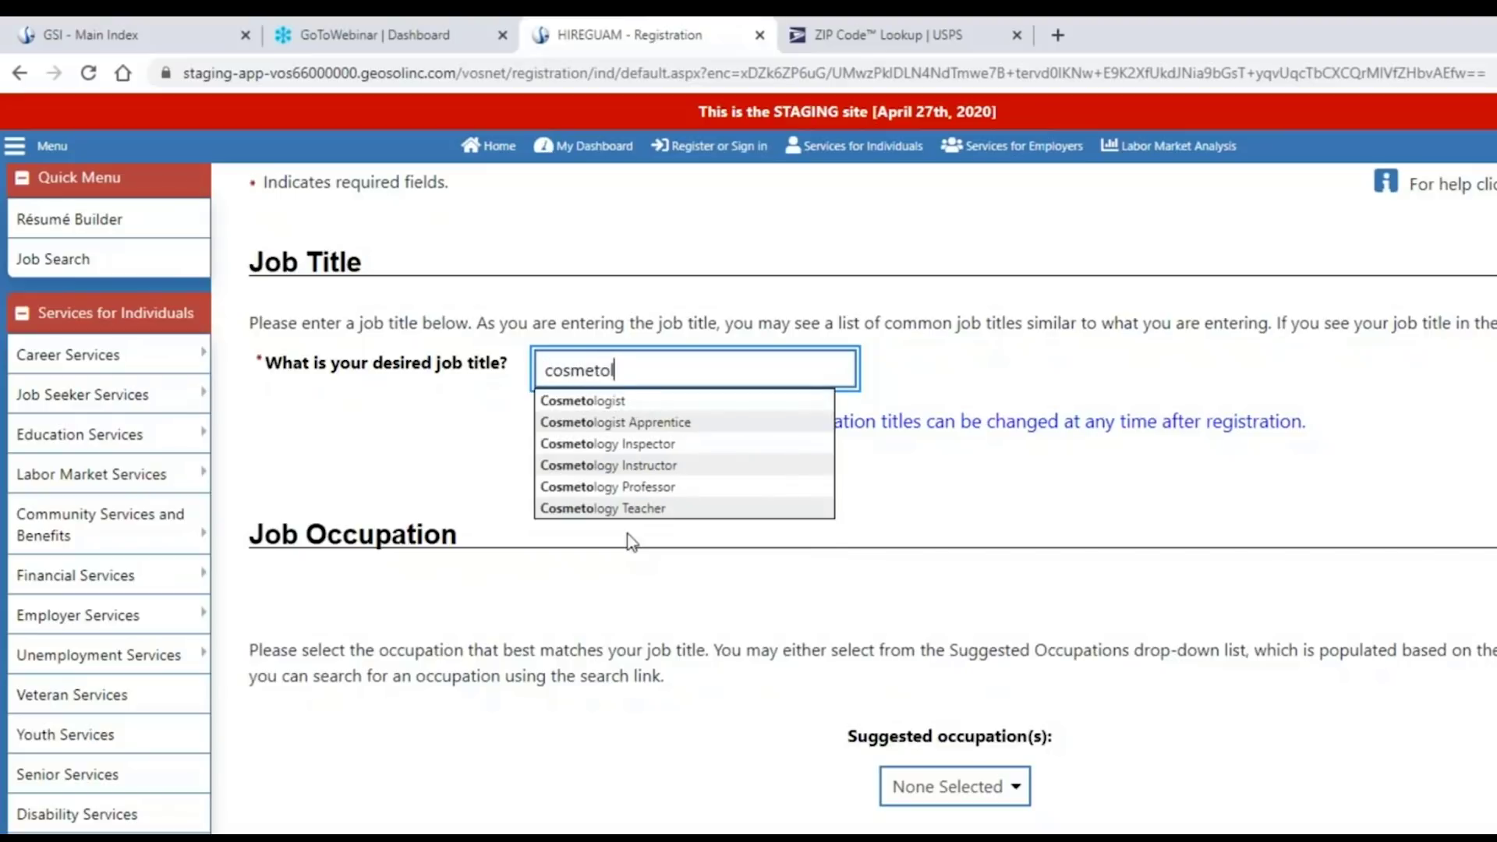
text(o)
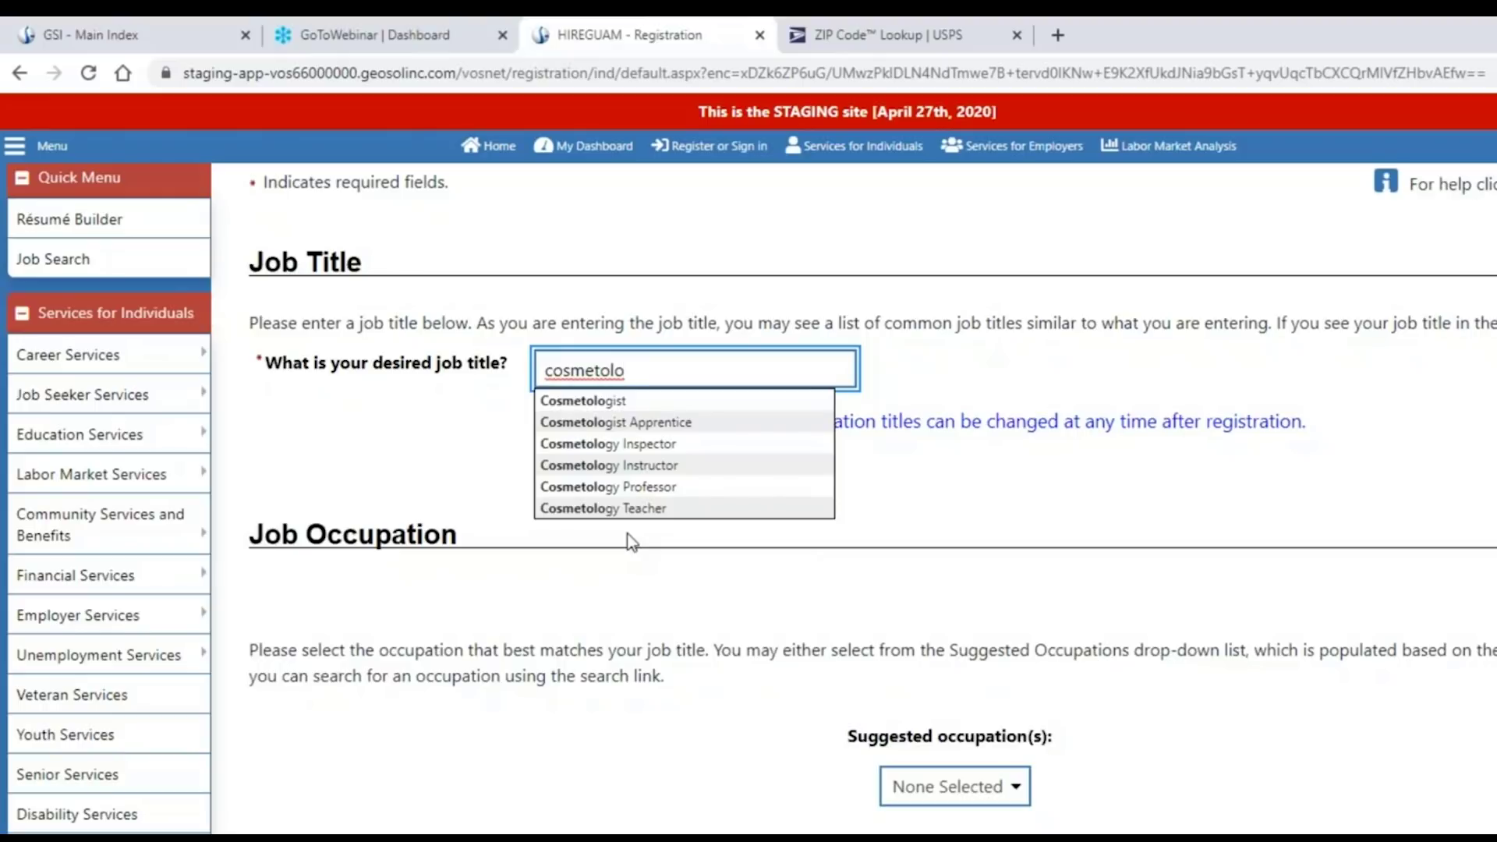
click(612, 400)
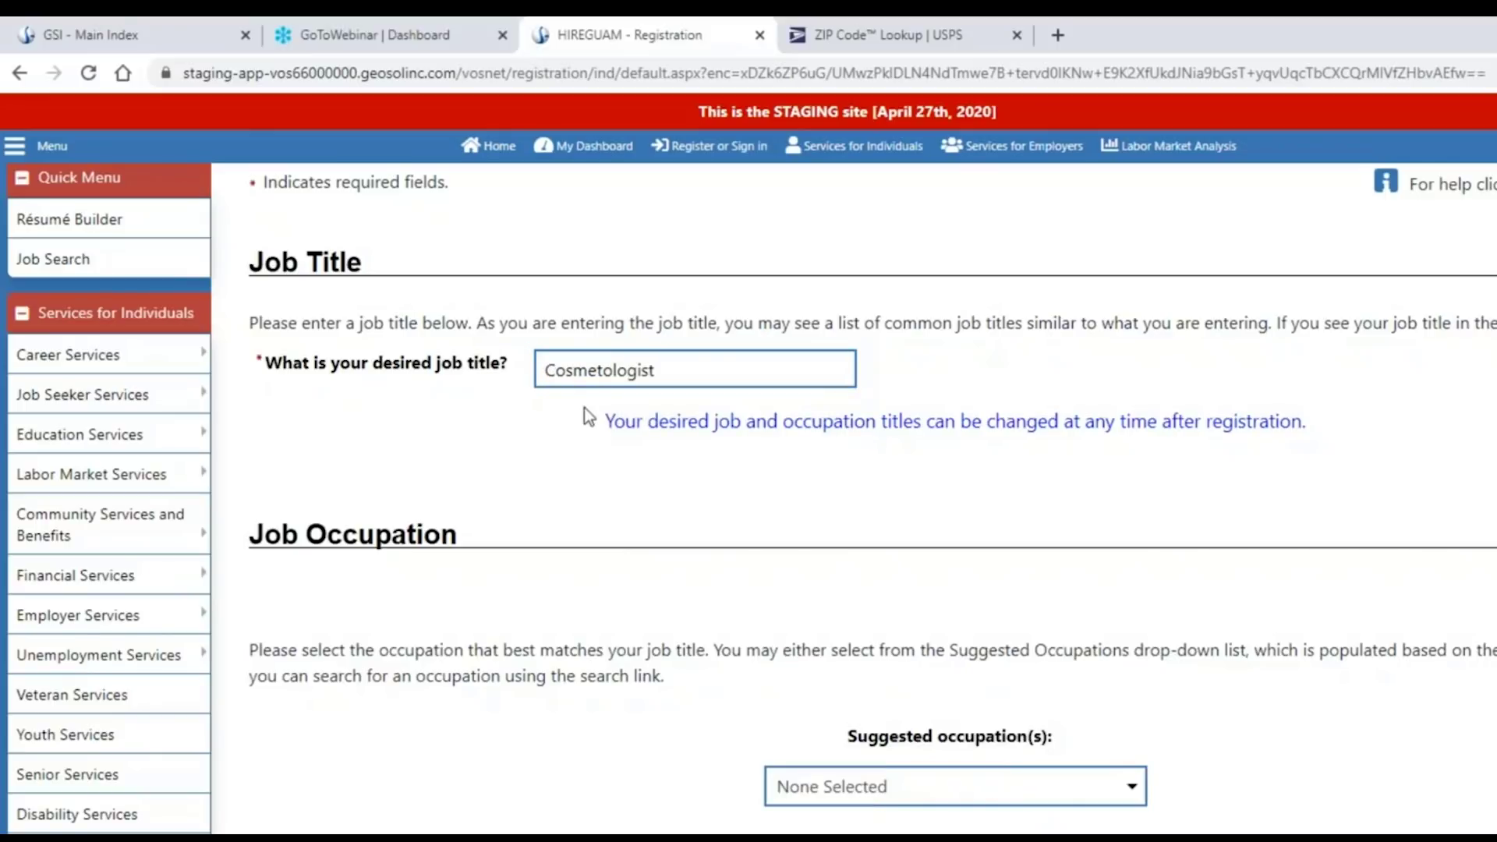
scroll(554, 387, down, 2)
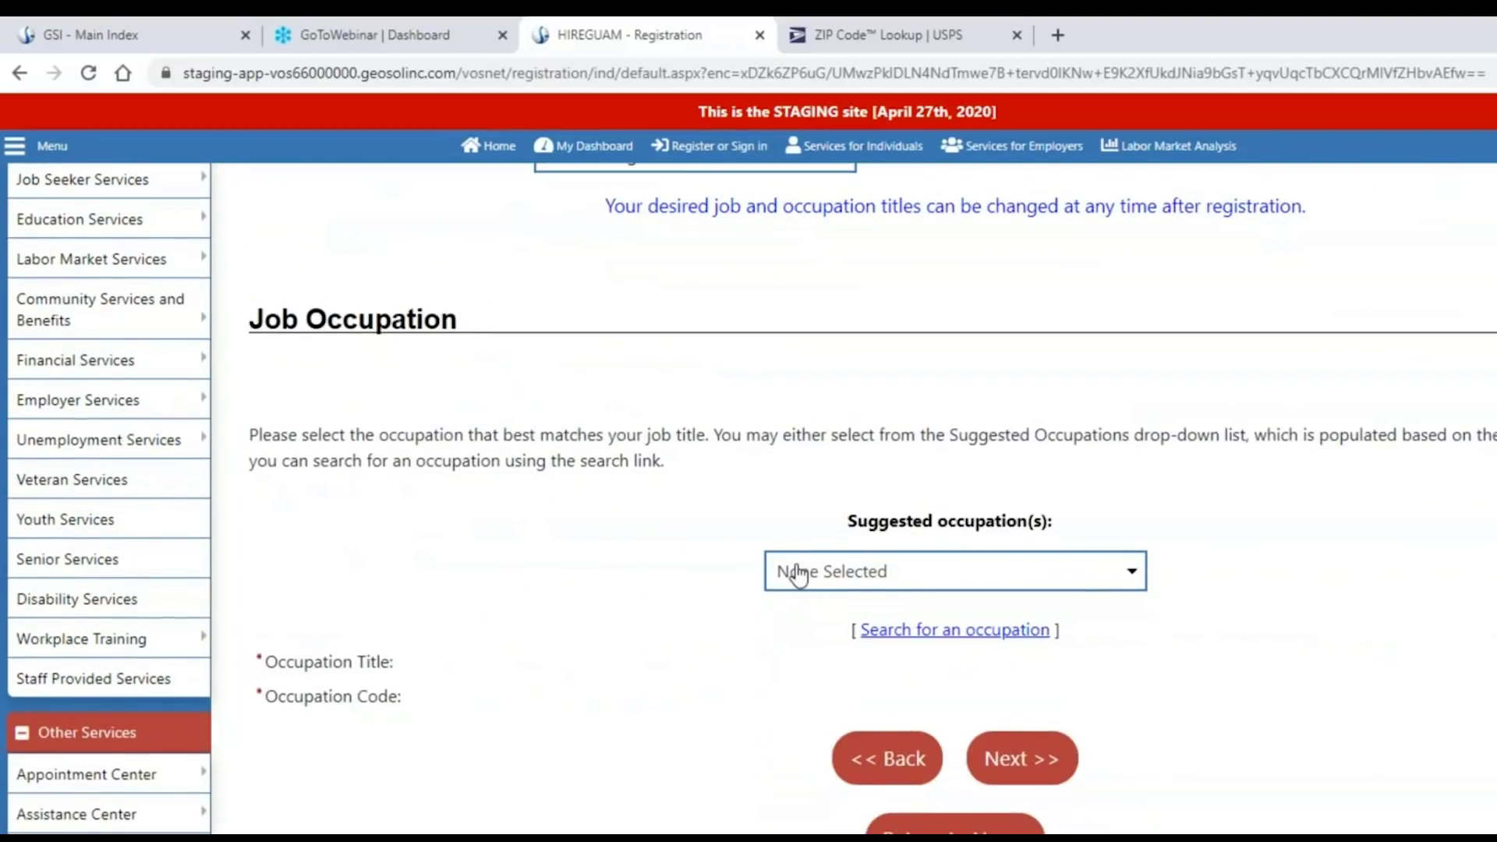
scroll(795, 535, up, 1)
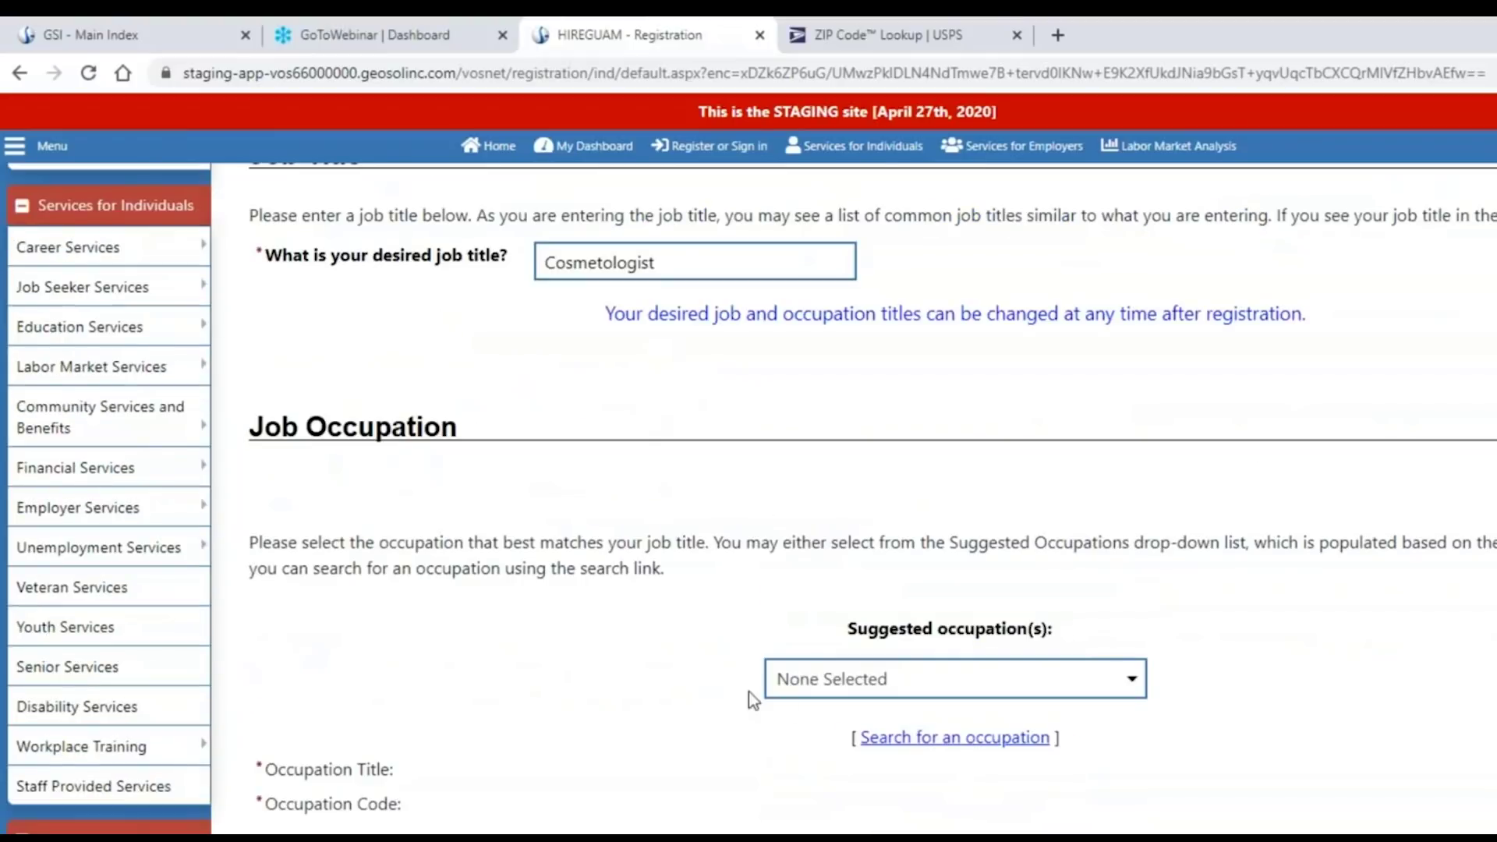
click(820, 687)
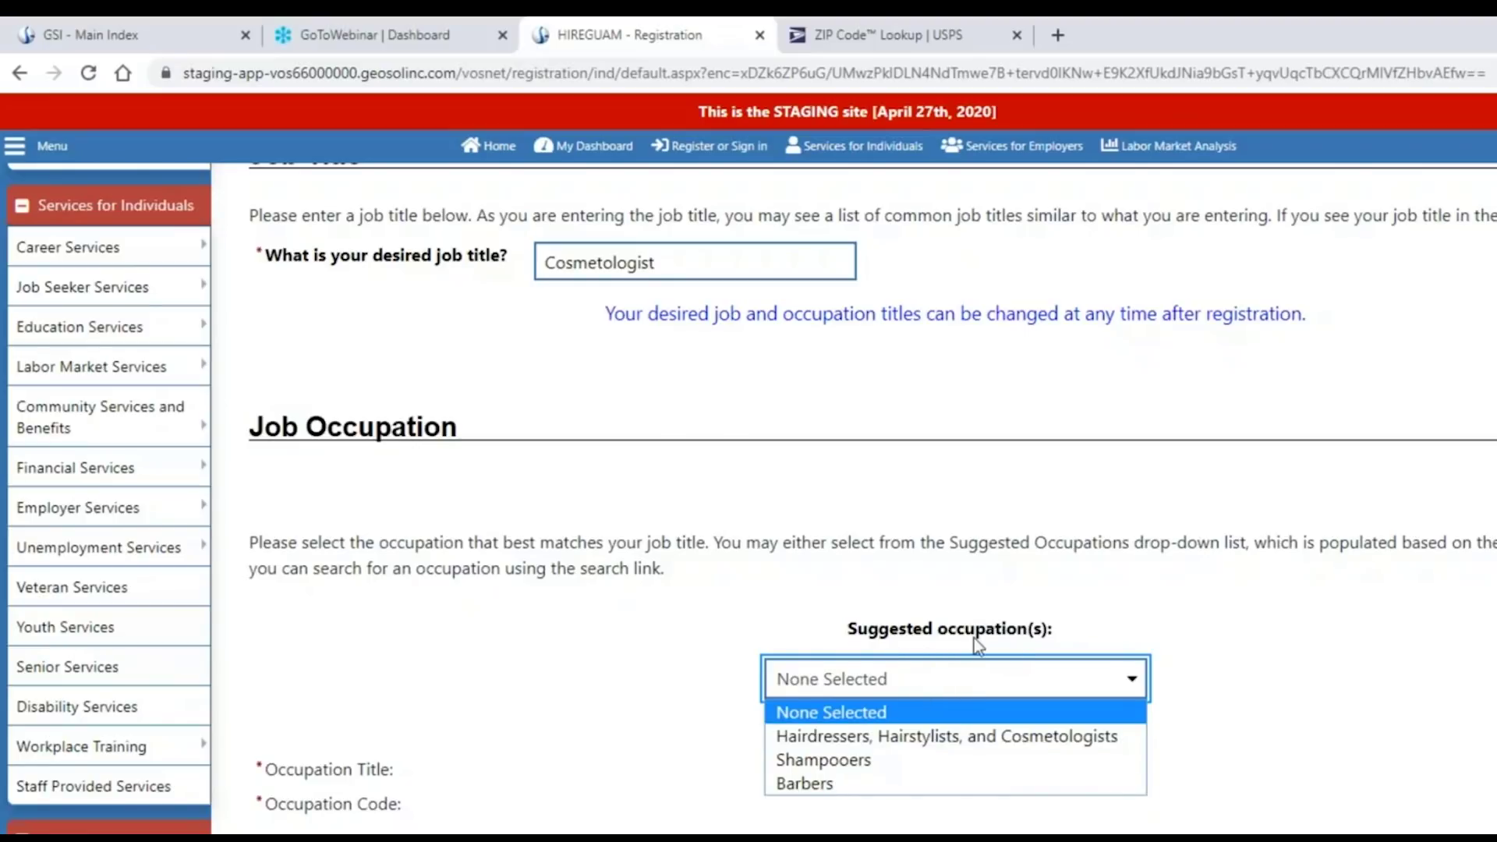
Choose the Hairdressers, Hairstylists, and Cosmetologists occupation (39501200) and proceed to the next page.
click(992, 738)
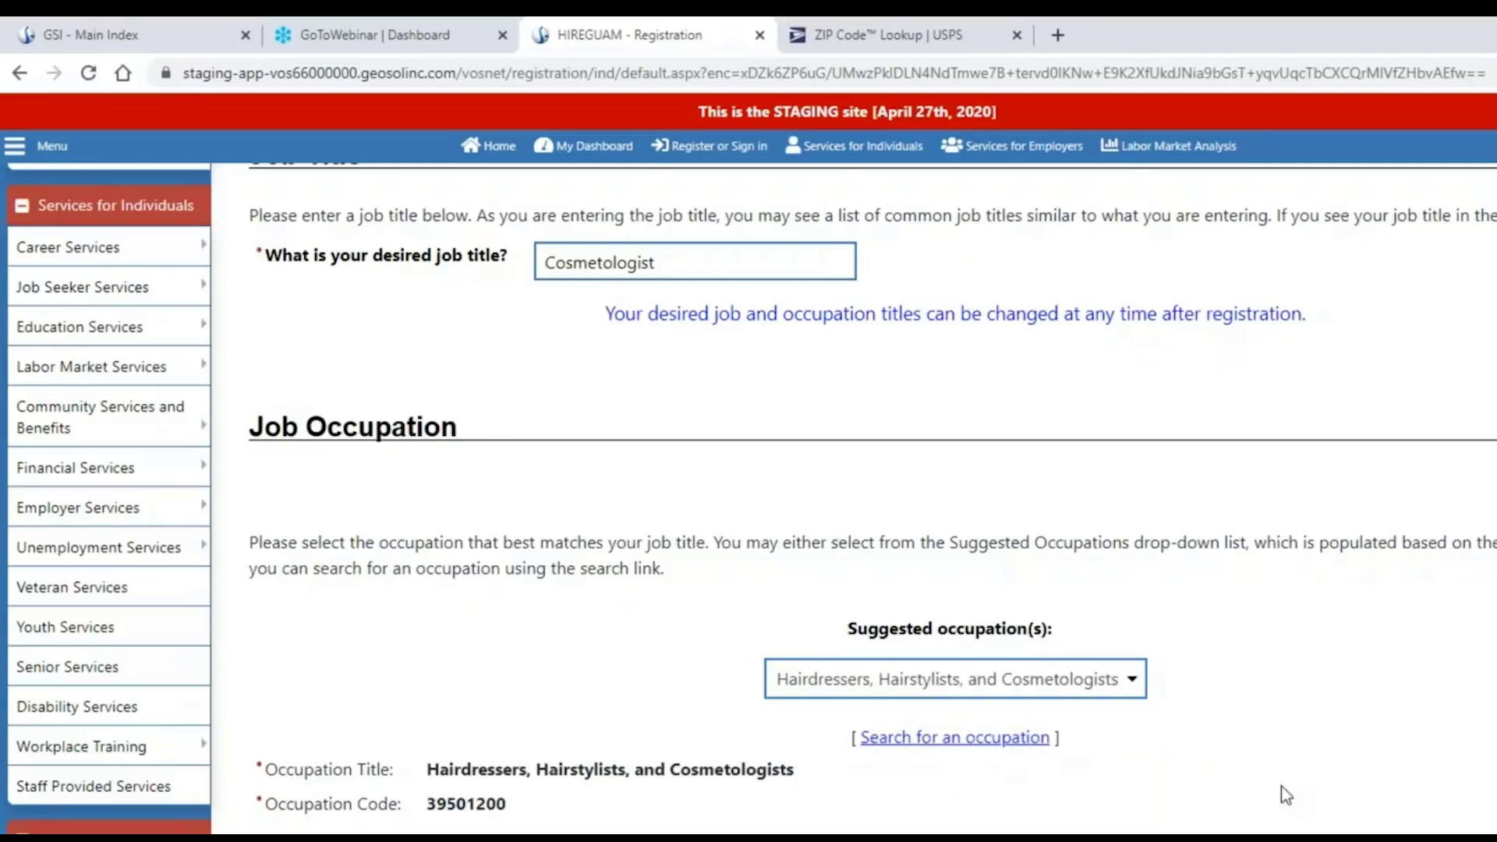
scroll(1282, 793, down, 1)
drag(454, 662, 441, 661)
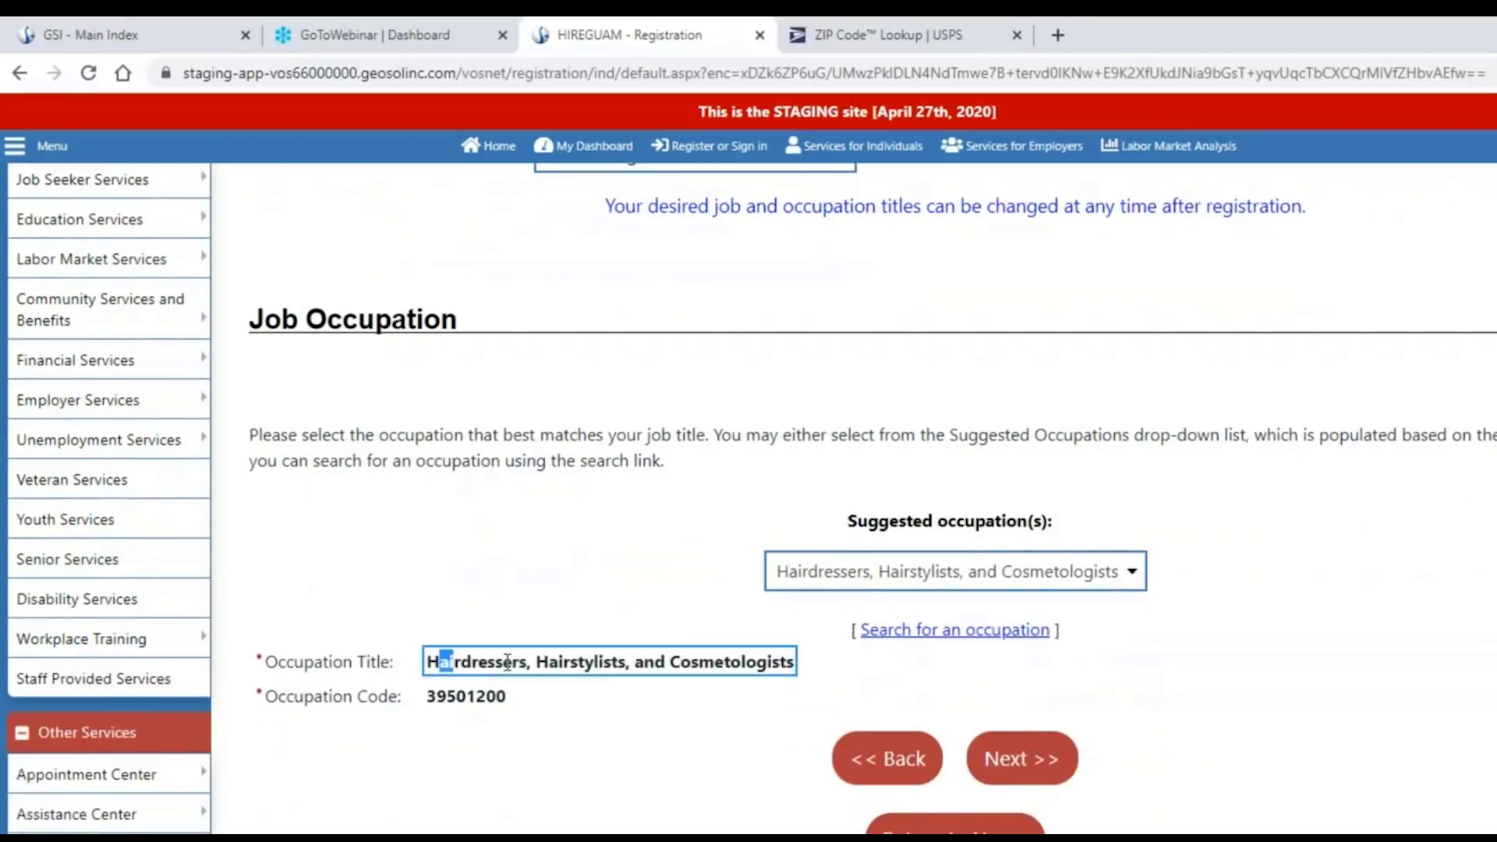
click(688, 662)
click(499, 718)
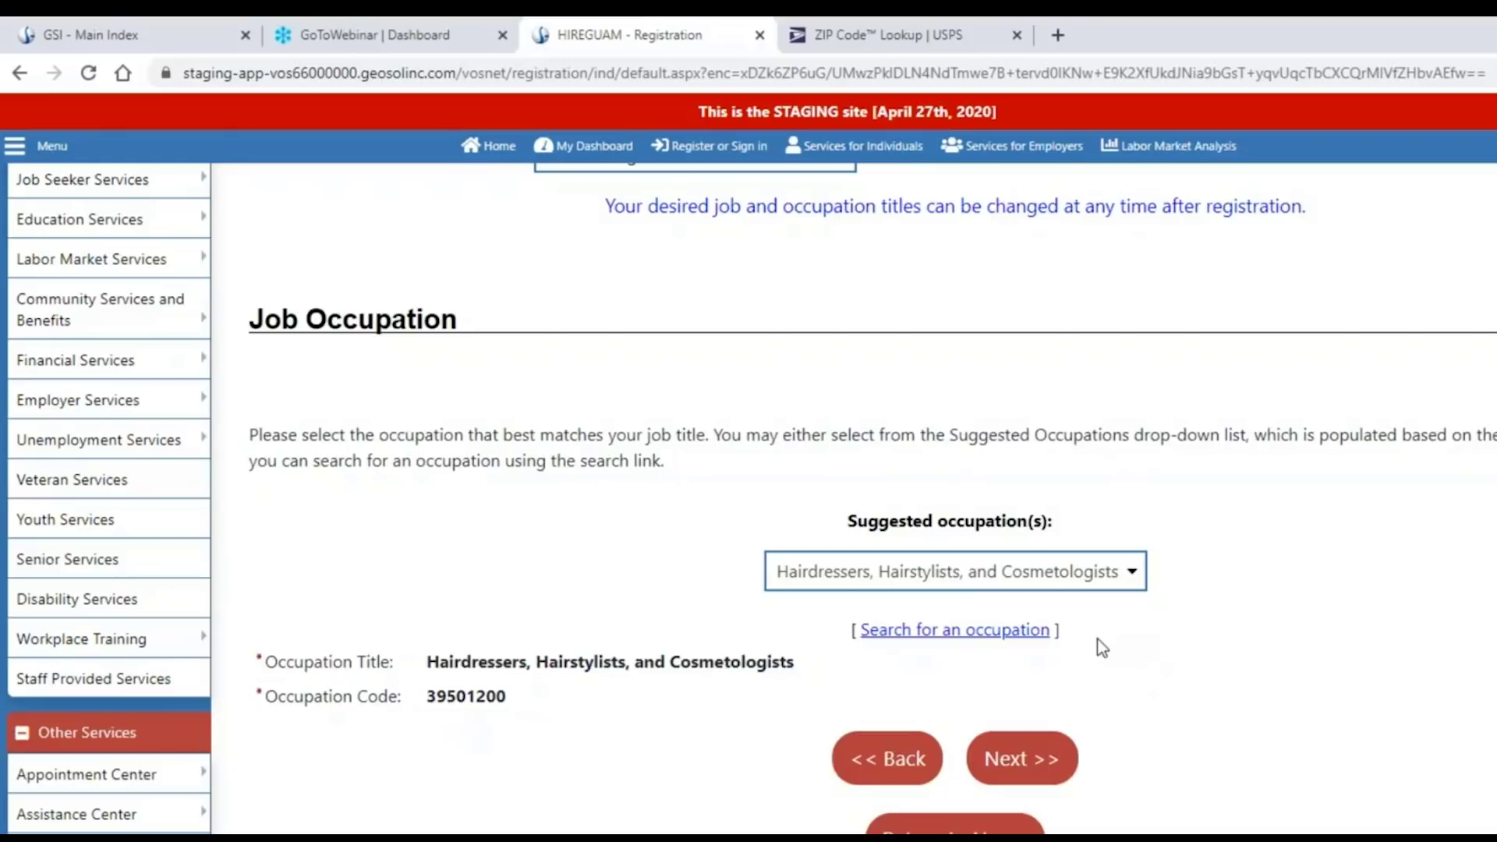
scroll(1057, 600, up, 1)
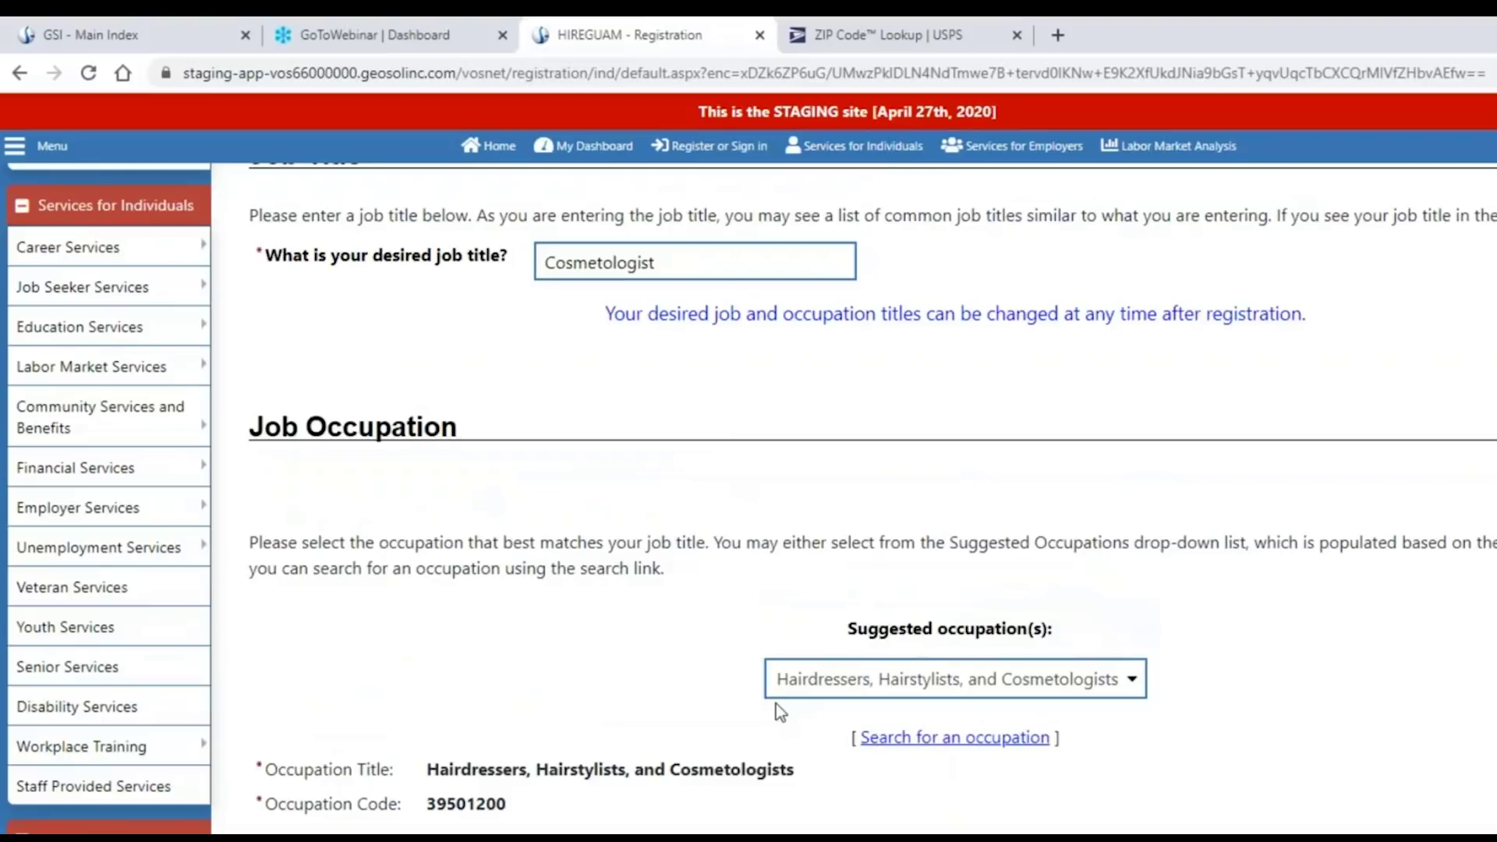
scroll(1387, 745, down, 1)
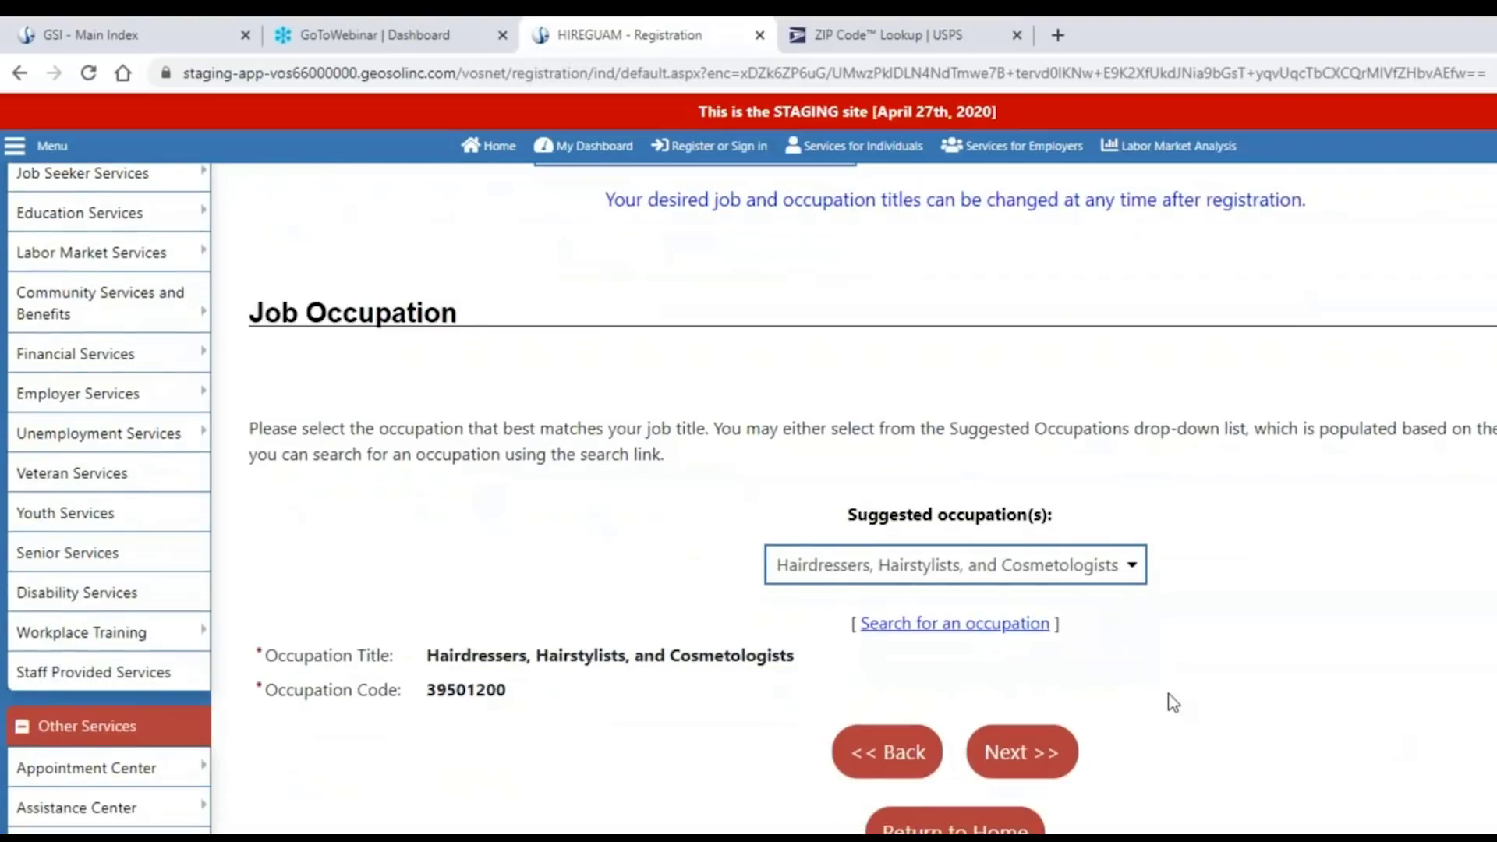
click(1013, 624)
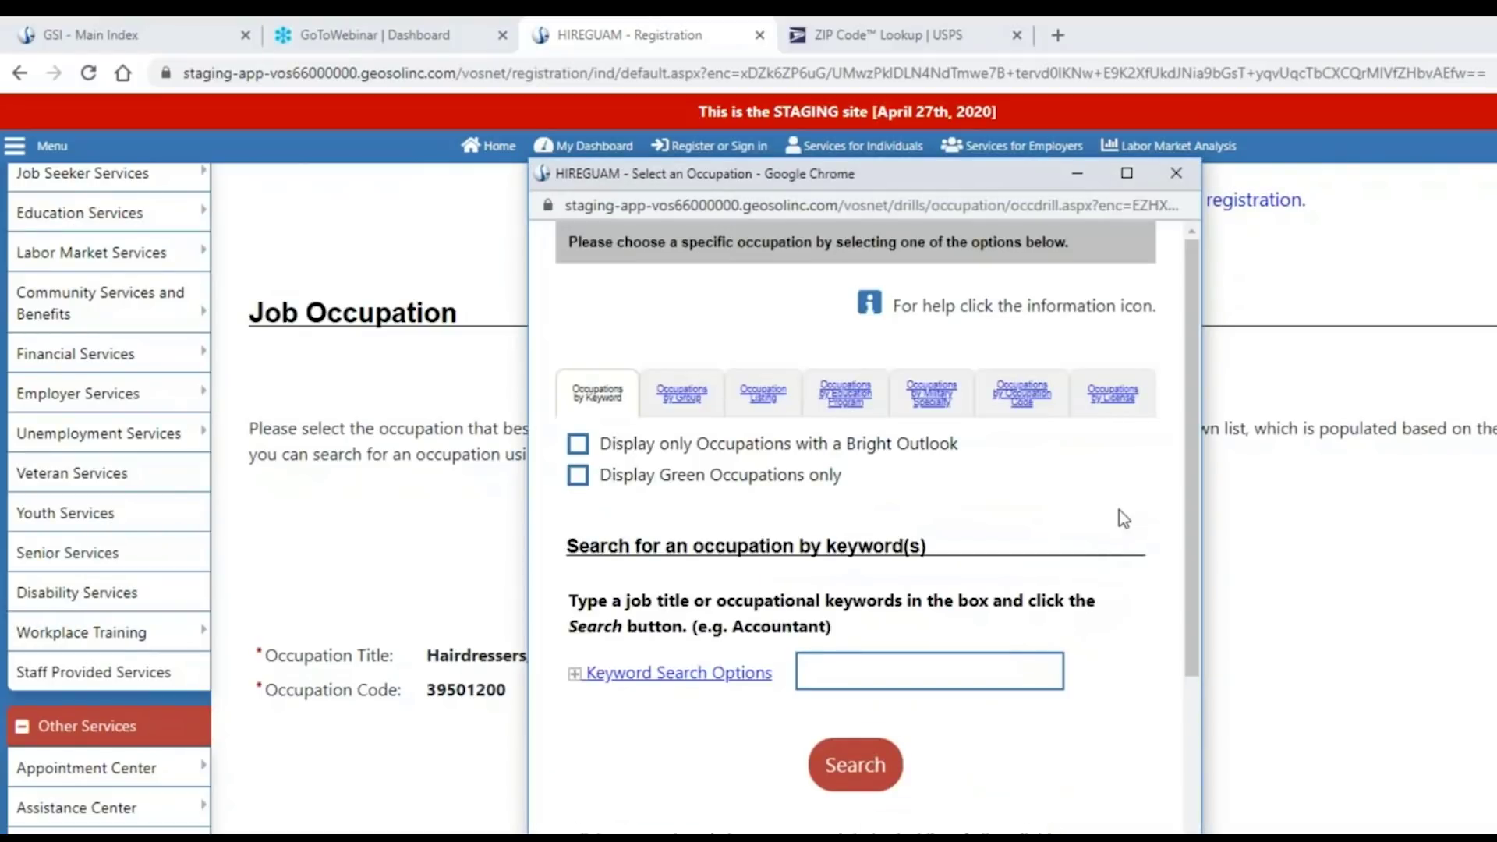
drag(1200, 430, 1493, 430)
click(1469, 173)
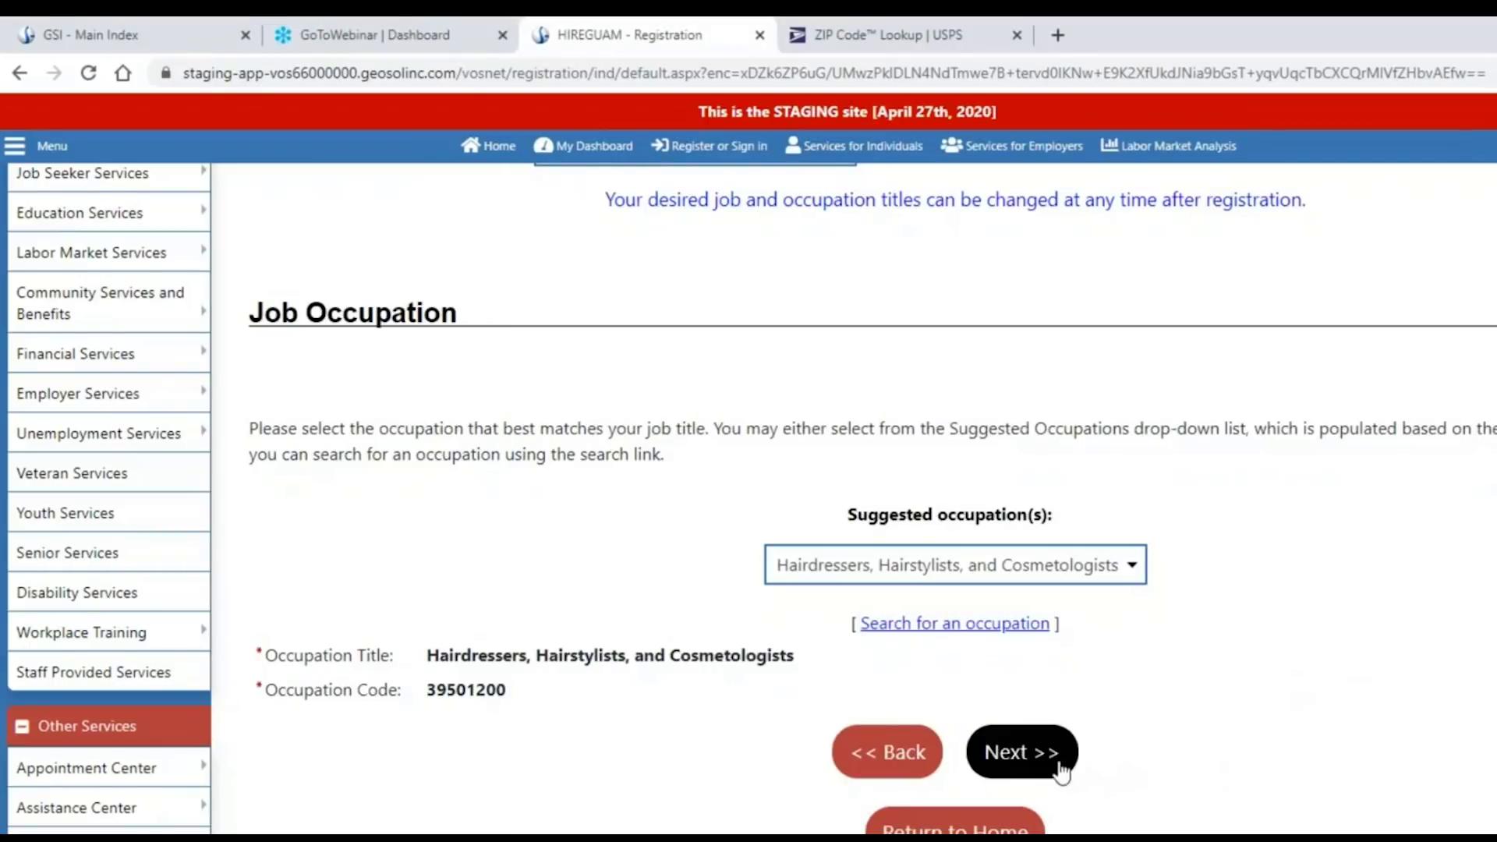
click(1017, 762)
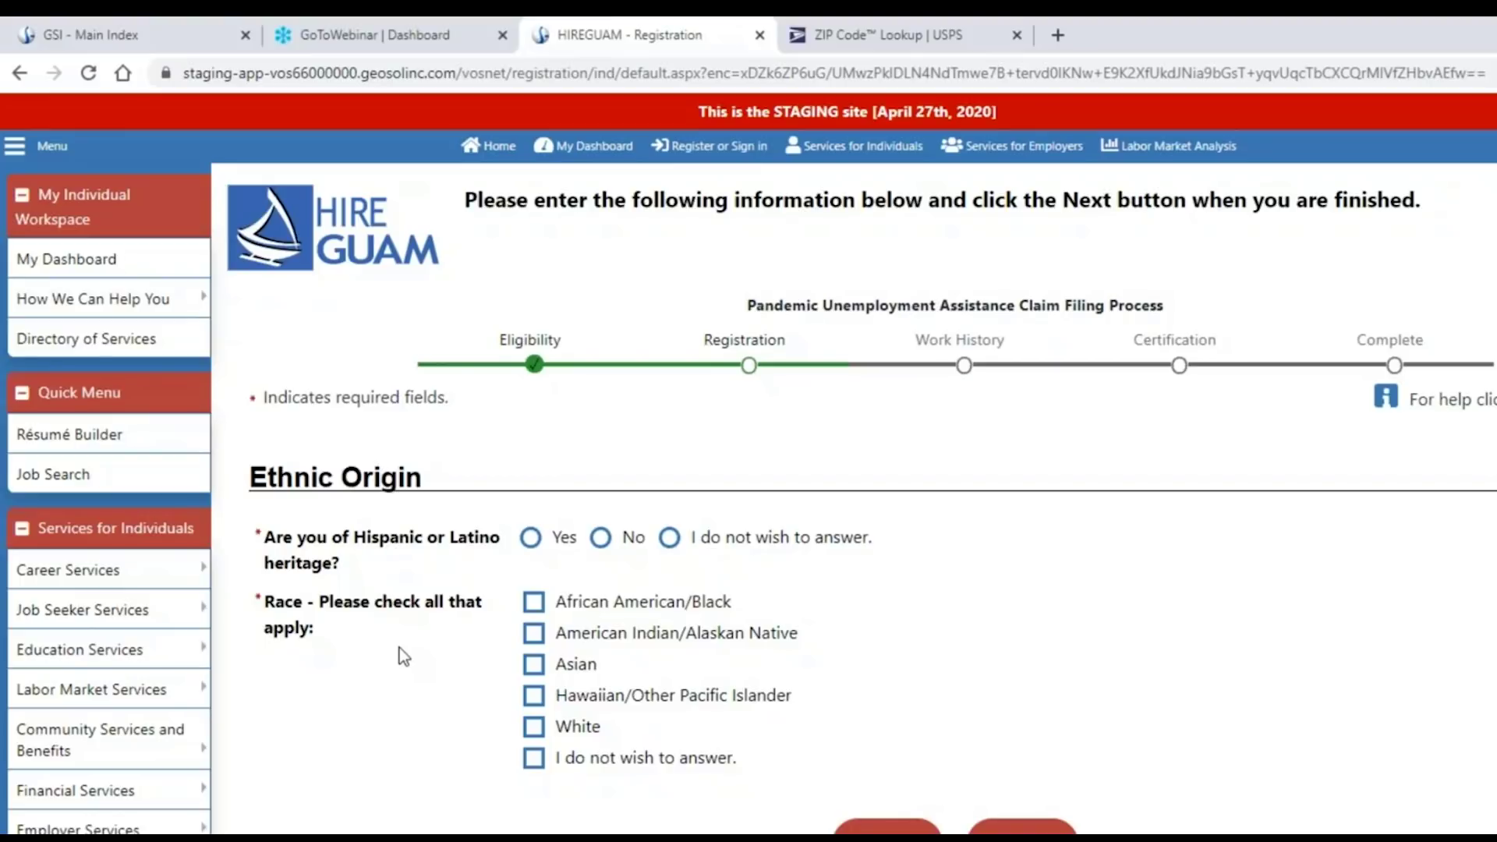
Answer No to Hispanic/Latino, select Hawaiian/Other Pacific Islander with Guamanian, and continue.
click(645, 548)
click(535, 696)
scroll(1197, 652, down, 4)
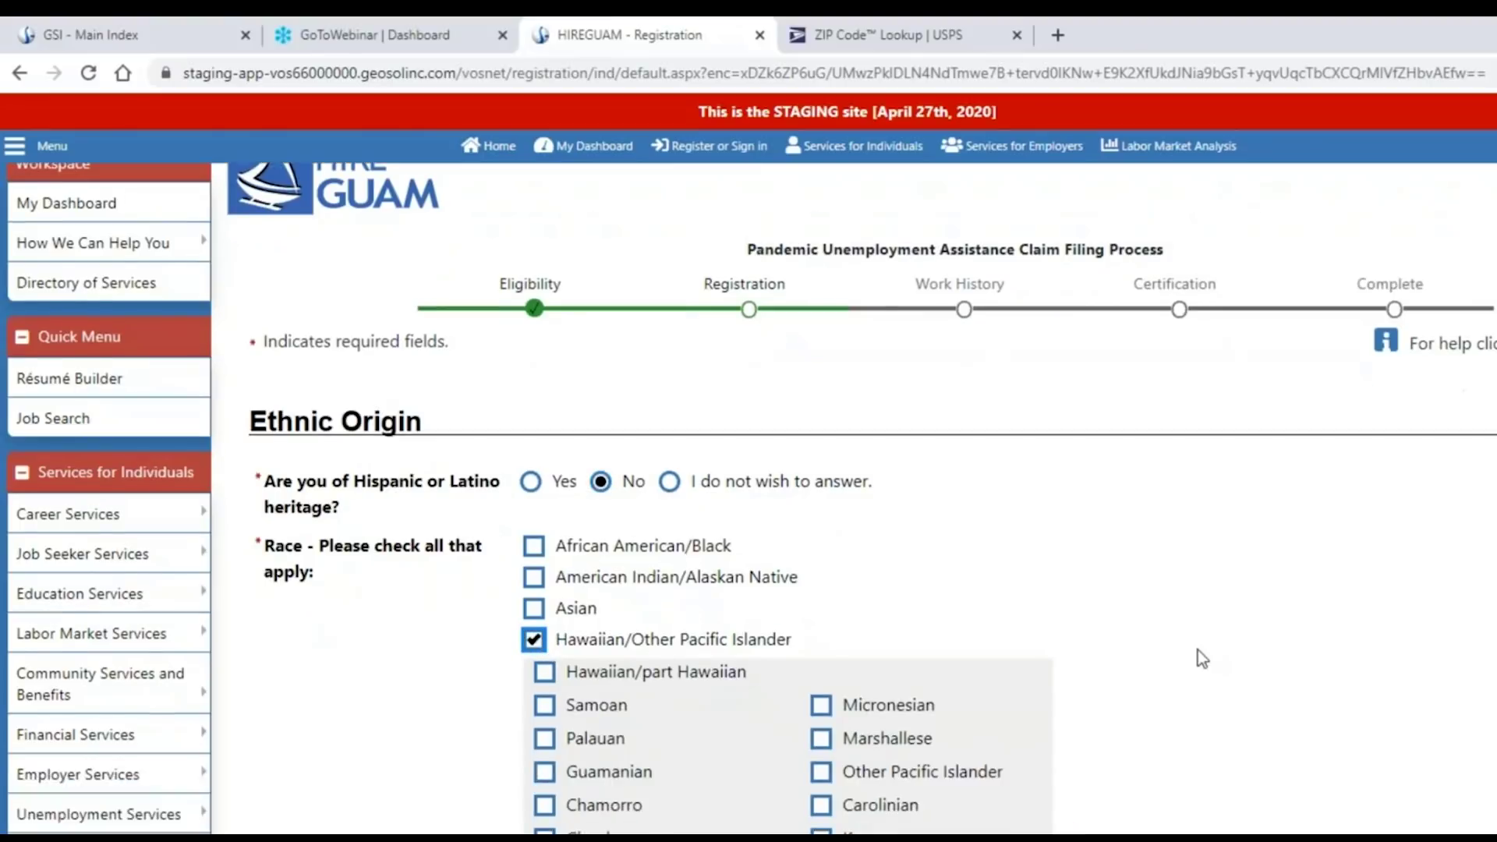
click(545, 505)
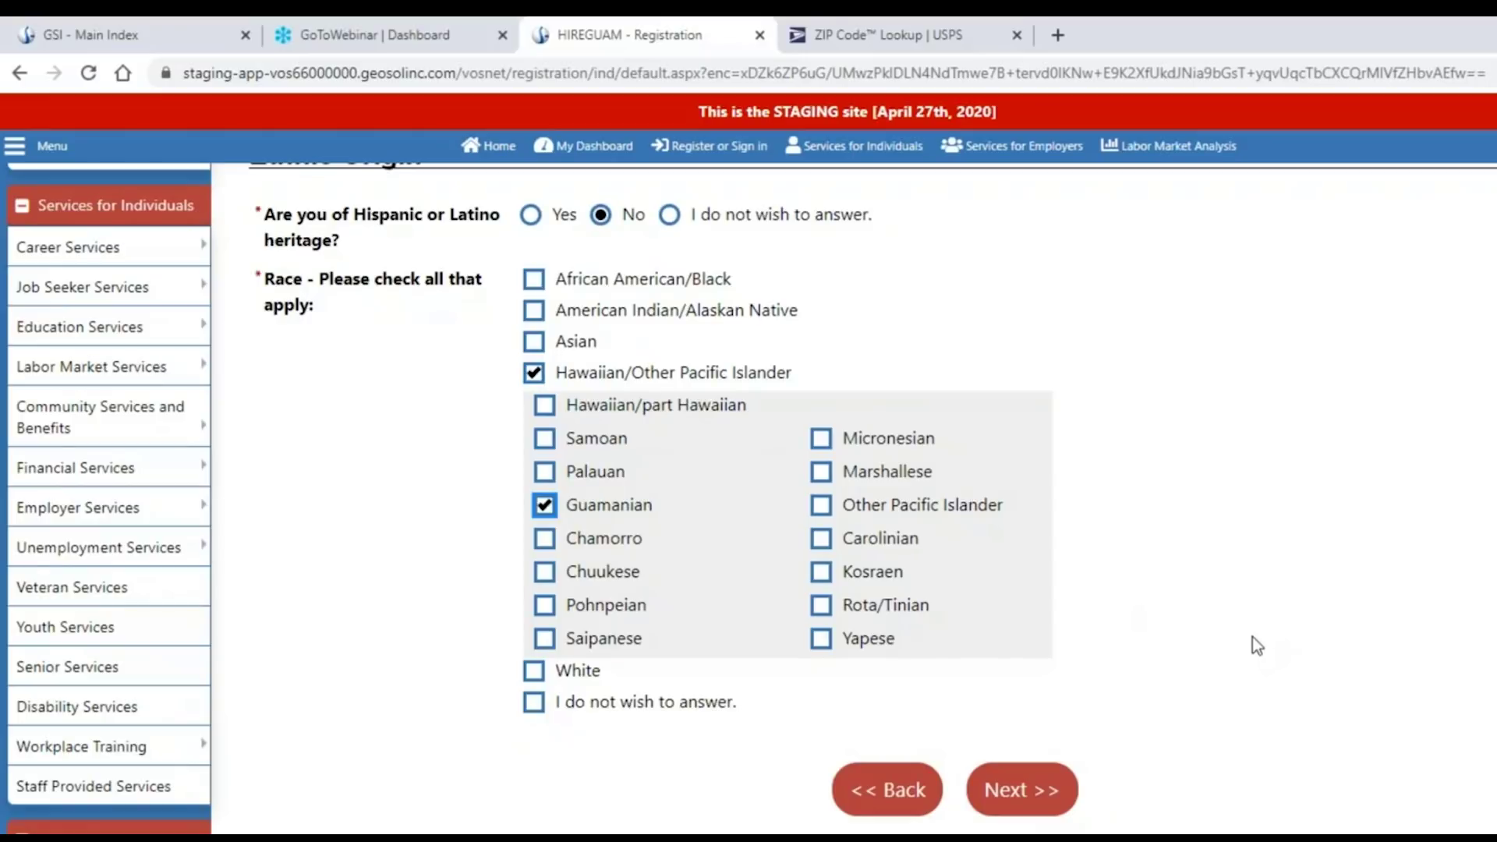
click(1005, 792)
scroll(1191, 743, down, 1)
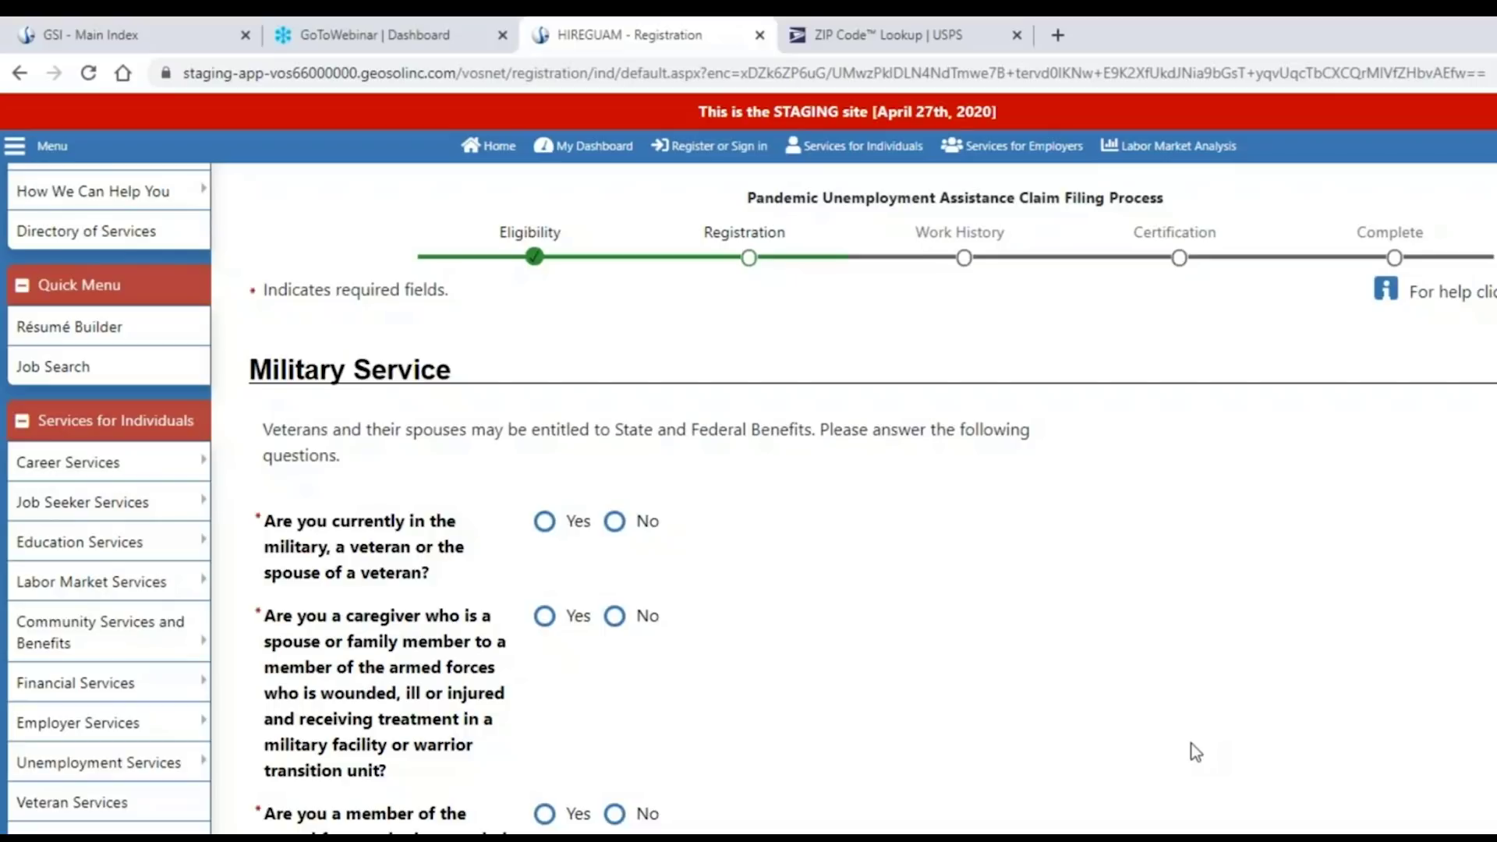
Answer No to the military/veteran, caregiver, wounded service member and active-duty spouse questions.
scroll(1195, 752, down, 1)
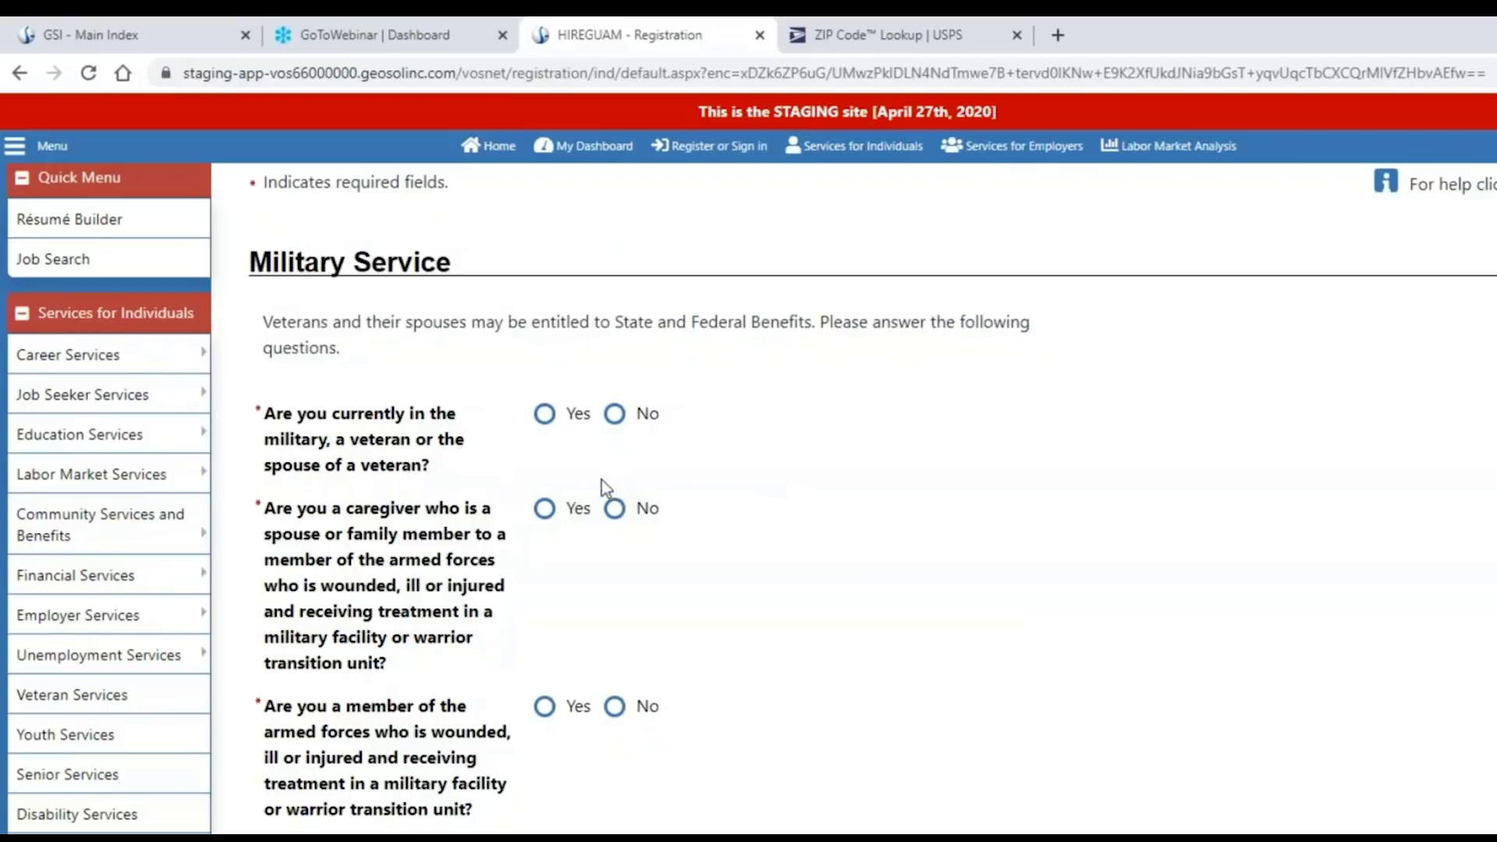
click(544, 415)
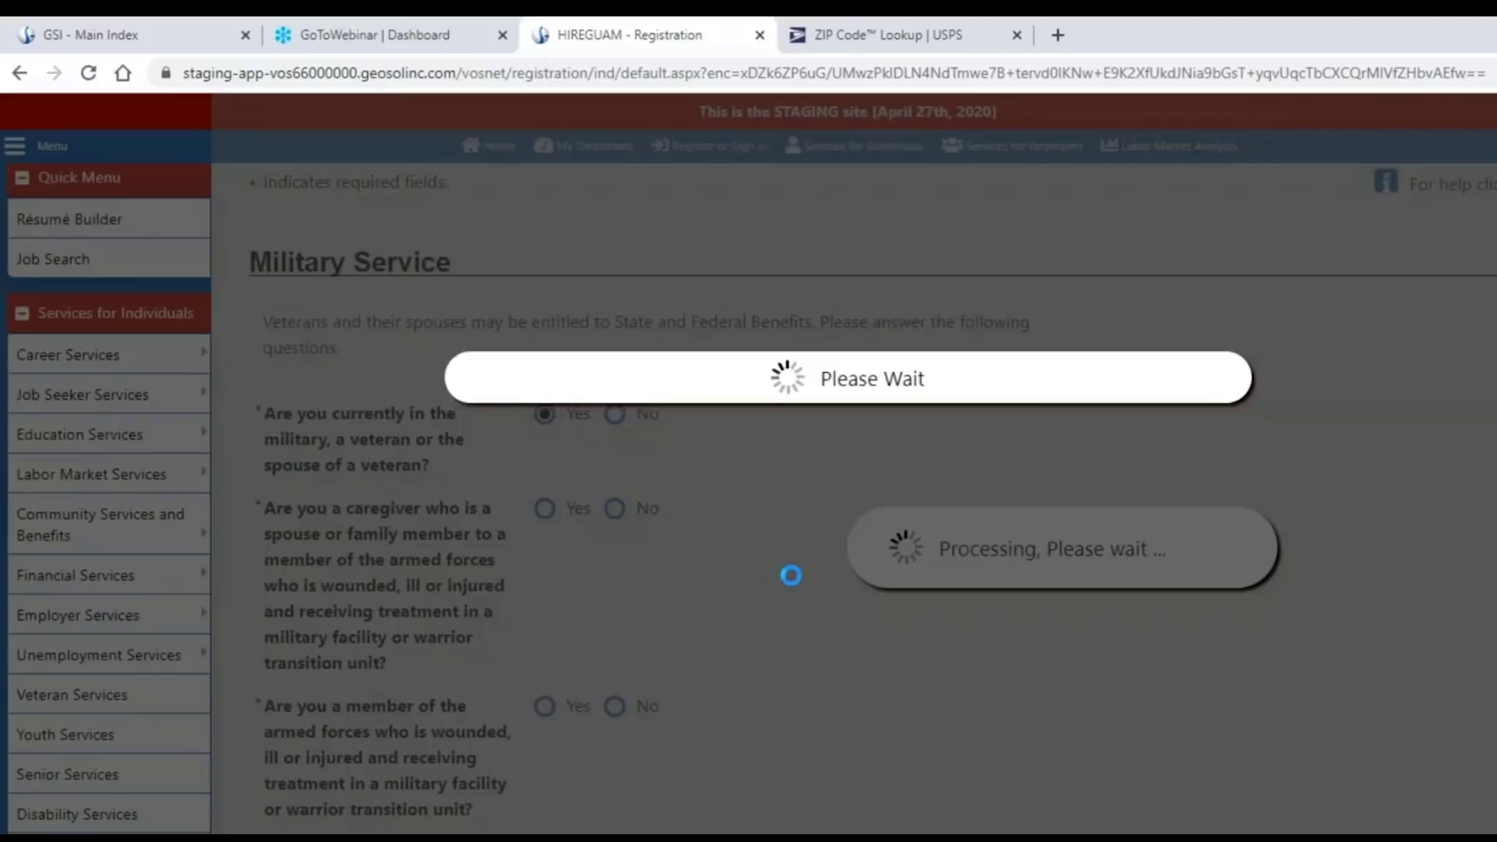
scroll(748, 499, down, 5)
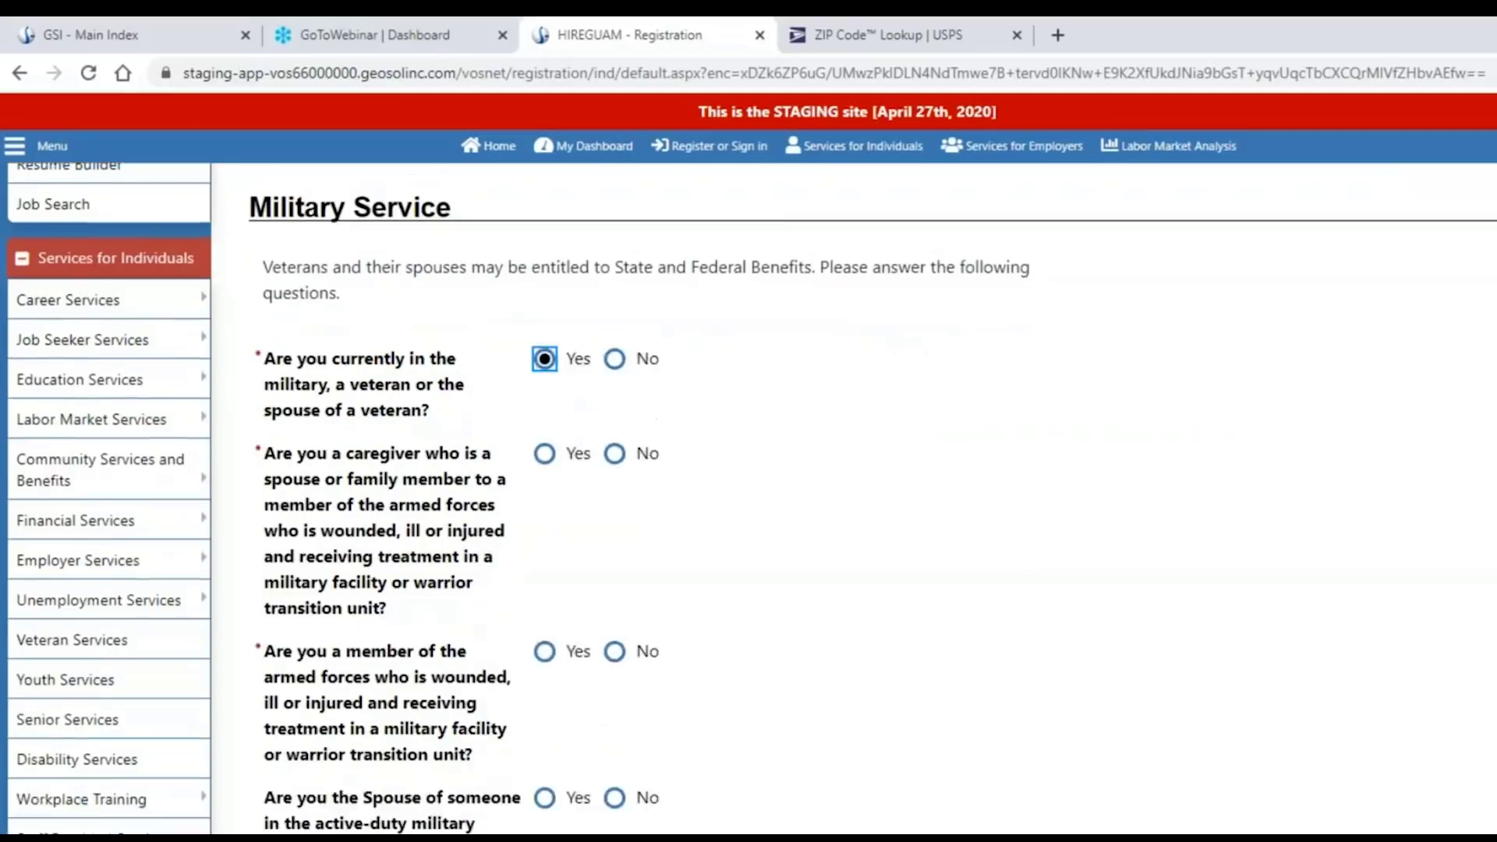
scroll(789, 576, down, 4)
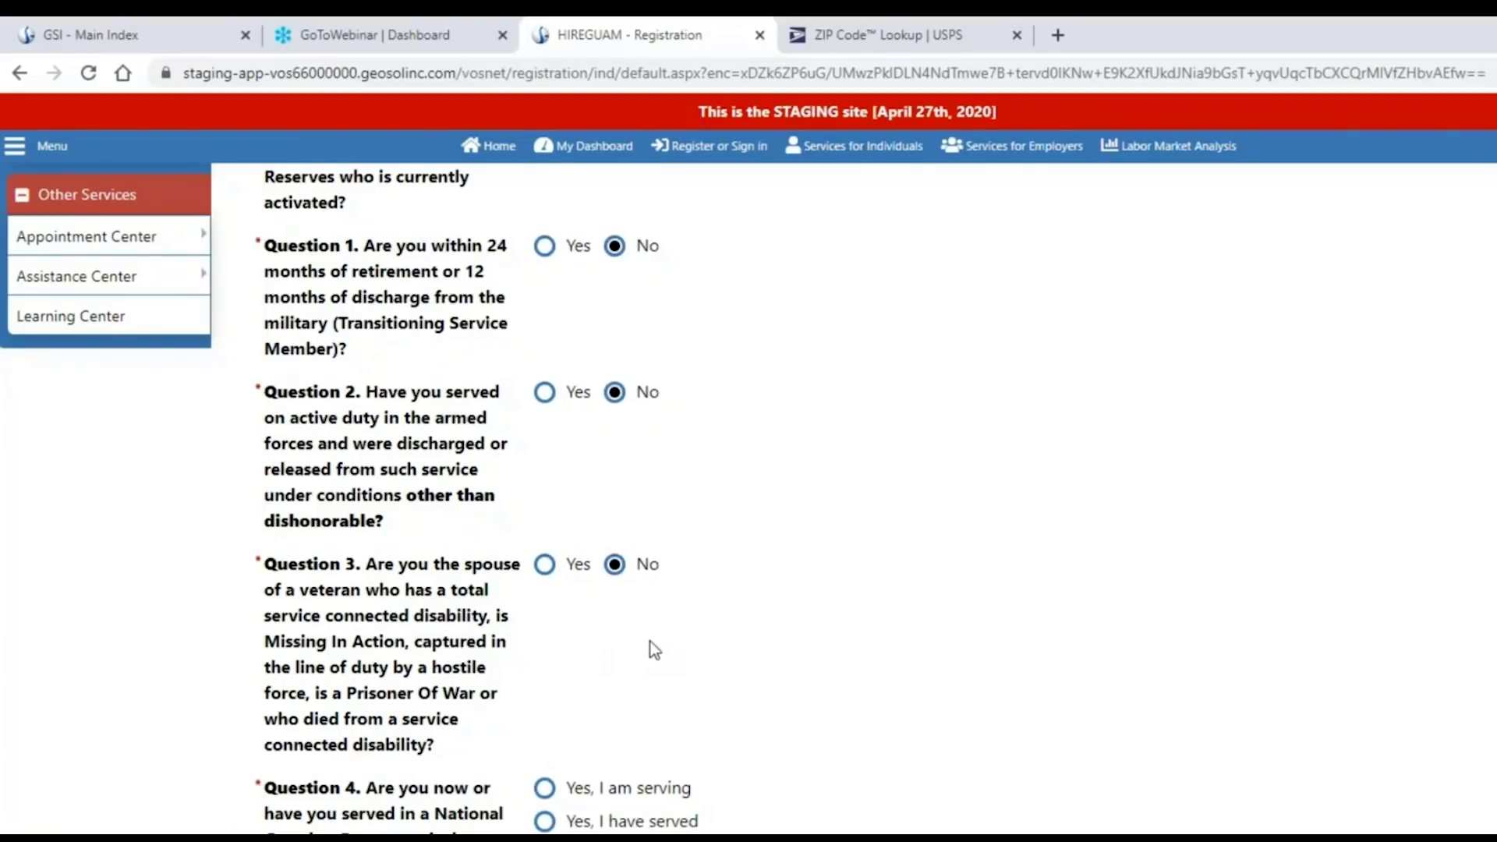
scroll(650, 643, up, 10)
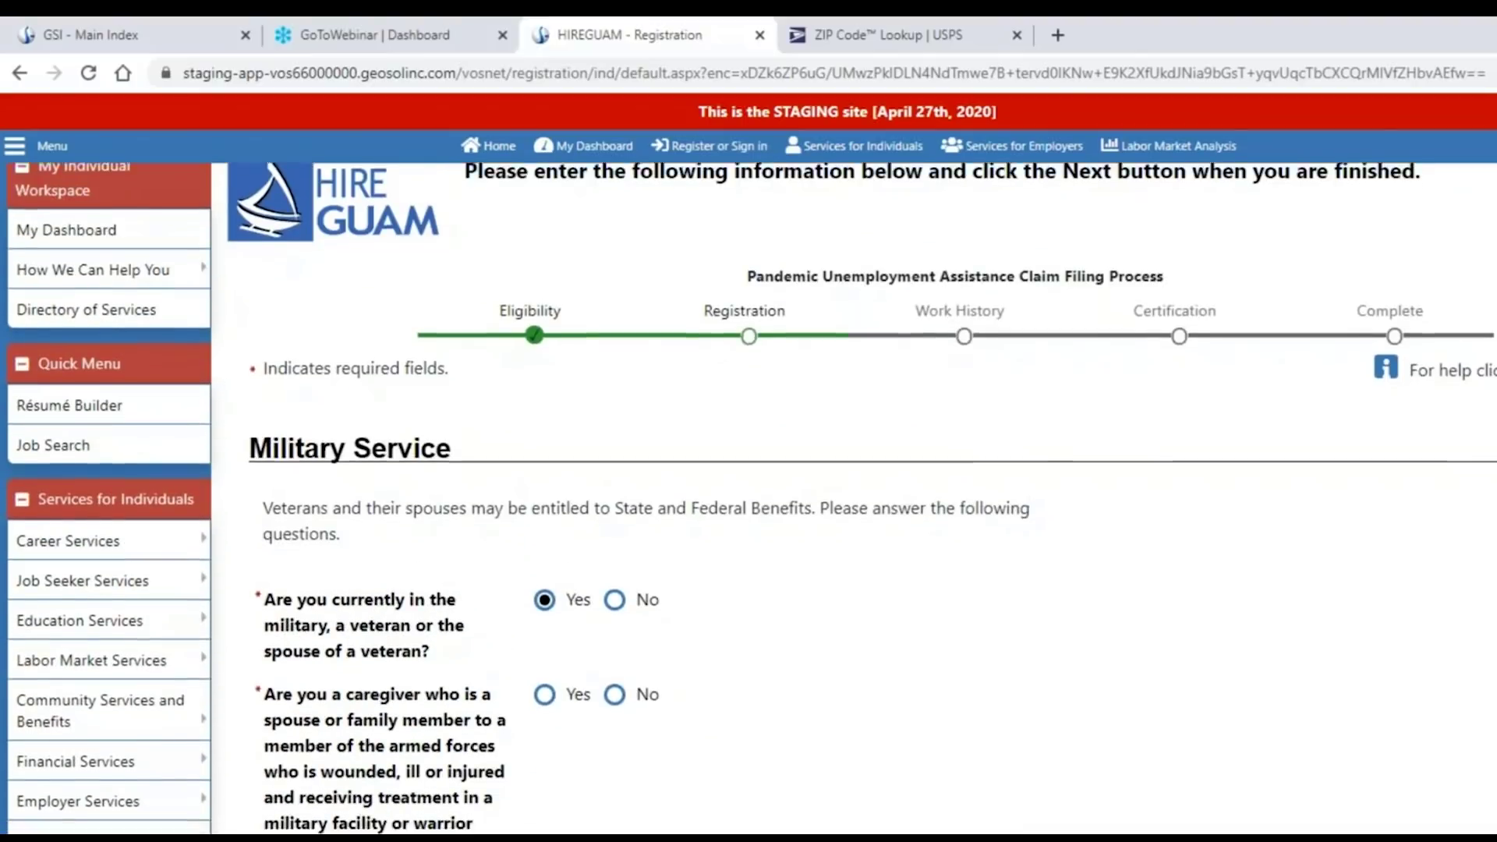
scroll(1303, 655, down, 1)
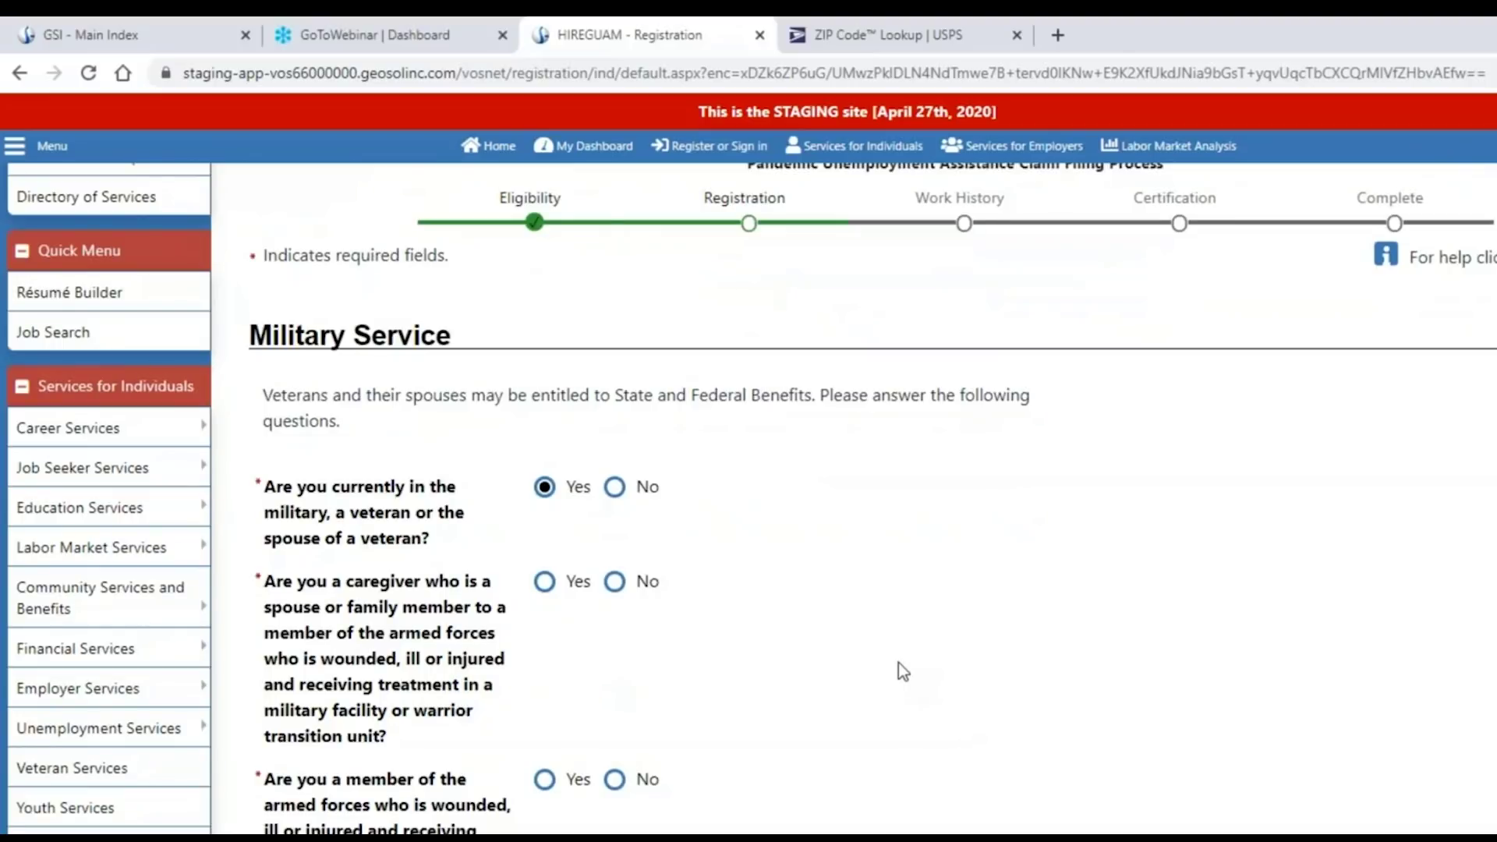
click(614, 488)
click(615, 581)
scroll(803, 640, down, 3)
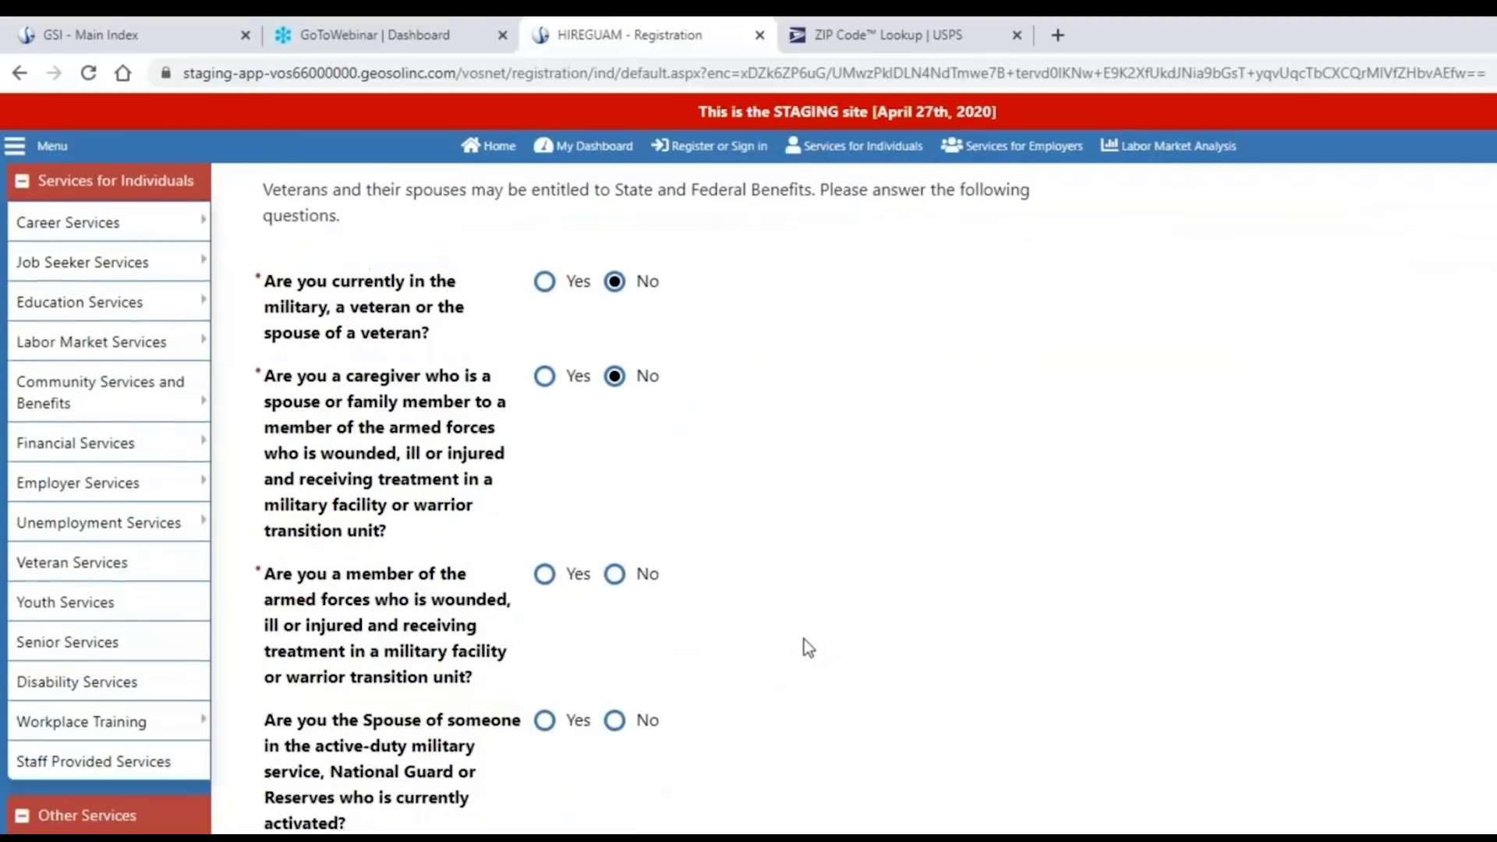
click(616, 569)
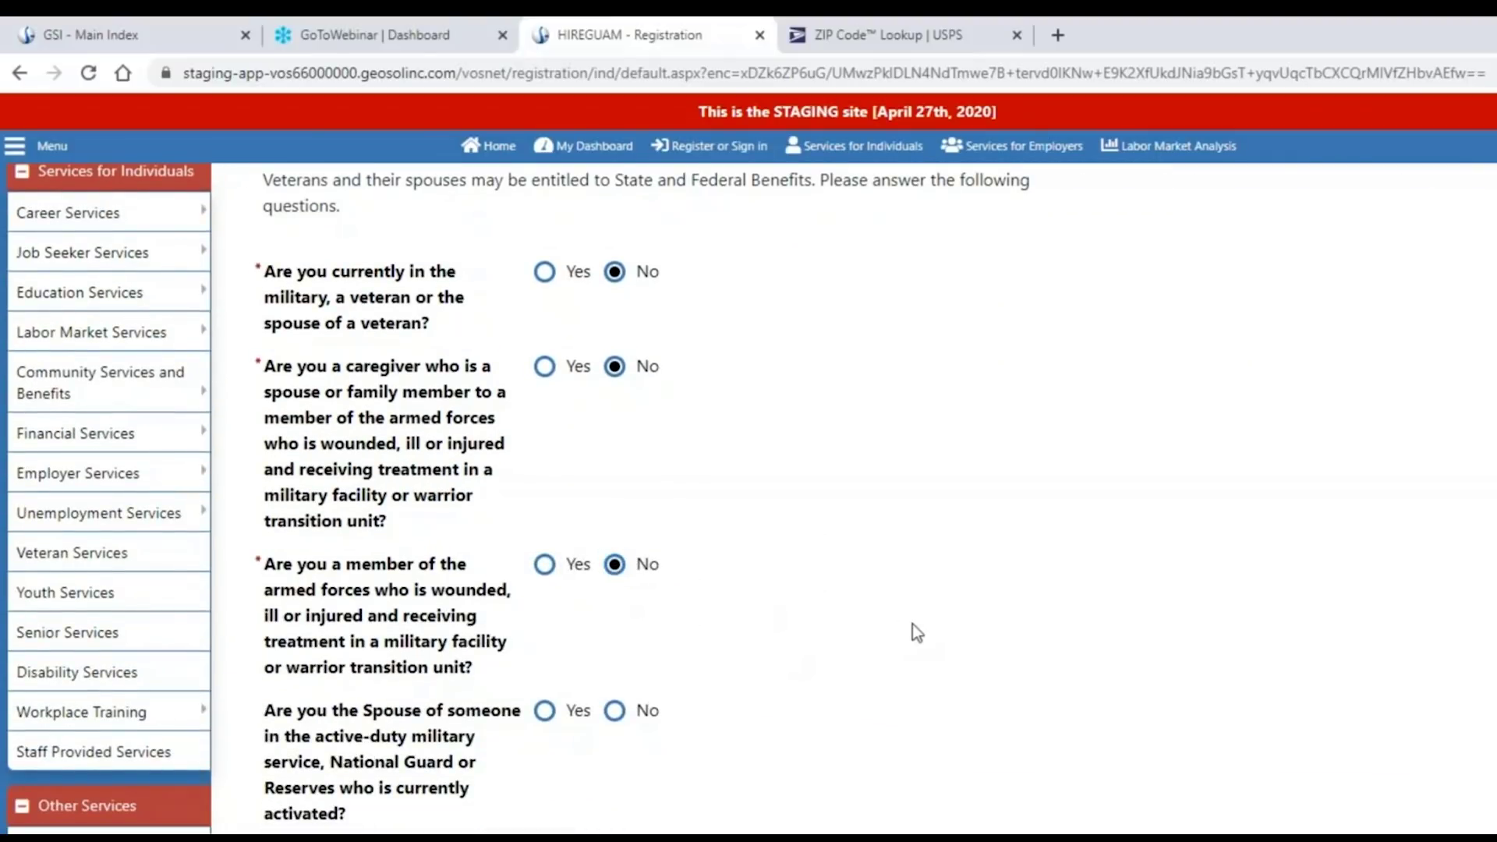
click(616, 713)
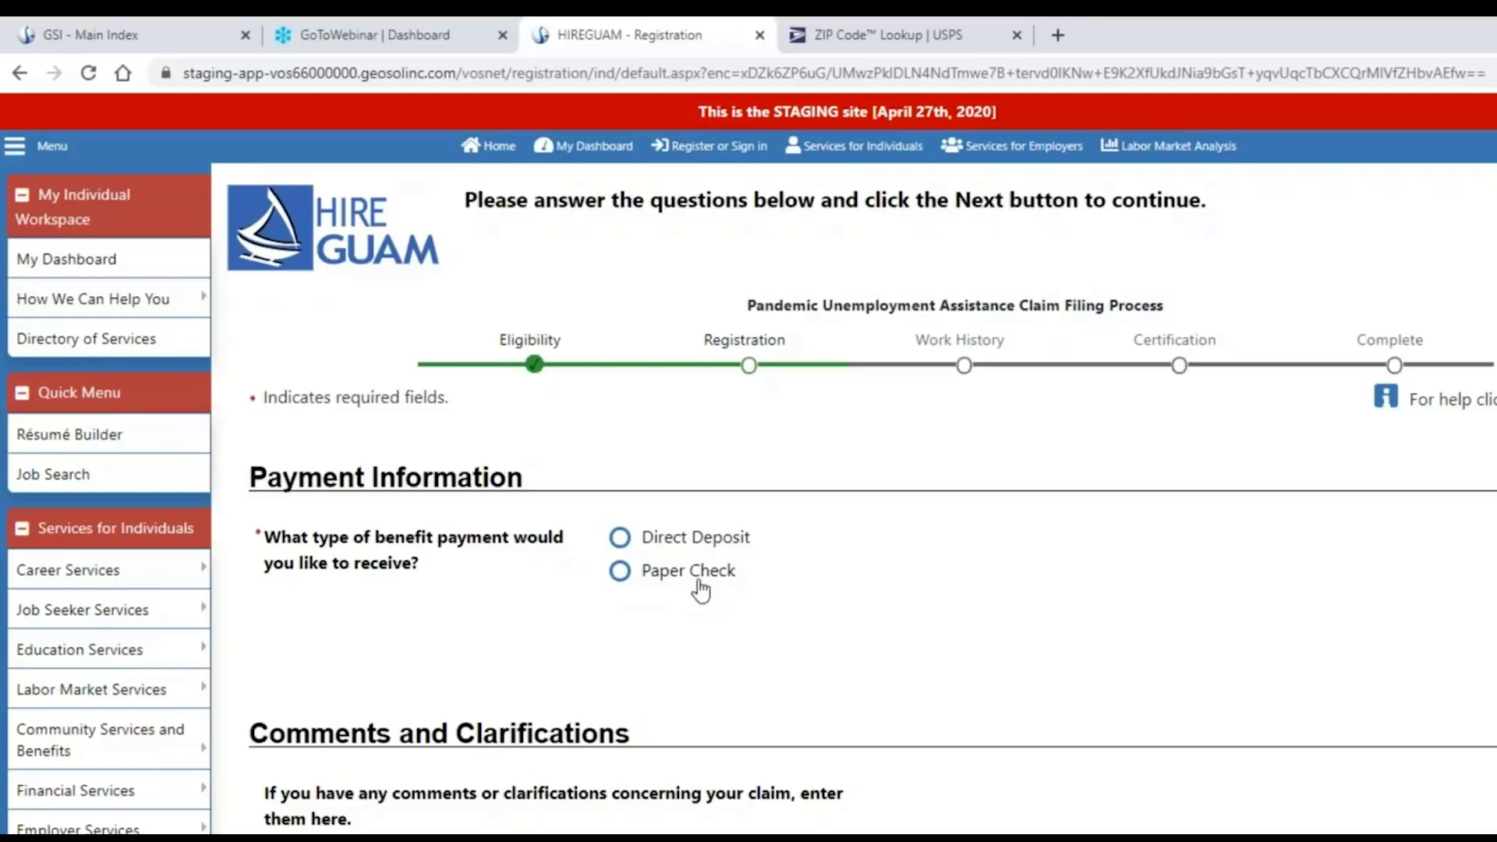
Switch the benefit payment method from direct deposit to Paper Check and dismiss the slower-delivery alert.
click(622, 537)
scroll(930, 644, down, 1)
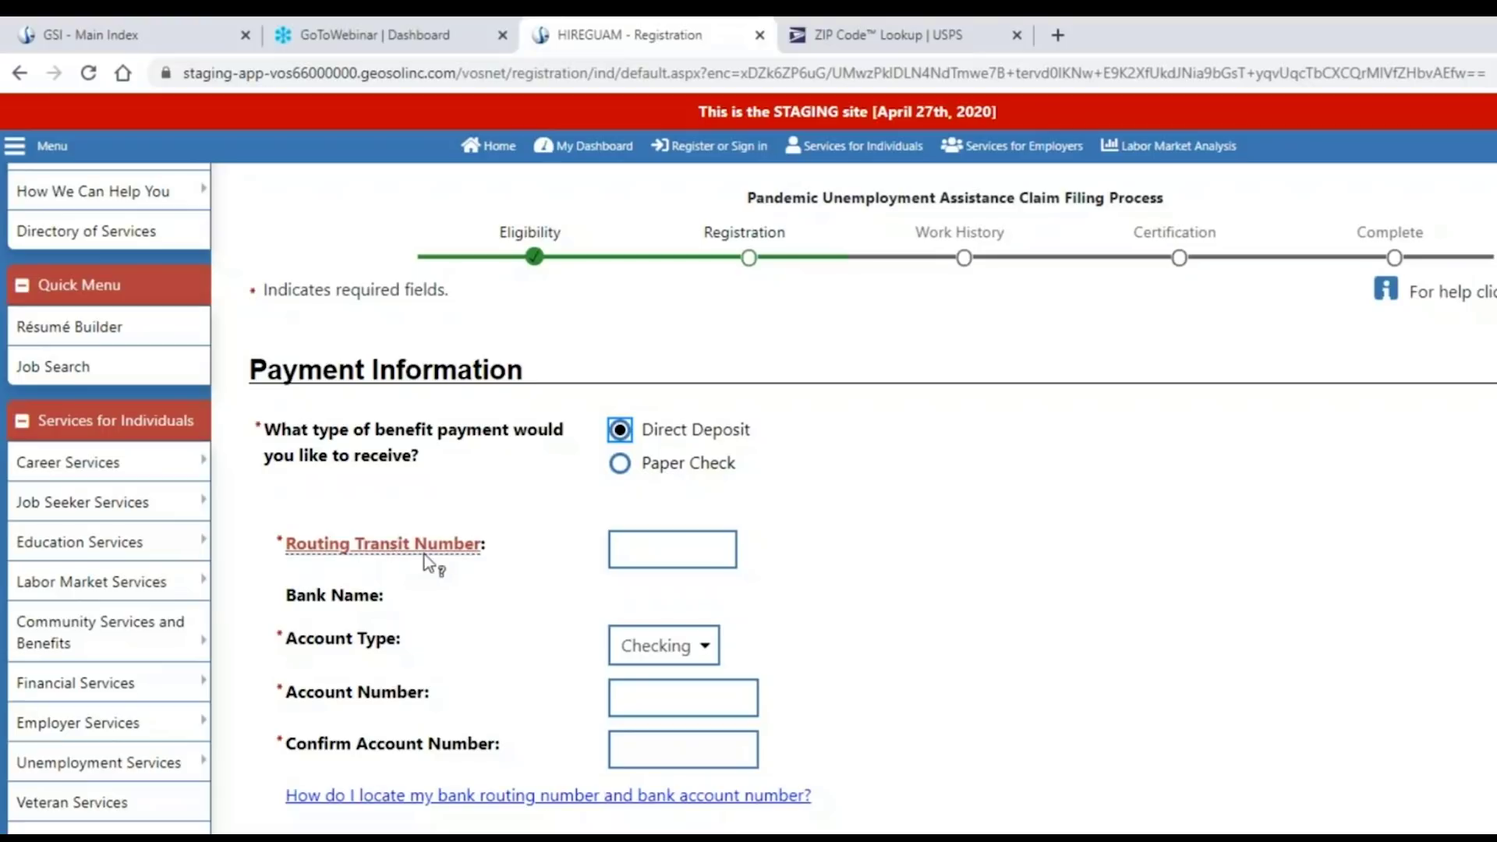
scroll(938, 618, down, 8)
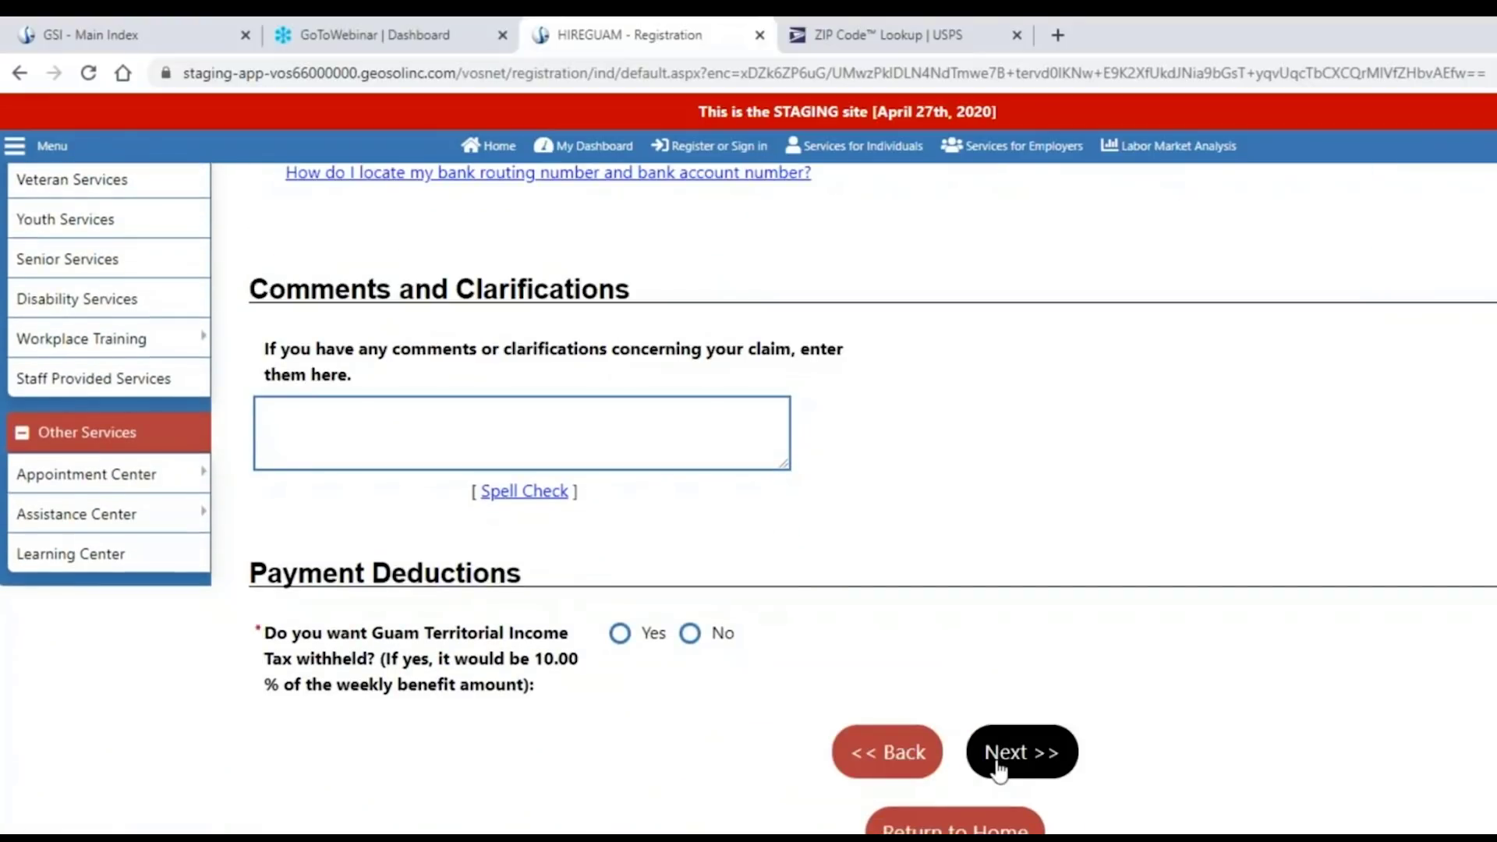
scroll(924, 606, up, 8)
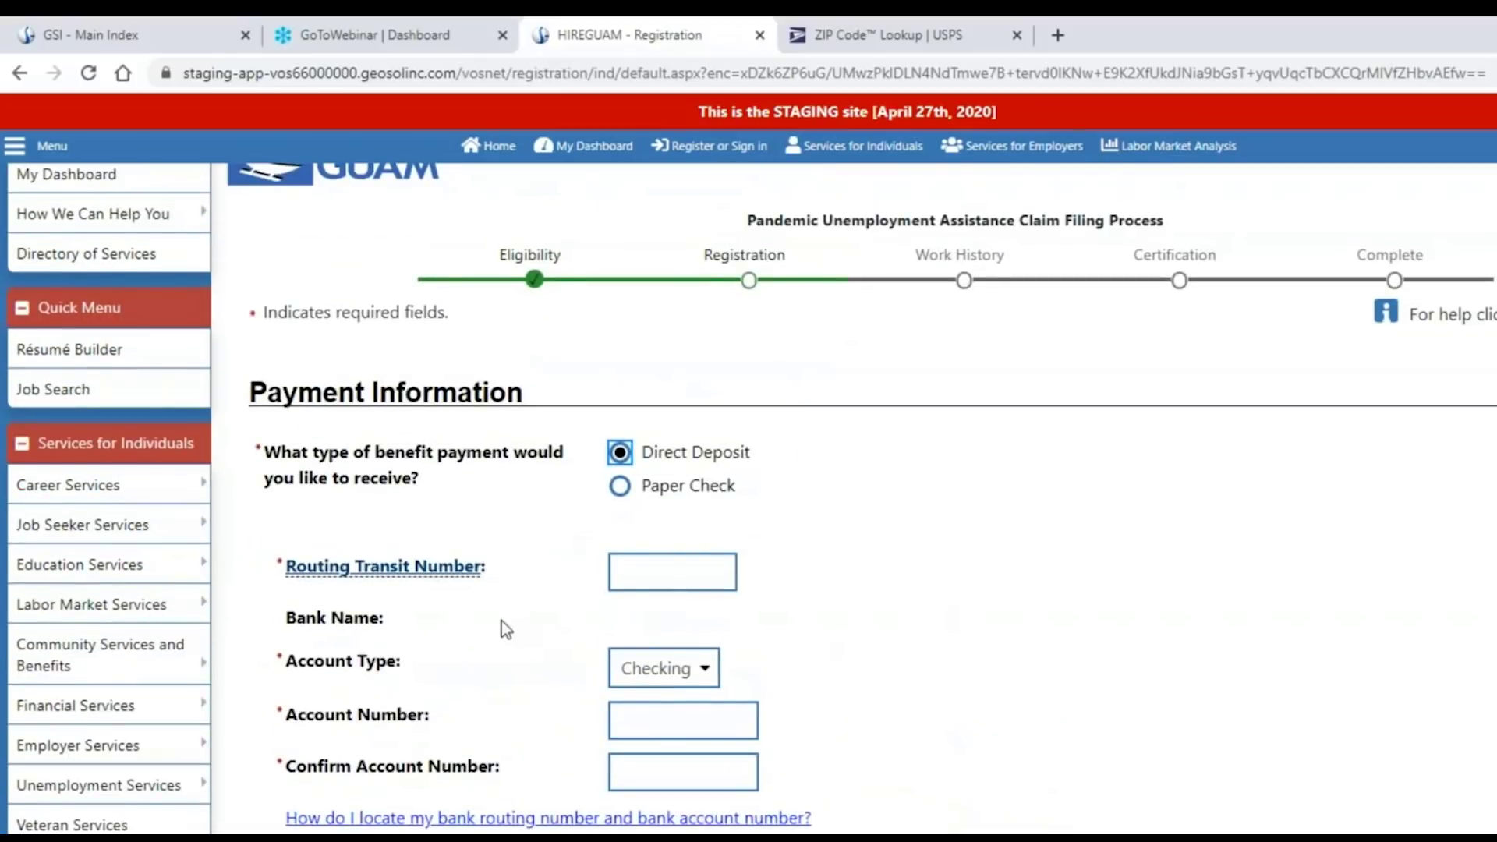
scroll(504, 626, up, 1)
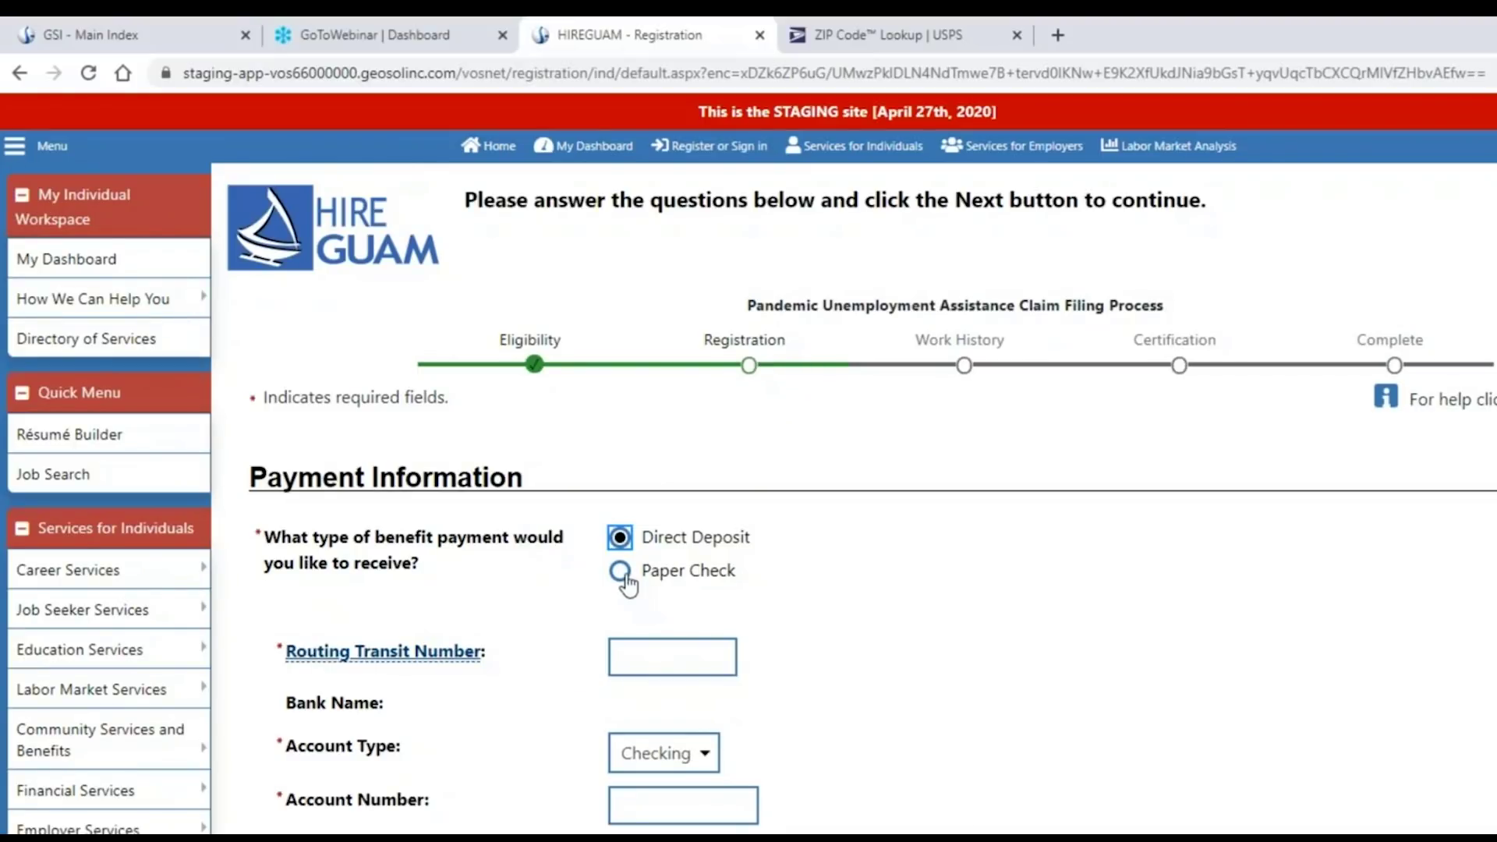
click(621, 573)
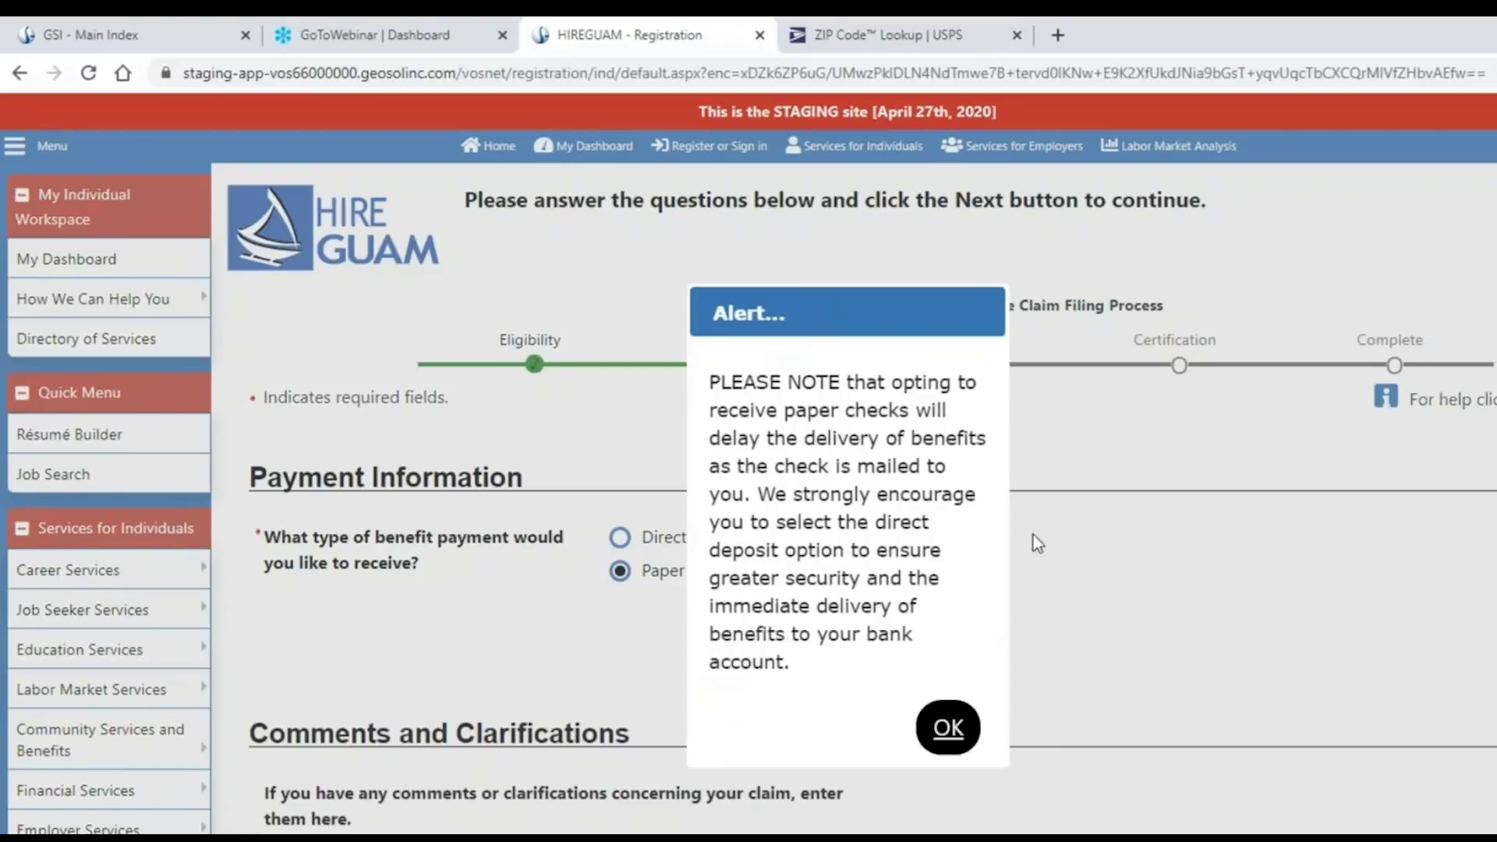
drag(888, 315, 1048, 272)
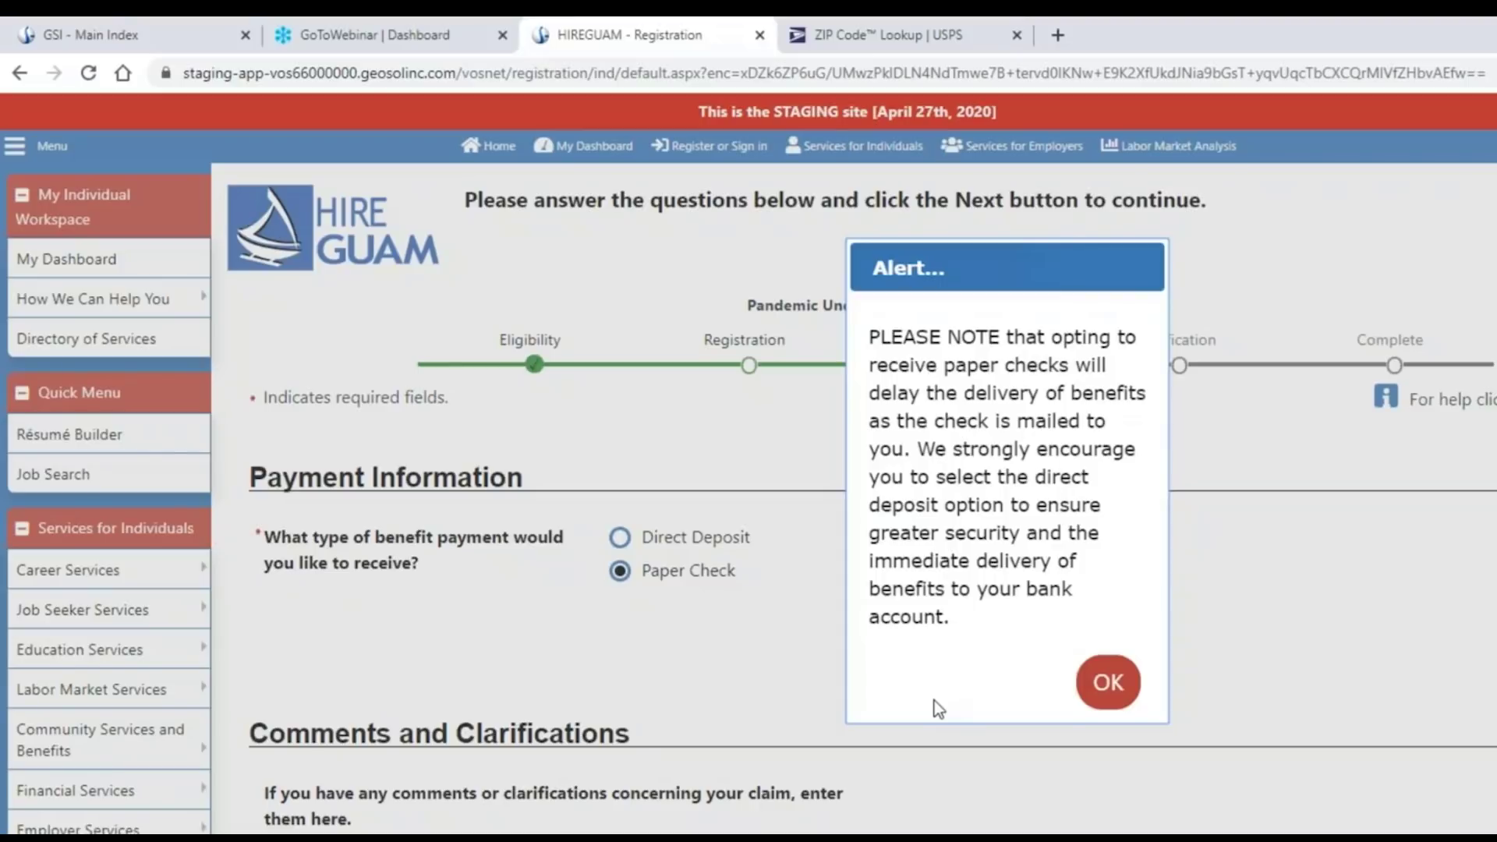
click(1106, 685)
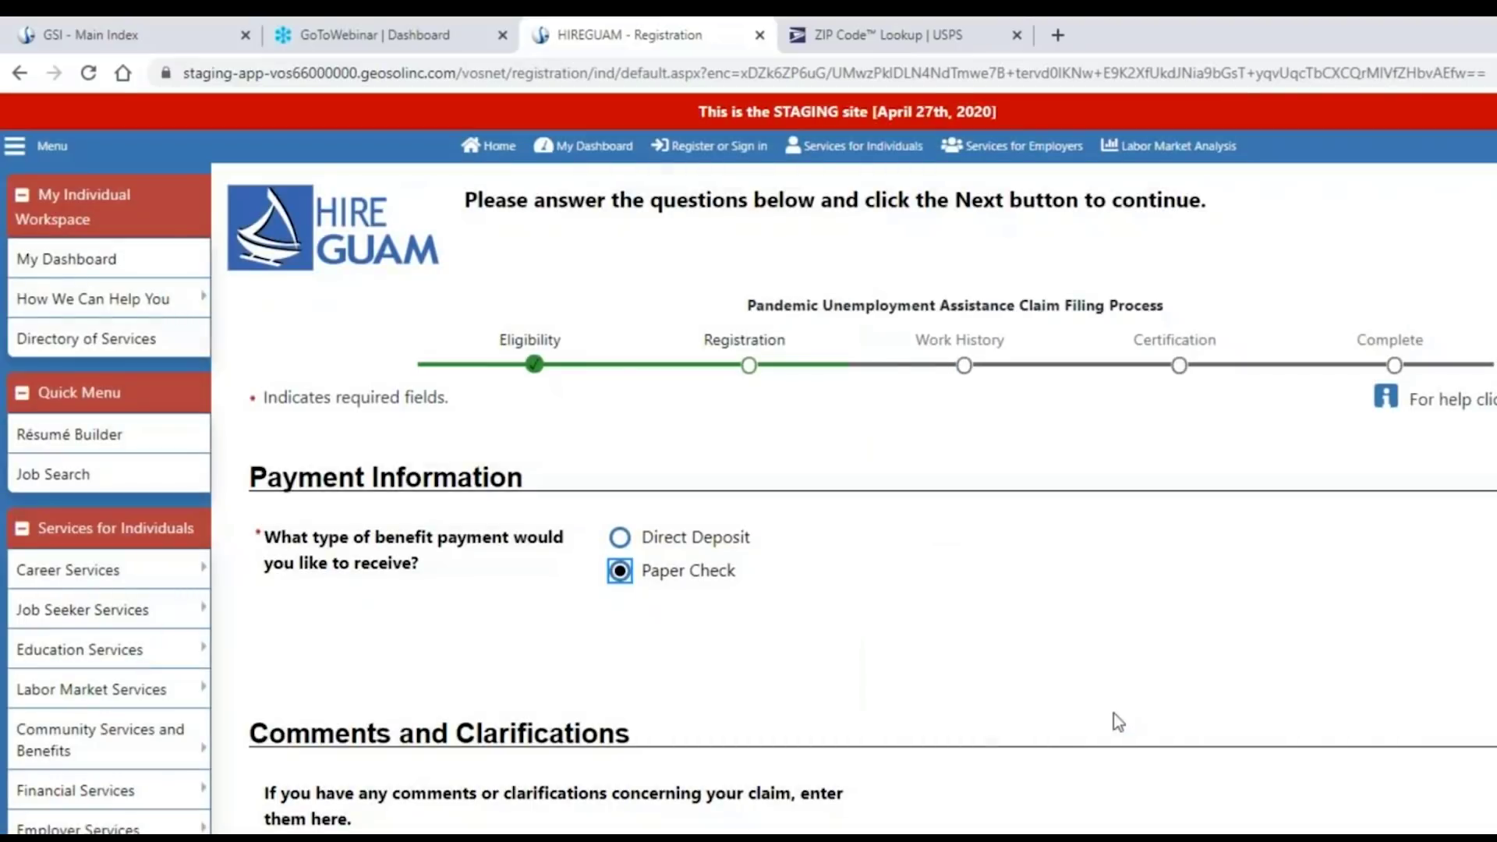
Answer No to Guam Territorial Income Tax withholding and acknowledge the tax-responsibility notice.
scroll(985, 726, down, 4)
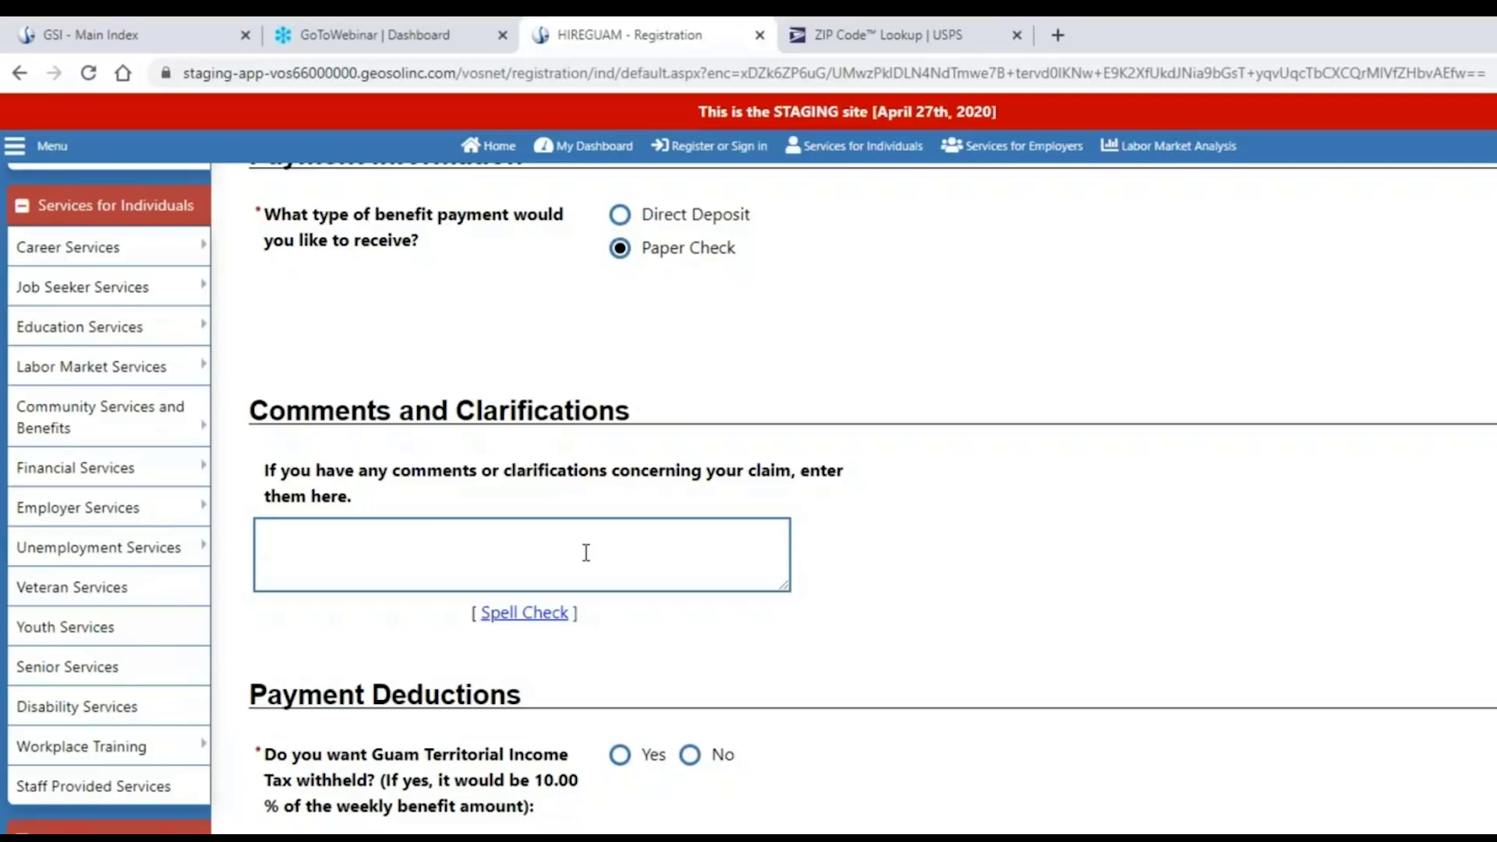
scroll(886, 583, down, 2)
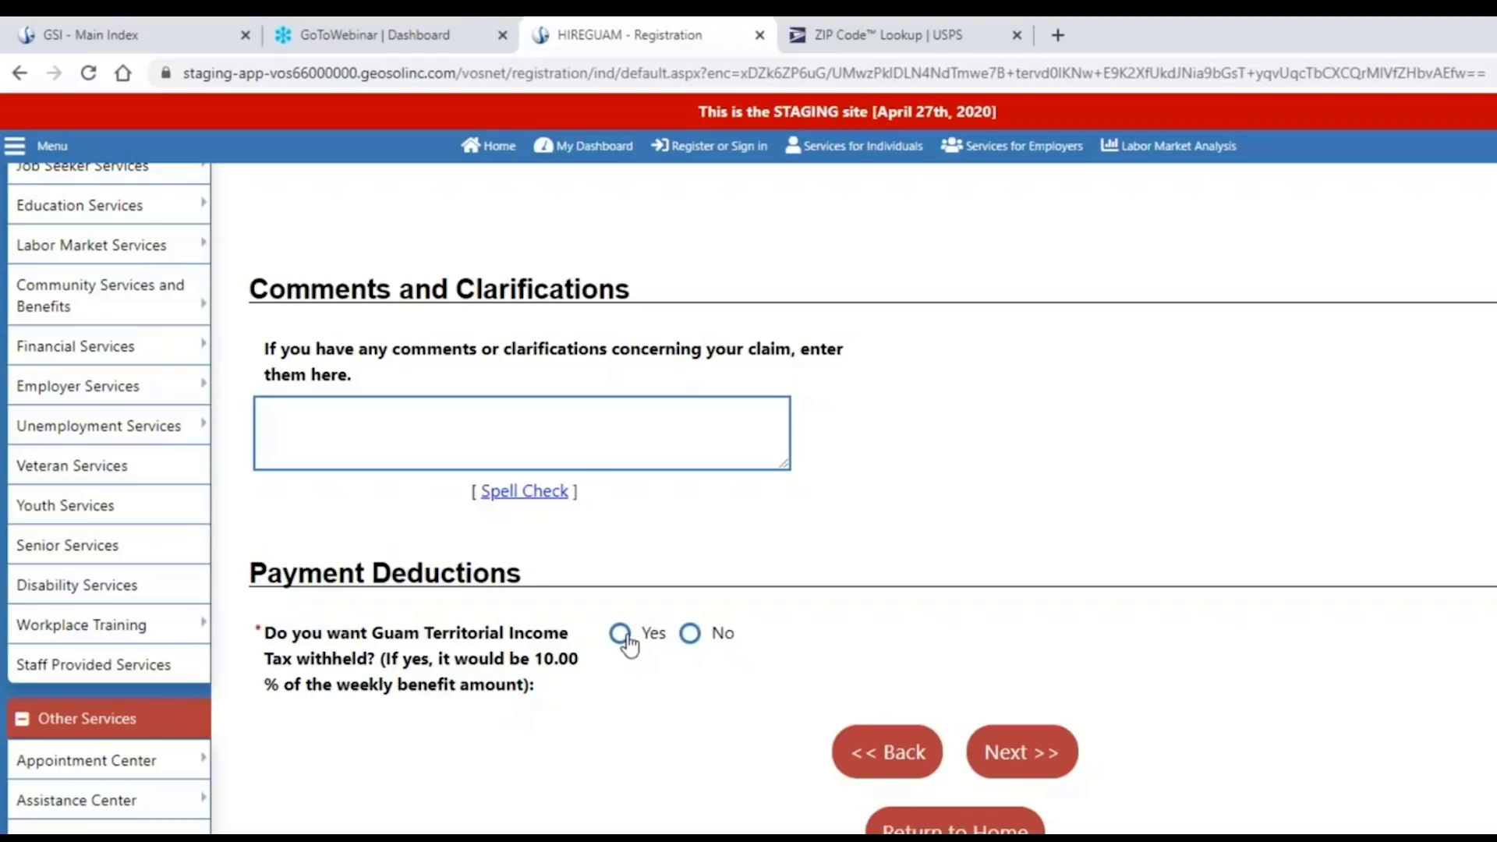
click(689, 635)
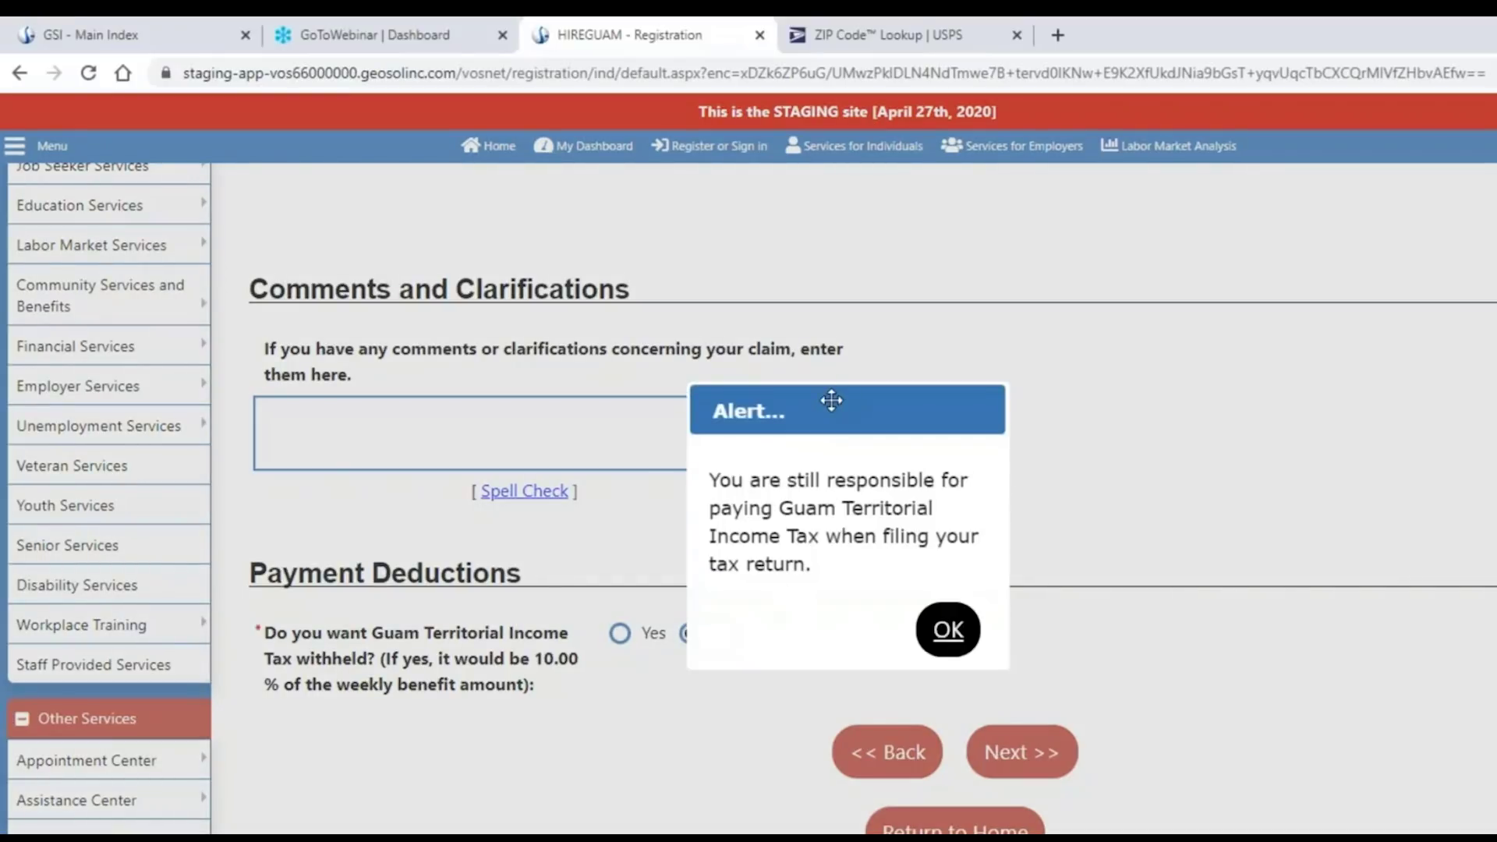
drag(828, 401, 1008, 390)
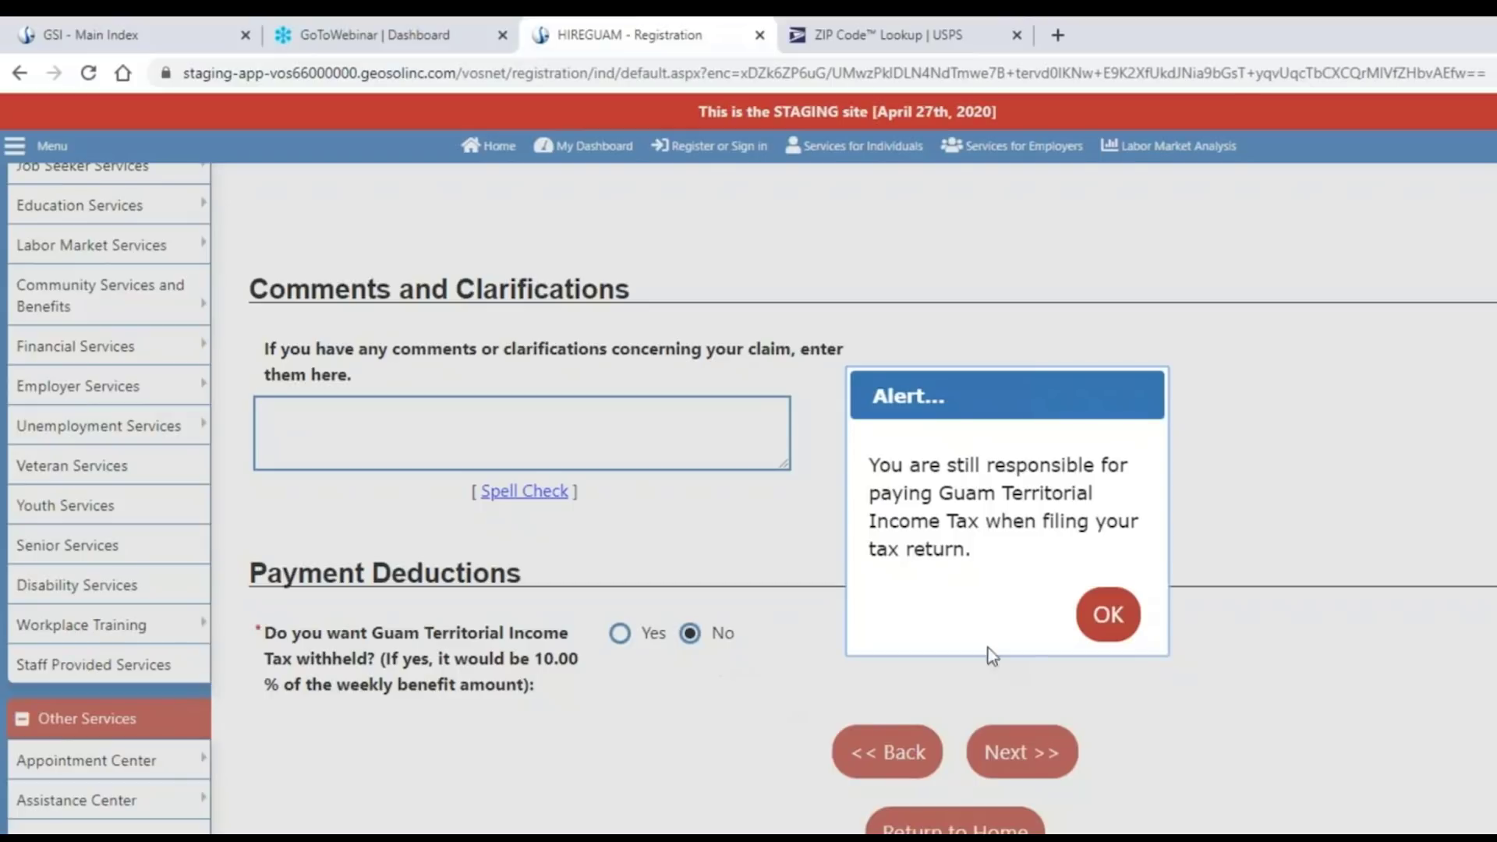
click(1108, 615)
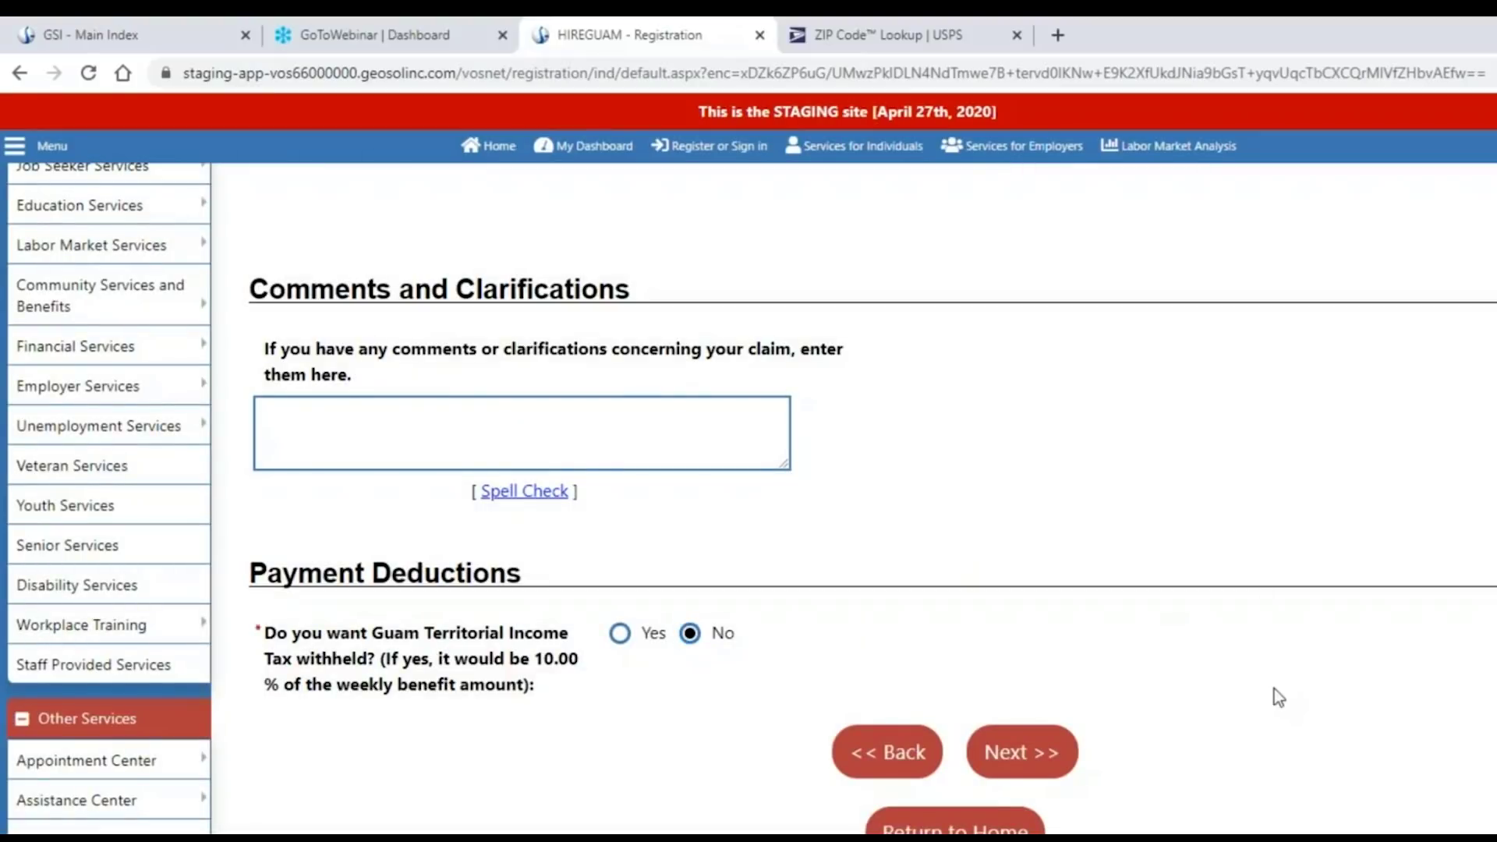
Submit the payment answers with Next >> to continue to the Pandemic Unemployment Assistance page.
scroll(1274, 689, up, 3)
scroll(1274, 689, down, 2)
click(1034, 766)
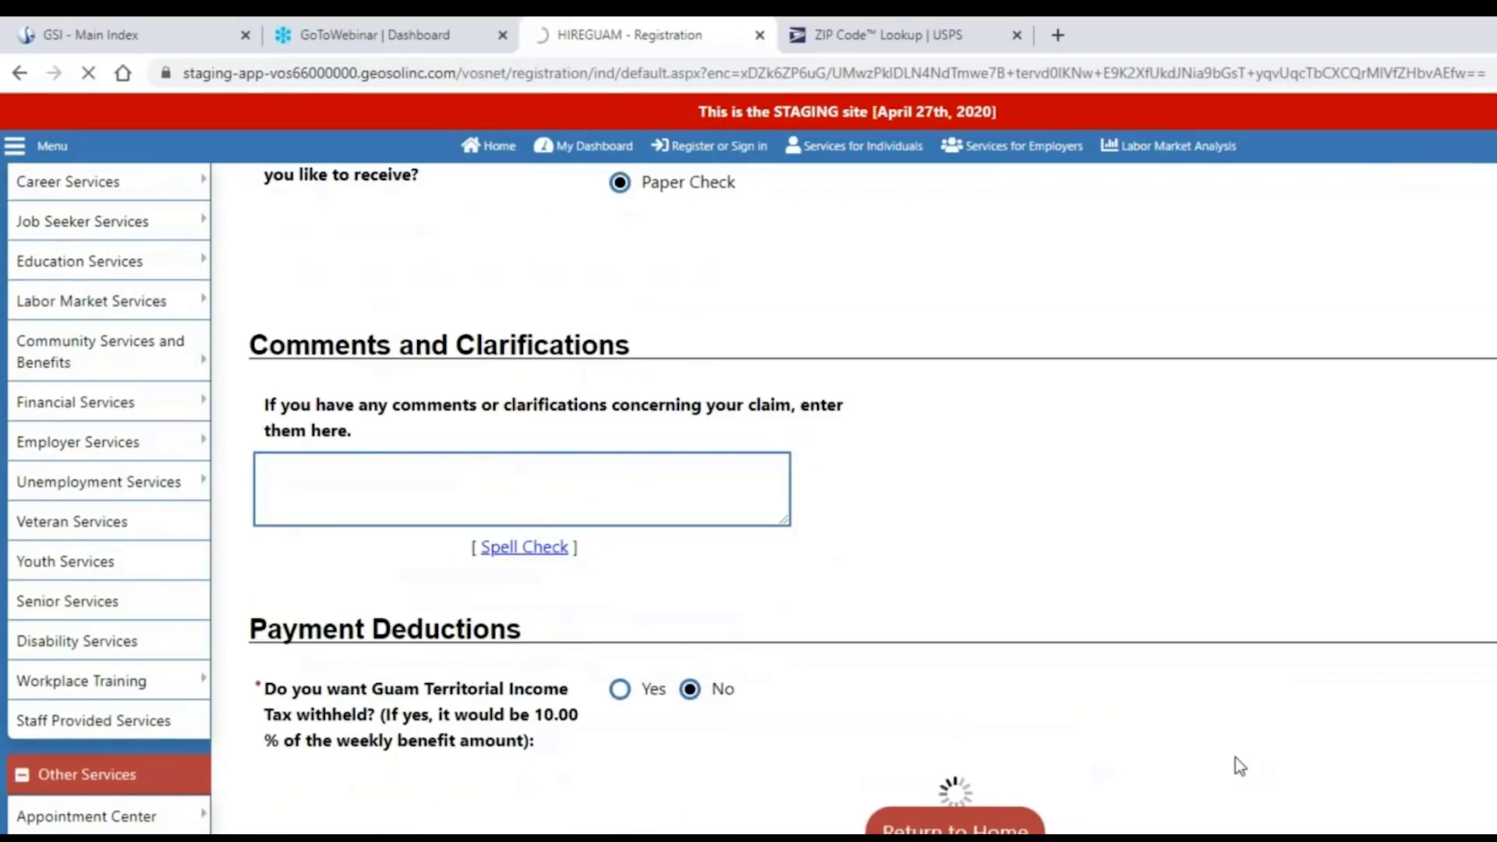
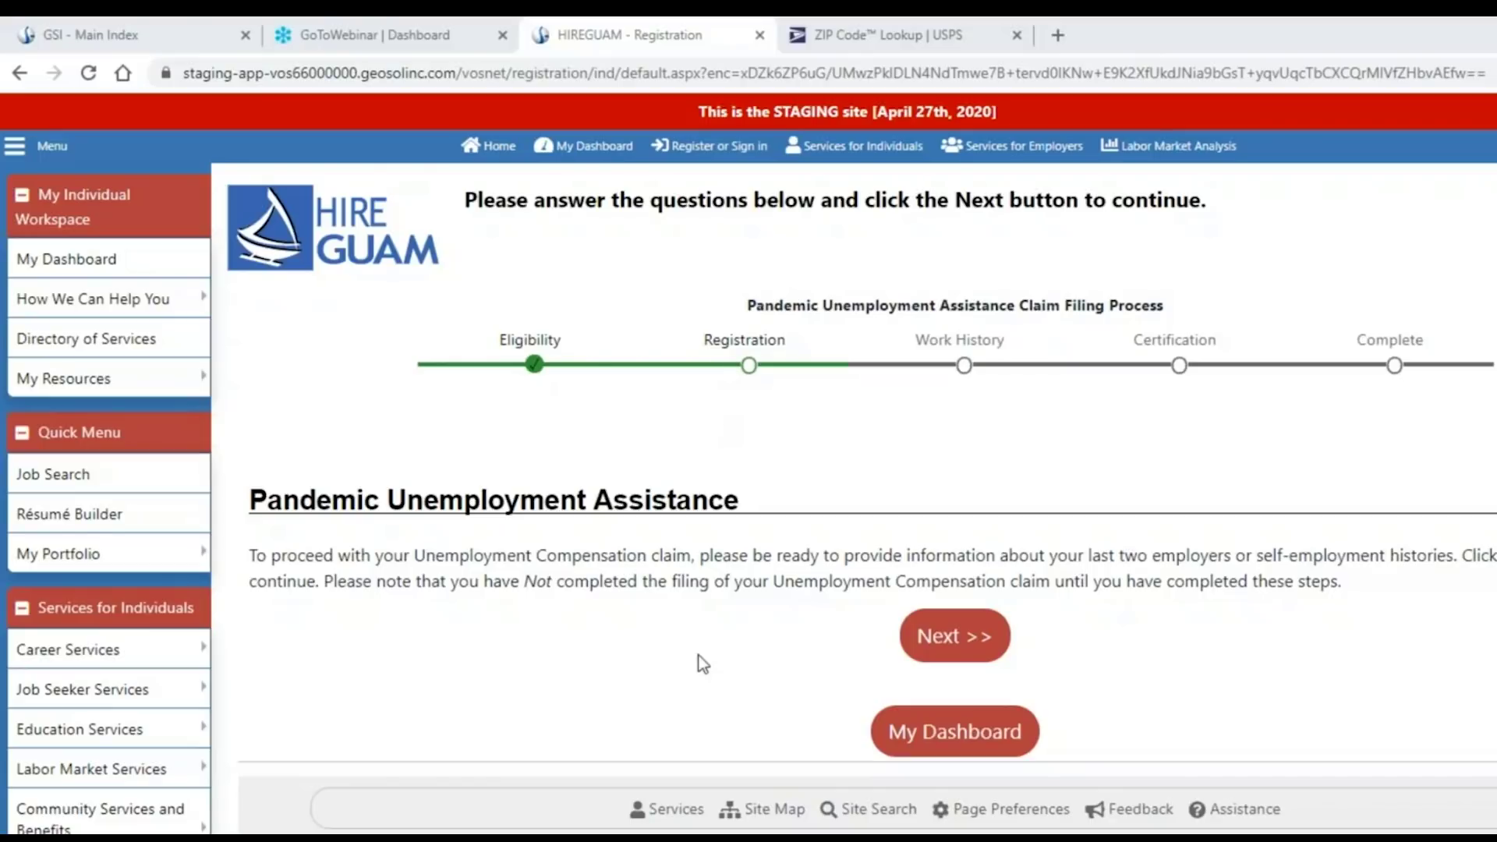
Go past the Pandemic Unemployment Assistance introduction to the Employment History review page.
click(941, 637)
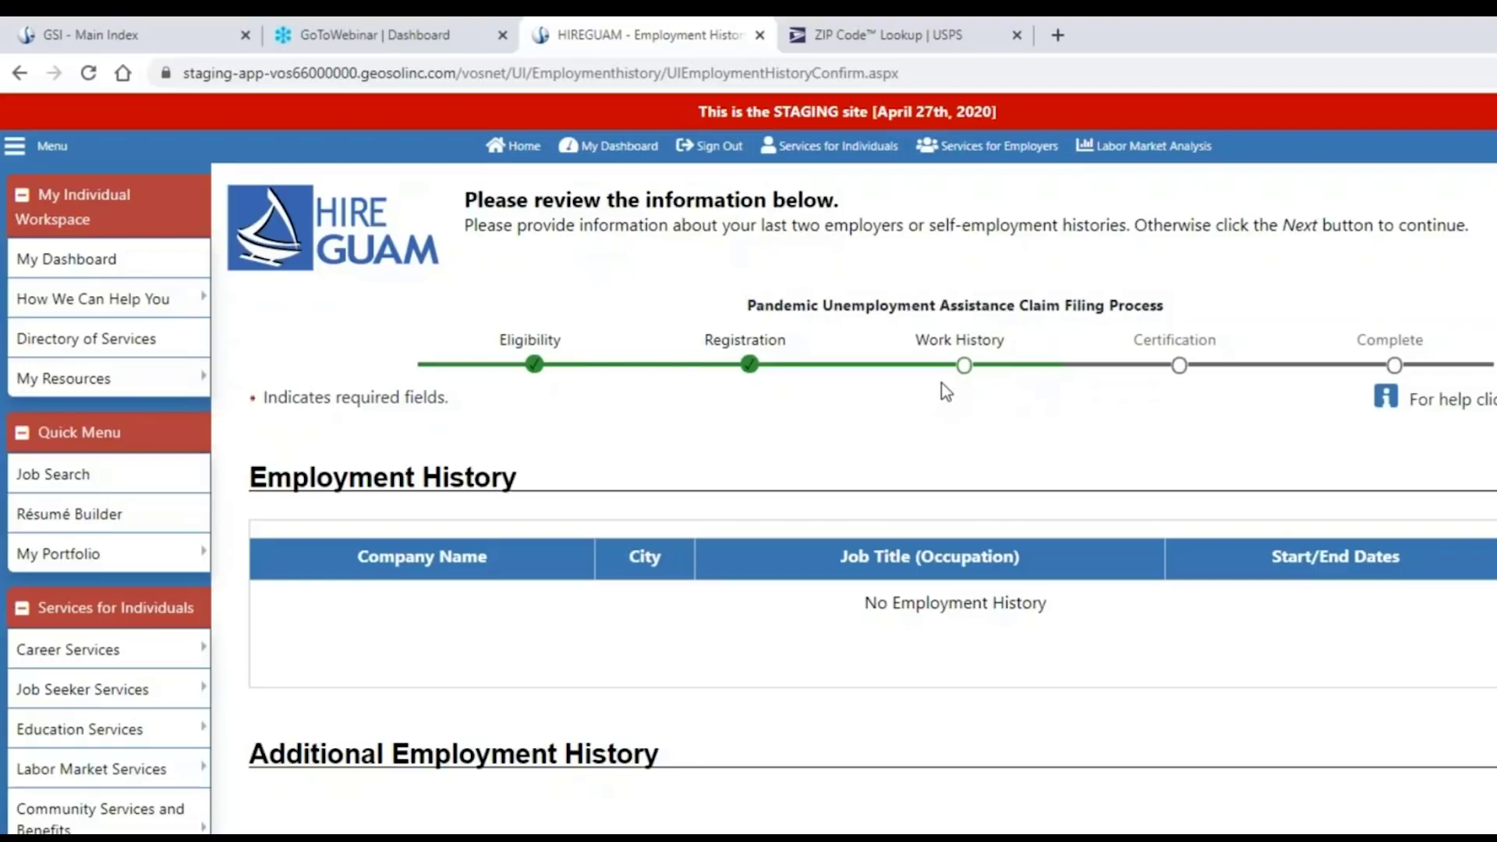
Answer Yes to adding other employment history items and continue to the new employer form.
scroll(945, 452, down, 3)
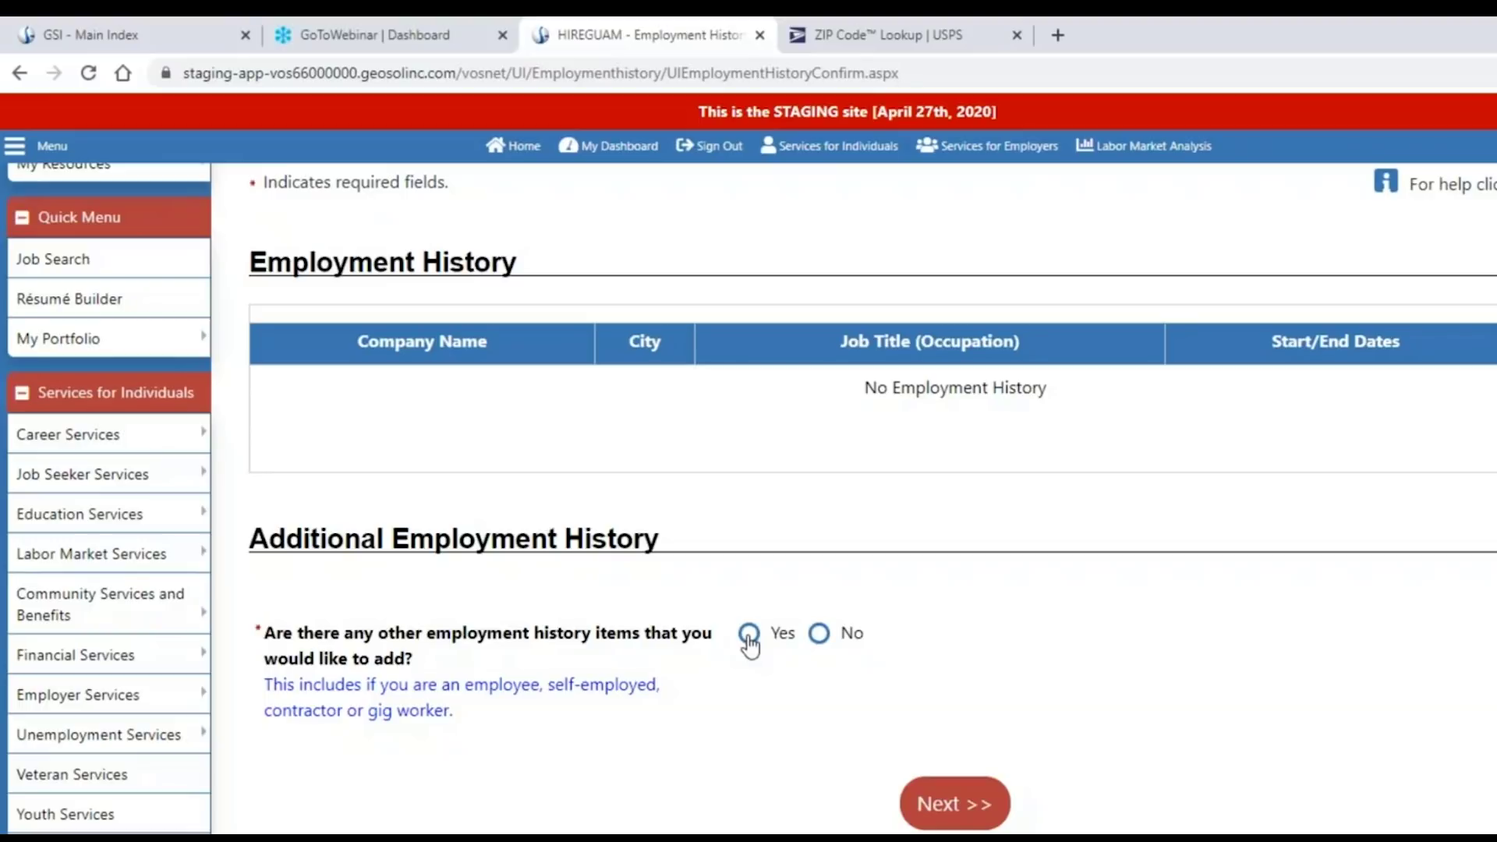
click(749, 641)
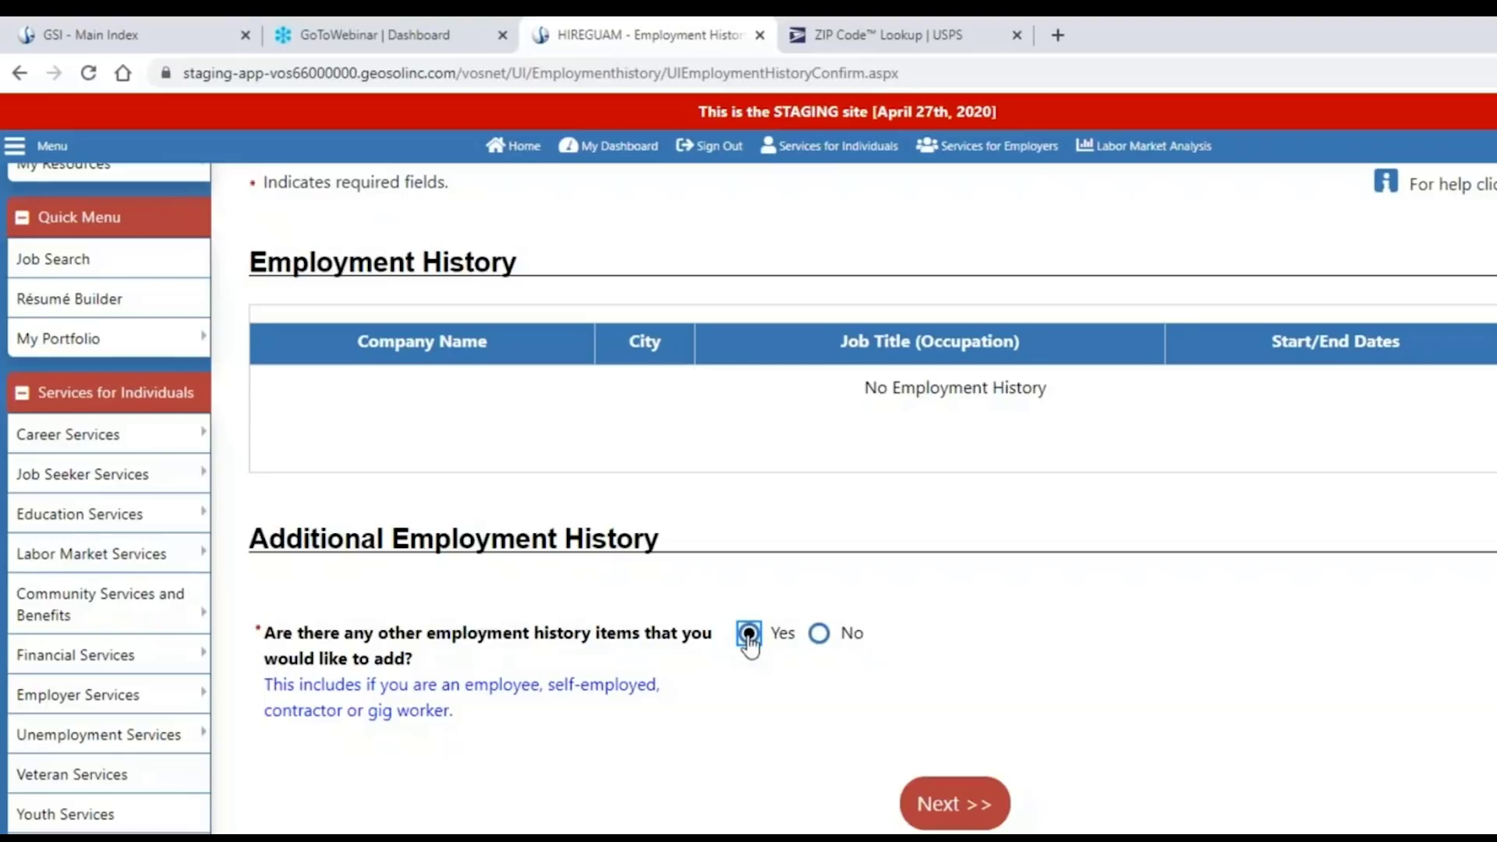
click(954, 807)
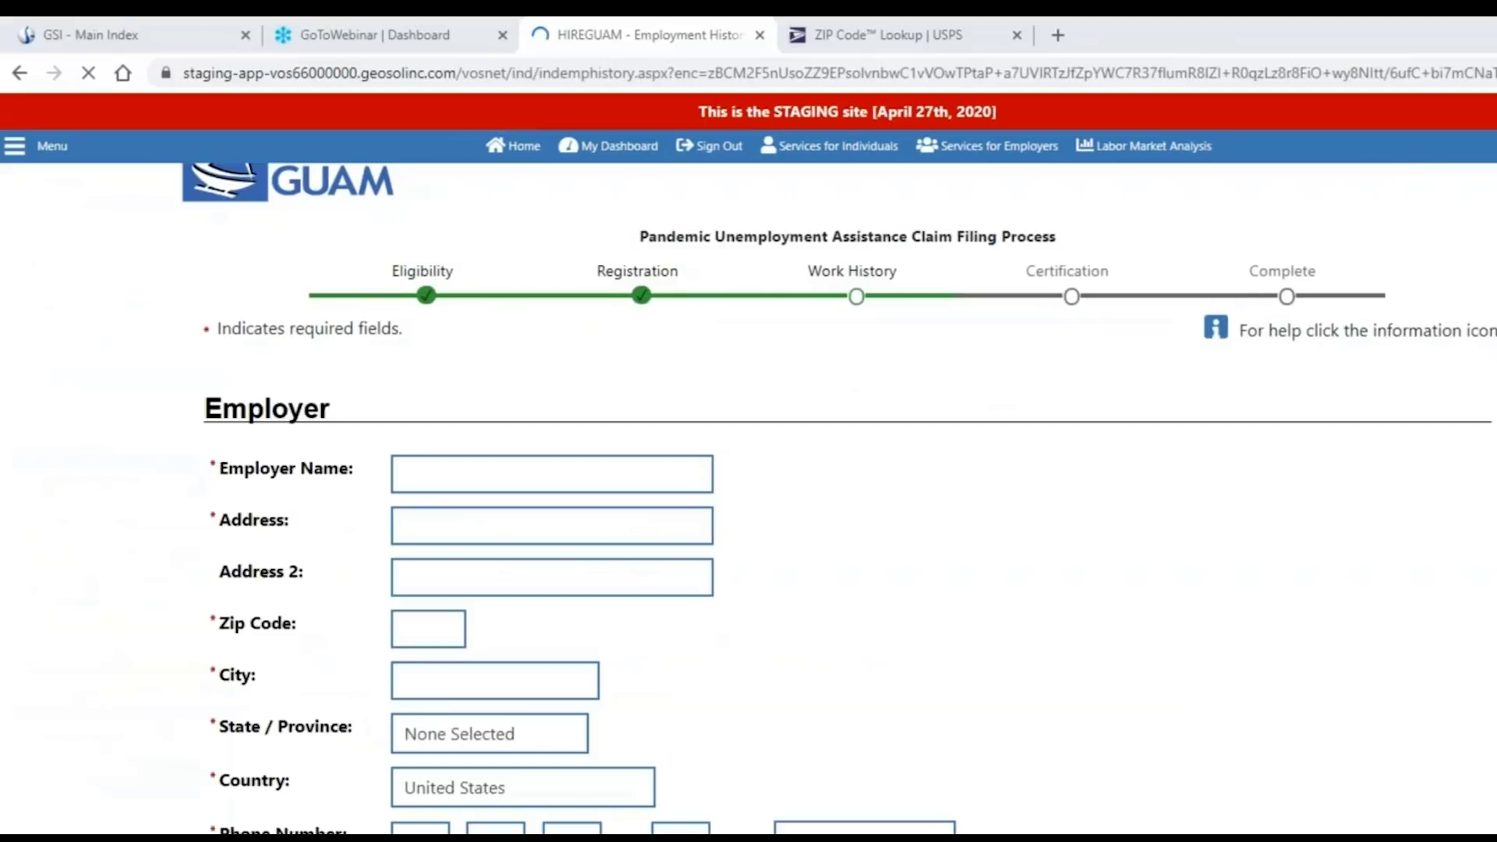
Paste in the salon employer's name and street address.
scroll(1149, 647, down, 1)
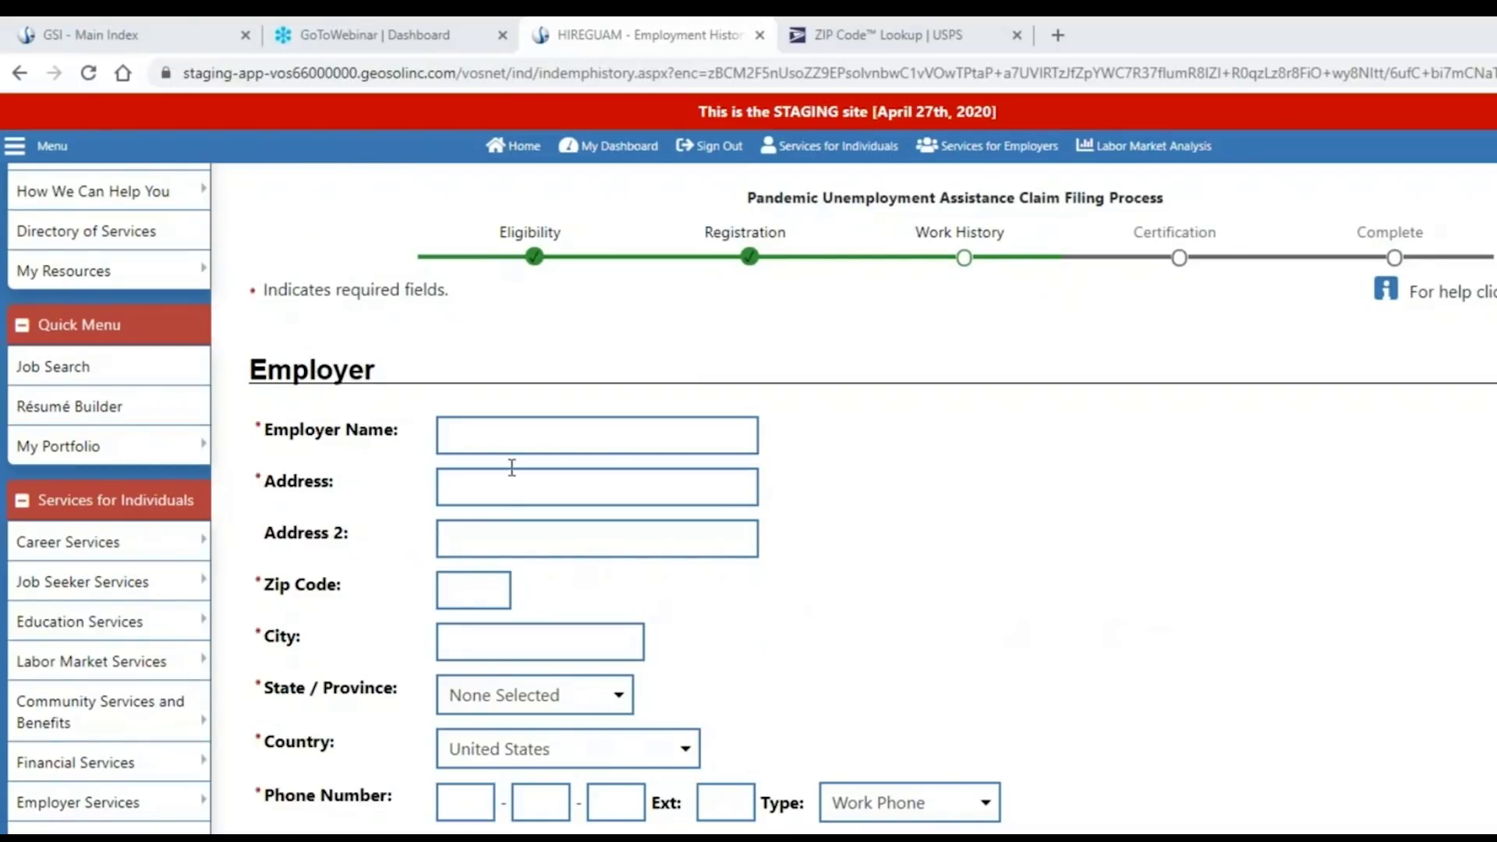
click(468, 434)
text(Sherry's Salon)
click(496, 491)
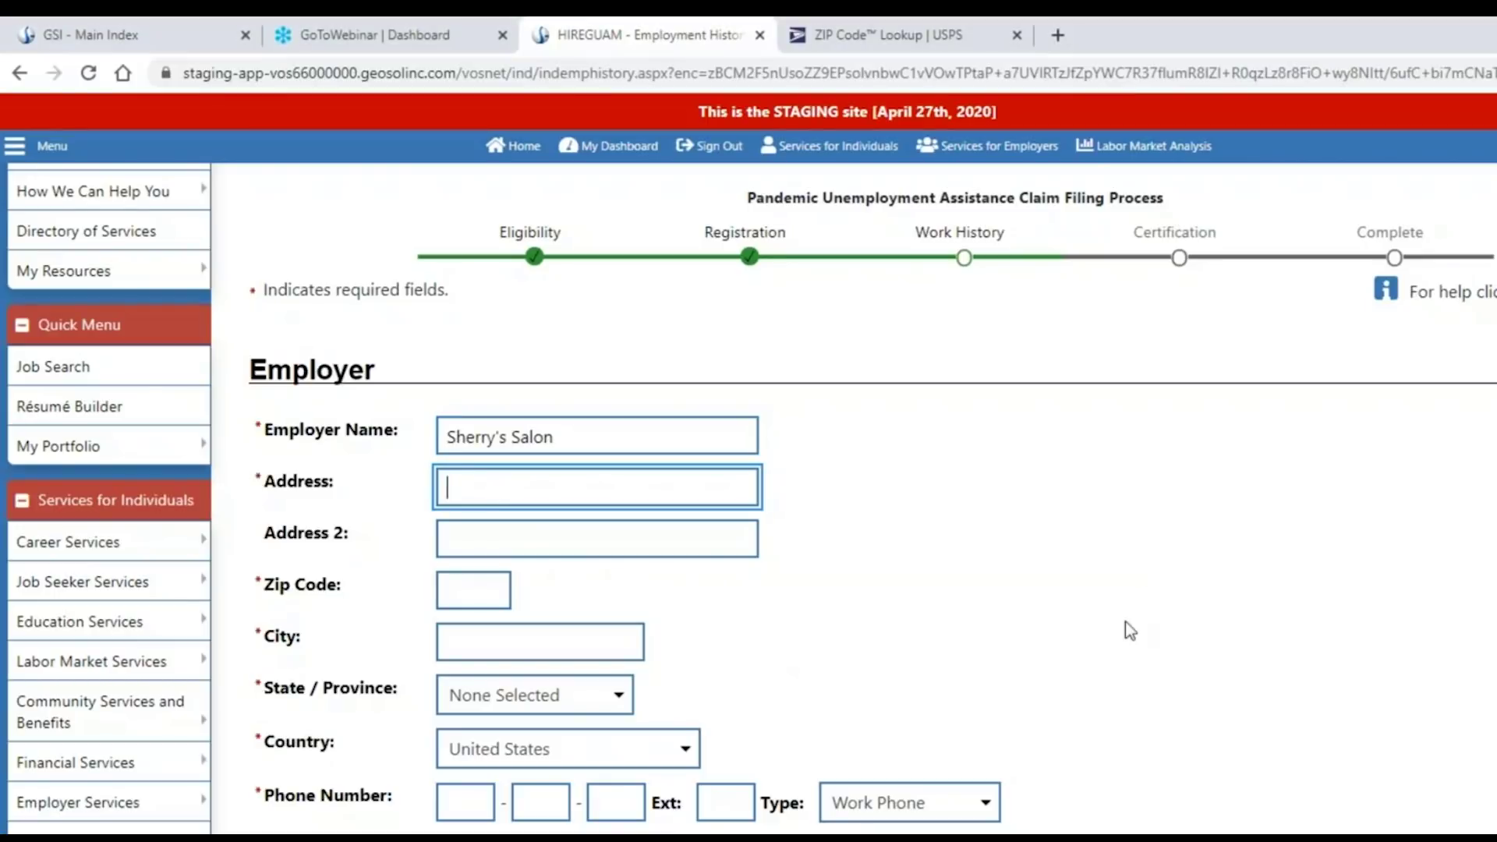
text(123 Main St)
key(Tab)
key(Tab)
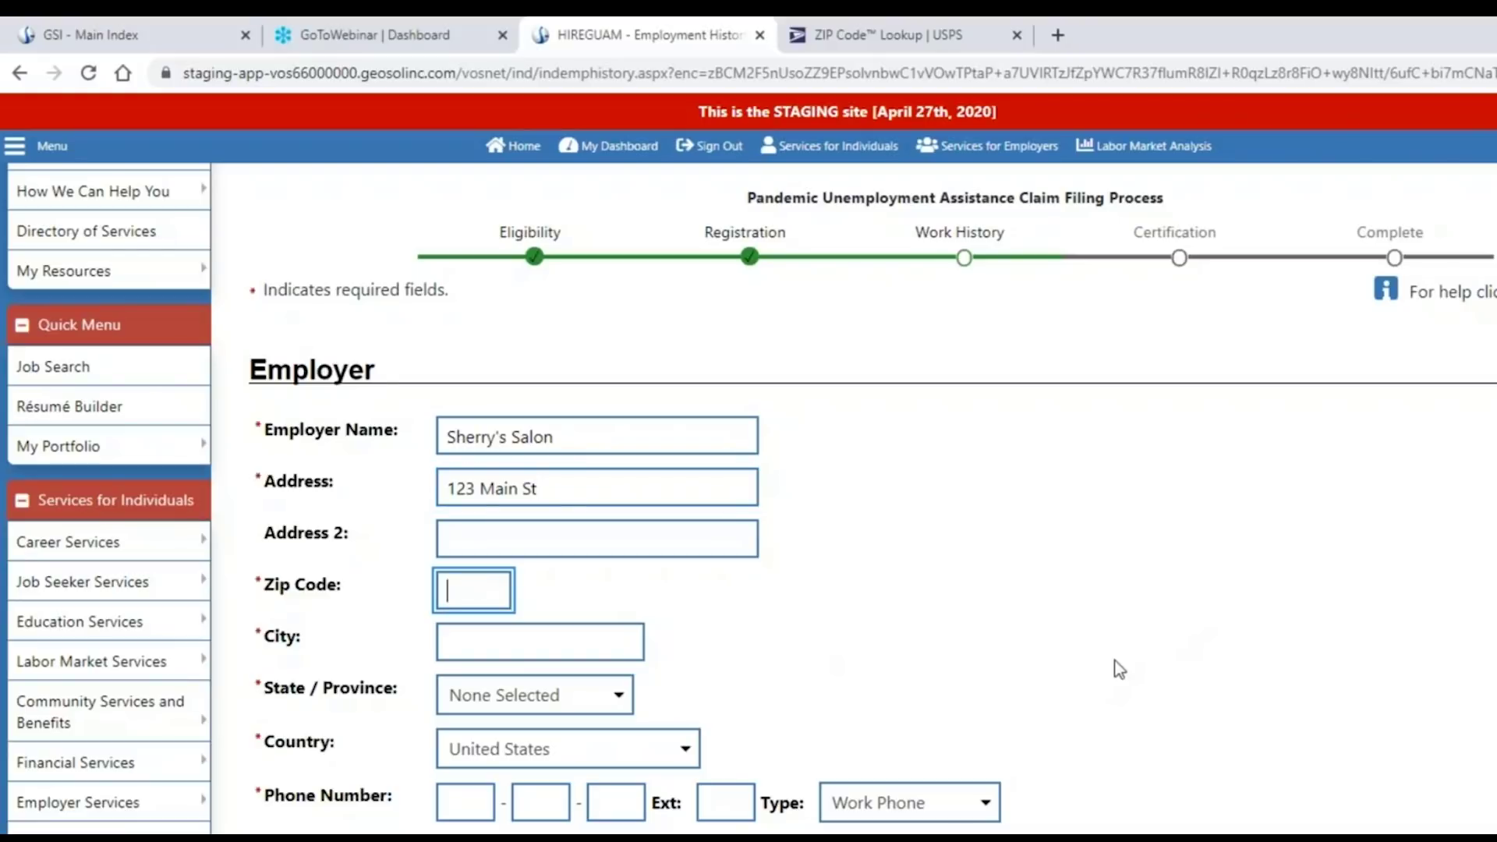
Enter zip code 96931 so city and state fill in, then the employer's work phone number.
text(96931)
click(750, 639)
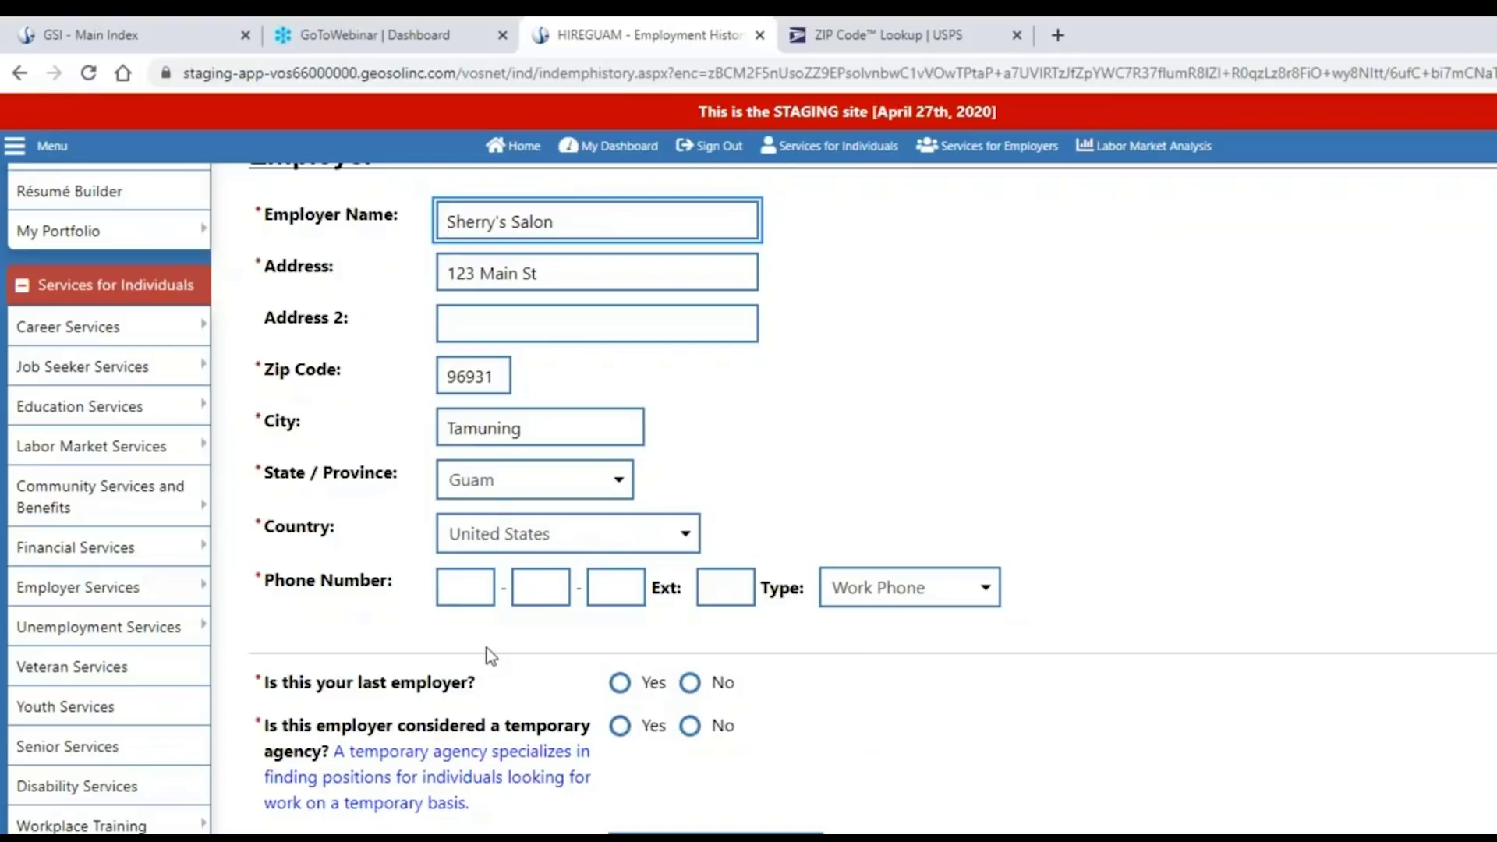
click(461, 586)
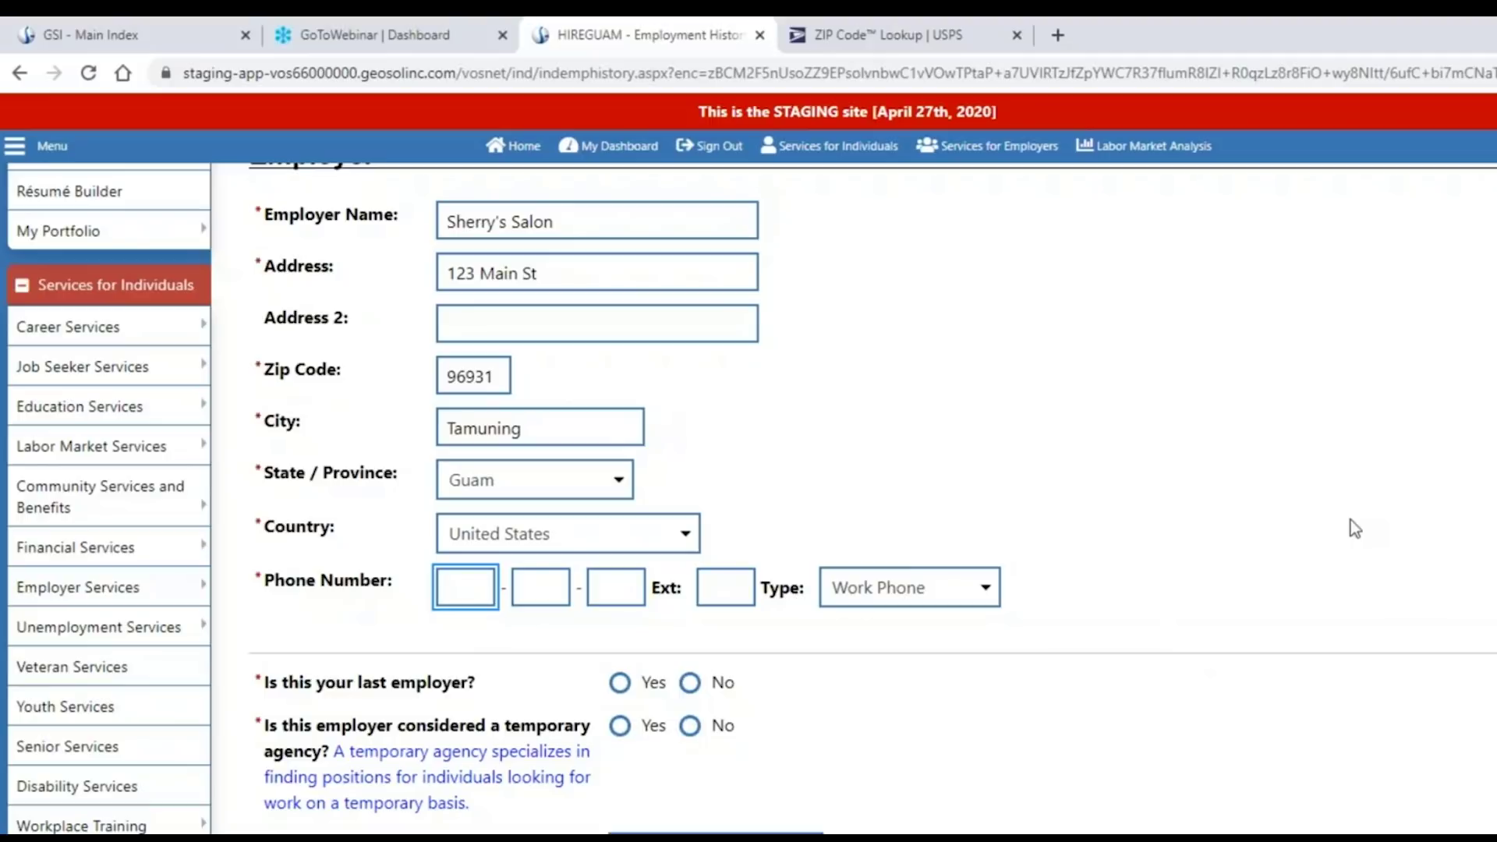
text(444)
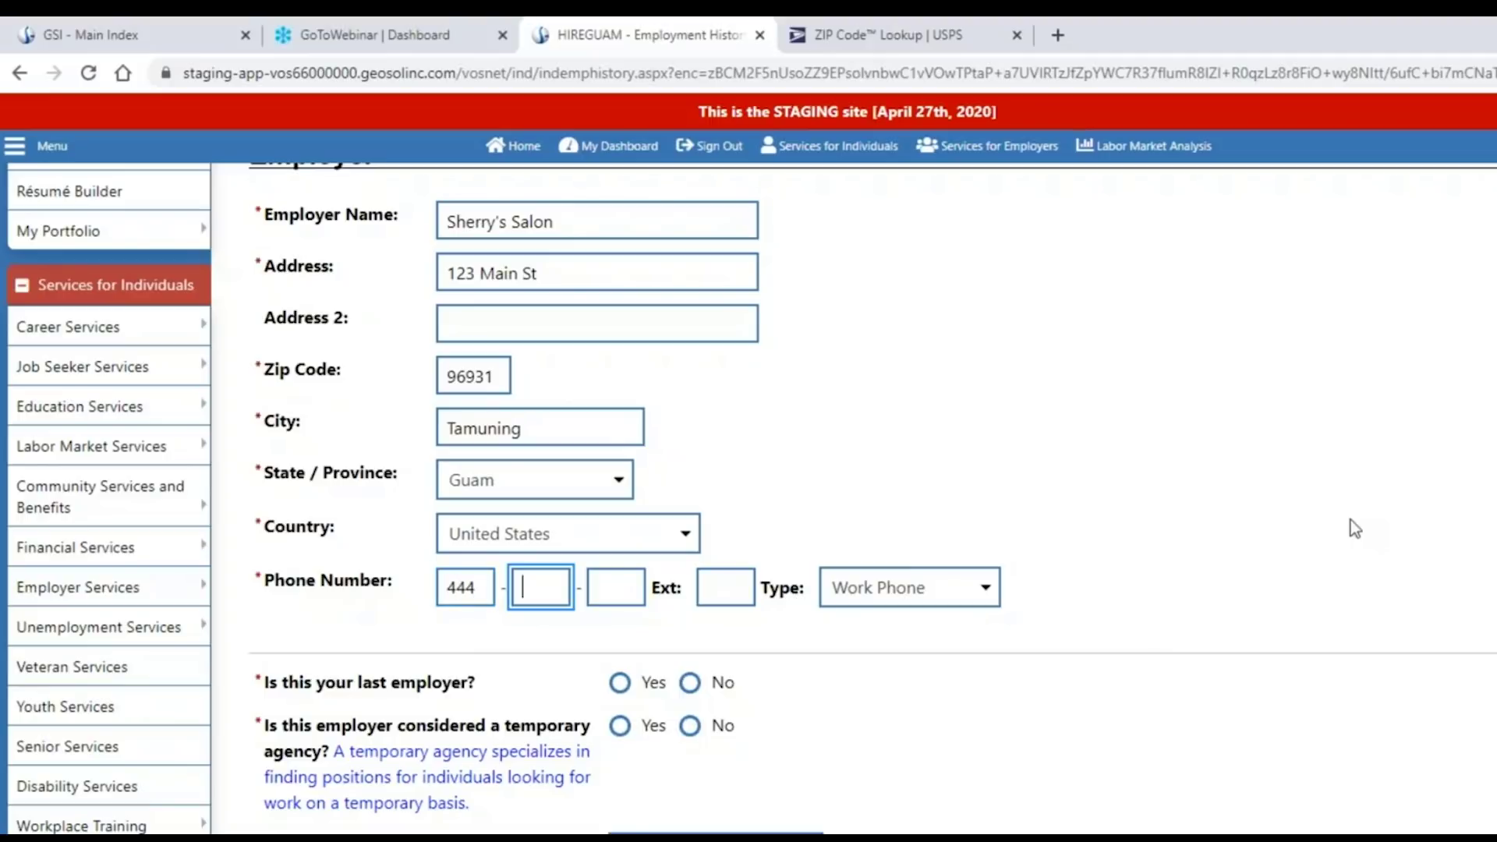
text(-444-44444)
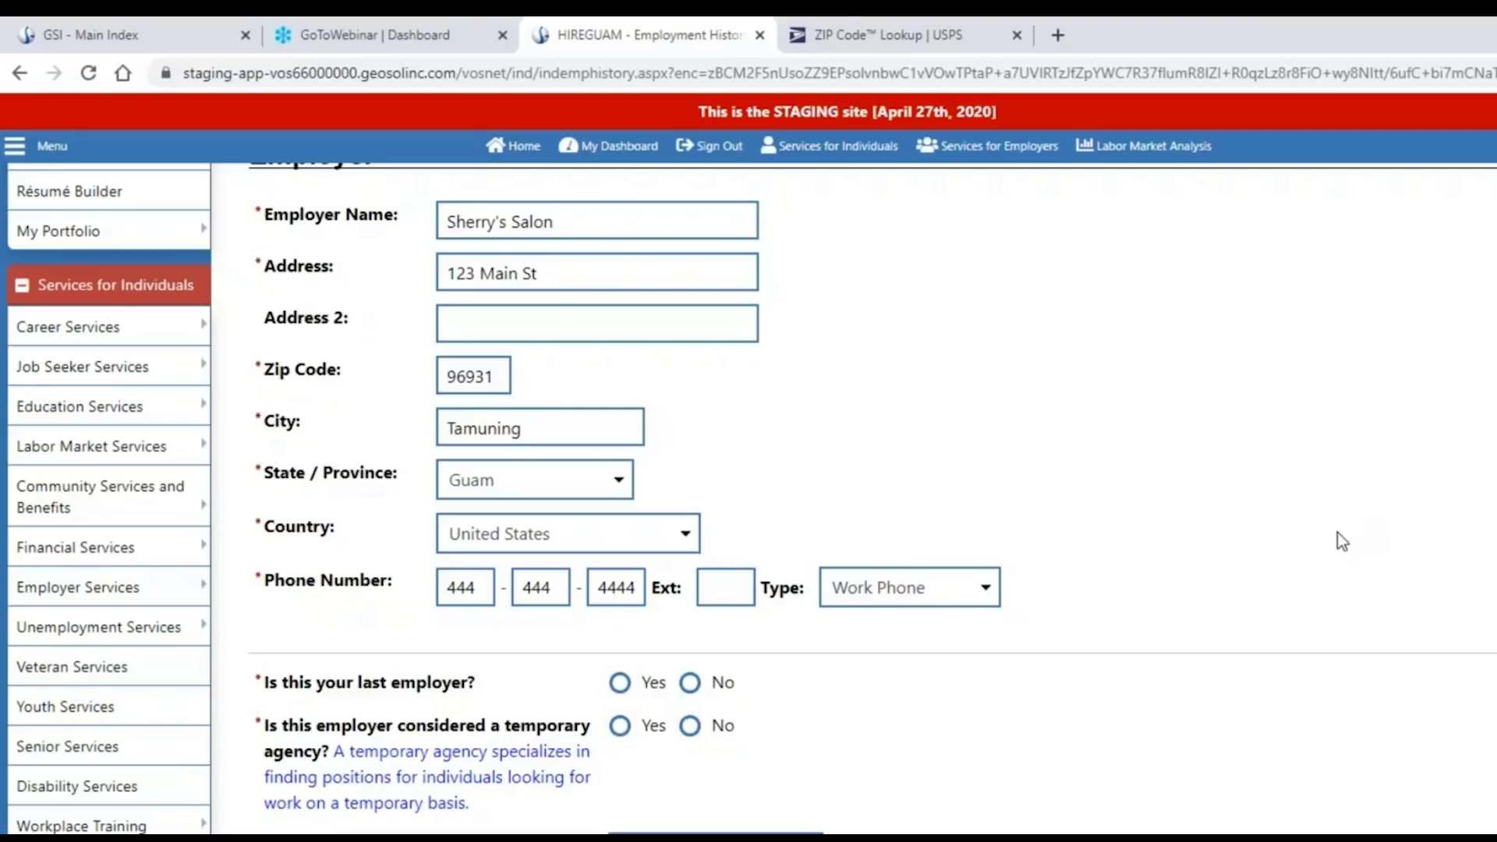
scroll(1336, 533, down, 4)
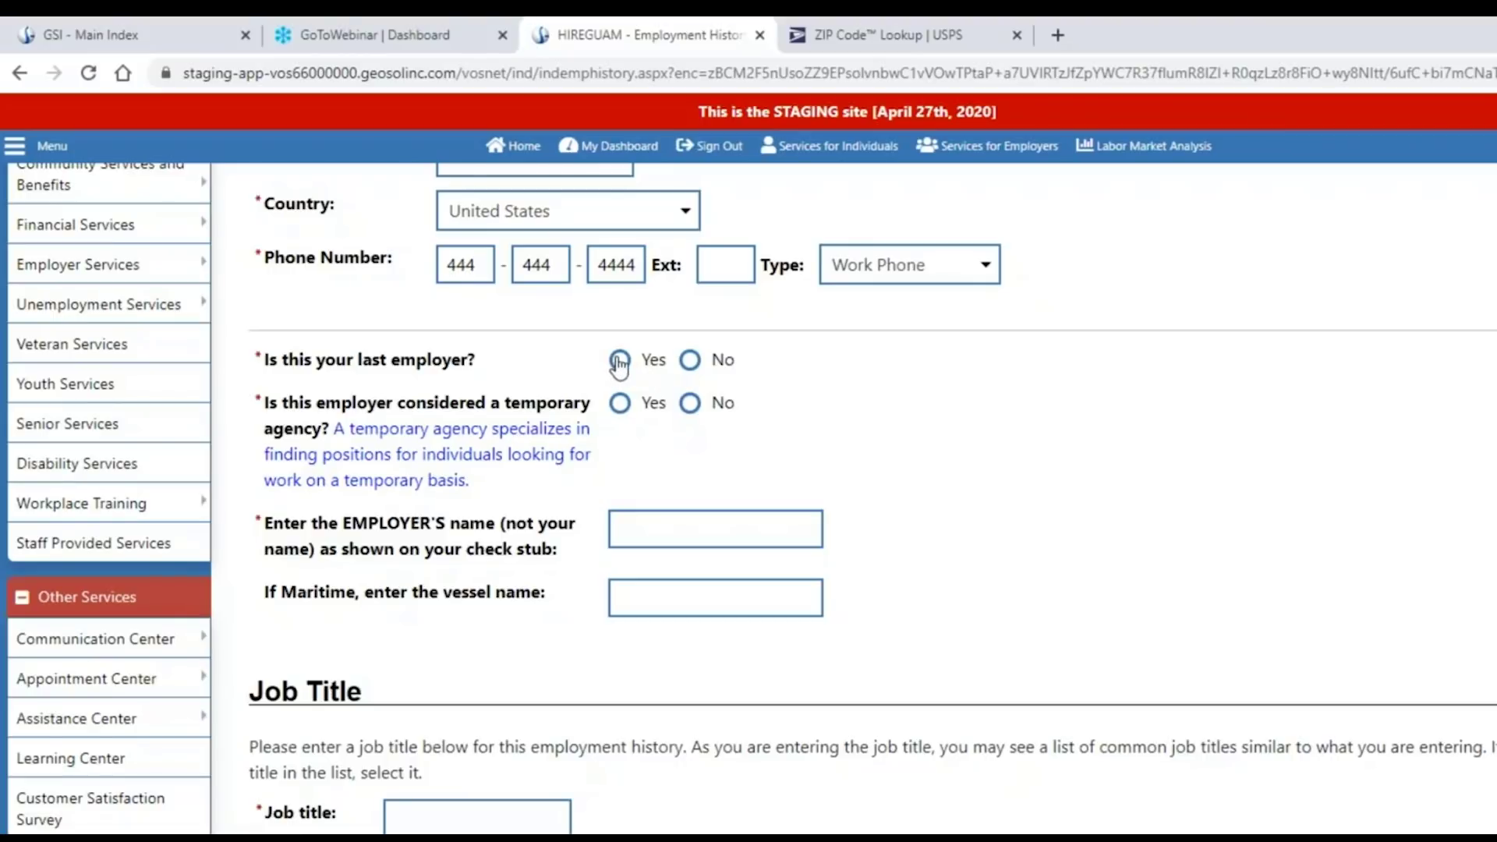
Mark the salon as last employer, not a temporary agency, with check-stub name 'Sherry's Salon'.
click(620, 361)
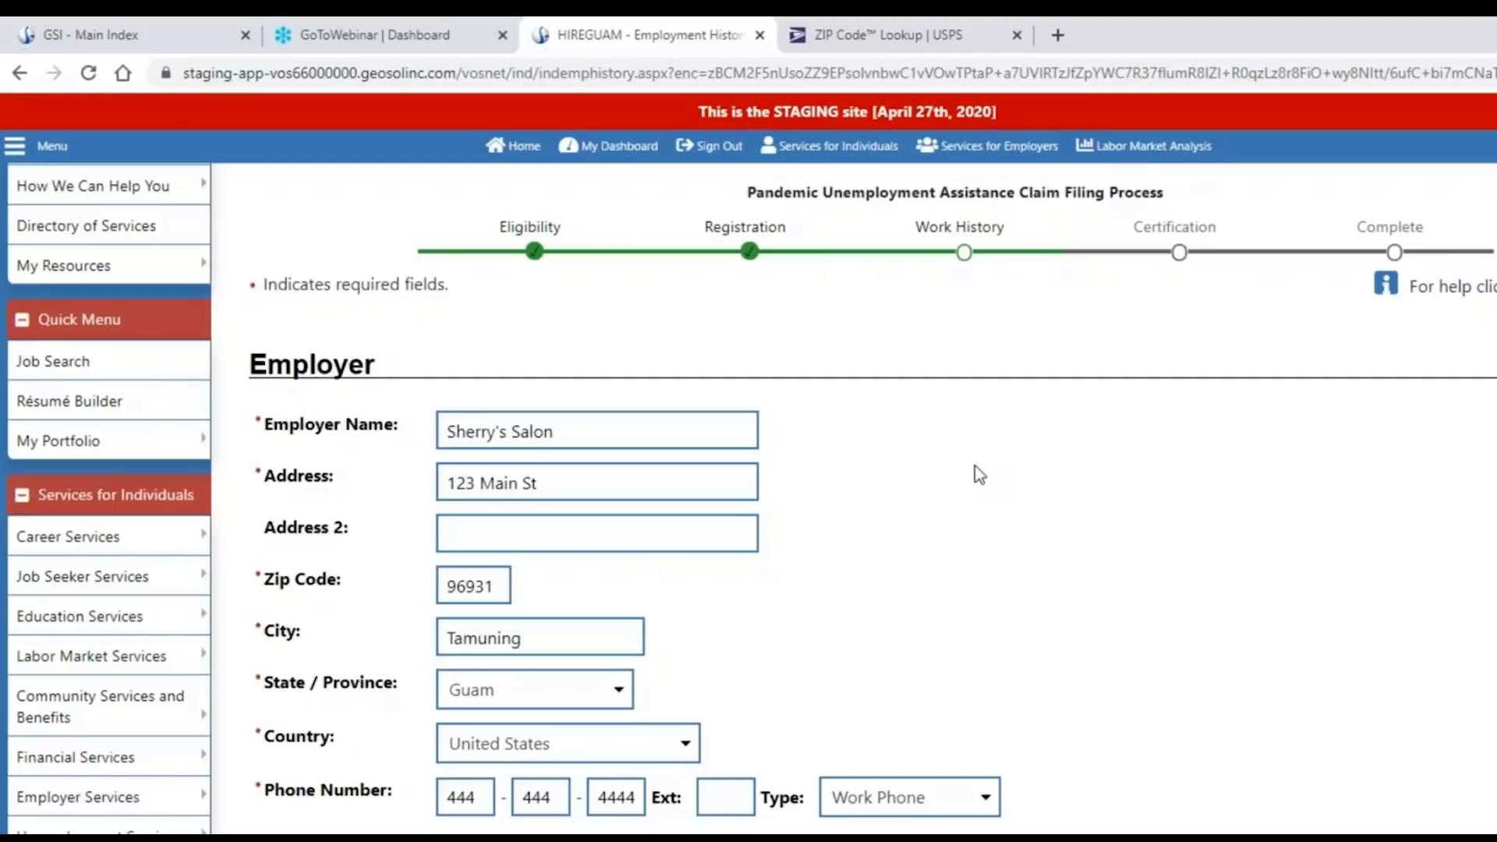
scroll(959, 474, down, 5)
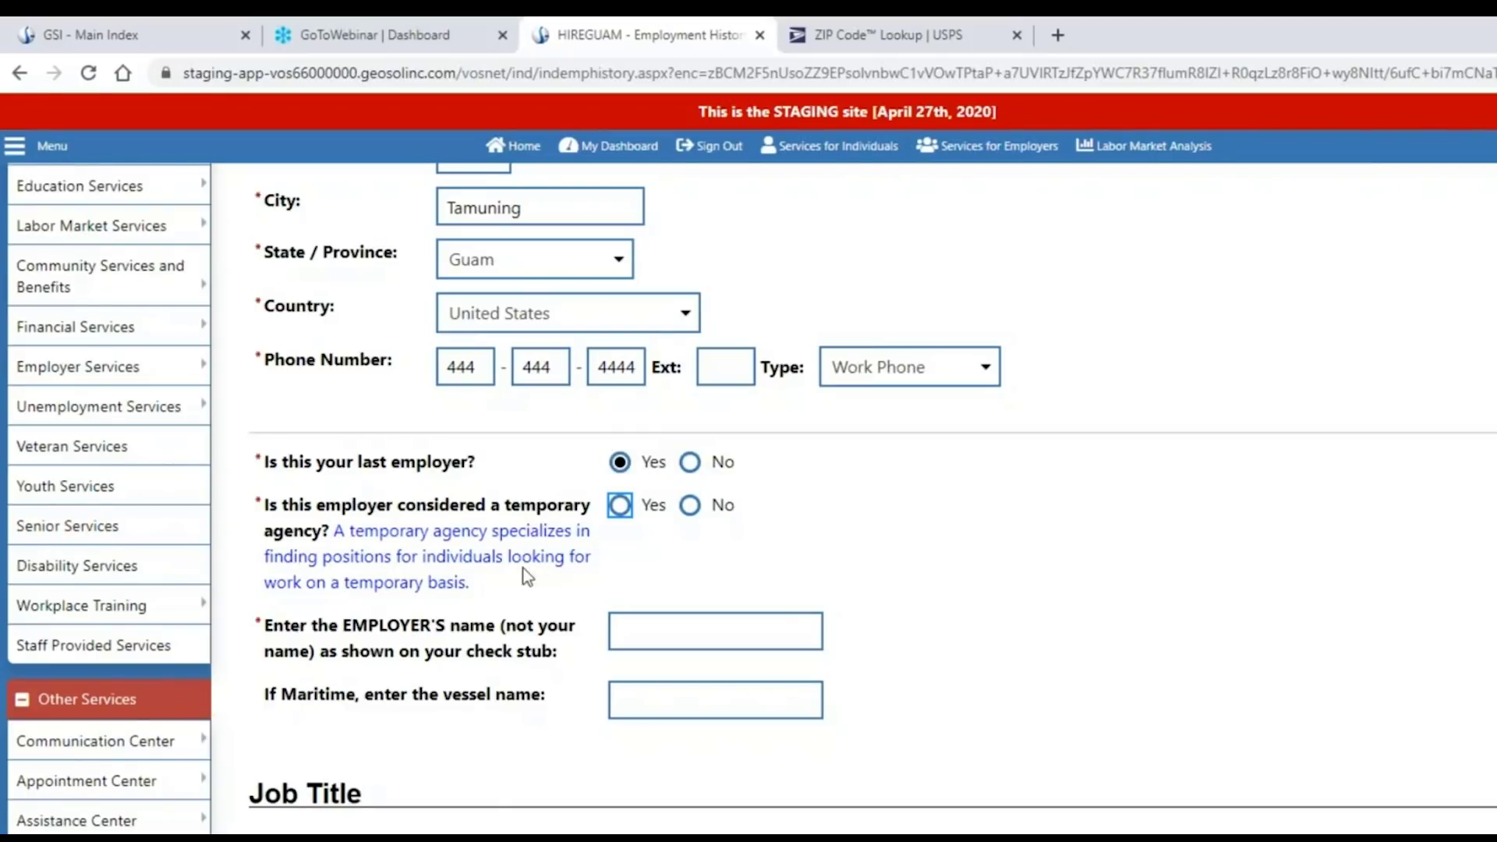
click(690, 505)
scroll(948, 561, down, 1)
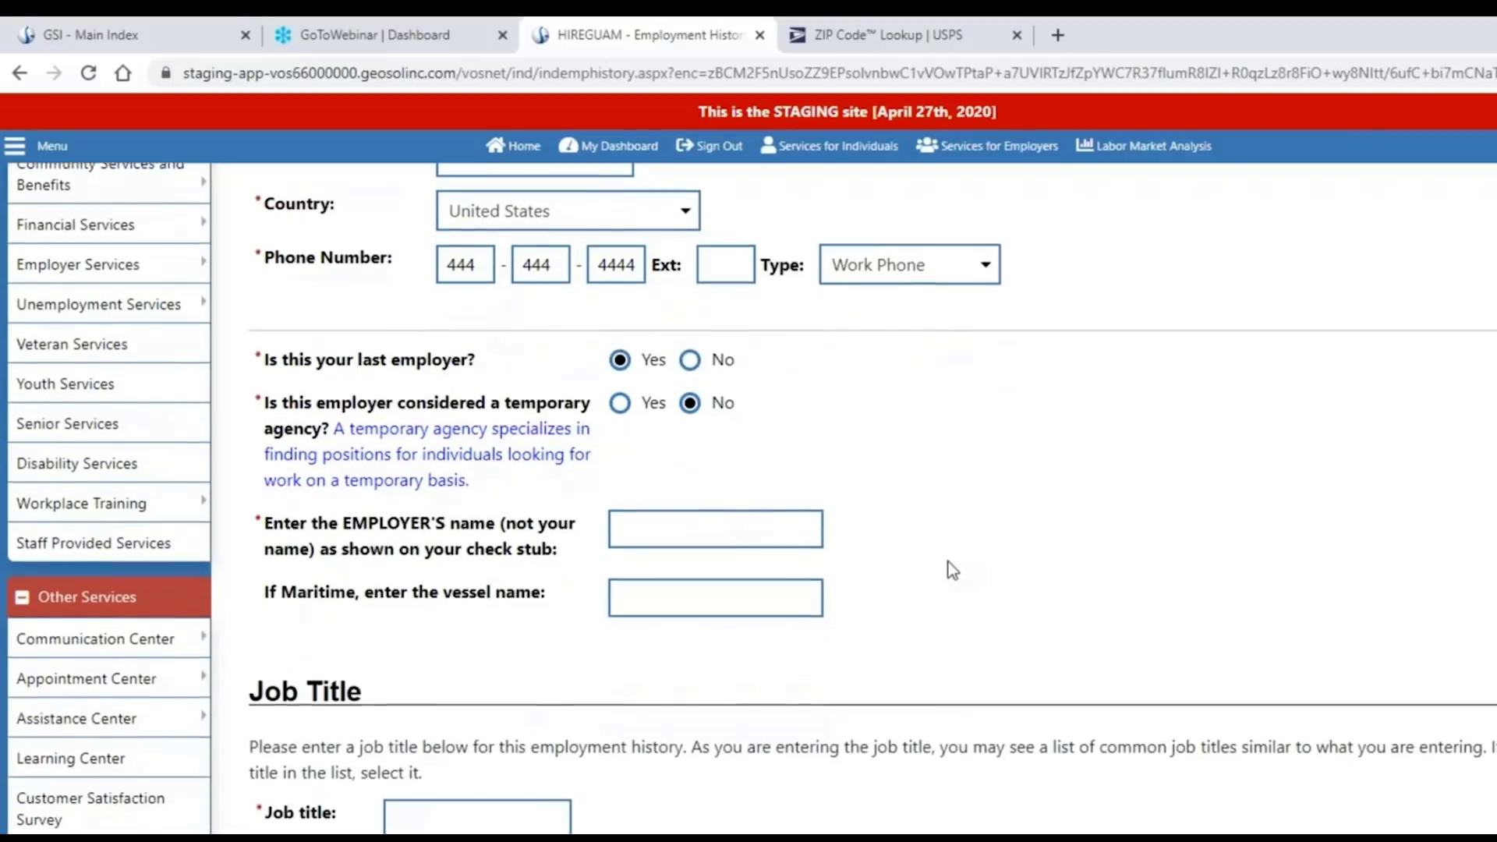
click(644, 522)
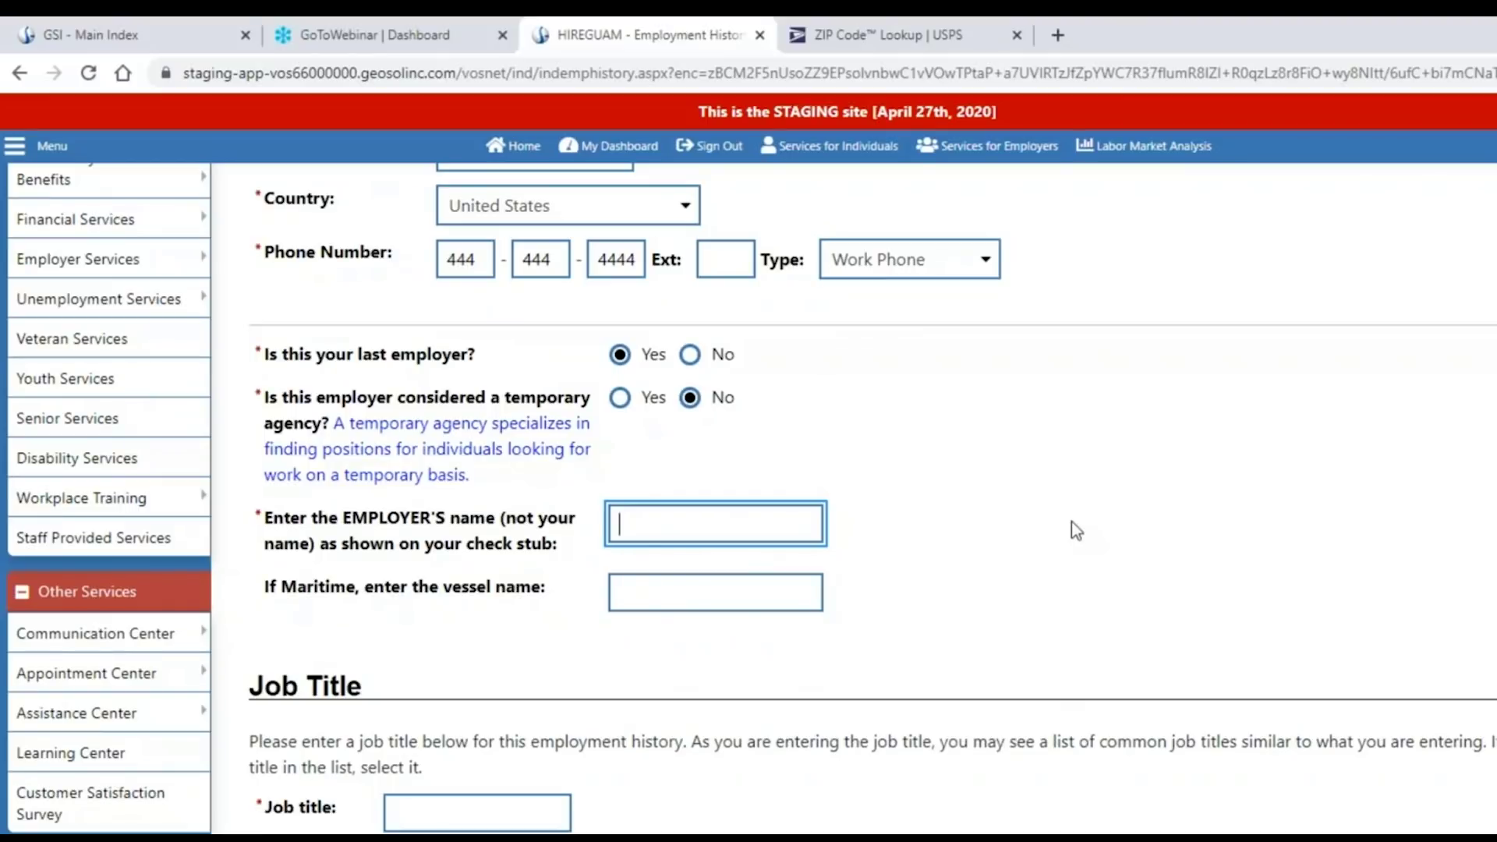
text(Sherry's Salon)
scroll(1071, 530, down, 2)
click(501, 603)
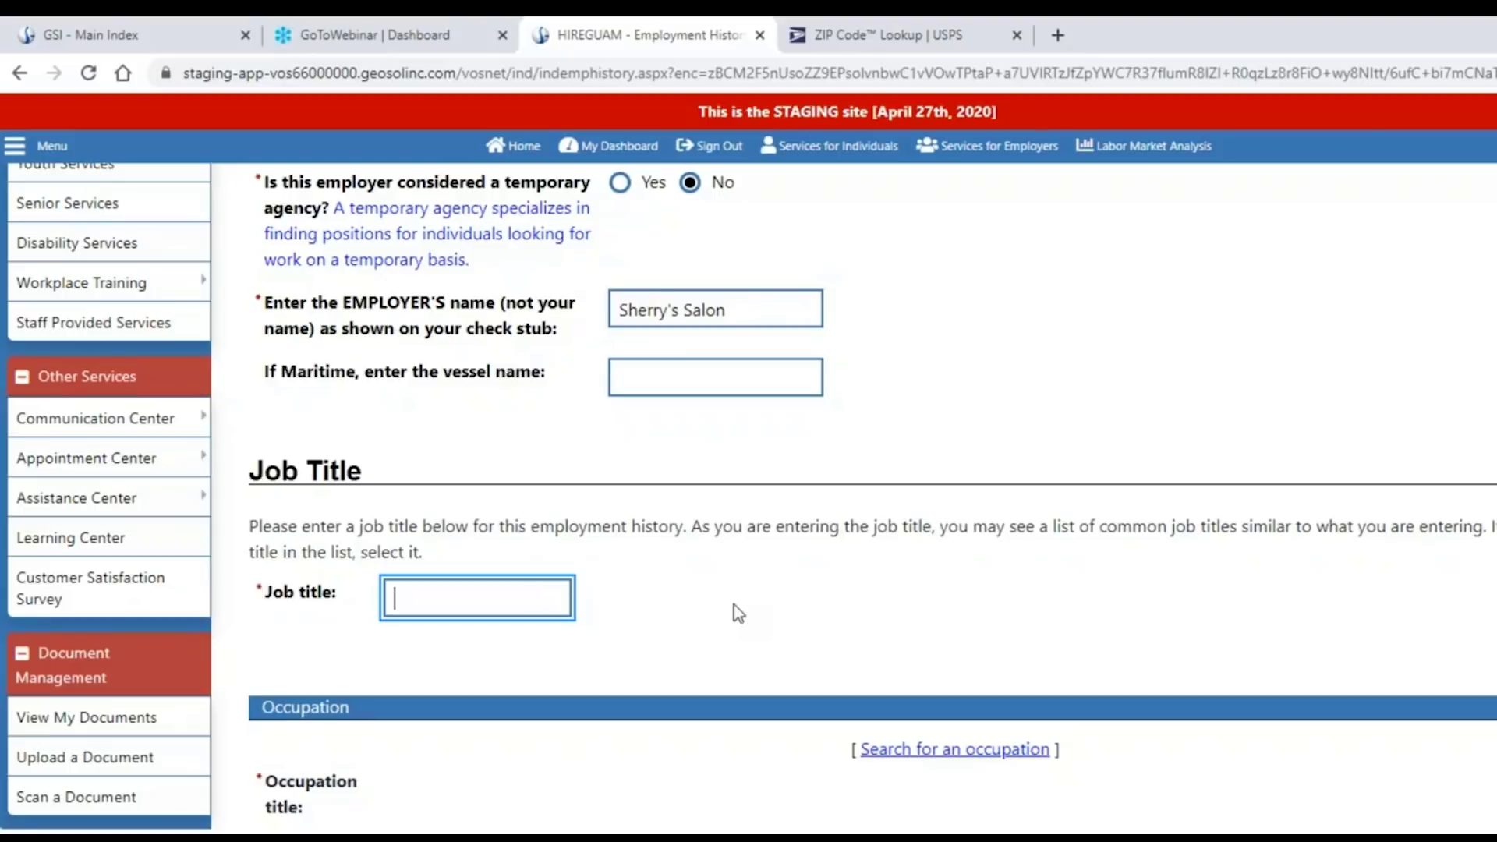
Pick Hair Stylist as job title and occupation Hairdressers, Hairstylists, and Cosmetologists (39501200).
text(hair styl)
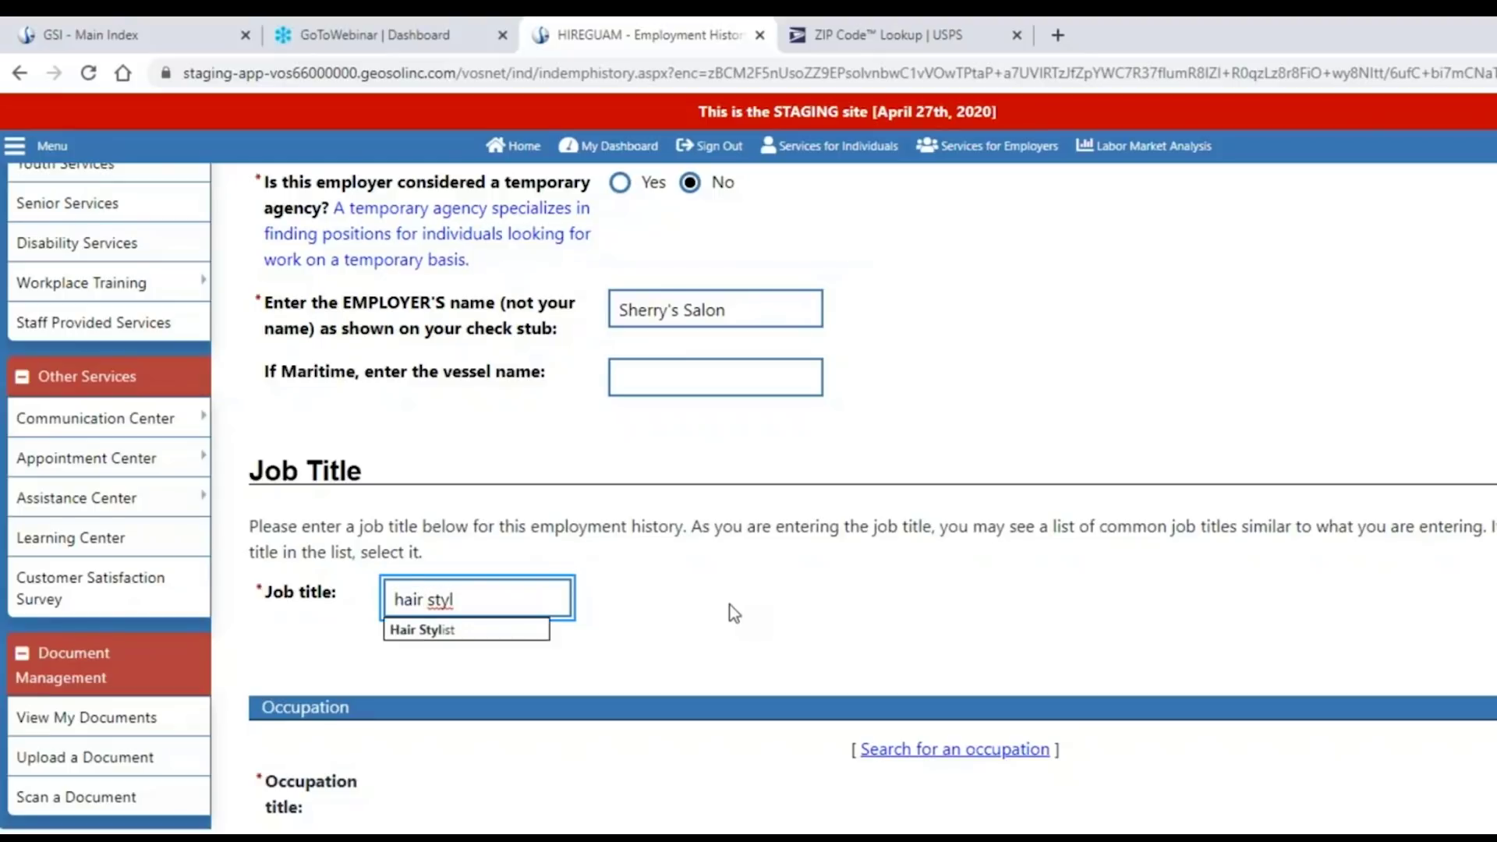
click(457, 635)
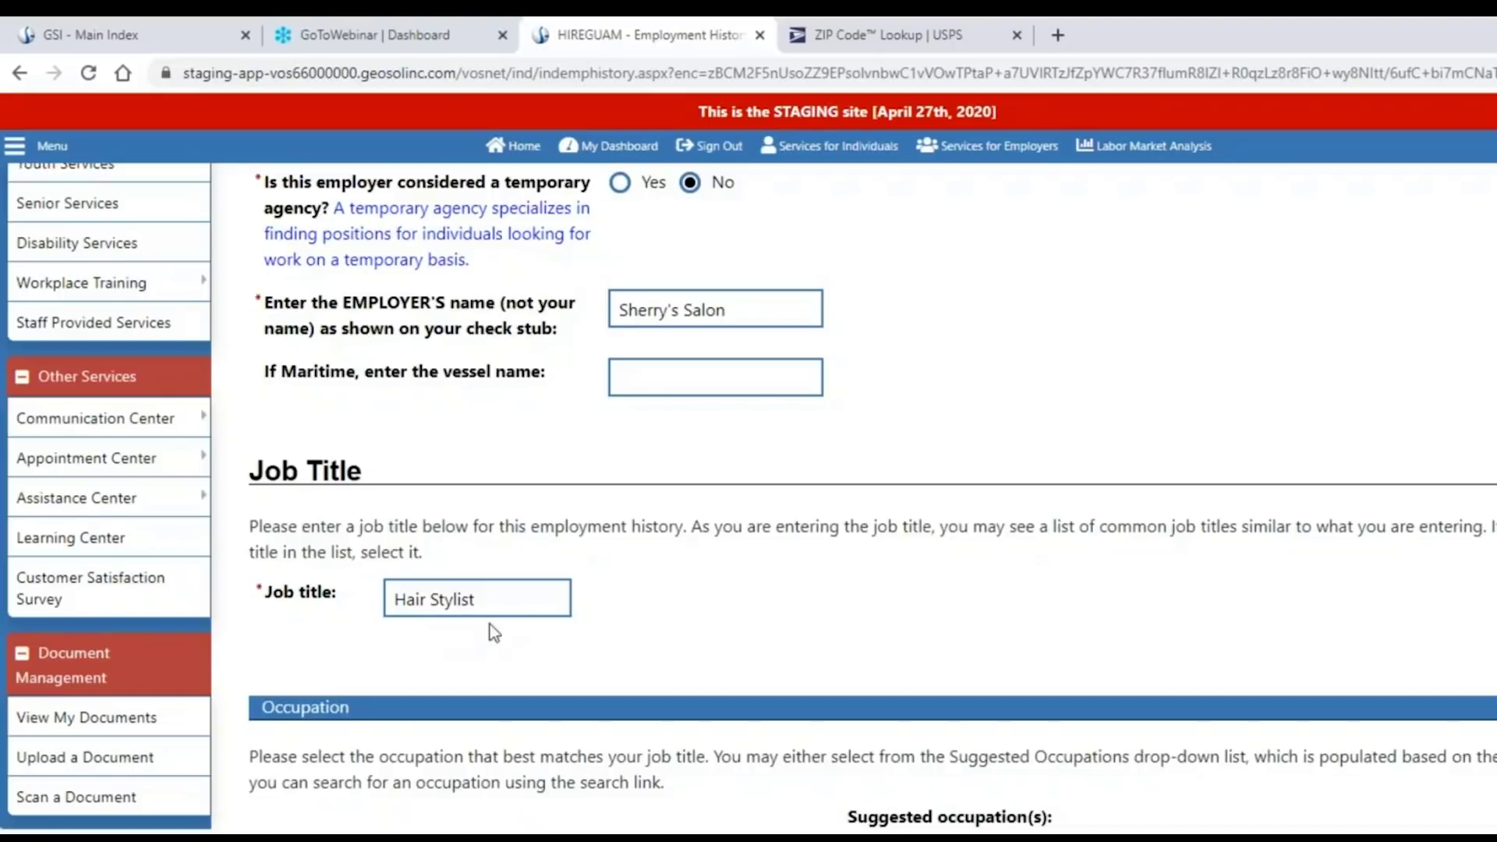
scroll(677, 626, down, 4)
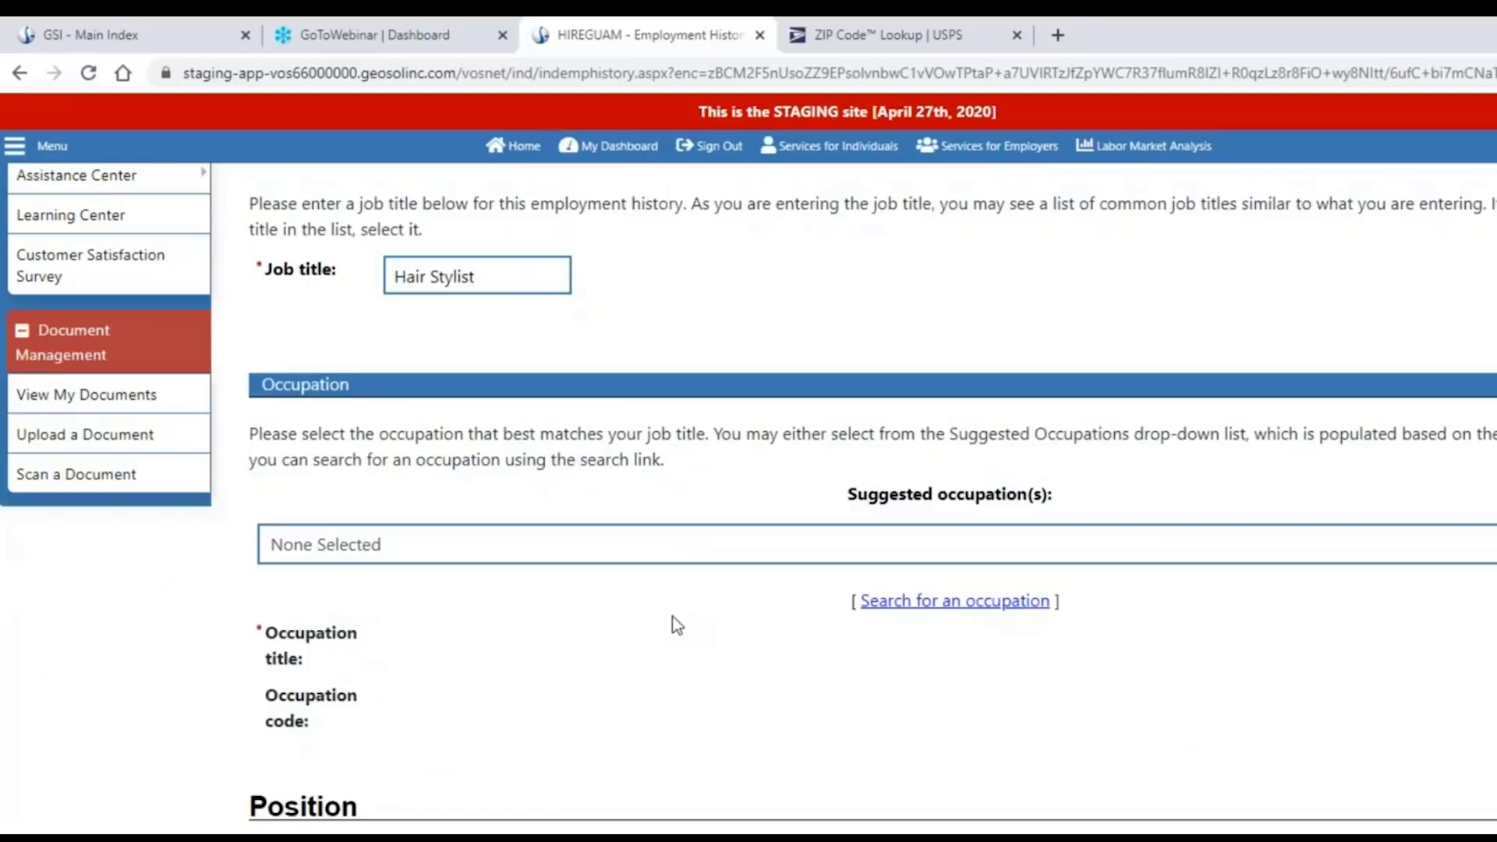
click(704, 559)
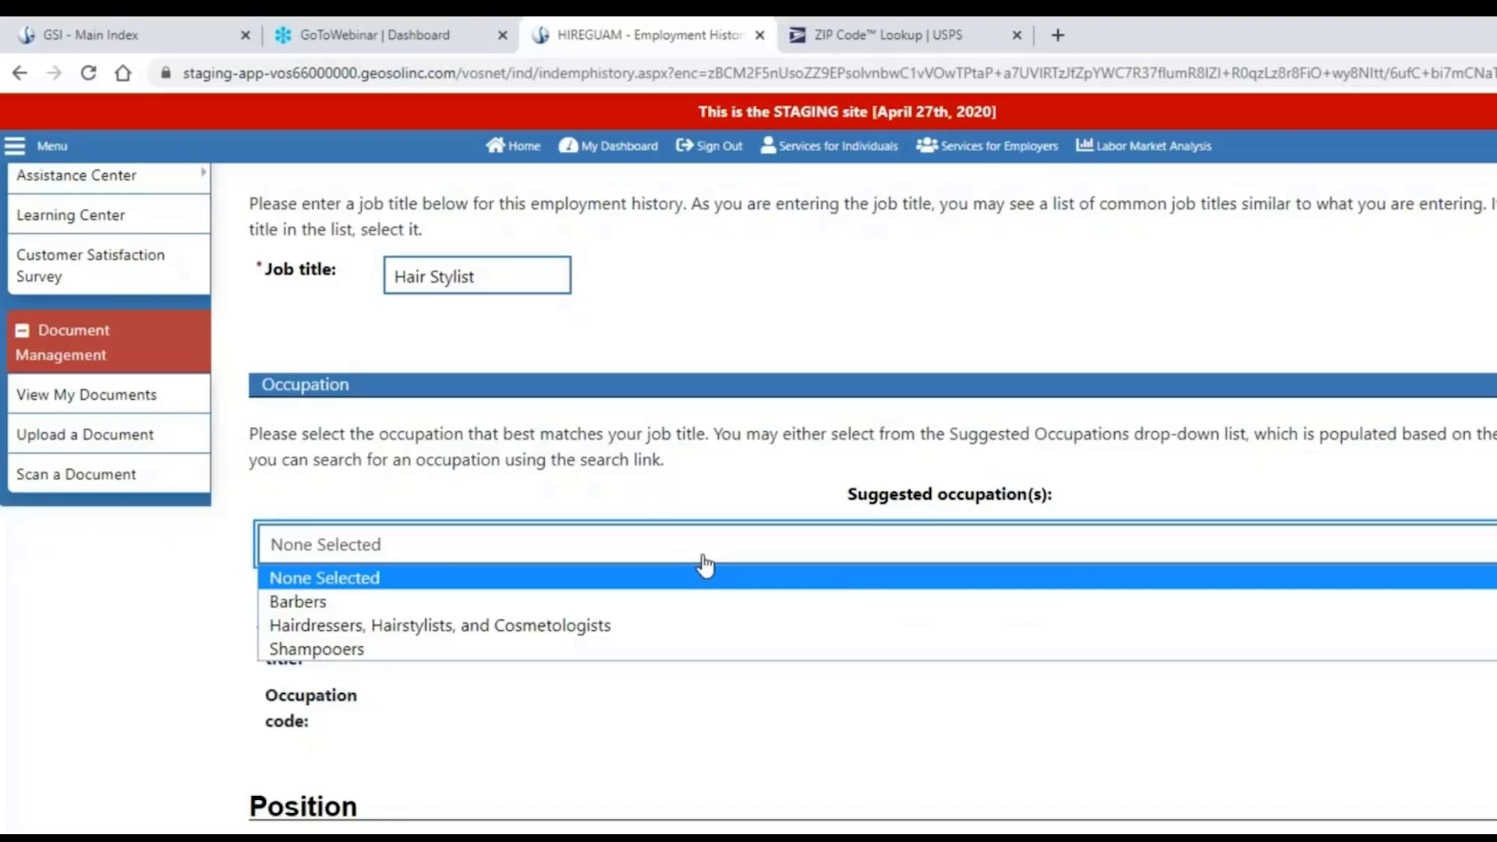
click(591, 628)
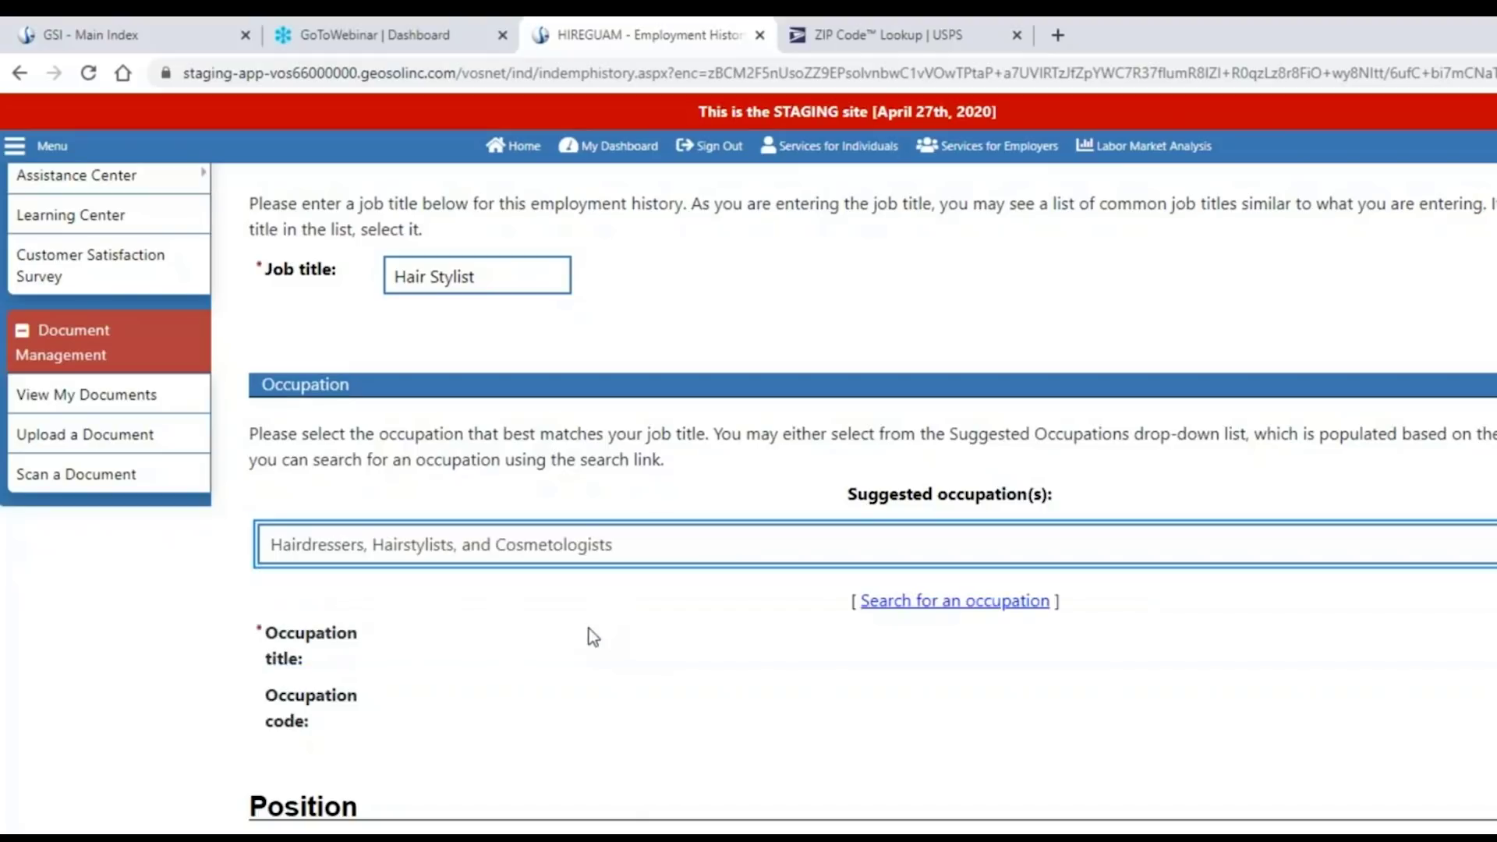
drag(465, 703, 383, 632)
click(572, 707)
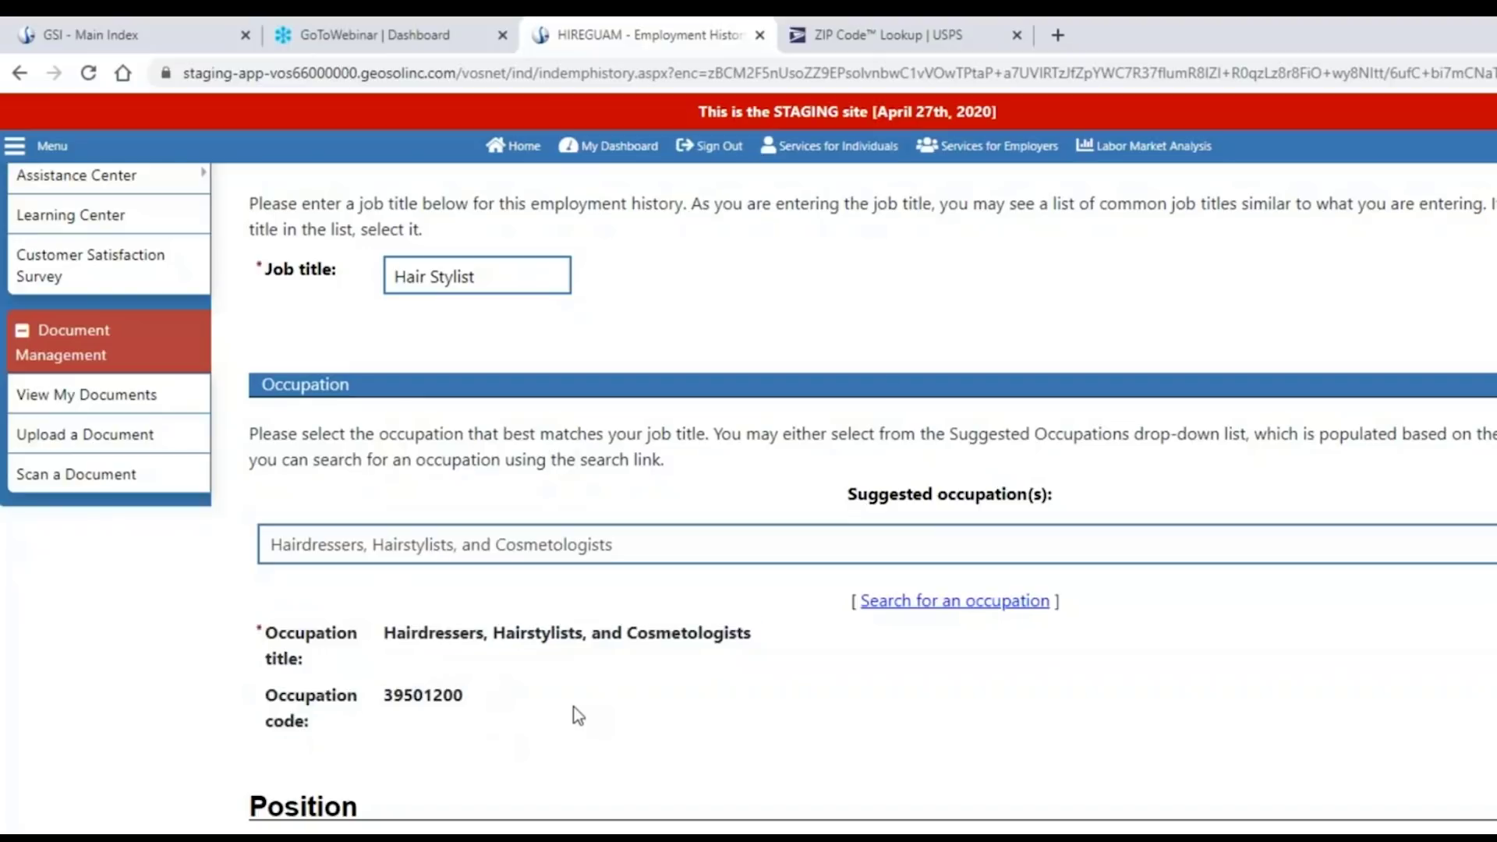
scroll(574, 709, down, 1)
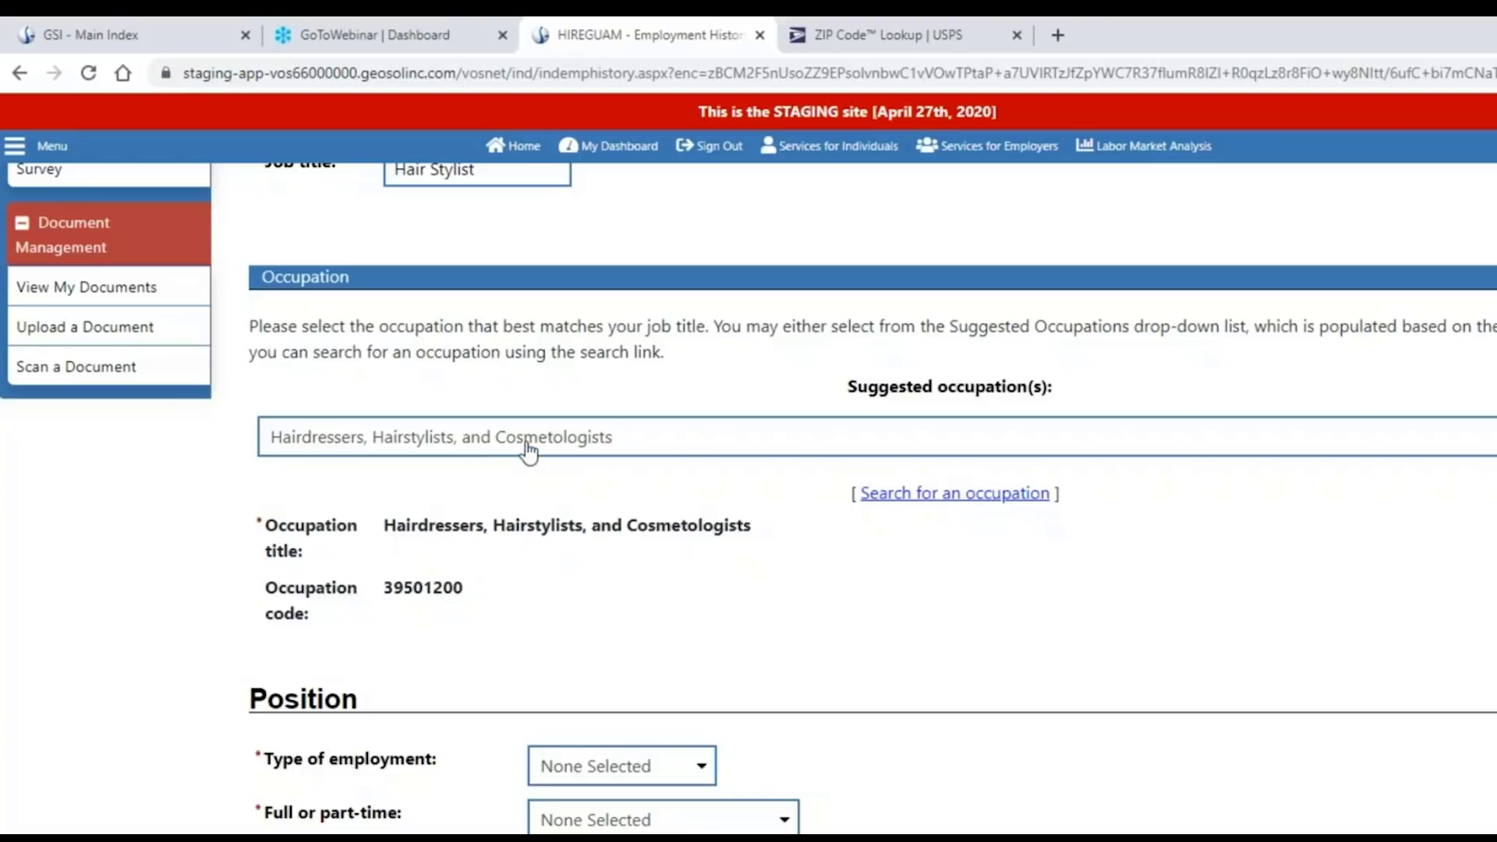
scroll(808, 599, down, 1)
scroll(806, 596, down, 5)
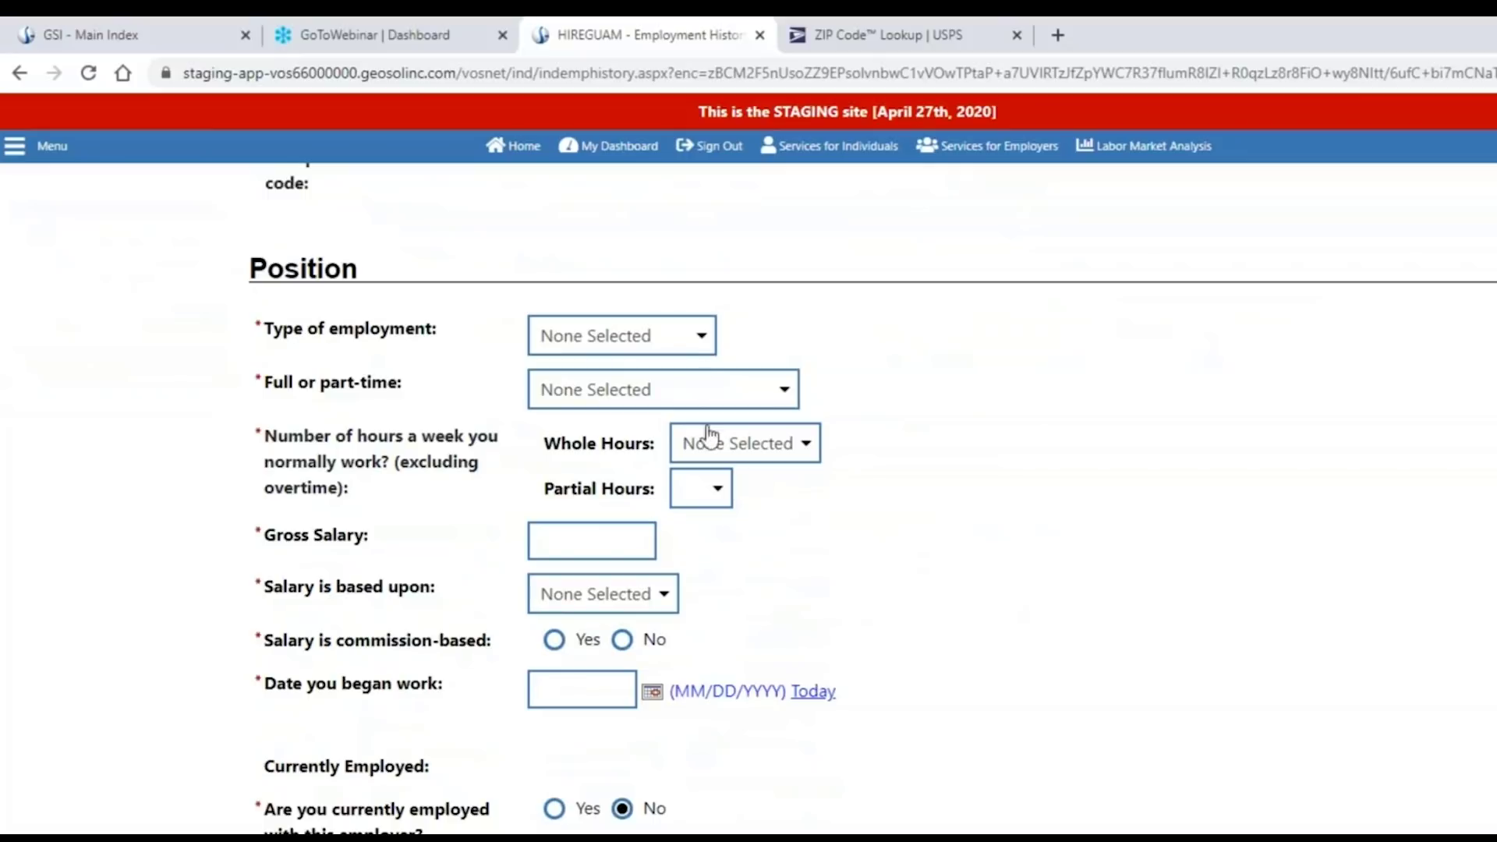
Set the position to Regular employment, Full Time (30 Hours or More), 32 whole hours weekly.
click(700, 337)
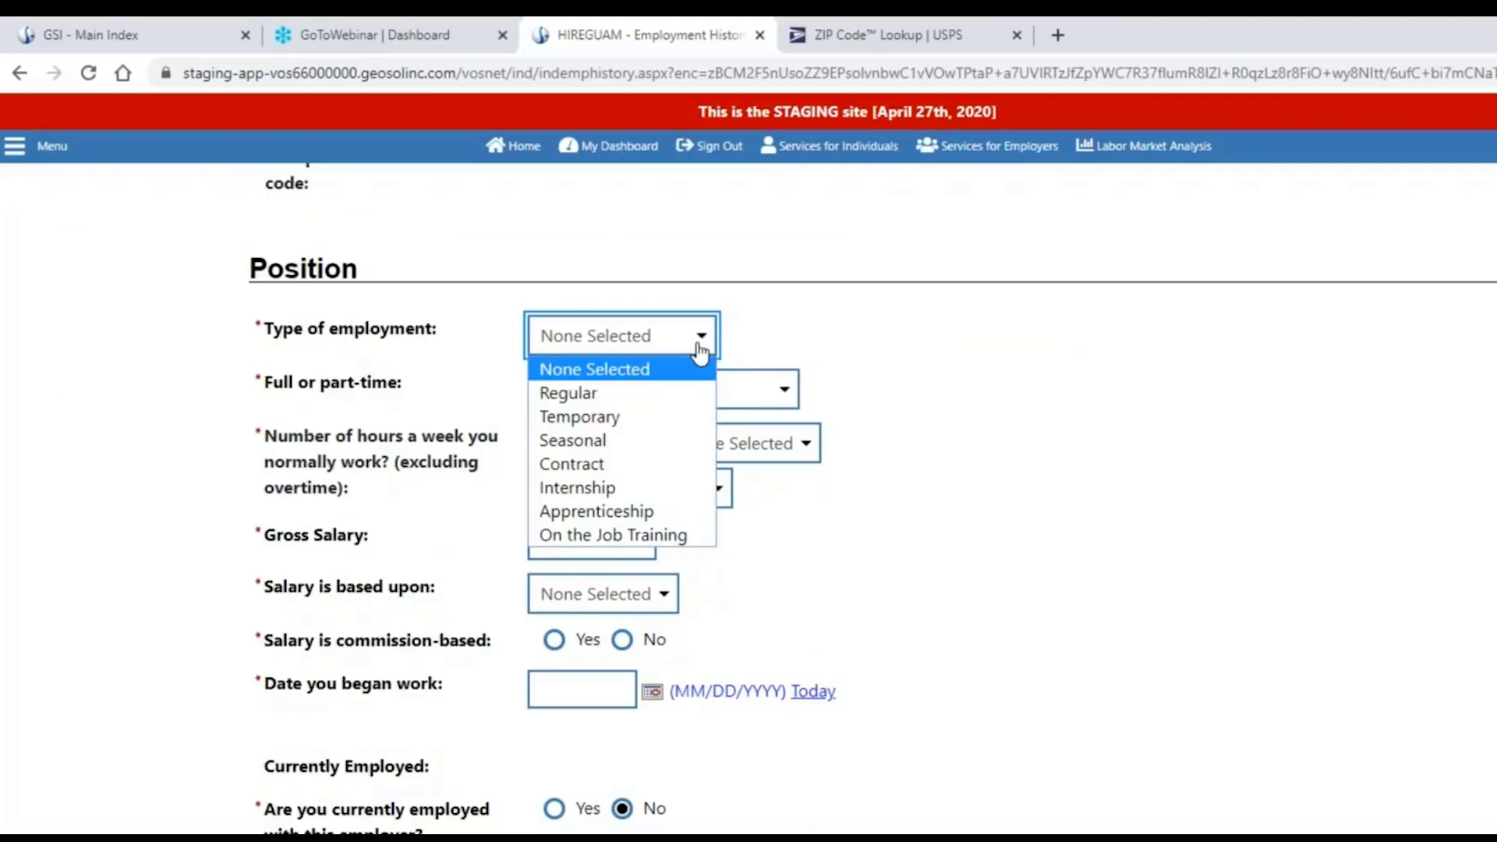
click(690, 399)
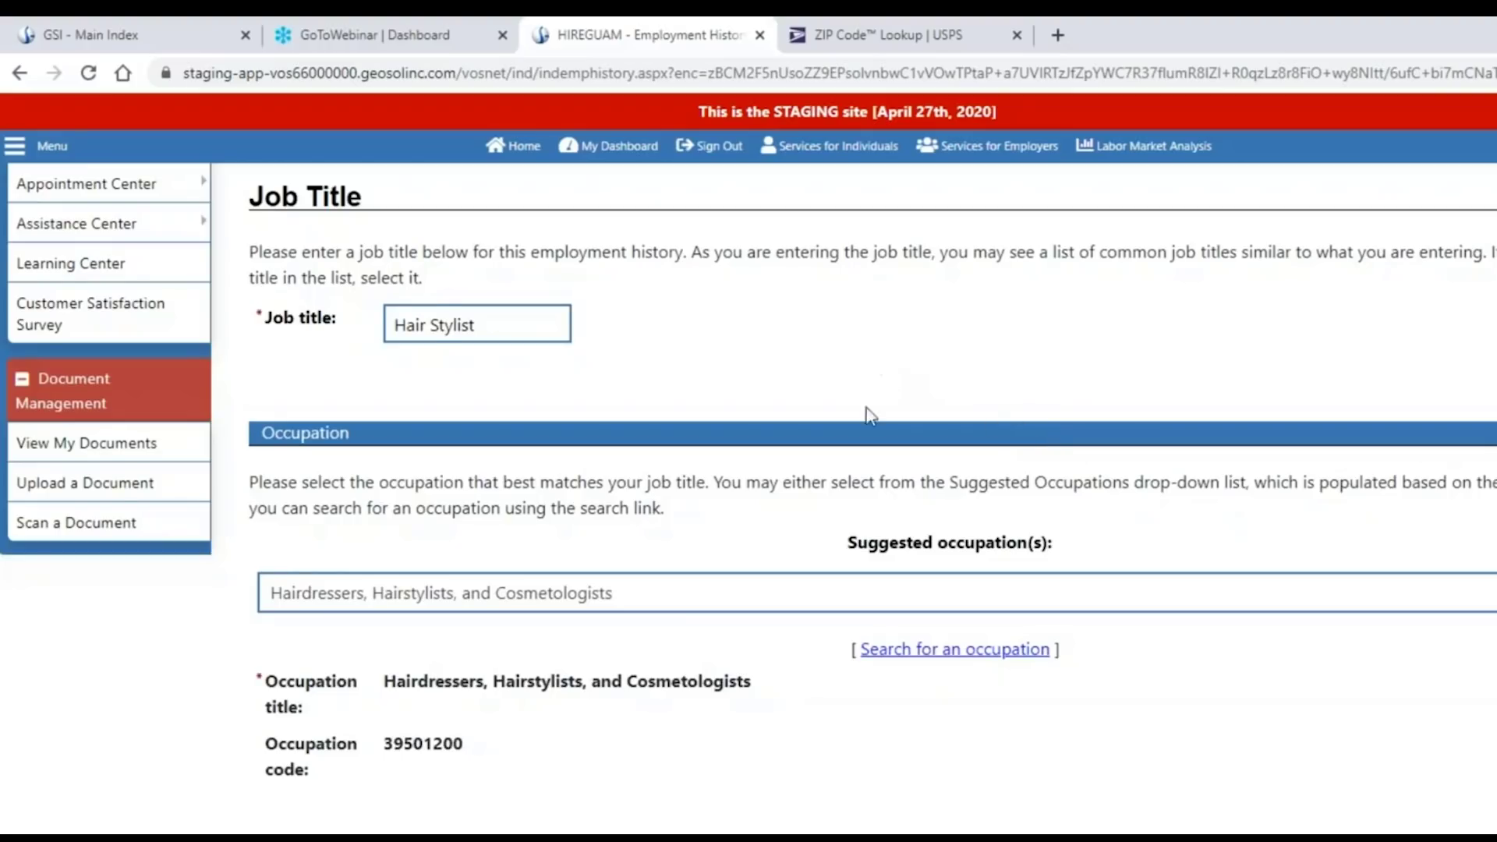
scroll(862, 421, down, 5)
scroll(849, 465, down, 3)
click(752, 333)
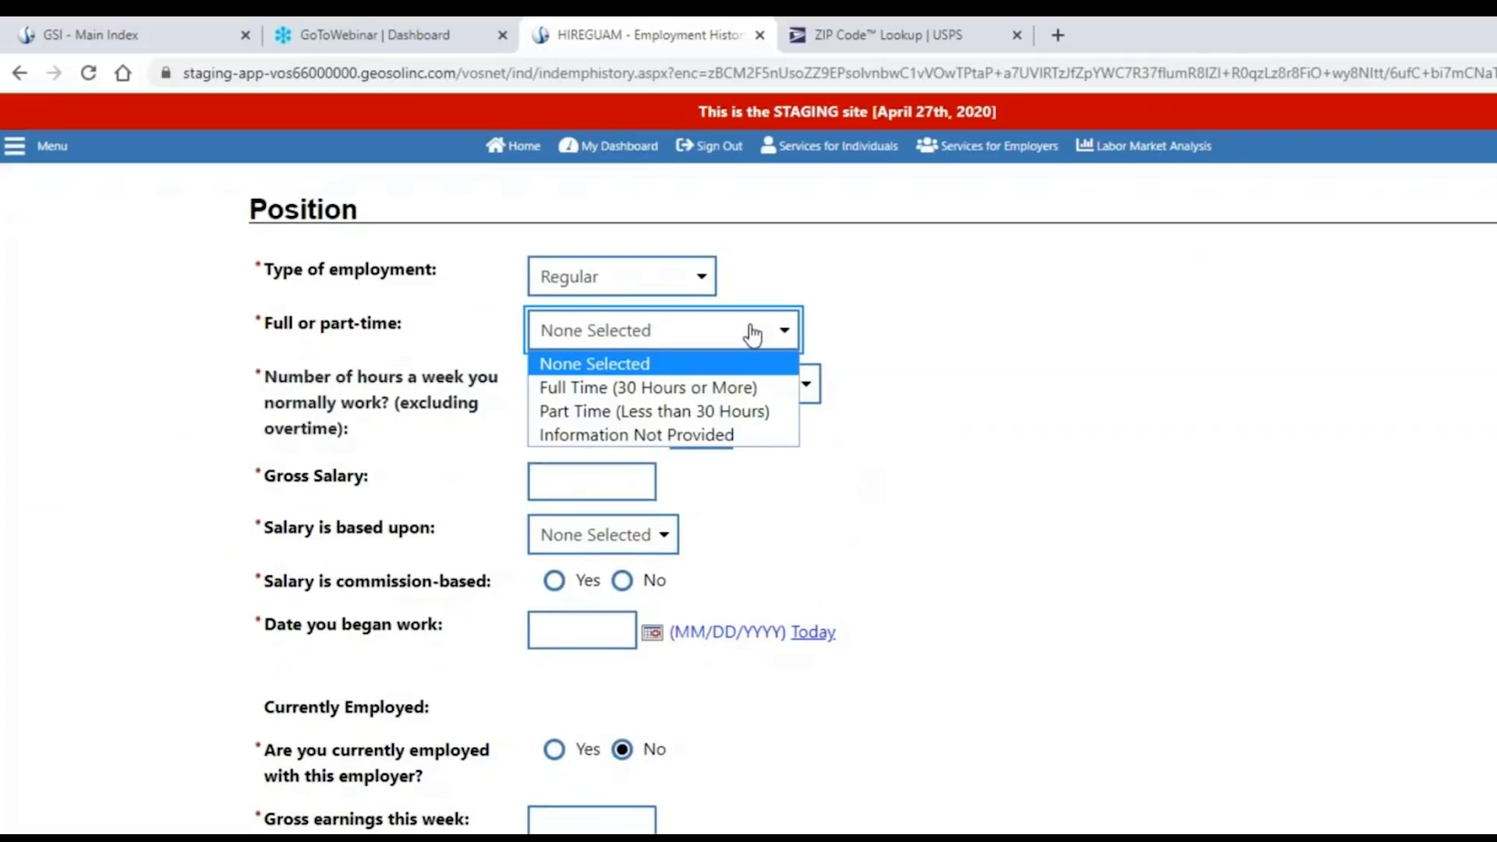
click(768, 388)
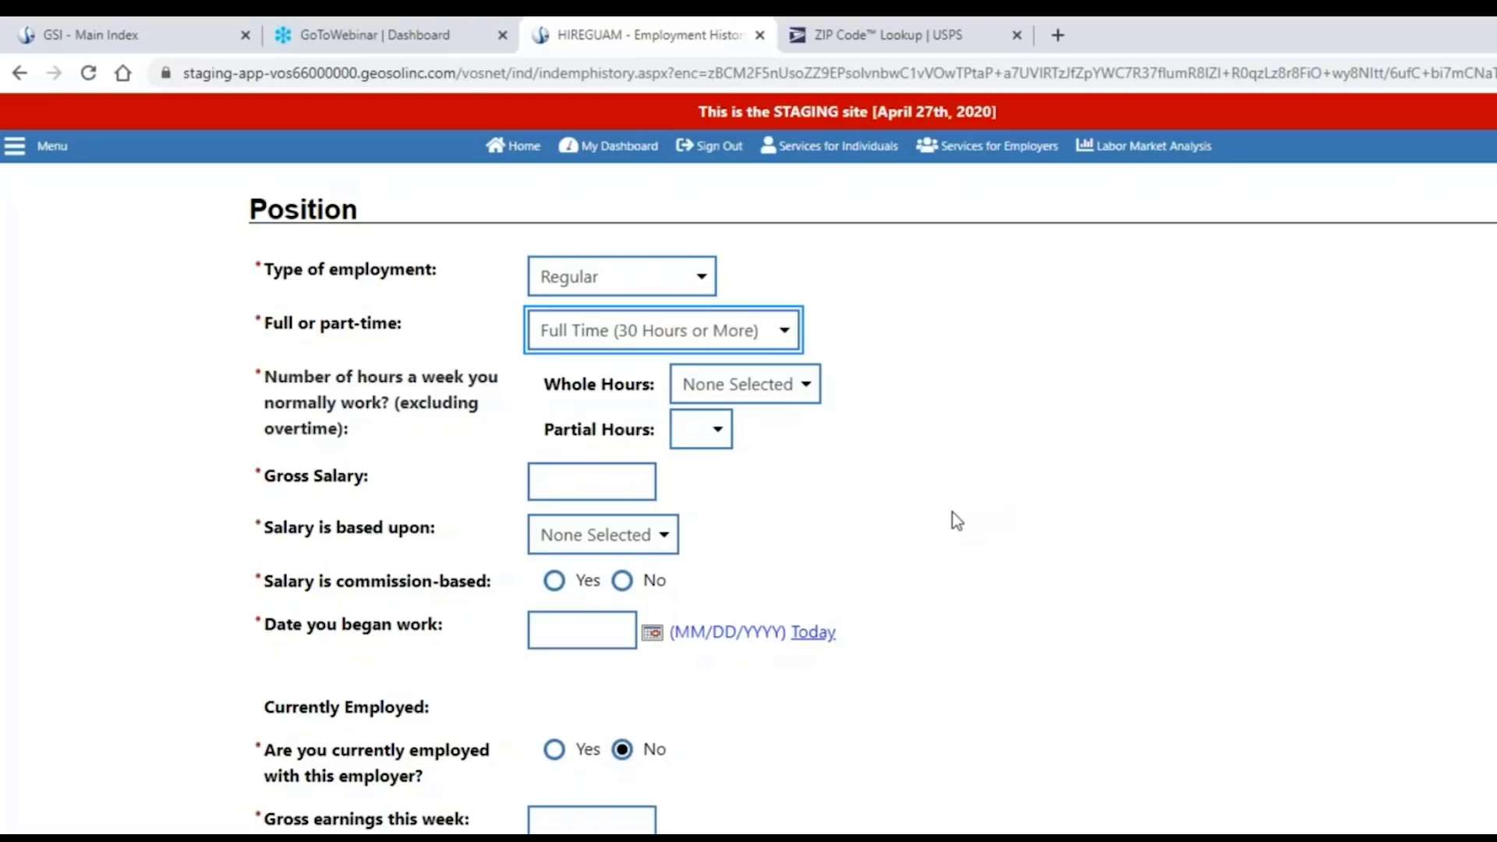
click(806, 386)
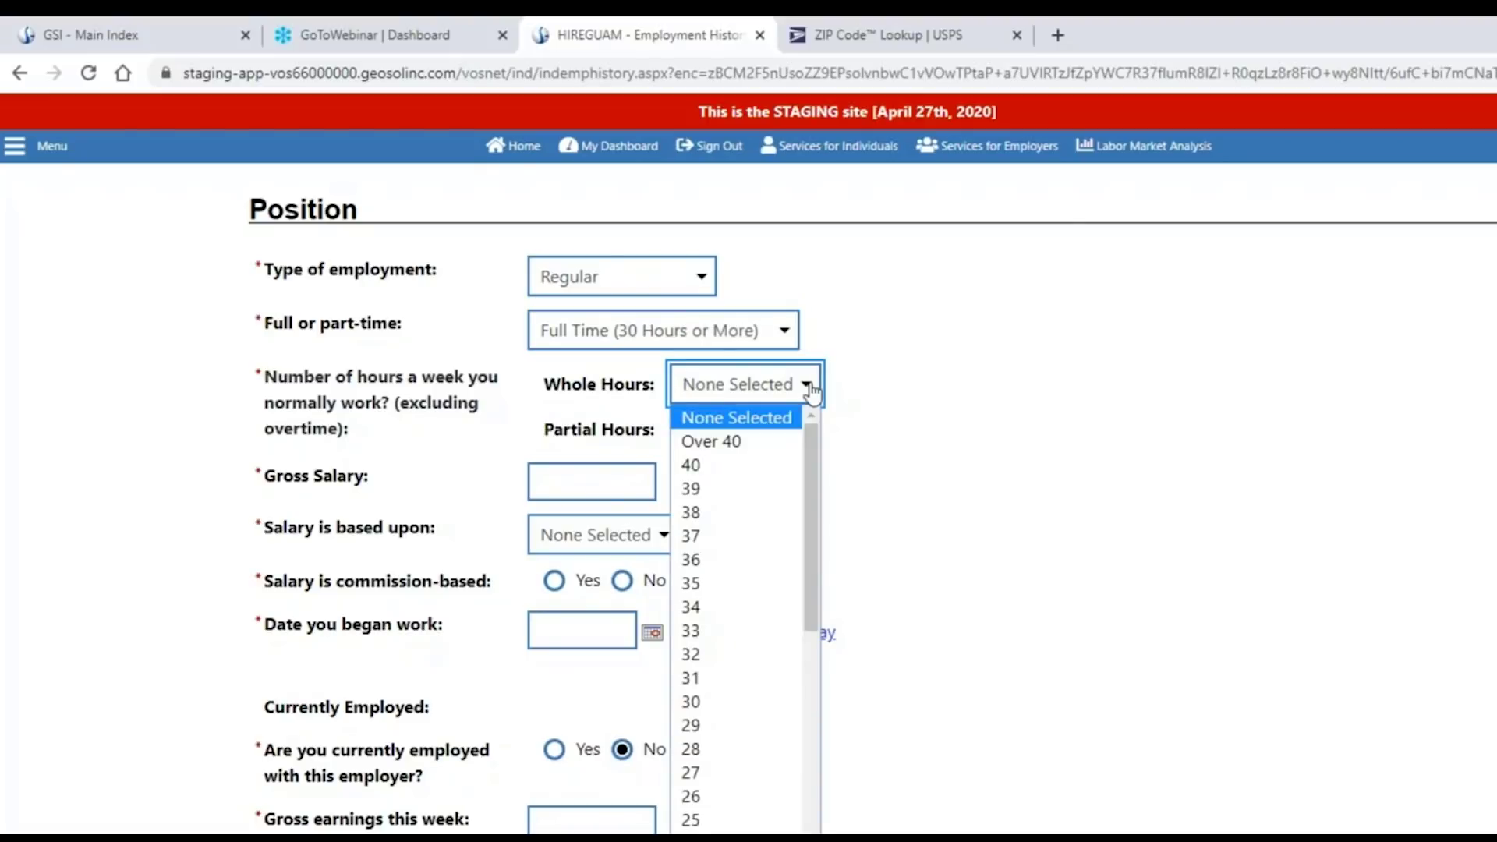
click(712, 654)
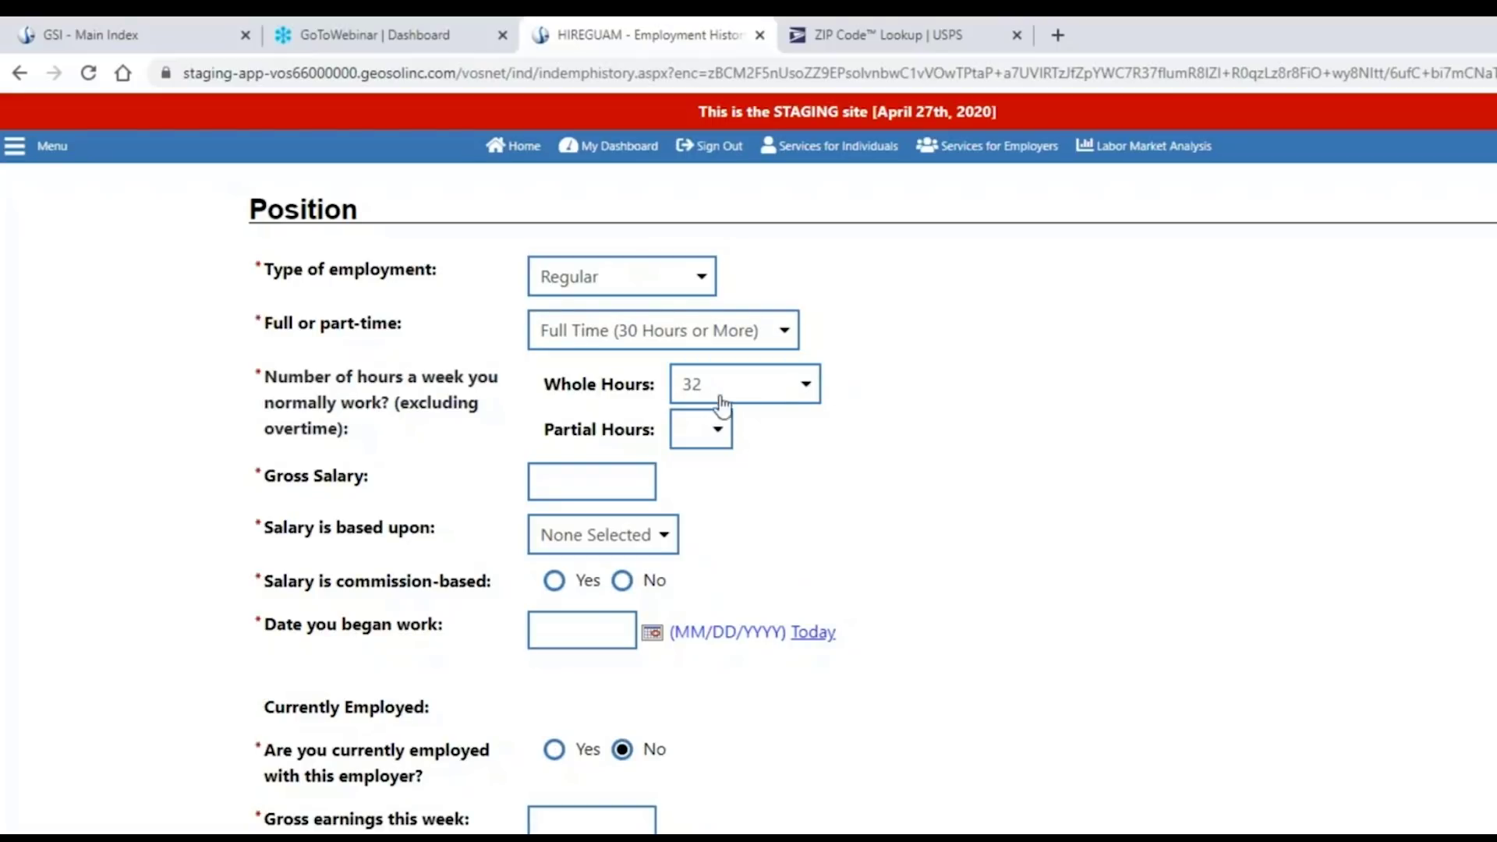
click(717, 428)
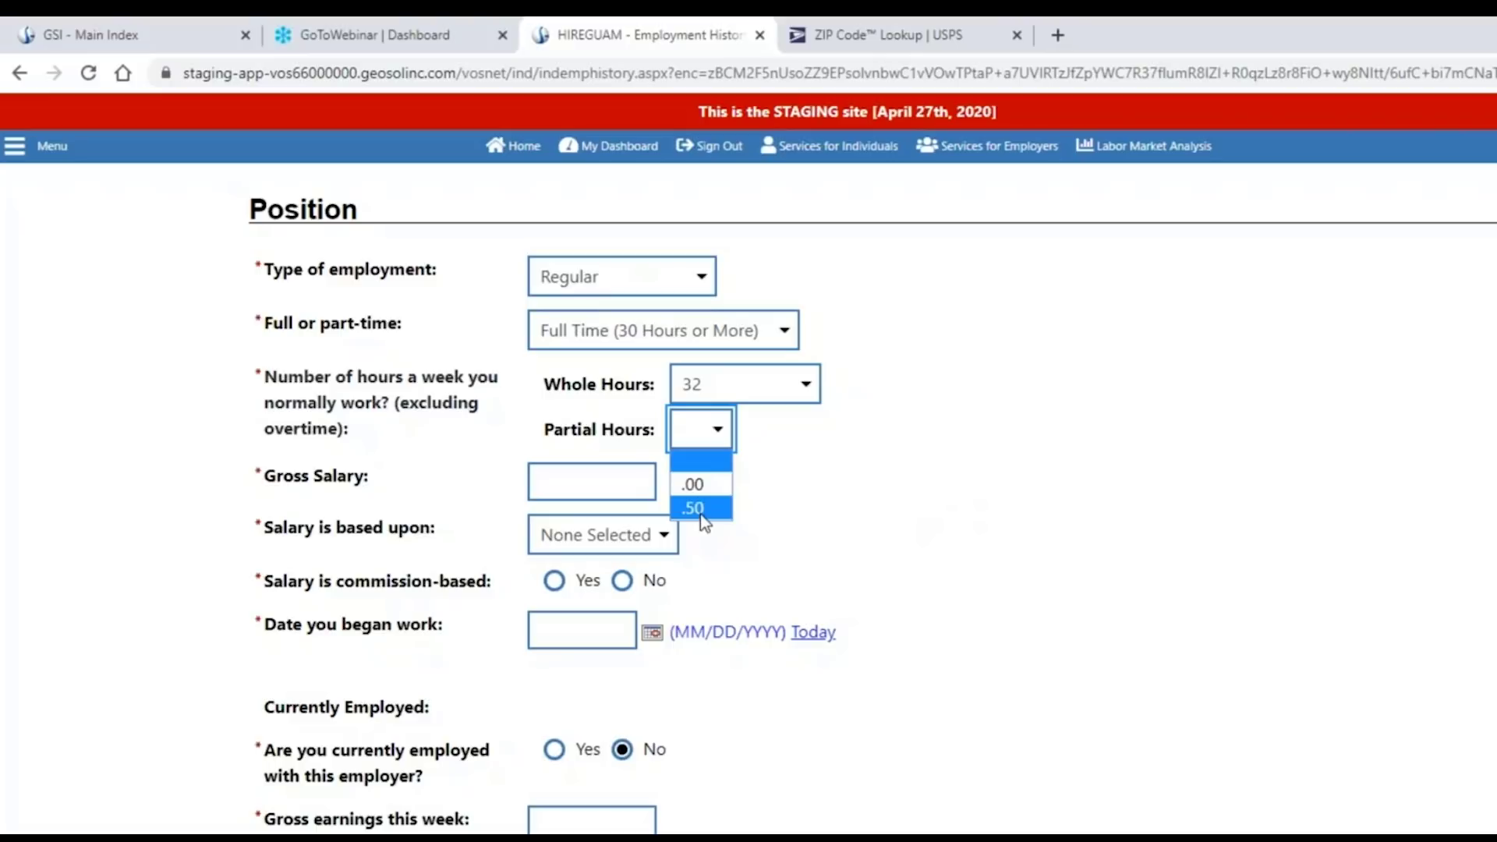
Leave partial hours blank and enter a gross salary of $400.00 based per Week.
click(878, 515)
scroll(919, 521, down, 1)
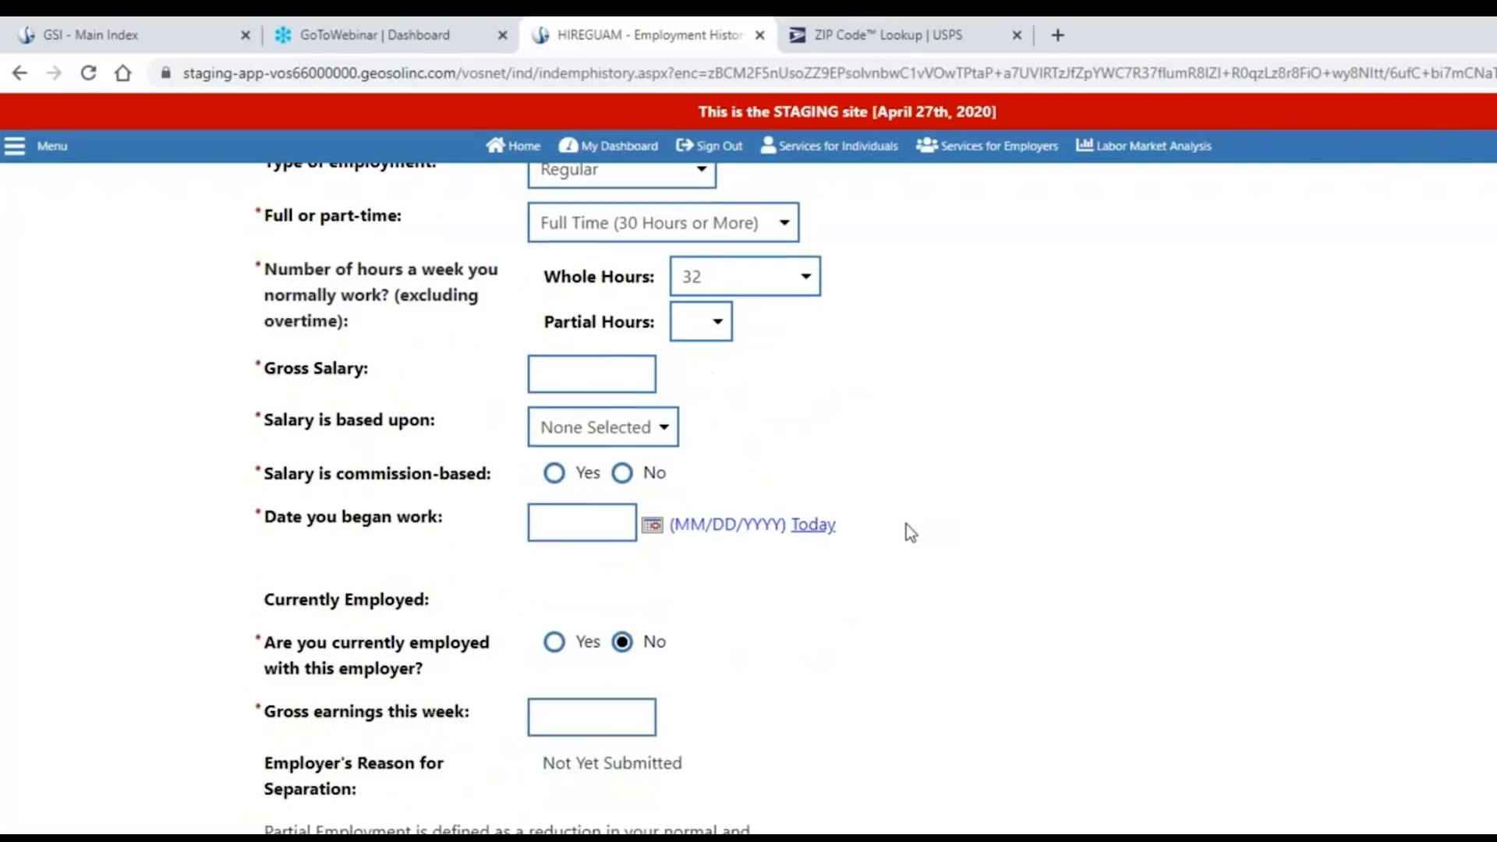
click(608, 382)
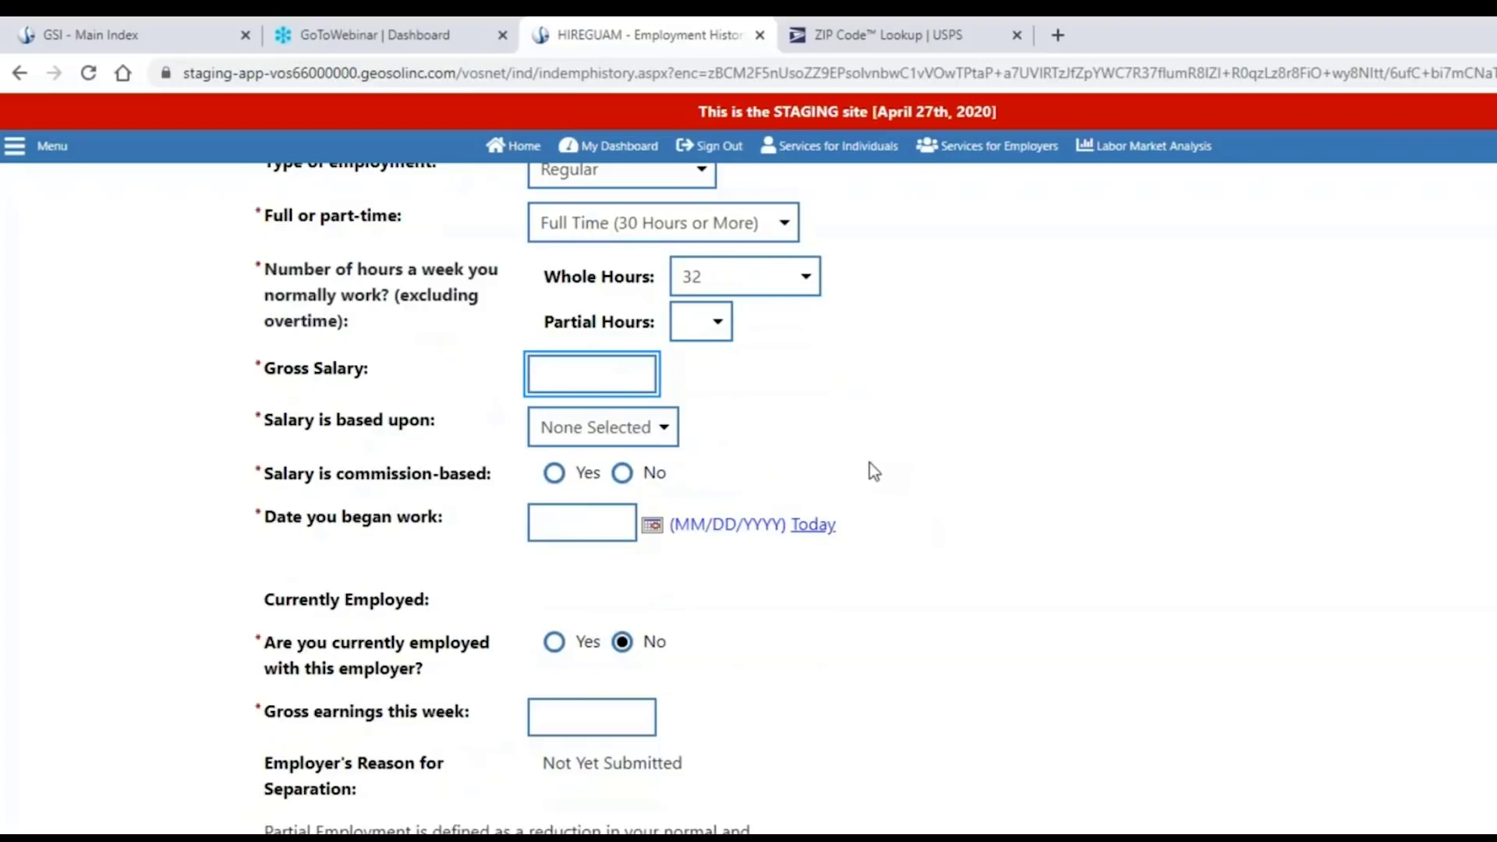
click(663, 427)
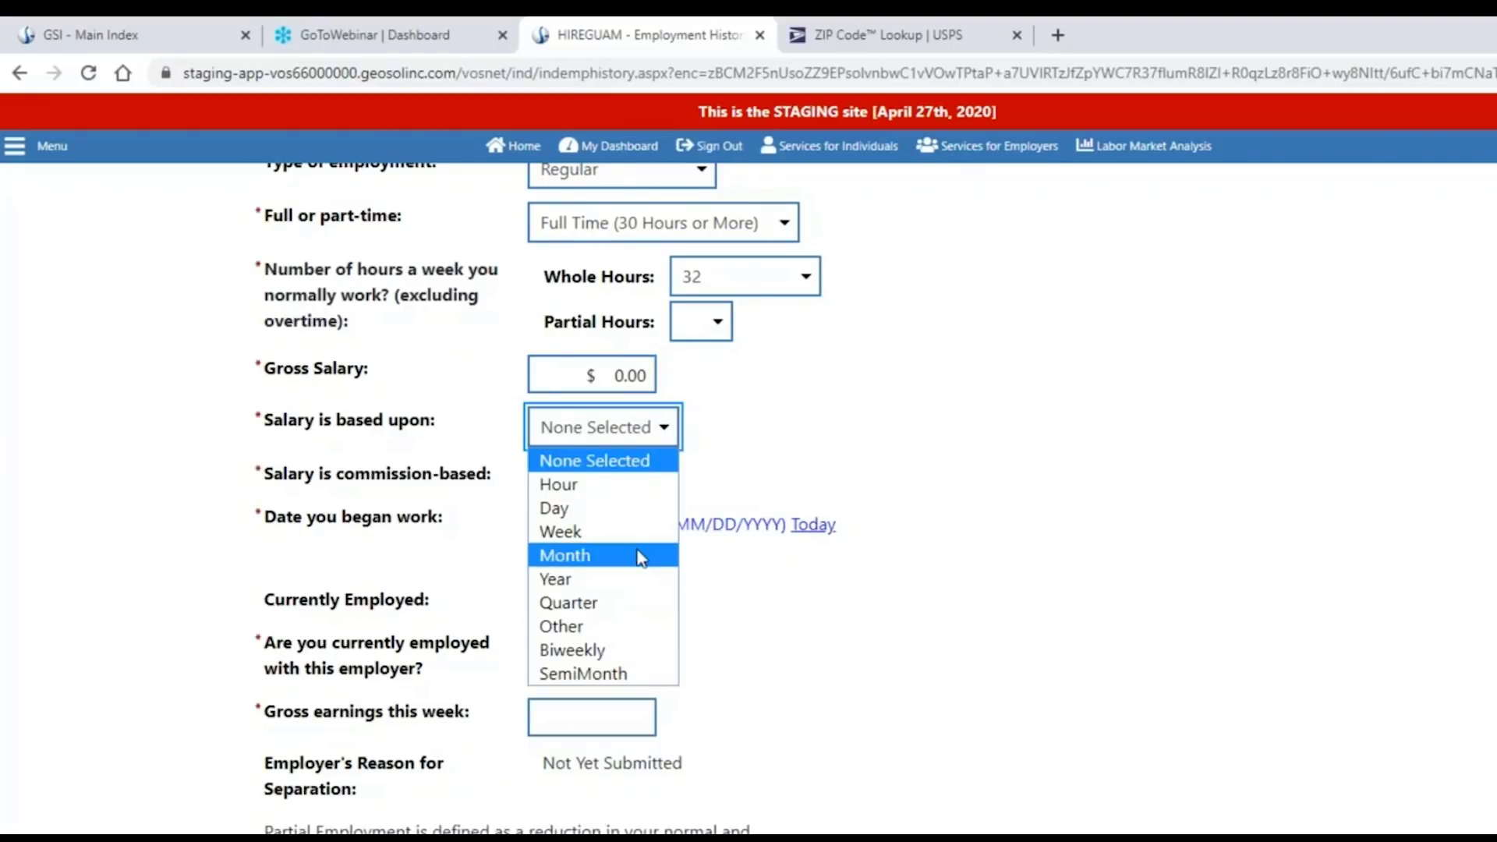
click(605, 373)
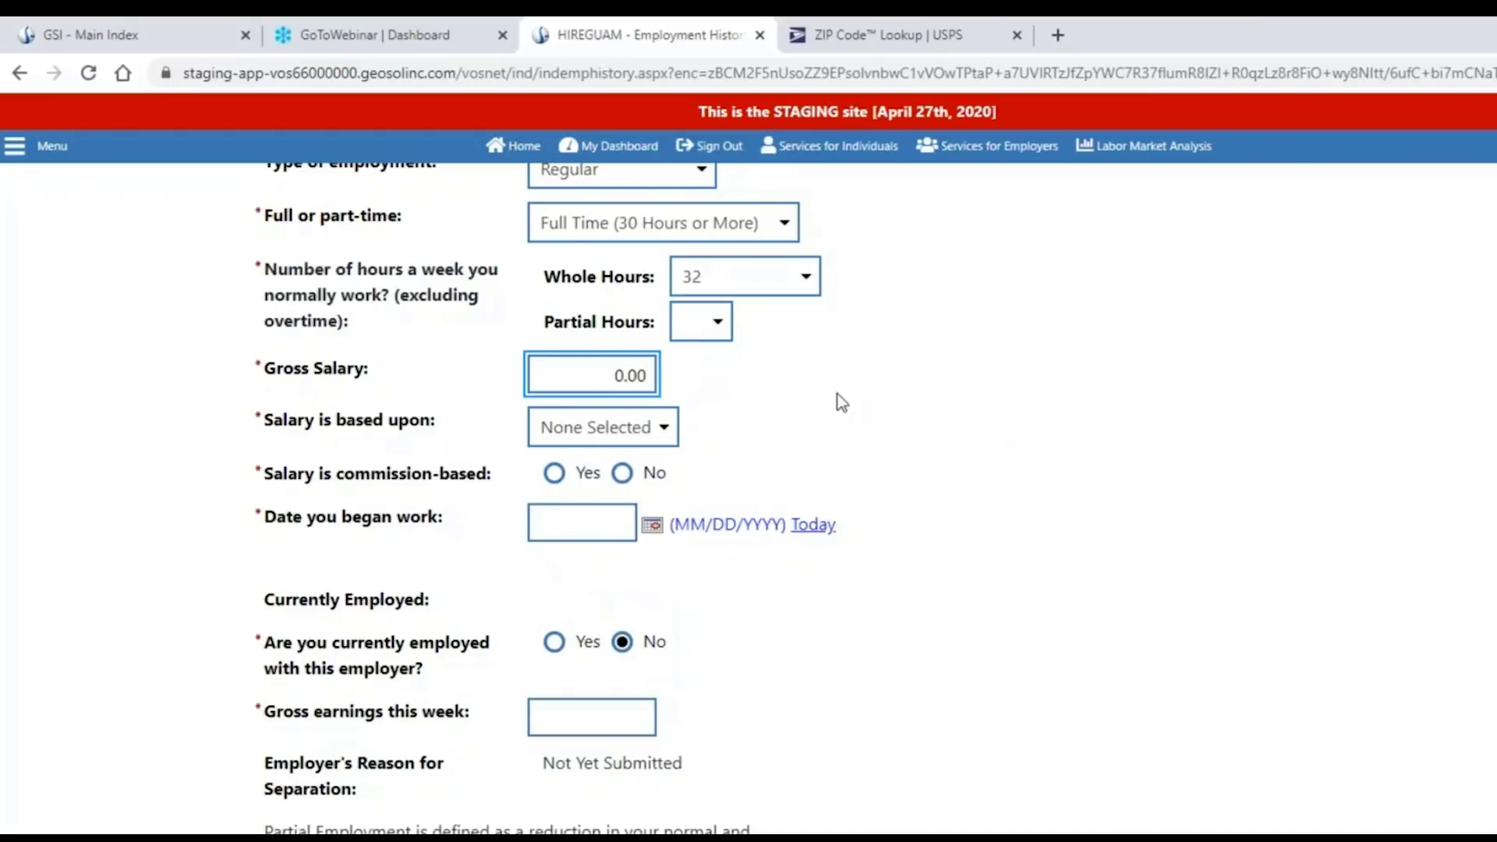
text(40)
click(659, 430)
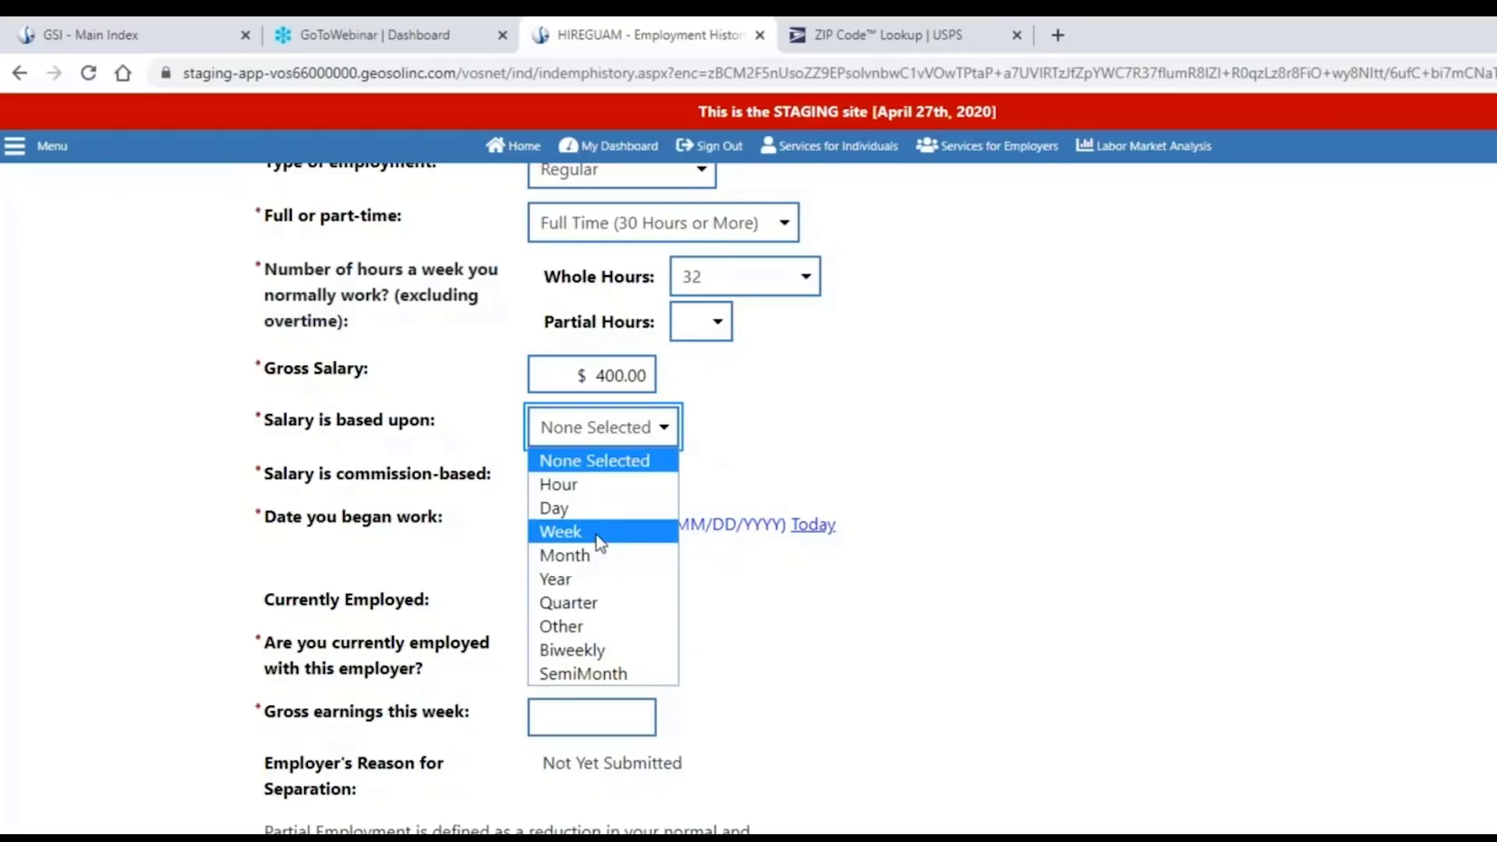
click(613, 533)
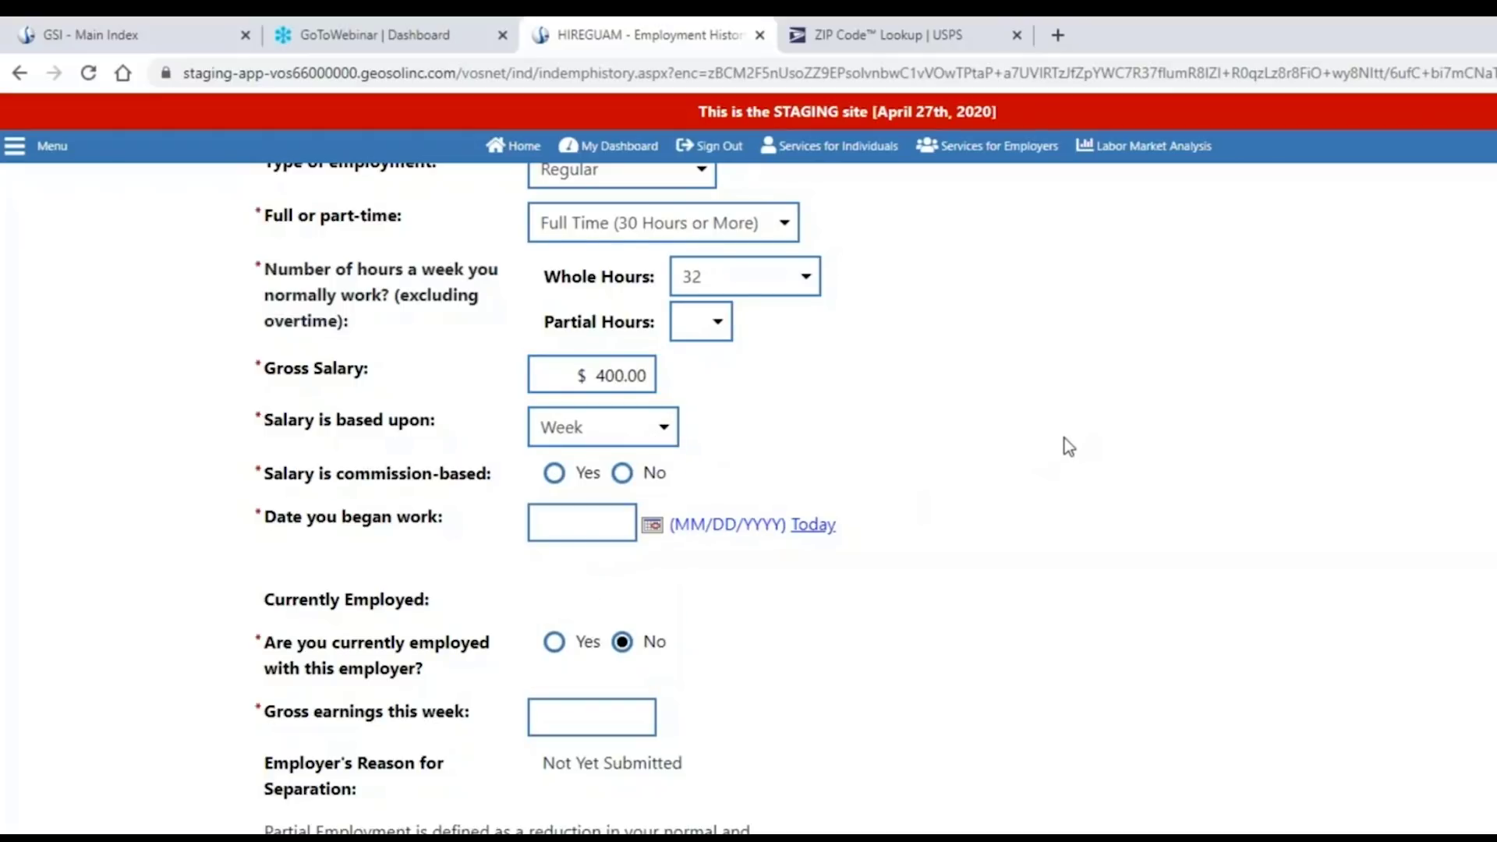
scroll(1064, 438, down, 1)
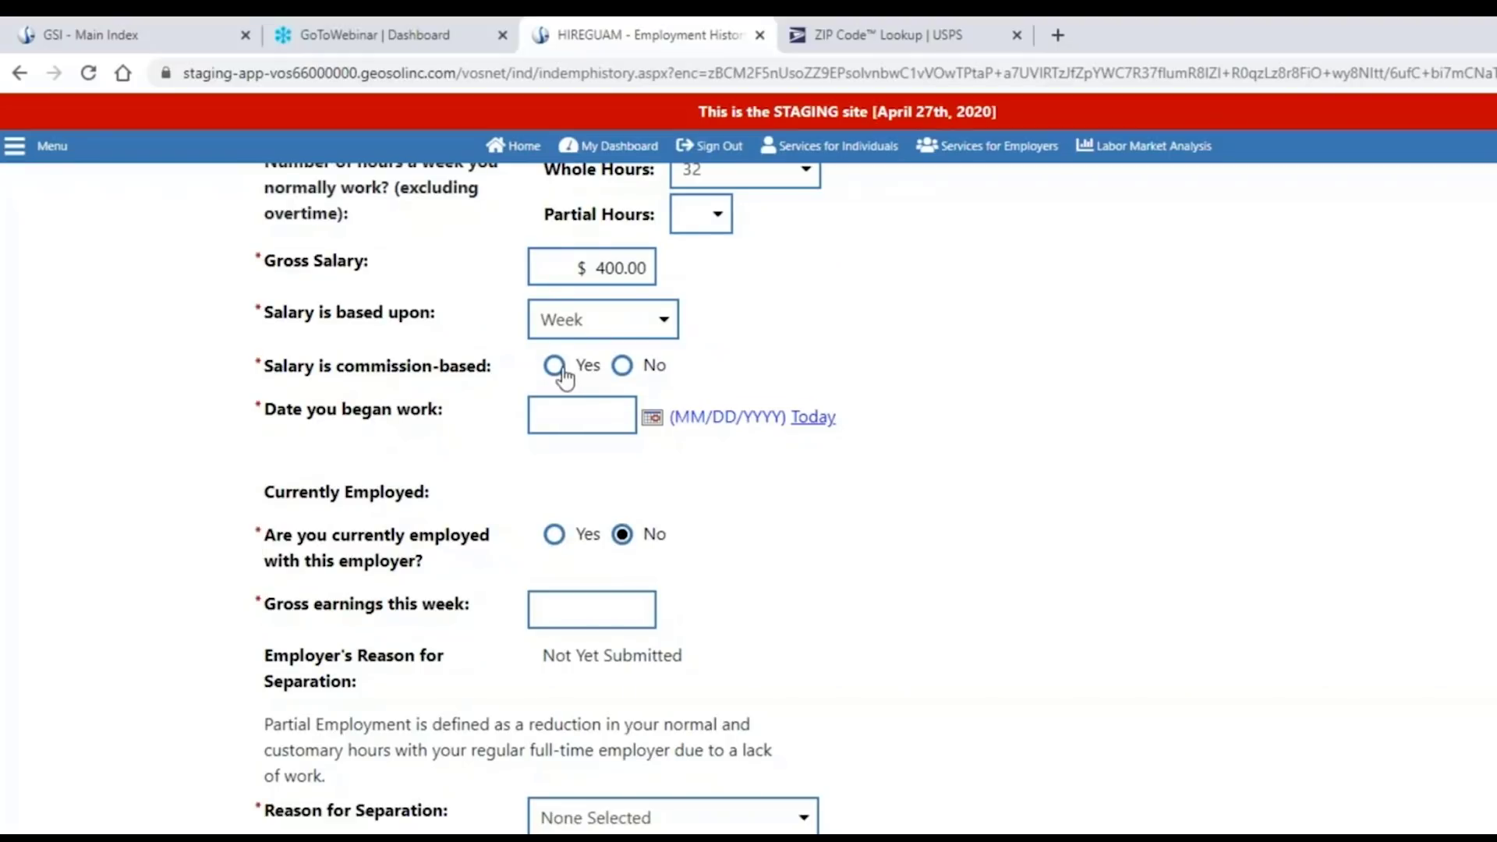
Mark the salary as not commission-based and set the work start date to 10/02/2019.
click(622, 366)
click(562, 417)
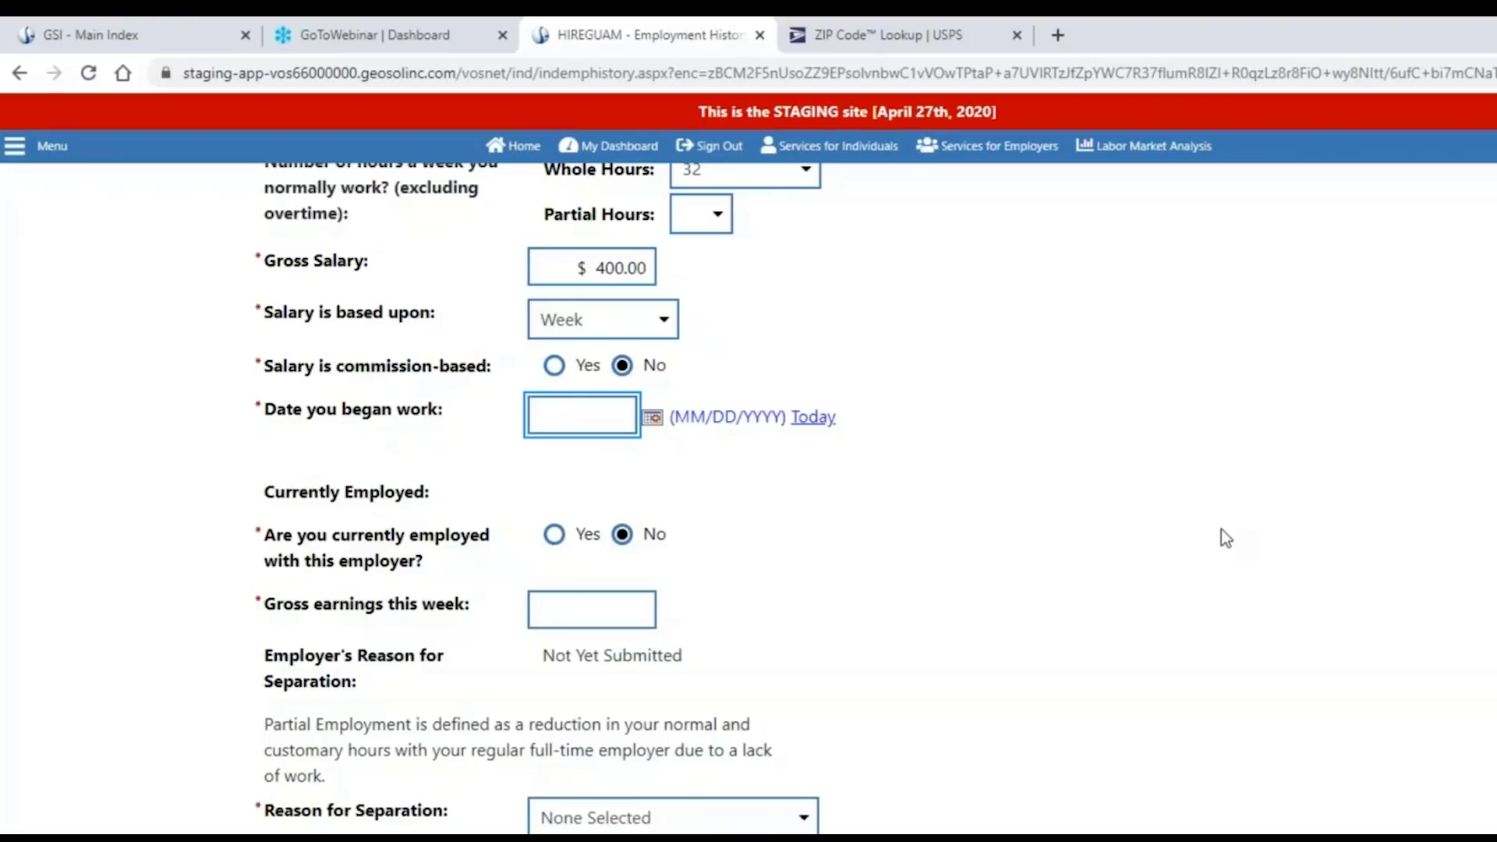
text(10/02/2019)
key(Tab)
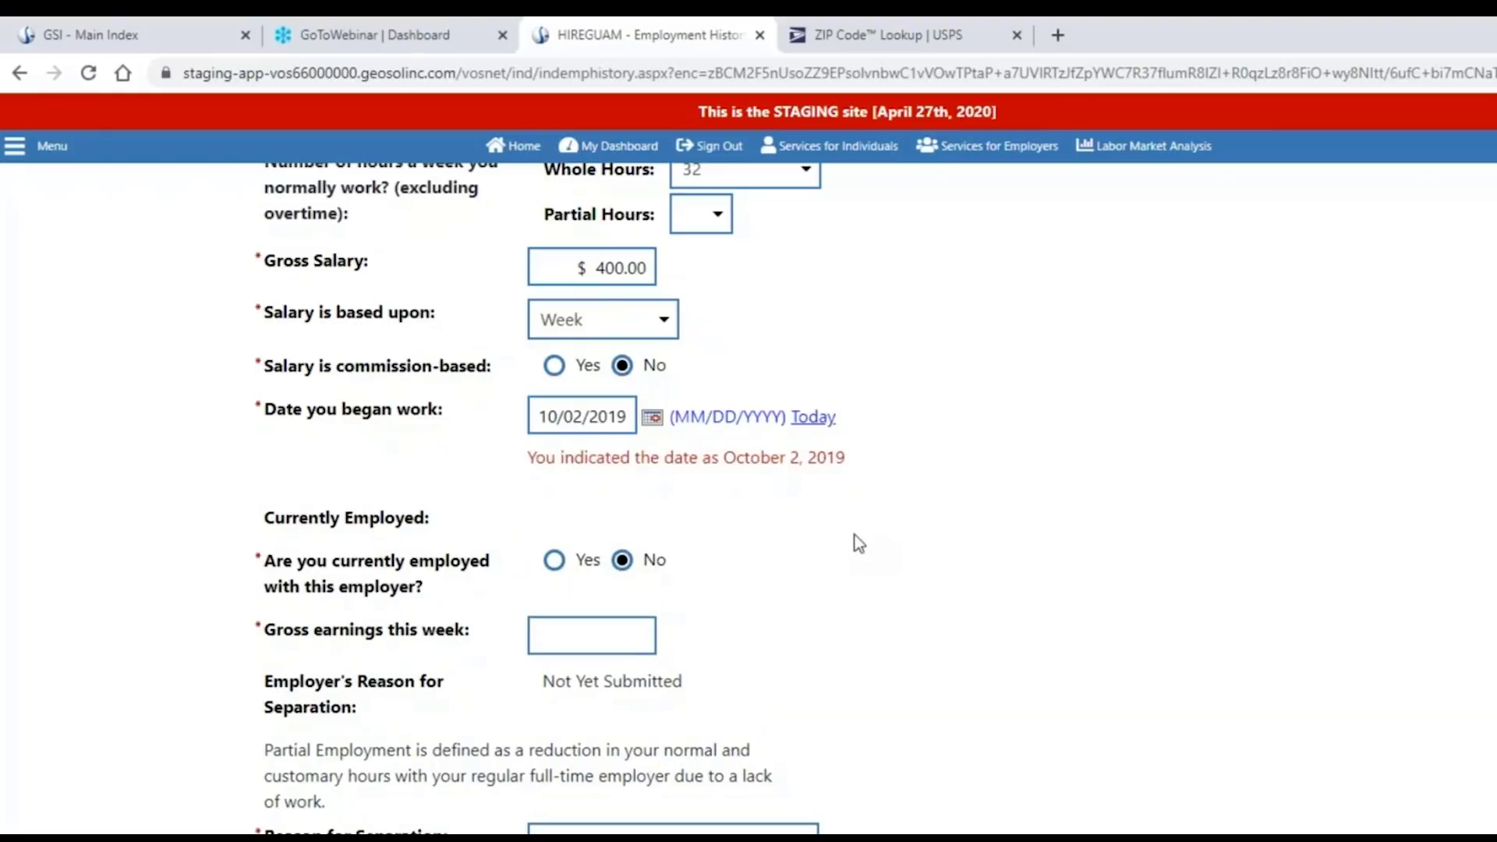
drag(528, 458, 845, 462)
click(940, 546)
scroll(935, 590, down, 3)
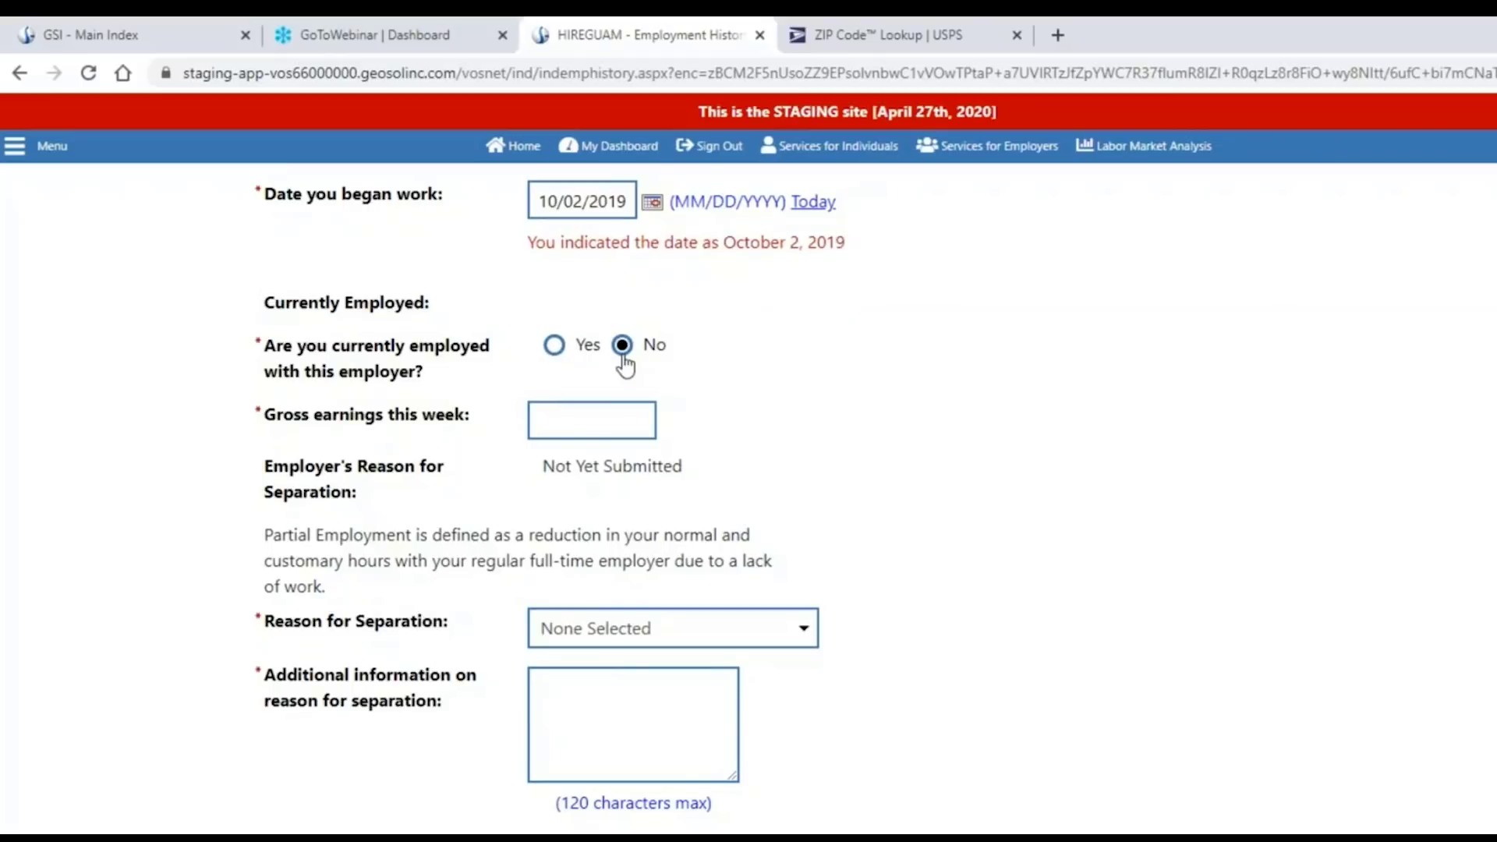
Report $0.00 gross earnings for this week.
click(577, 419)
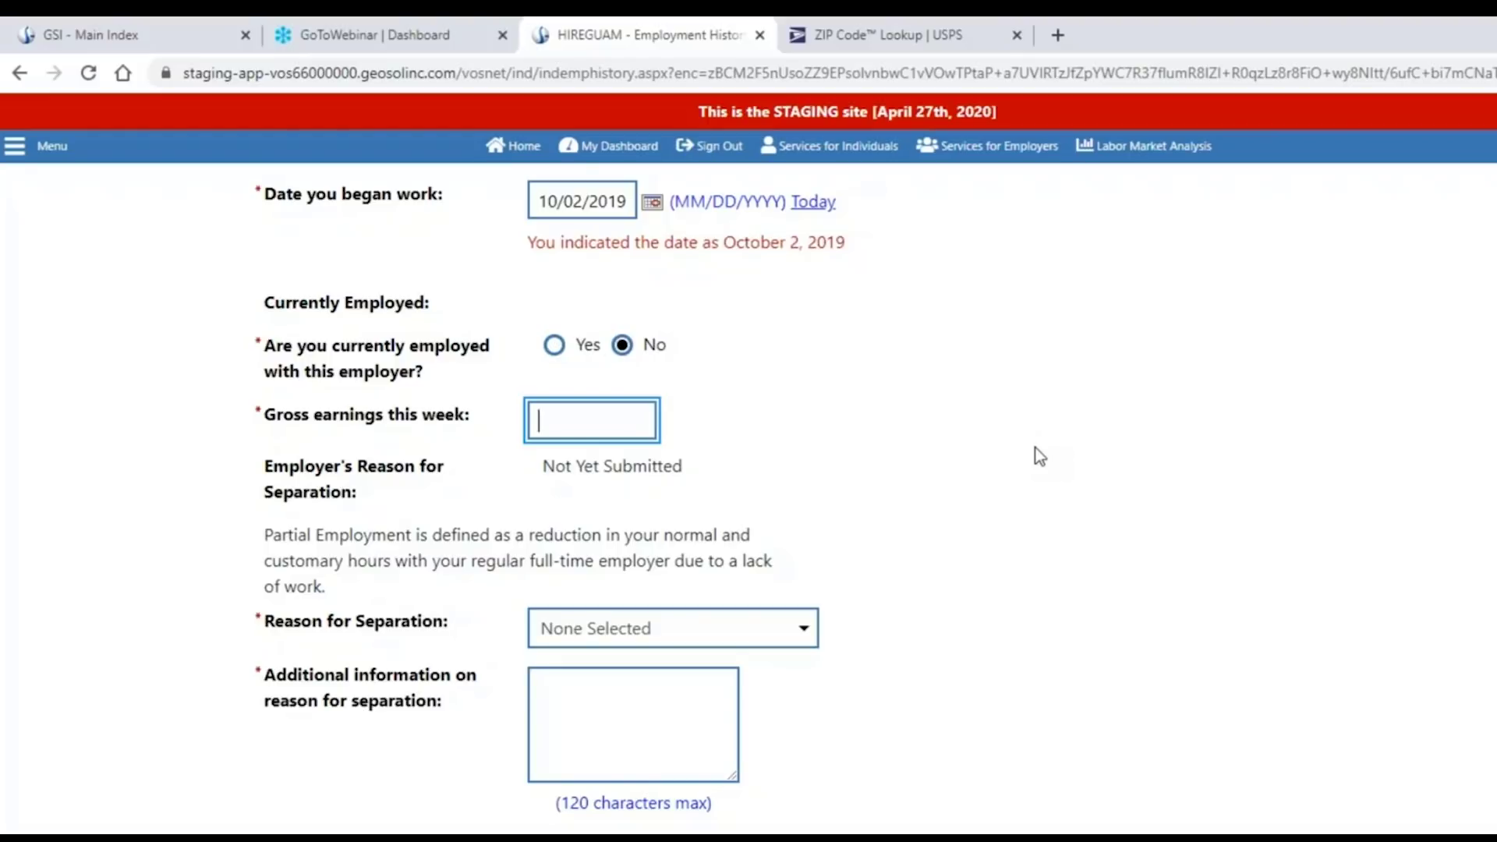
text(0)
click(1039, 456)
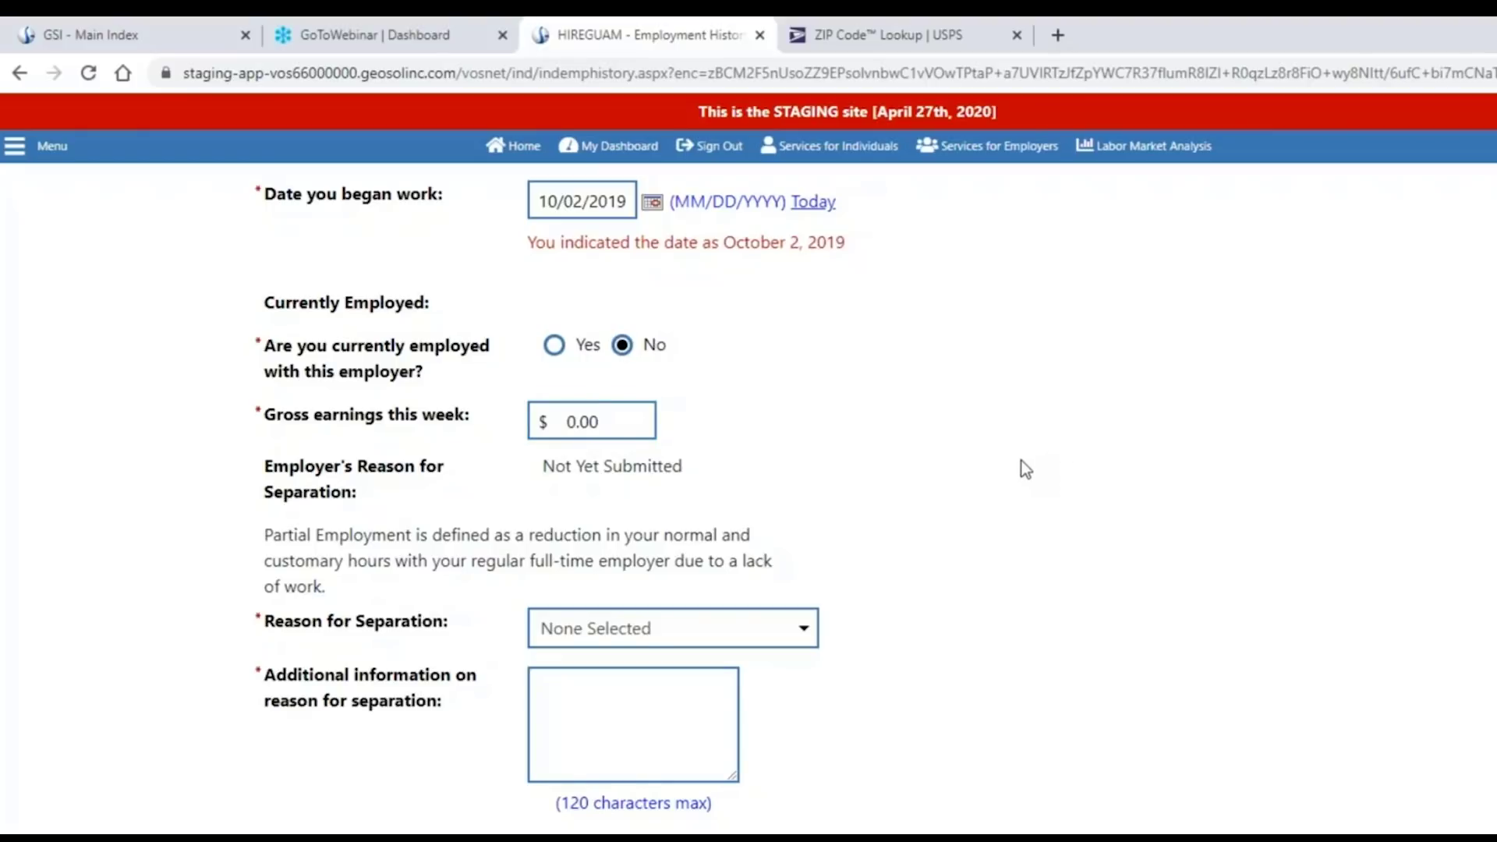
scroll(1018, 461, down, 1)
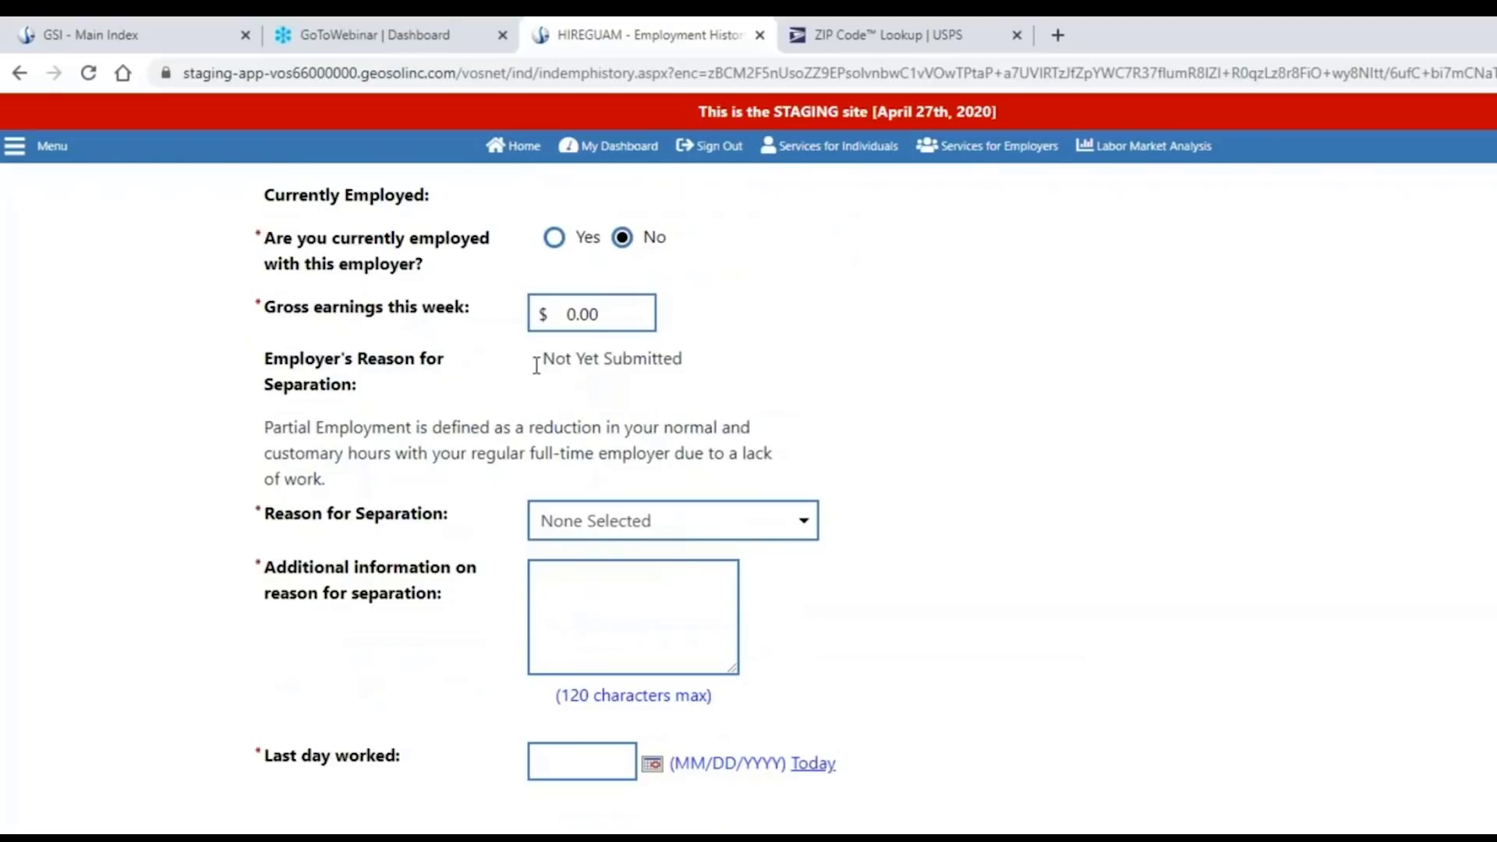
drag(537, 359, 685, 360)
click(869, 413)
Choose Disaster / Pandemic Lack of work as the separation reason.
scroll(844, 618, down, 2)
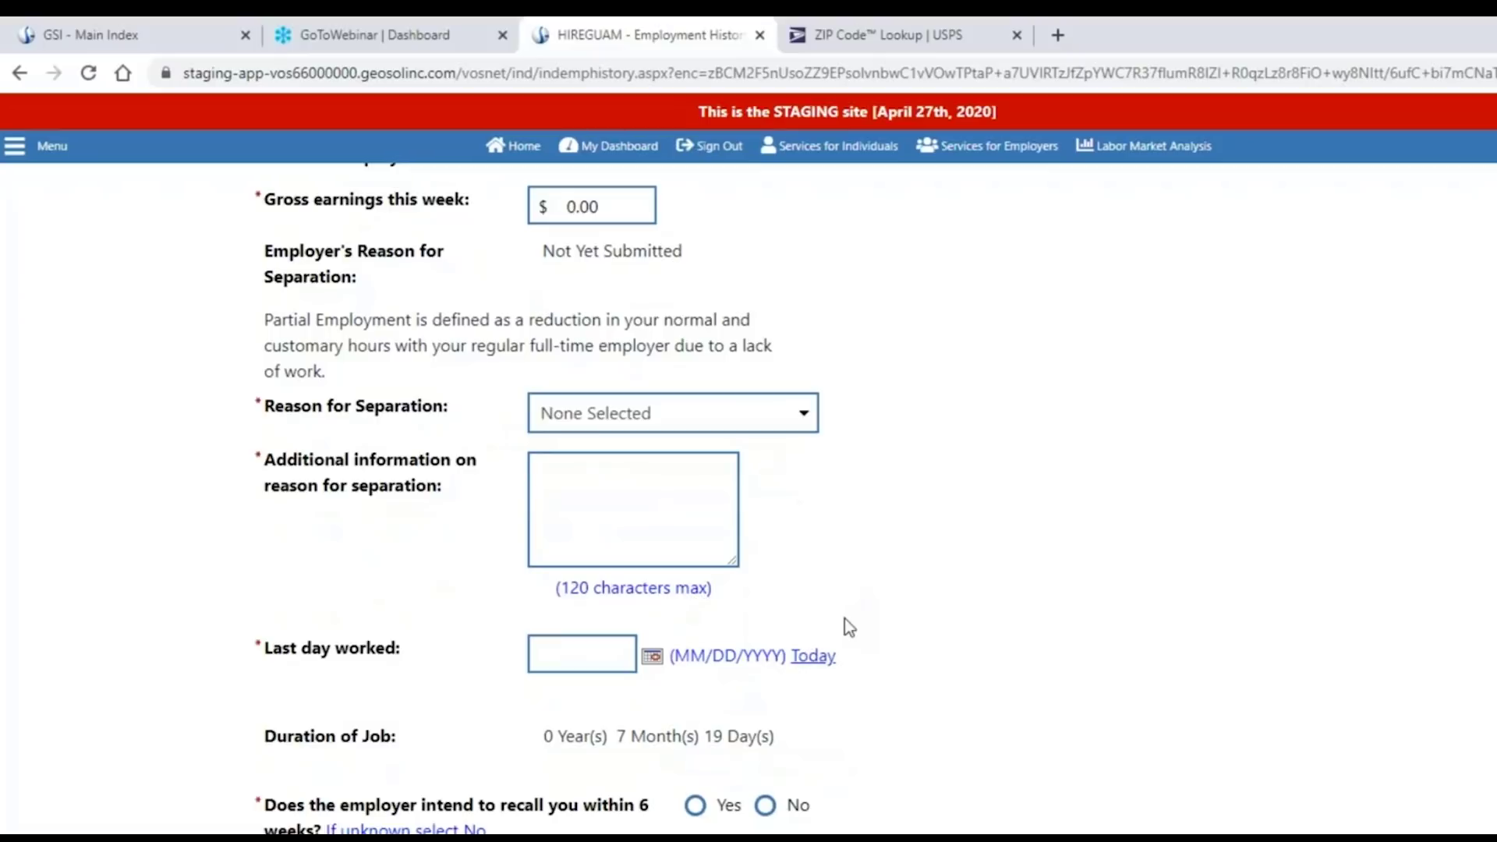
click(805, 419)
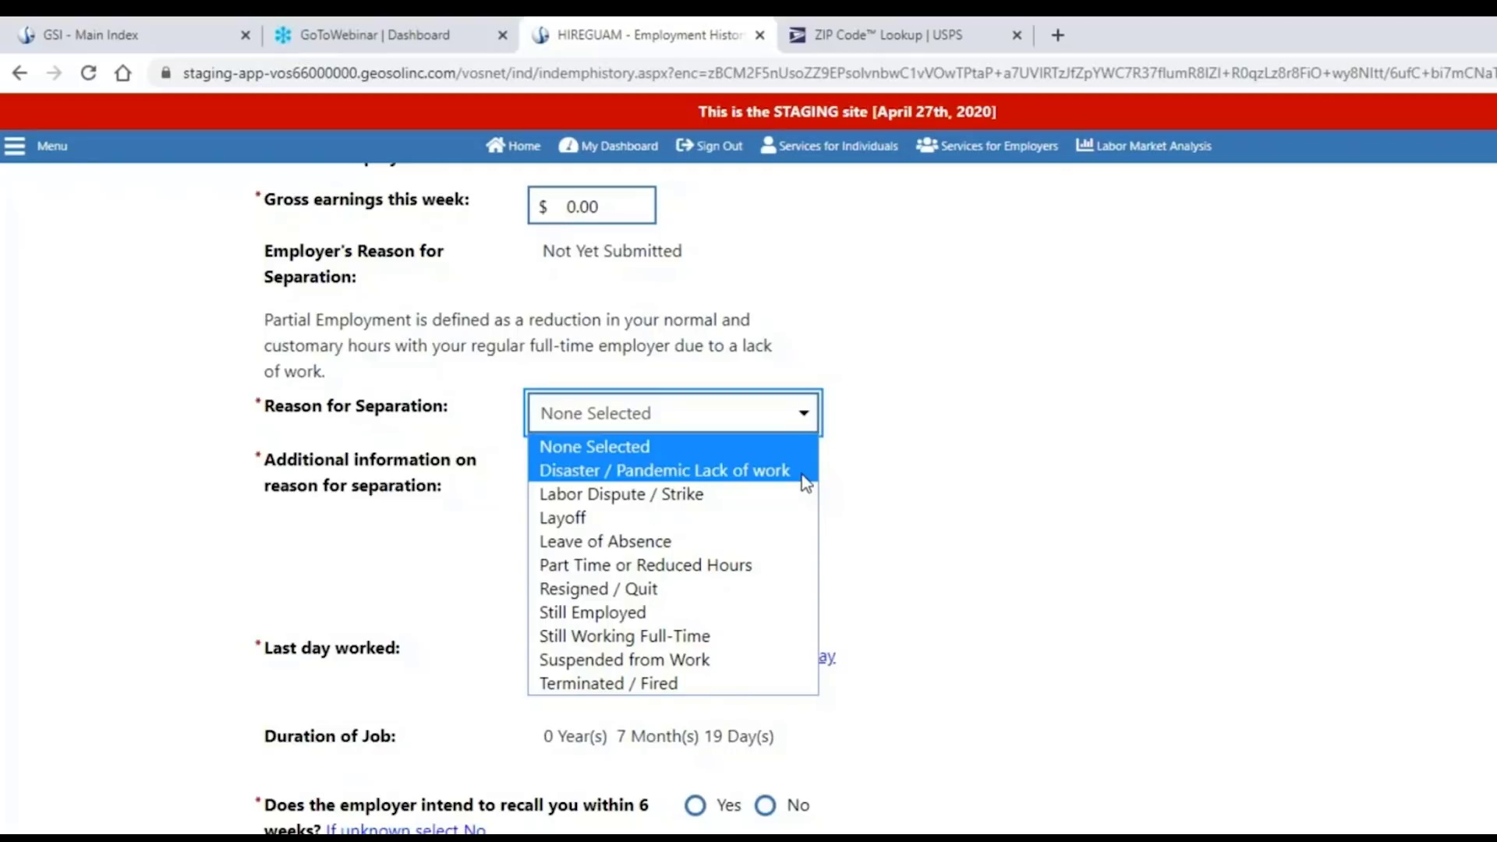
click(806, 470)
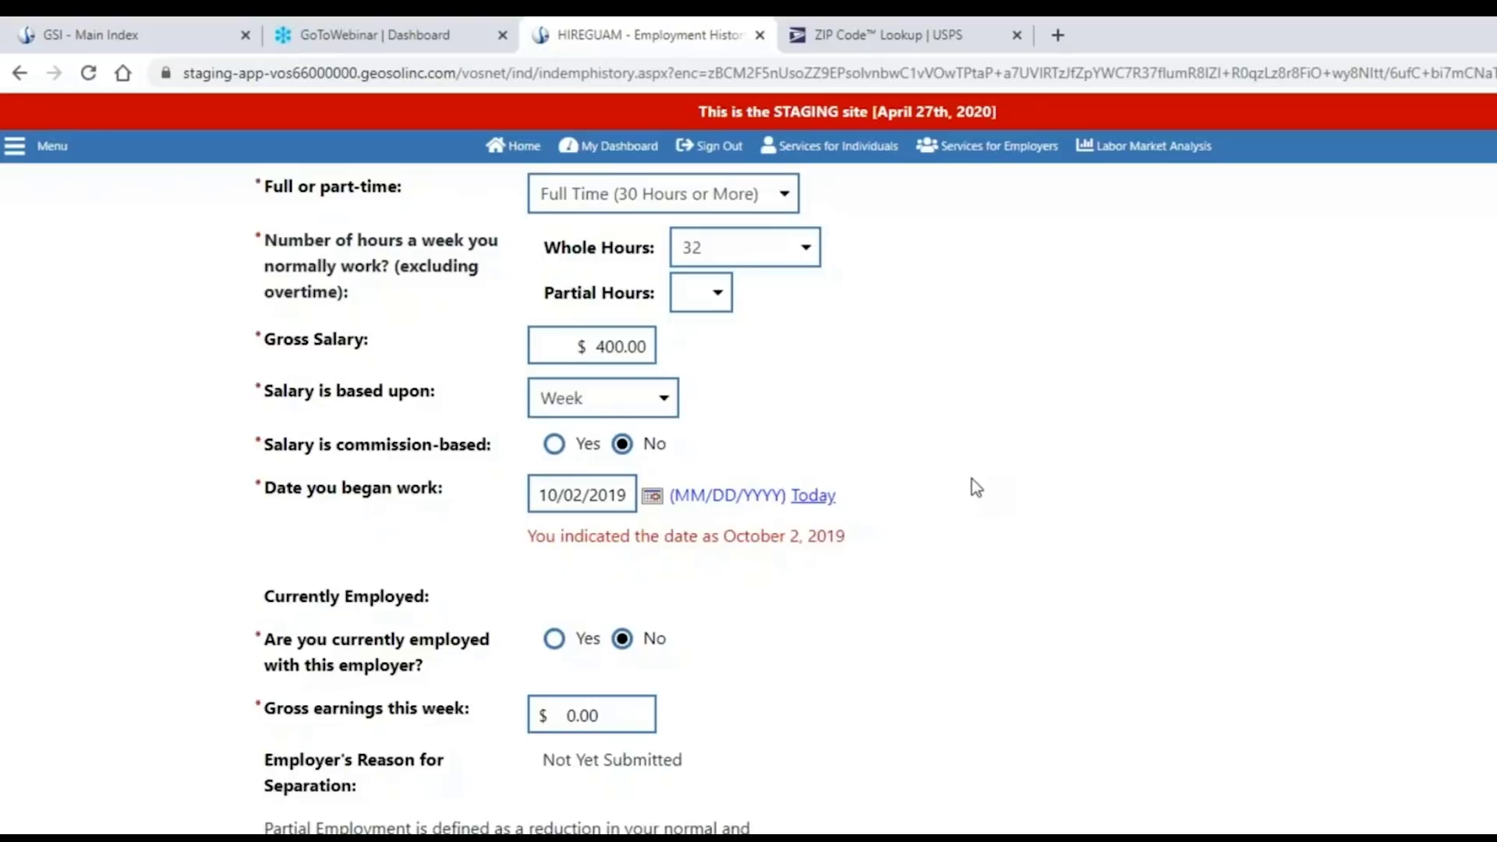
scroll(966, 491, down, 8)
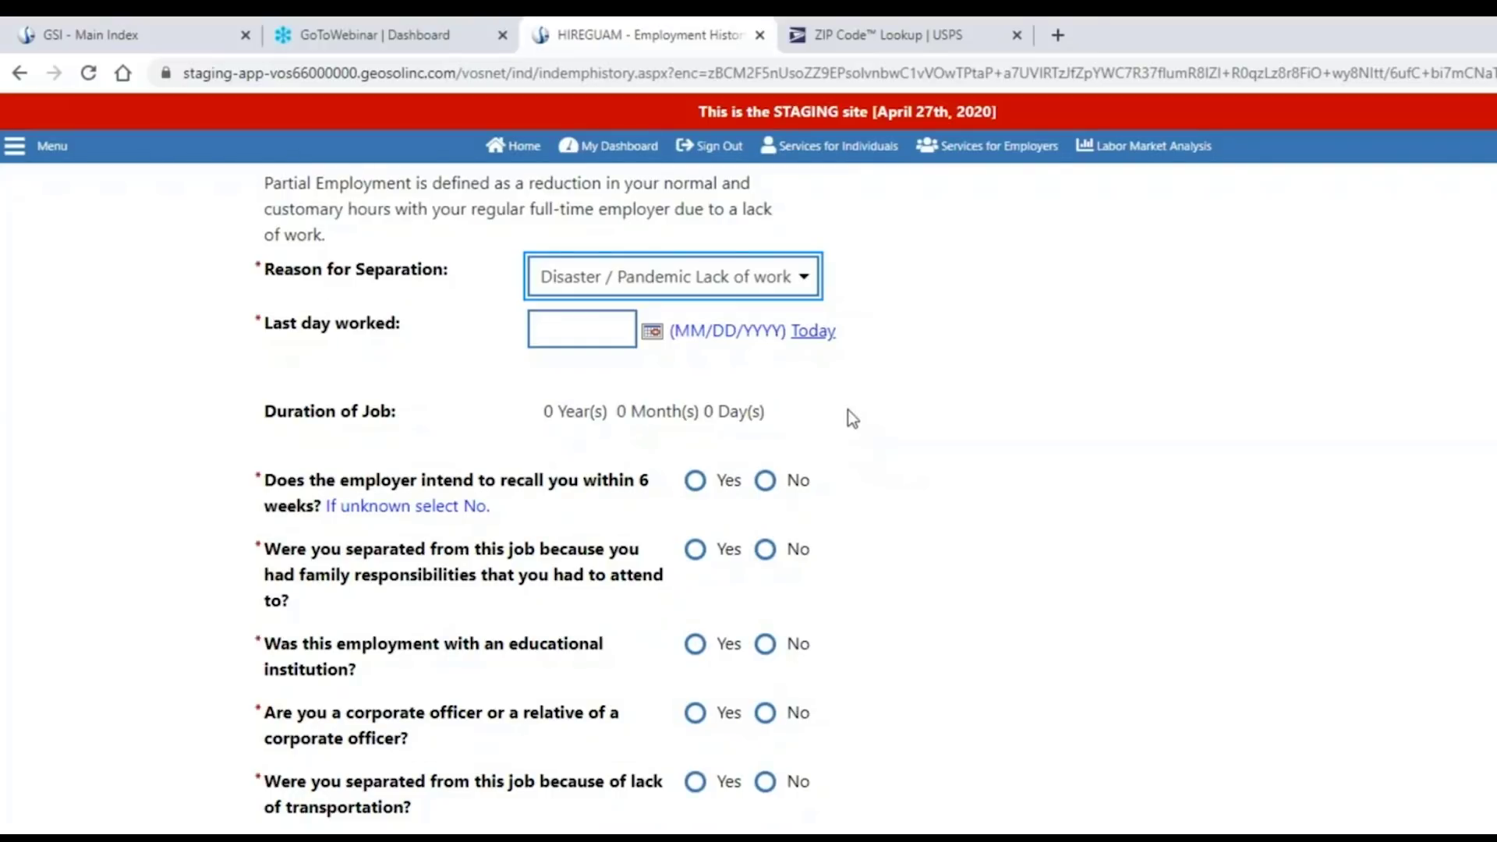
click(806, 290)
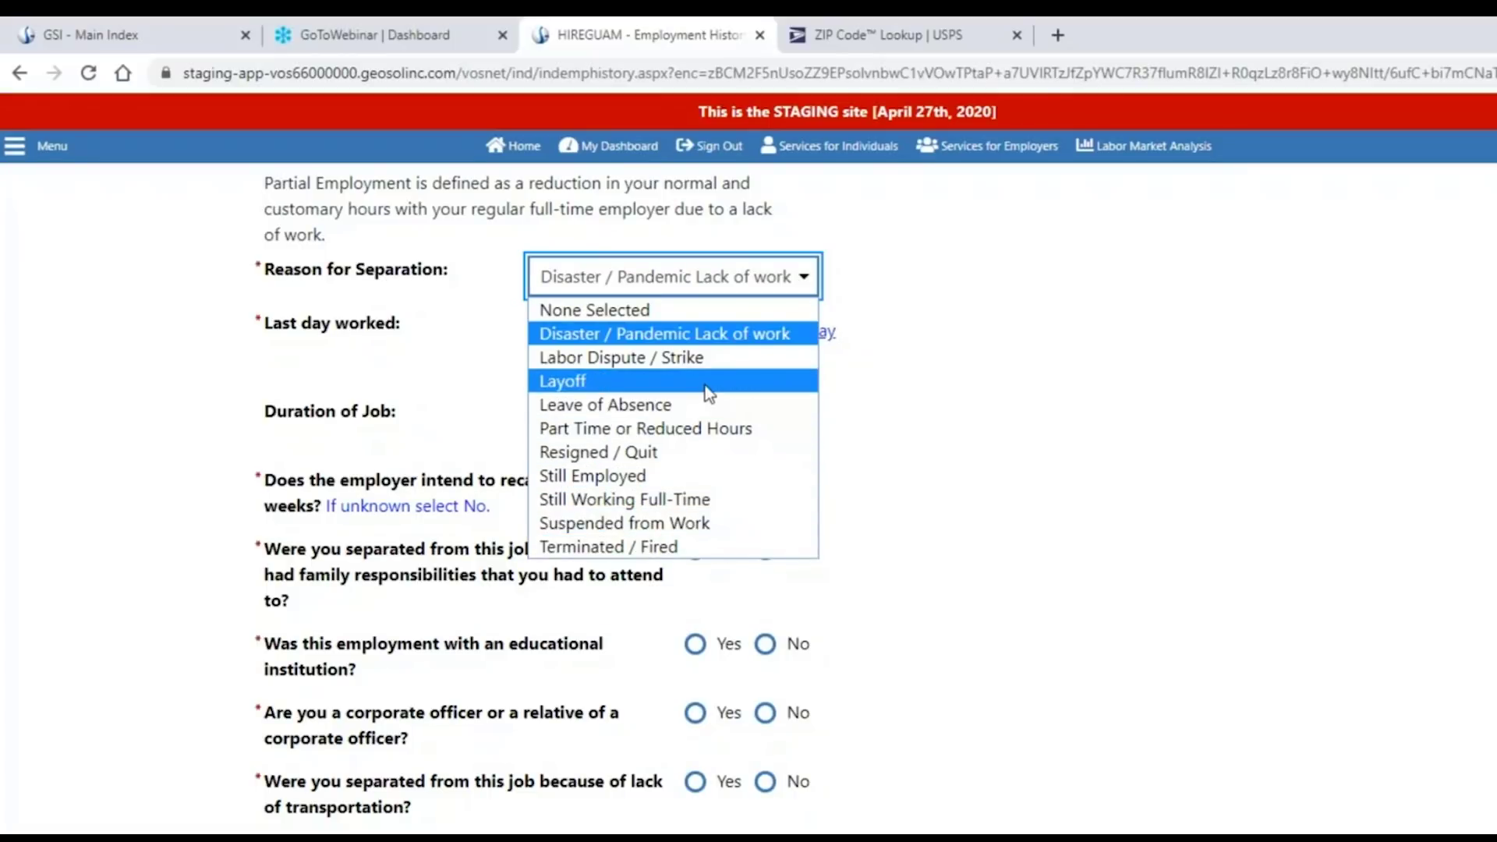
click(721, 336)
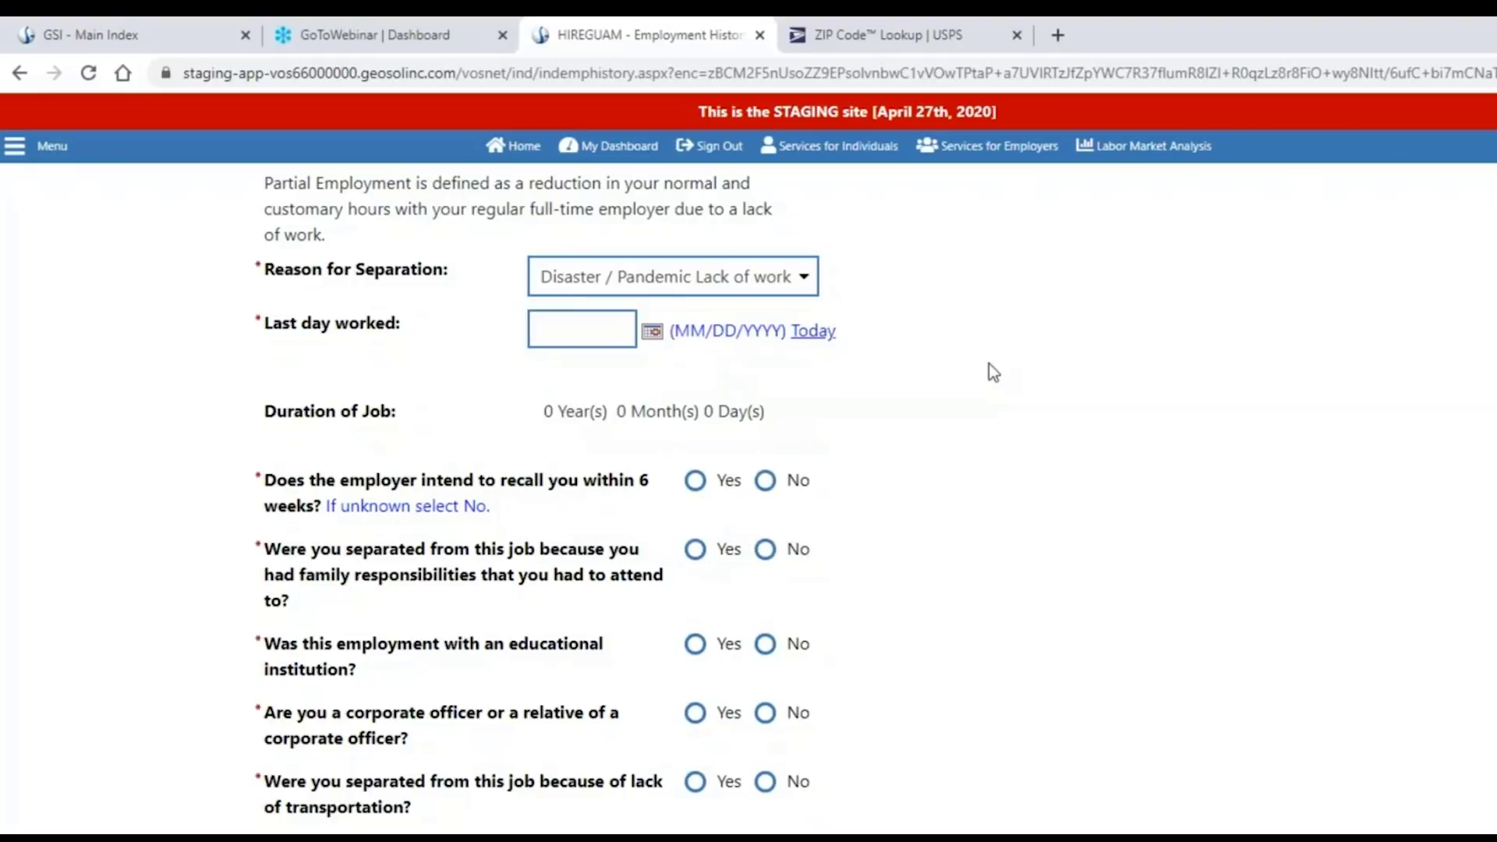
Enter 04/15/2020 as the last day worked, then return up to the start date.
click(635, 334)
text(04)
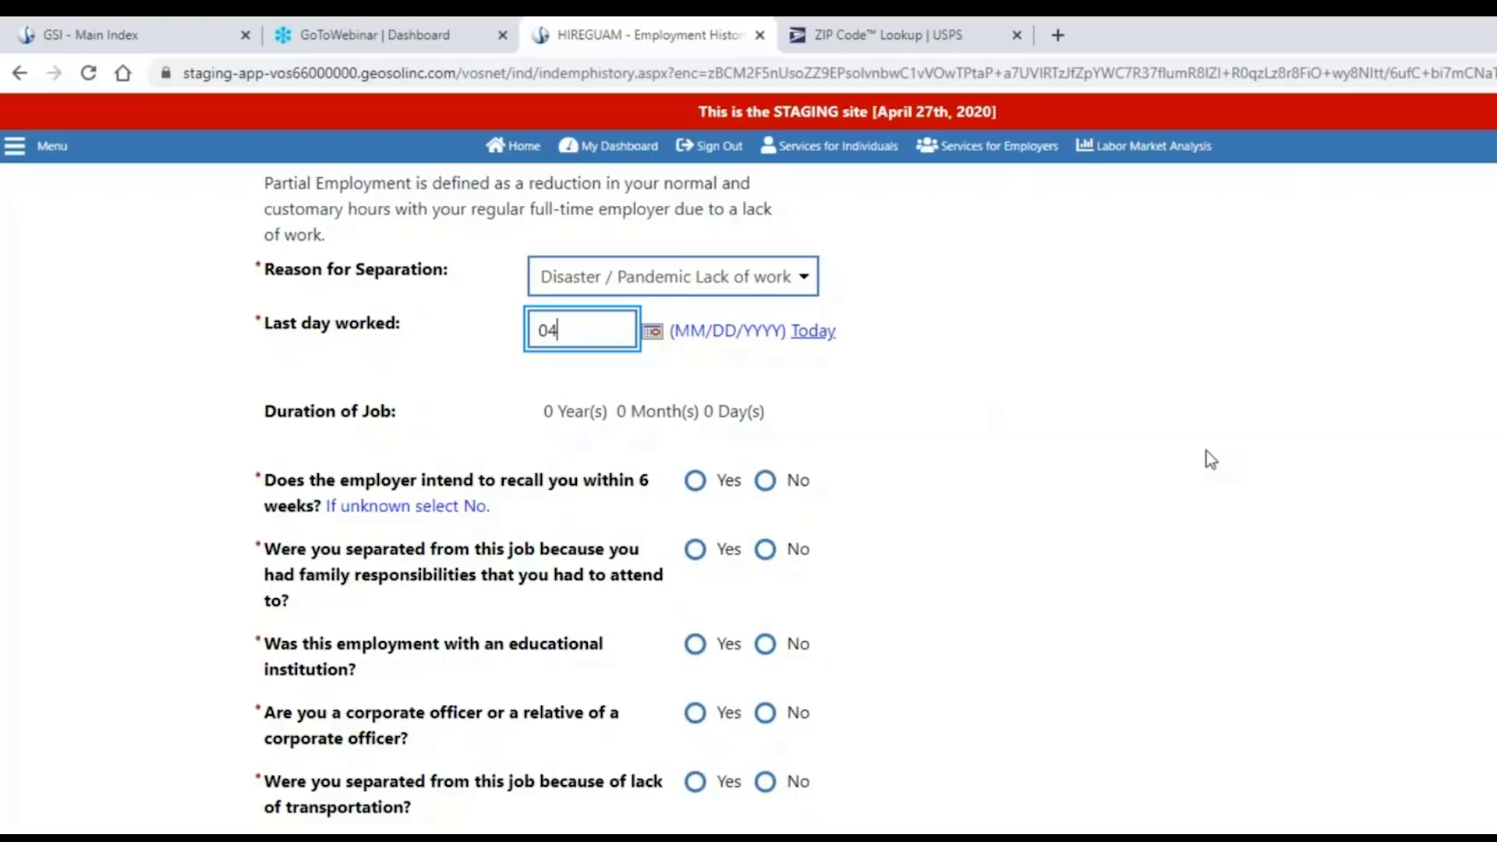
text(/15/2020)
key(Tab)
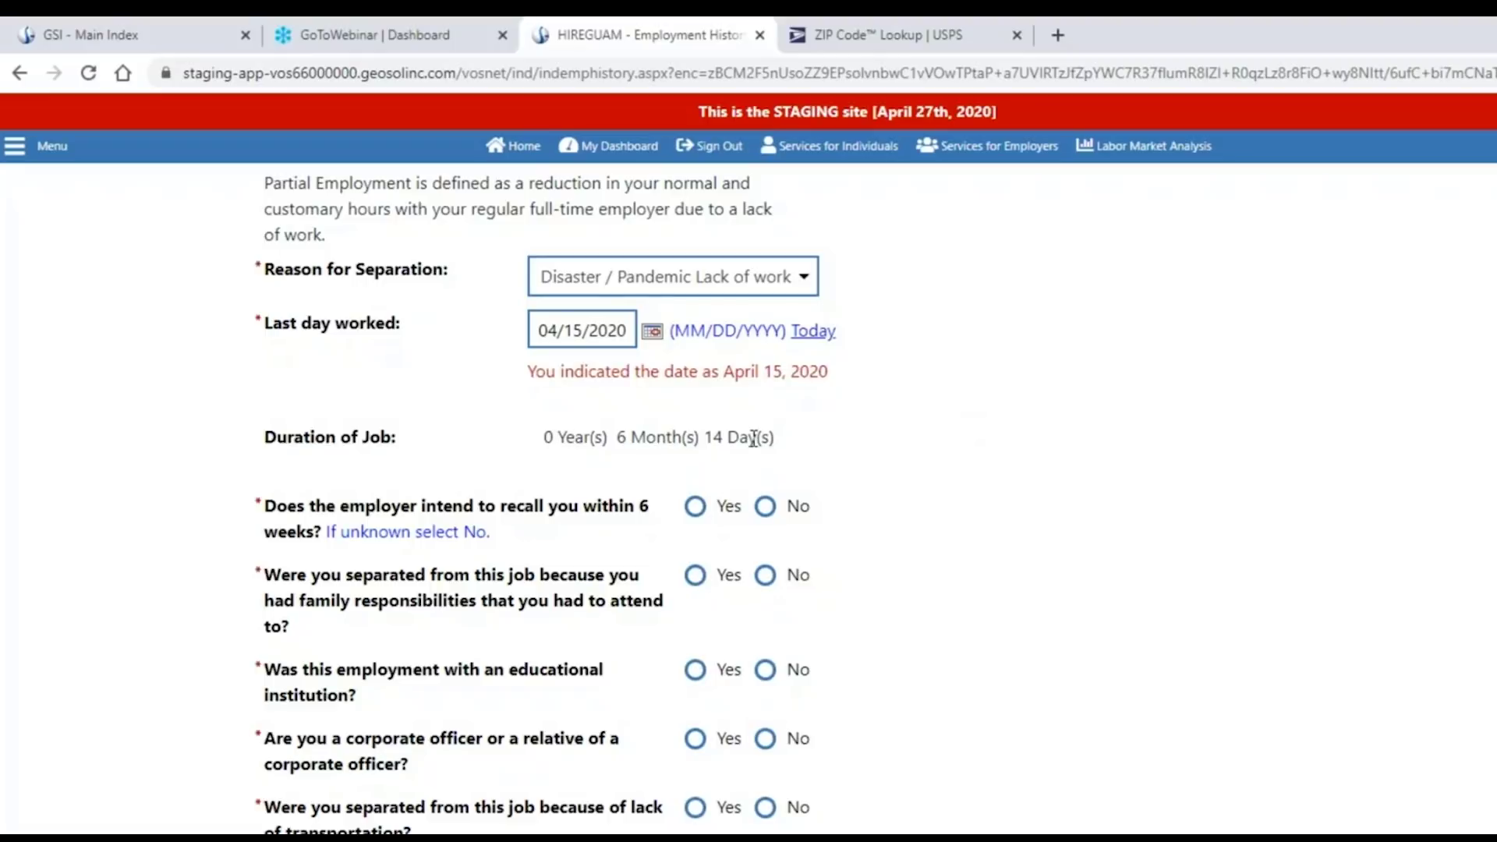
scroll(872, 456, down, 1)
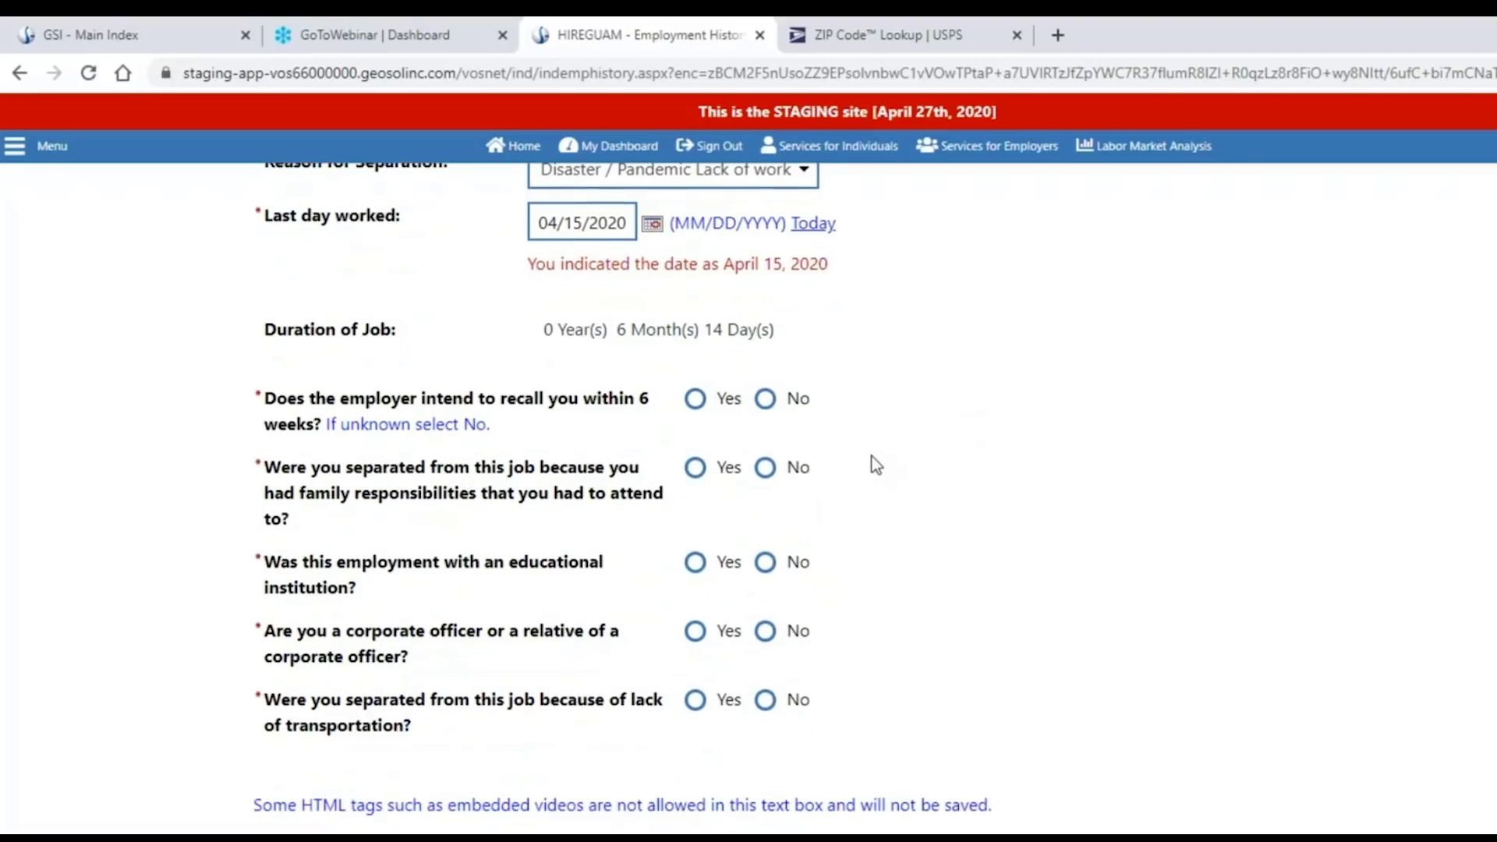
scroll(872, 458, up, 1)
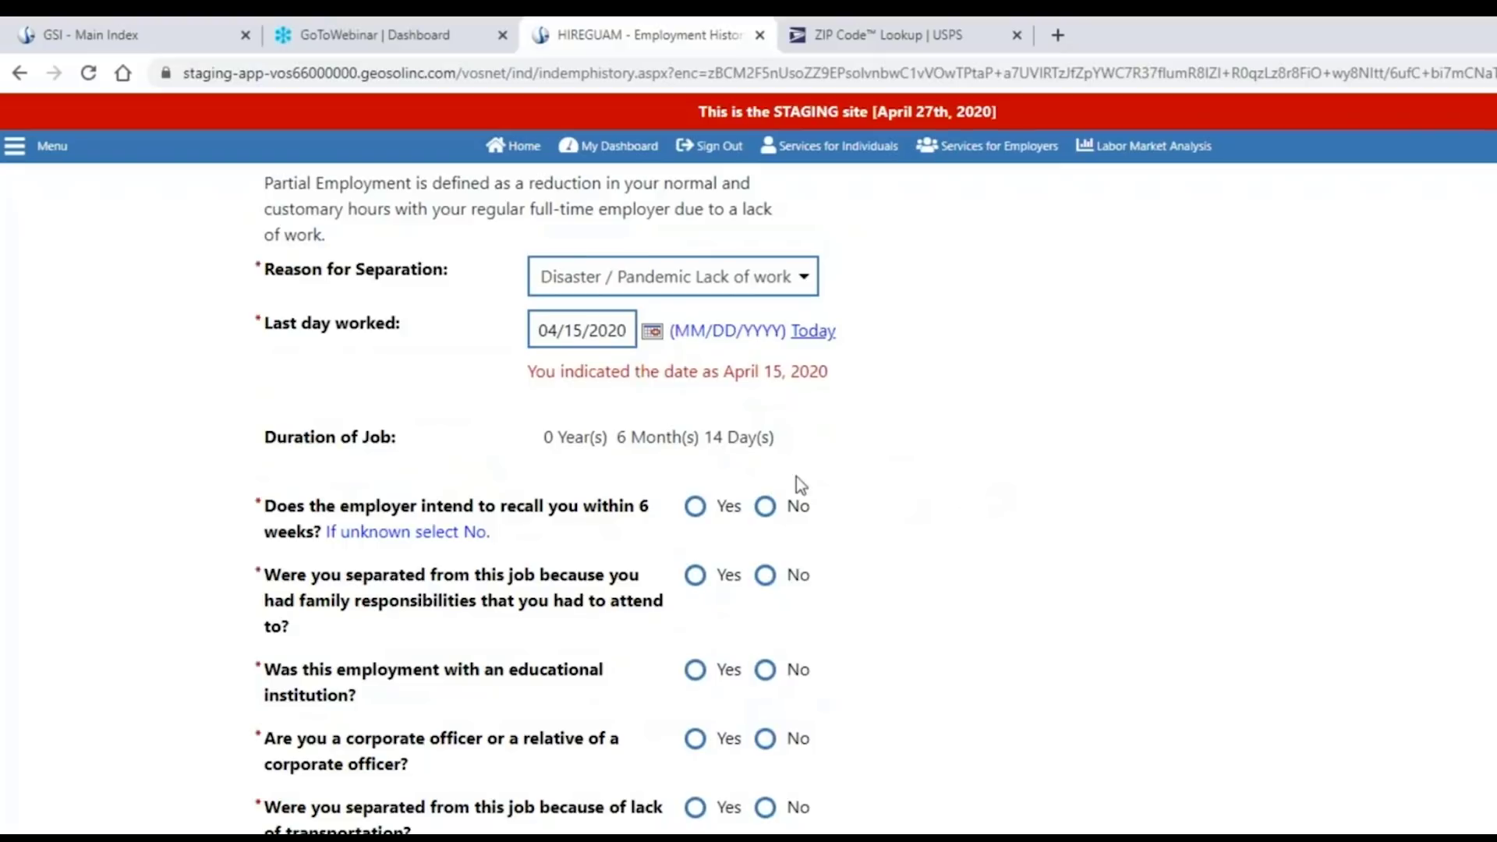
scroll(920, 503, up, 5)
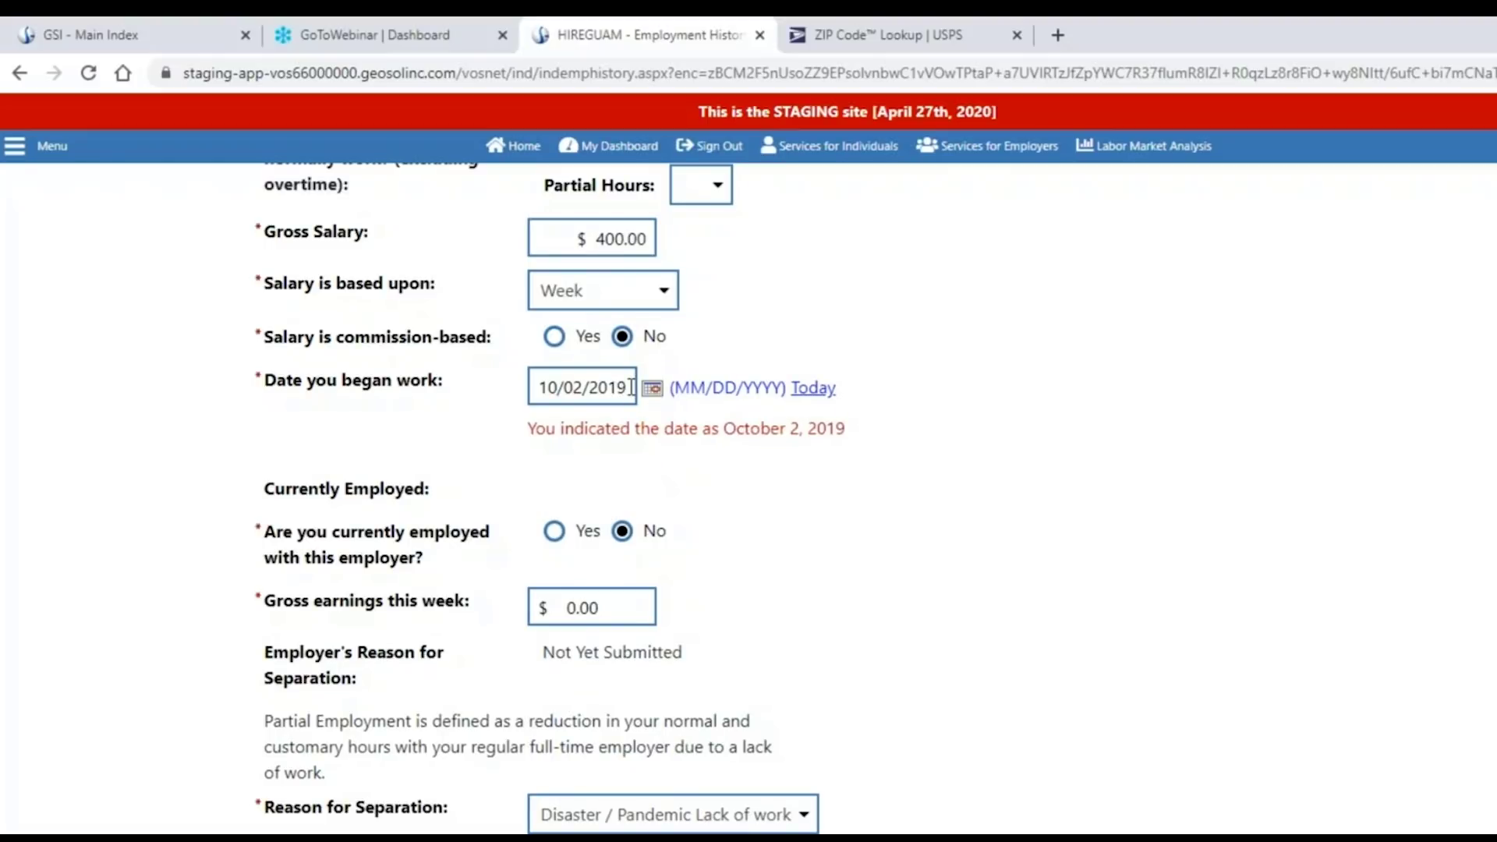
Change the start date from 10/02/2019 to 10/02/2018 and check the 1 year, 6 months, 14 days duration.
click(631, 388)
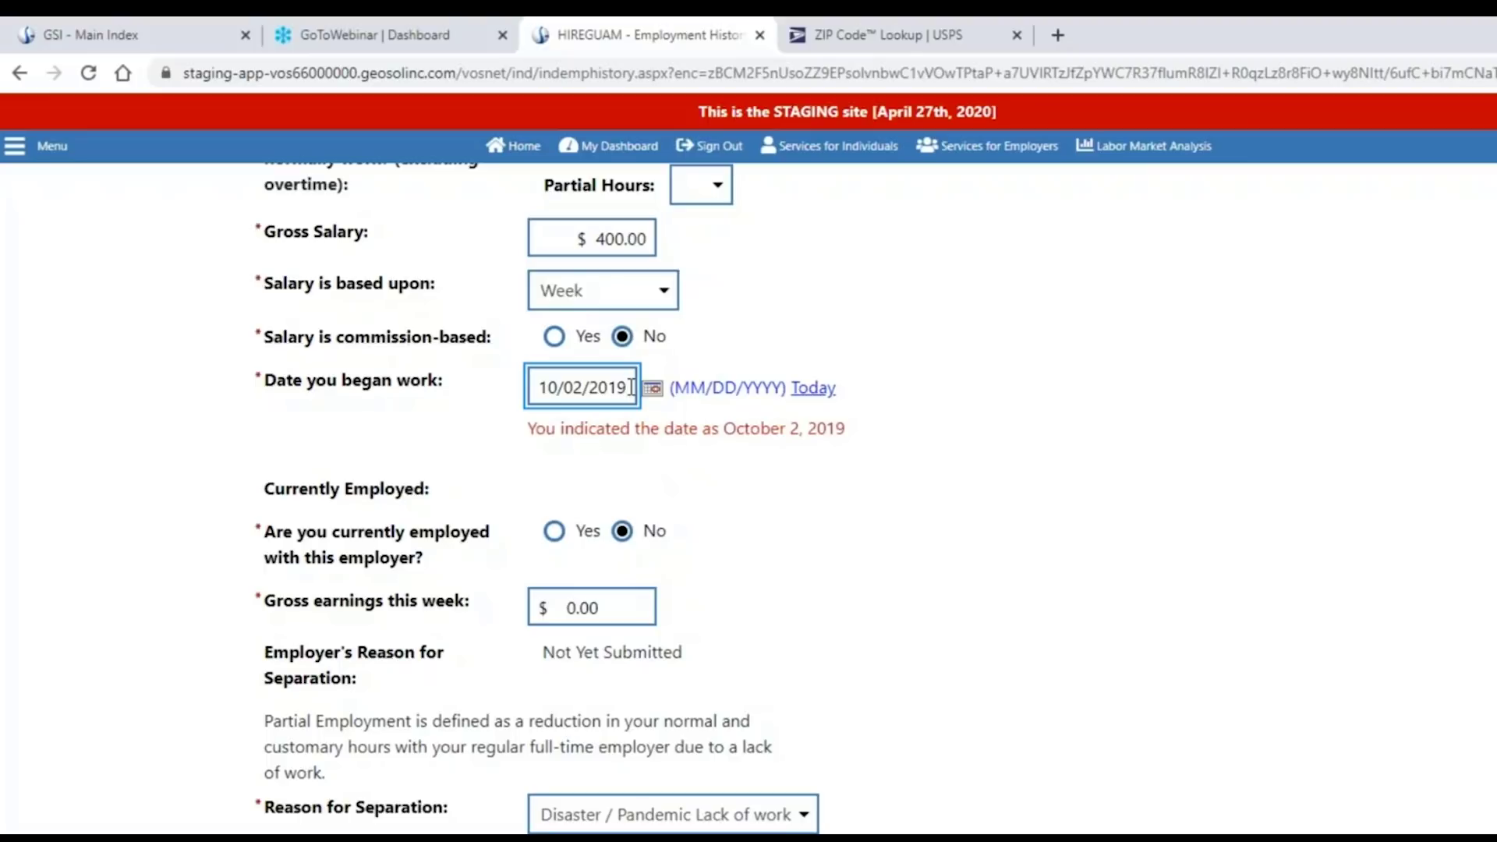
key(BackSpace)
text(8)
click(985, 657)
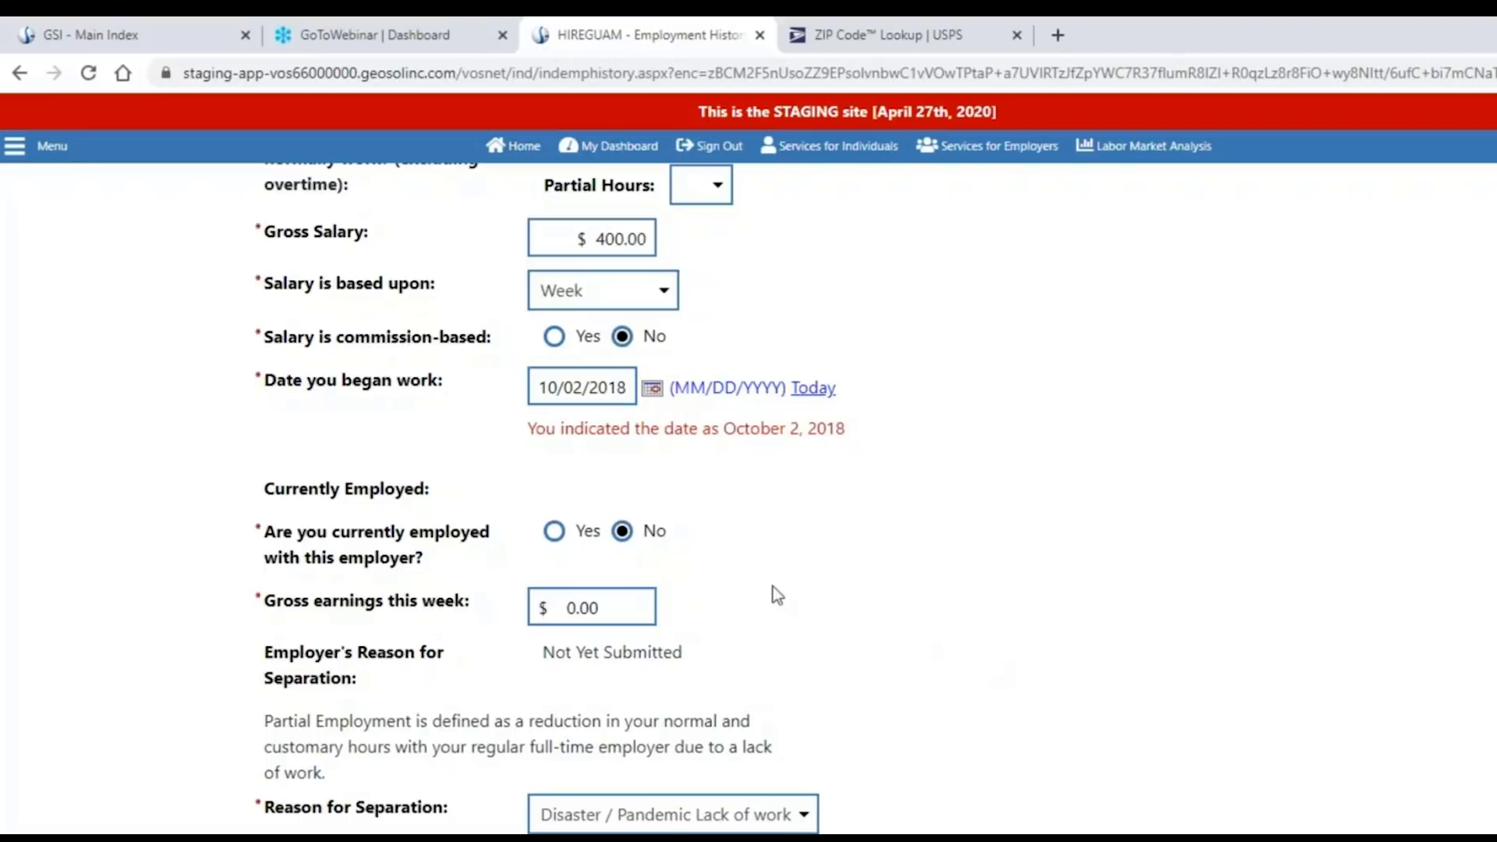
scroll(954, 683, down, 2)
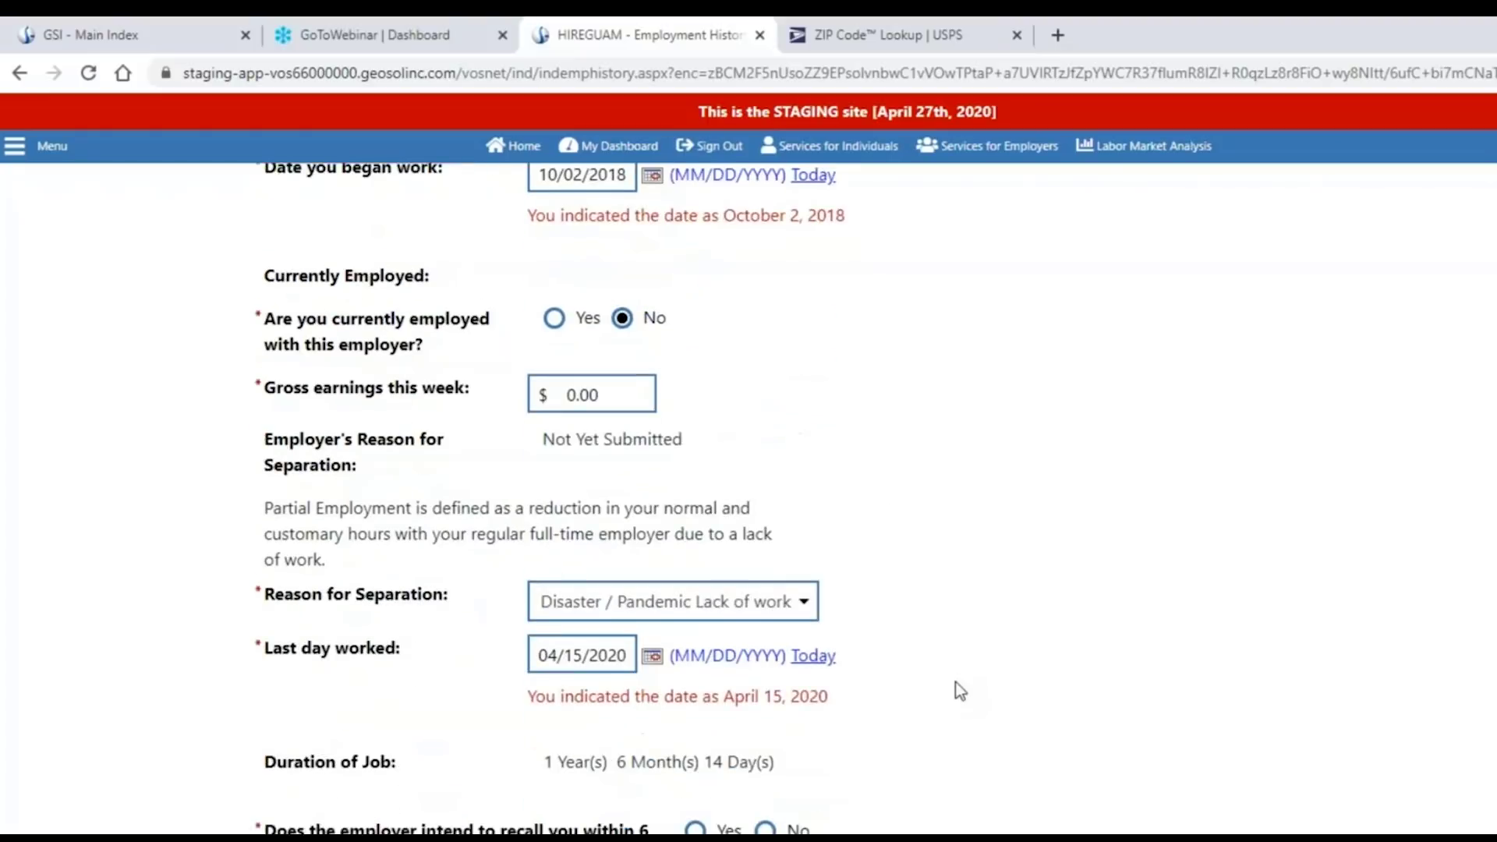
scroll(956, 681, down, 1)
drag(546, 654, 775, 655)
click(883, 667)
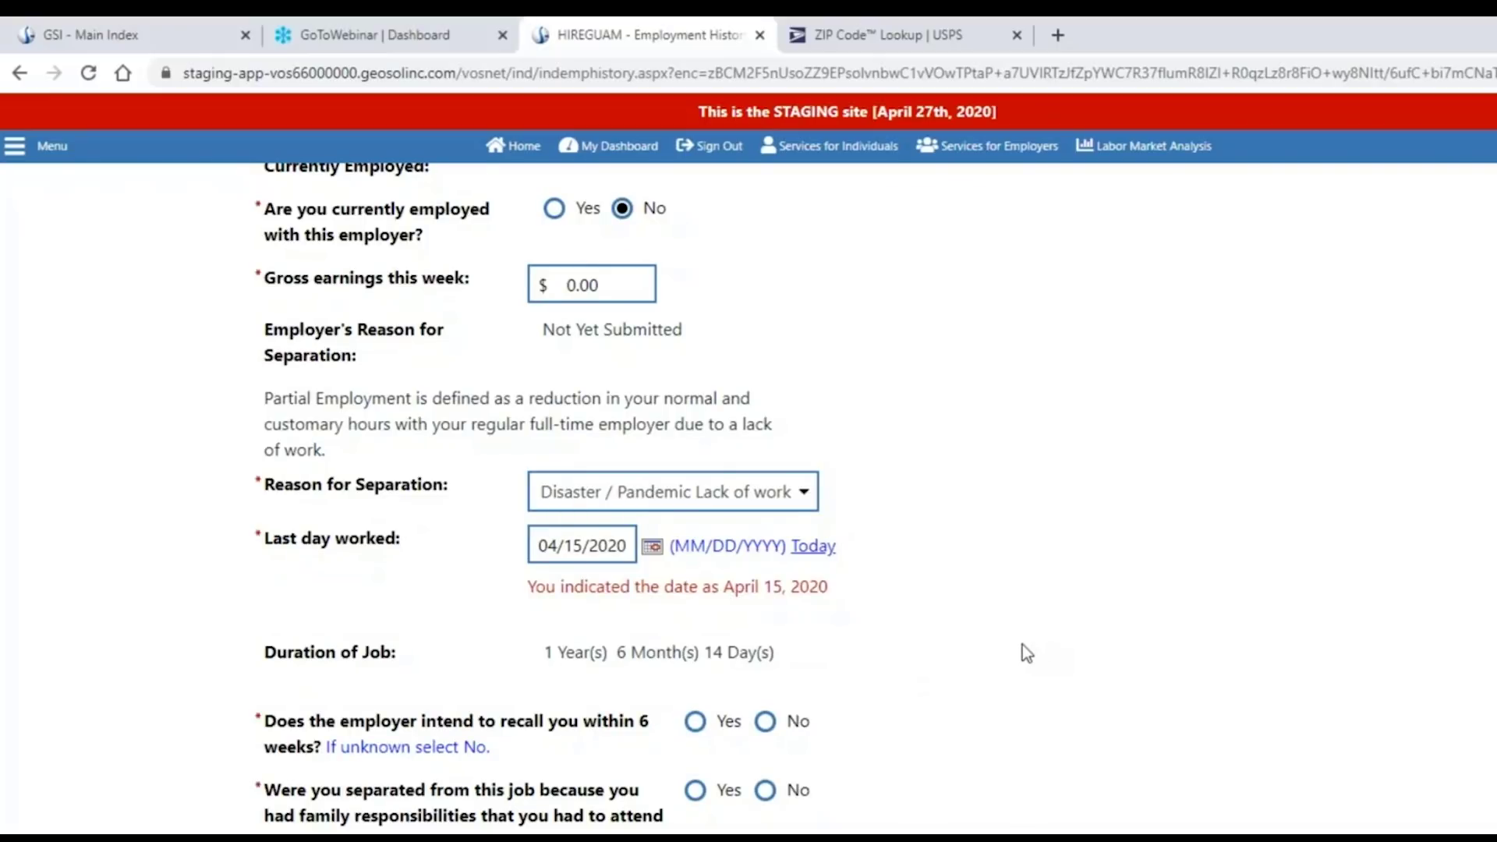
scroll(1022, 644, down, 4)
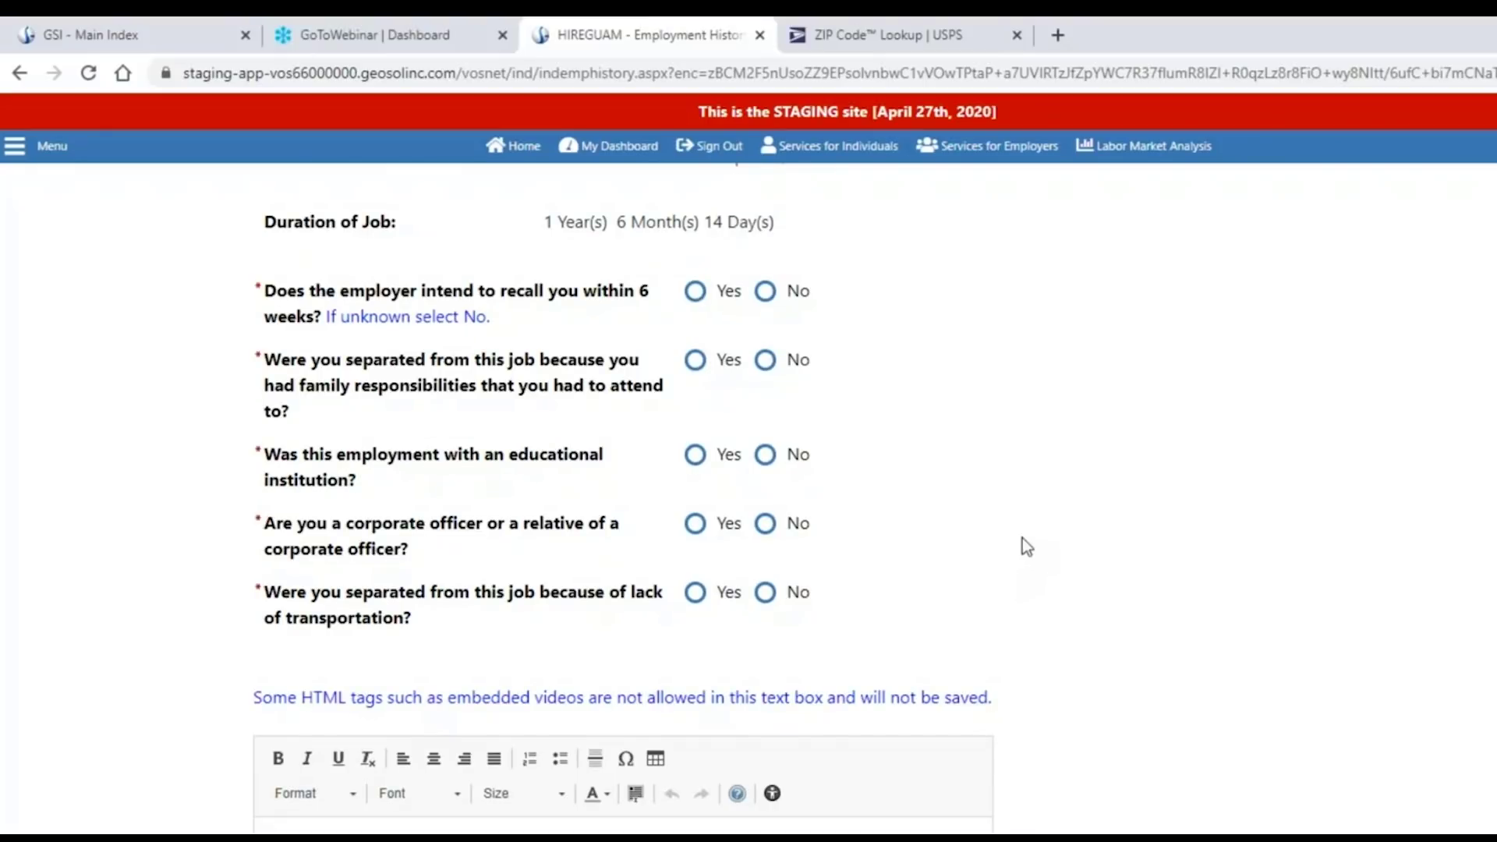
Answer No to the employer recall, family responsibilities and educational institution questions.
click(696, 293)
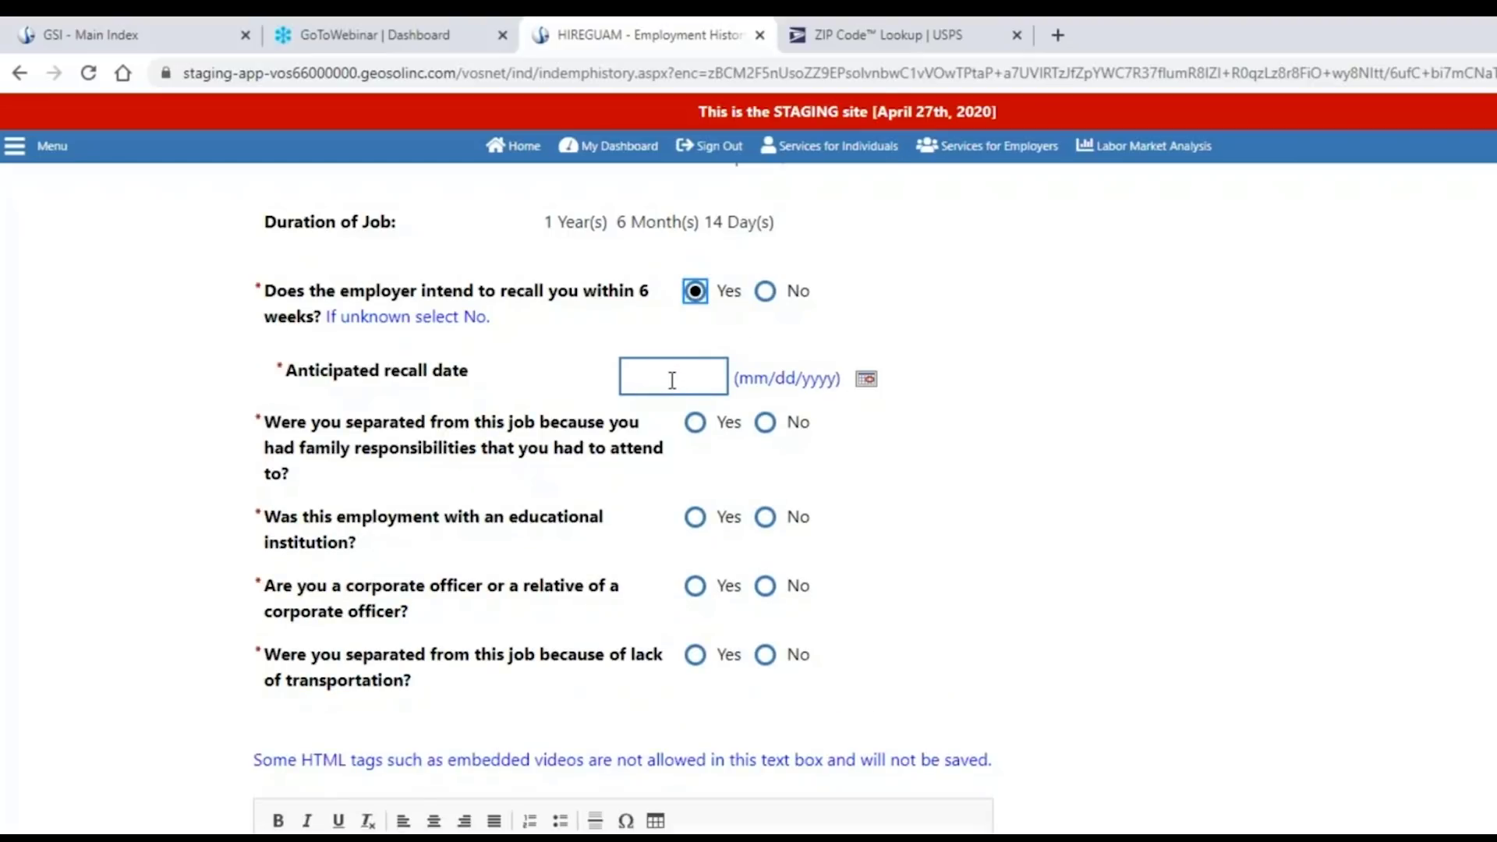
click(766, 293)
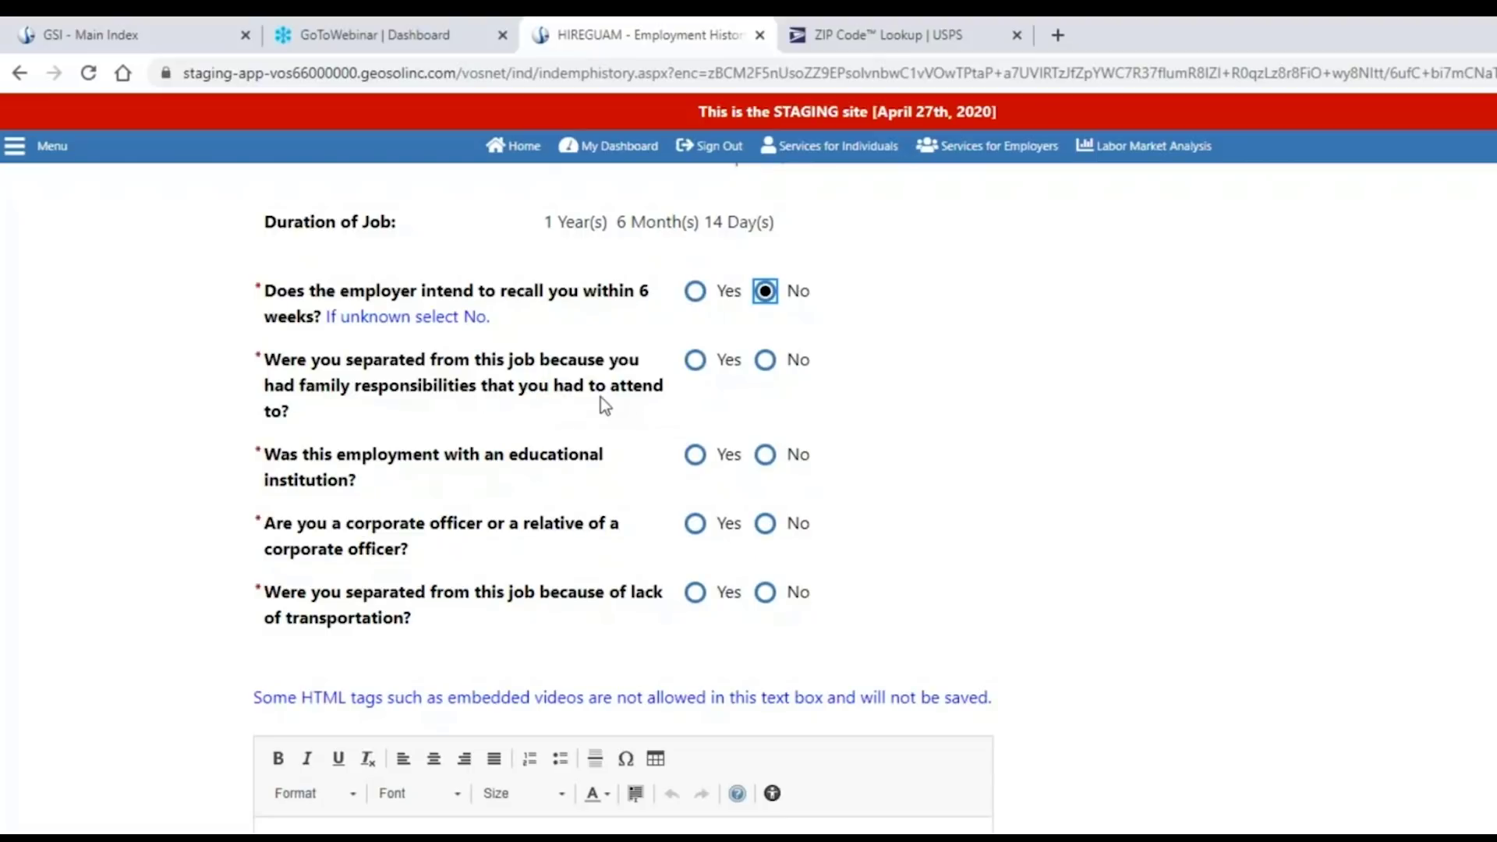
click(695, 361)
click(765, 361)
click(695, 456)
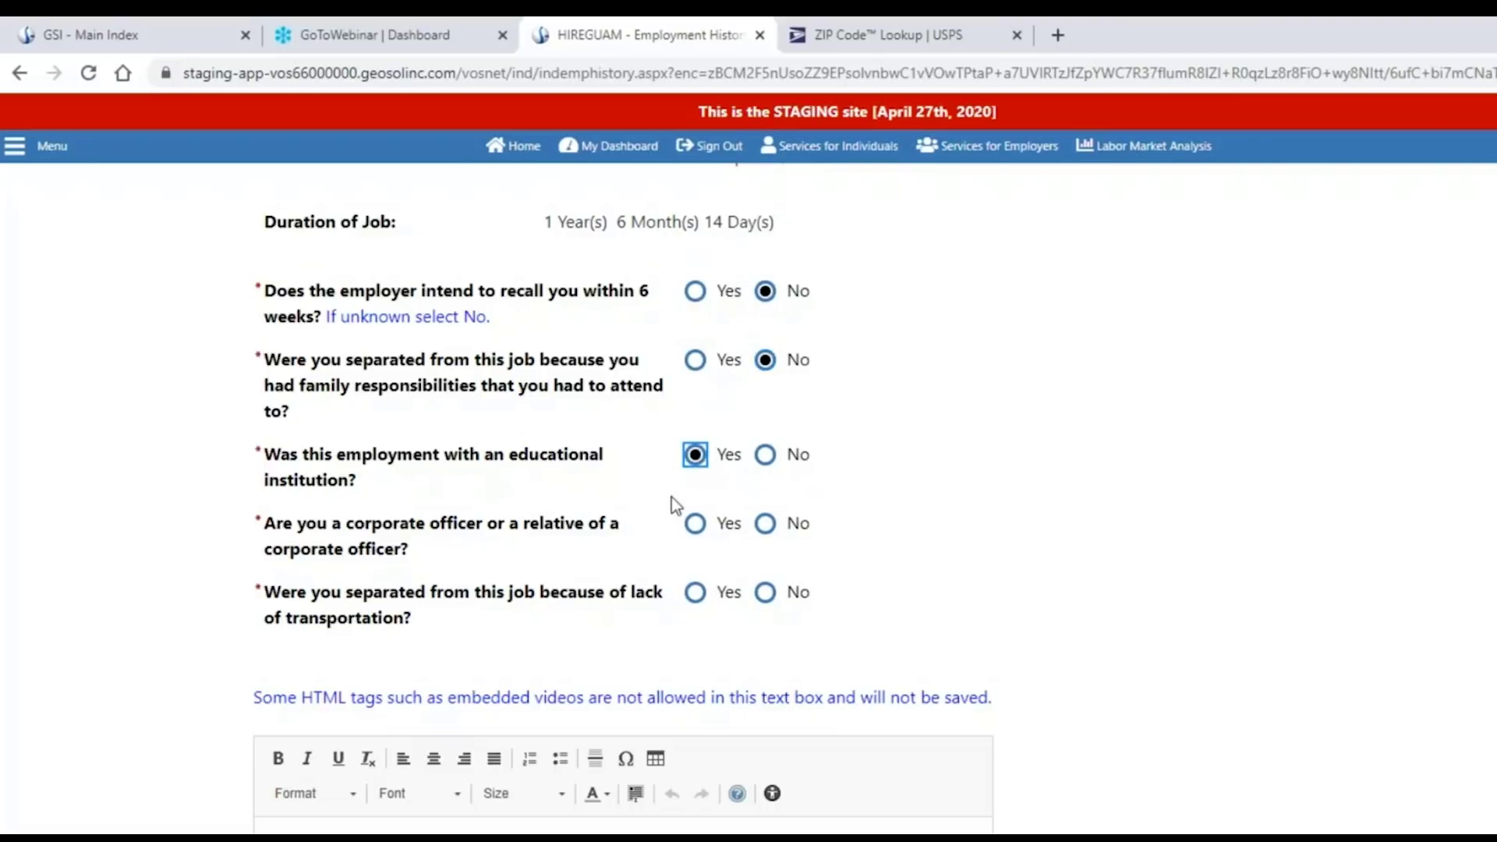
click(763, 459)
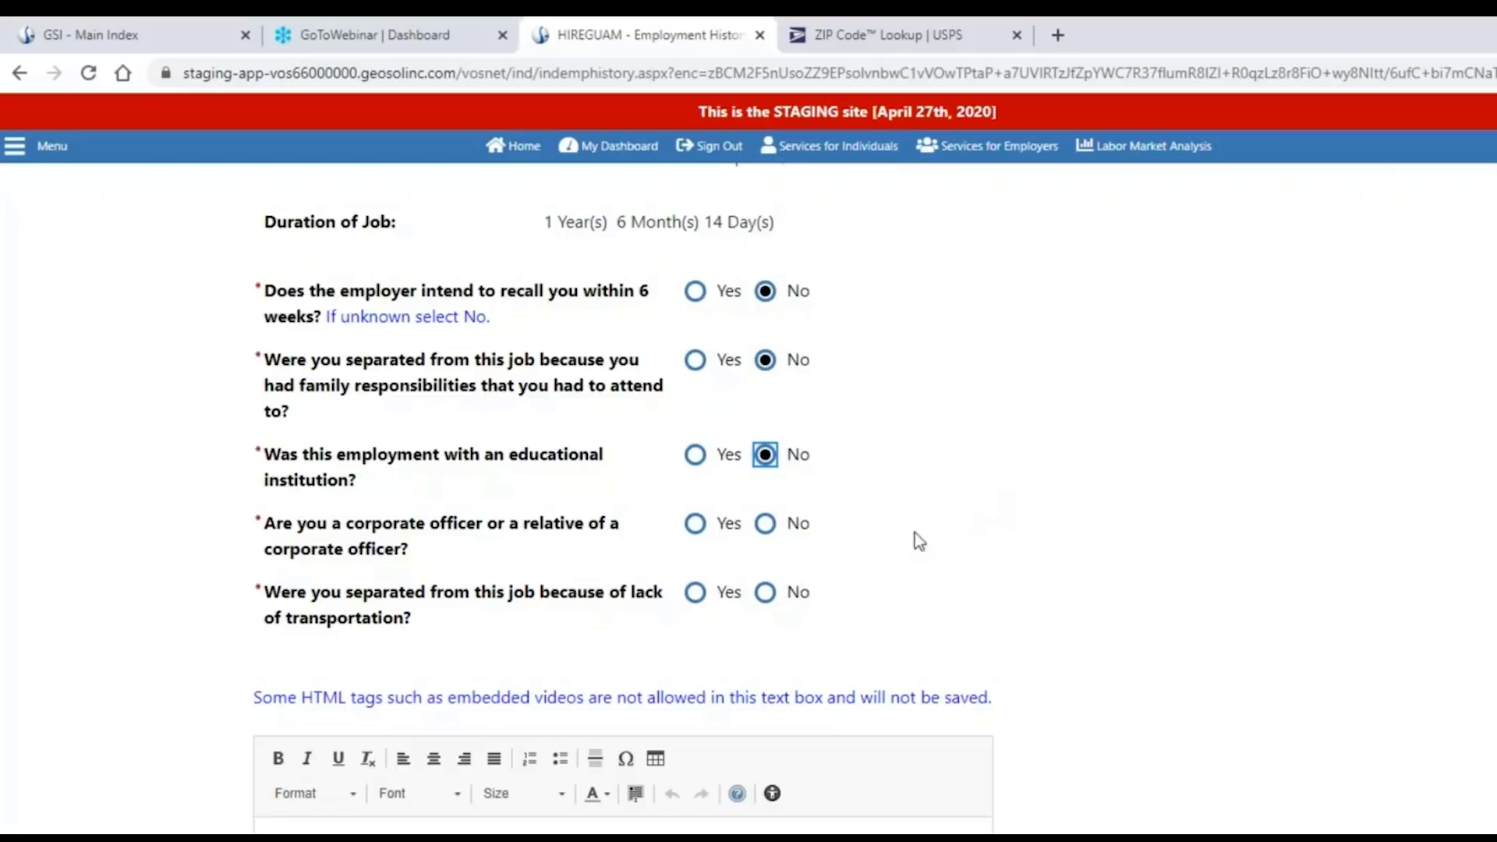
Answer No to the corporate officer and lack of transportation questions.
scroll(914, 535, down, 1)
scroll(578, 528, down, 1)
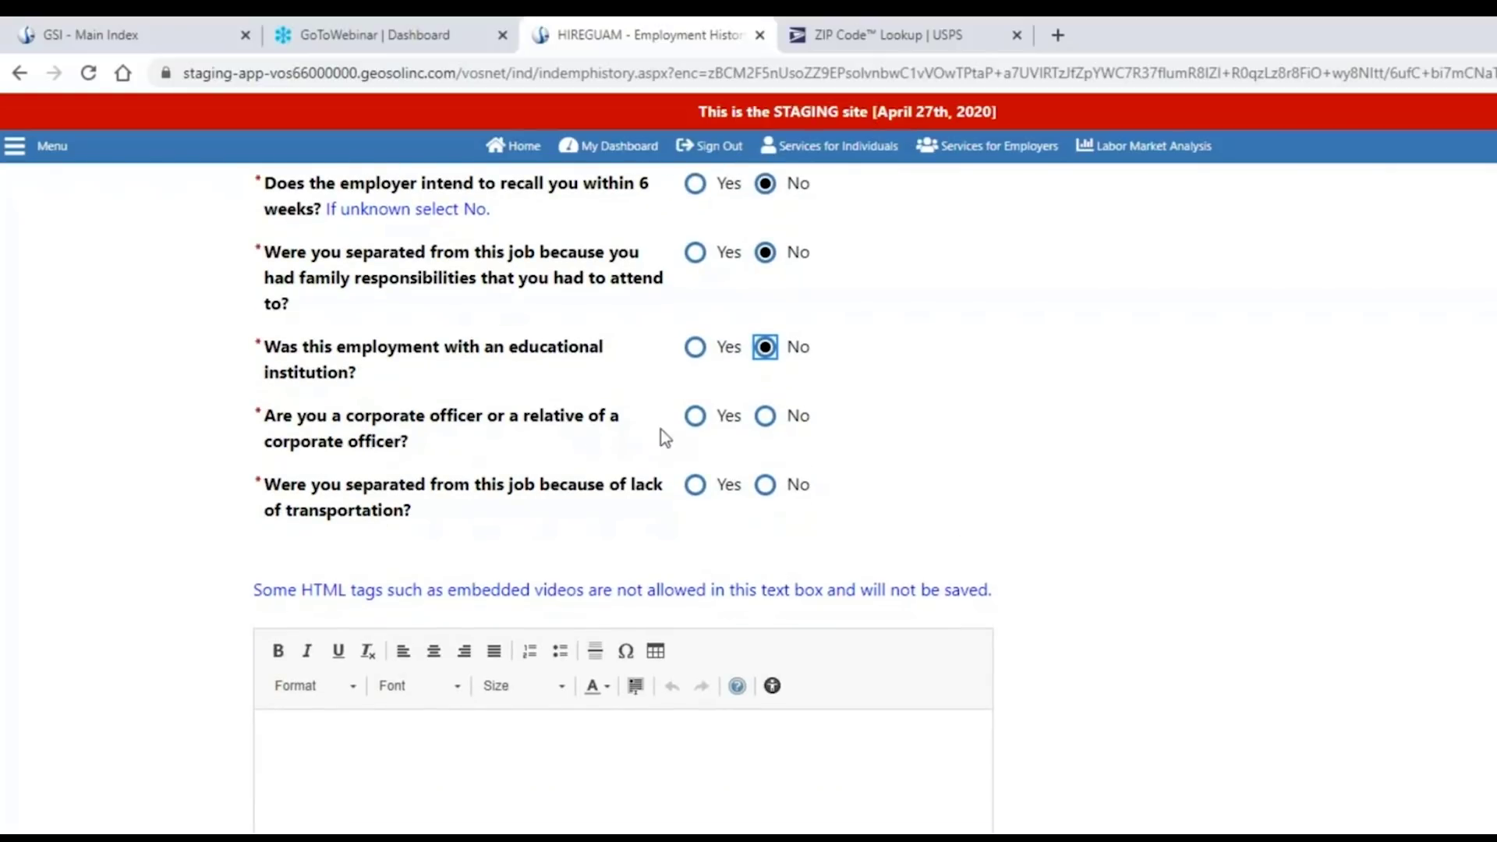
click(696, 417)
click(766, 417)
click(696, 486)
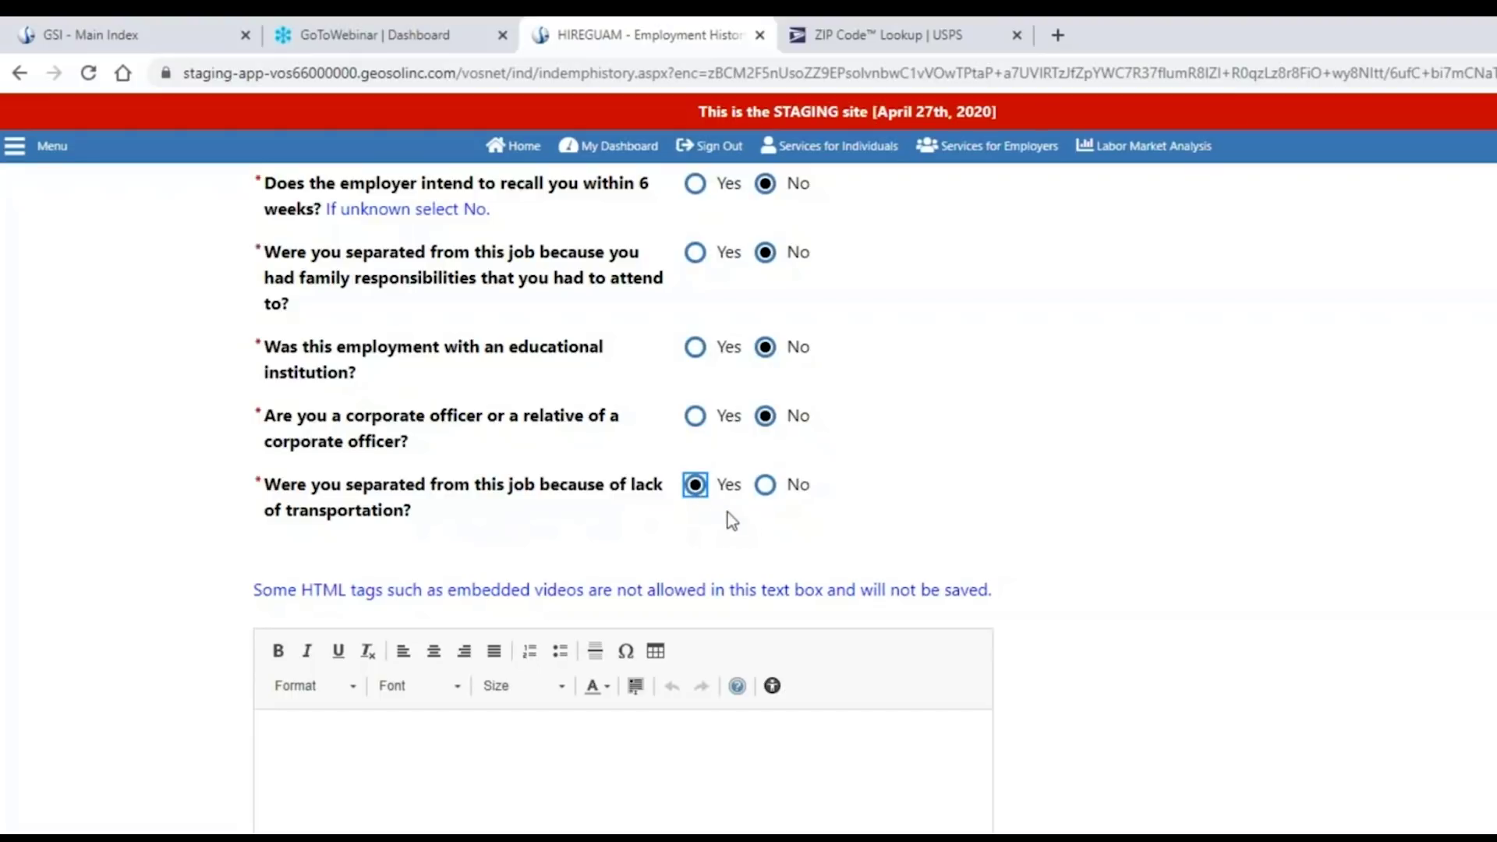
click(766, 485)
scroll(976, 465, down, 4)
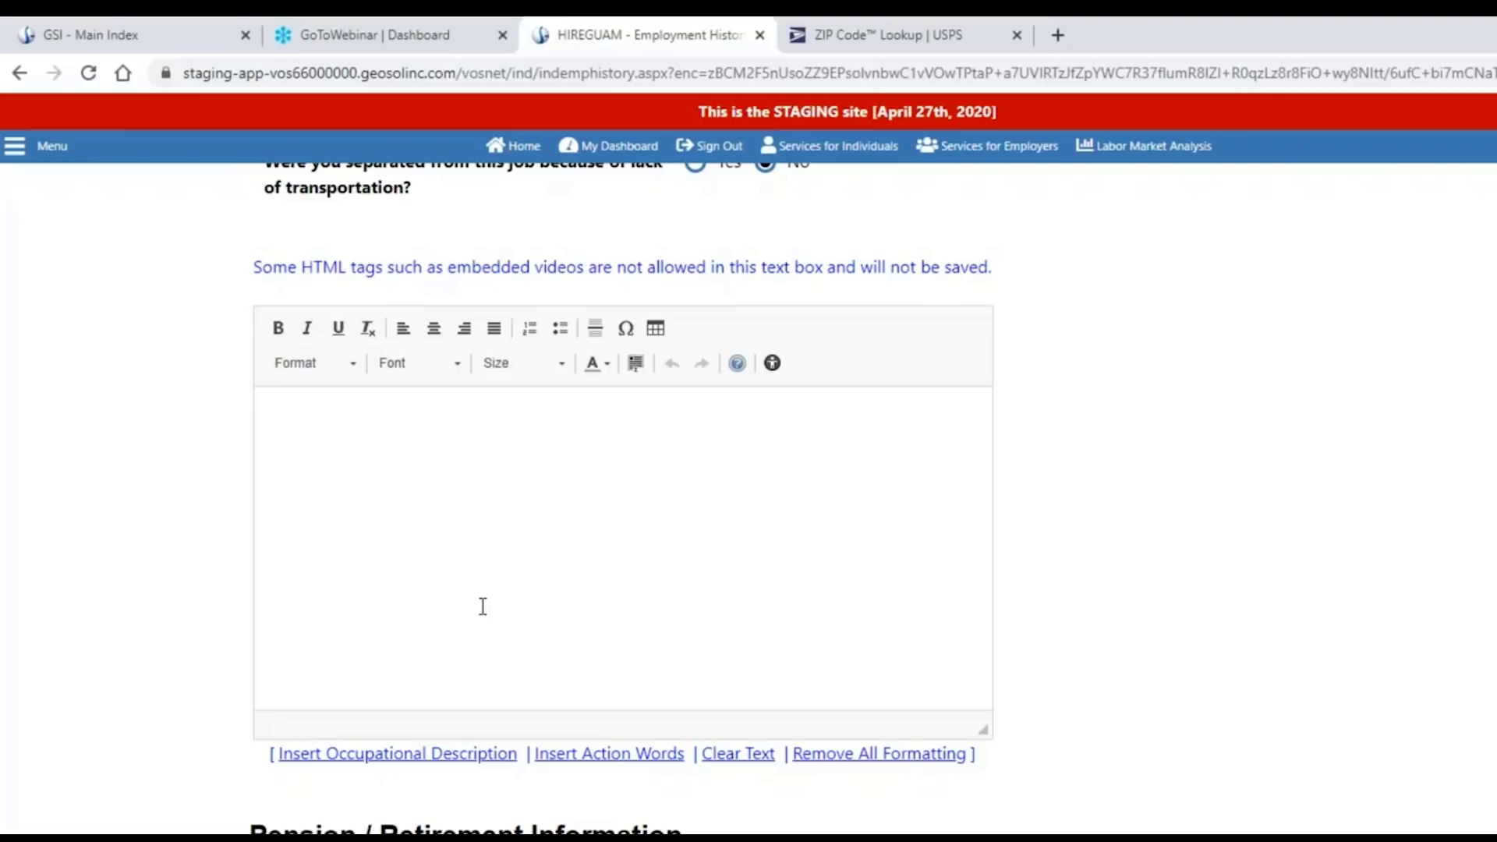
Insert the Summary Description occupational text for beauty services into the job duties box.
click(459, 554)
click(423, 760)
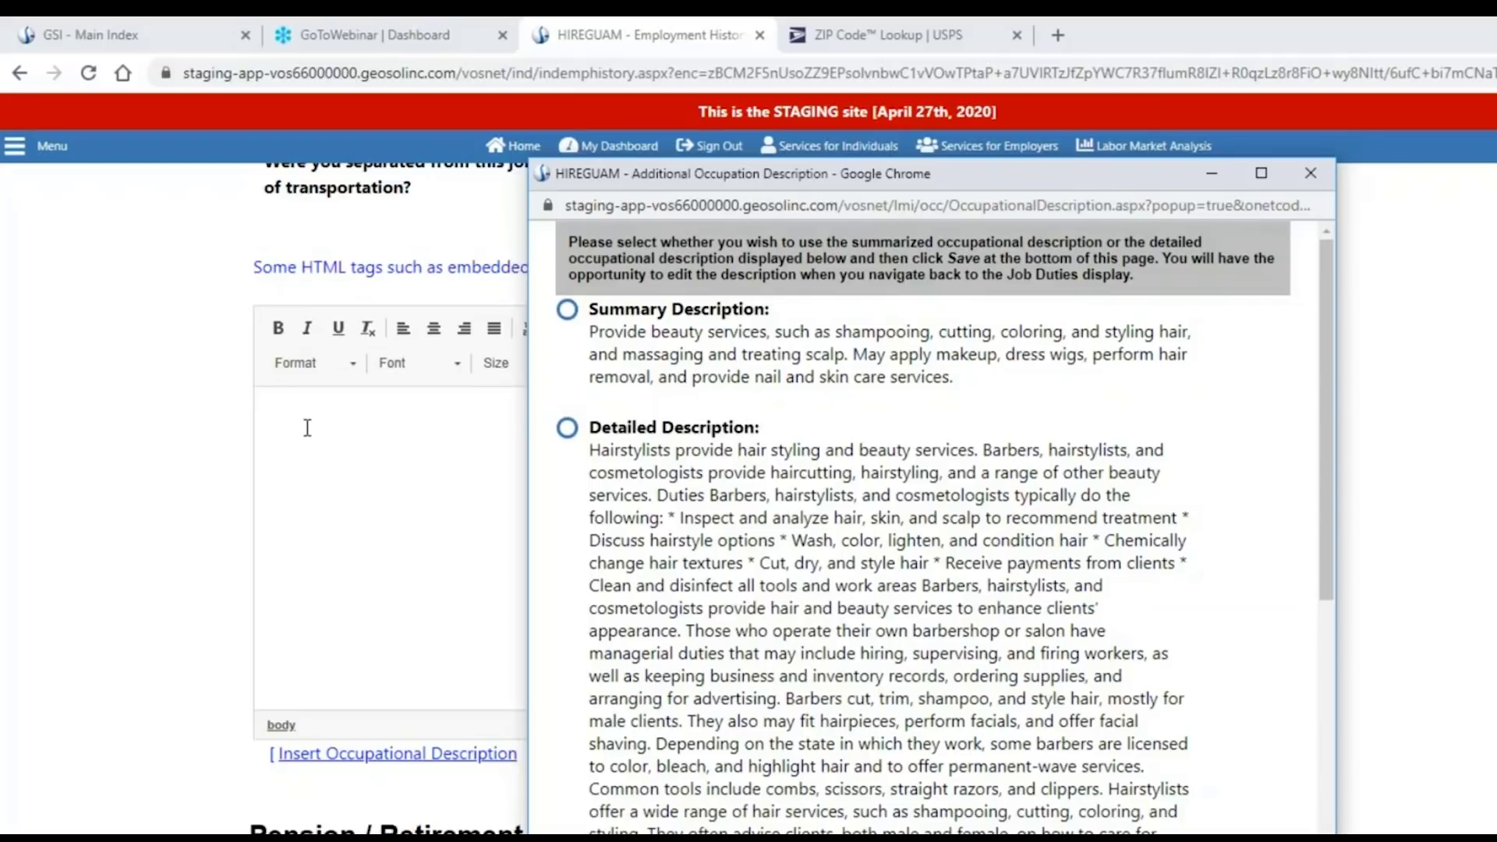
click(567, 310)
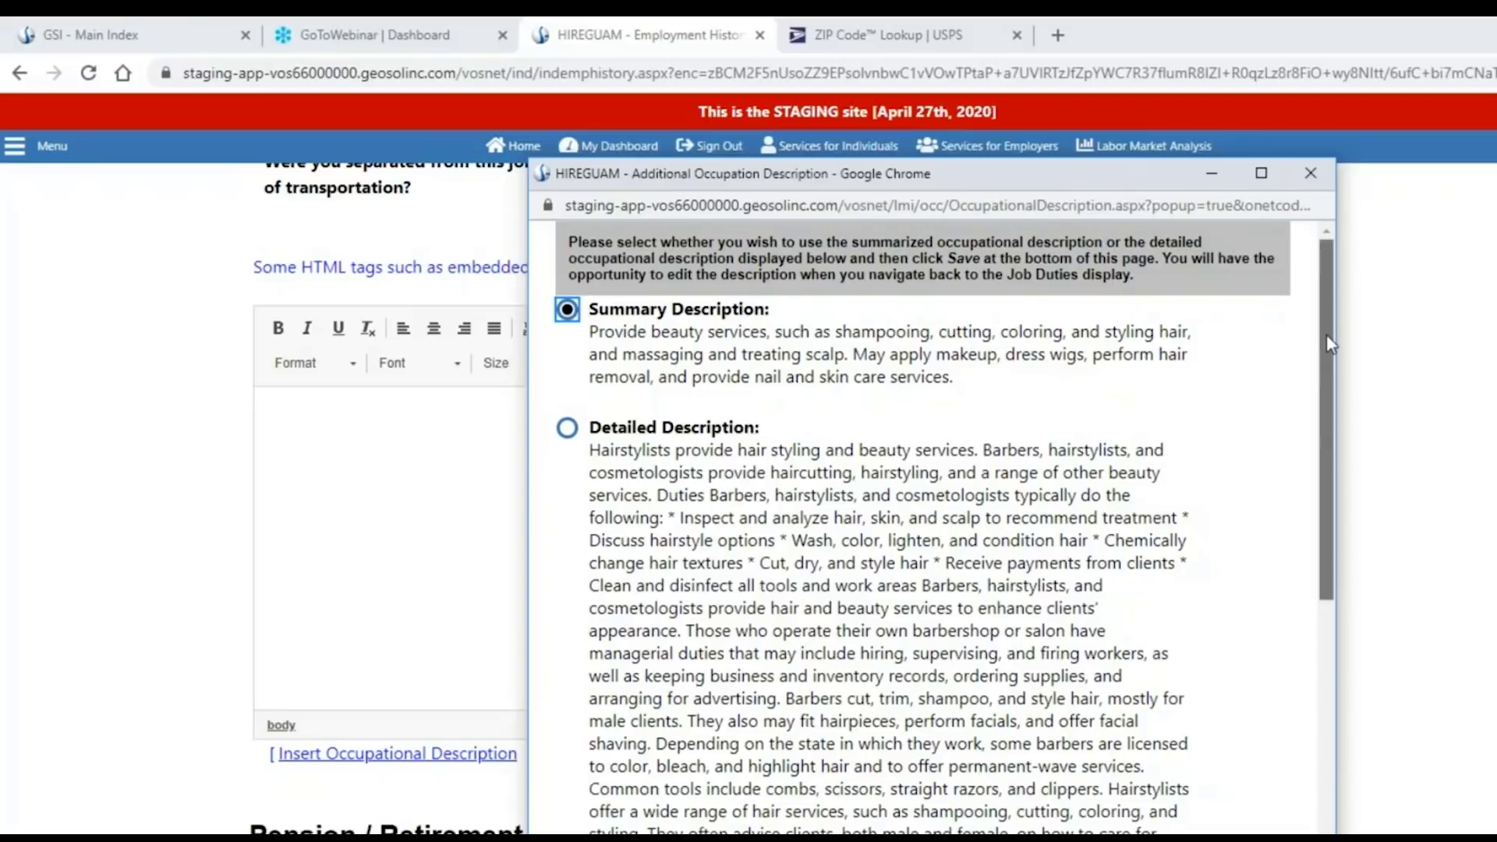
drag(1324, 340, 1313, 597)
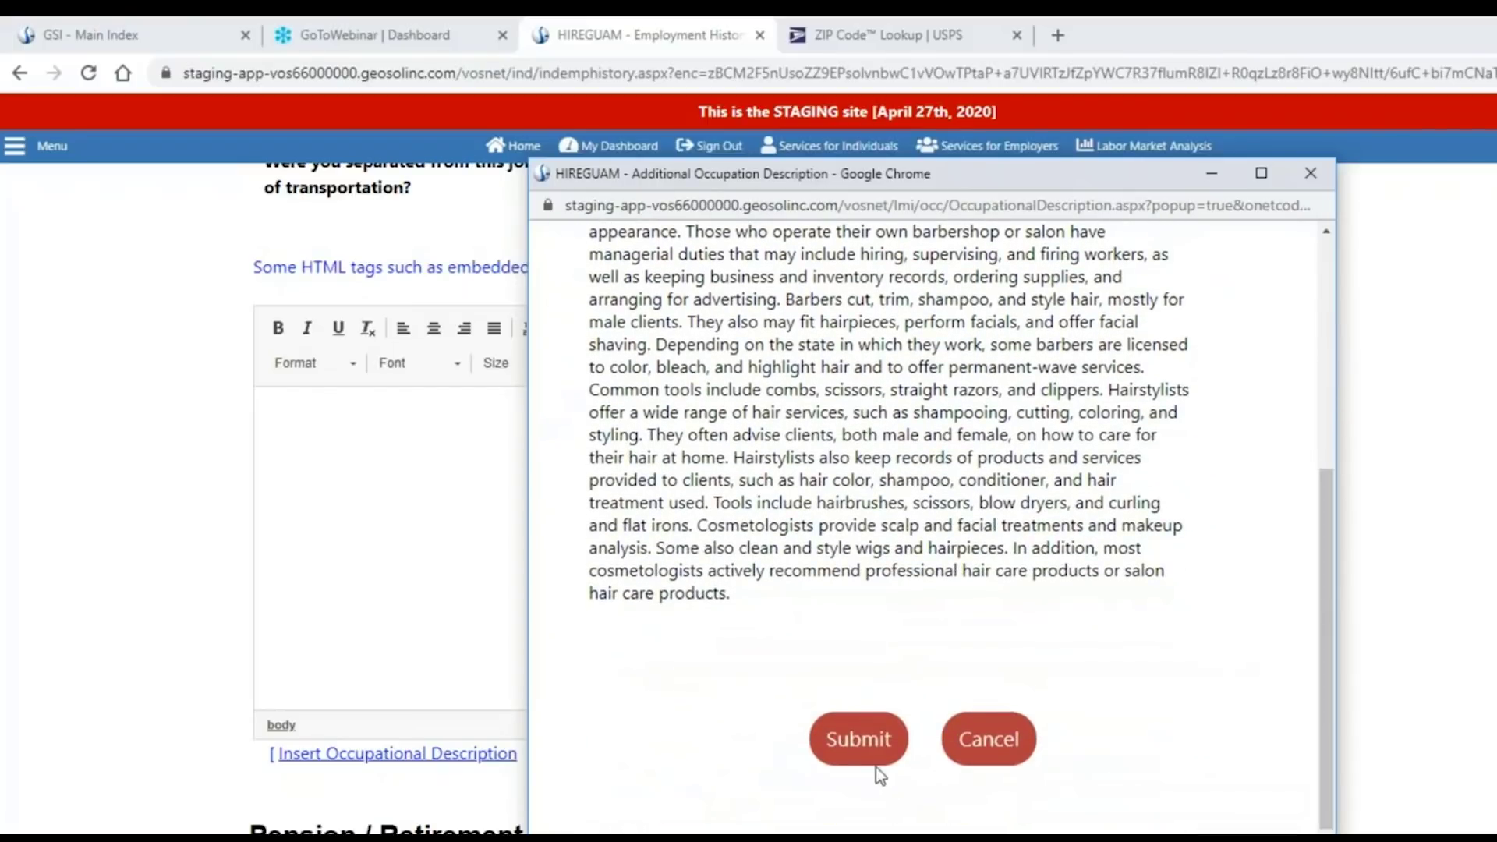
click(859, 740)
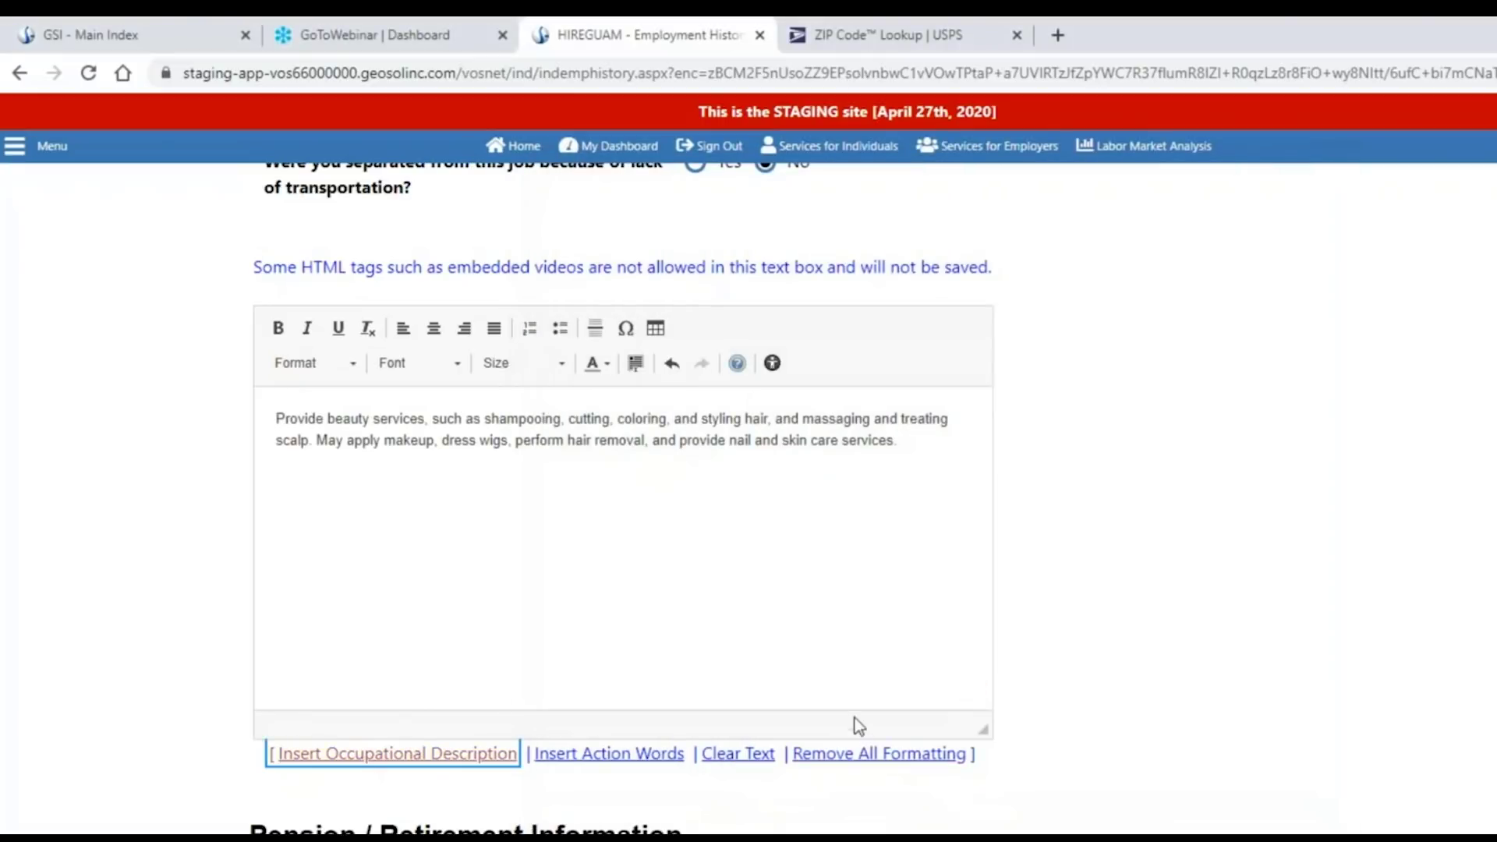
click(696, 531)
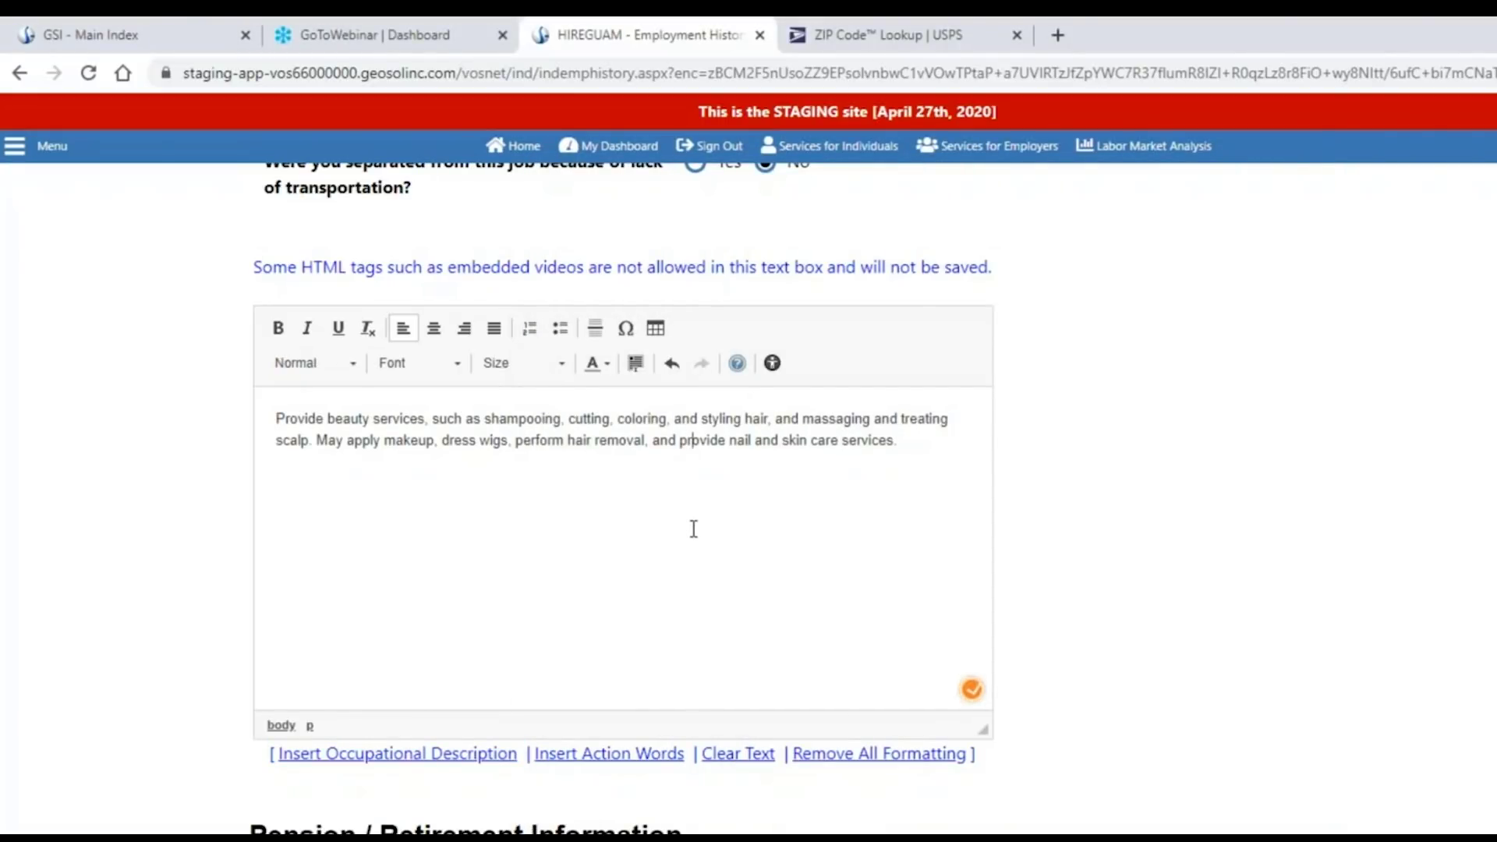
Answer No to the military disability compensation question.
scroll(690, 528, down, 4)
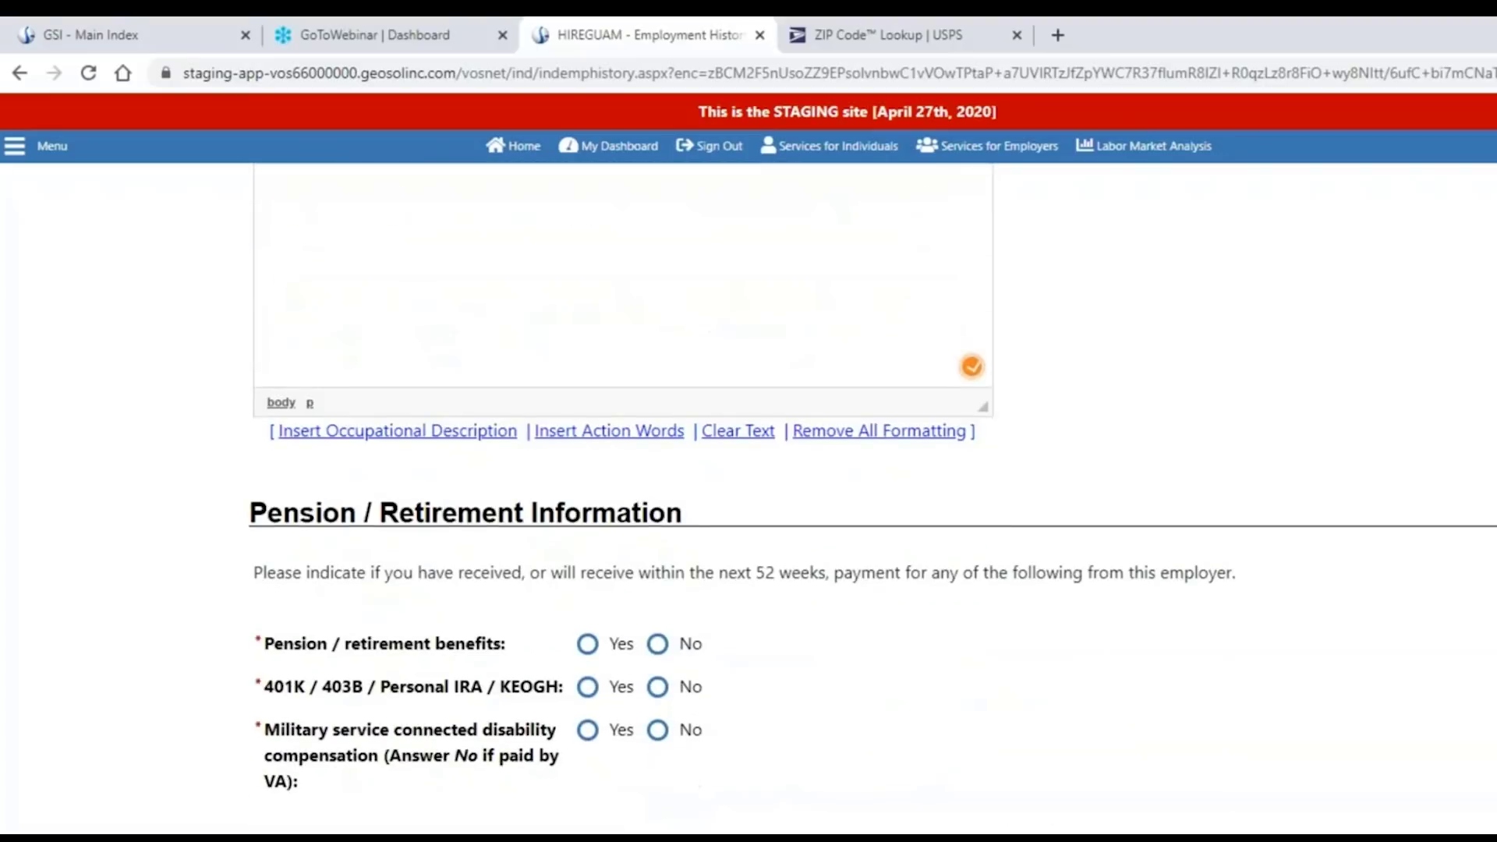
scroll(689, 535, down, 3)
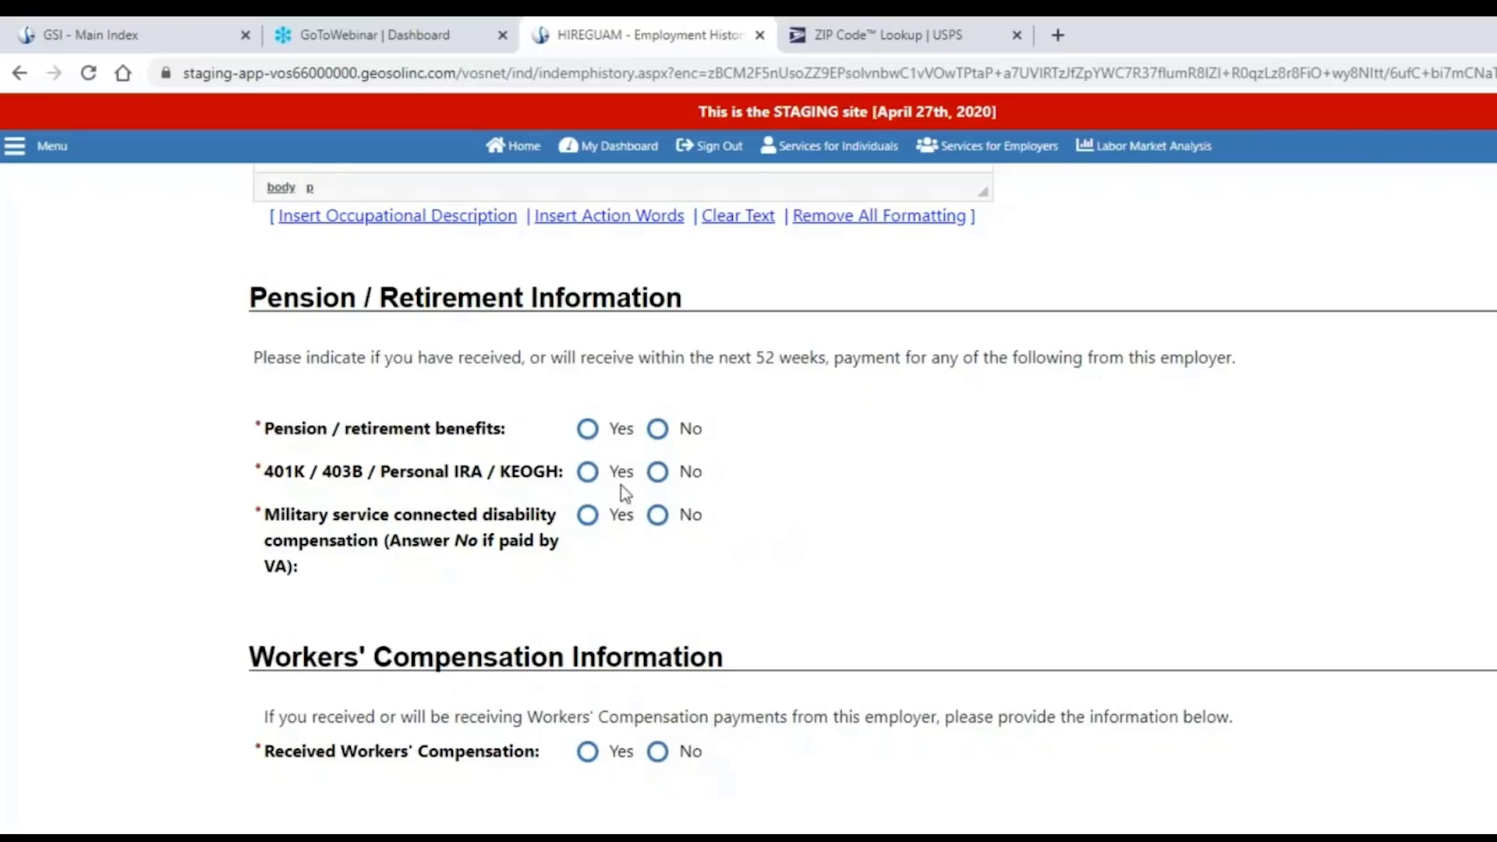
click(588, 431)
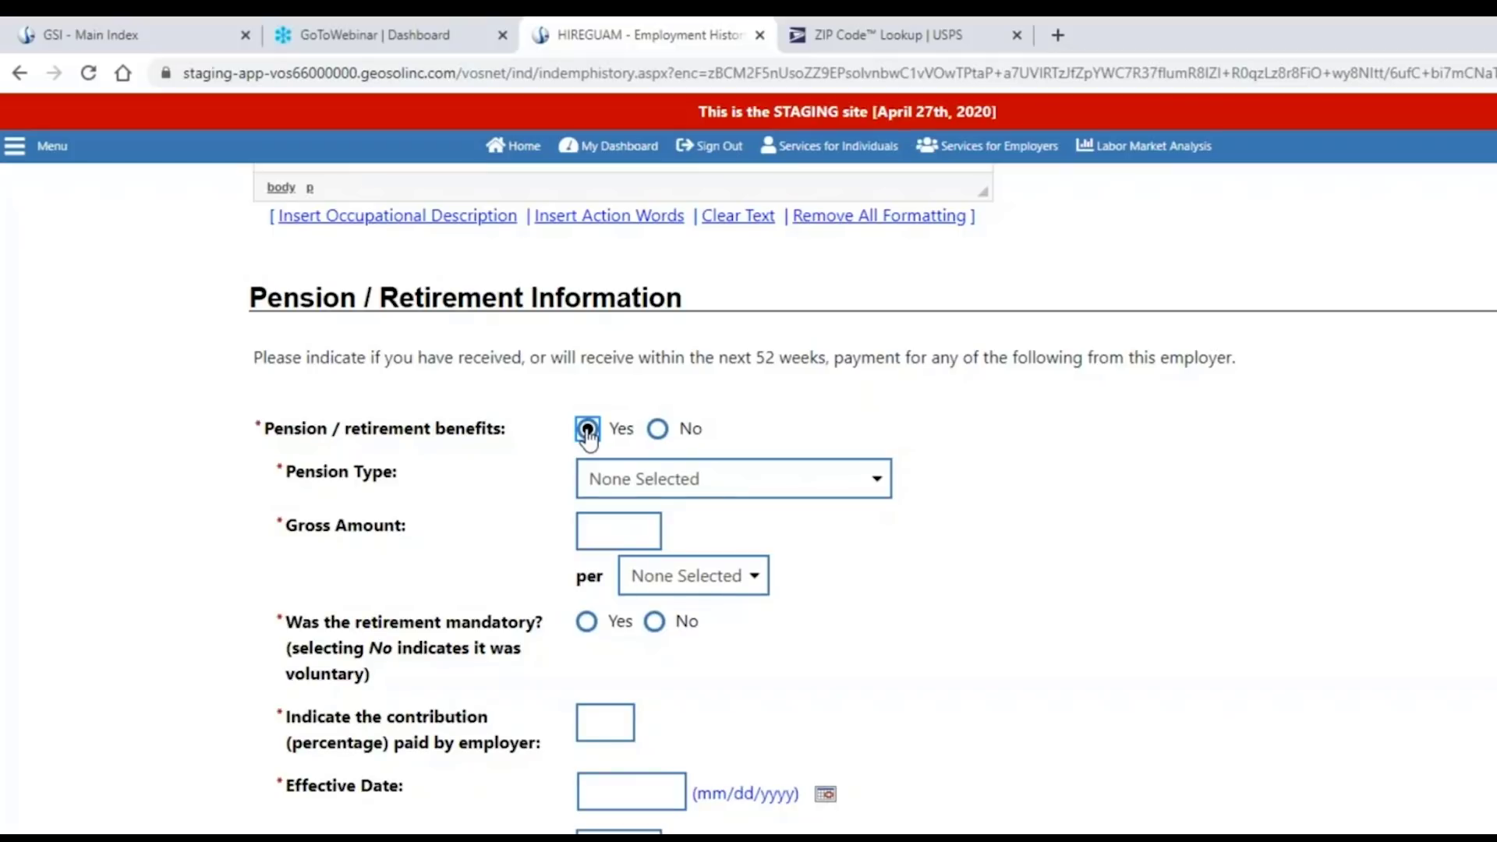
scroll(423, 438, down, 4)
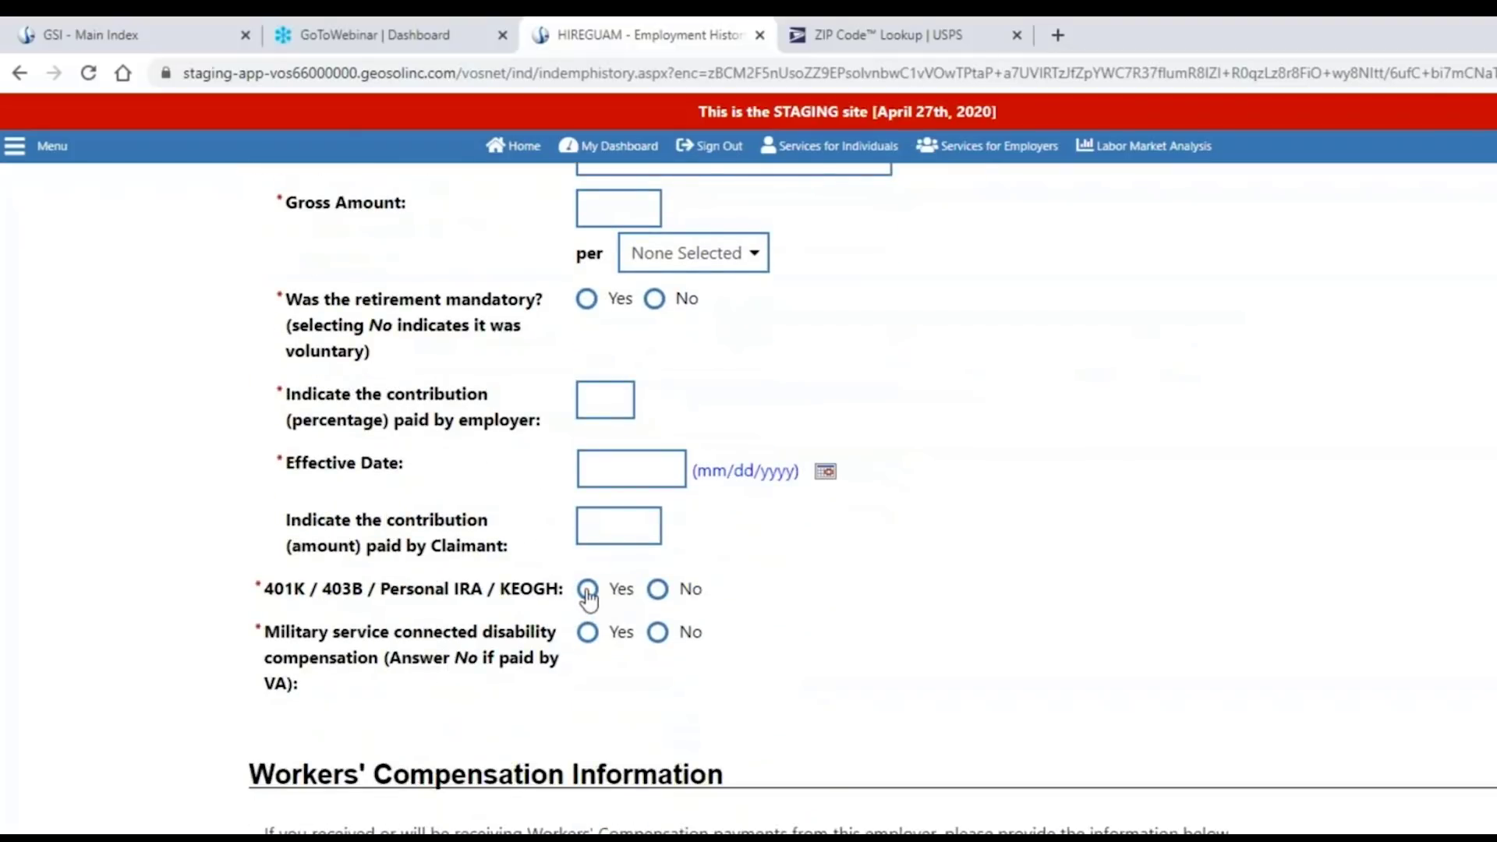
click(587, 590)
scroll(702, 592, down, 1)
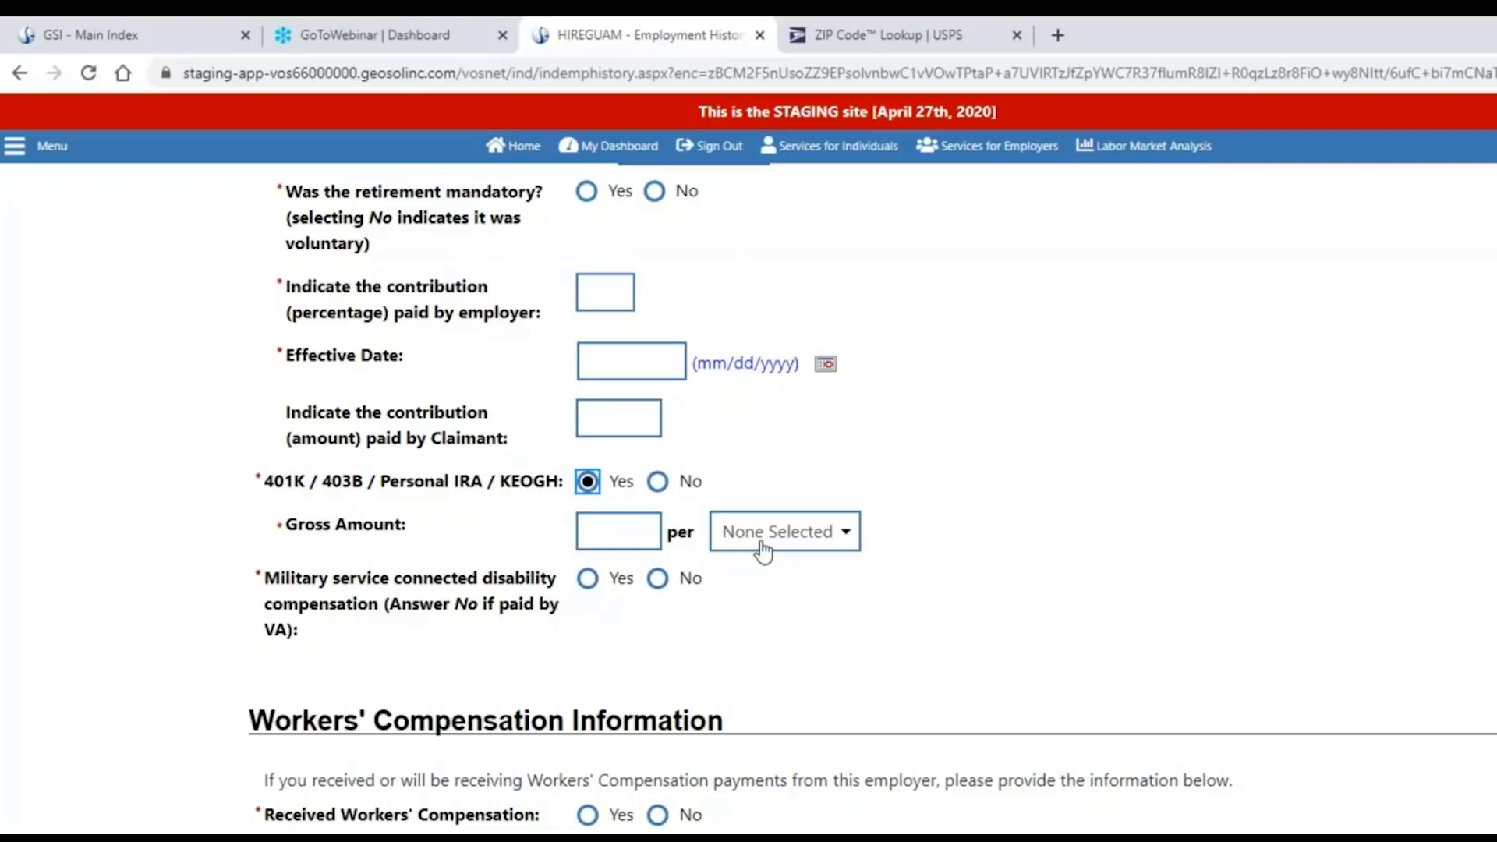
click(588, 580)
click(659, 580)
Answer No to pension, 401K/IRA and received workers' compensation.
scroll(912, 536, up, 4)
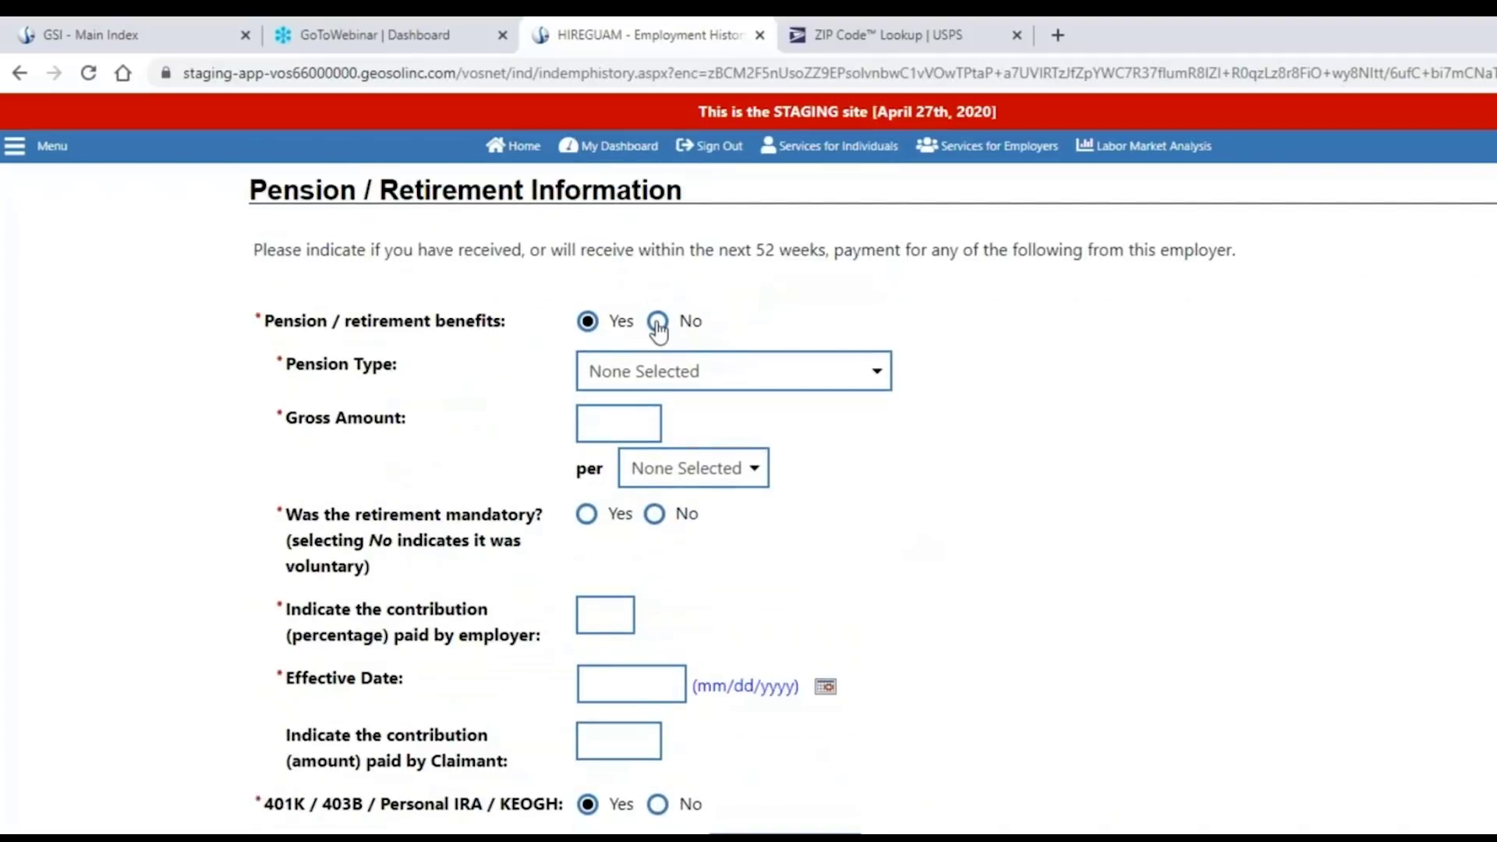
click(657, 320)
click(657, 364)
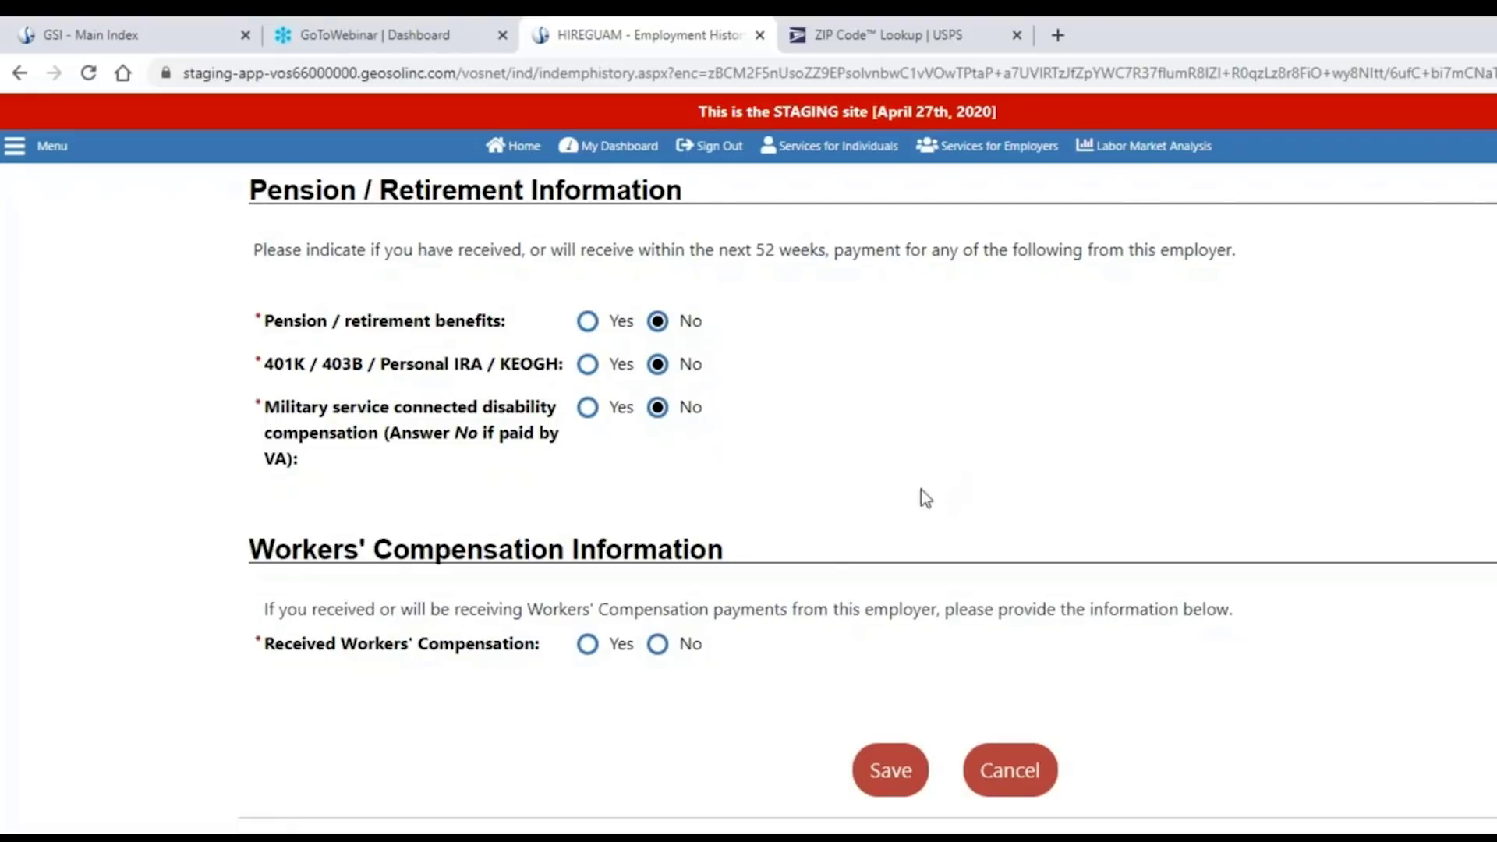
click(589, 645)
click(658, 647)
Save the Hair Stylist job entry ($400.00 per week, 10/02/2018–04/15/2020).
scroll(806, 657, up, 1)
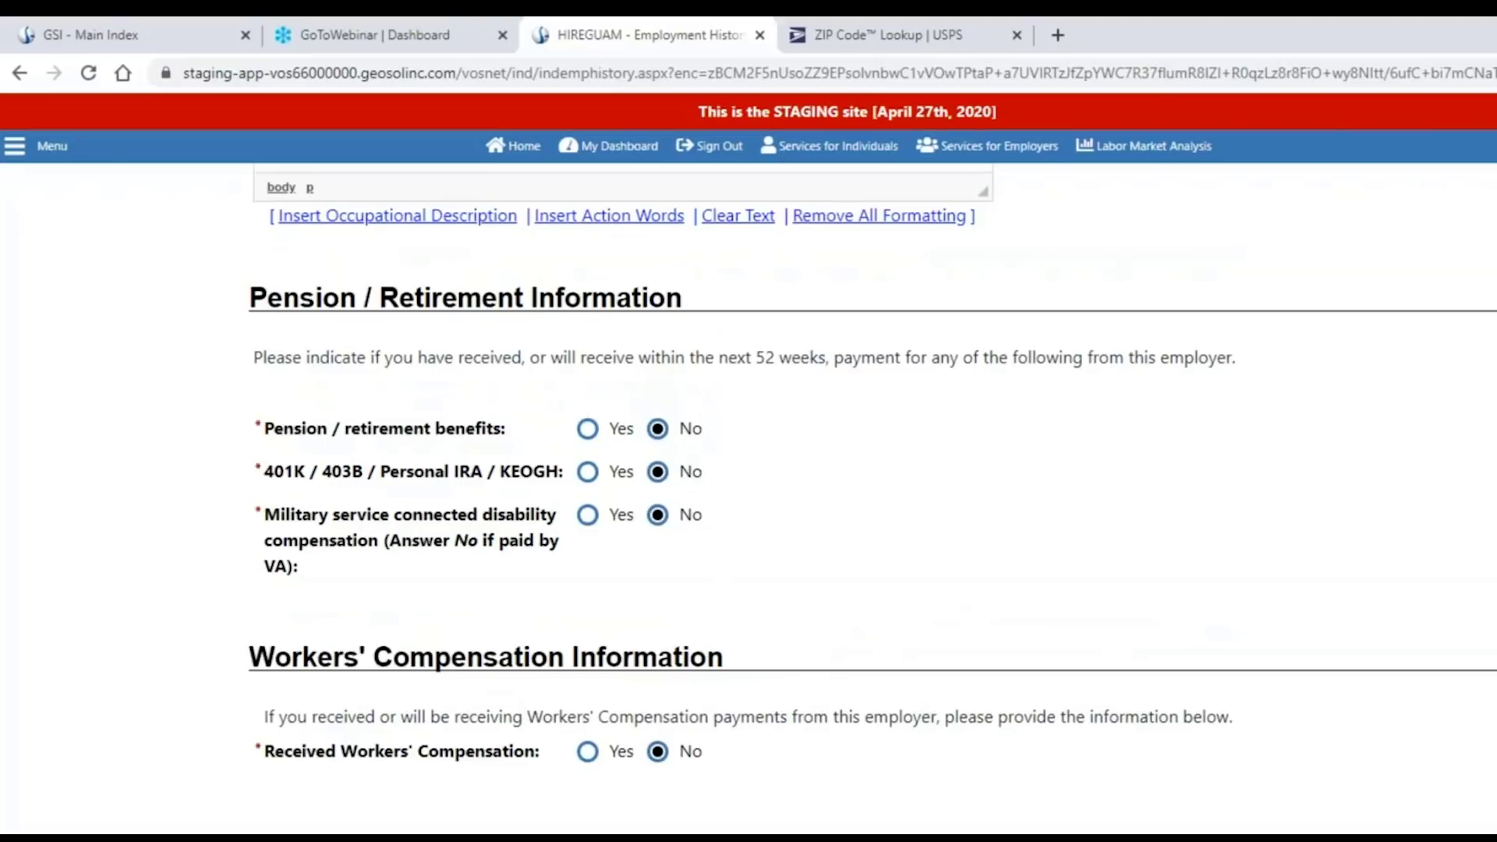
scroll(872, 484, up, 6)
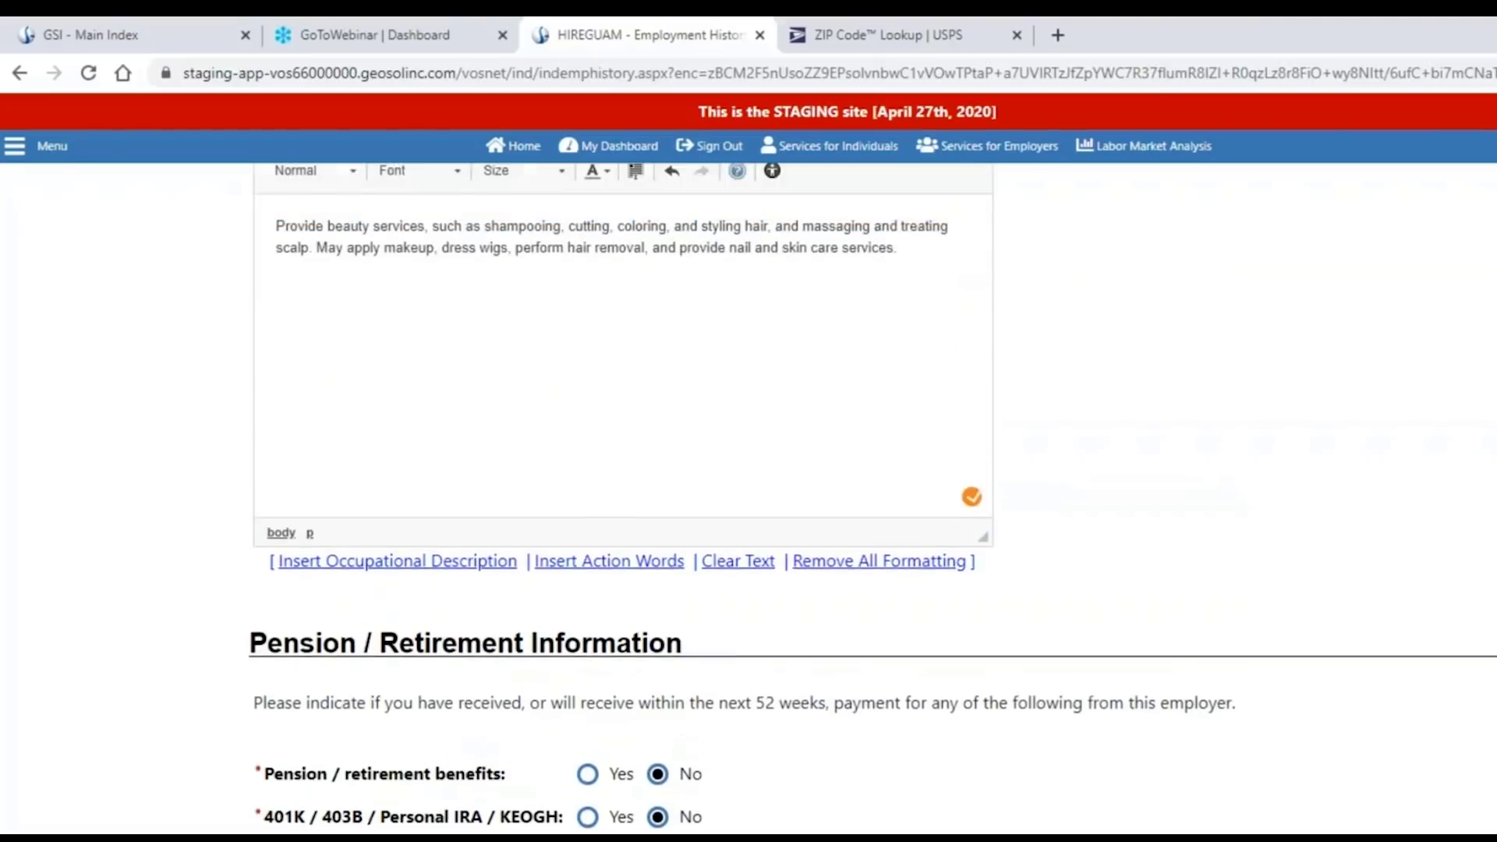
scroll(624, 437, up, 7)
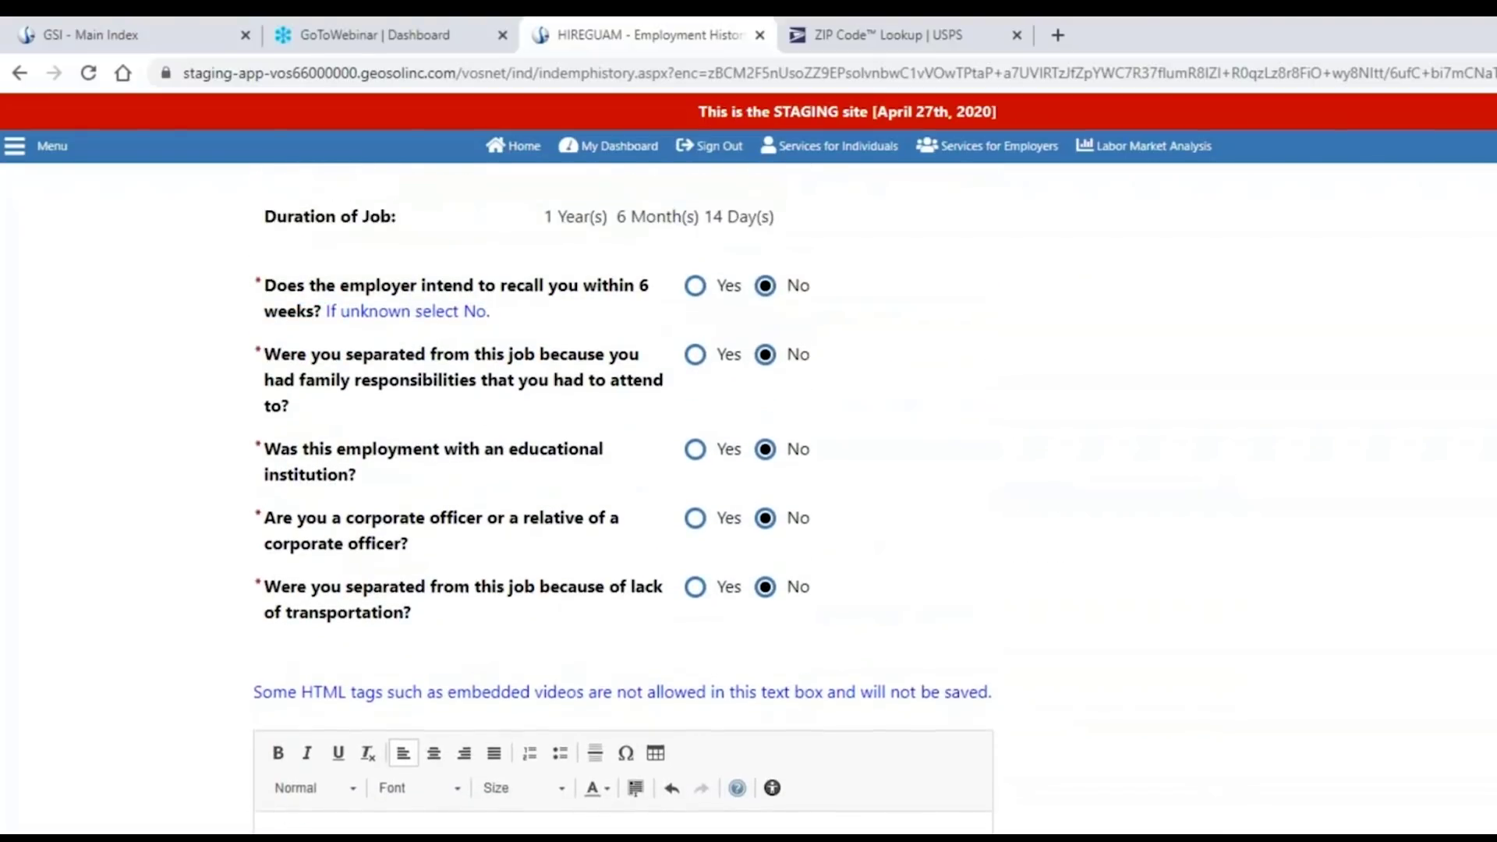
scroll(624, 436, up, 1)
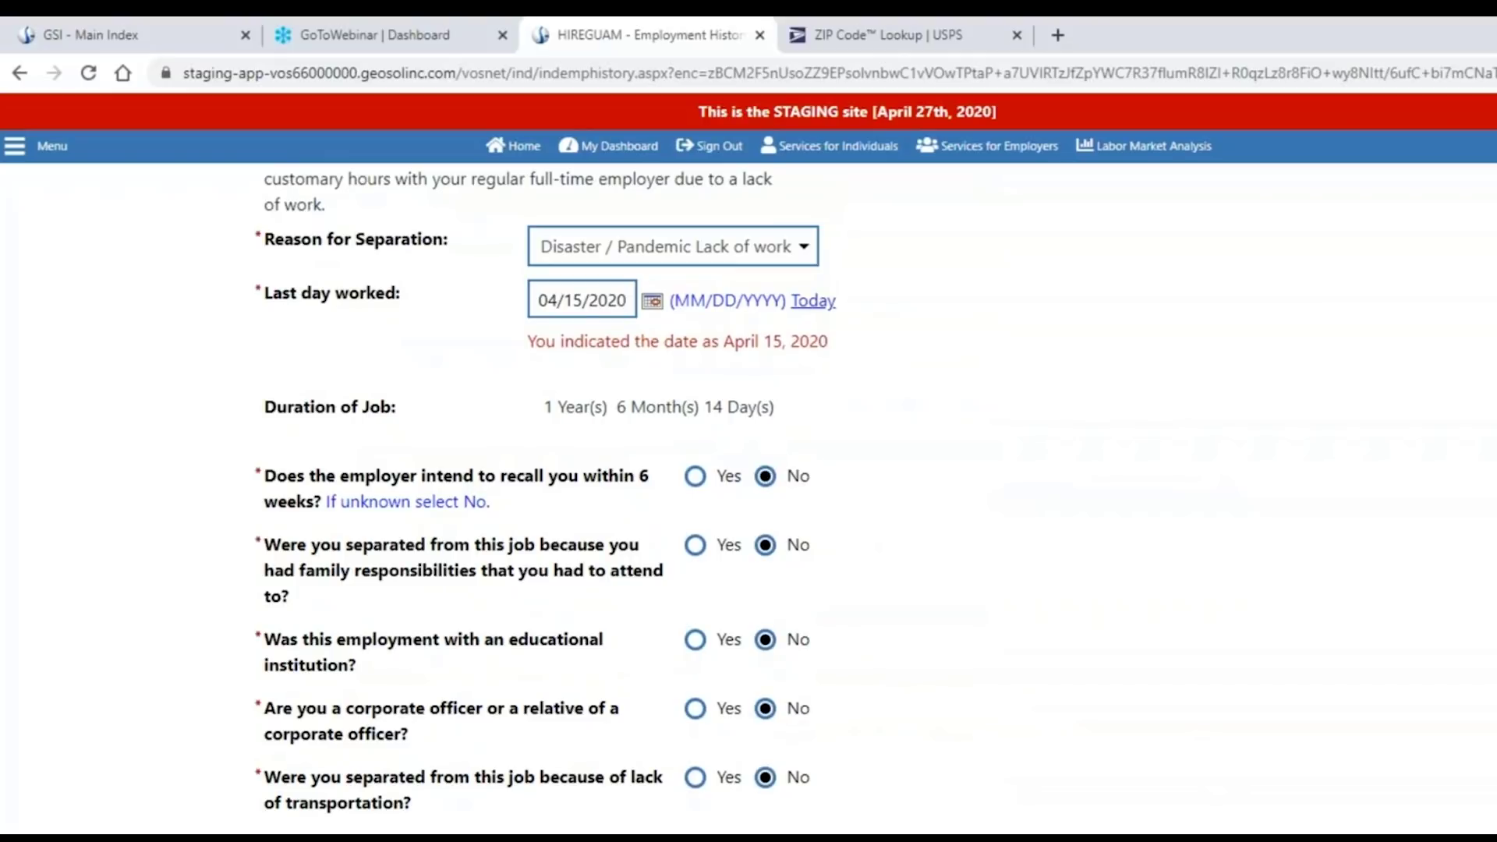
scroll(624, 436, down, 10)
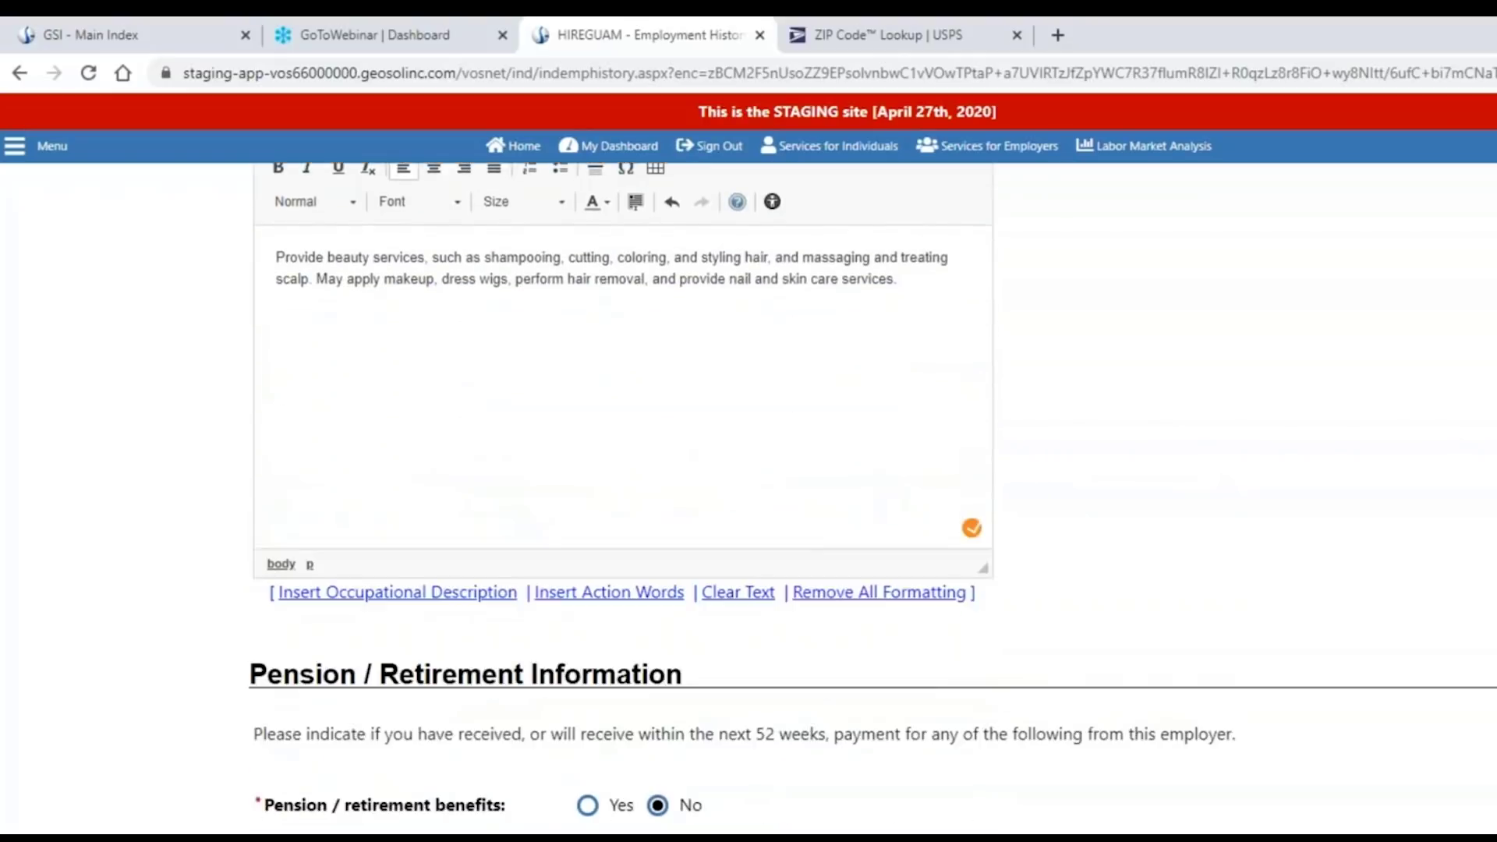
scroll(623, 437, down, 7)
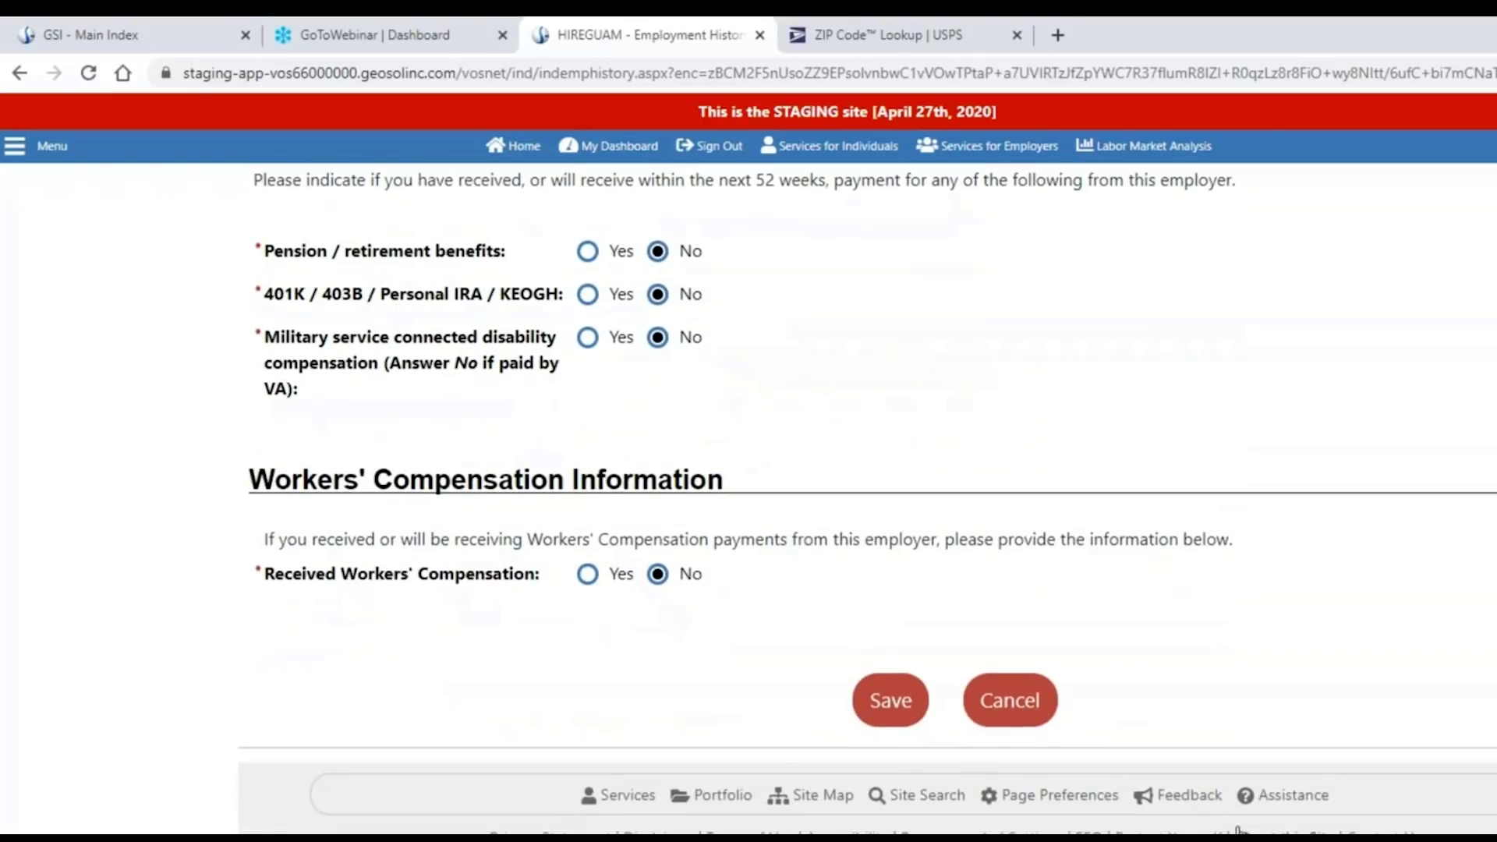
click(893, 711)
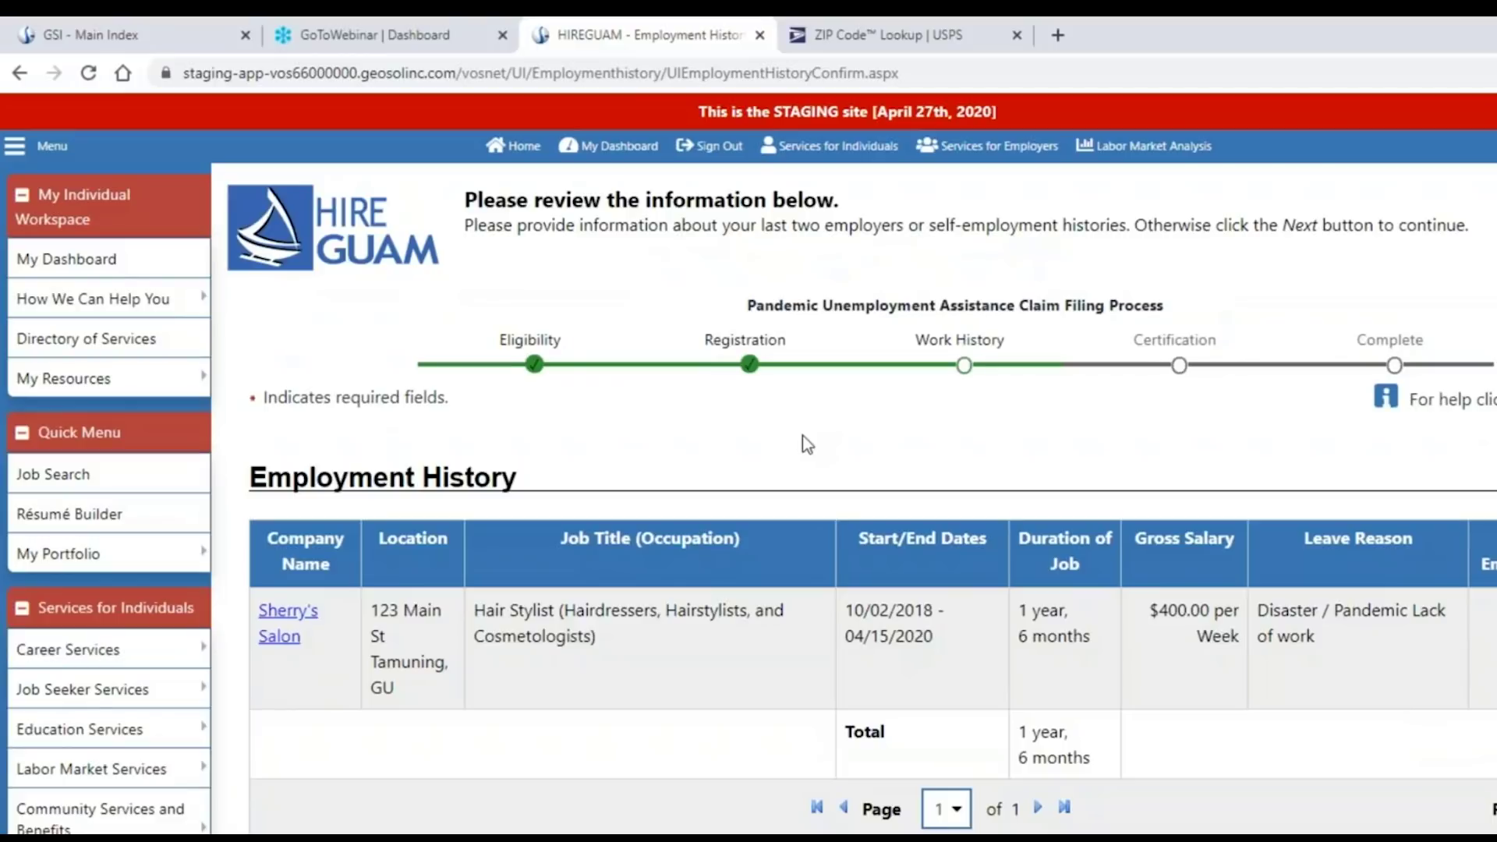
Answer No to the Additional Employment History question.
scroll(803, 435, down, 1)
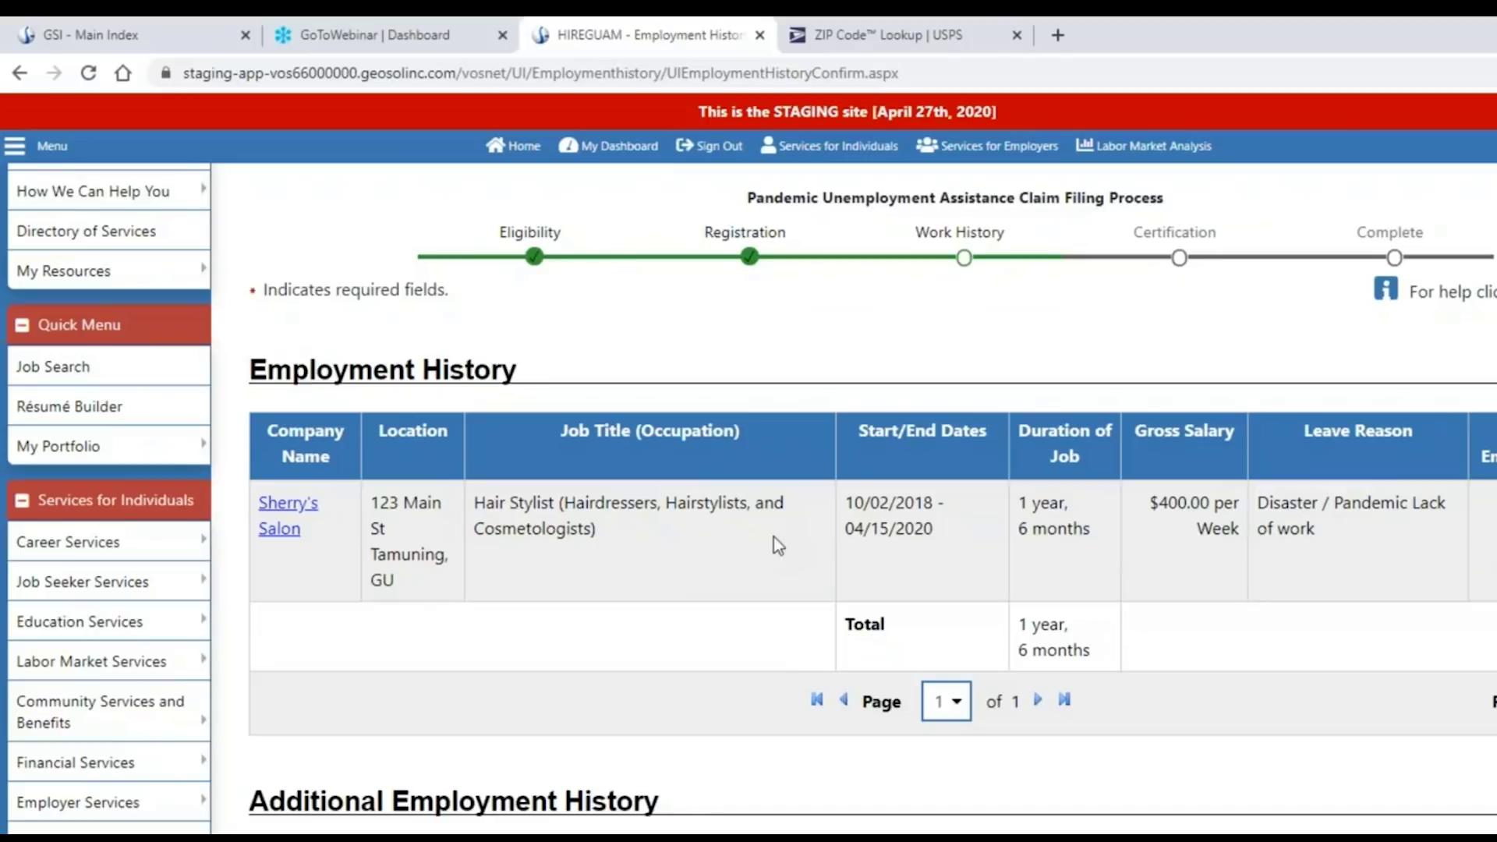
scroll(778, 544, down, 2)
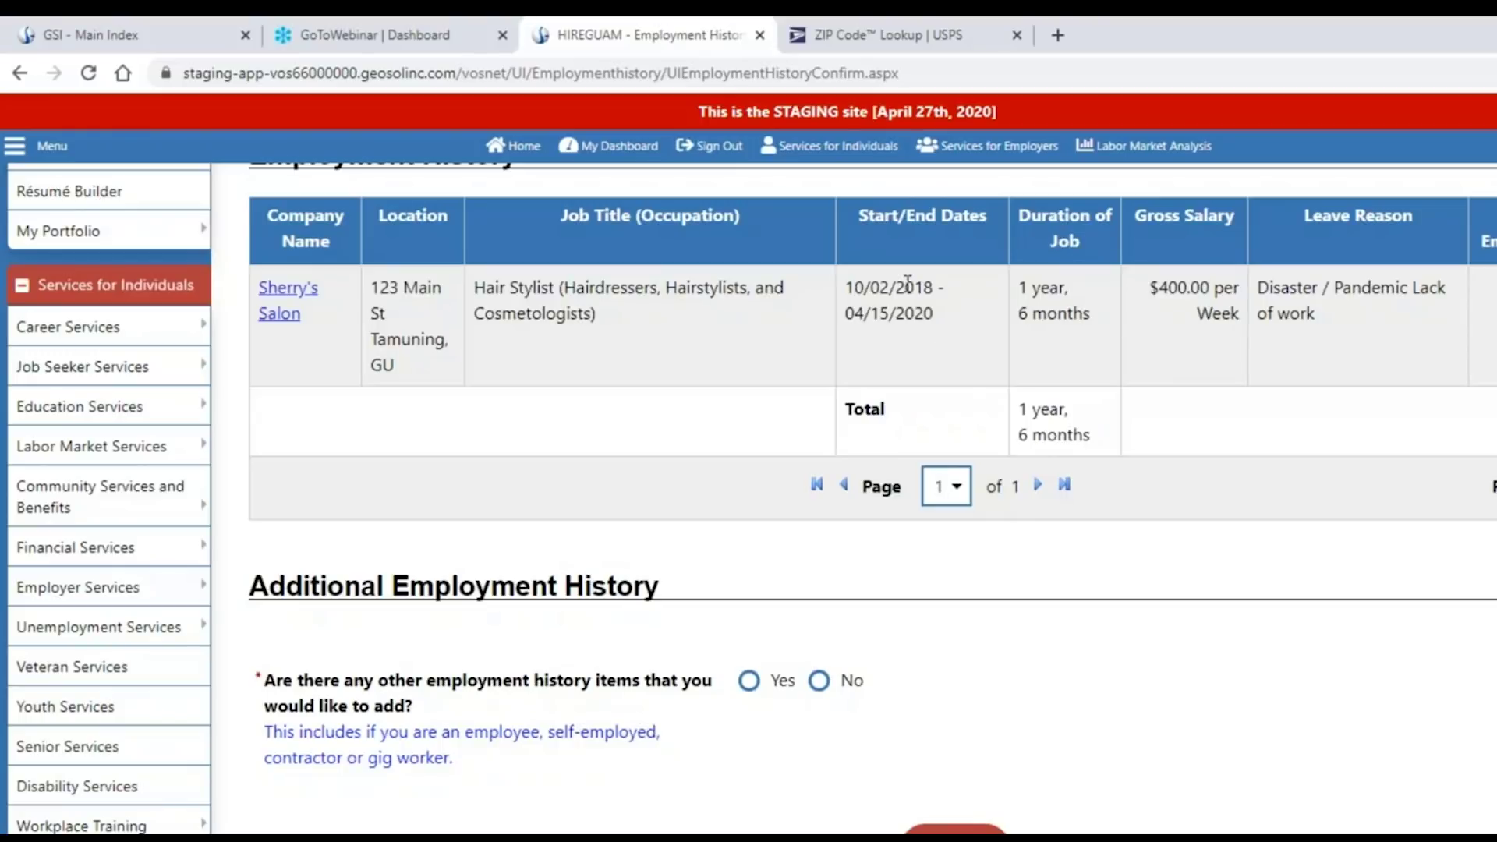
drag(903, 286, 928, 283)
click(943, 314)
scroll(751, 686, up, 3)
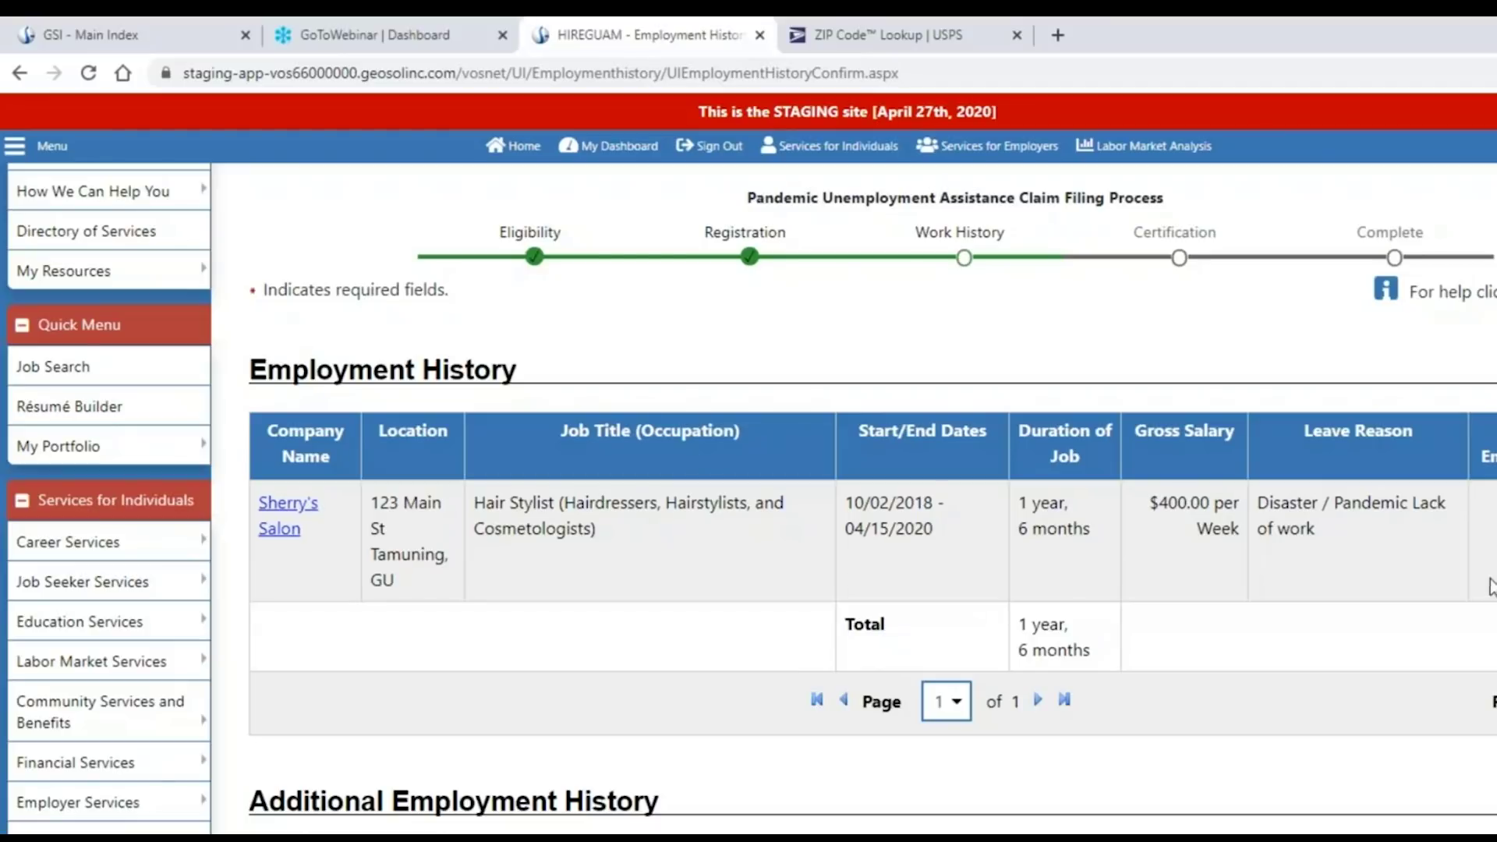
scroll(1415, 629, down, 3)
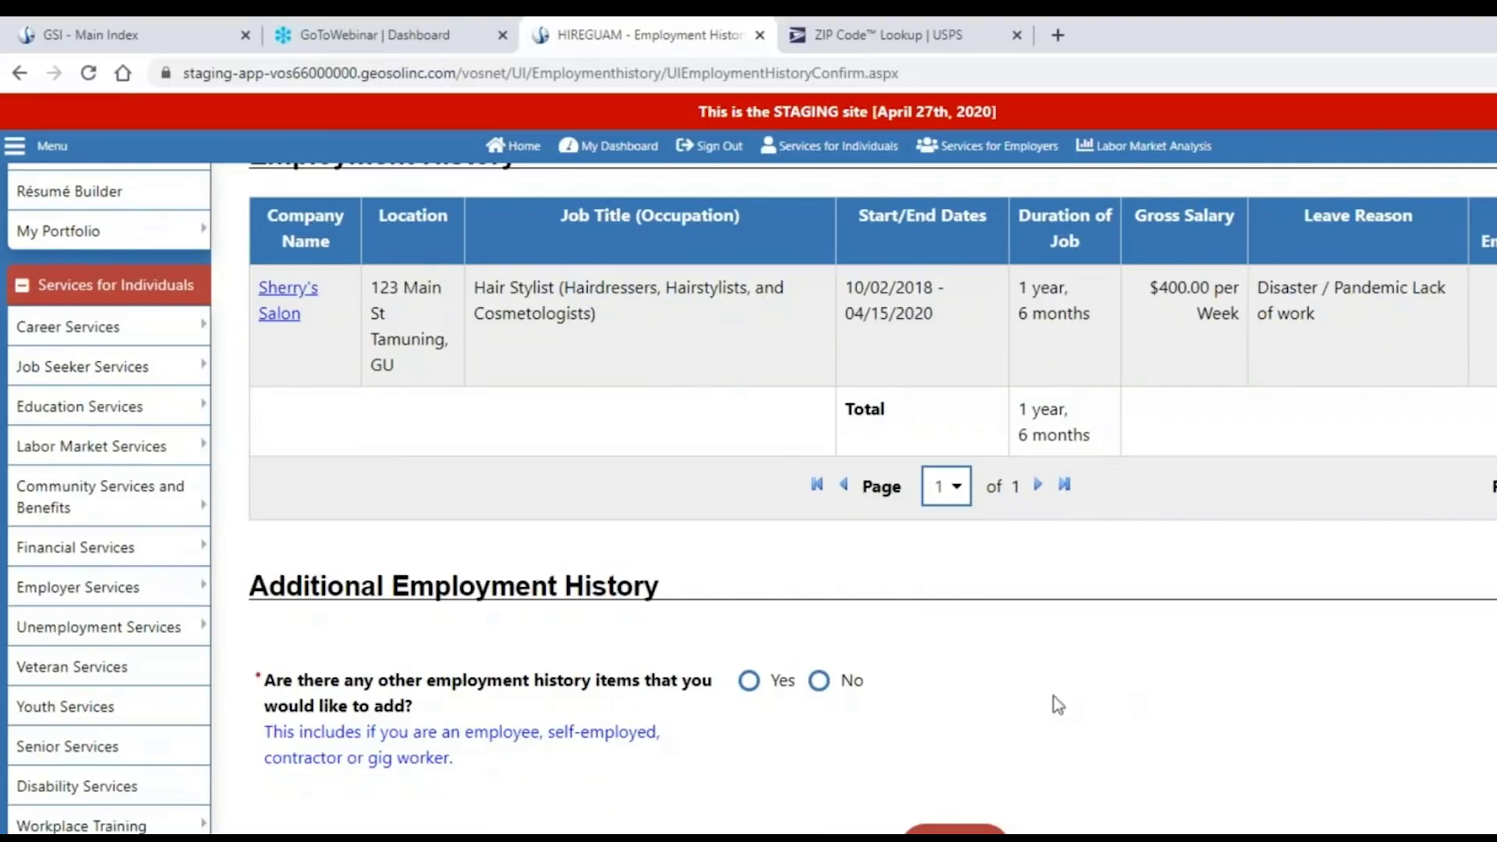
click(844, 681)
scroll(1146, 702, down, 1)
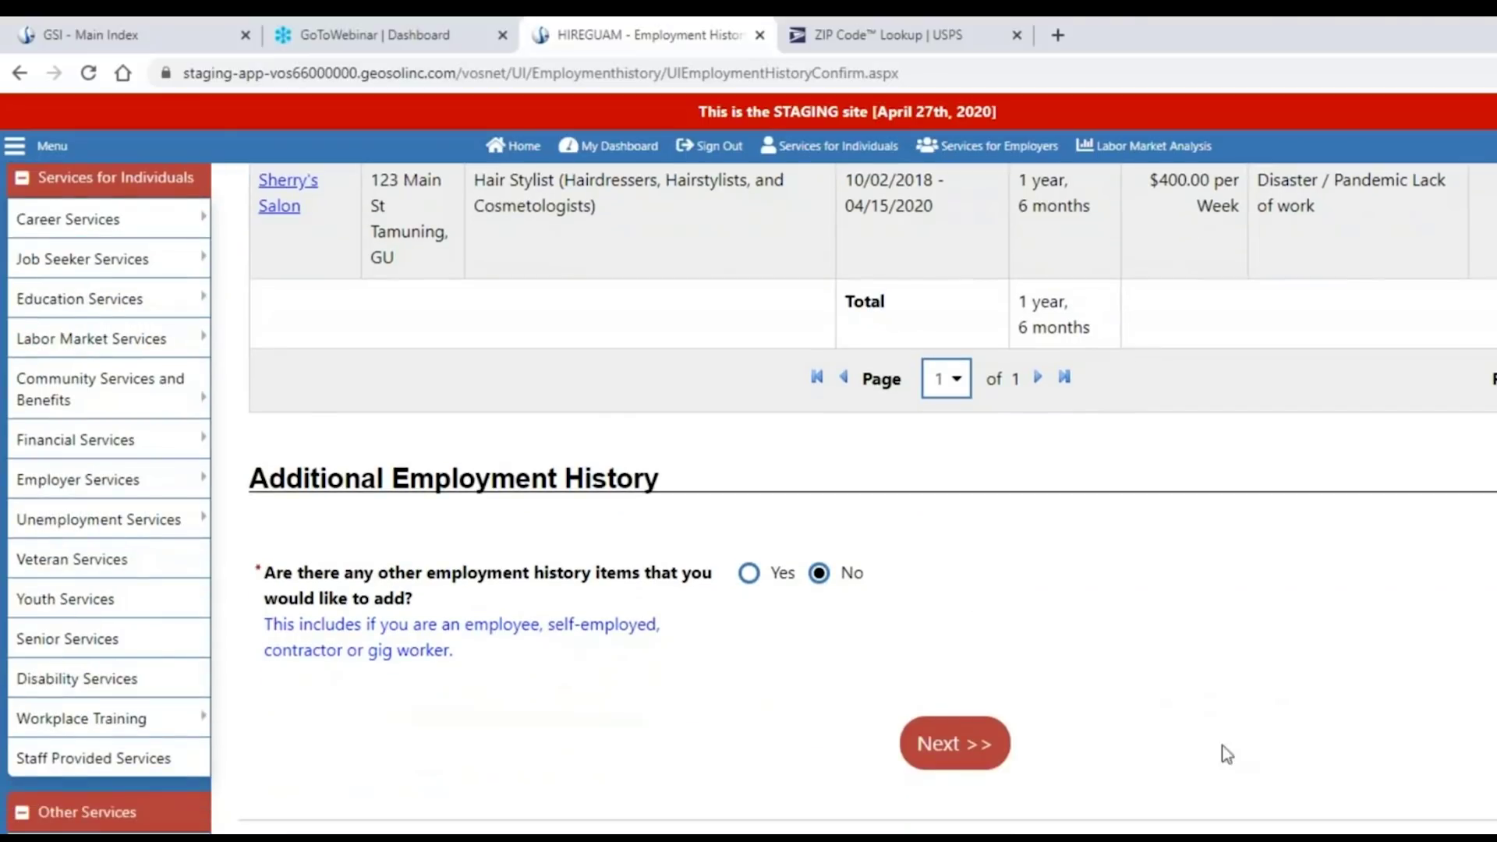
Continue past the employment history review and PUA claim confirmation pages.
click(945, 758)
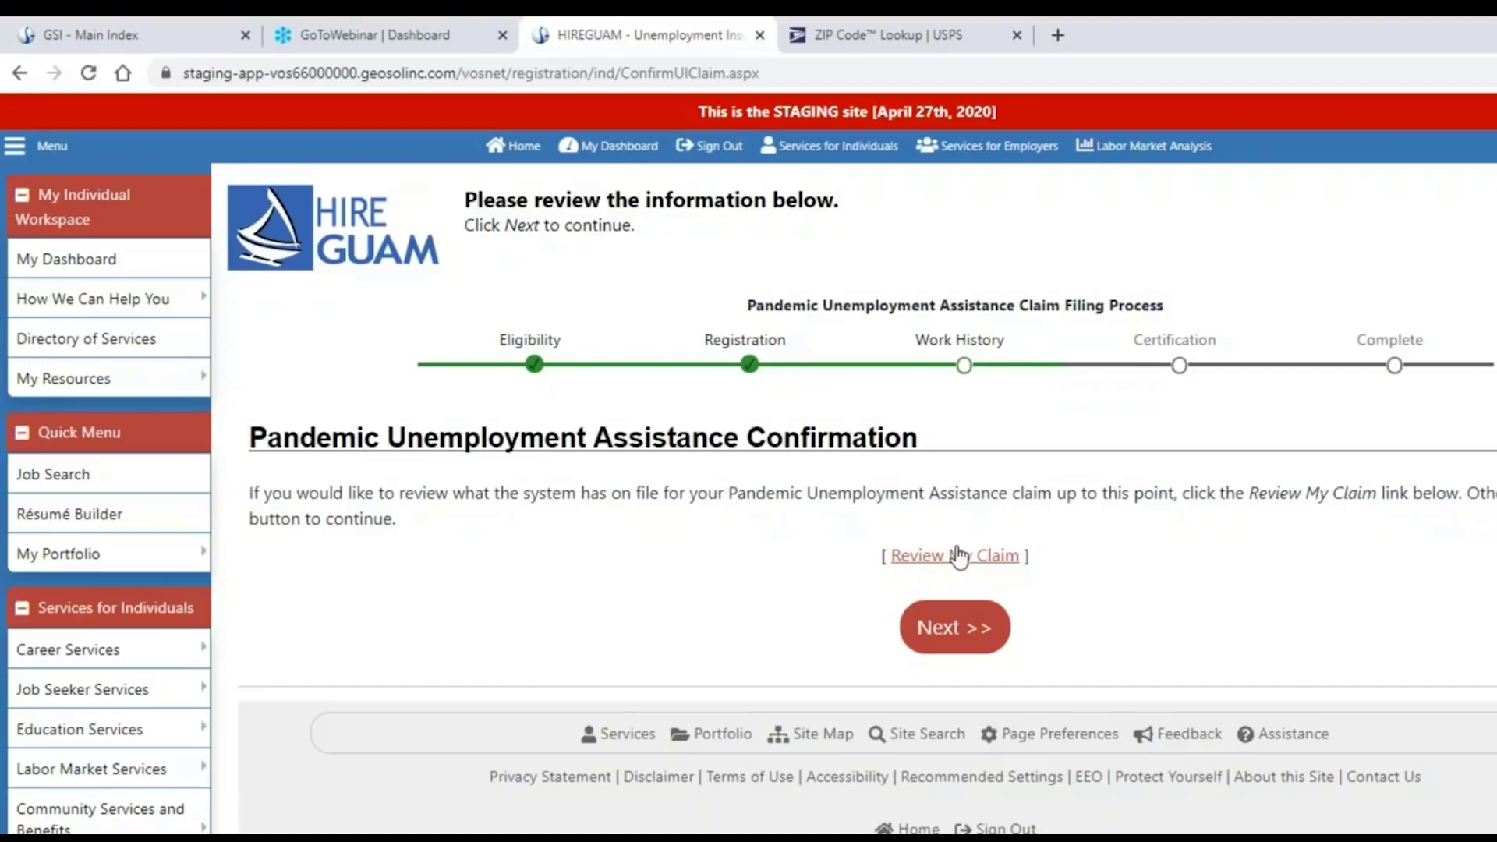
click(961, 639)
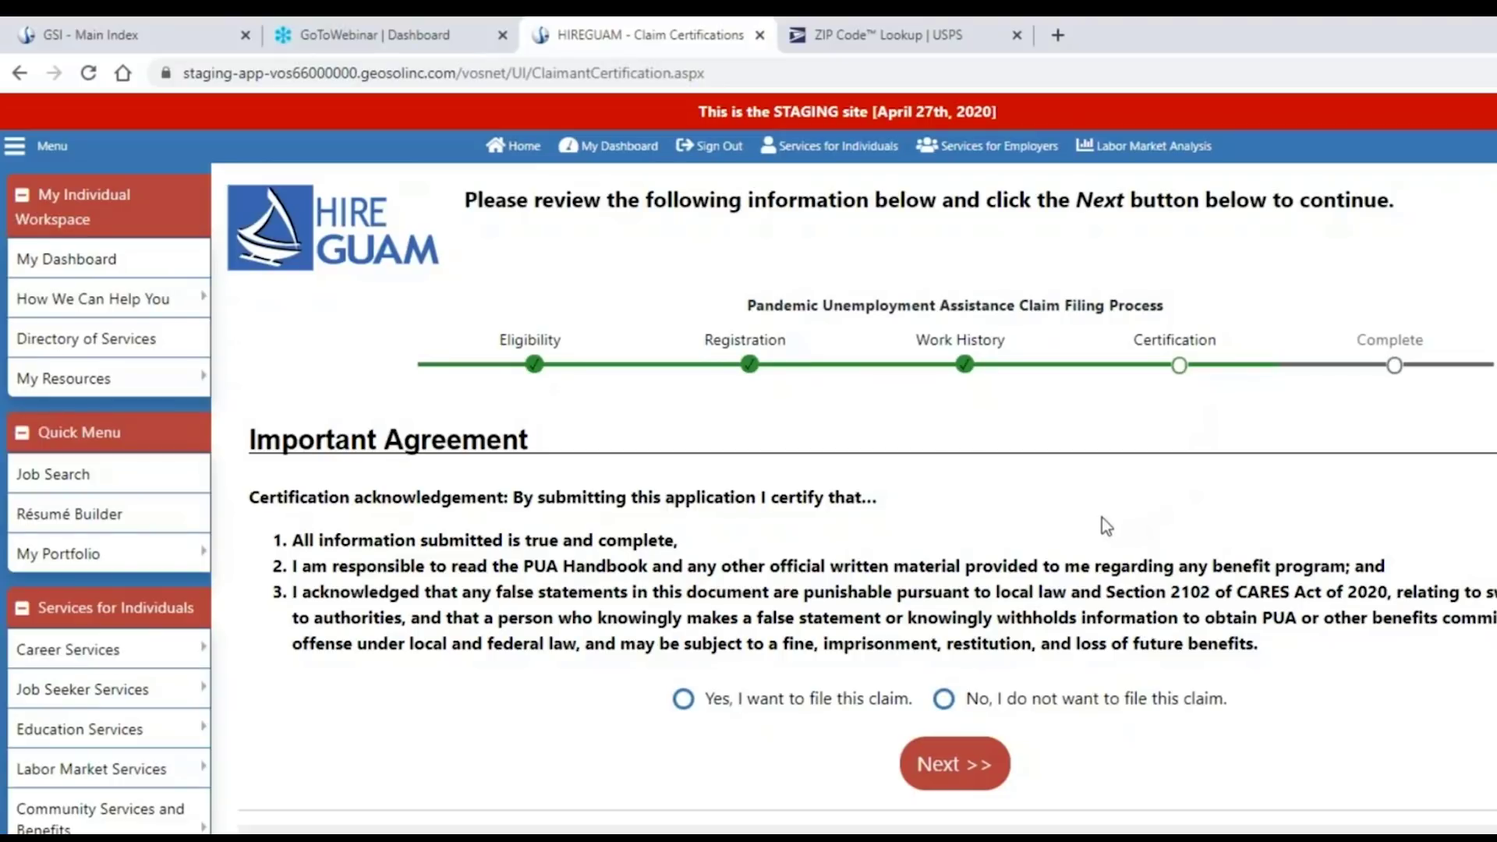
Choose 'Yes, I want to file this claim.' and submit the agreement.
scroll(1101, 517, down, 1)
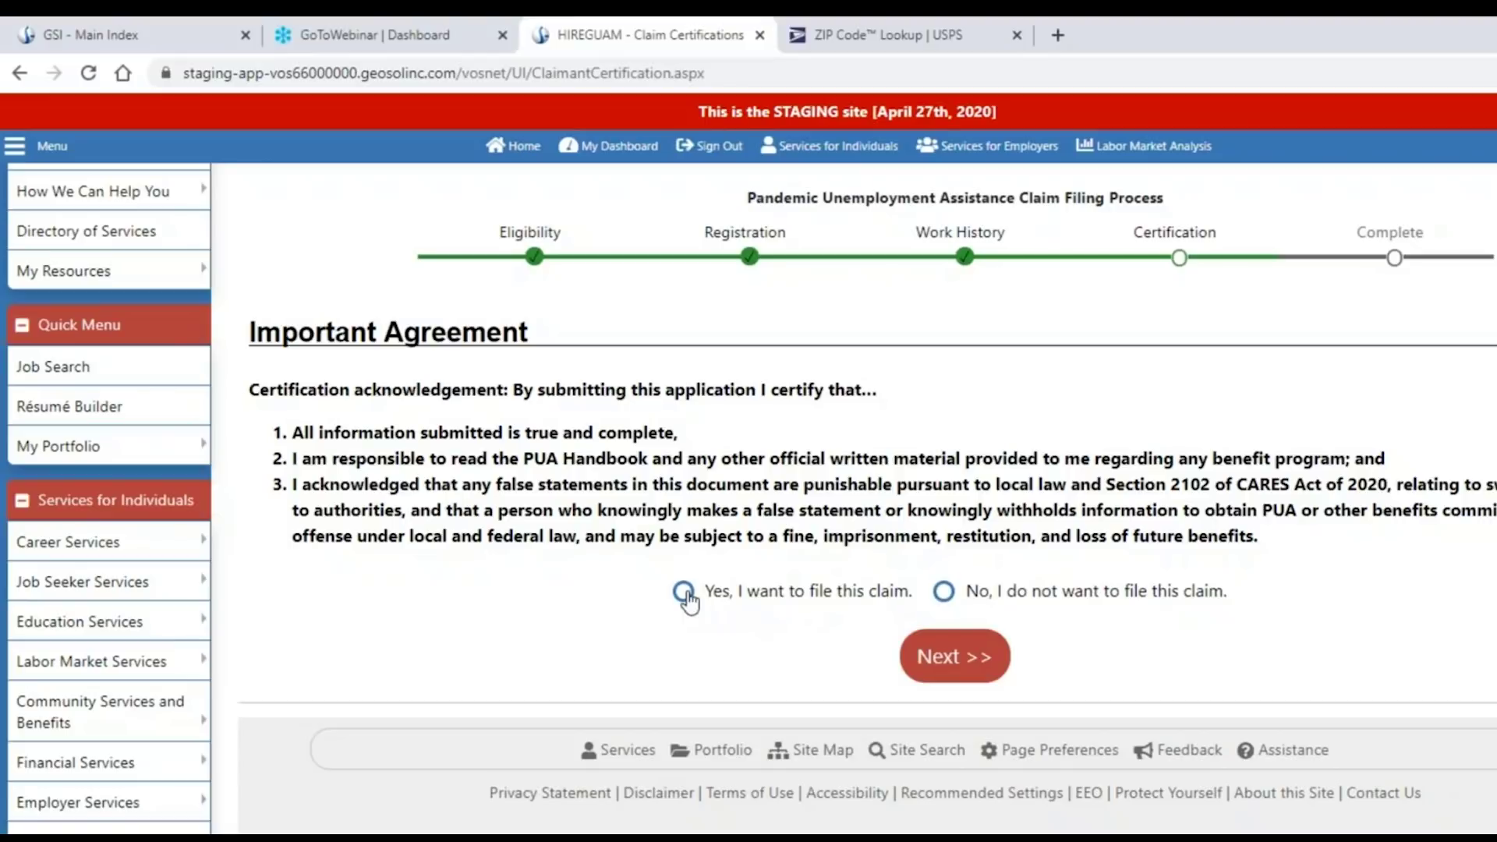
click(684, 594)
click(969, 657)
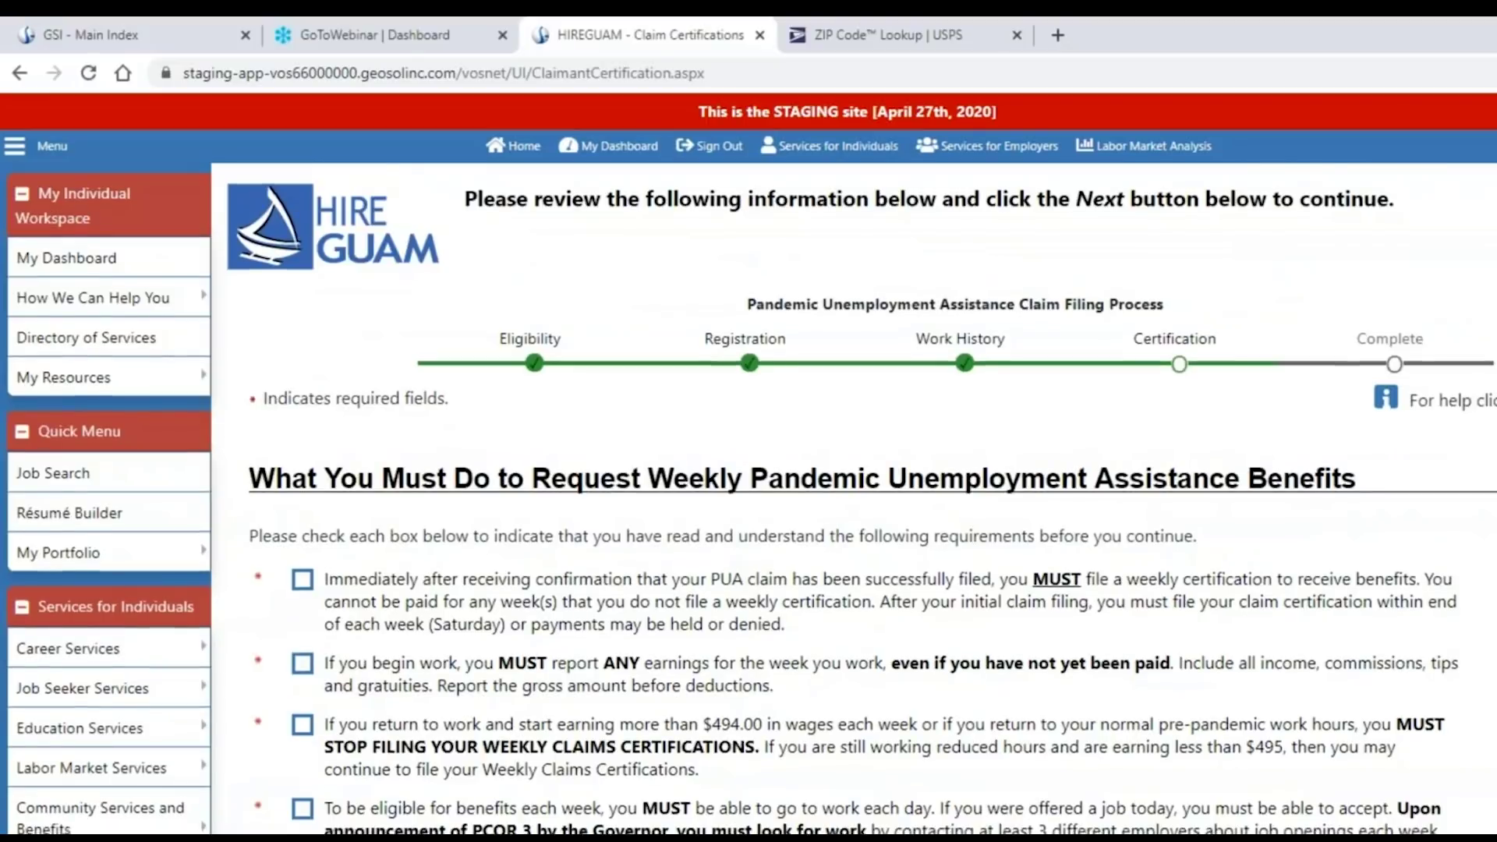
Acknowledge the weekly certification, earnings reporting, stop-filing and work search requirements.
scroll(853, 499, down, 3)
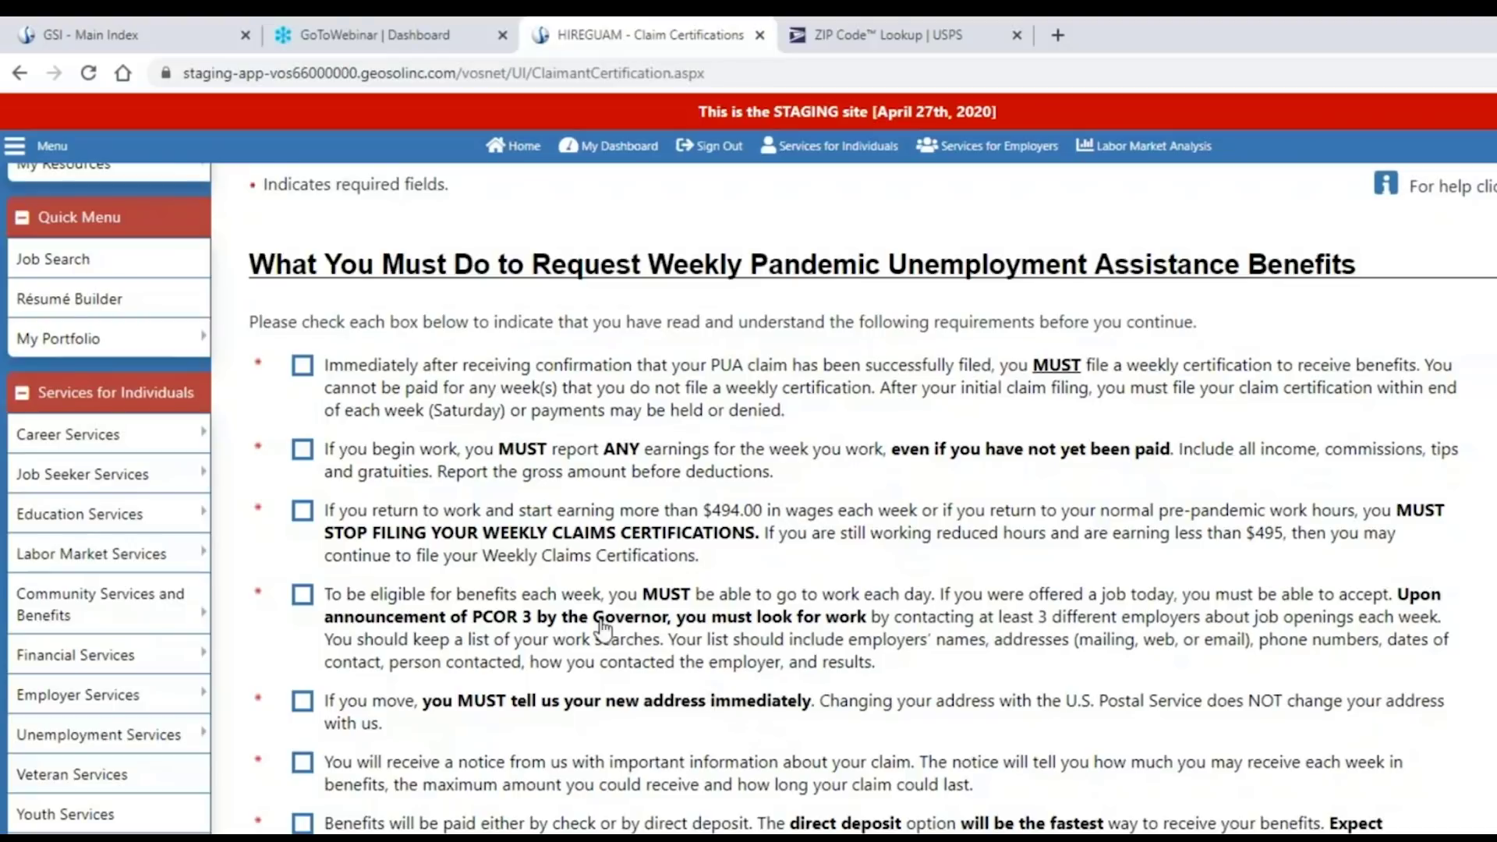
click(302, 365)
click(301, 449)
click(304, 513)
click(519, 633)
scroll(522, 633, down, 1)
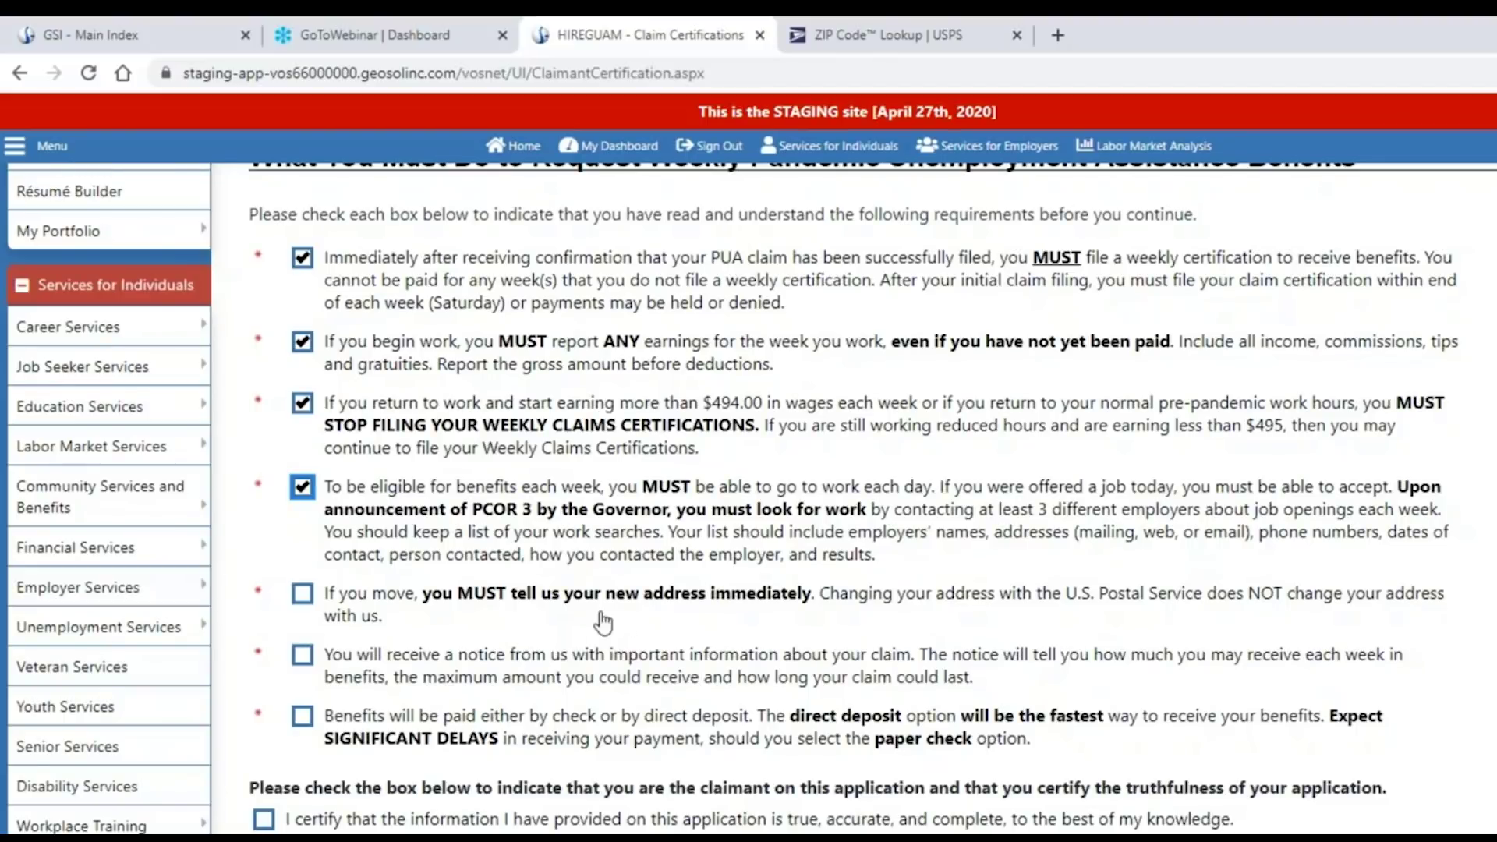
Acknowledge address change, claim notice and payment method items, certify truthfulness, and submit.
click(301, 601)
click(301, 599)
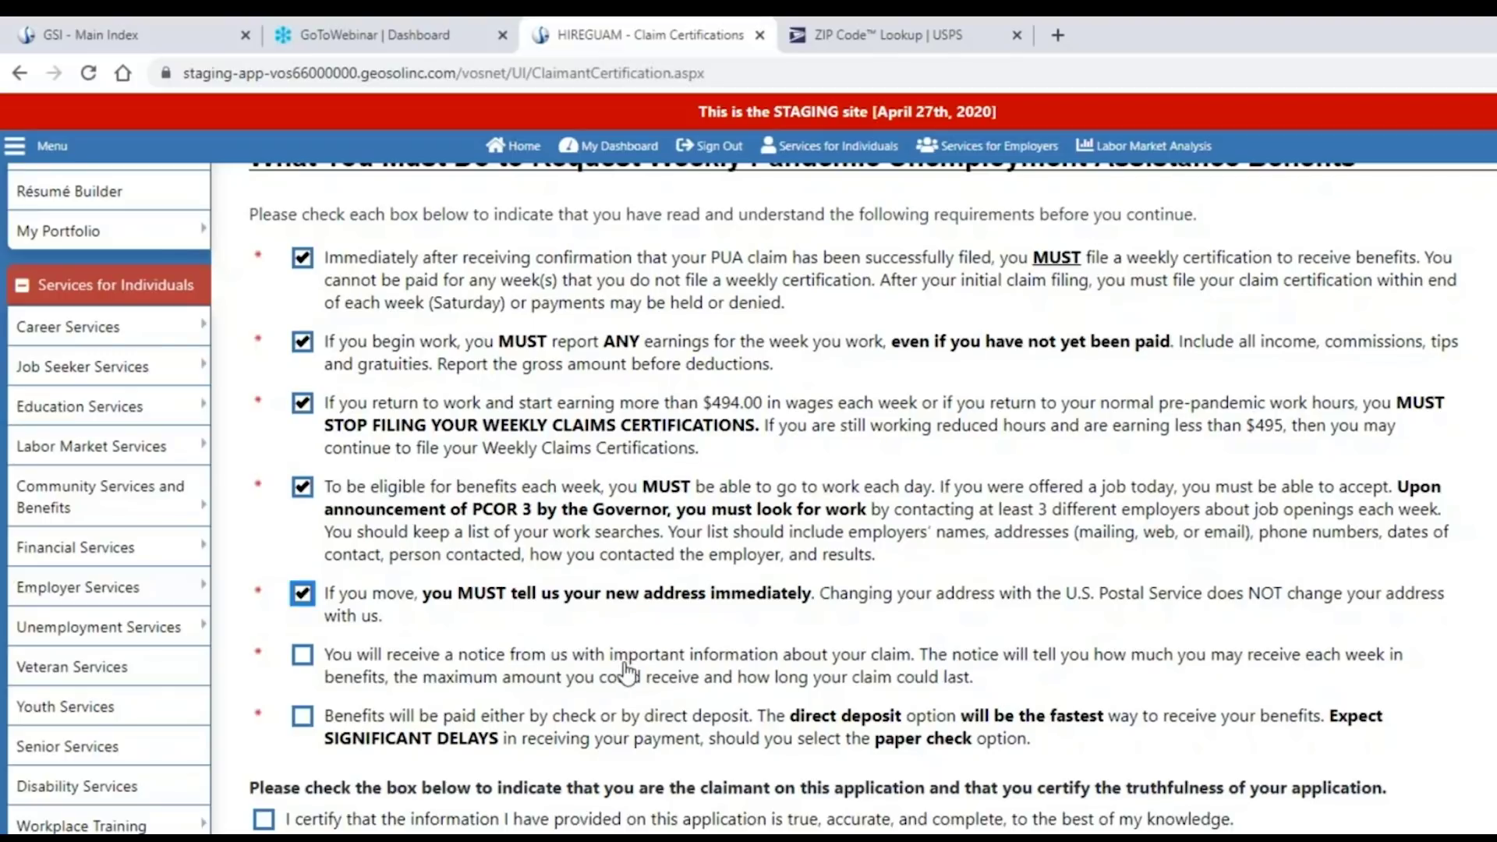
click(303, 657)
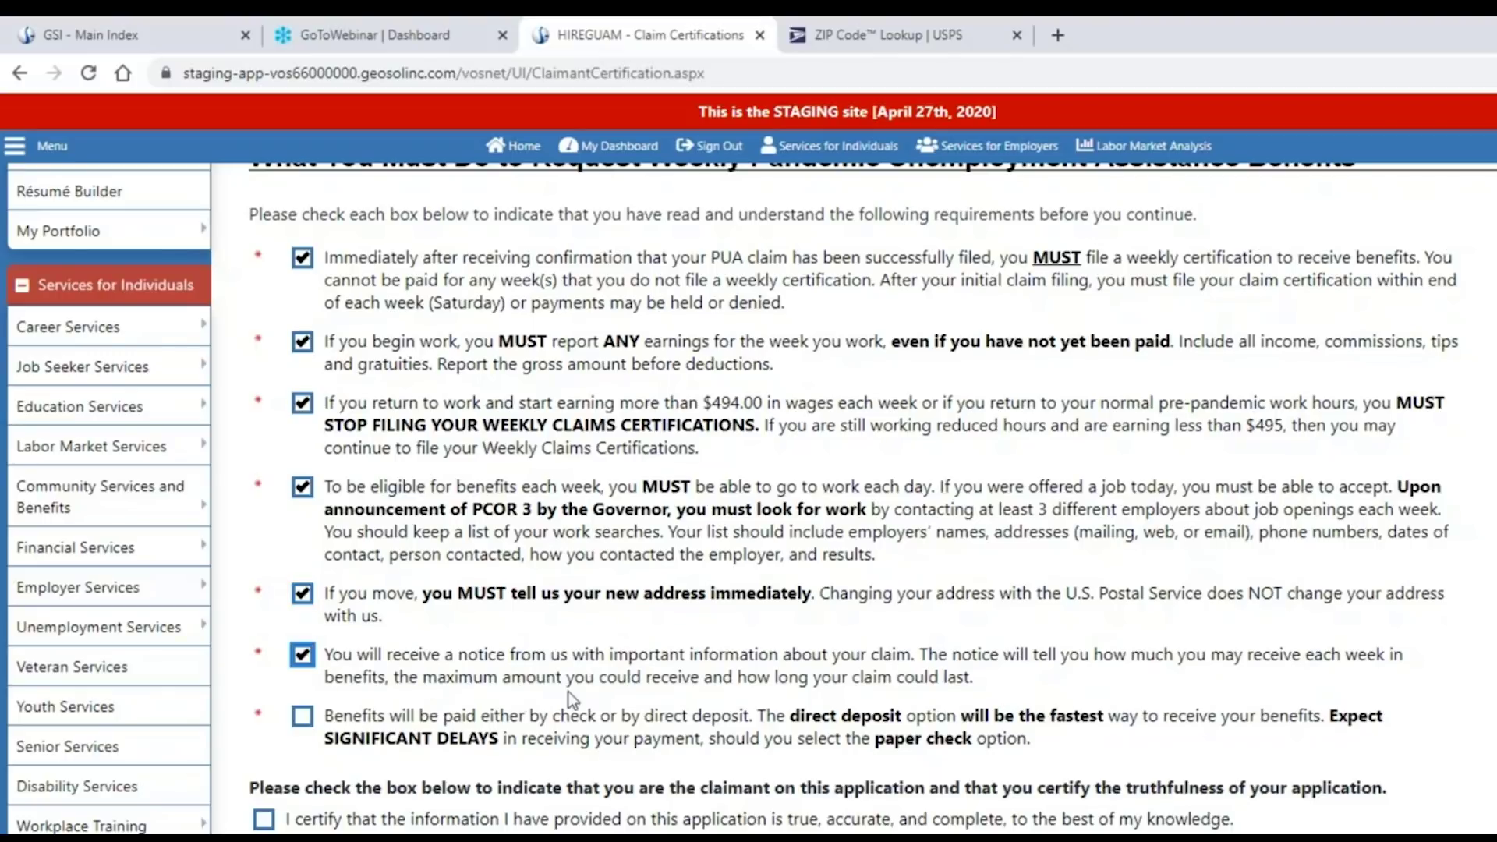
scroll(569, 690, down, 3)
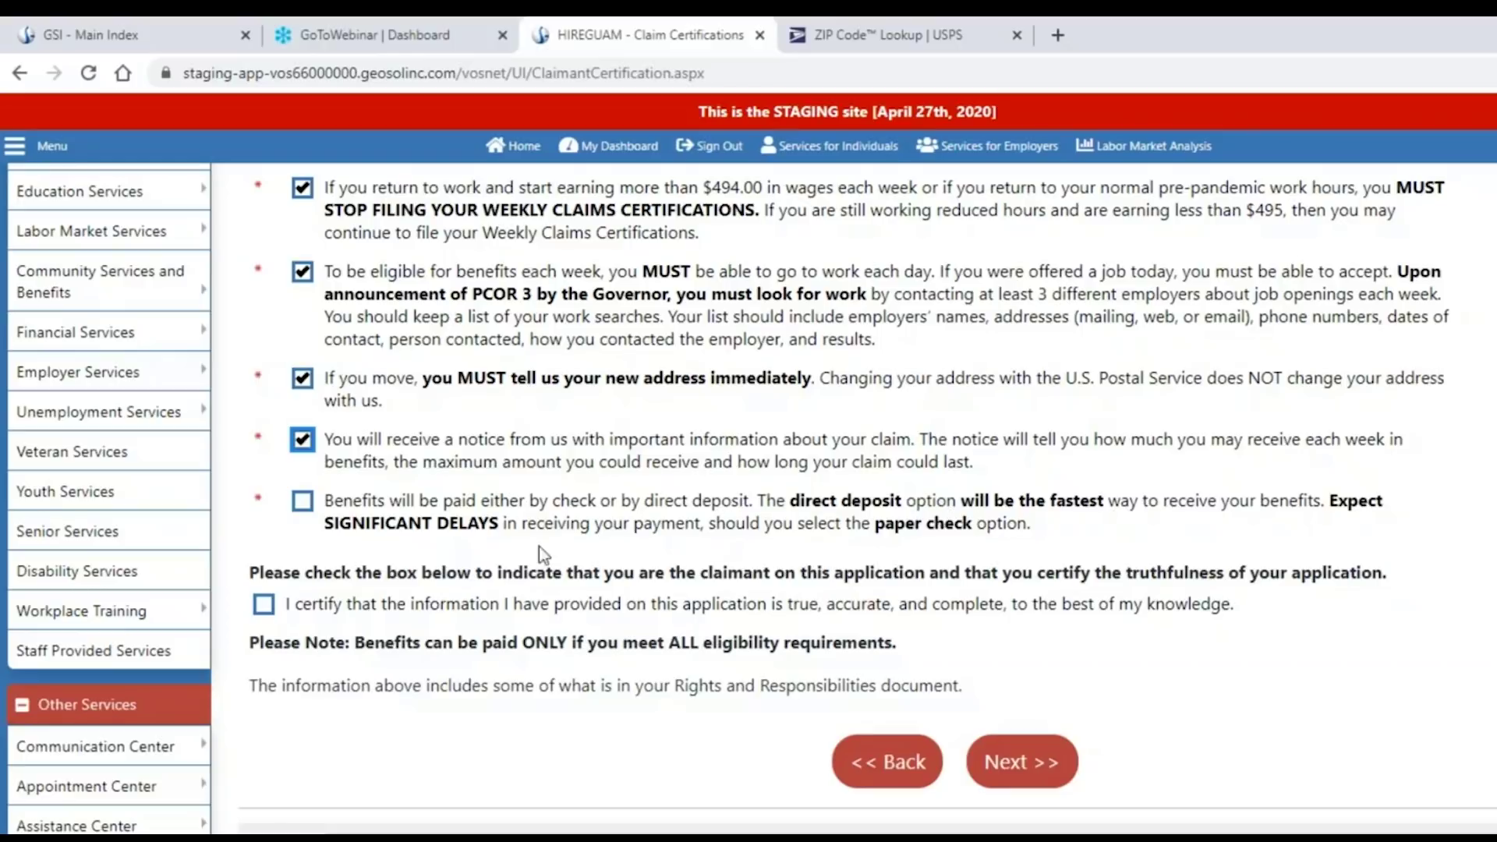
click(303, 501)
click(264, 608)
click(1038, 760)
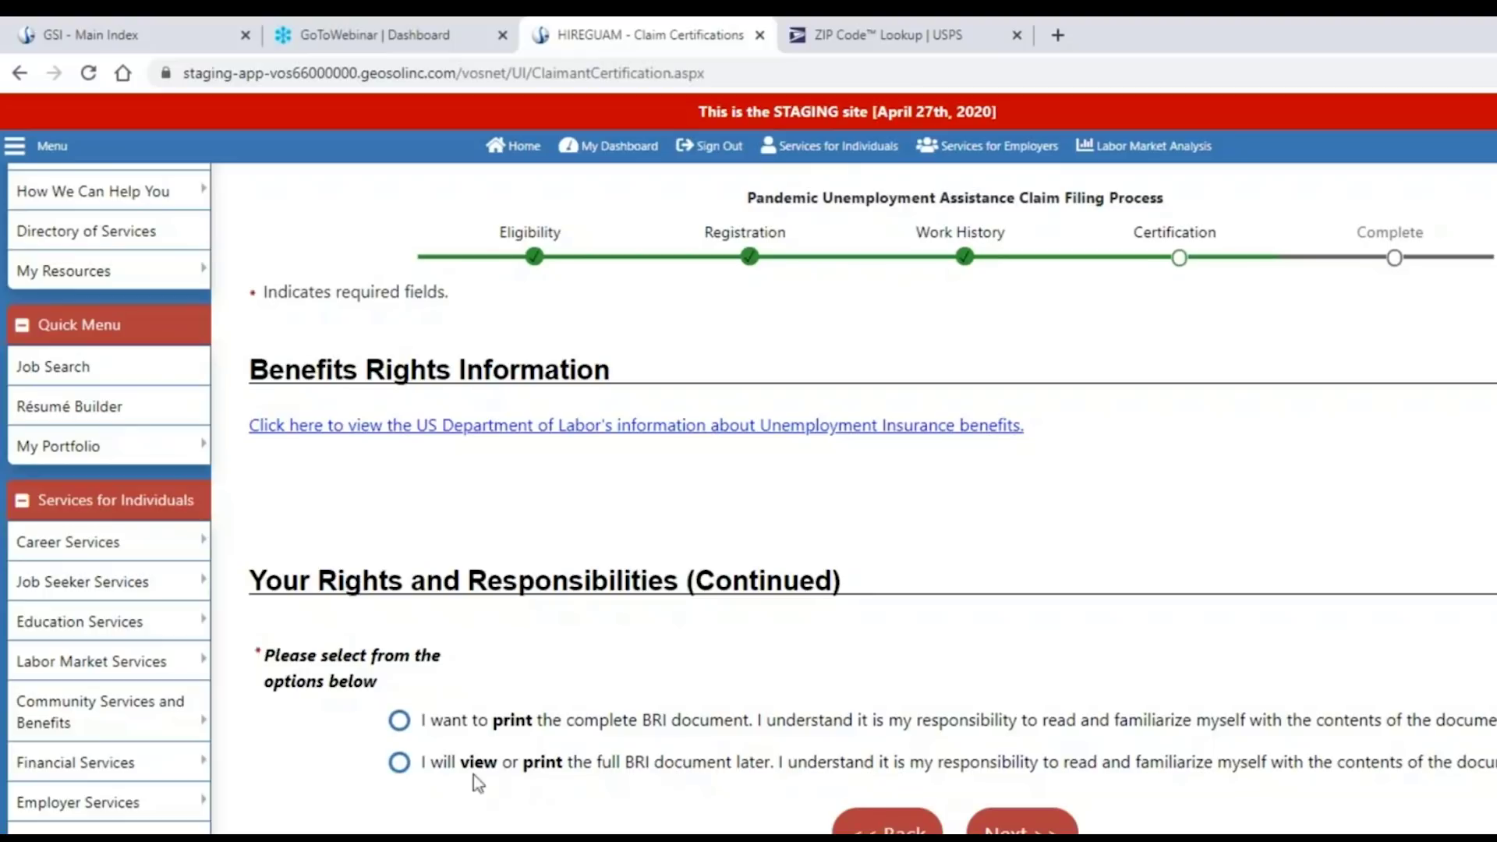
Choose 'I will view or print the full BRI document later' and submit.
click(399, 764)
scroll(609, 825, down, 2)
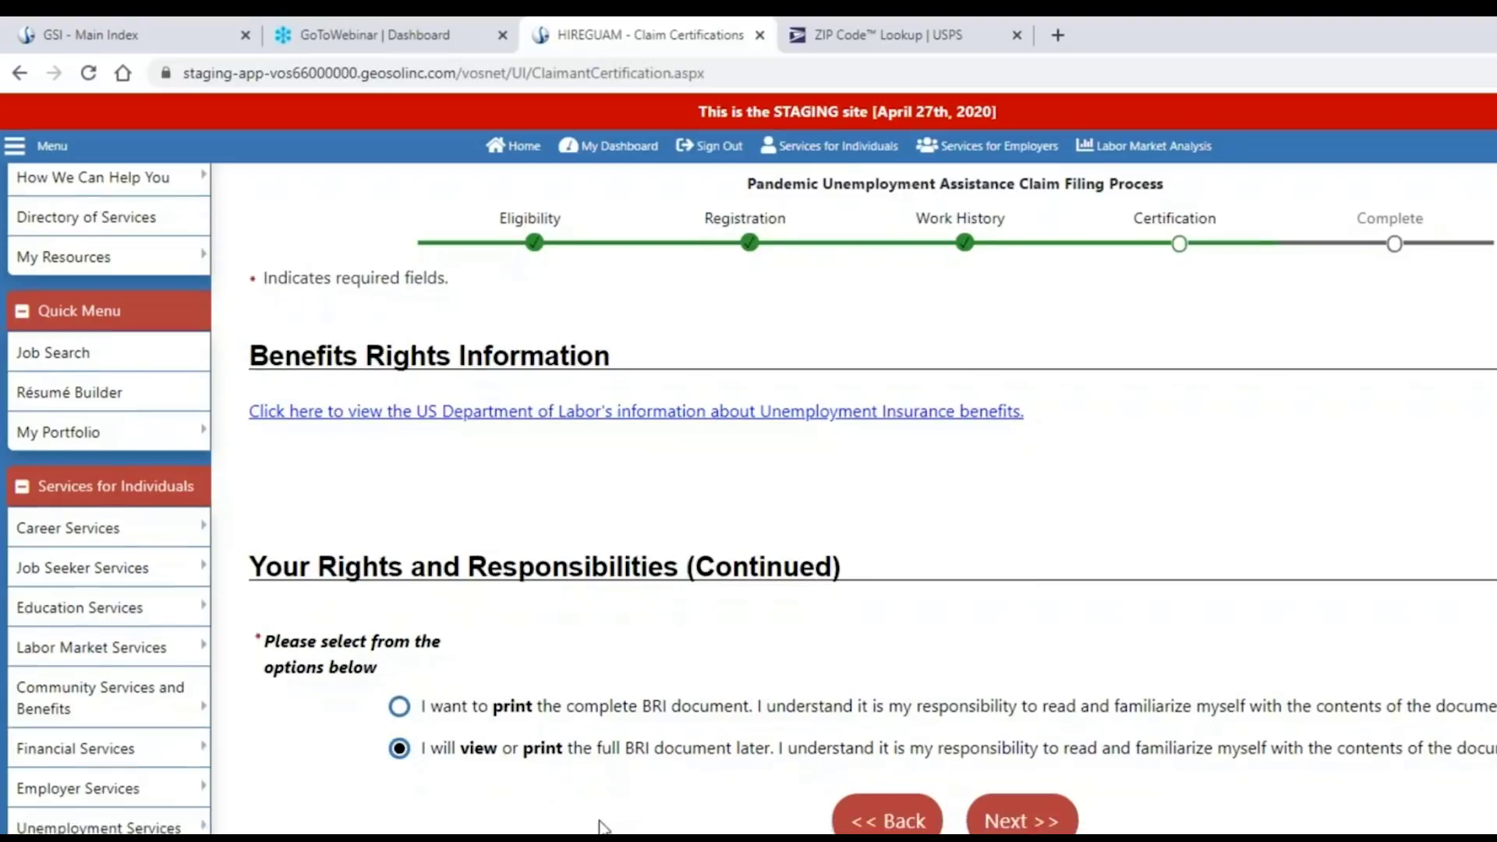
click(1047, 732)
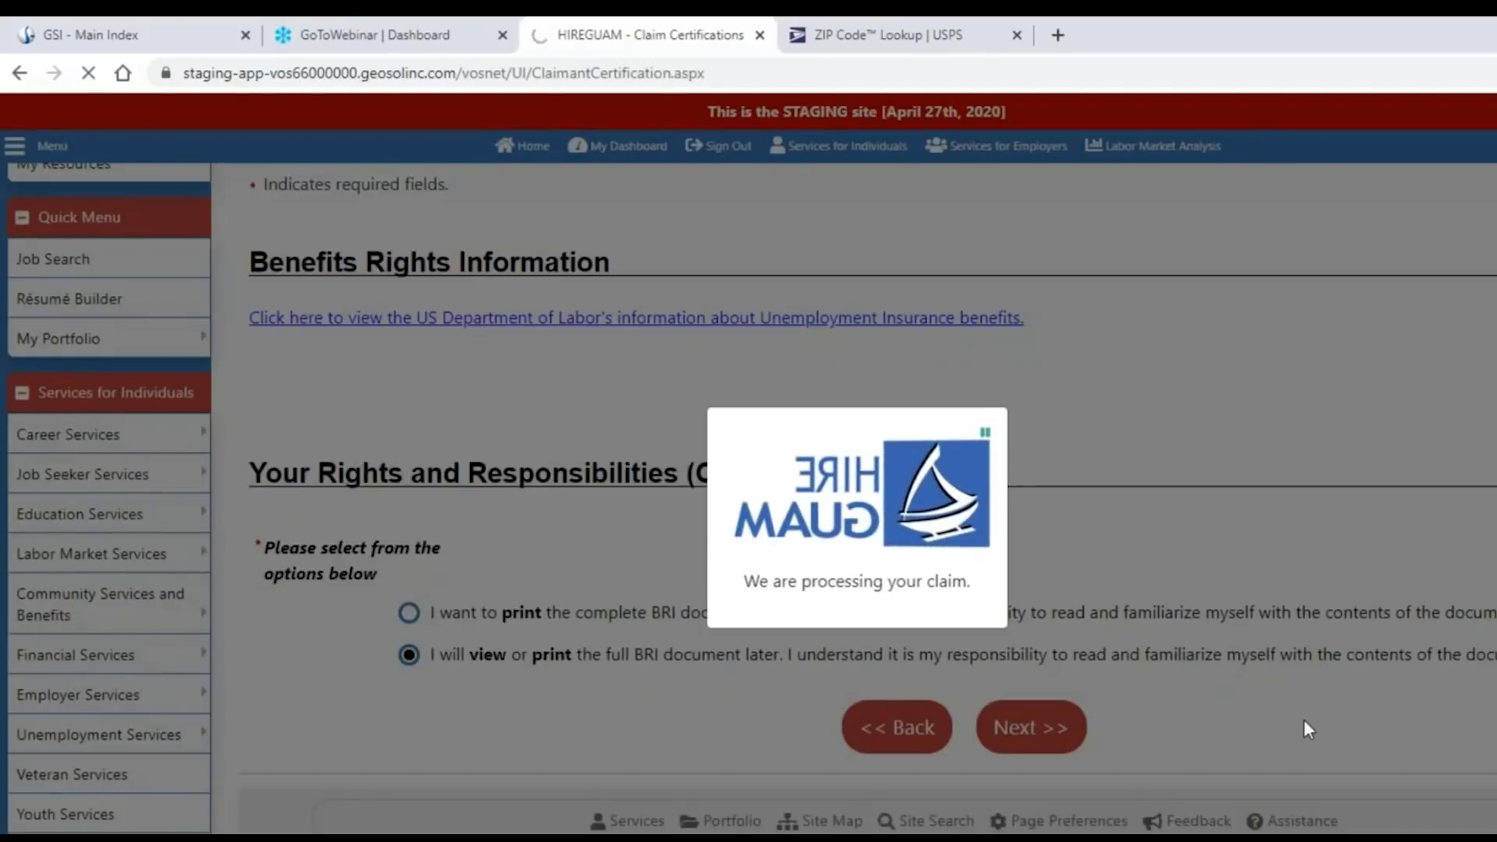
Read the Benefit Claim Information acknowledgements down to the direct deposit versus paper check note.
click(986, 433)
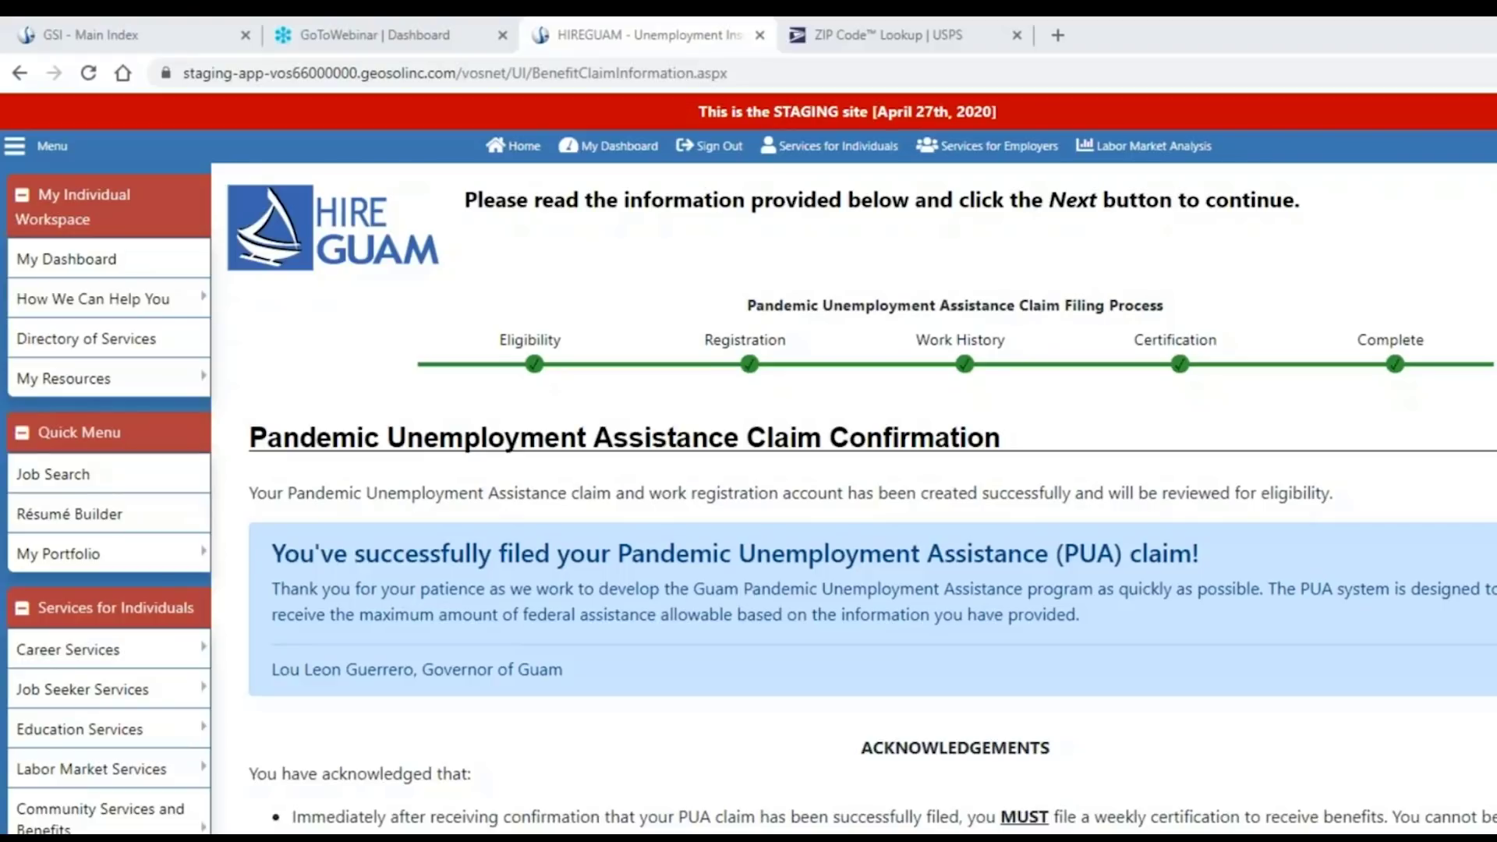
scroll(1363, 649, down, 3)
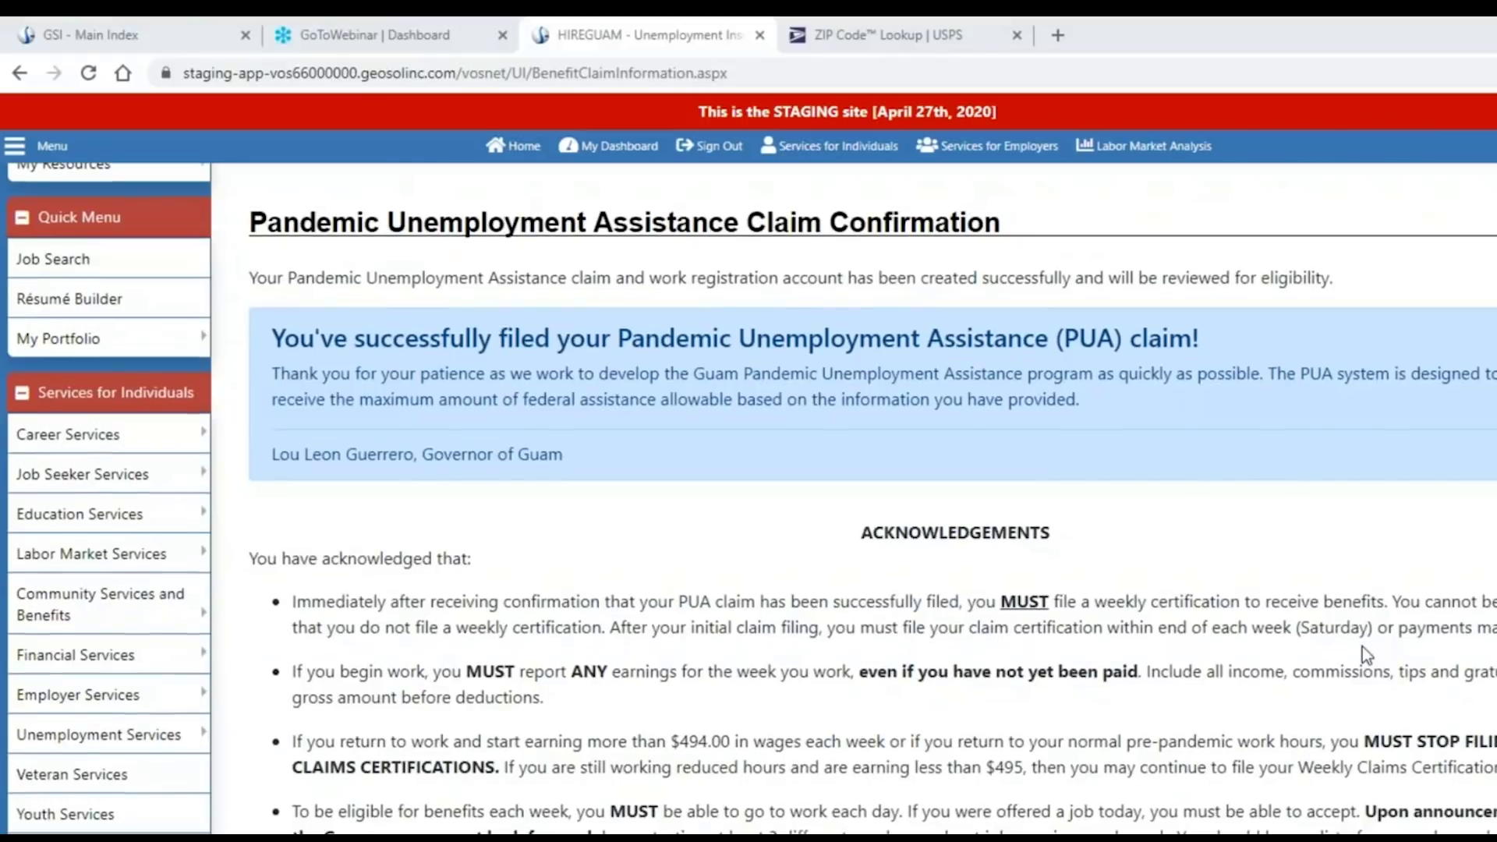
scroll(1363, 648, down, 4)
scroll(1362, 648, up, 1)
scroll(1363, 647, up, 1)
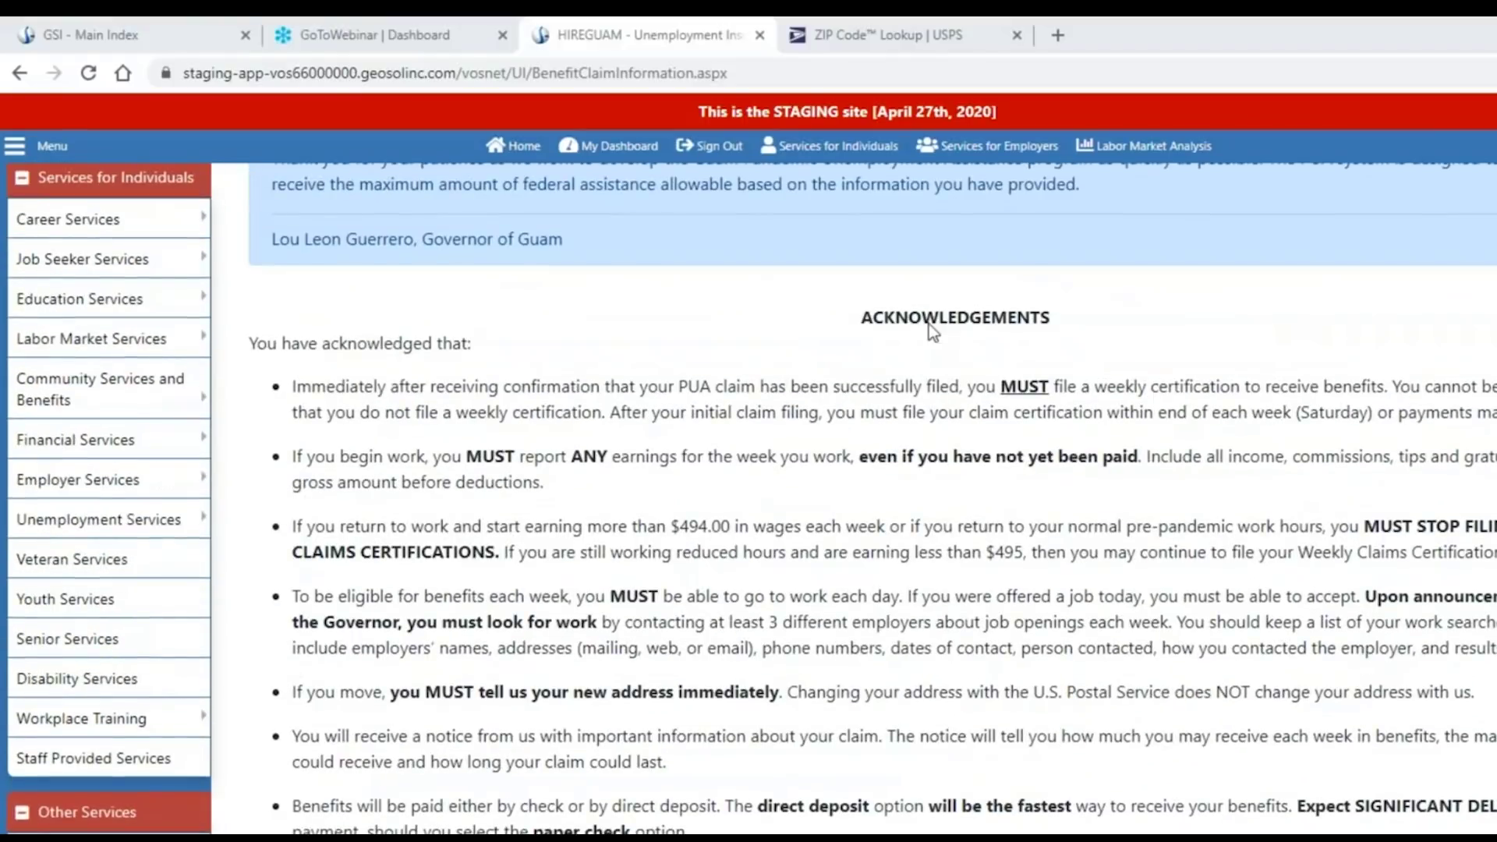
drag(859, 317, 1061, 335)
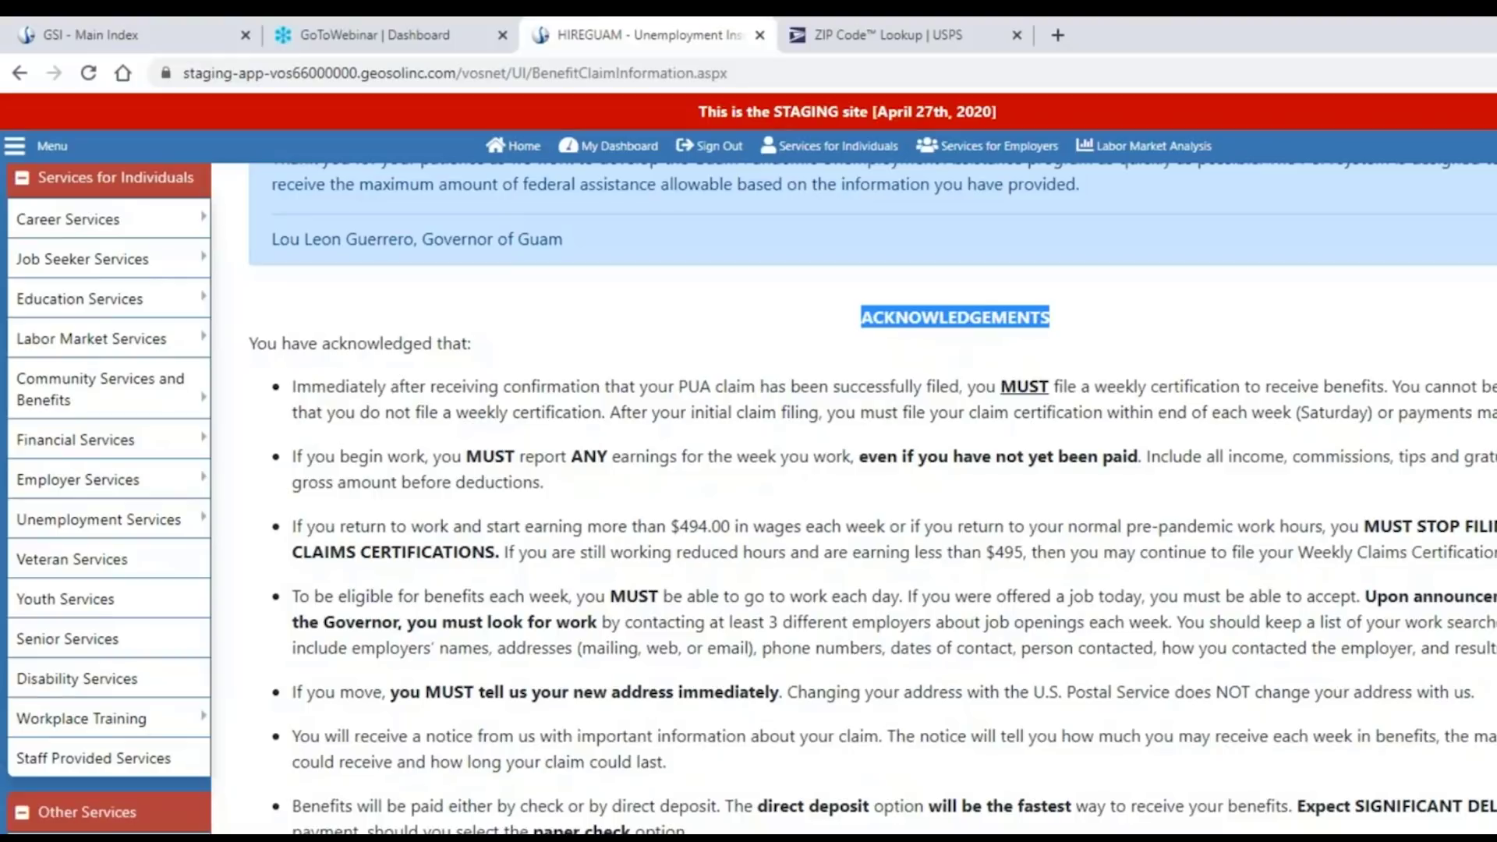
click(1371, 722)
scroll(1370, 721, down, 2)
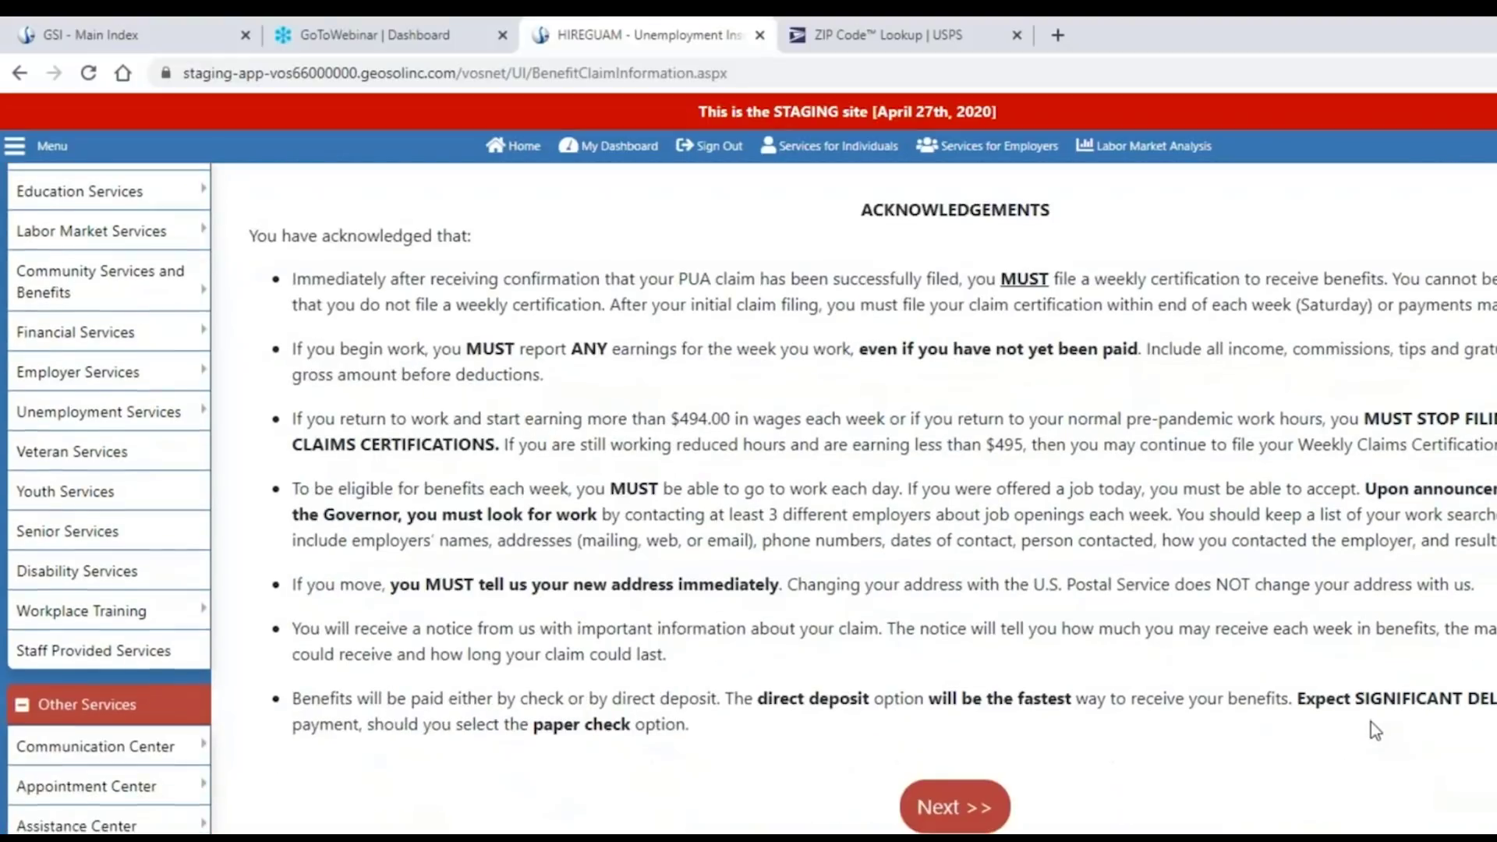
Submit the PUA claim and review the My Individual Workspace dashboard's unemployment services.
click(955, 806)
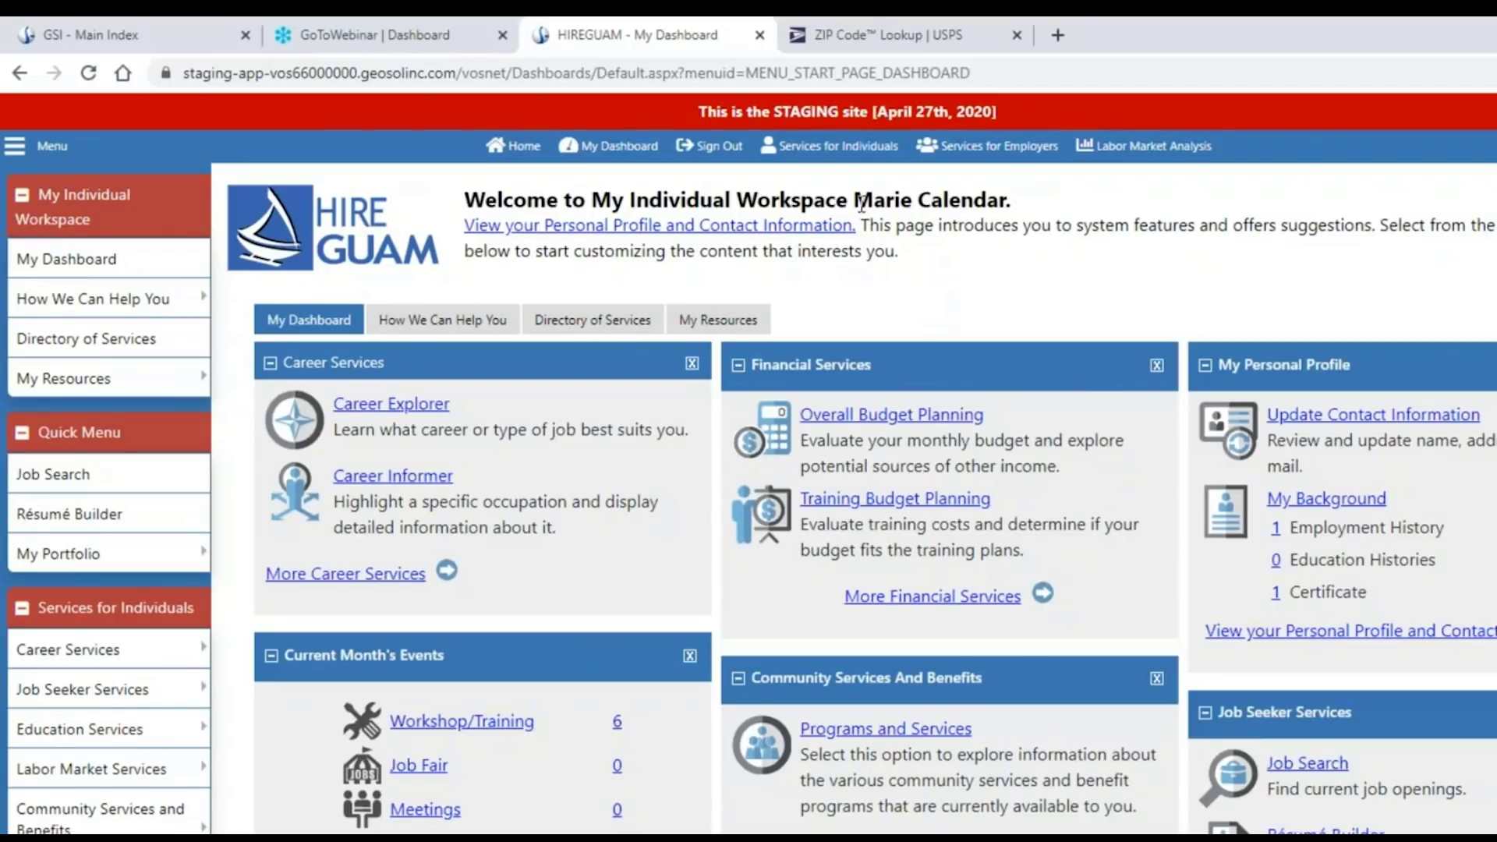
drag(854, 195, 1012, 201)
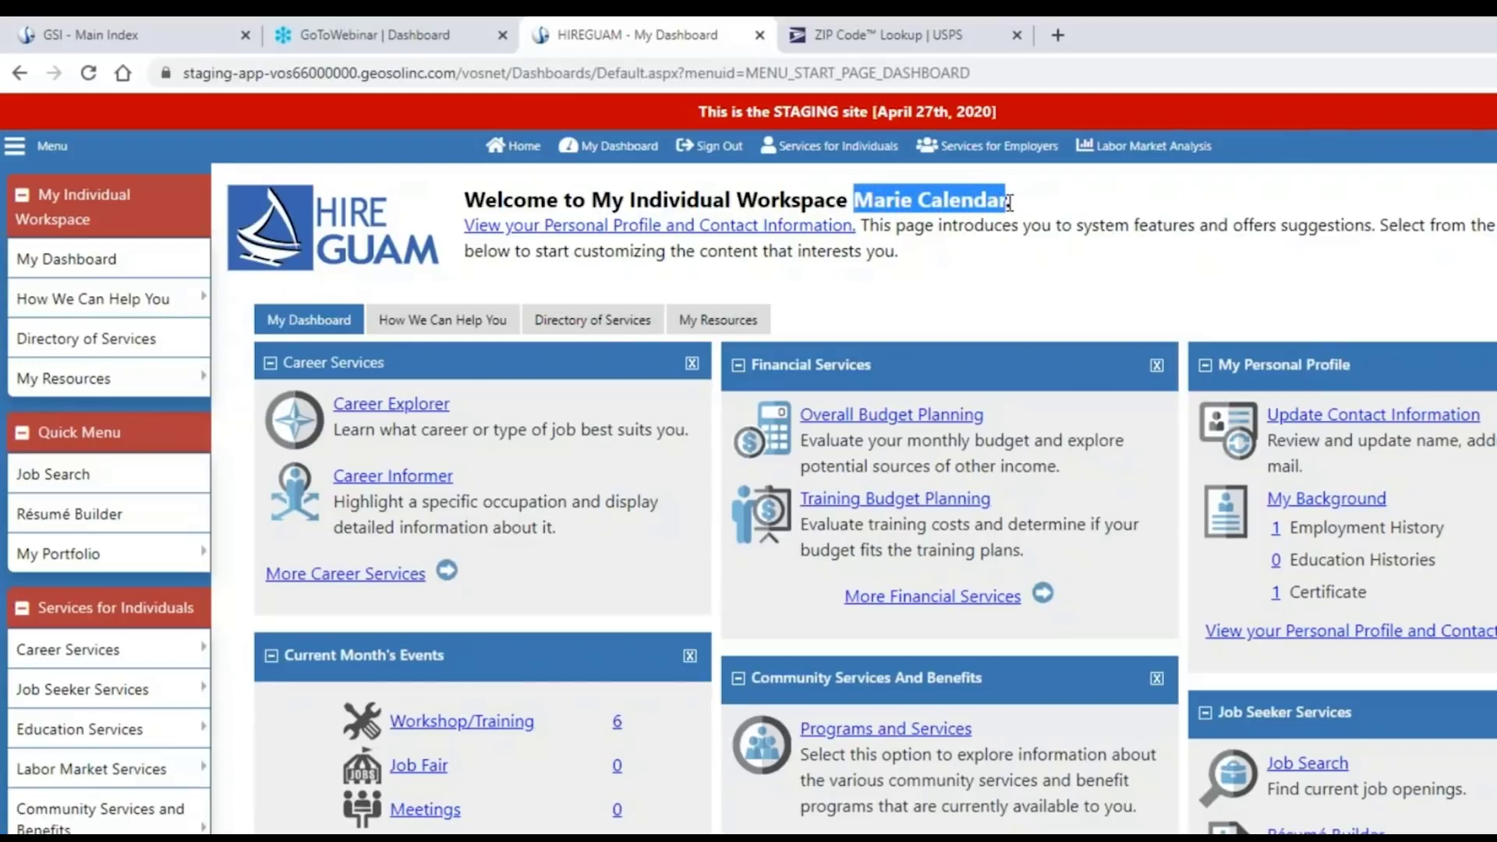
click(967, 288)
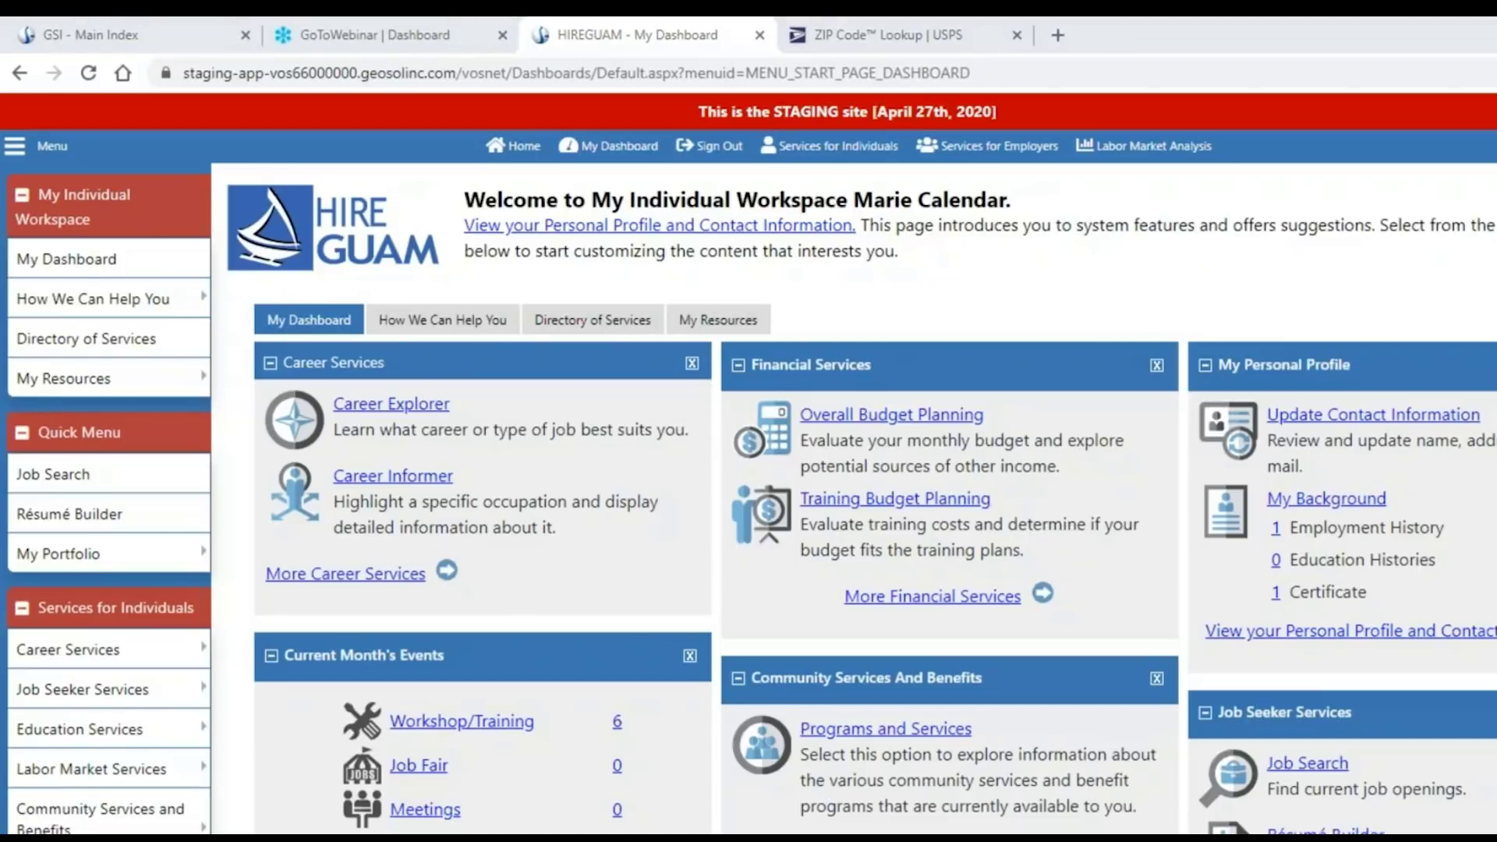
scroll(1101, 526, down, 1)
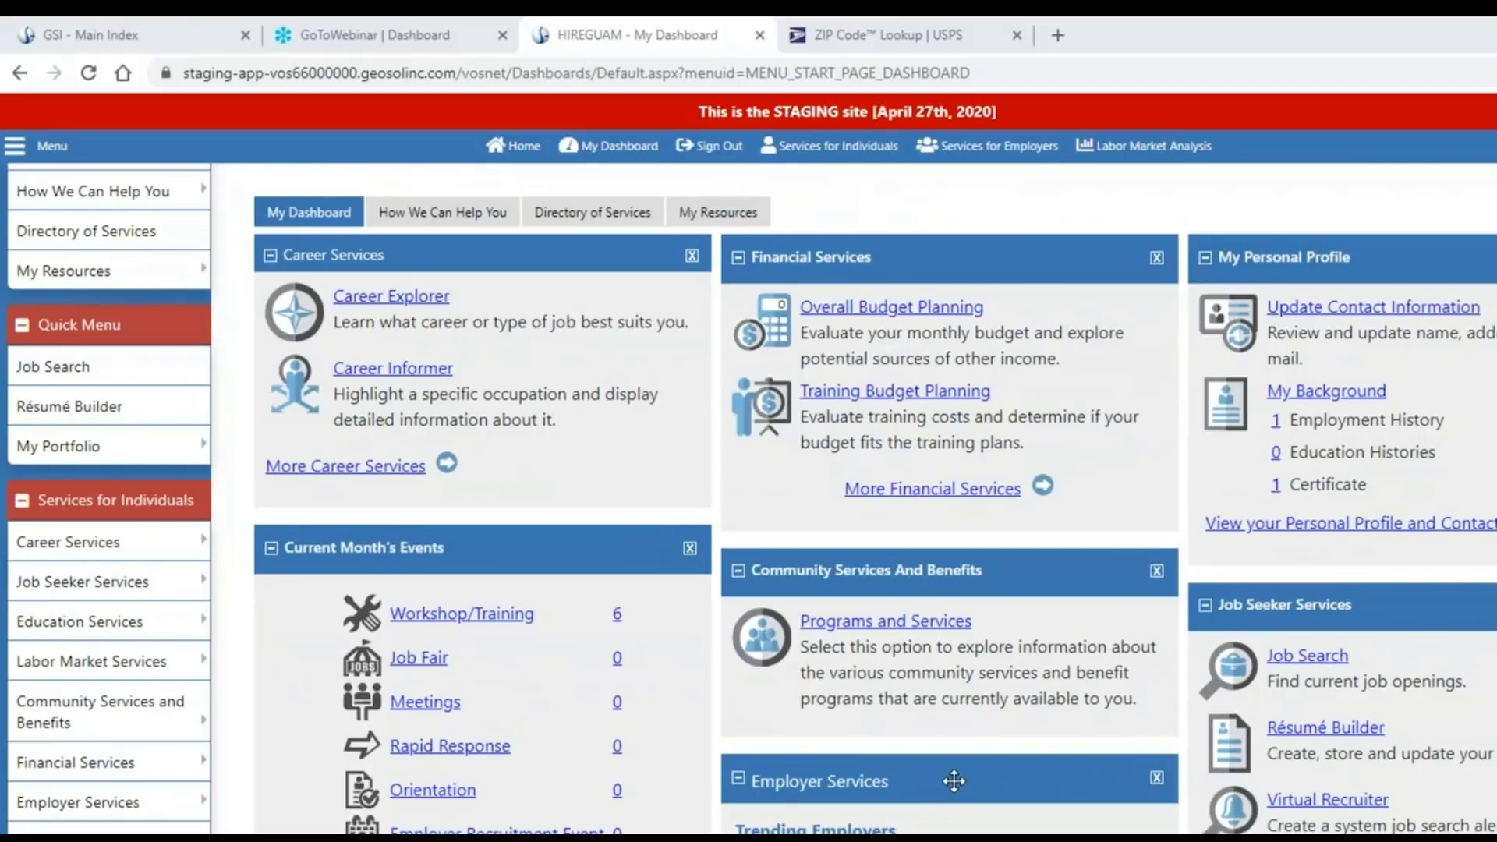
scroll(953, 780, down, 1)
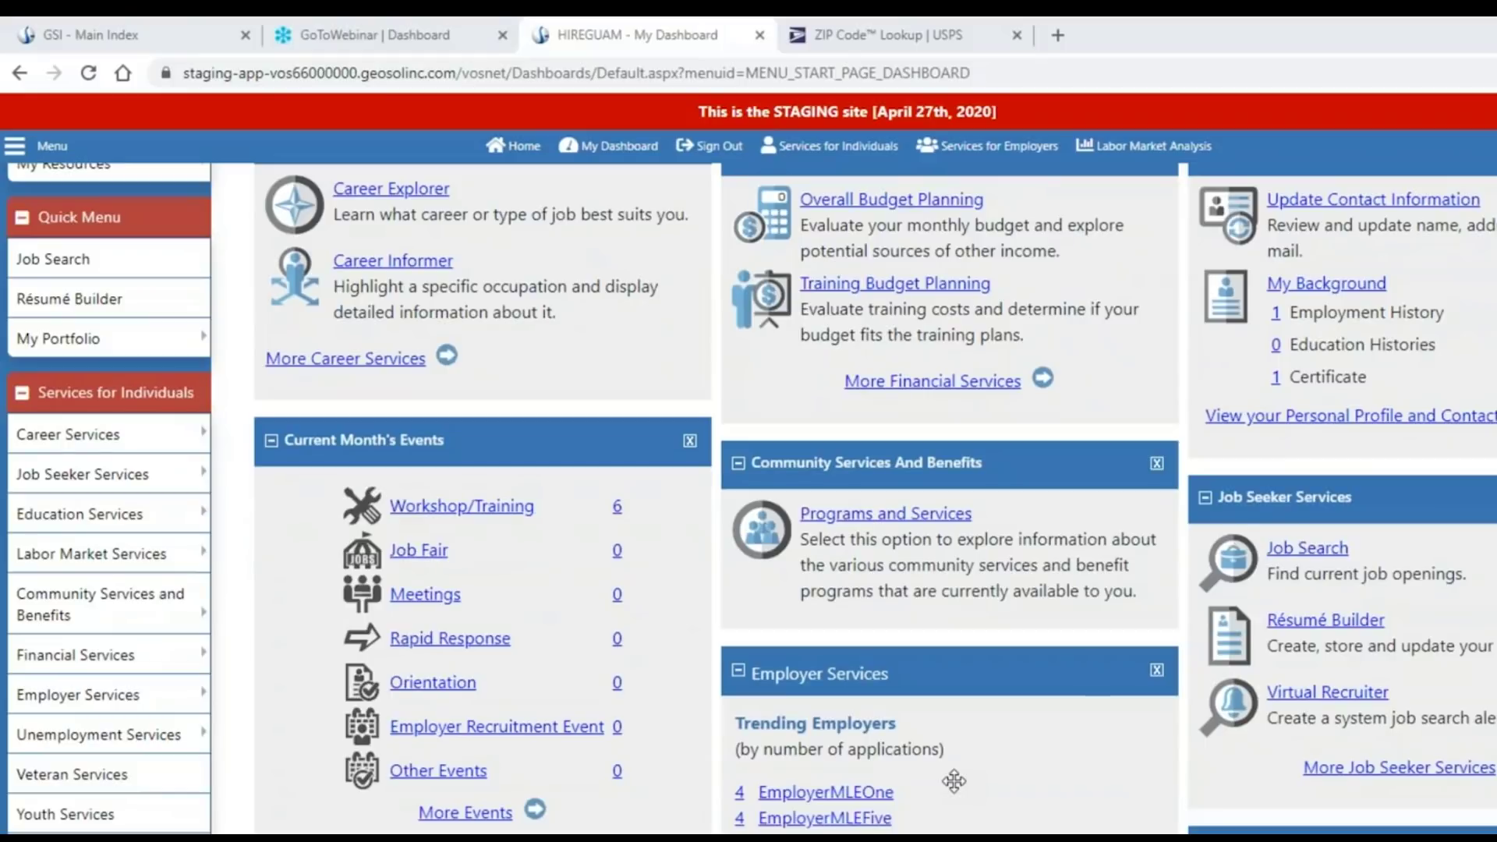
scroll(980, 765, down, 4)
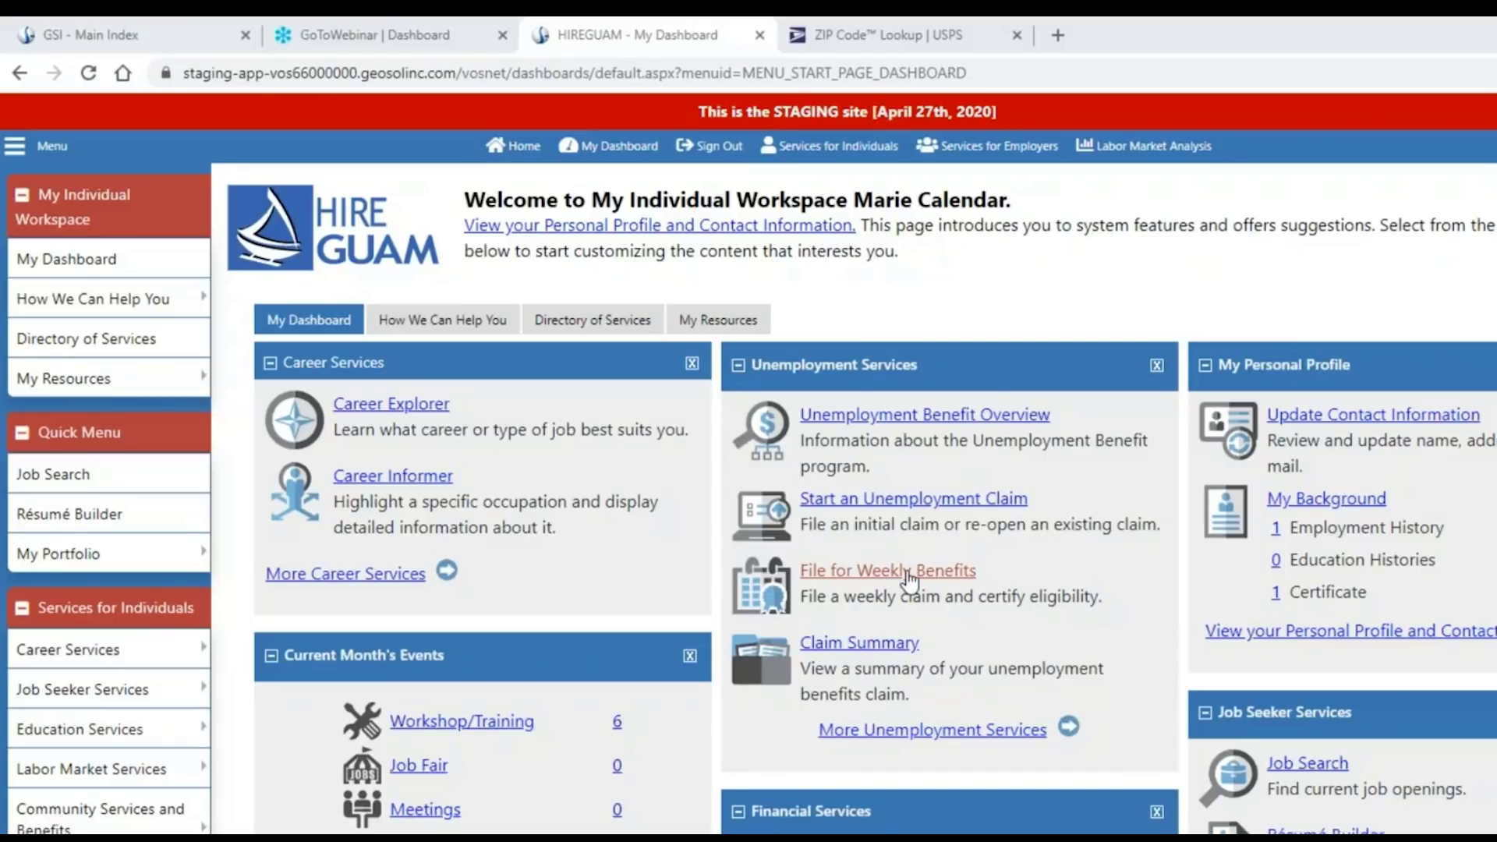
Under Unemployment Services, open File for Weekly Benefits and start a new weekly certification.
click(908, 577)
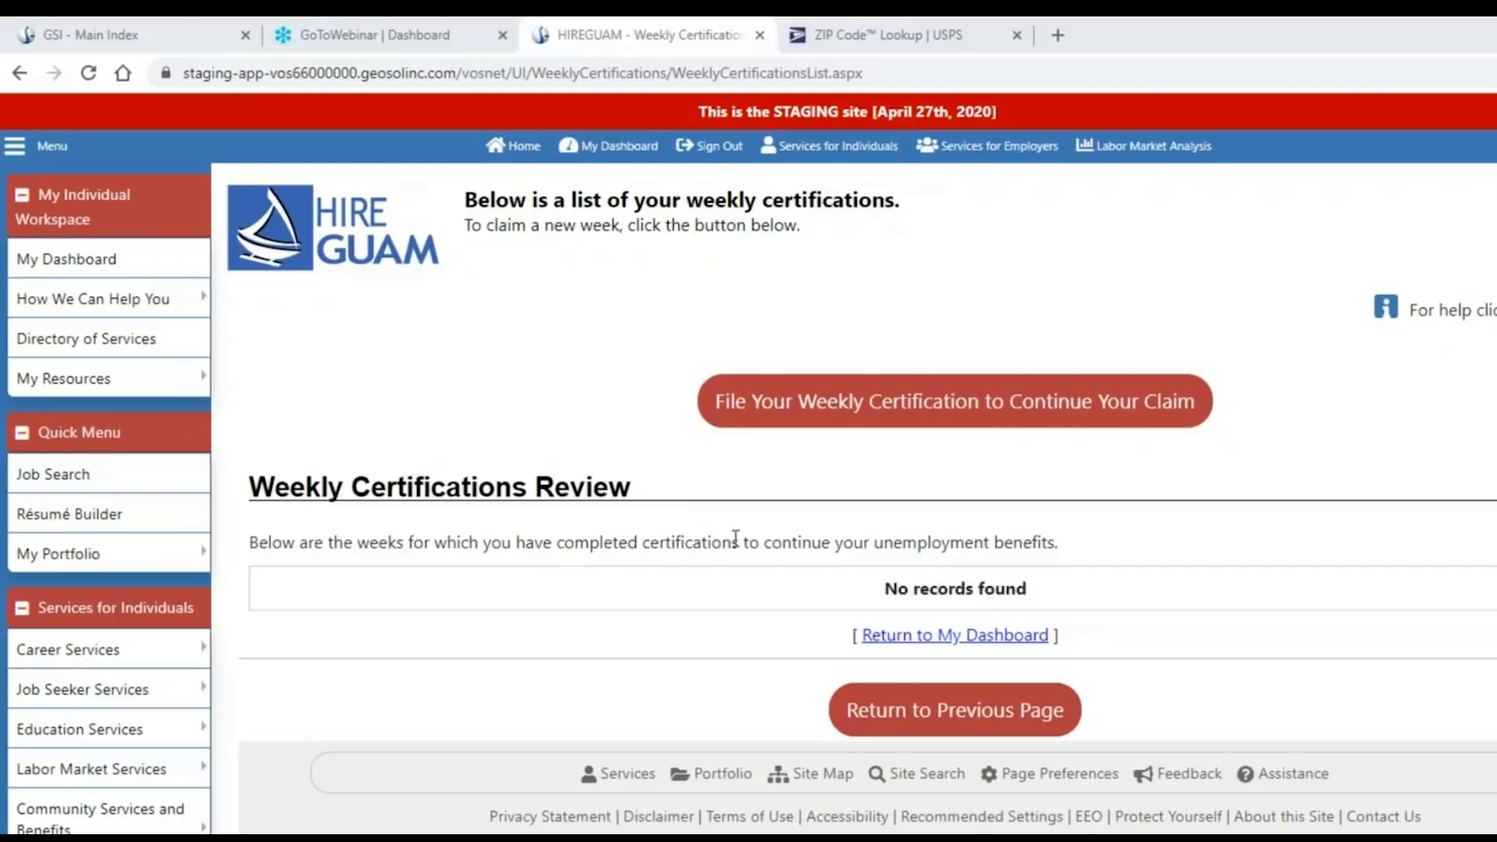
click(958, 419)
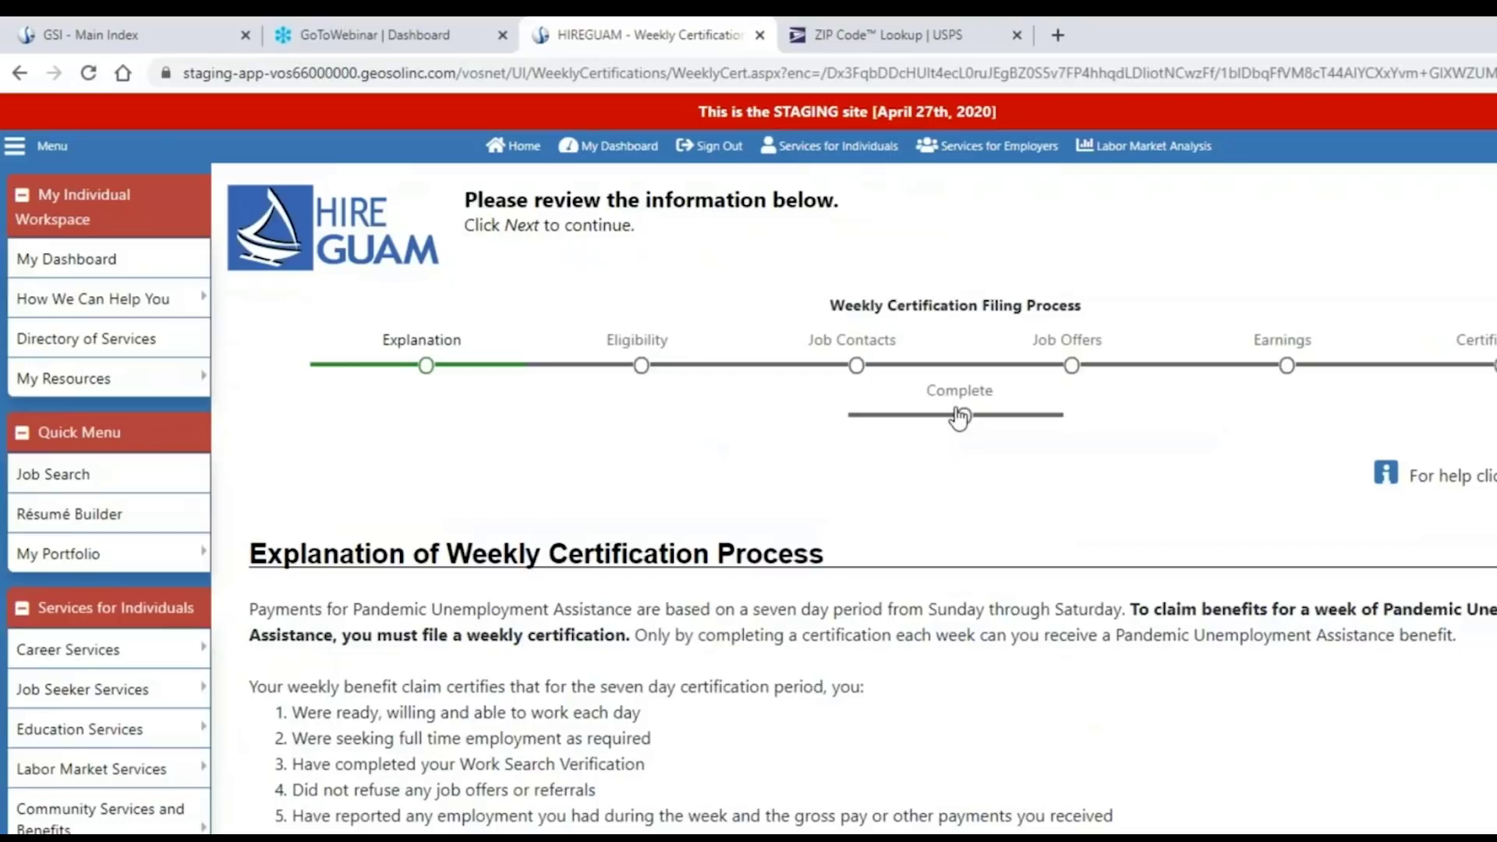
Read the weekly certification explanation, including the 7-day filing deadline, and continue to OBEY THE LAW.
scroll(1172, 522, down, 3)
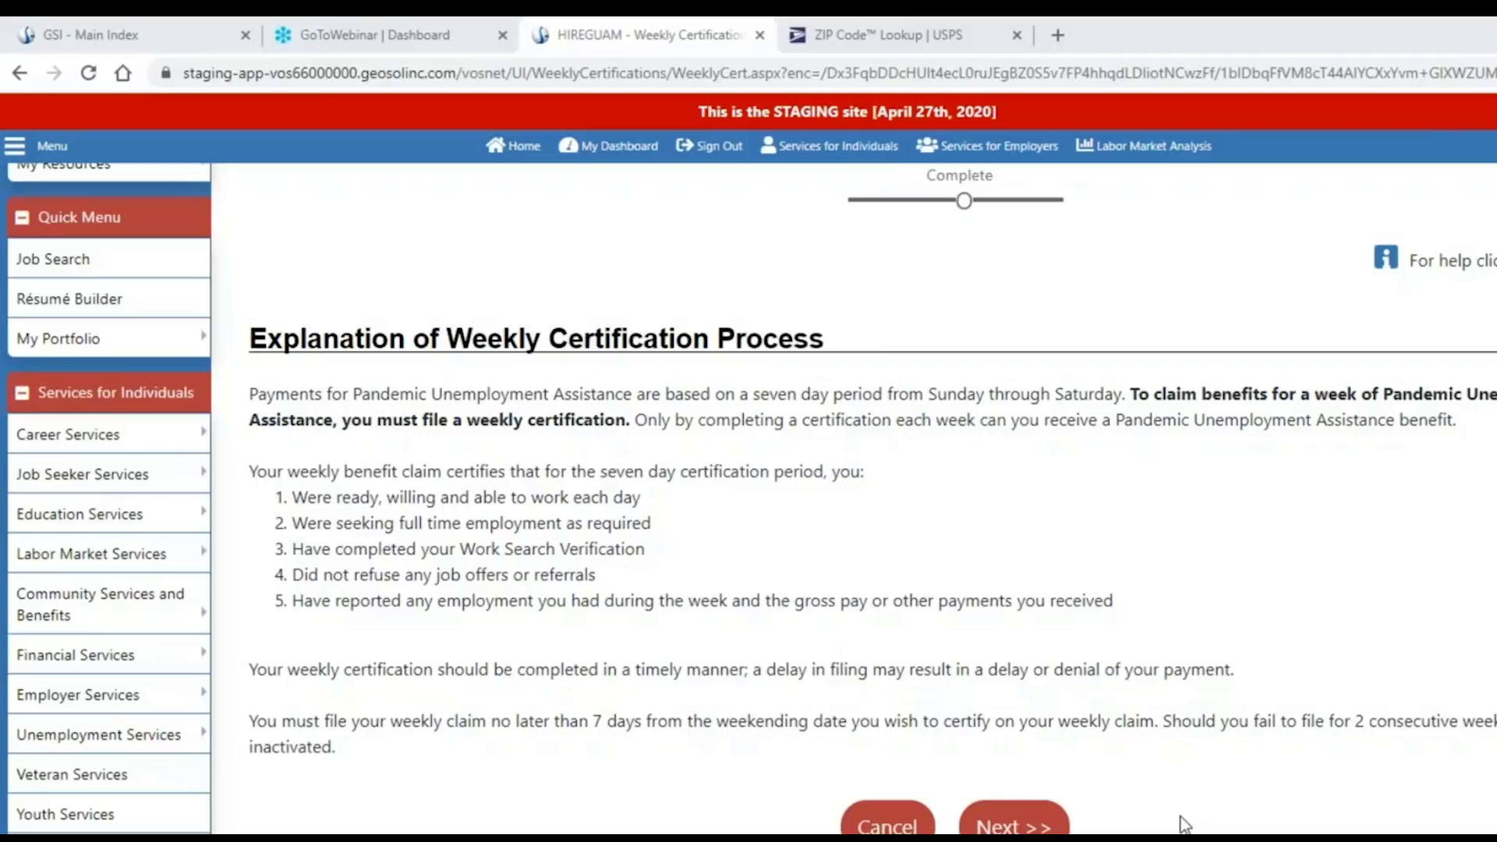
drag(528, 721, 1489, 723)
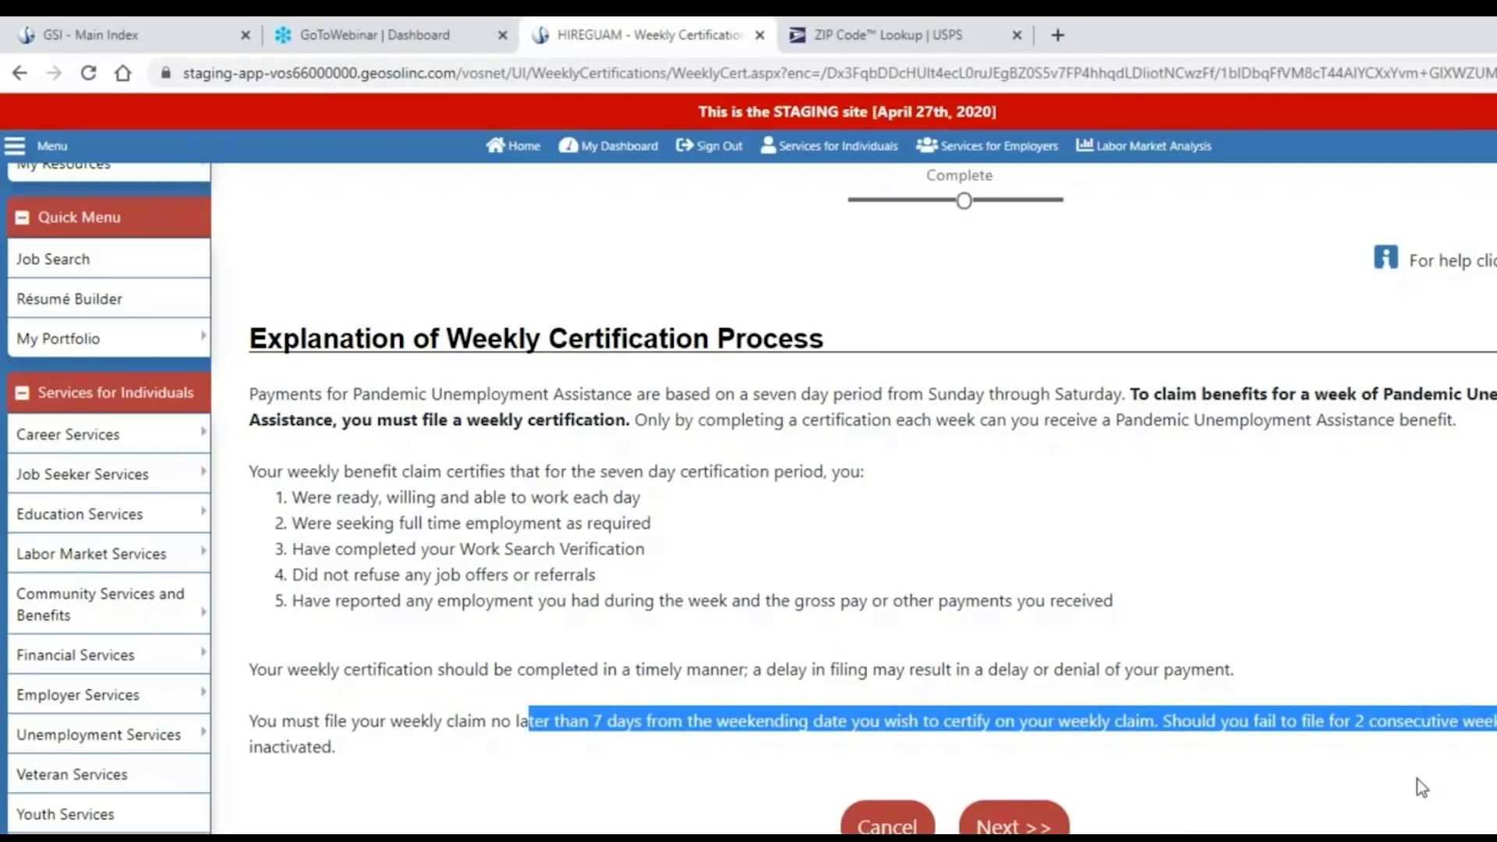
click(1290, 828)
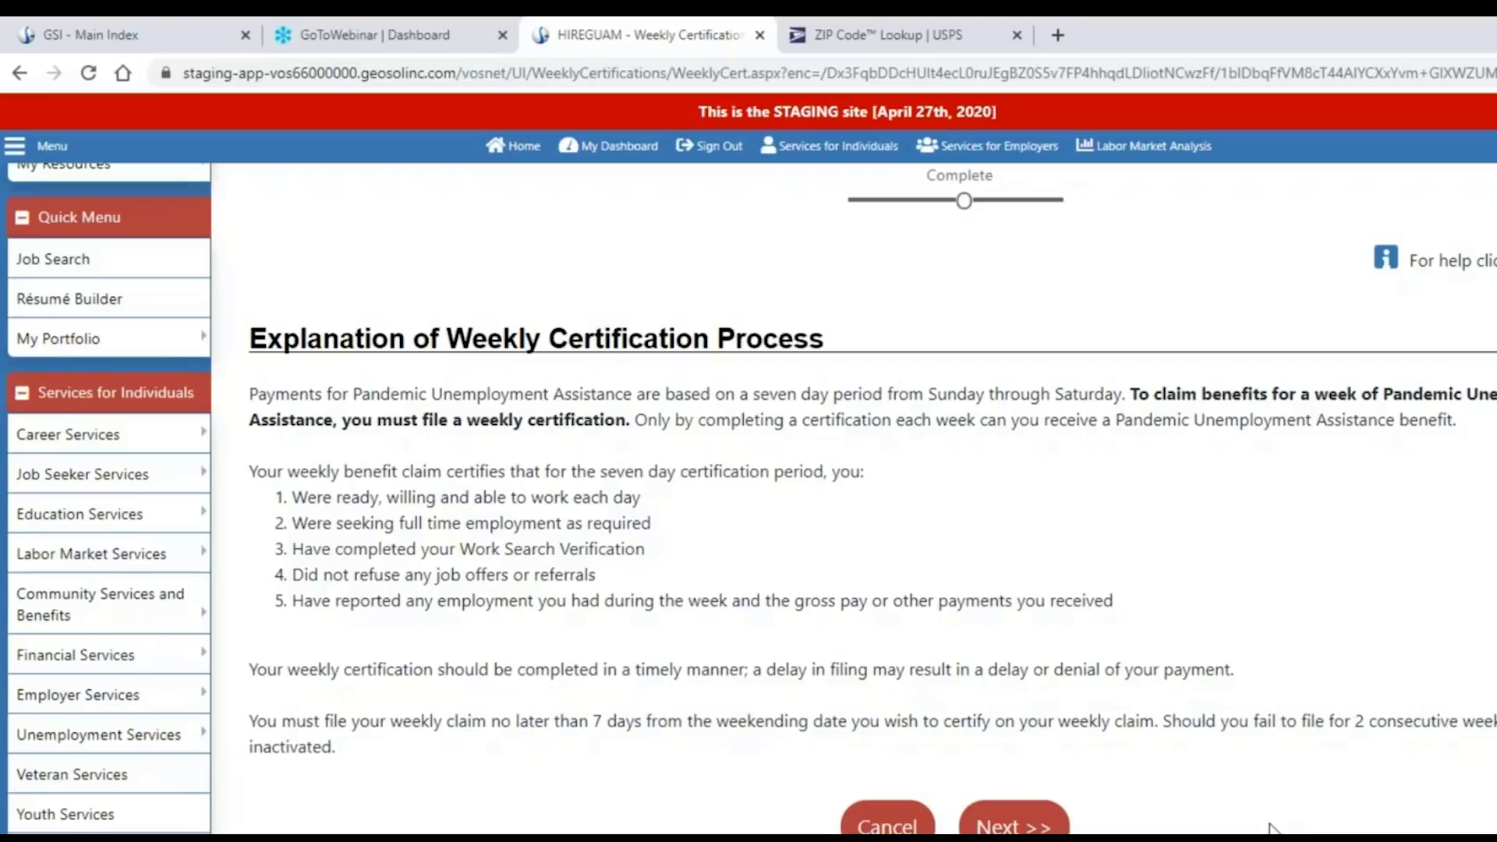
scroll(1271, 826, down, 1)
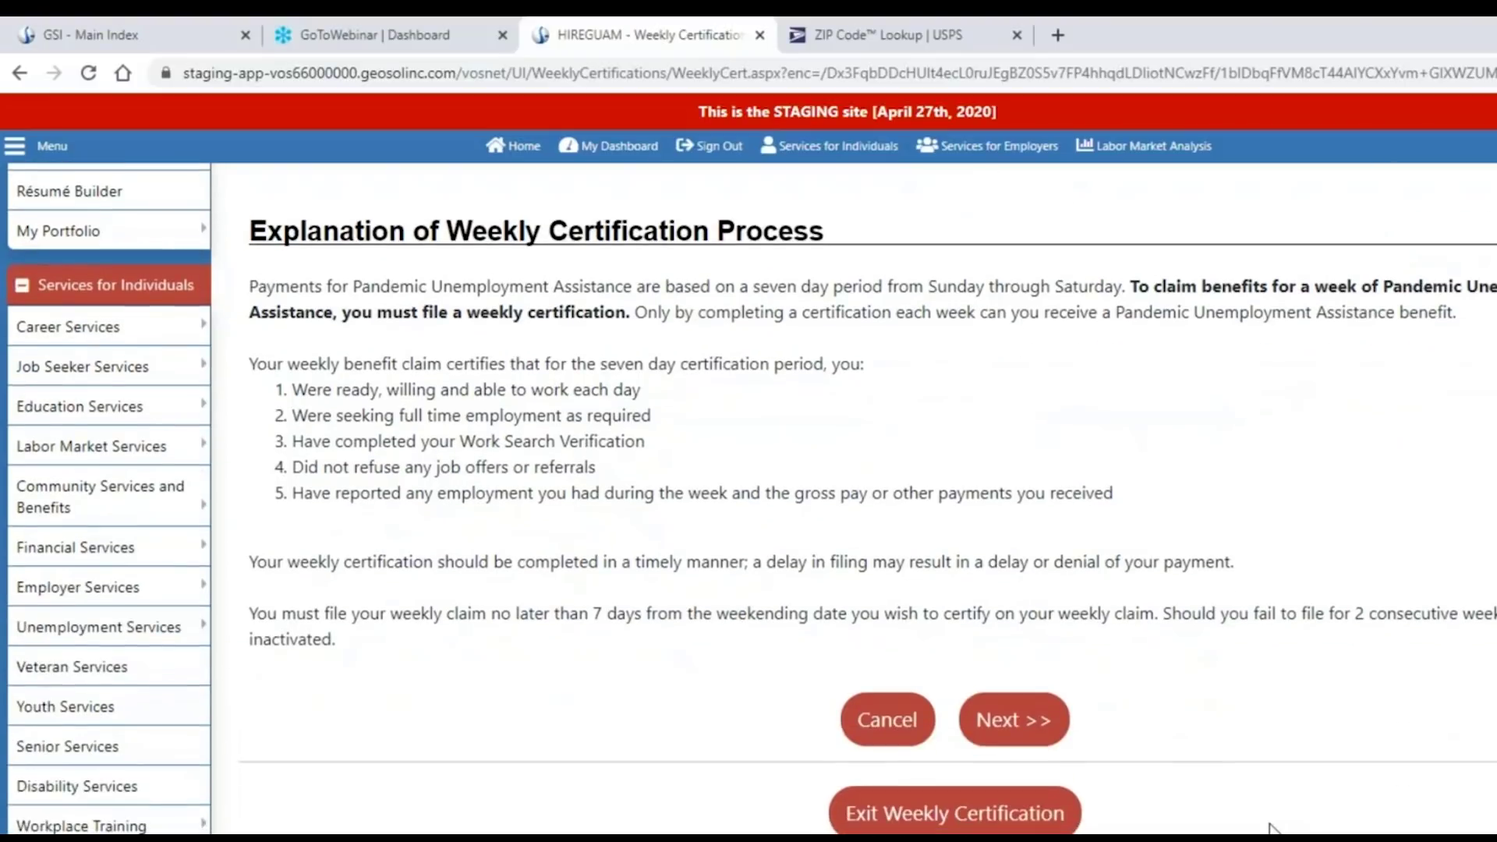
click(1008, 731)
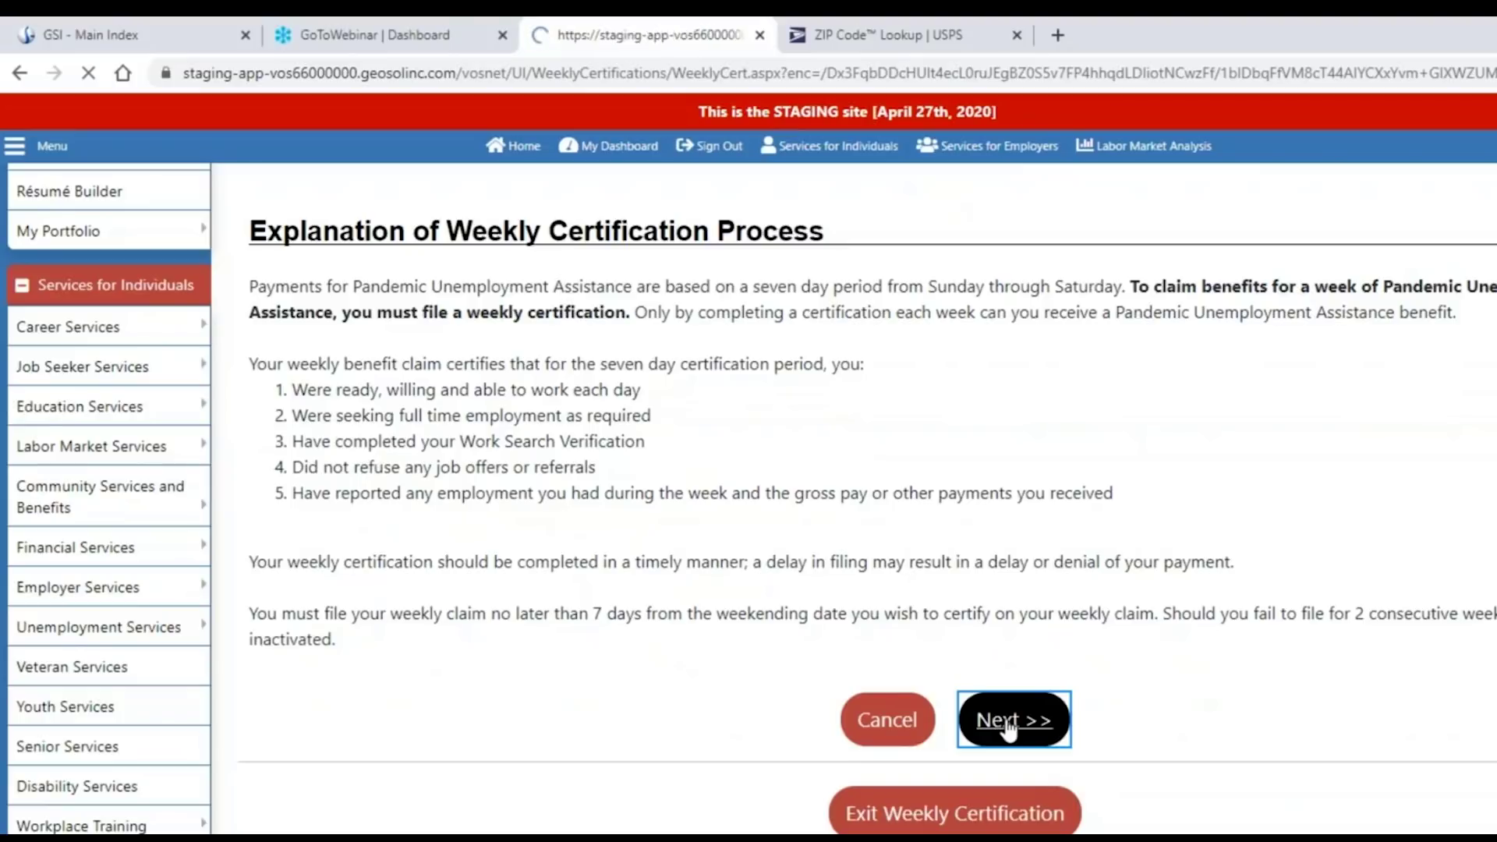
scroll(1007, 730, down, 1)
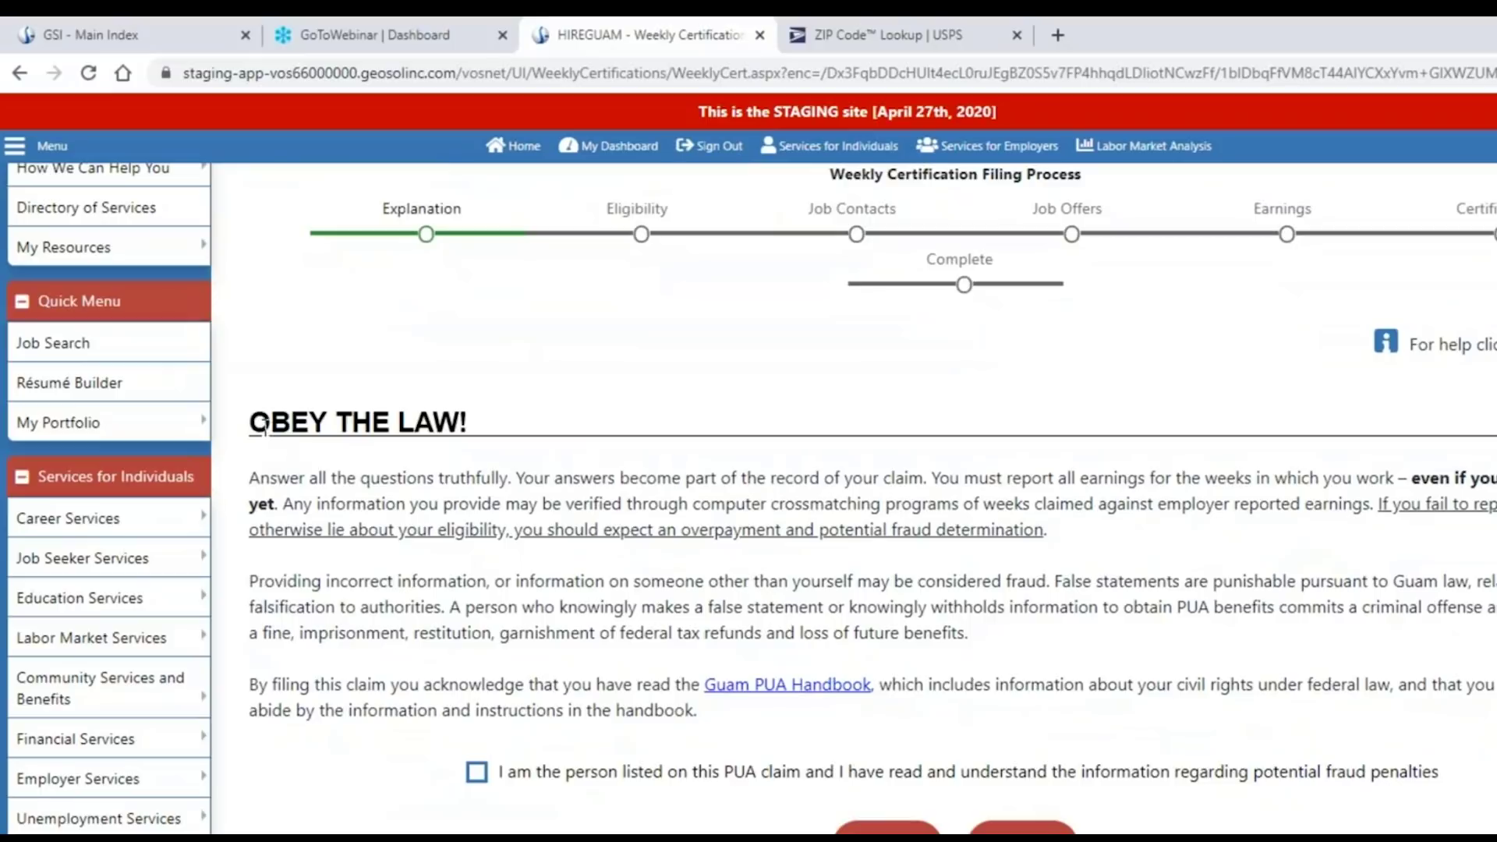
Tick 'I am the person listed on this PUA claim' to acknowledge fraud penalties, then continue.
drag(251, 421, 468, 425)
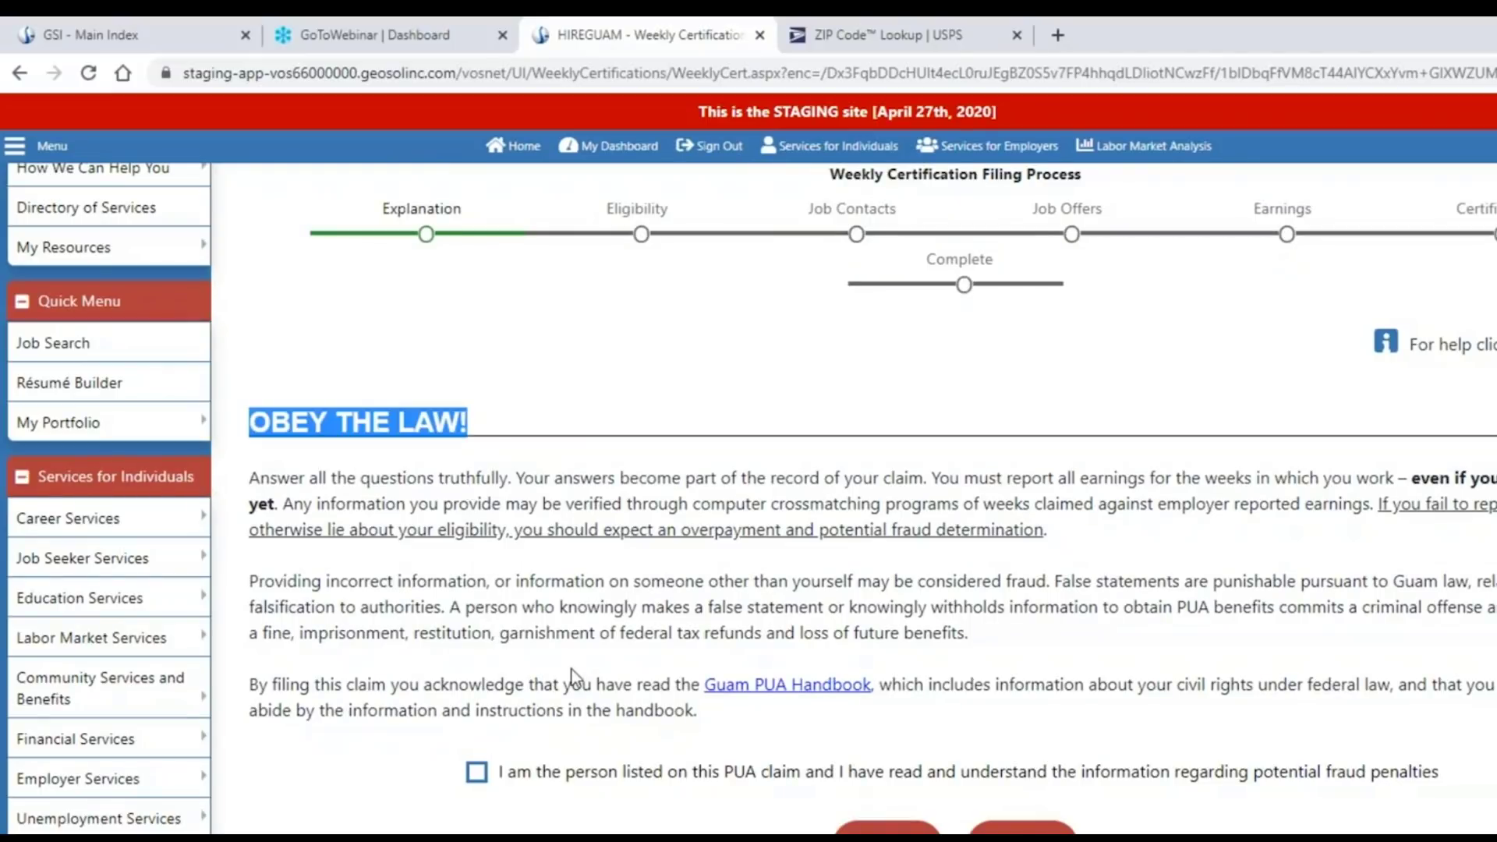
click(476, 774)
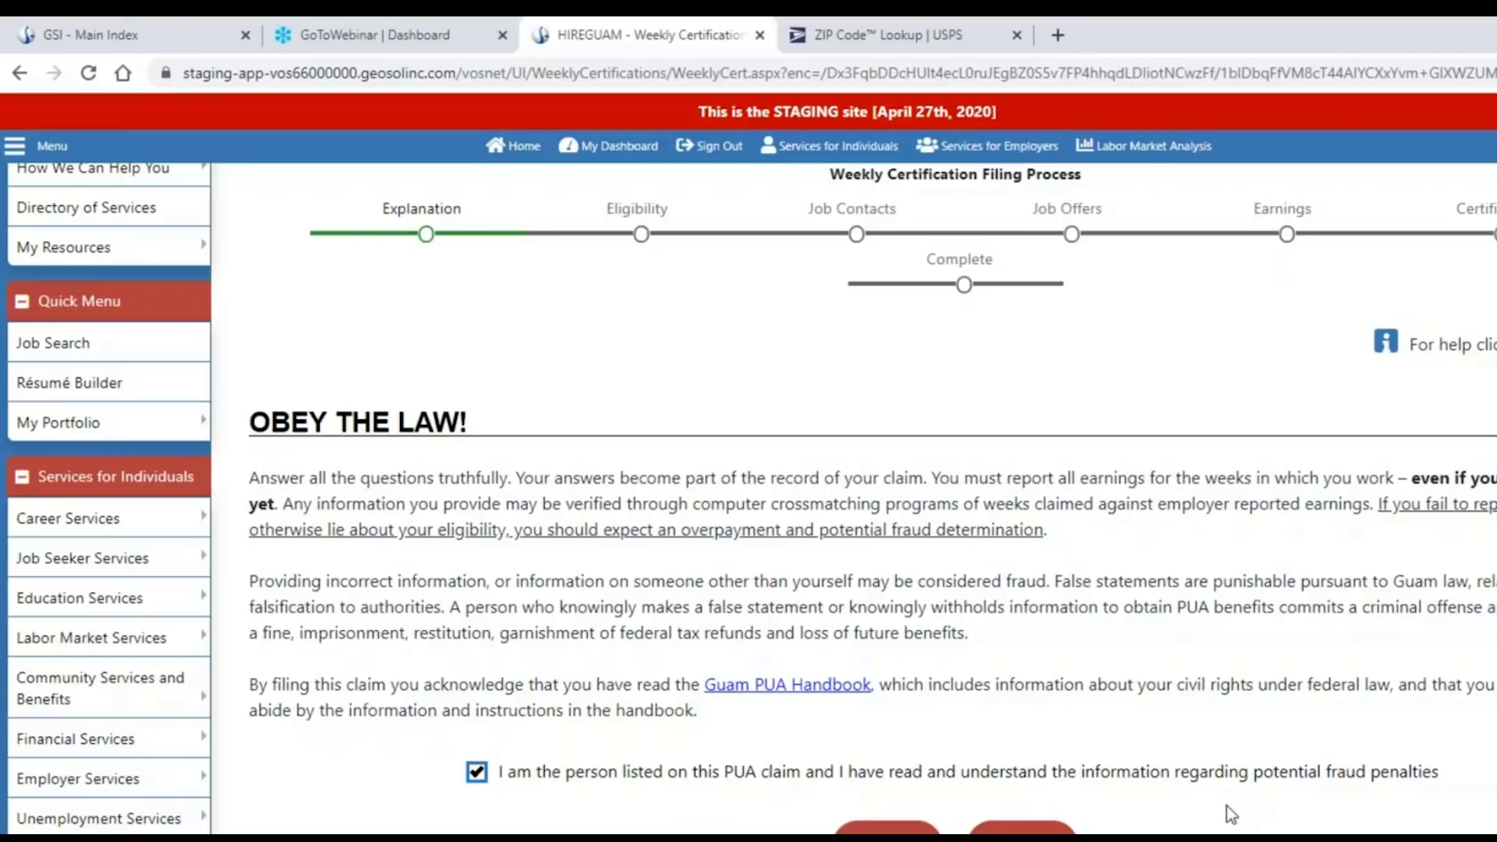
scroll(1227, 806, down, 2)
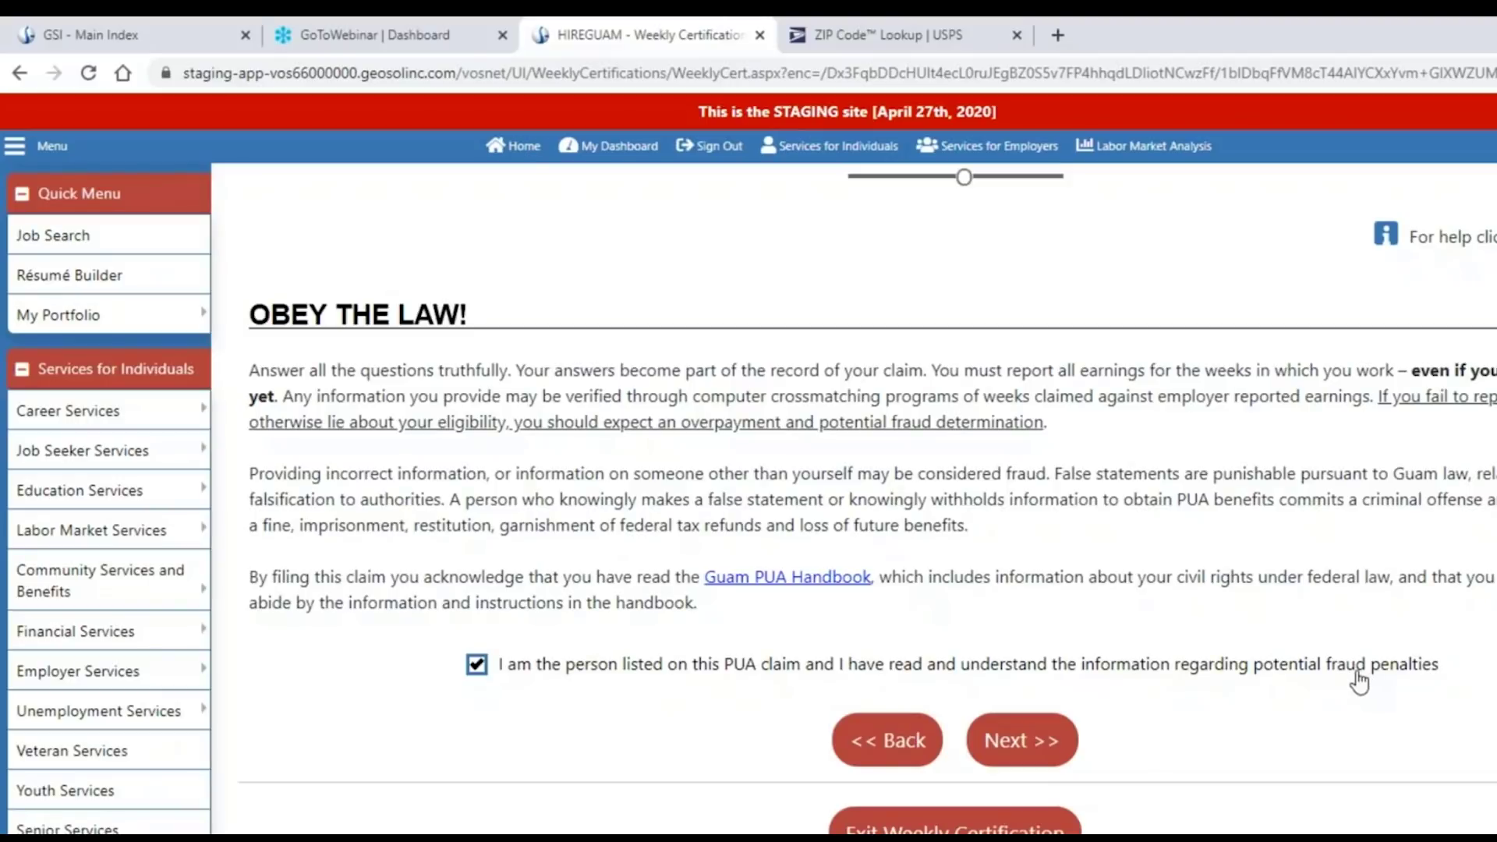
click(1026, 750)
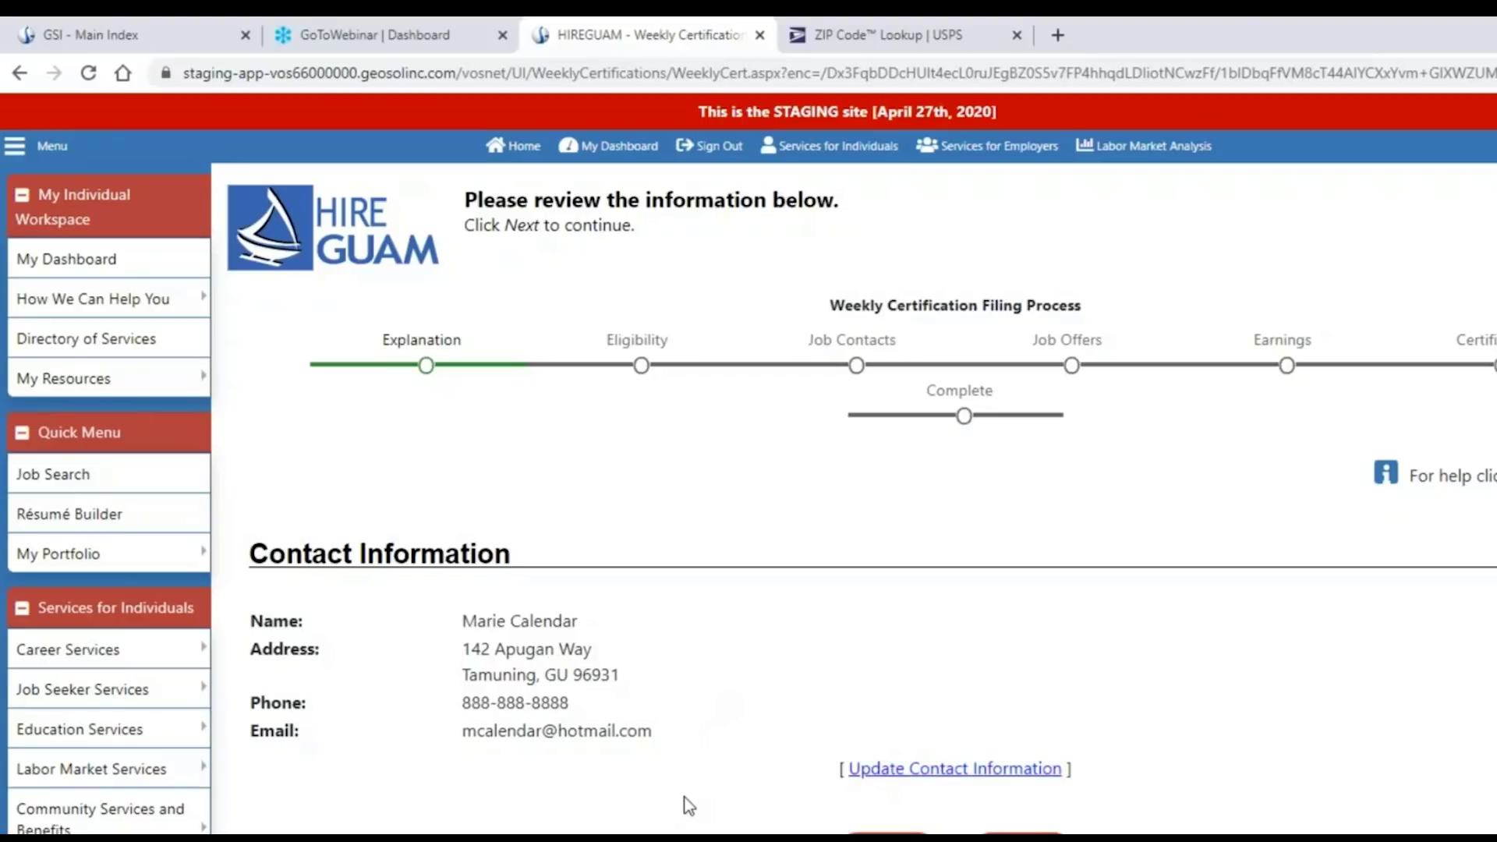
Accept the listed contact information and continue to the Major Disaster Information question.
scroll(665, 800, down, 1)
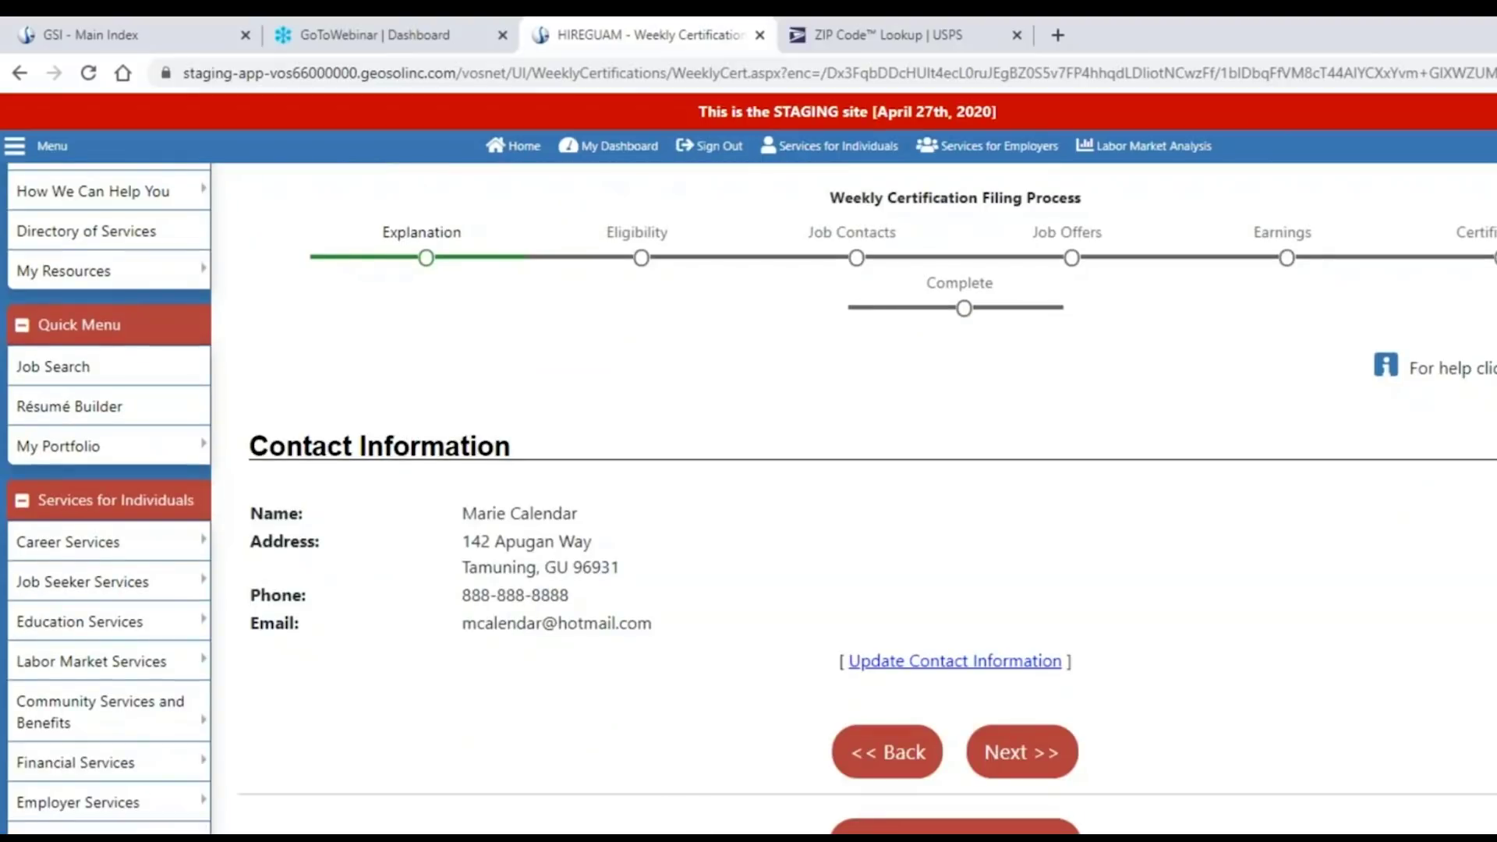
click(1038, 764)
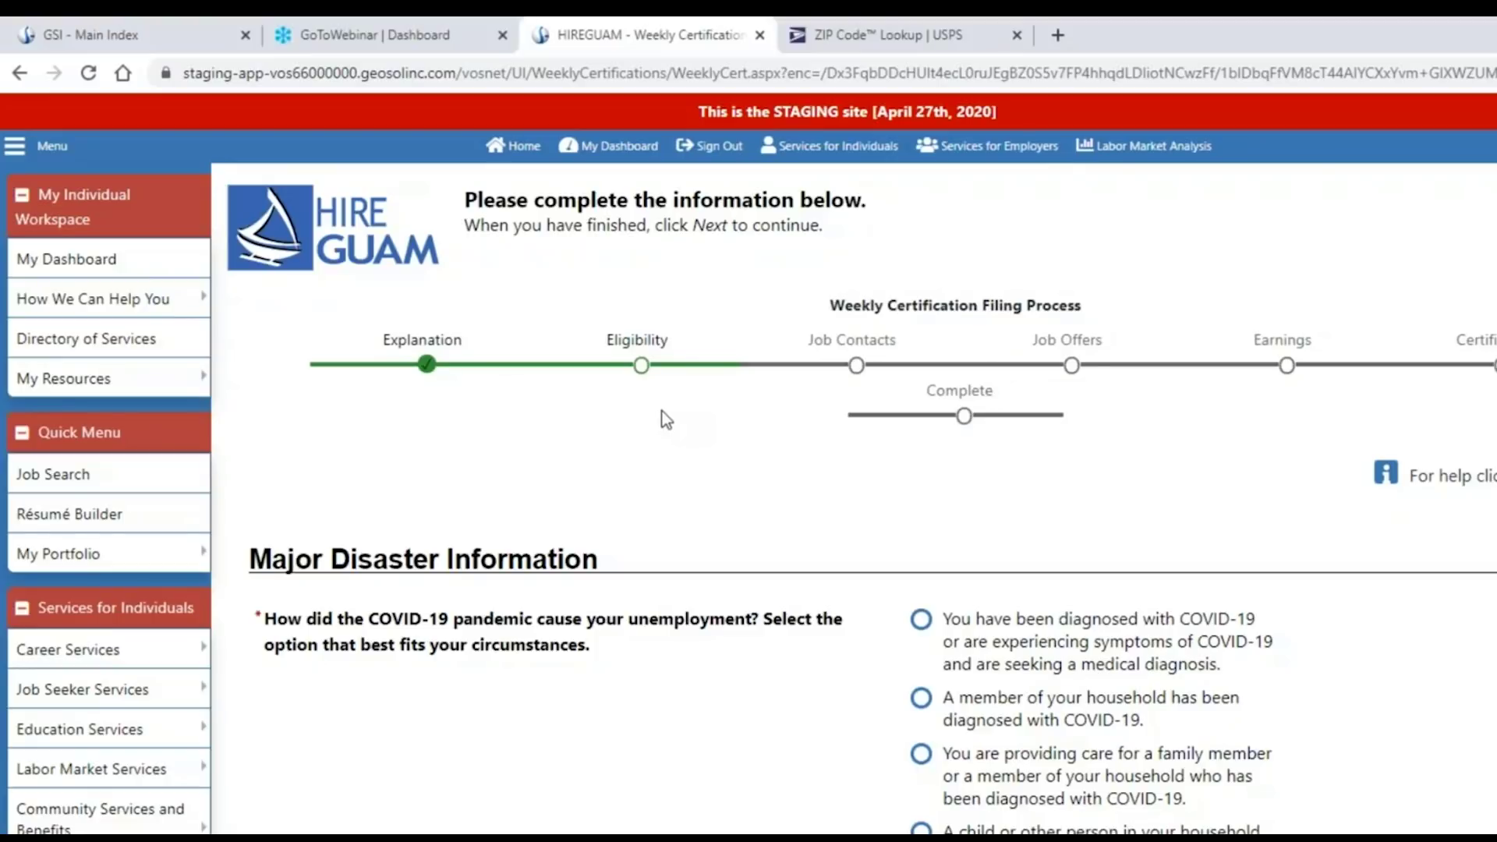
Choose 'You stopped working… required quarantine' as the COVID-19 unemployment reason.
scroll(686, 416, down, 1)
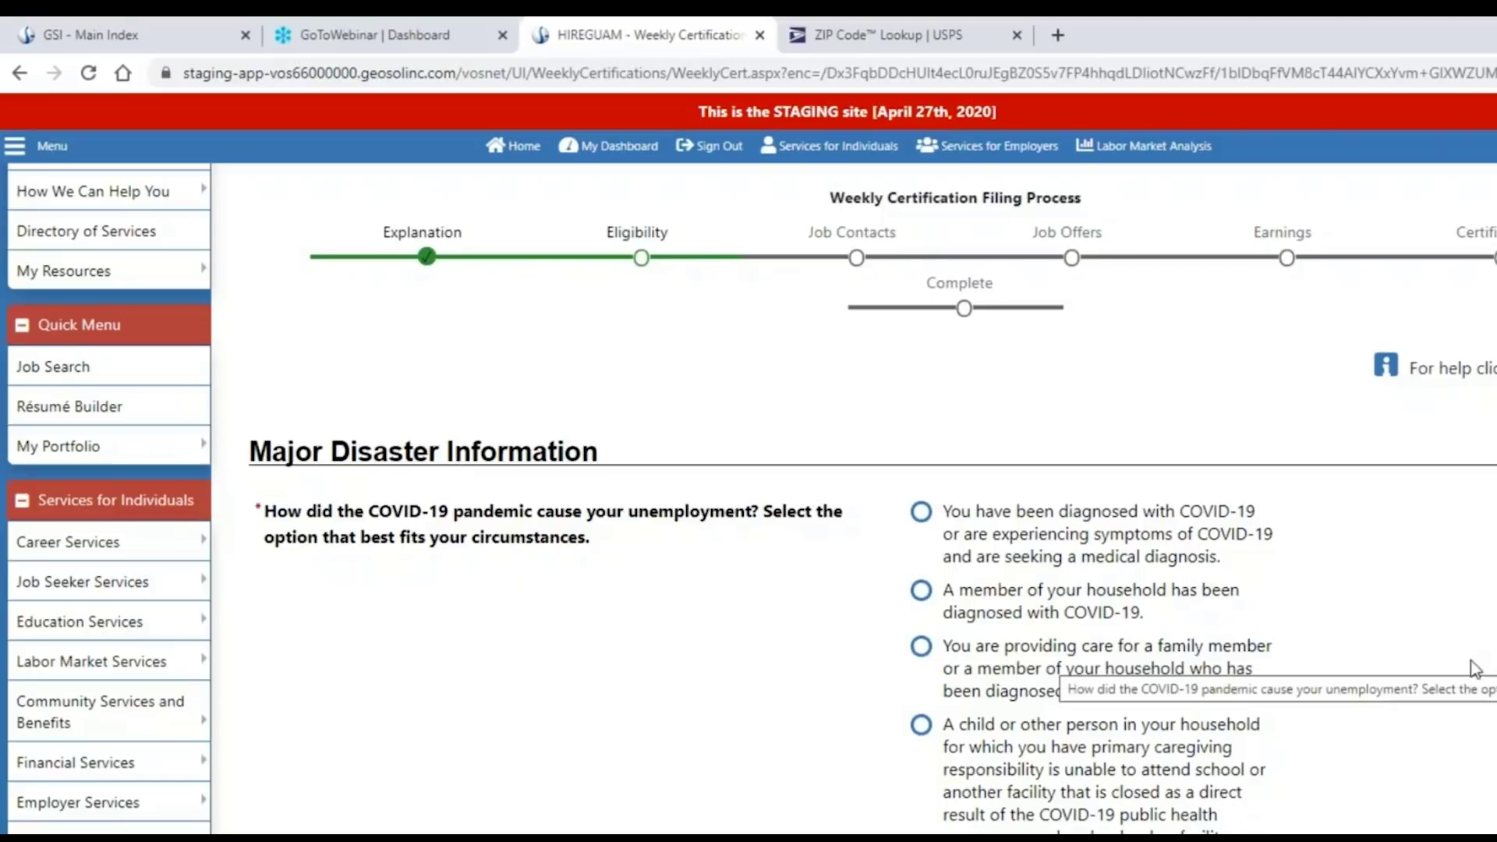
scroll(1457, 672, down, 2)
scroll(1455, 666, down, 1)
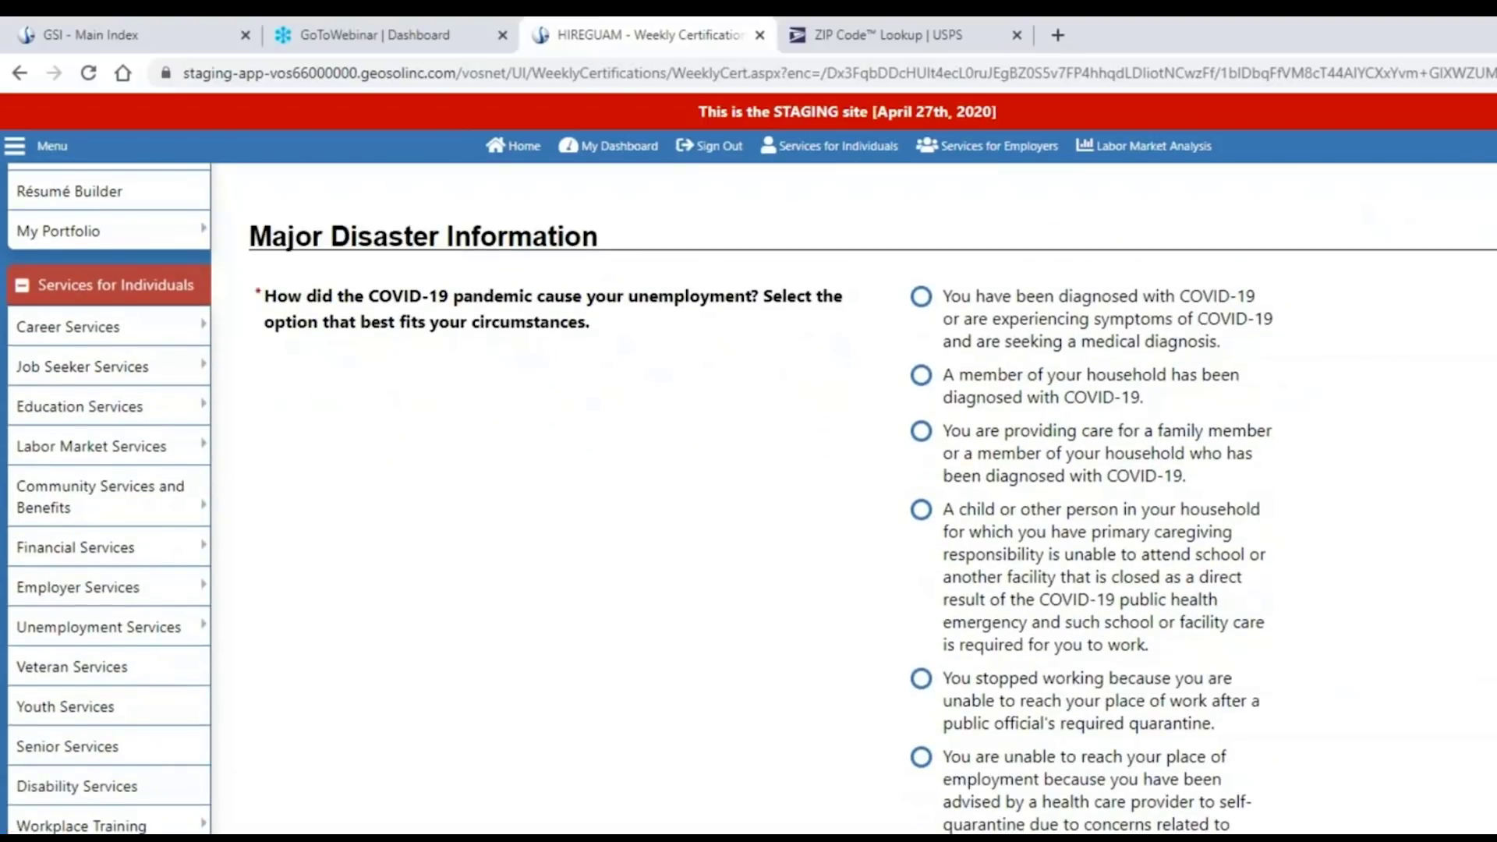
scroll(751, 496, down, 1)
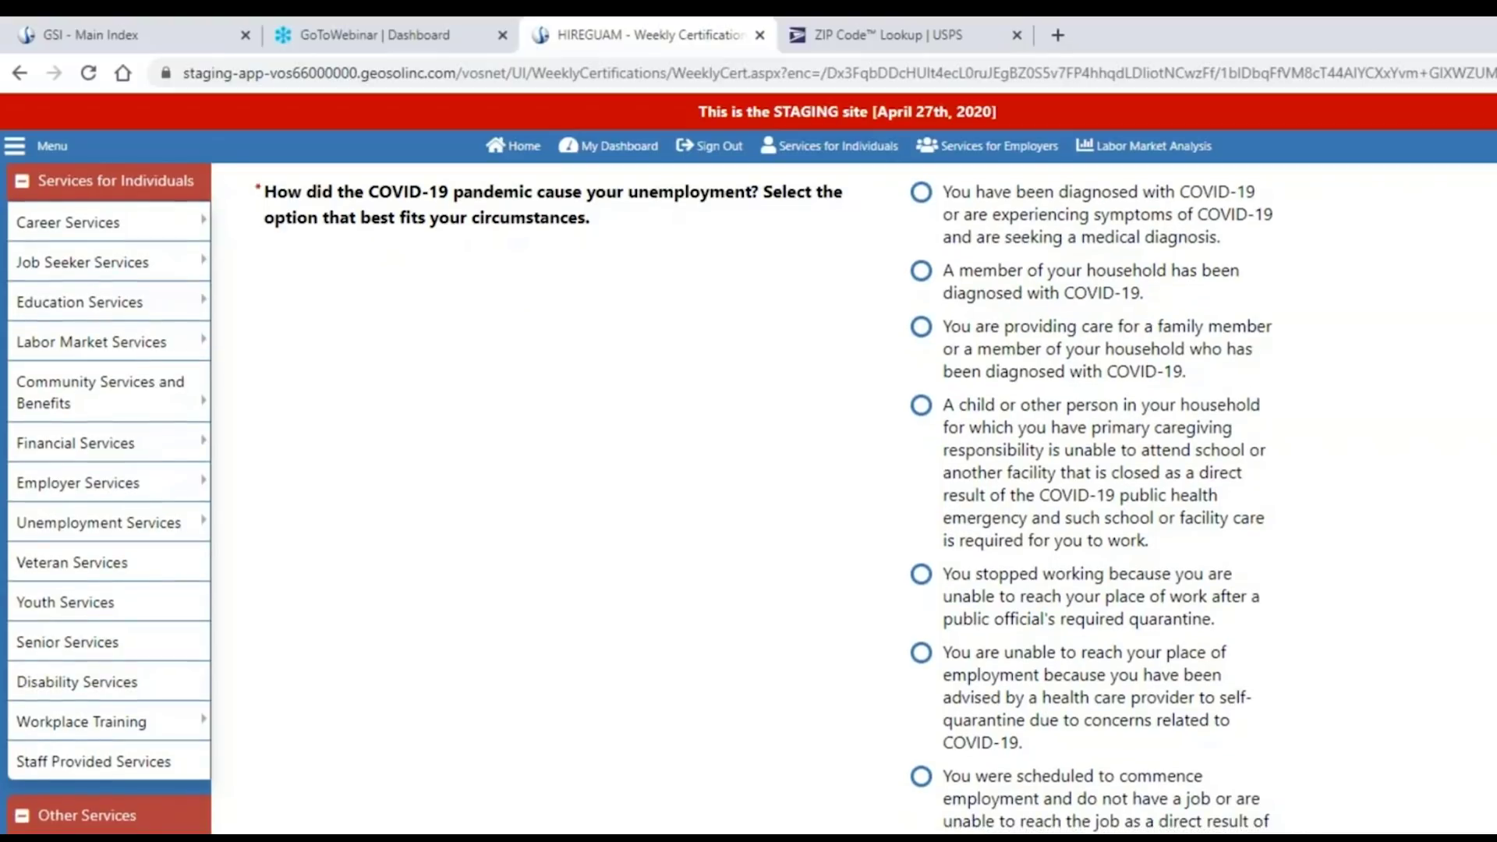
scroll(751, 499, down, 1)
scroll(752, 499, down, 2)
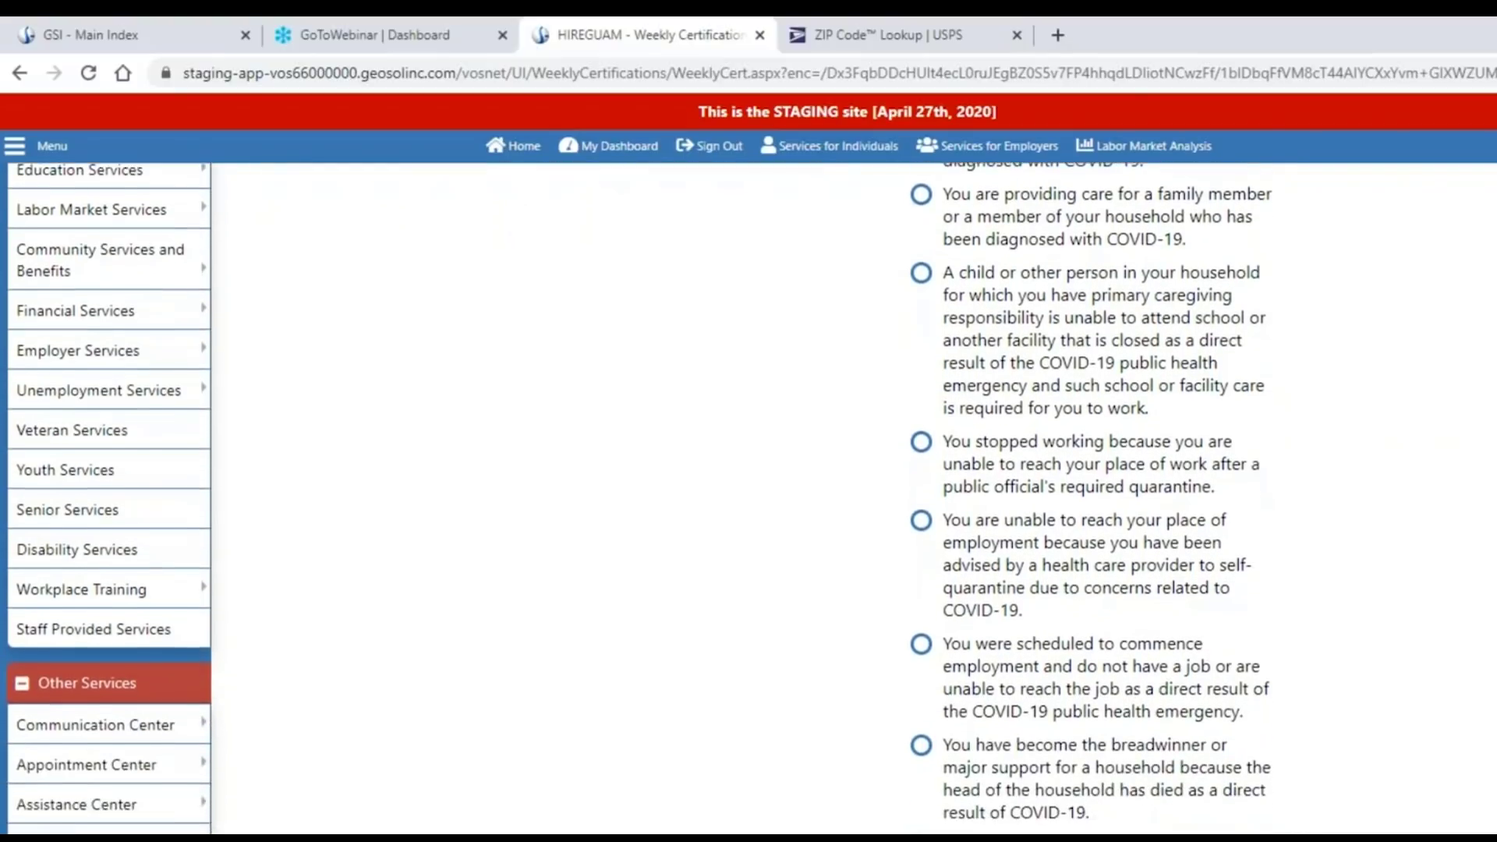
scroll(752, 498, down, 1)
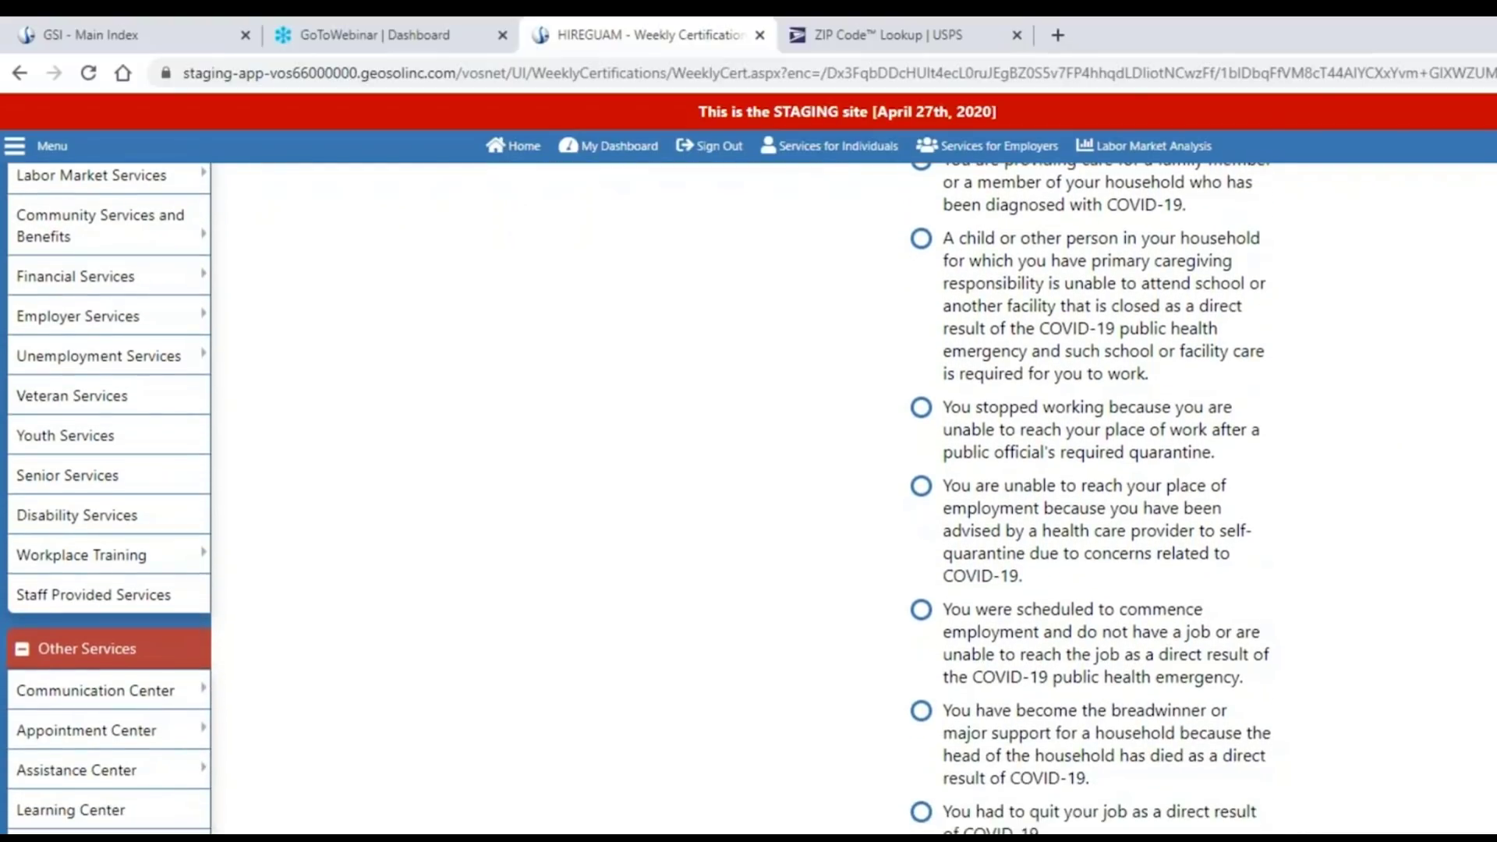
scroll(752, 499, down, 4)
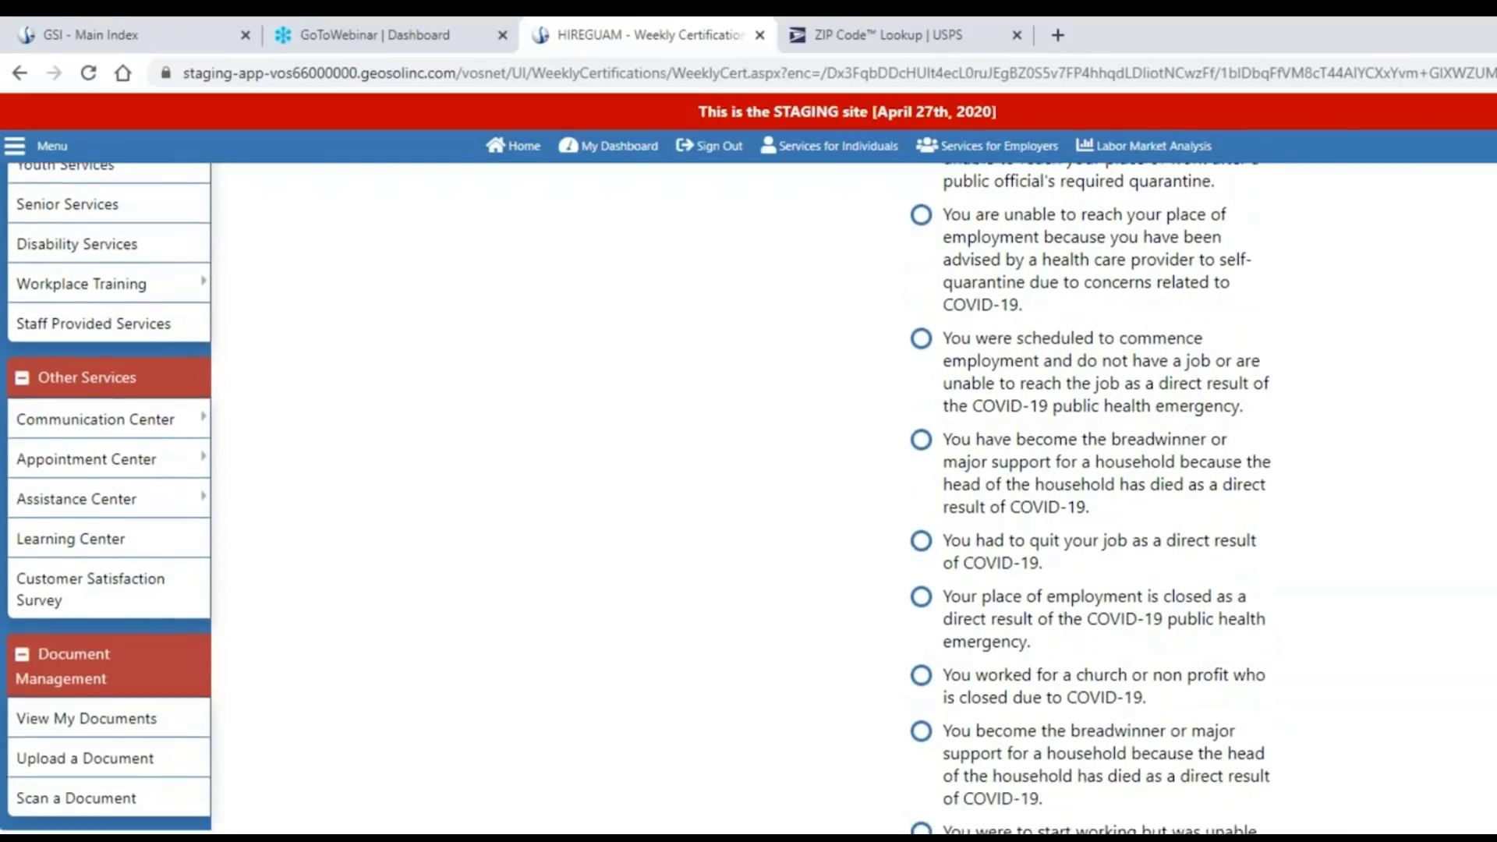
scroll(752, 499, down, 2)
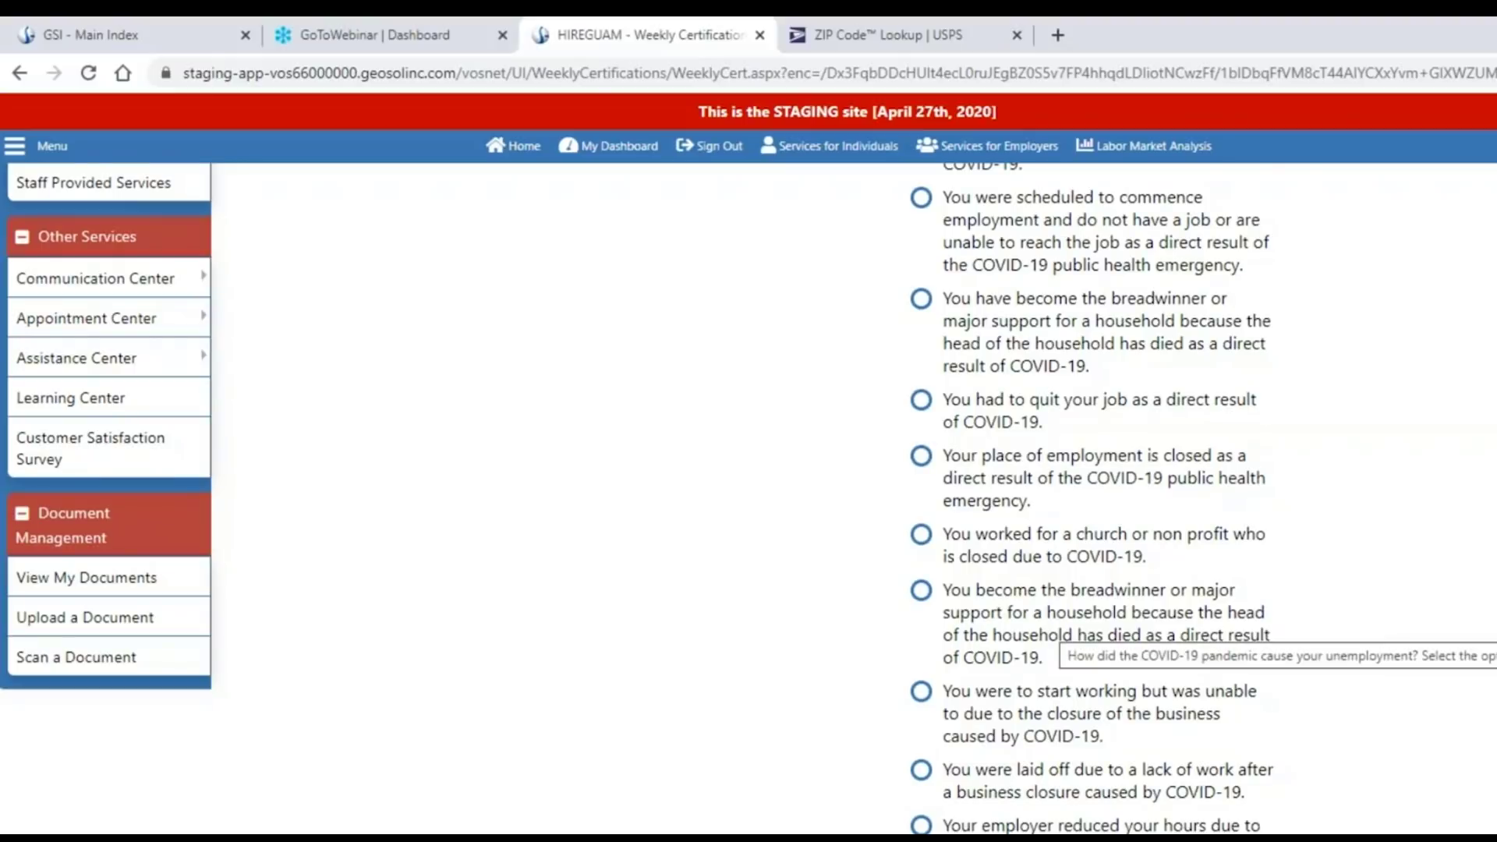
scroll(1053, 623, up, 5)
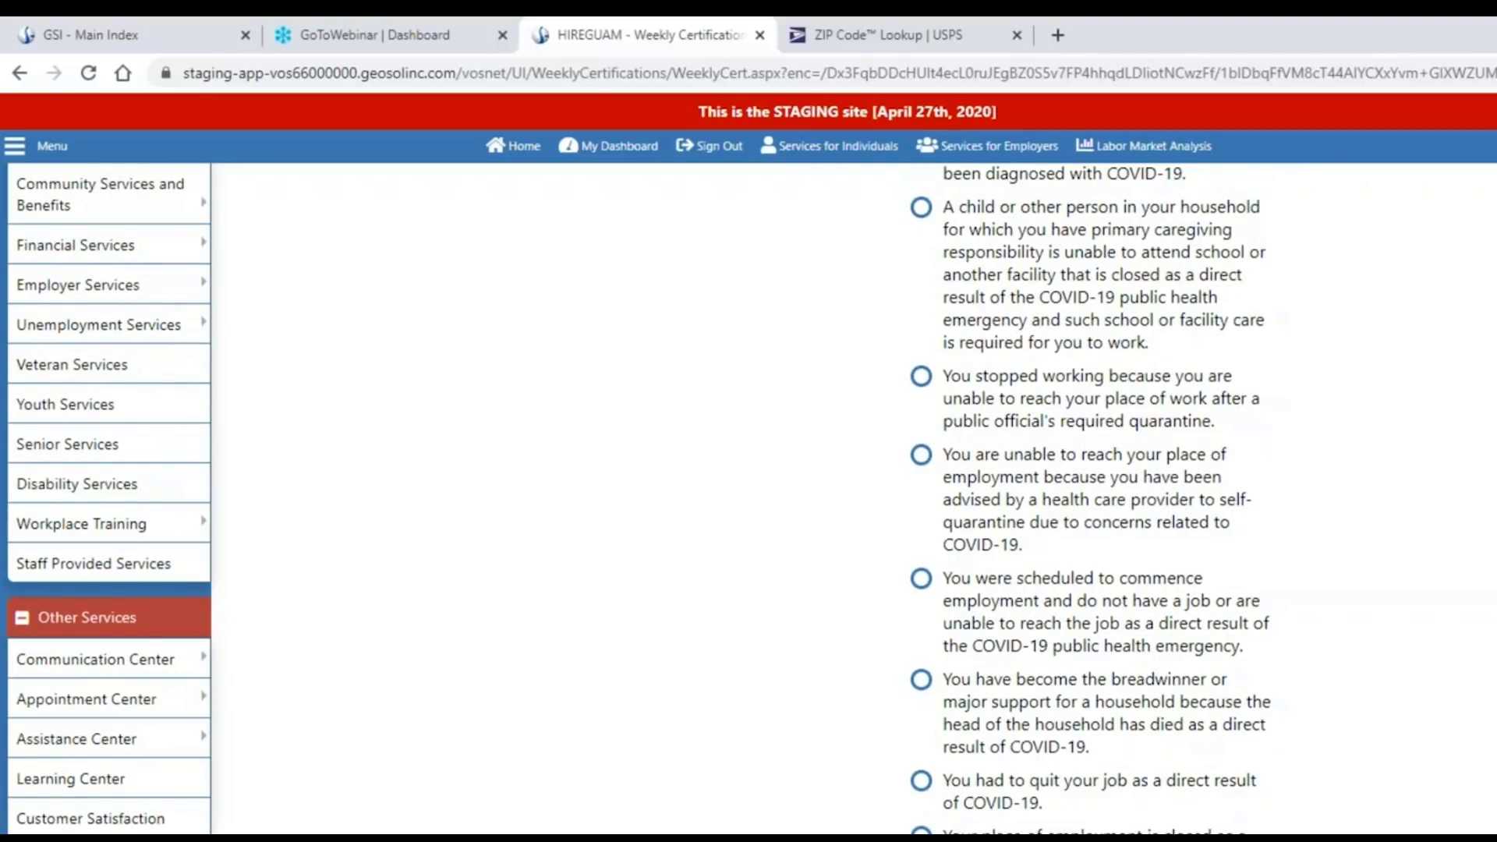
scroll(1479, 778, up, 2)
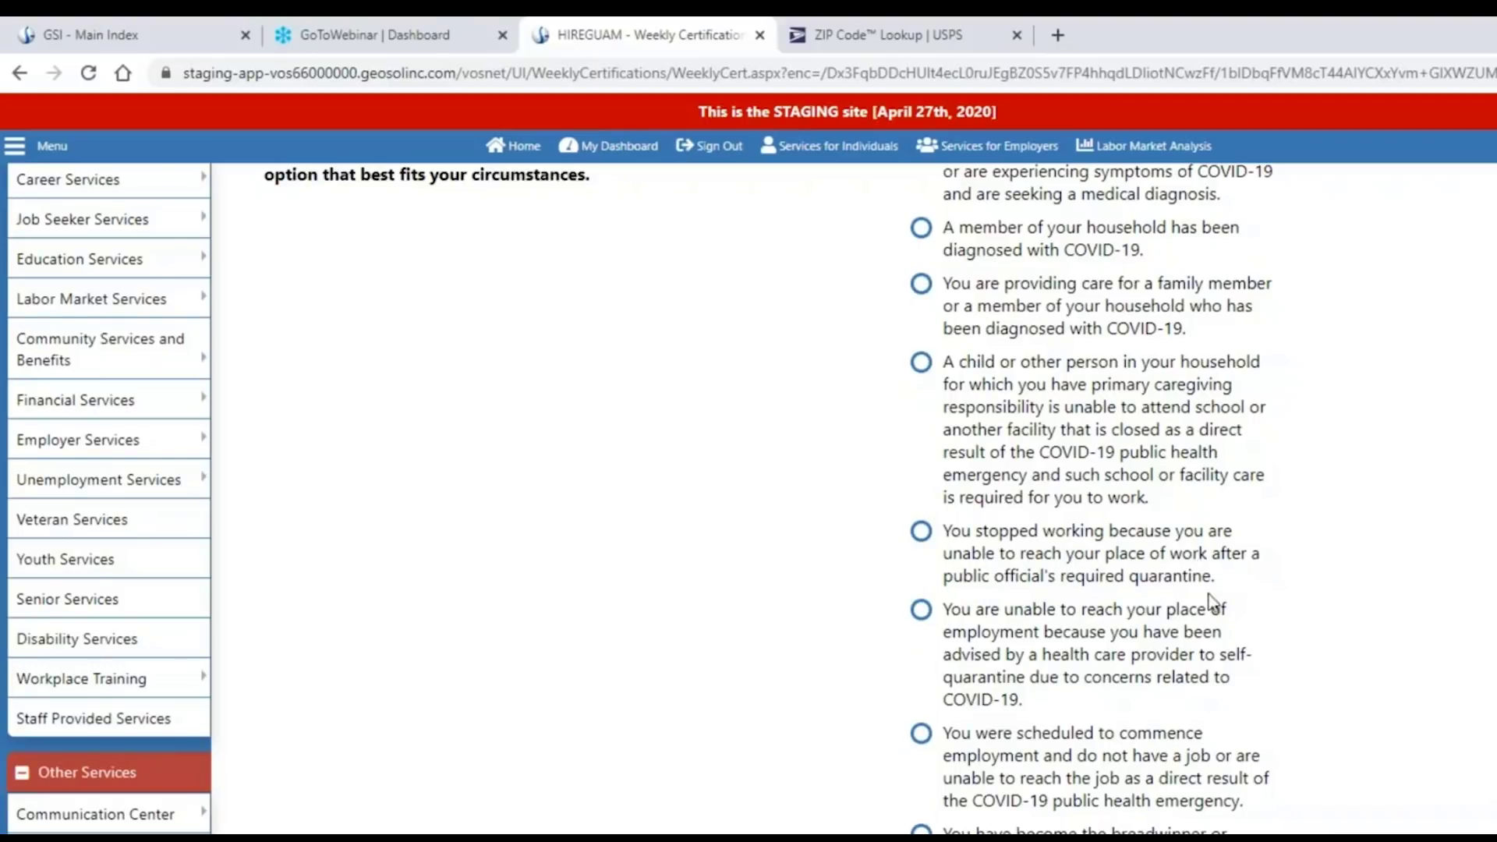
click(920, 531)
Answer the perjury acknowledgement with 'Yes, I understand.'.
scroll(1396, 607, down, 1)
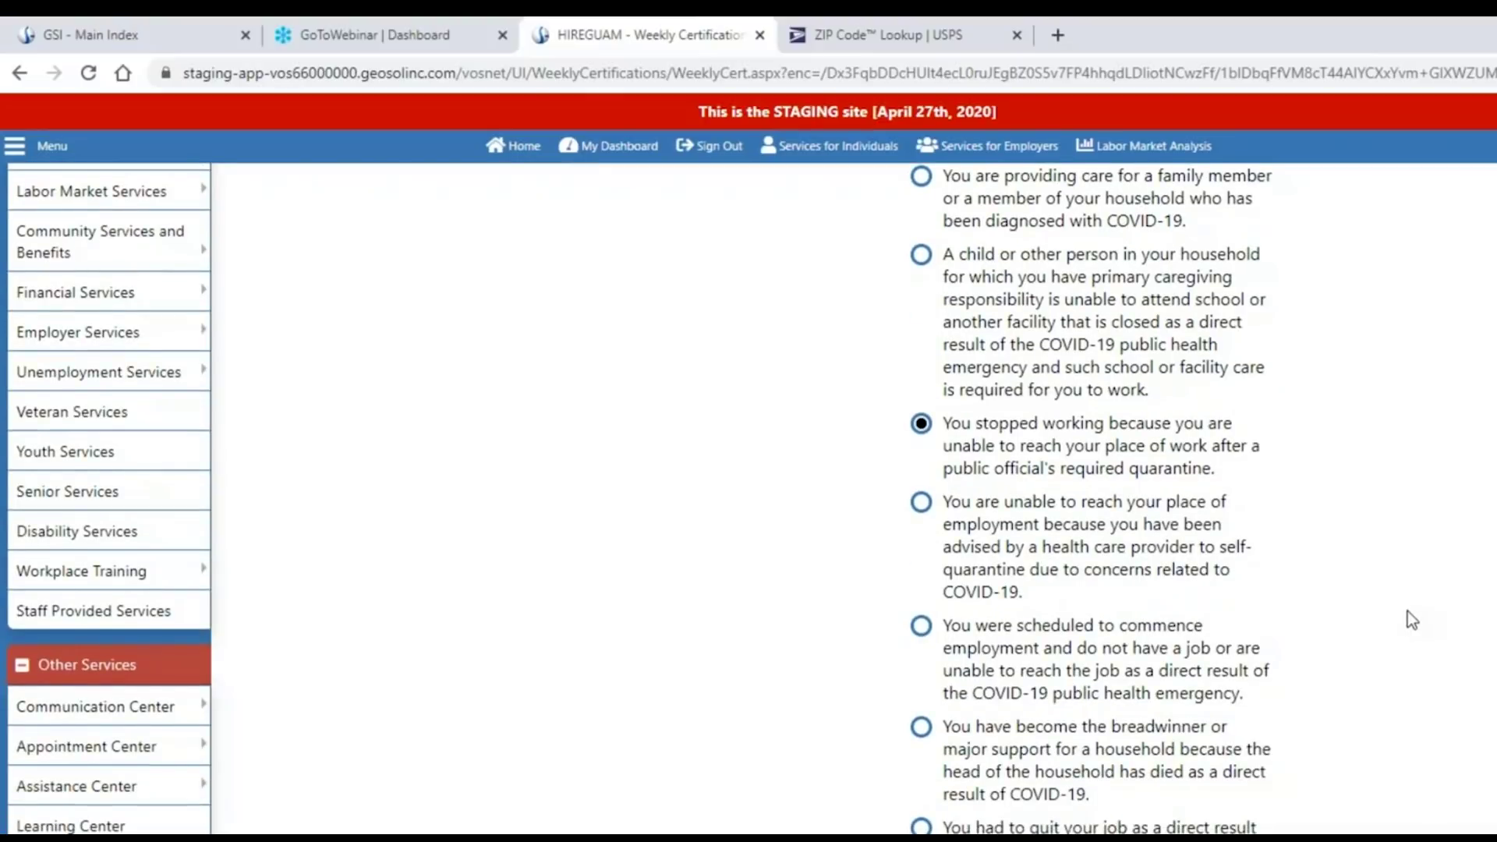
scroll(1406, 611, down, 3)
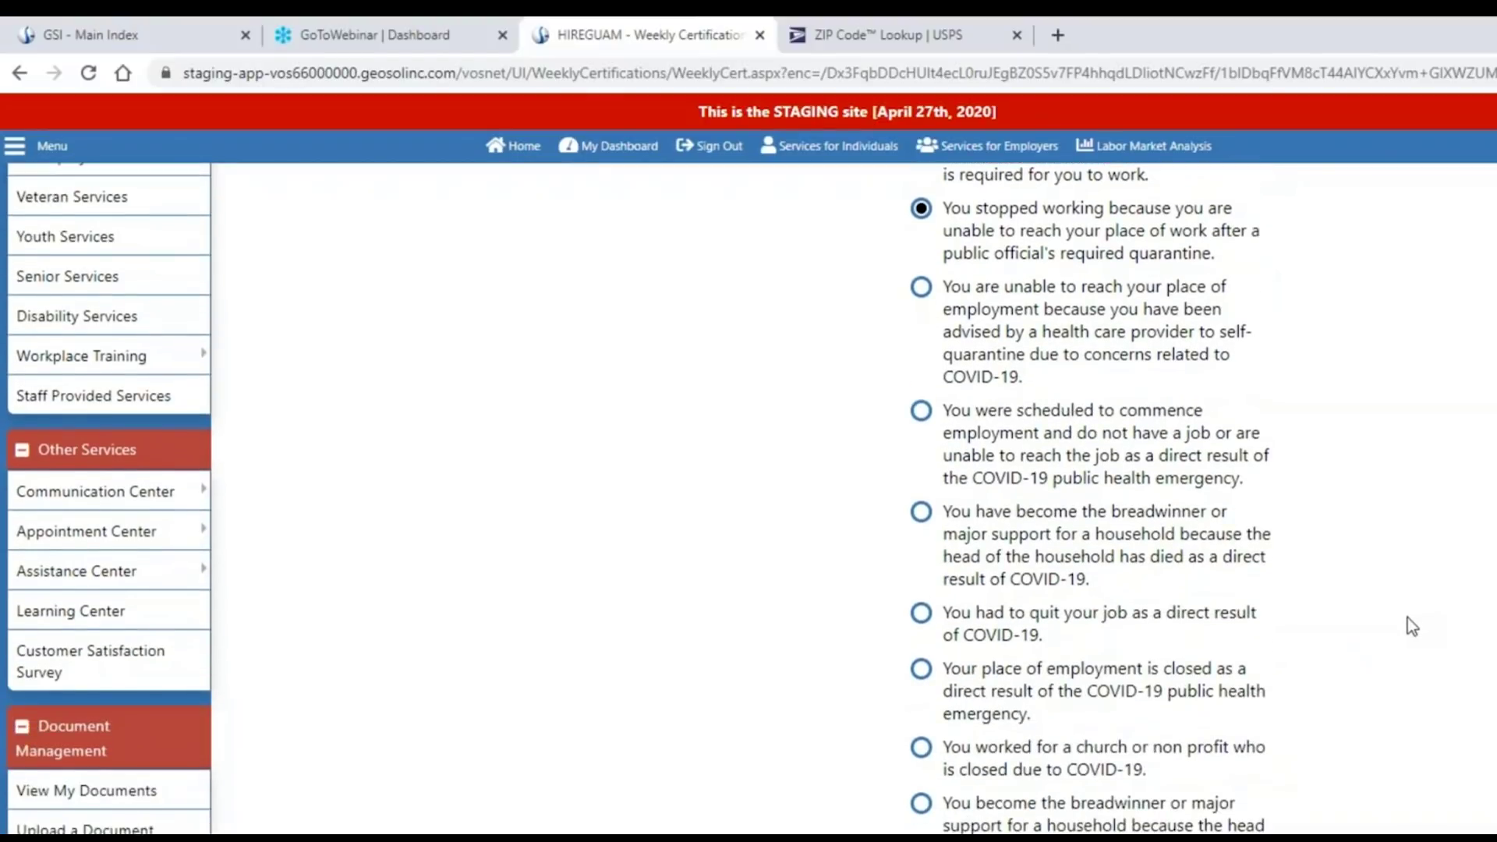
scroll(1406, 623, down, 5)
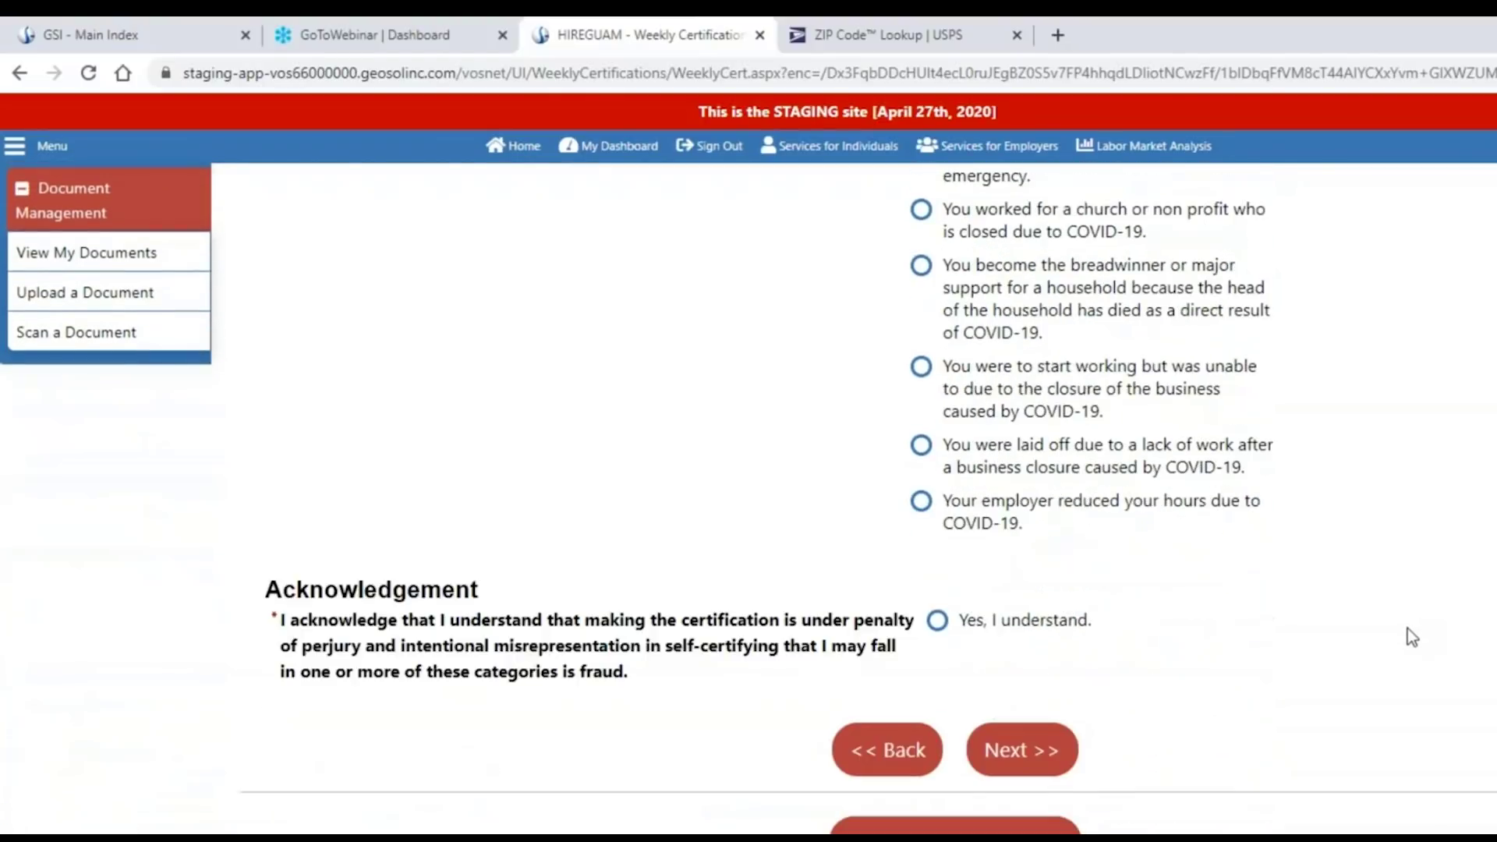
scroll(1412, 637, down, 1)
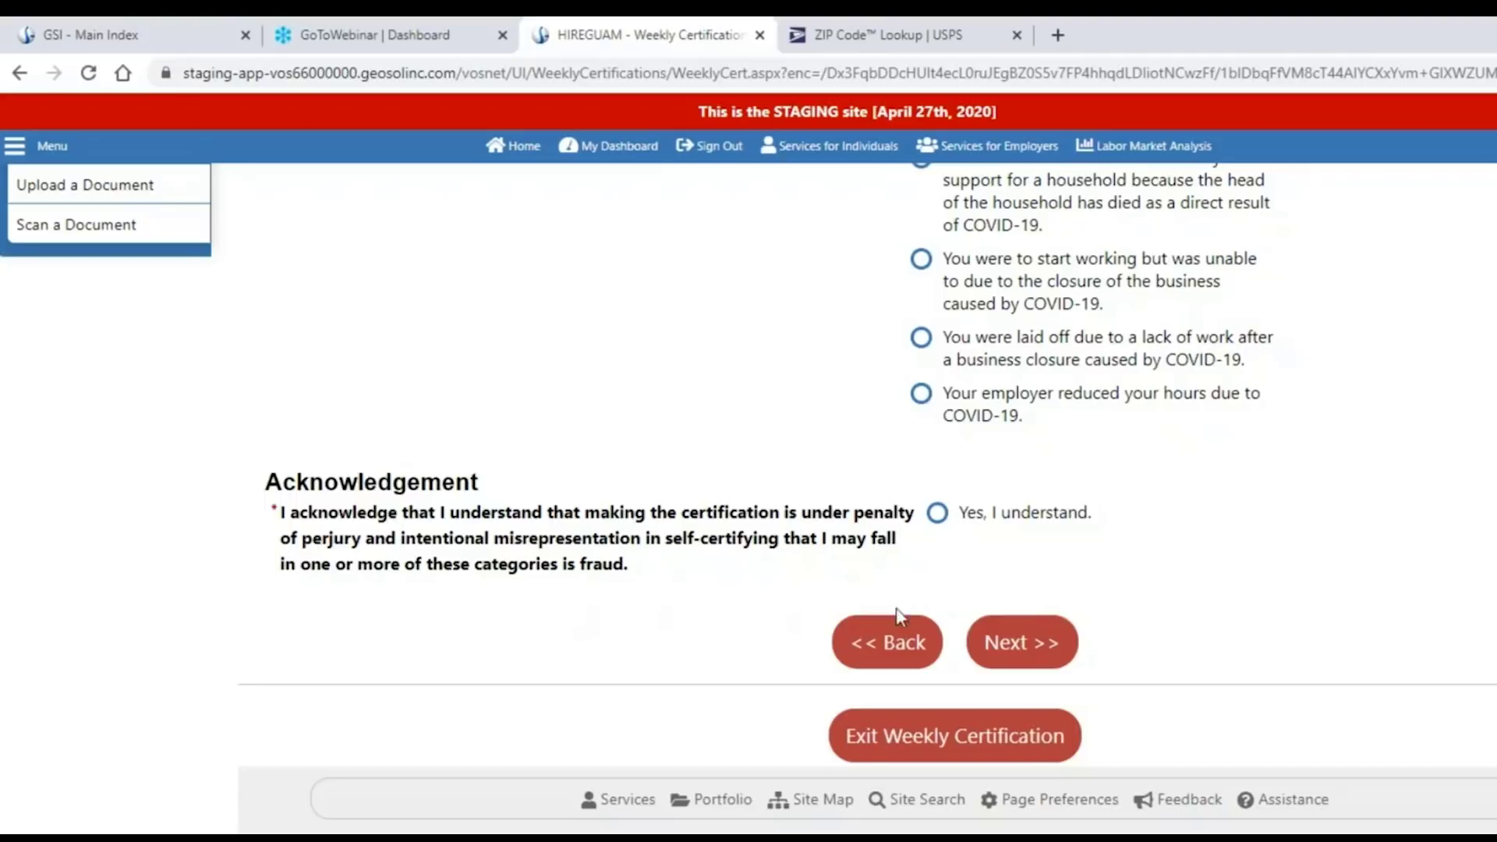
click(937, 513)
Submit the COVID-19 reason and answer Yes to being available for work April 12–18, 2020.
click(1029, 651)
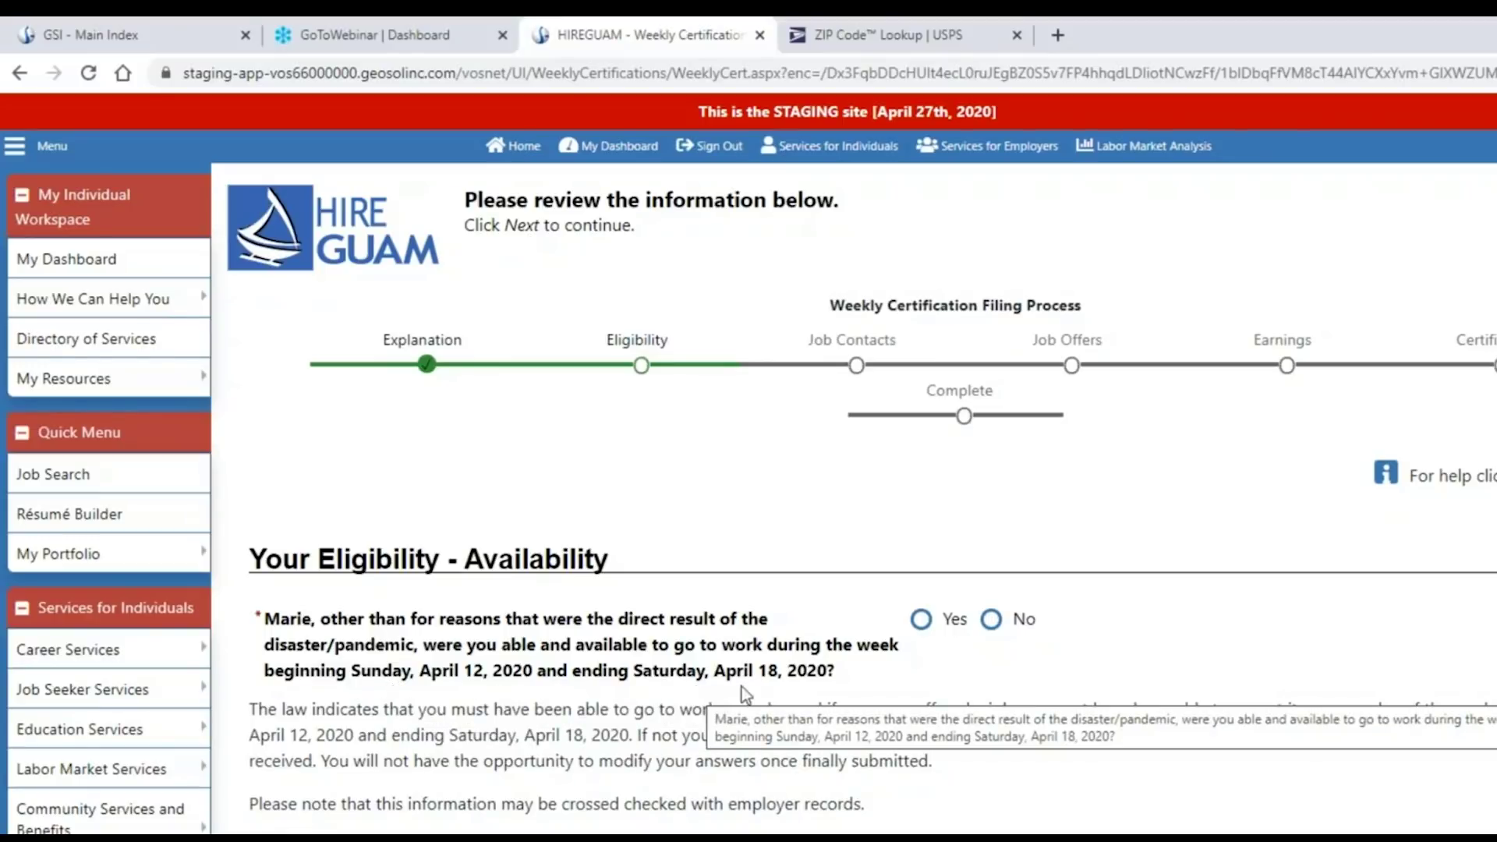
click(920, 619)
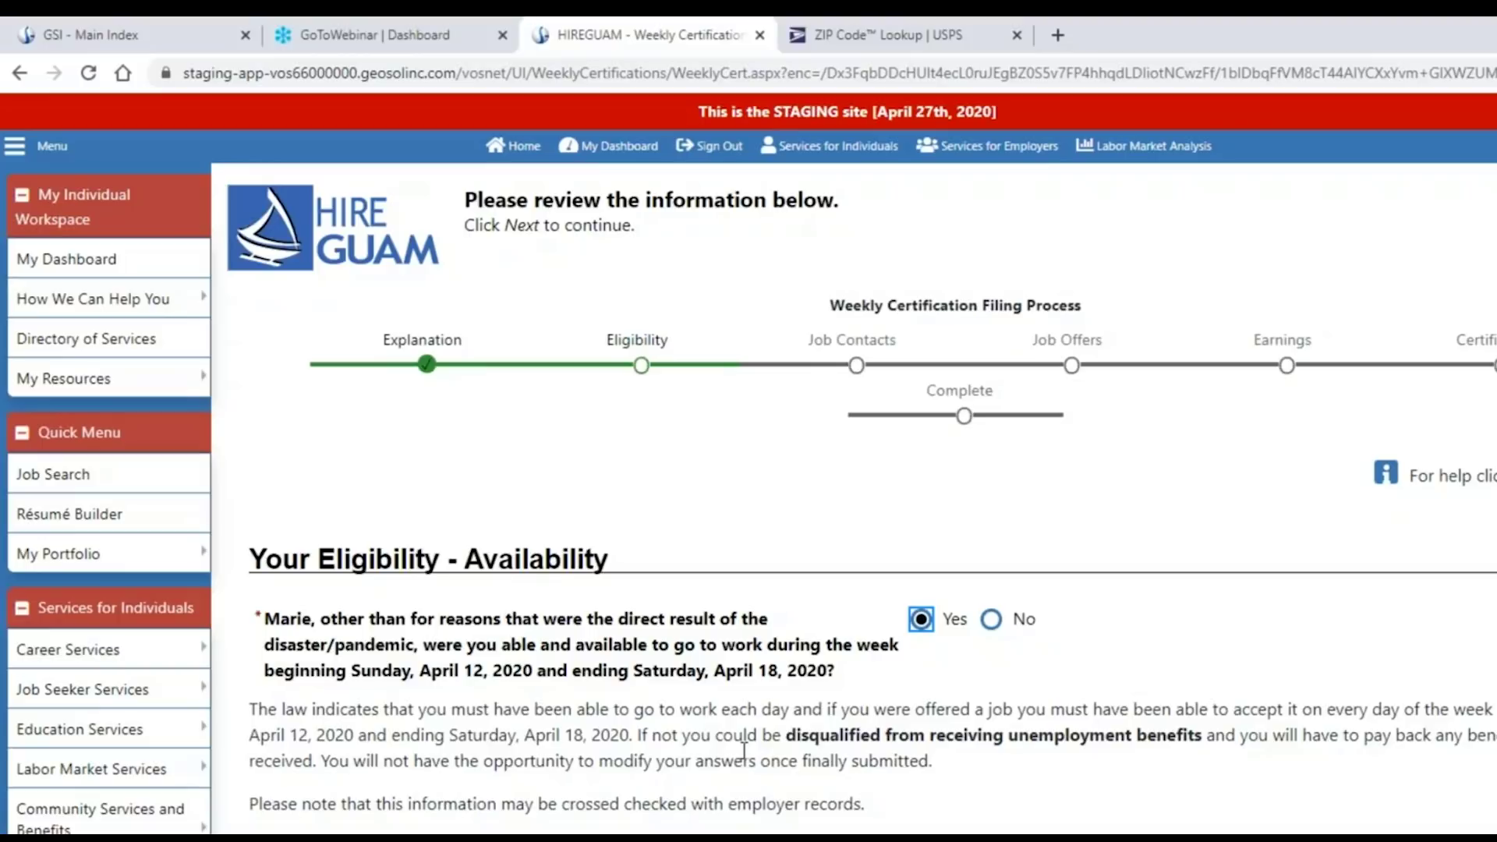
click(1211, 822)
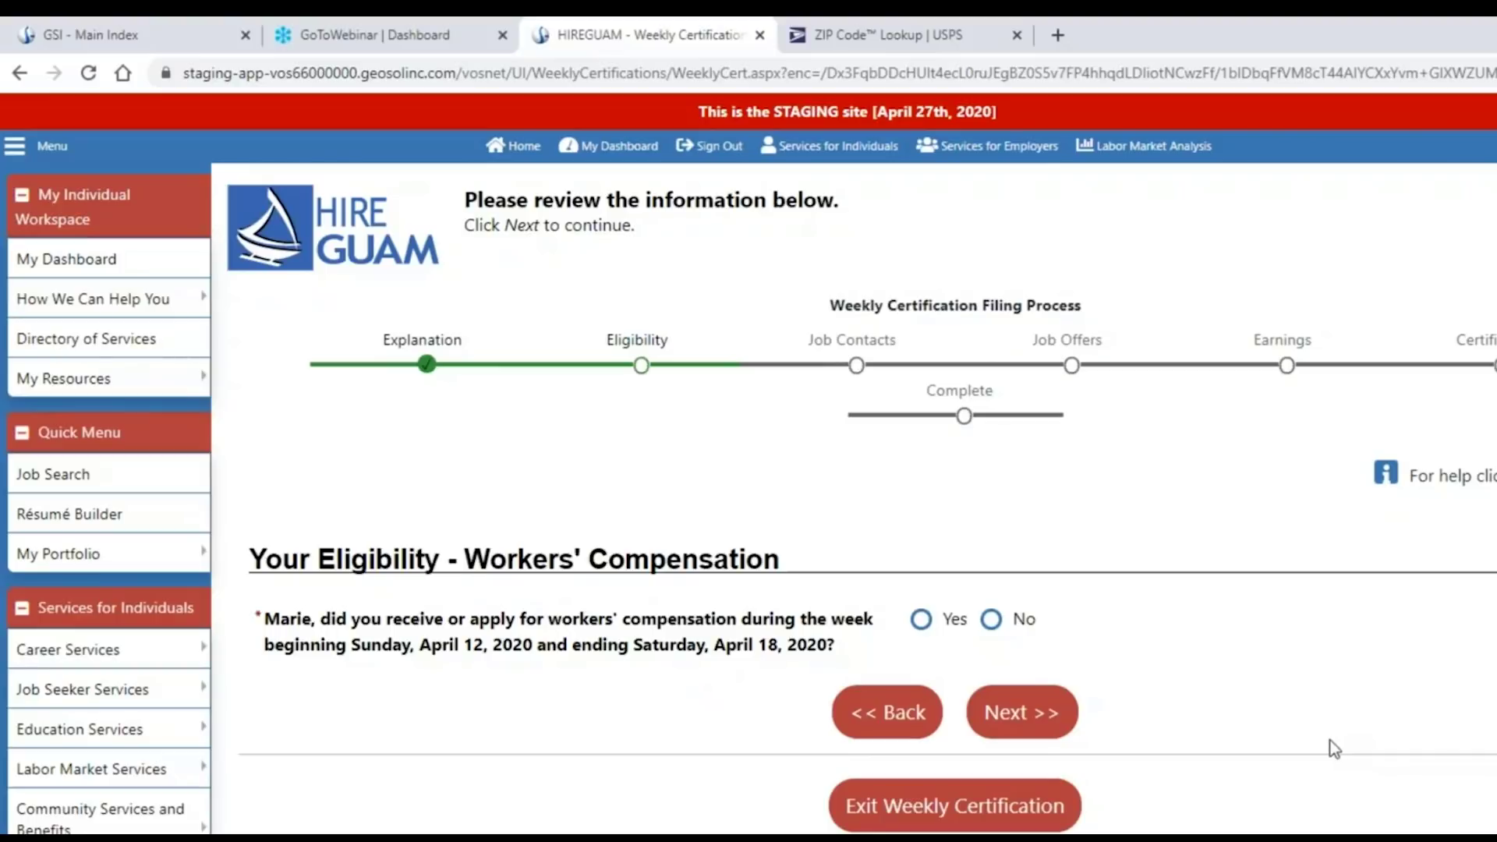
Answer No to workers' compensation, private income protection and supplemental unemployment benefit.
click(990, 620)
click(1021, 713)
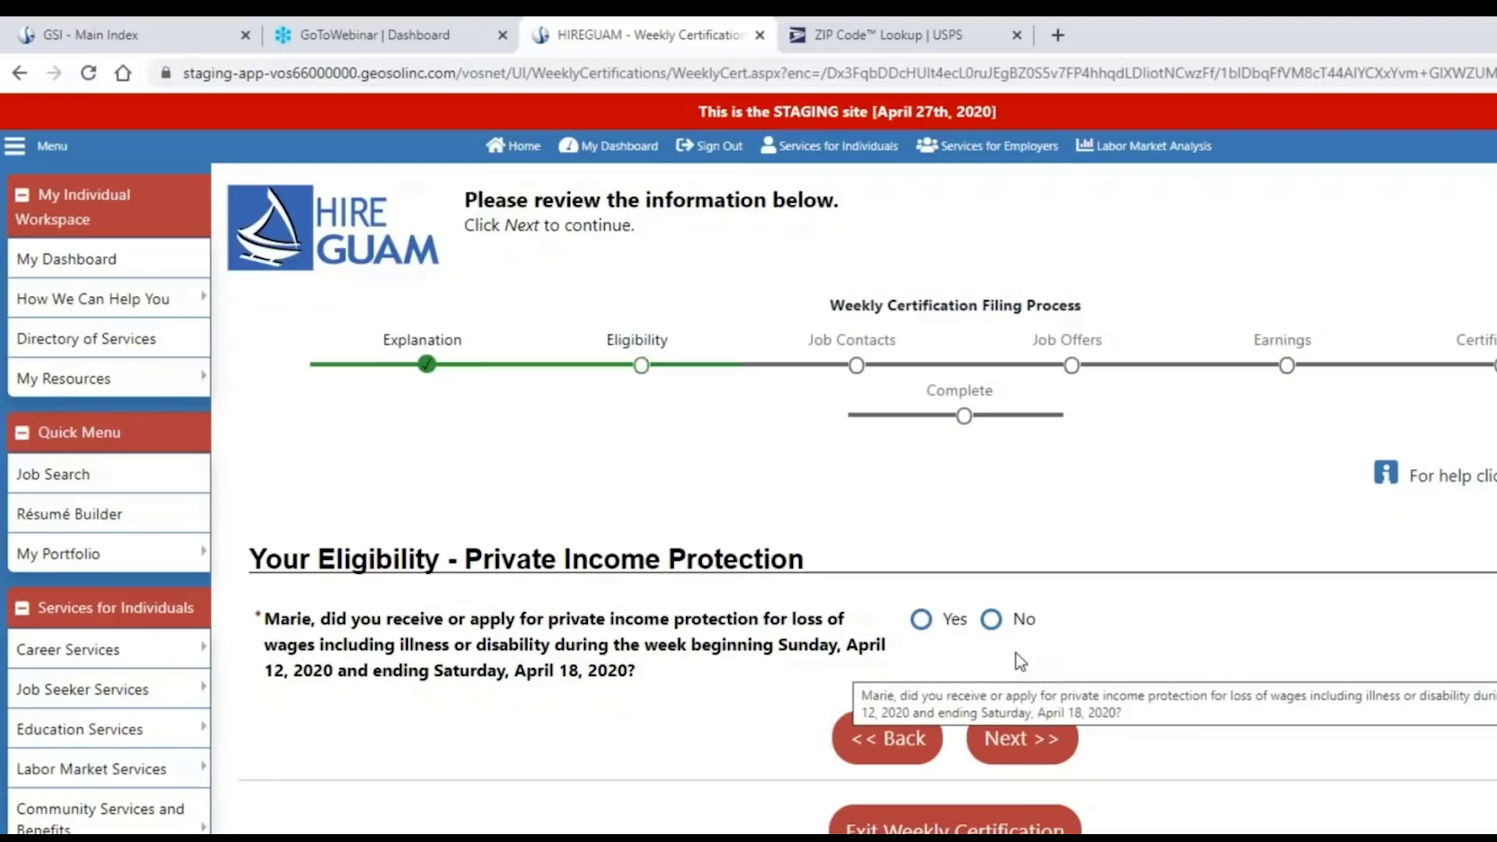
click(990, 619)
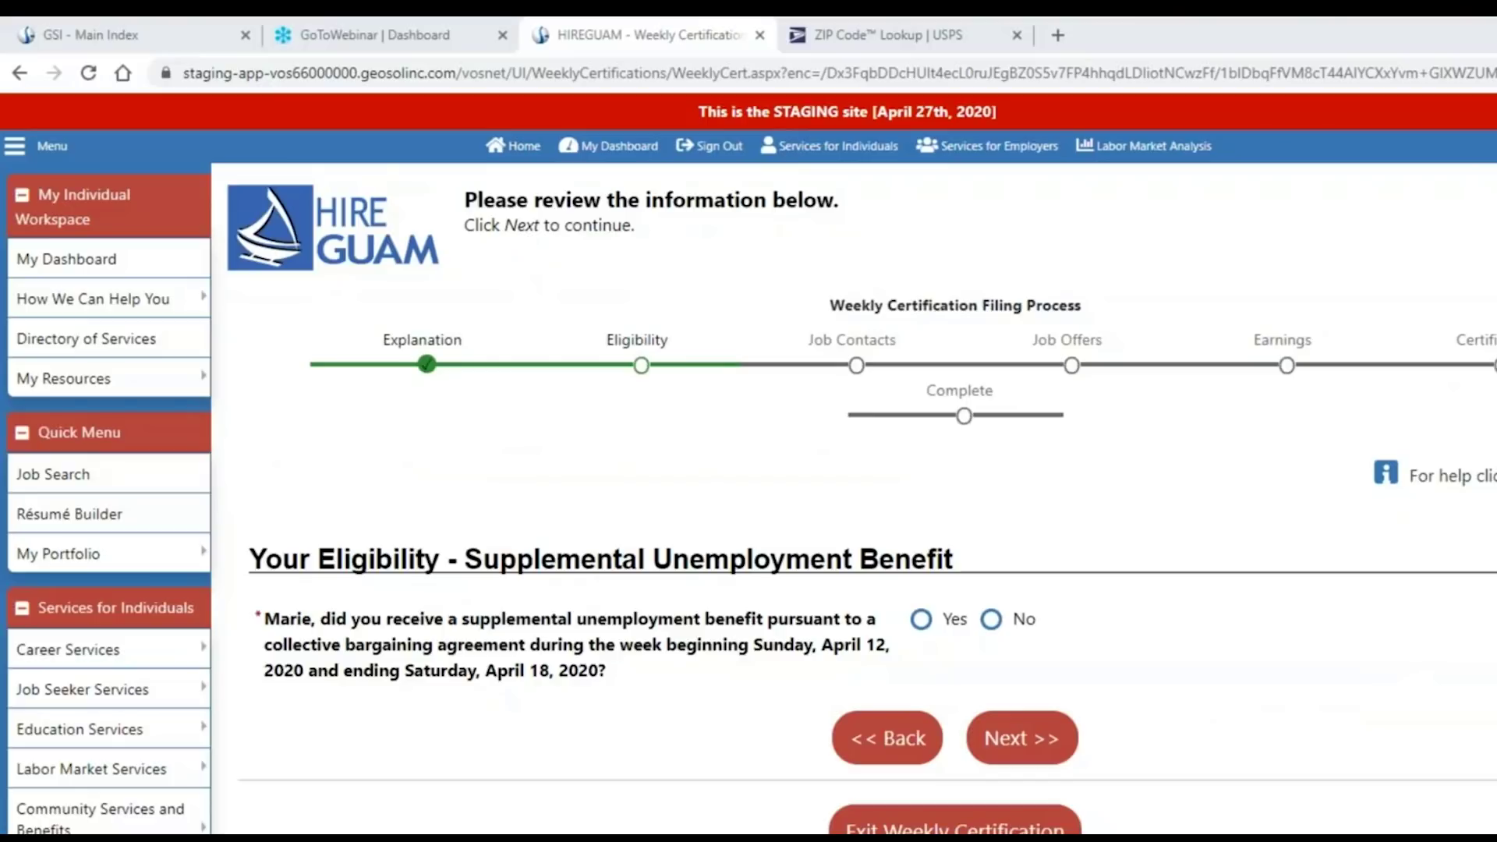
click(1024, 620)
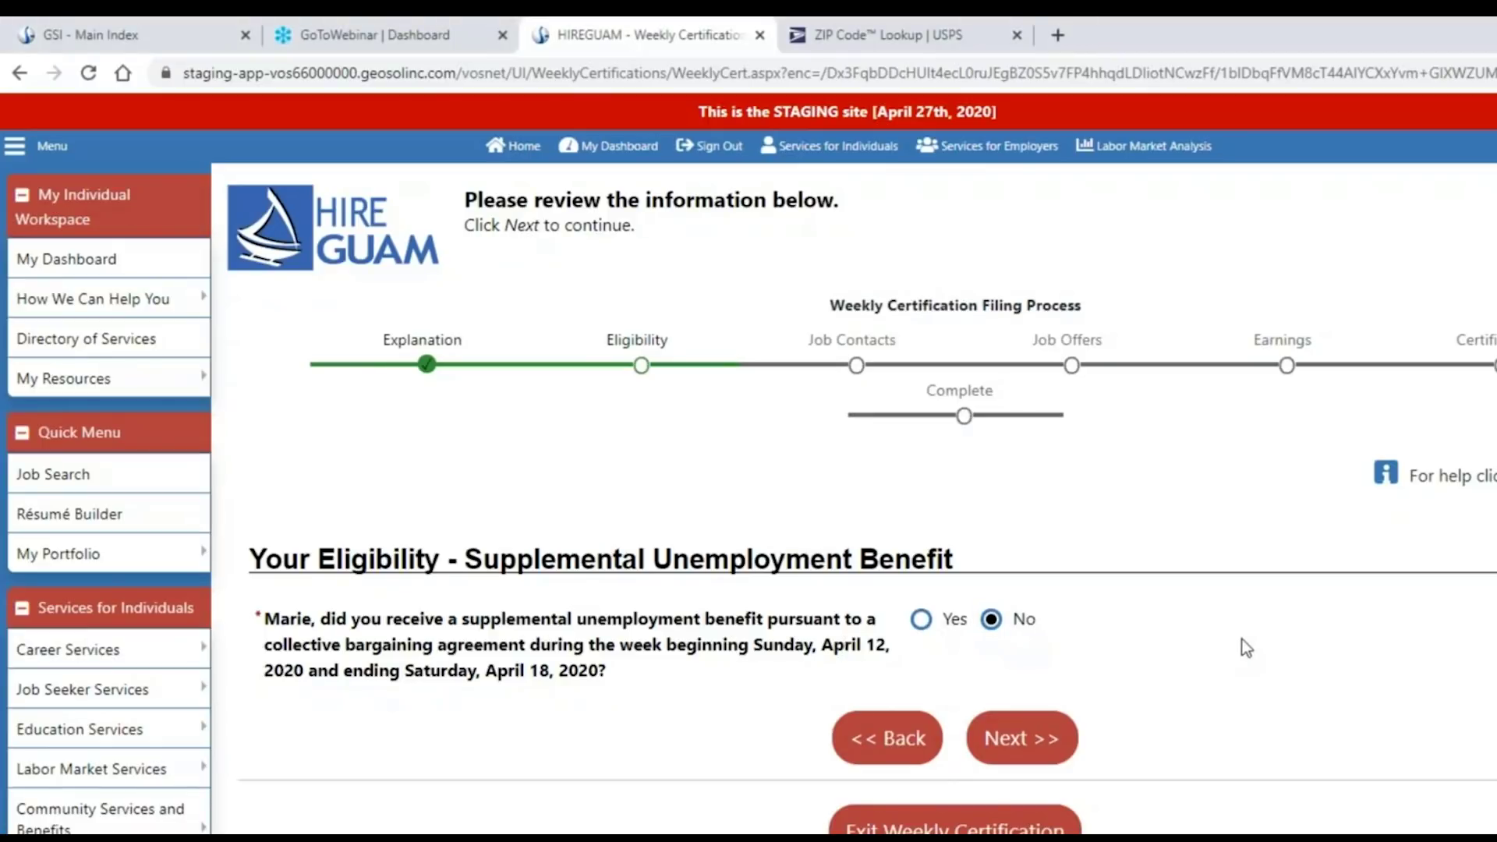
key(Return)
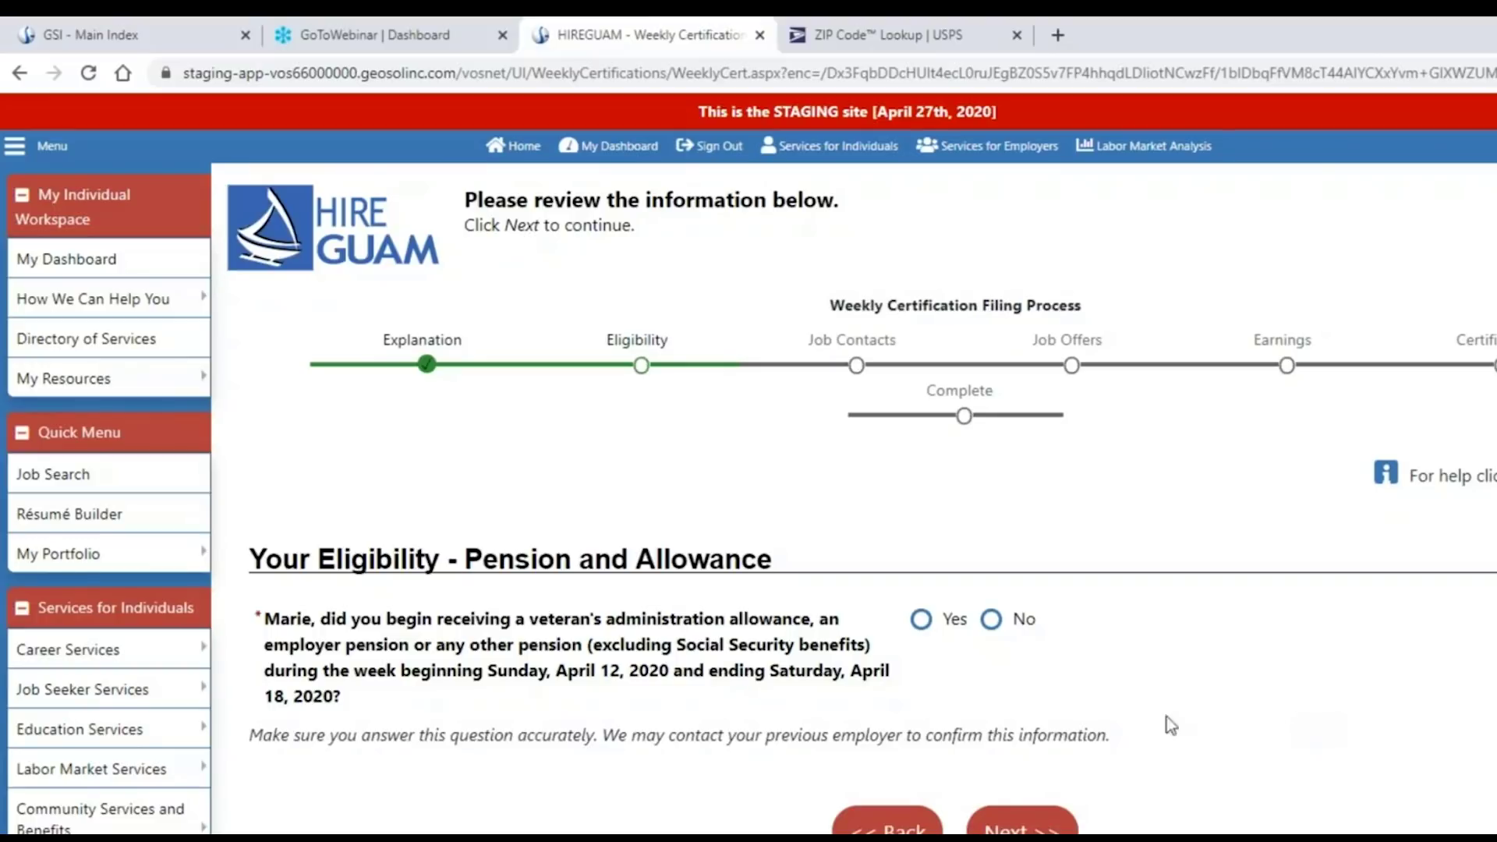
After viewing the pension type list, answer No to receiving any pension or allowance.
click(921, 619)
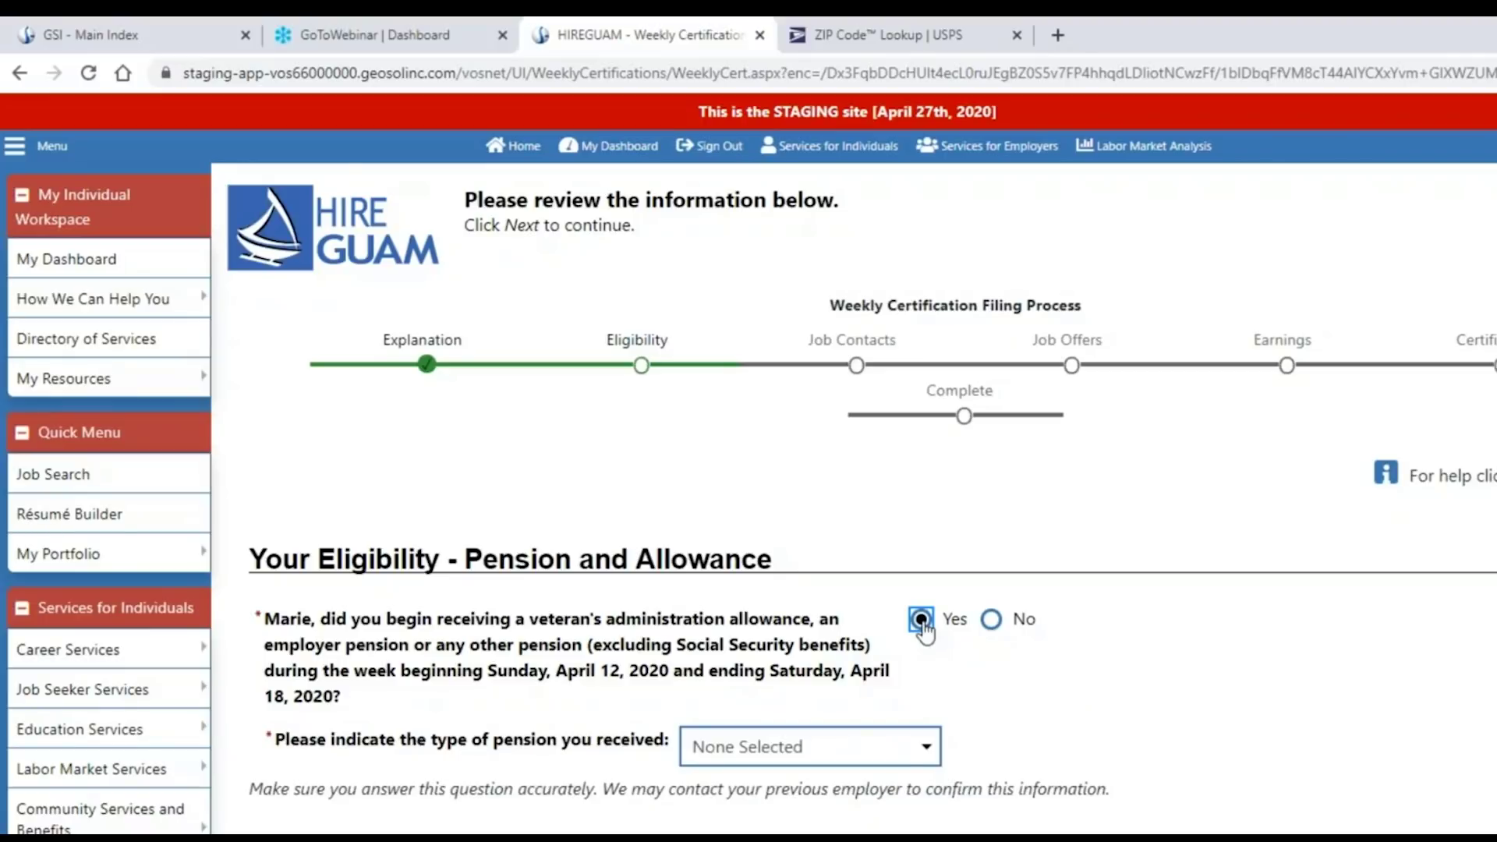
click(935, 763)
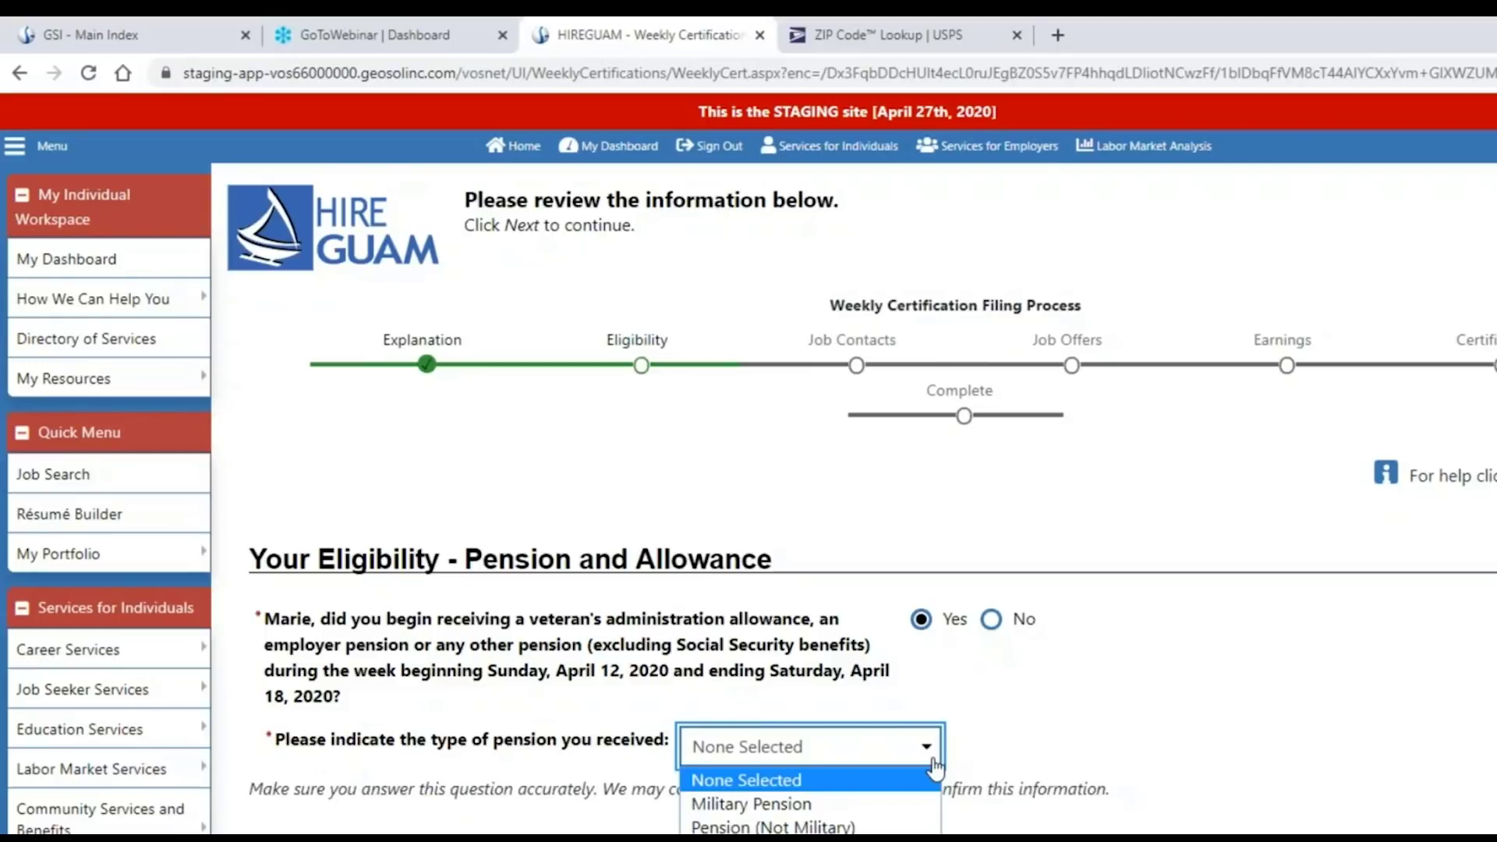
click(979, 698)
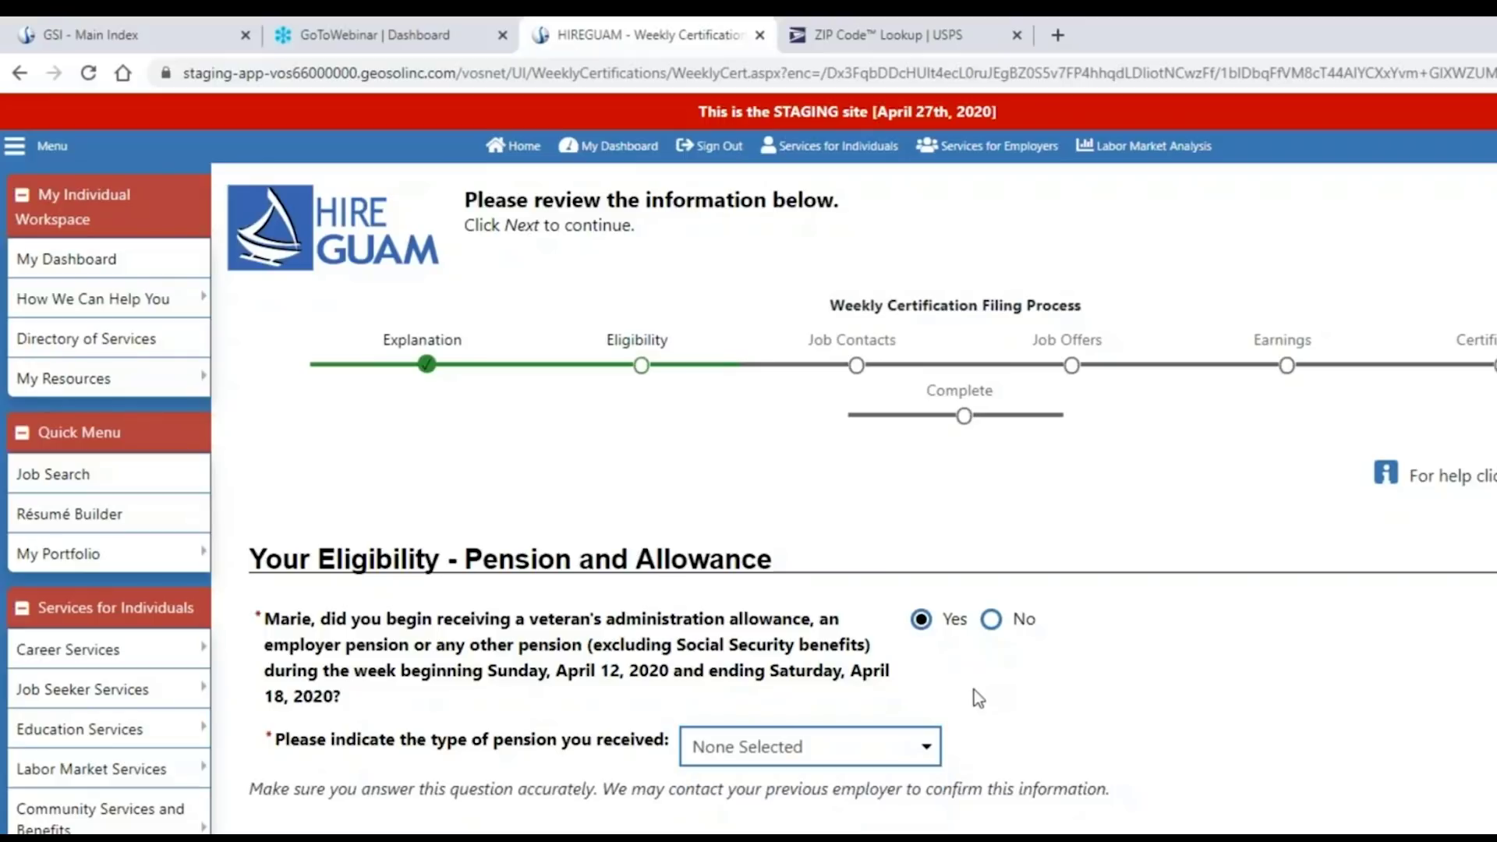
click(991, 619)
click(1113, 699)
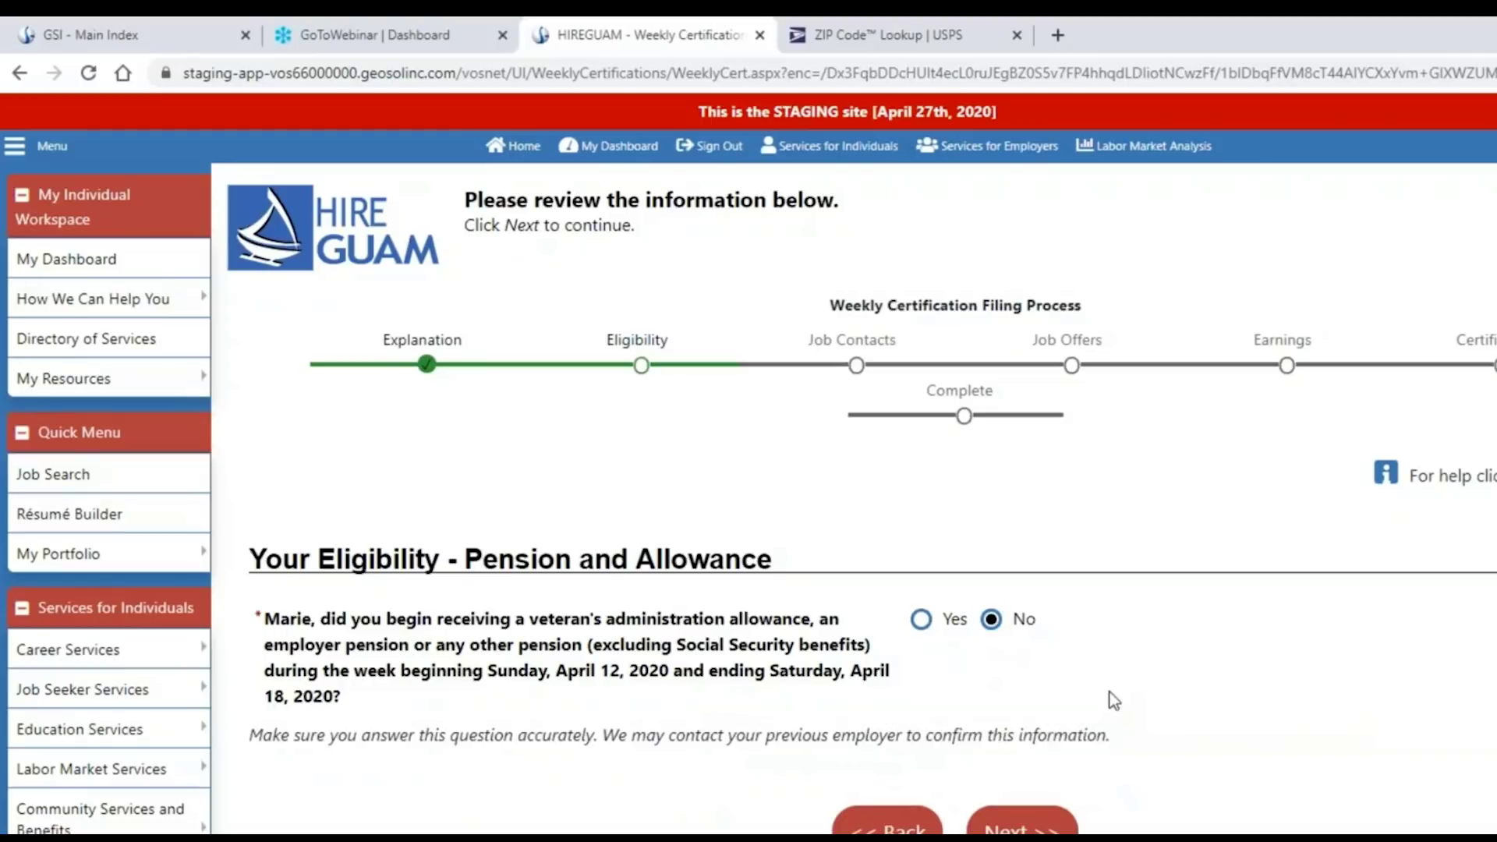
click(1021, 824)
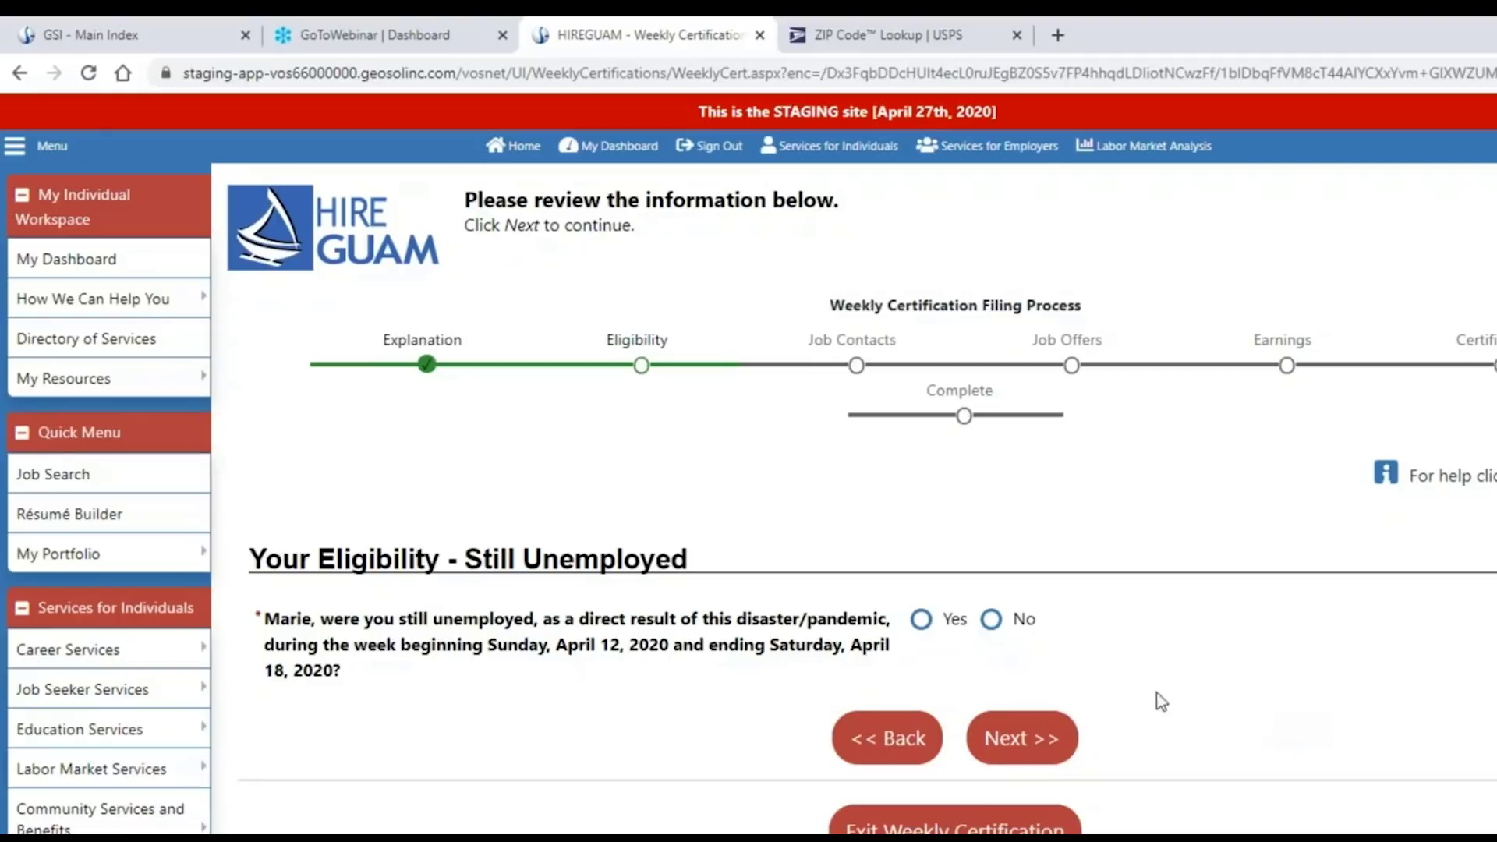
Answer Yes to still being unemployed due to the pandemic for April 12–18, 2020.
click(921, 620)
click(1011, 738)
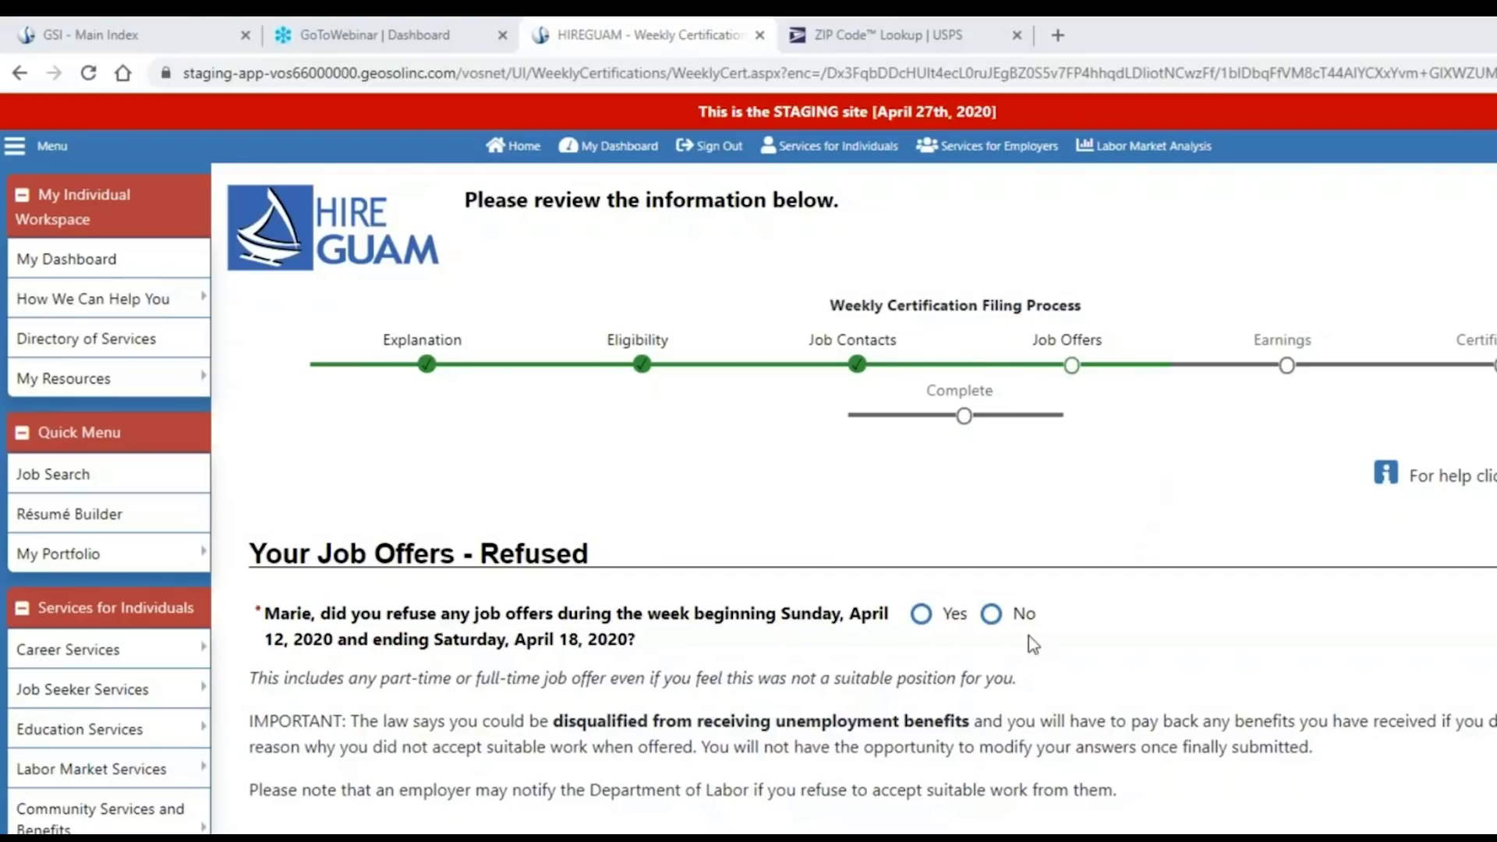
Report no refused job offers for April 12–18, 2020 and submit the Job Offers page.
click(990, 615)
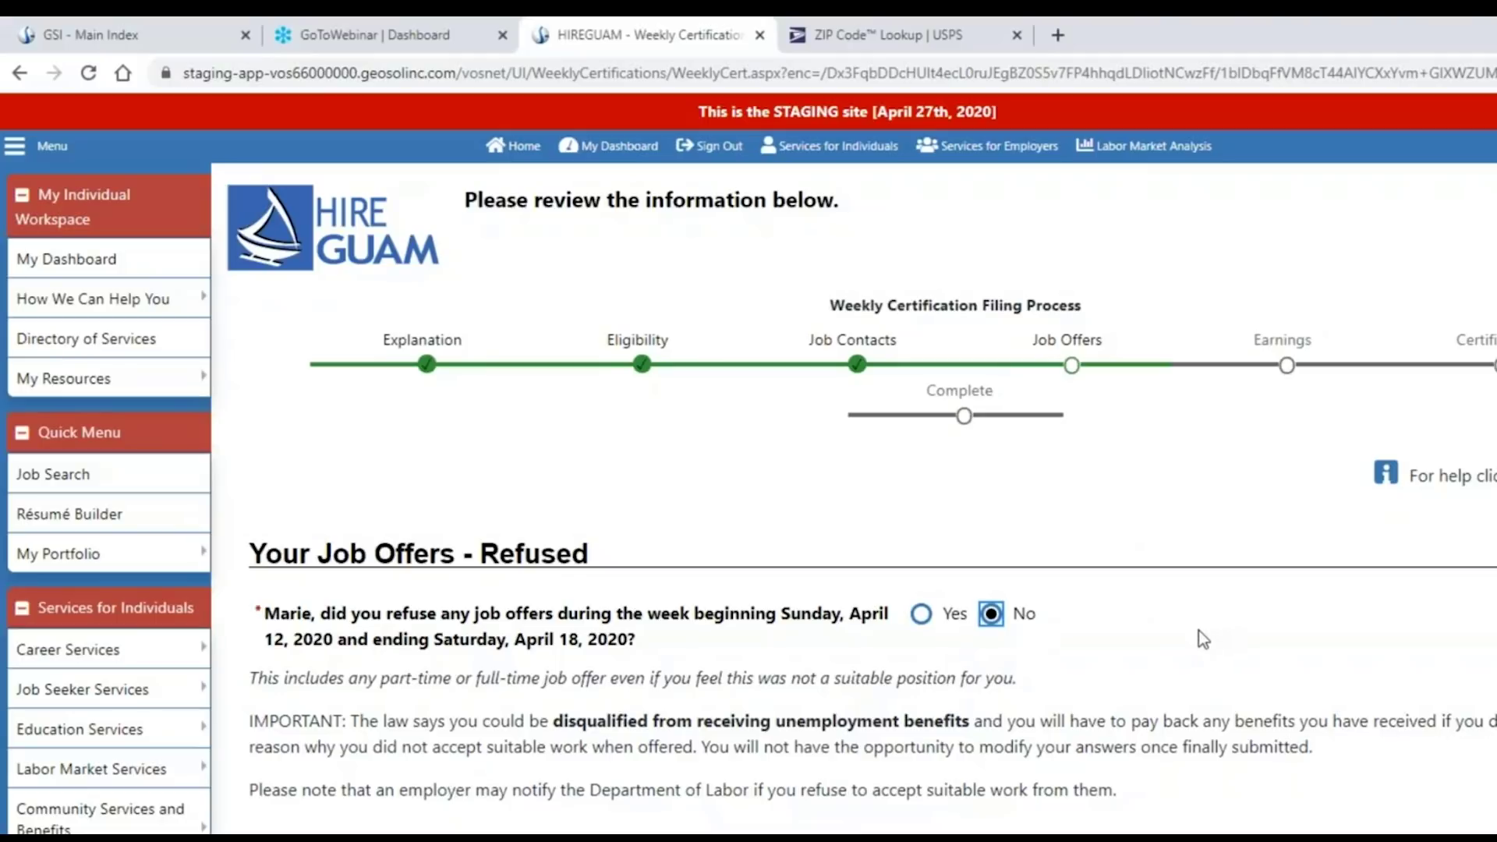
scroll(1199, 630, down, 1)
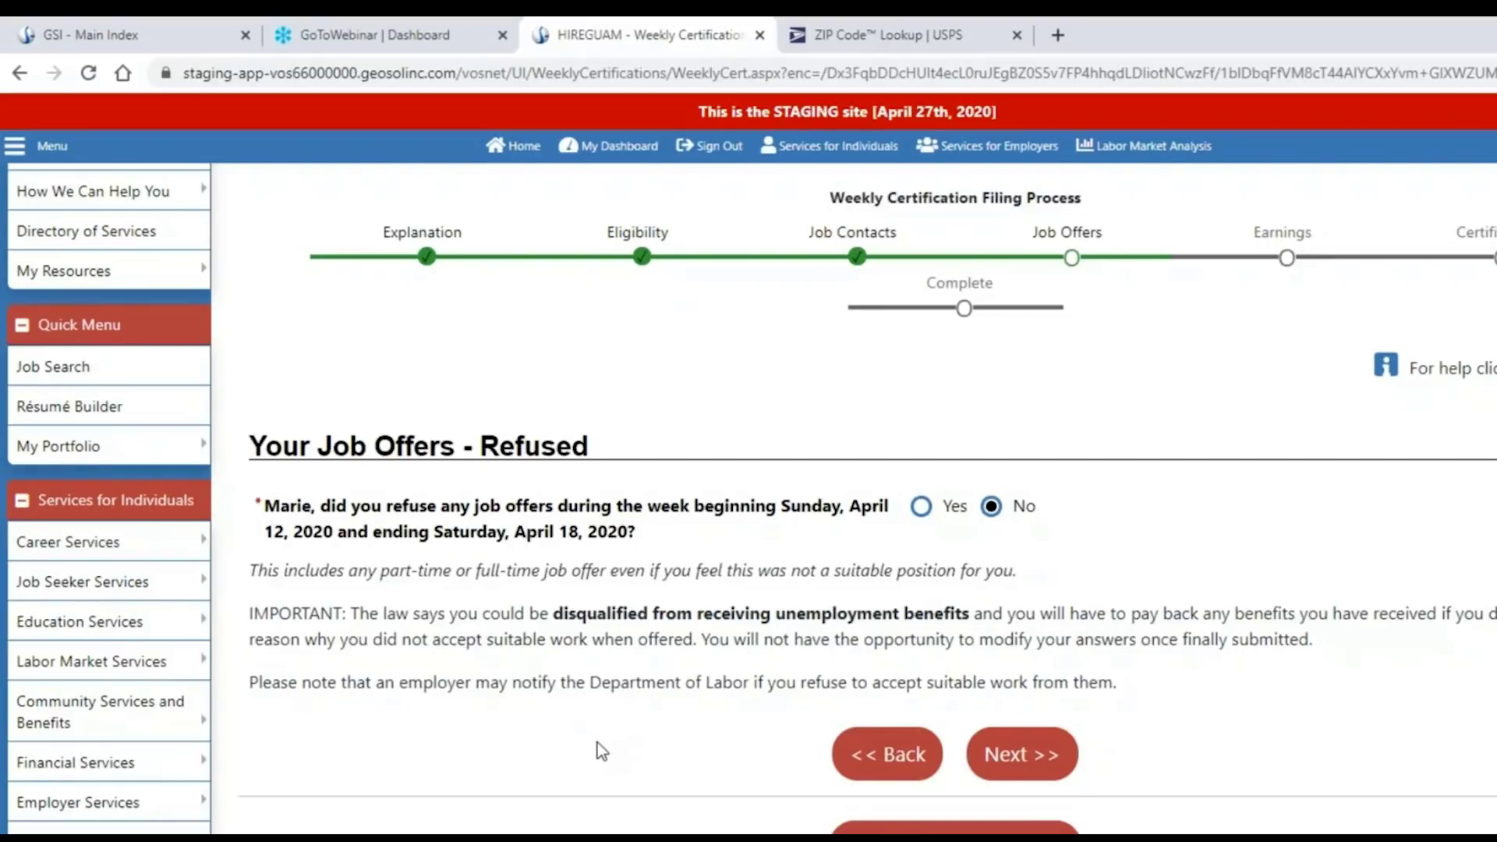
click(1041, 762)
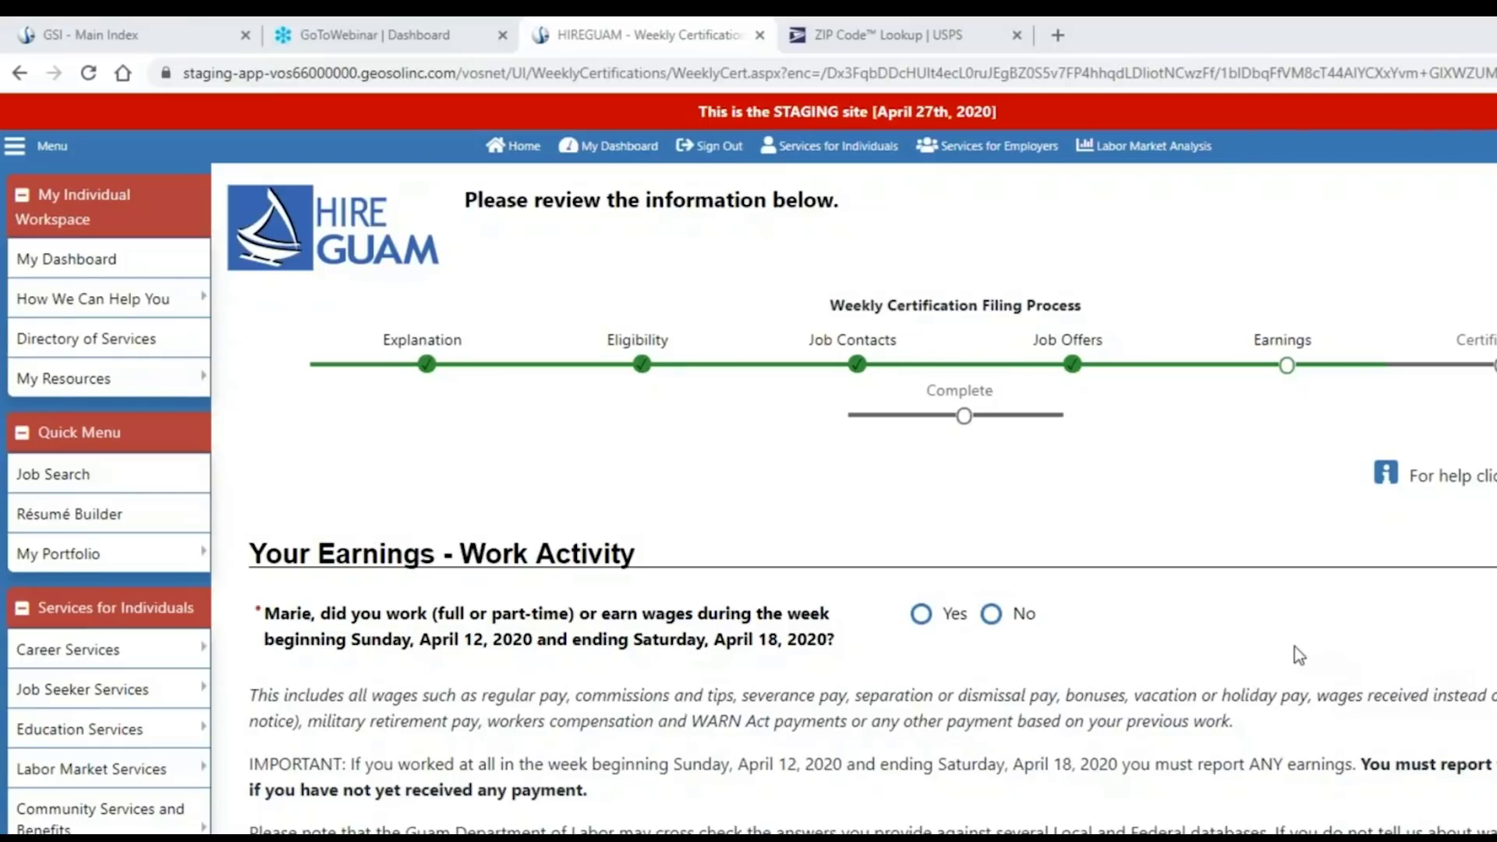
scroll(1294, 654, down, 1)
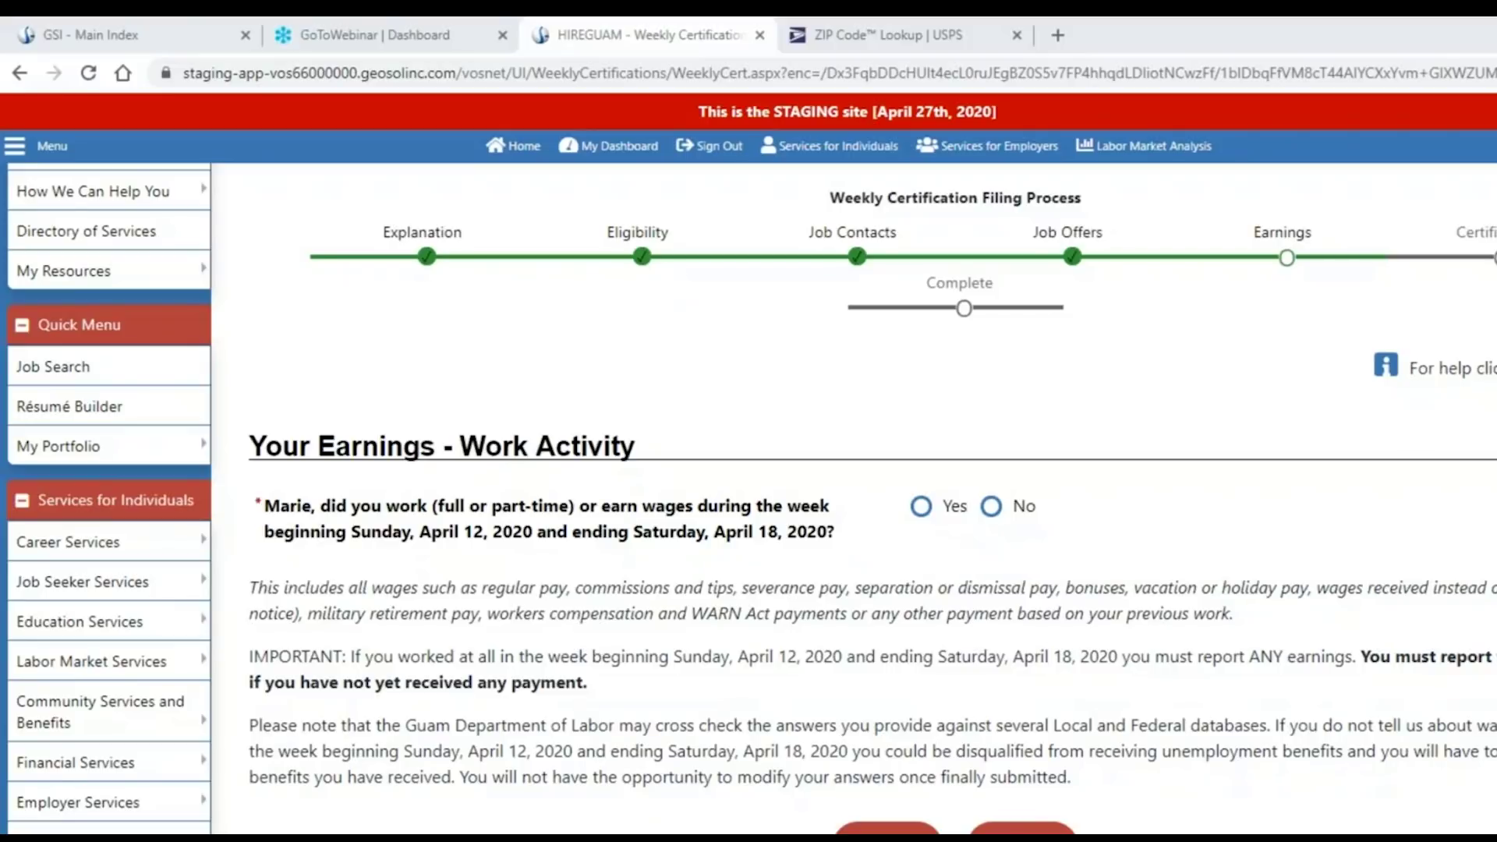
Answer Yes to having worked or earned wages that week and continue.
drag(1362, 657, 1373, 680)
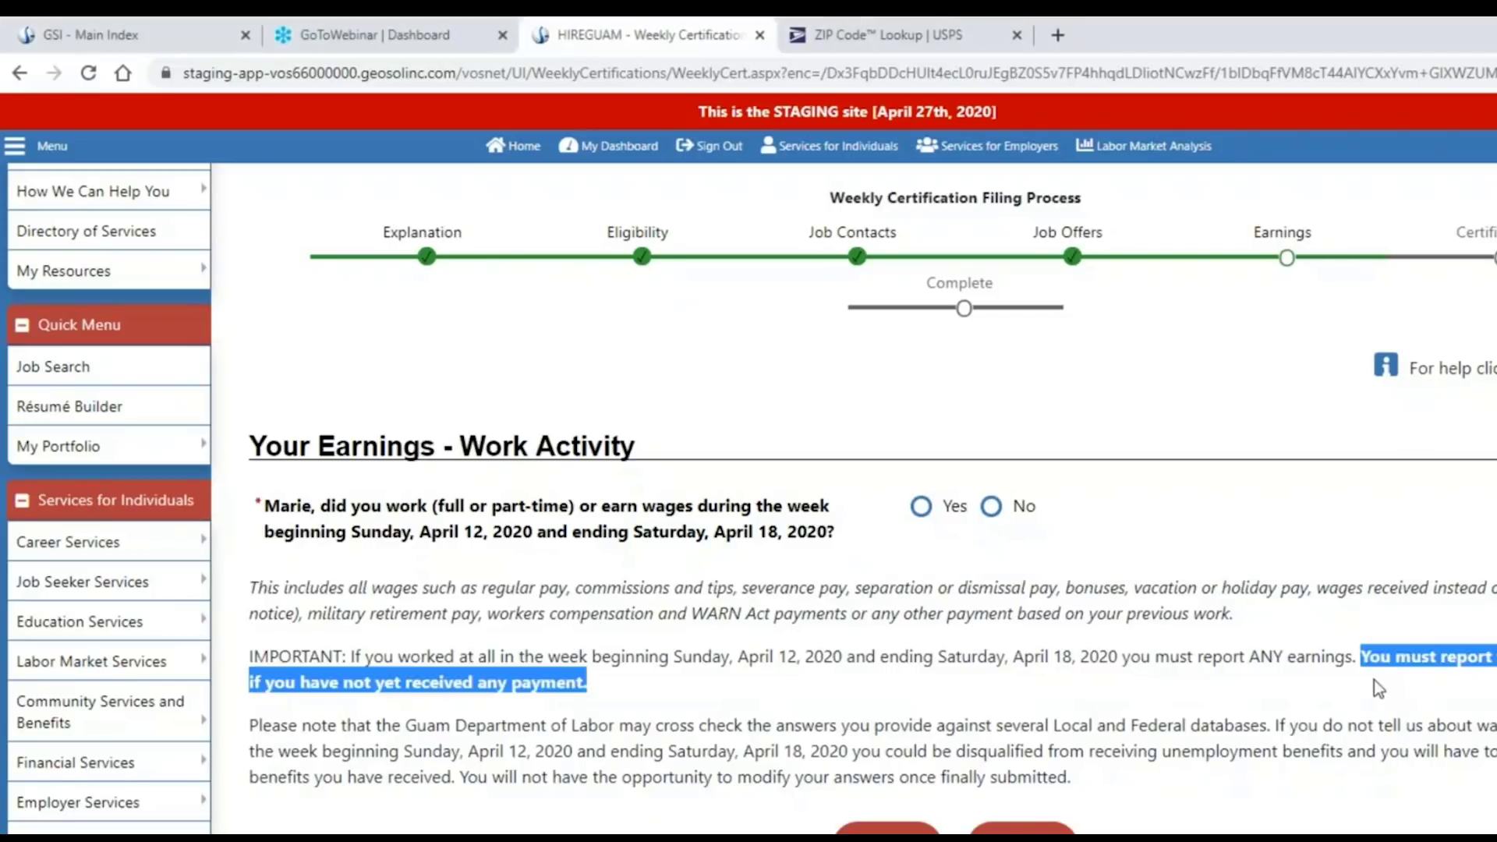
click(1279, 715)
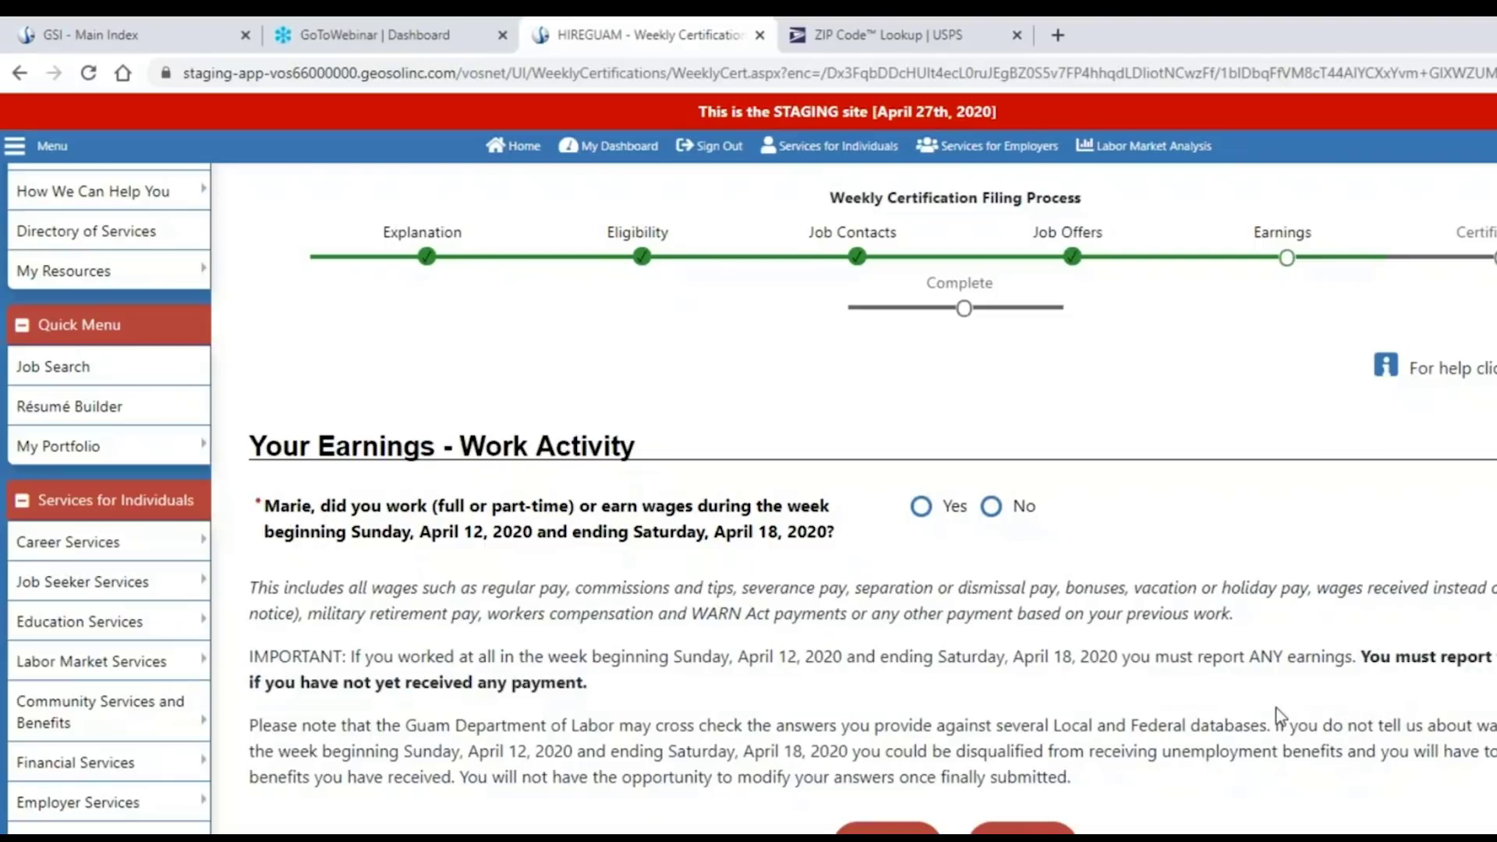
click(921, 508)
click(1022, 829)
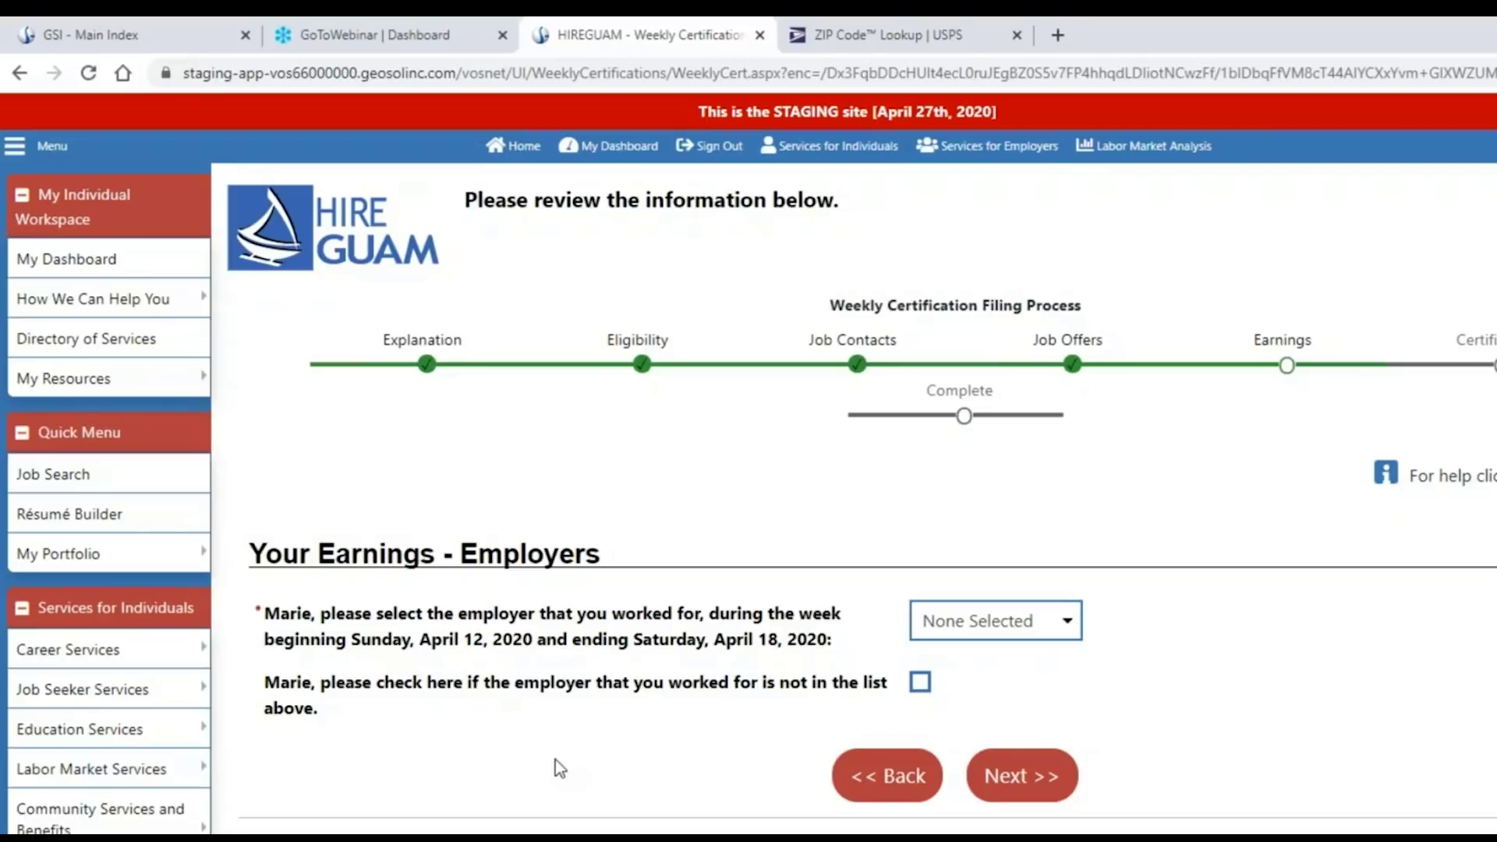
Choose Sherry's Salon from the employer list, leaving 'not in list' unchecked, and submit.
click(1068, 622)
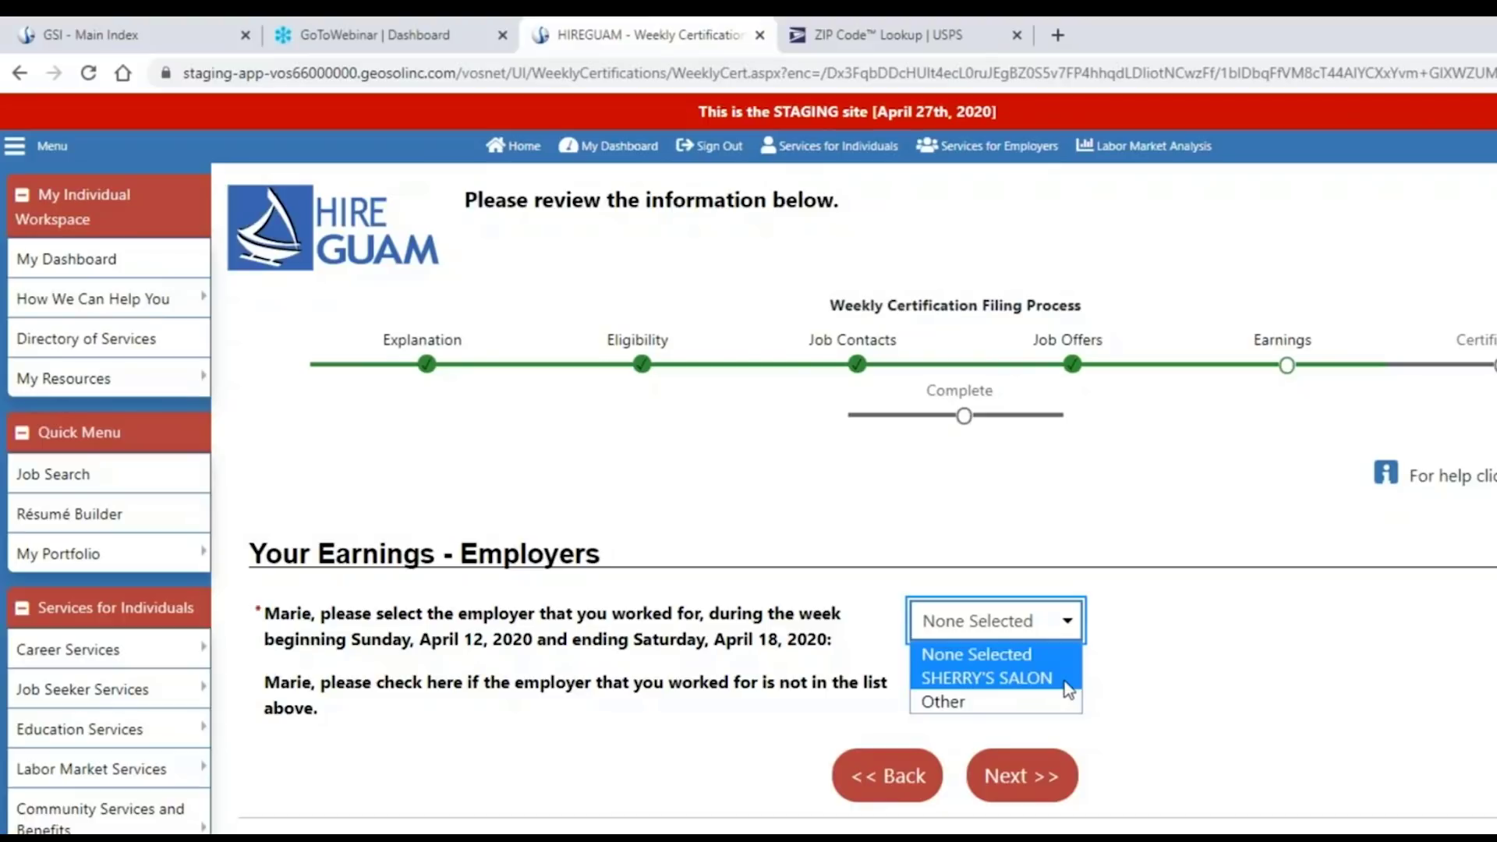
click(669, 711)
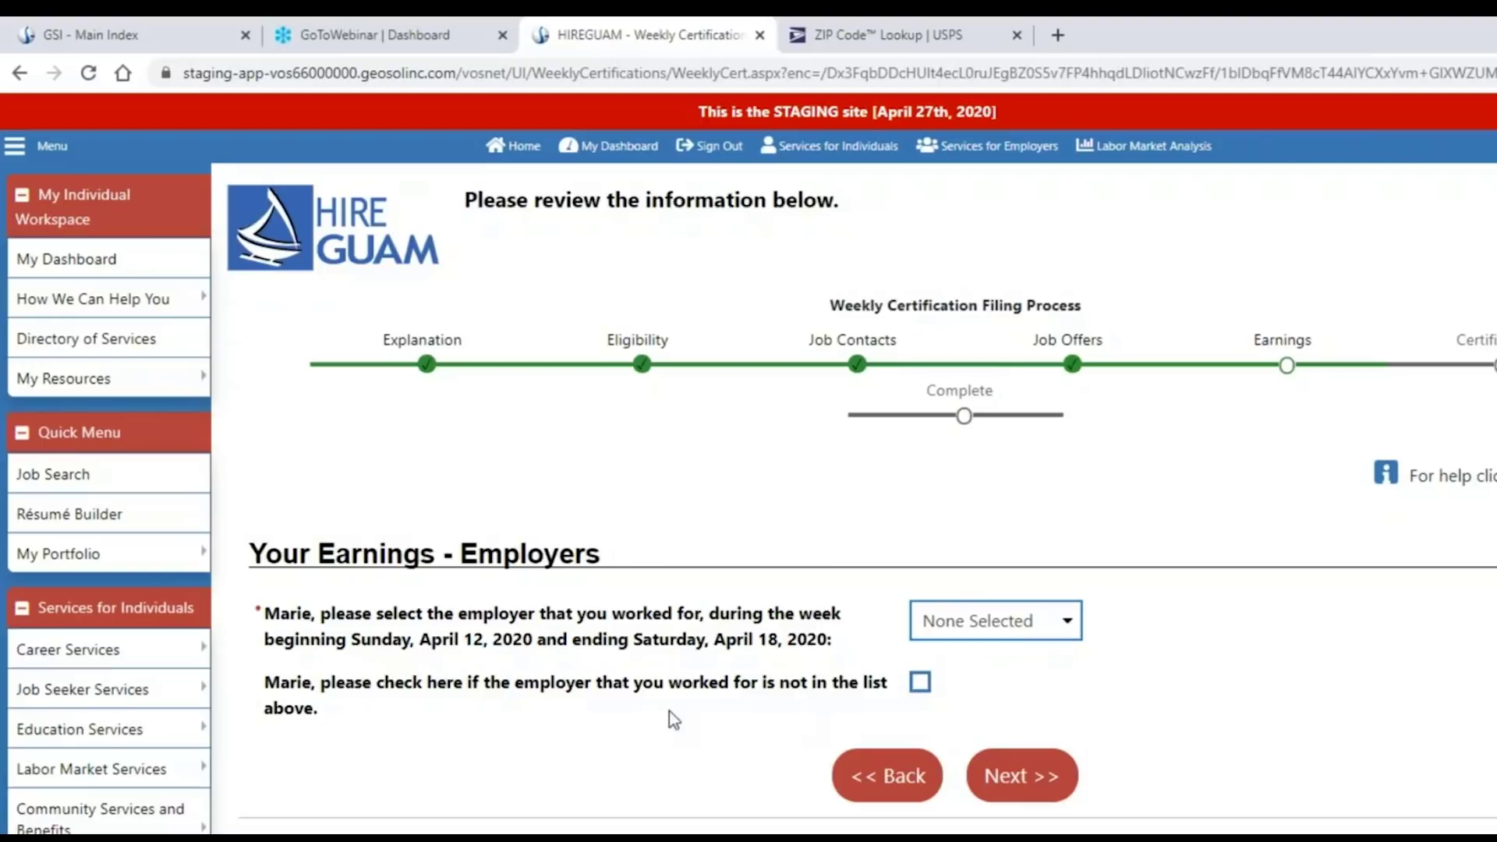
click(669, 711)
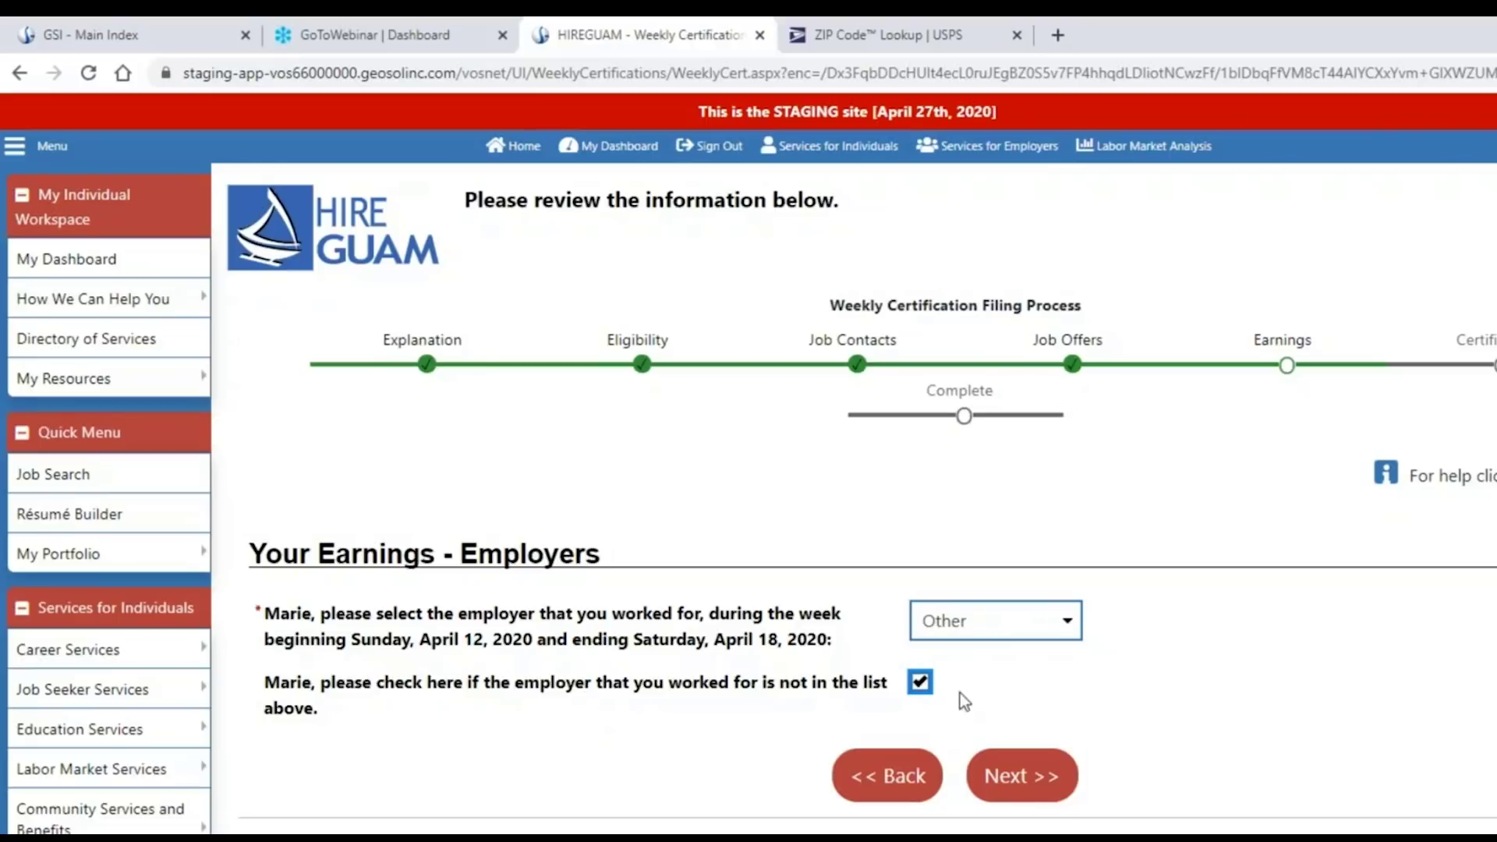
click(921, 689)
click(1033, 627)
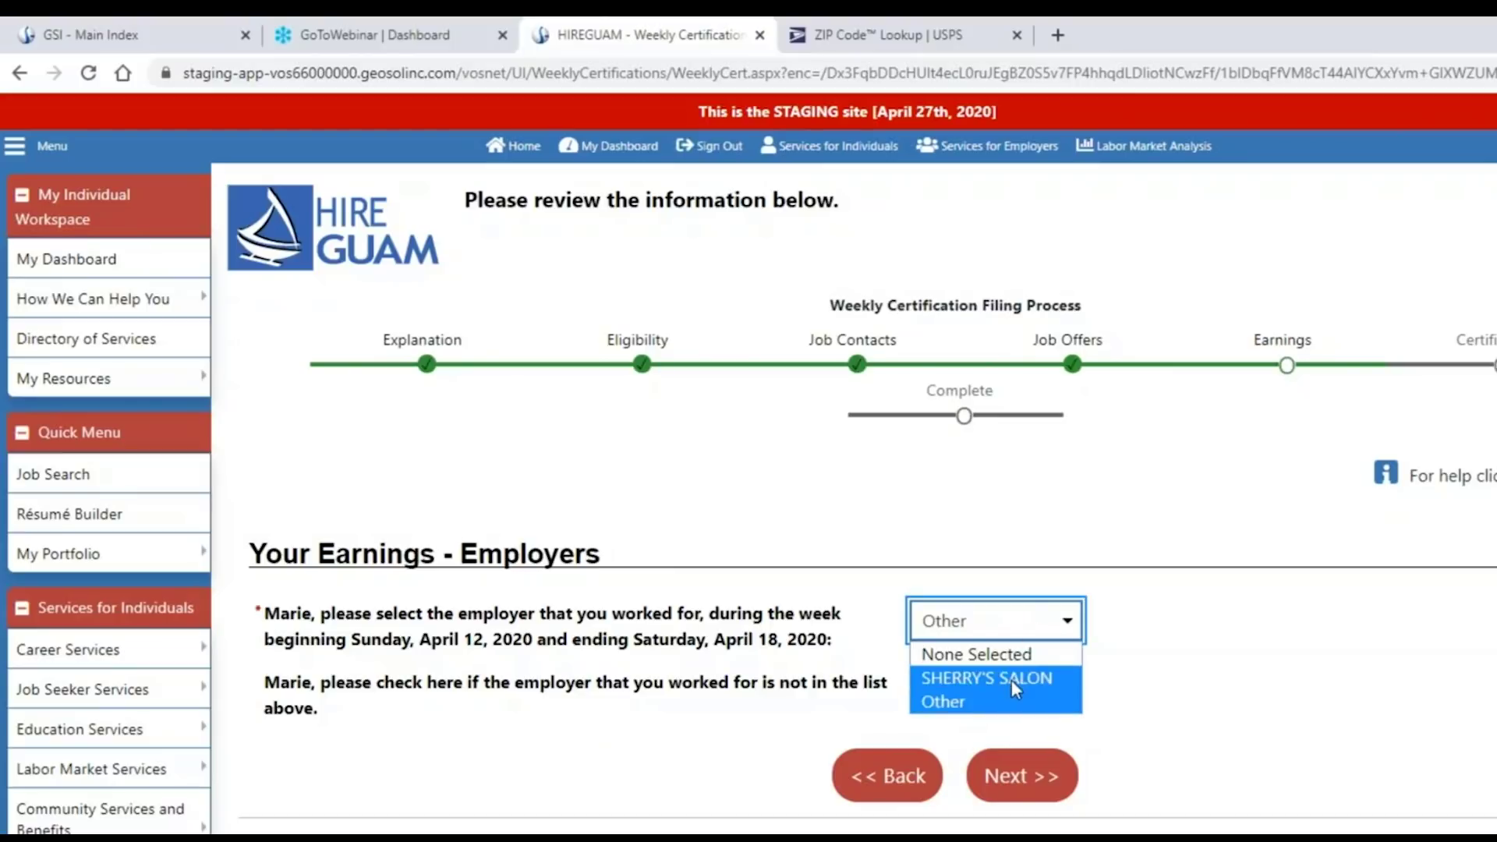
click(1012, 680)
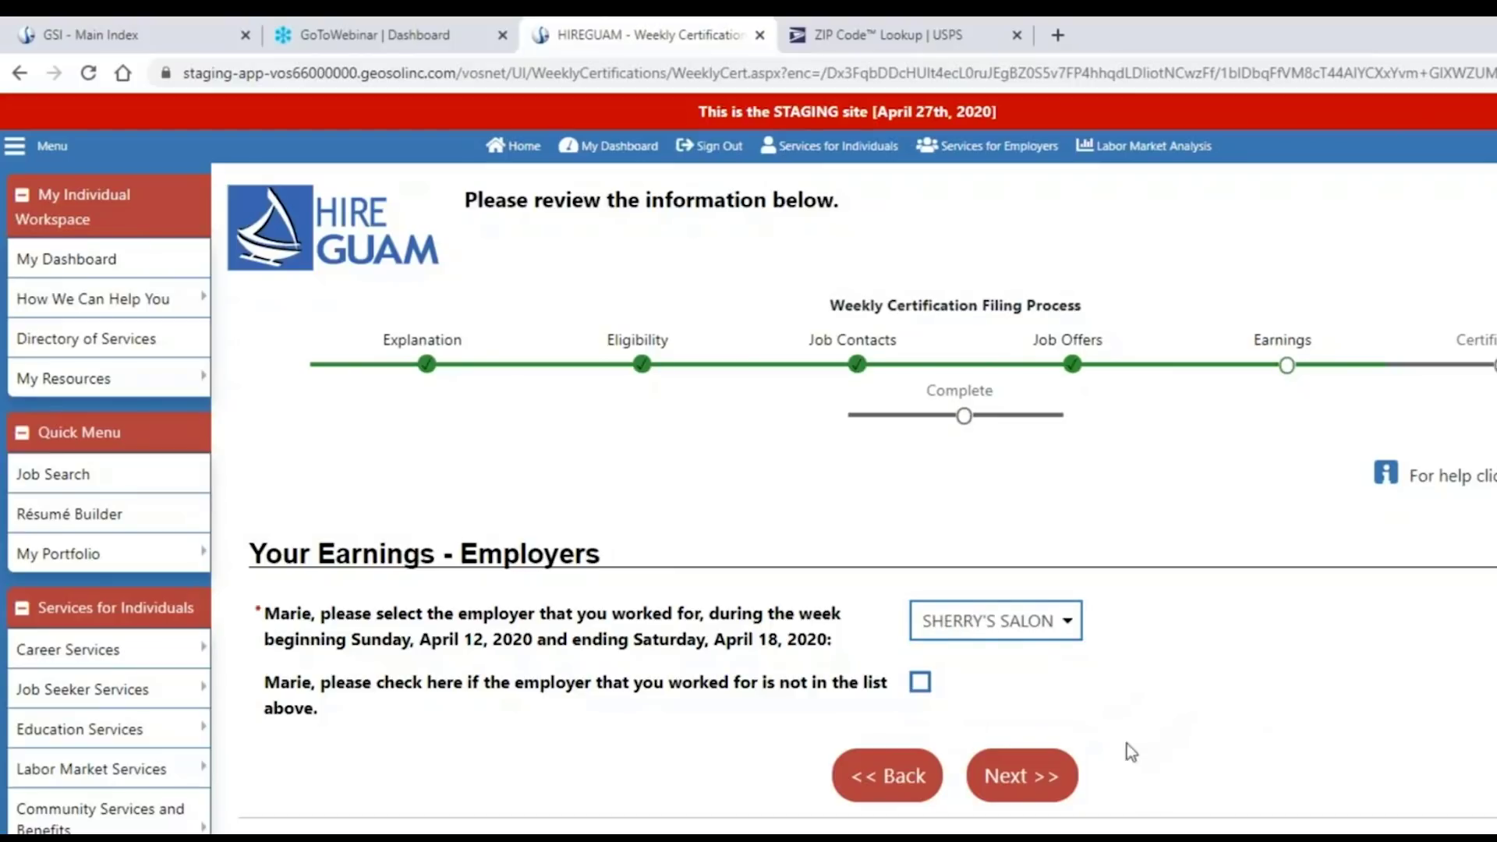
click(1036, 790)
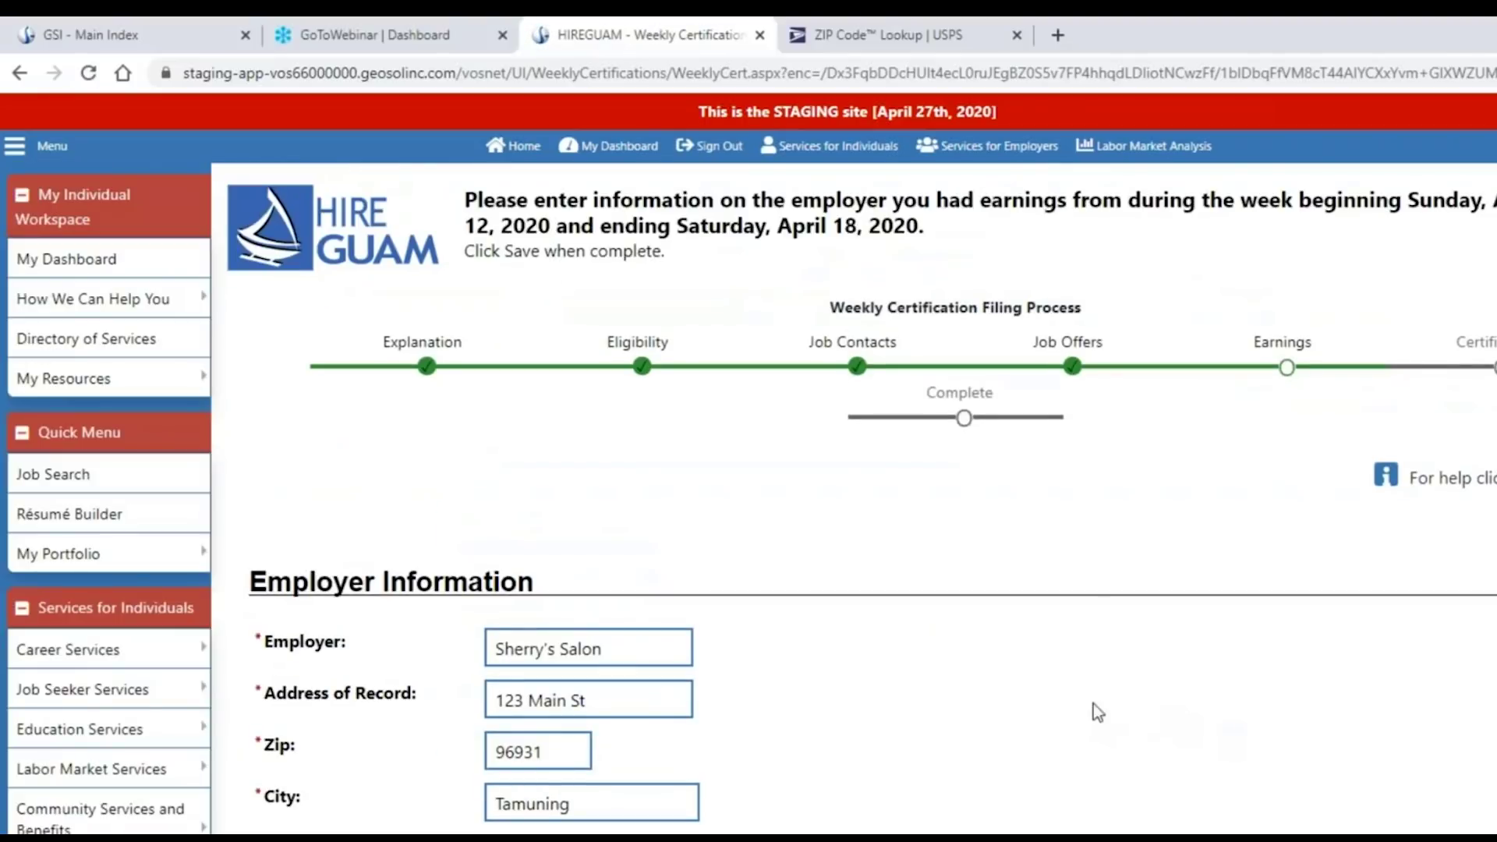
Scroll the prefilled Employer Information page down to the Contact Information section.
scroll(1098, 699, down, 1)
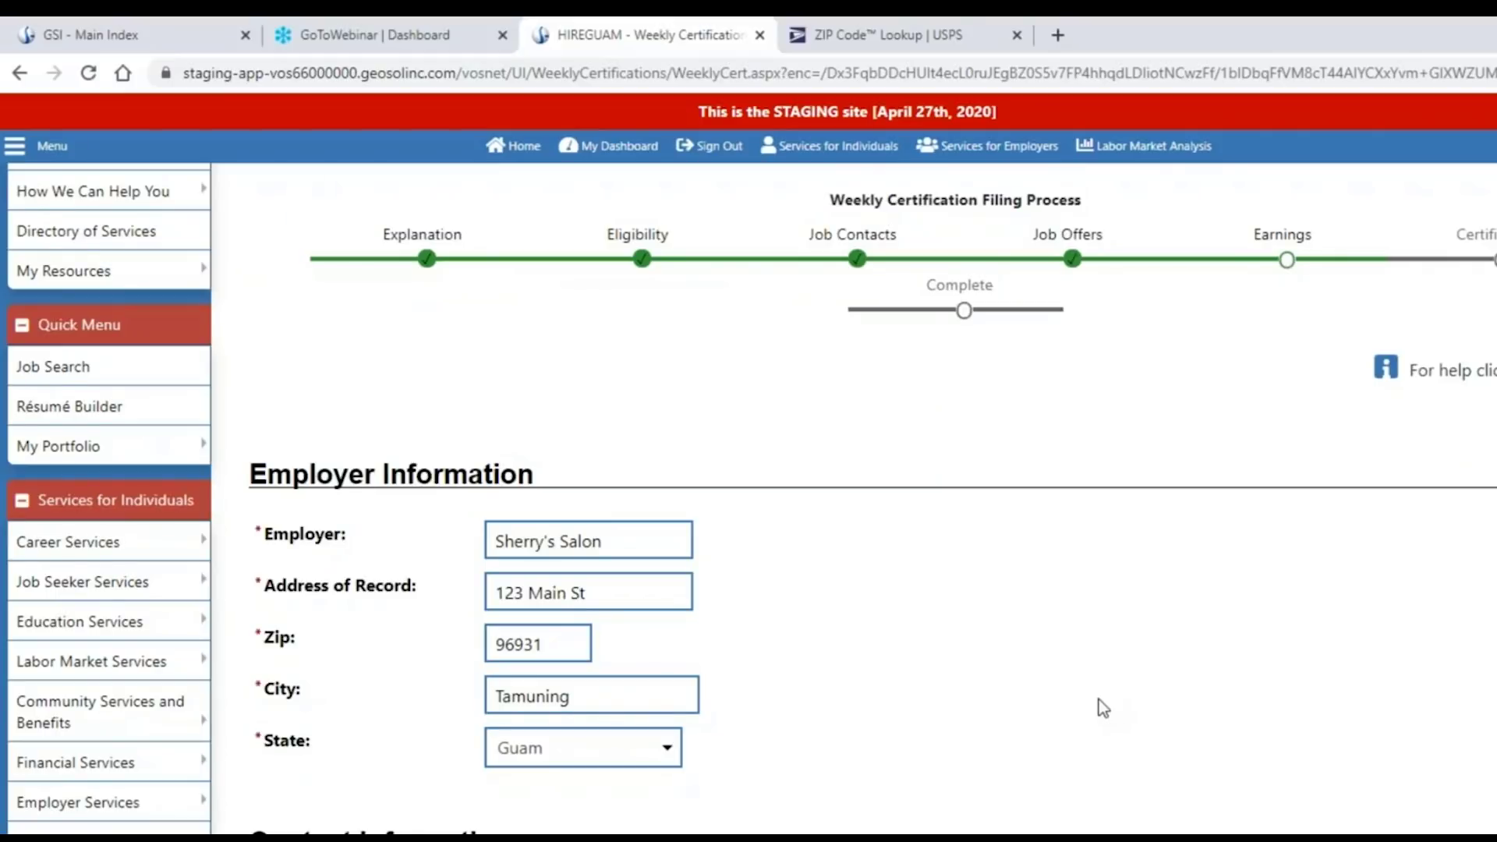
scroll(1099, 702, down, 1)
scroll(1097, 699, up, 1)
scroll(883, 684, down, 4)
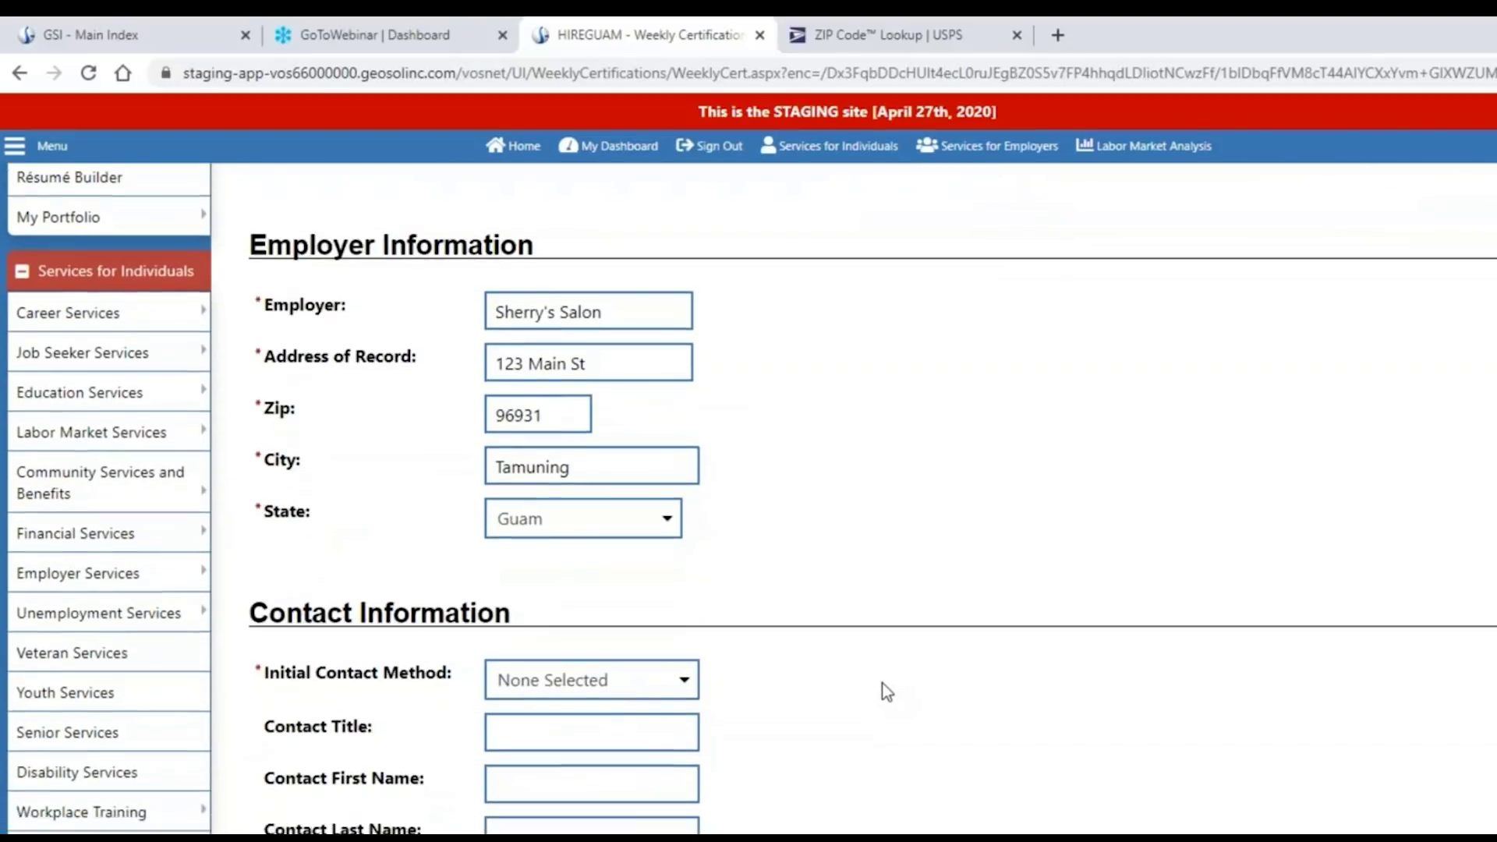
scroll(887, 692, down, 1)
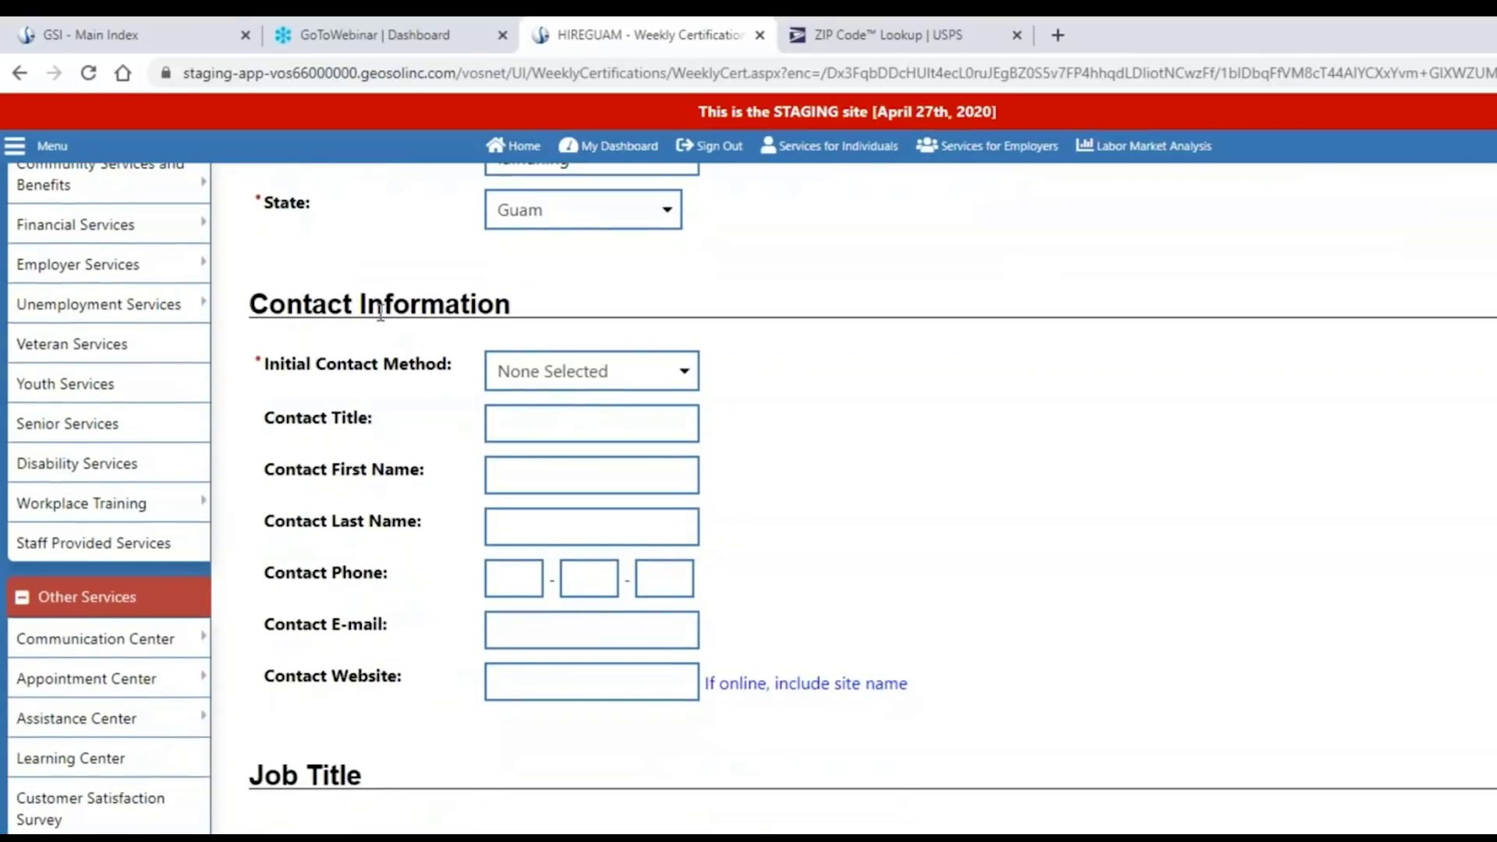
Set the initial contact method to By Phone and the contact title to Salon Owner.
click(686, 376)
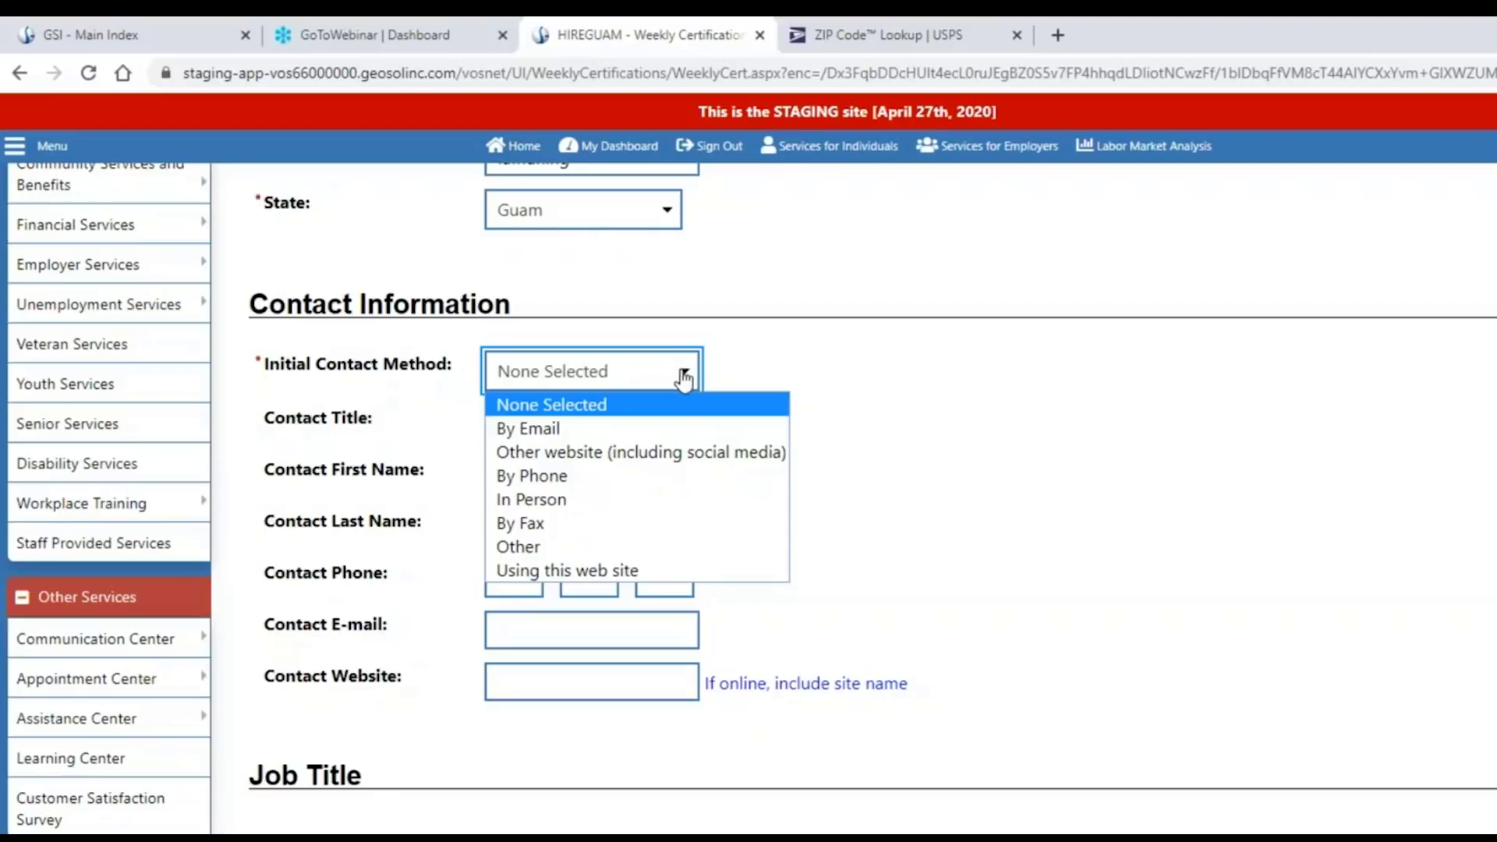
click(652, 476)
click(556, 428)
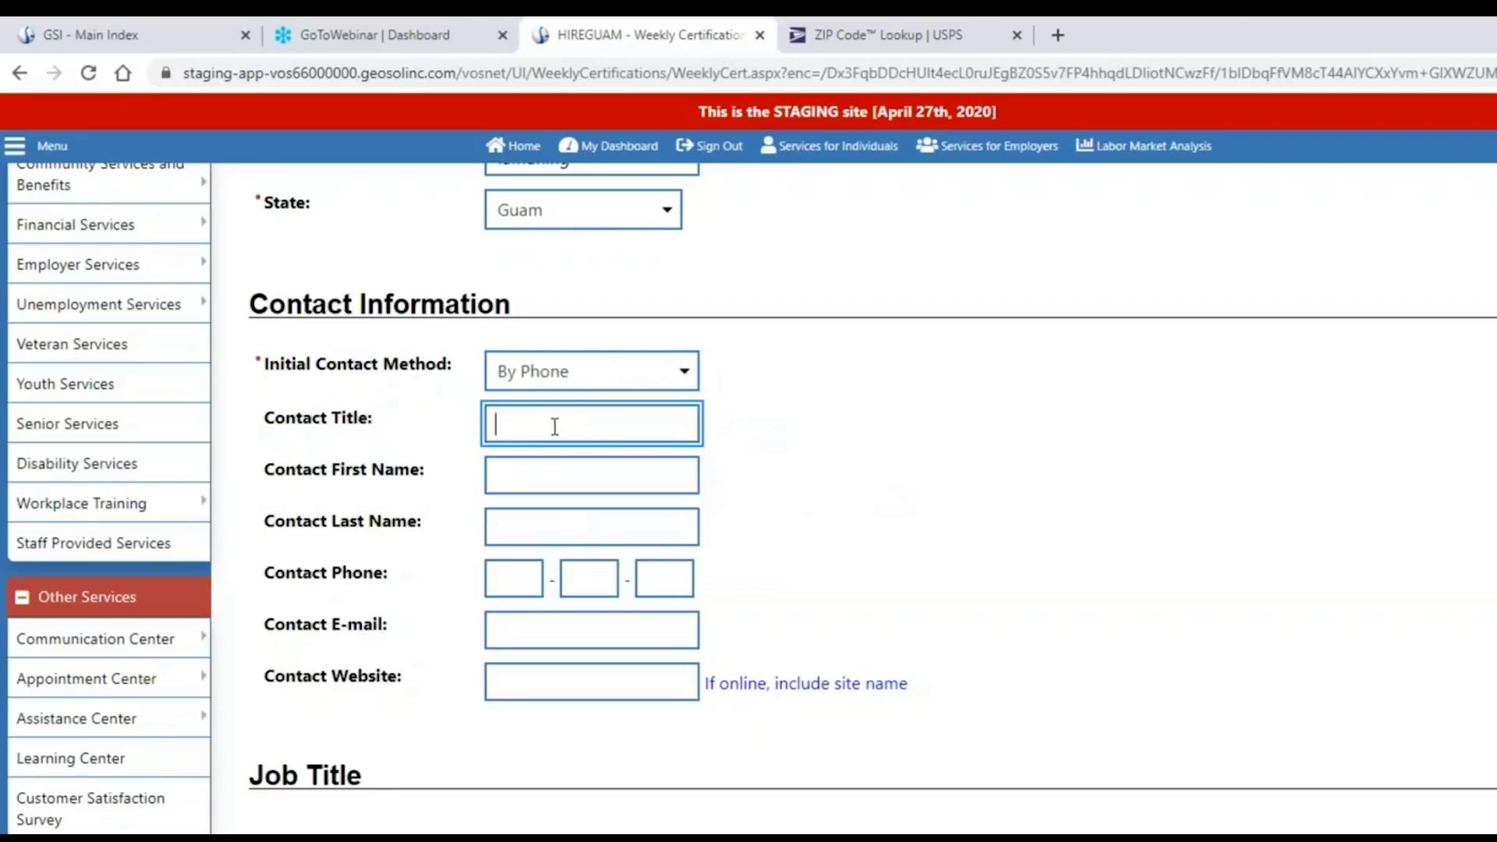
text(Salon Owner)
Enter the contact's first name, last name and phone number, keeping By Phone.
click(605, 470)
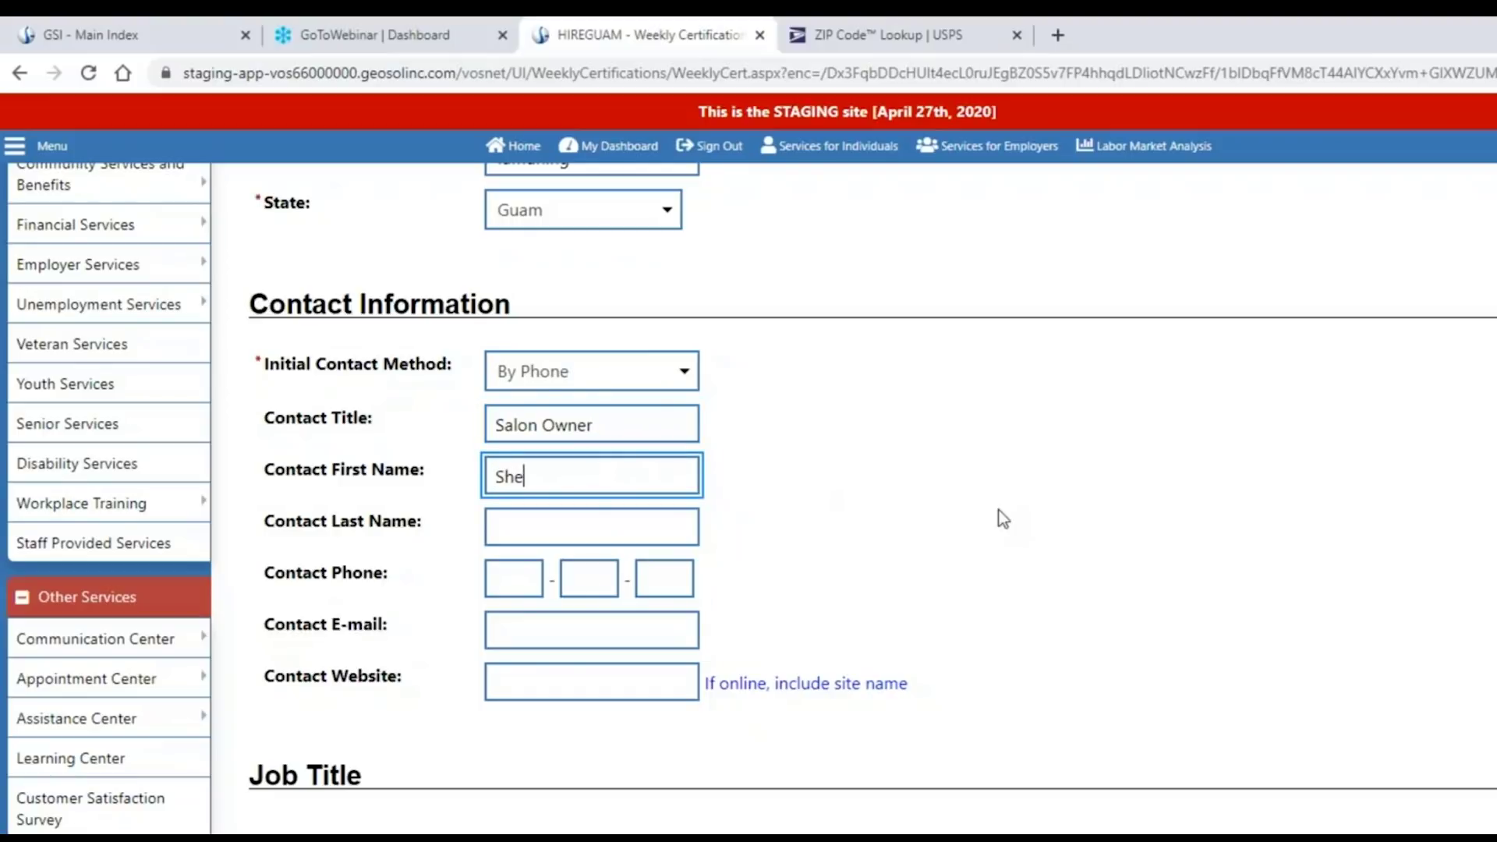
key(Tab)
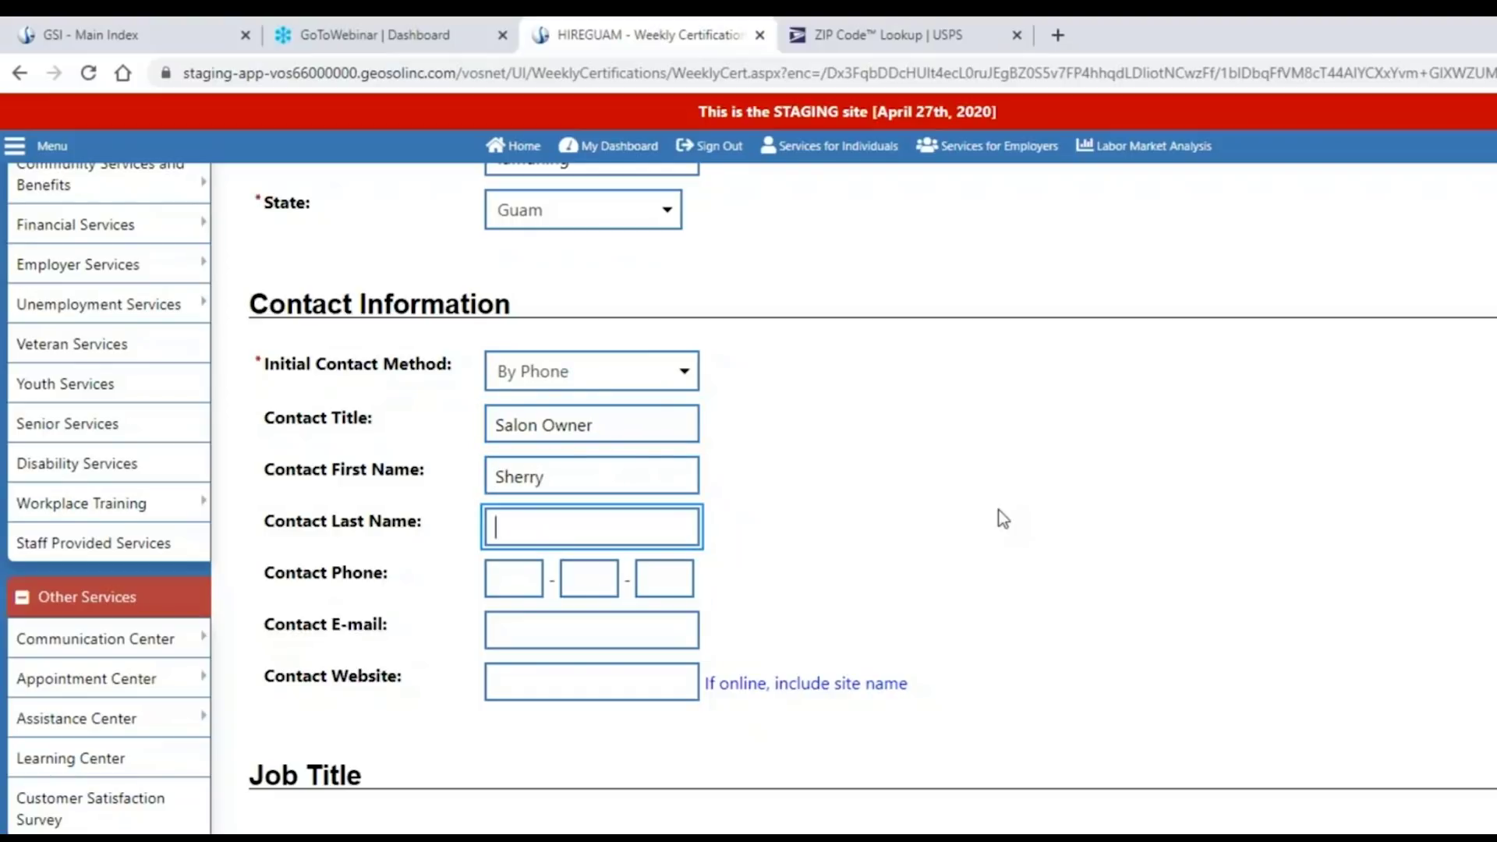
key(Tab)
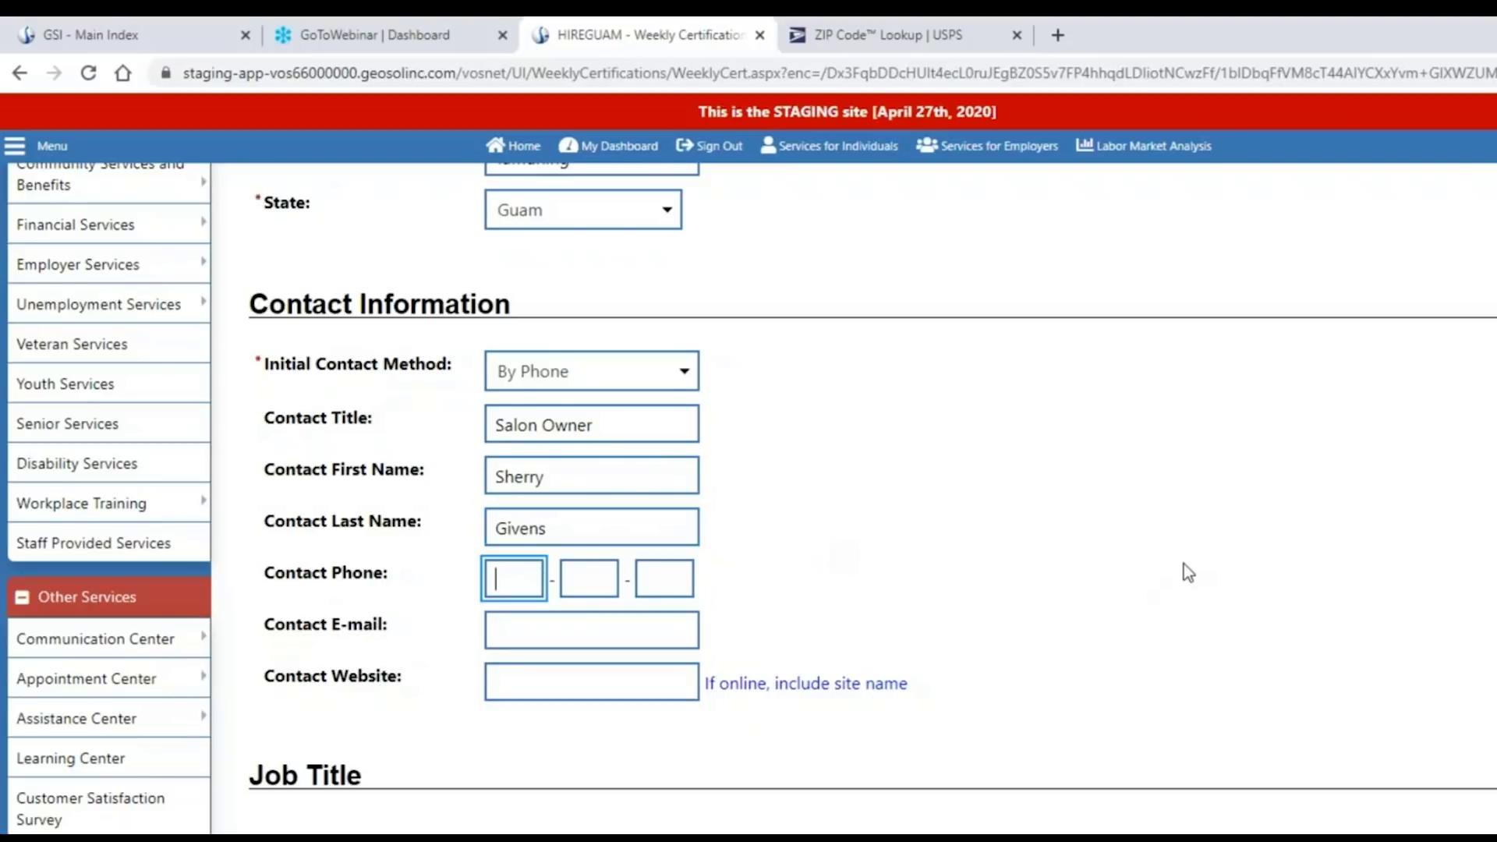
text(333)
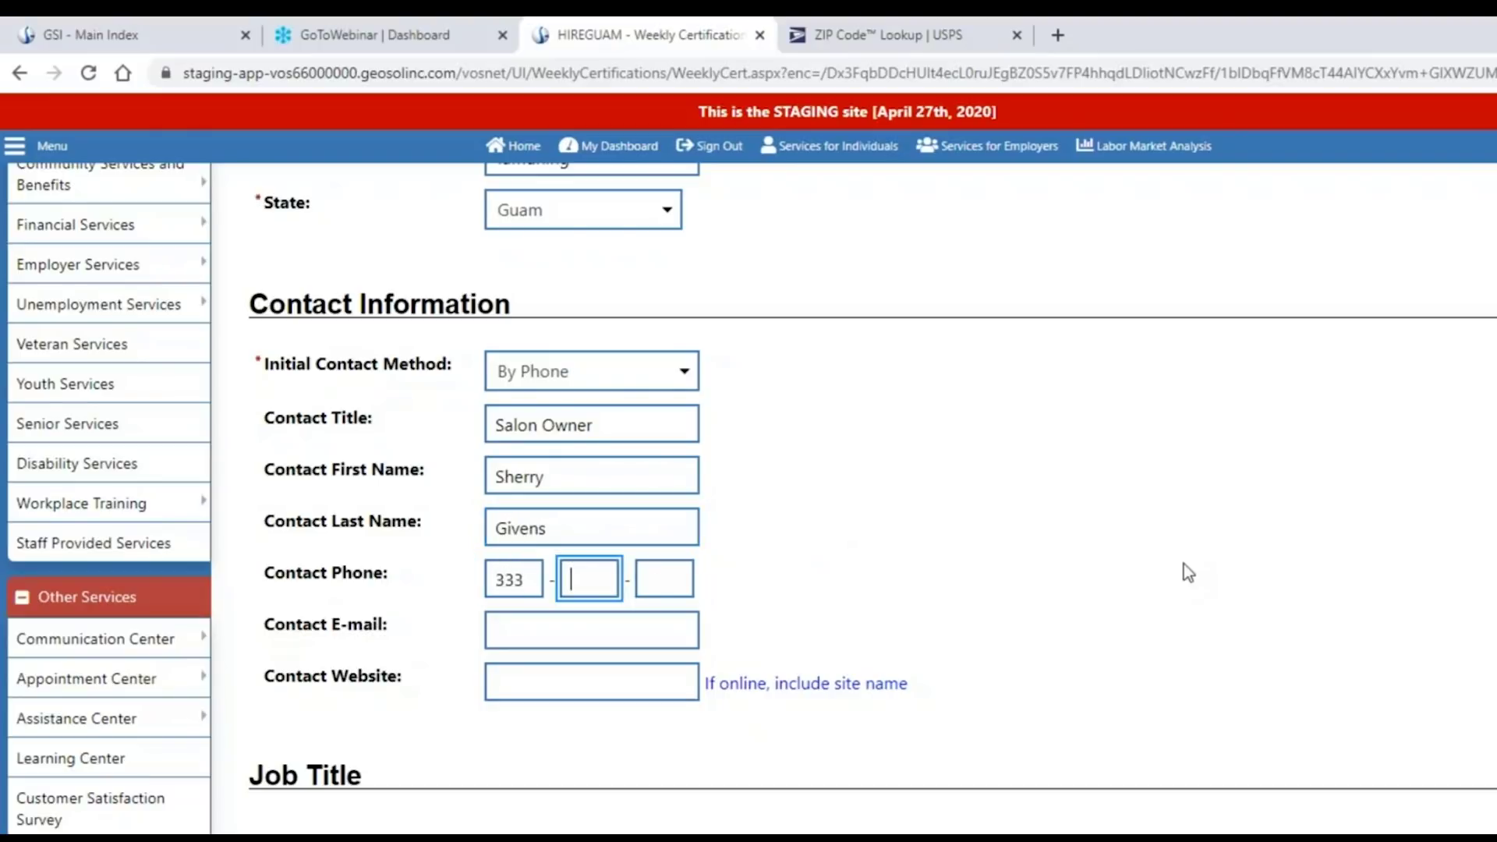
text(-333-3333)
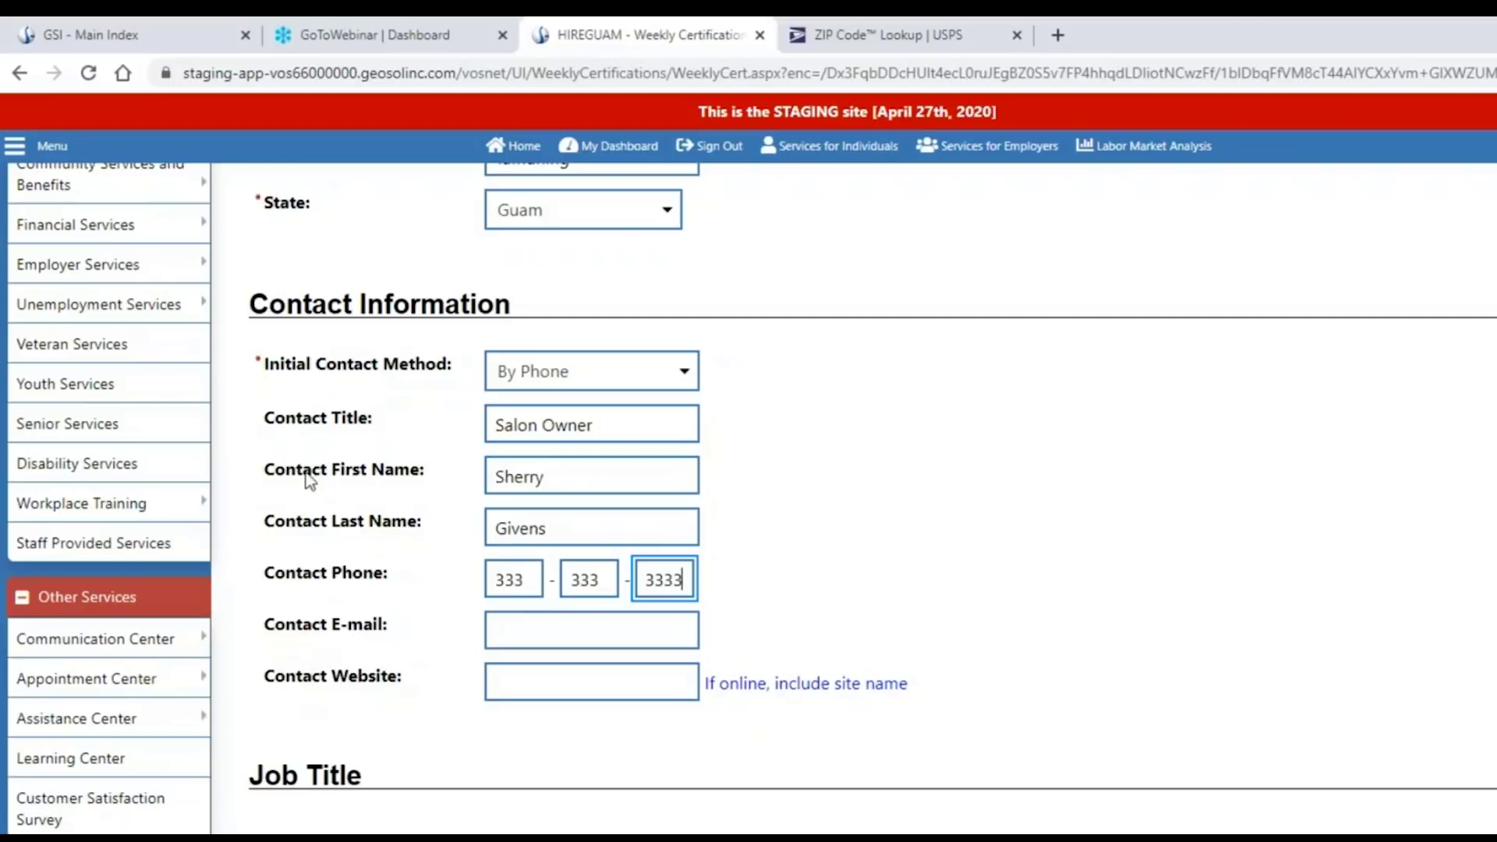
click(302, 544)
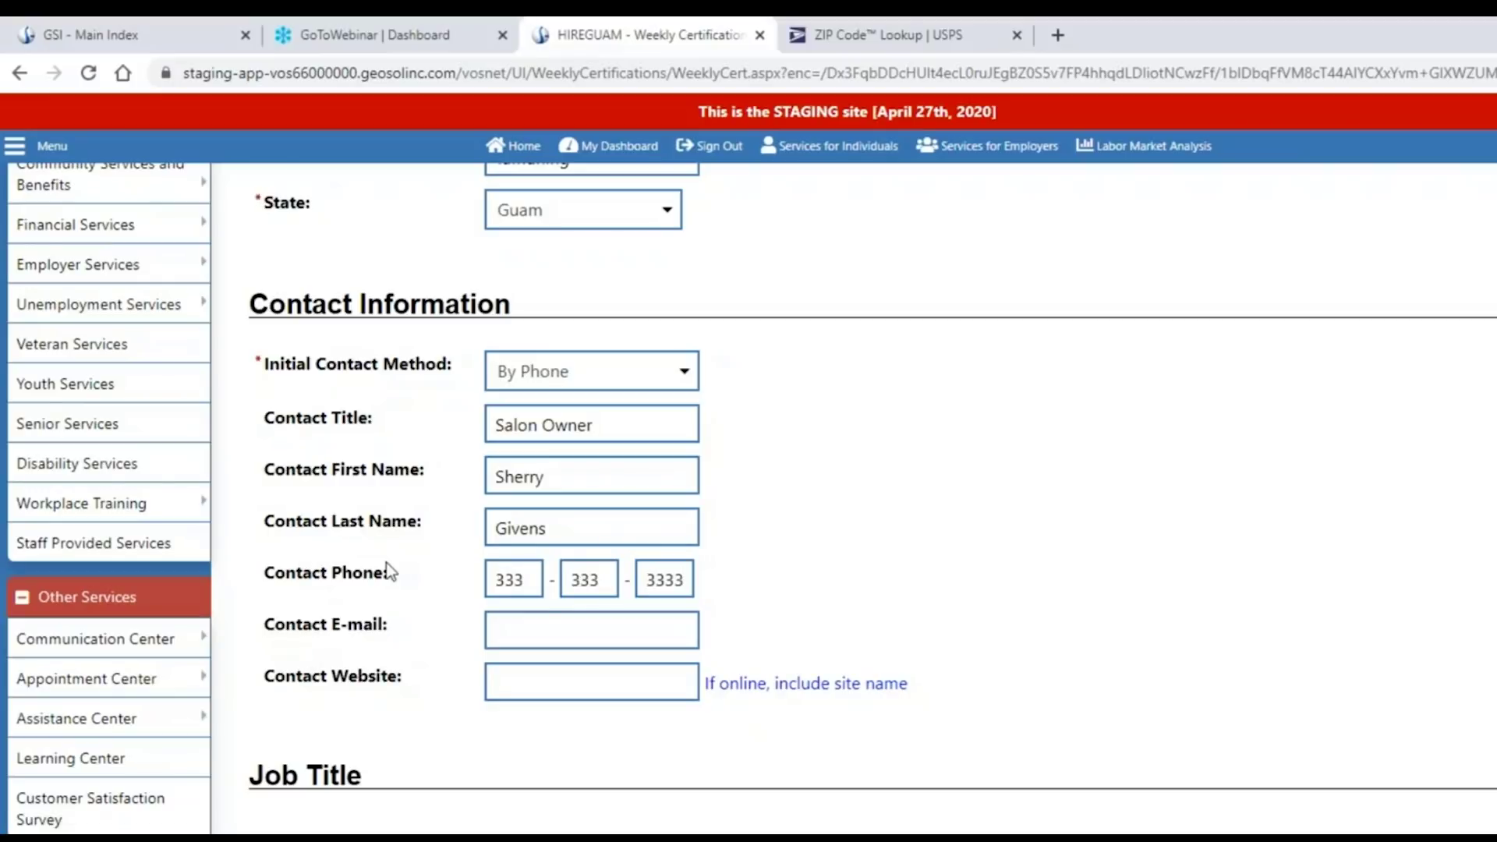
click(554, 377)
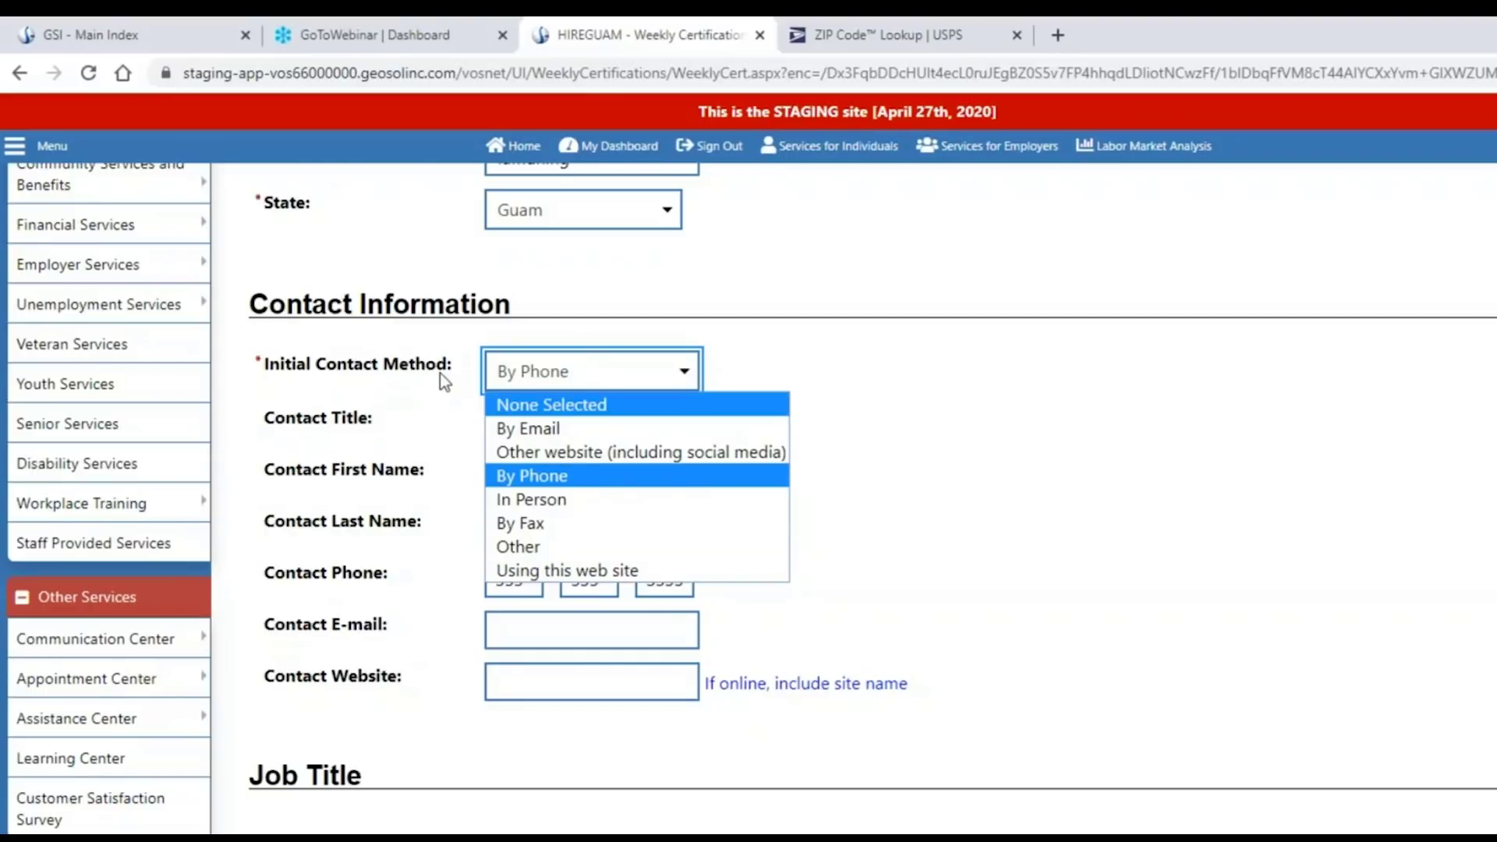
click(821, 404)
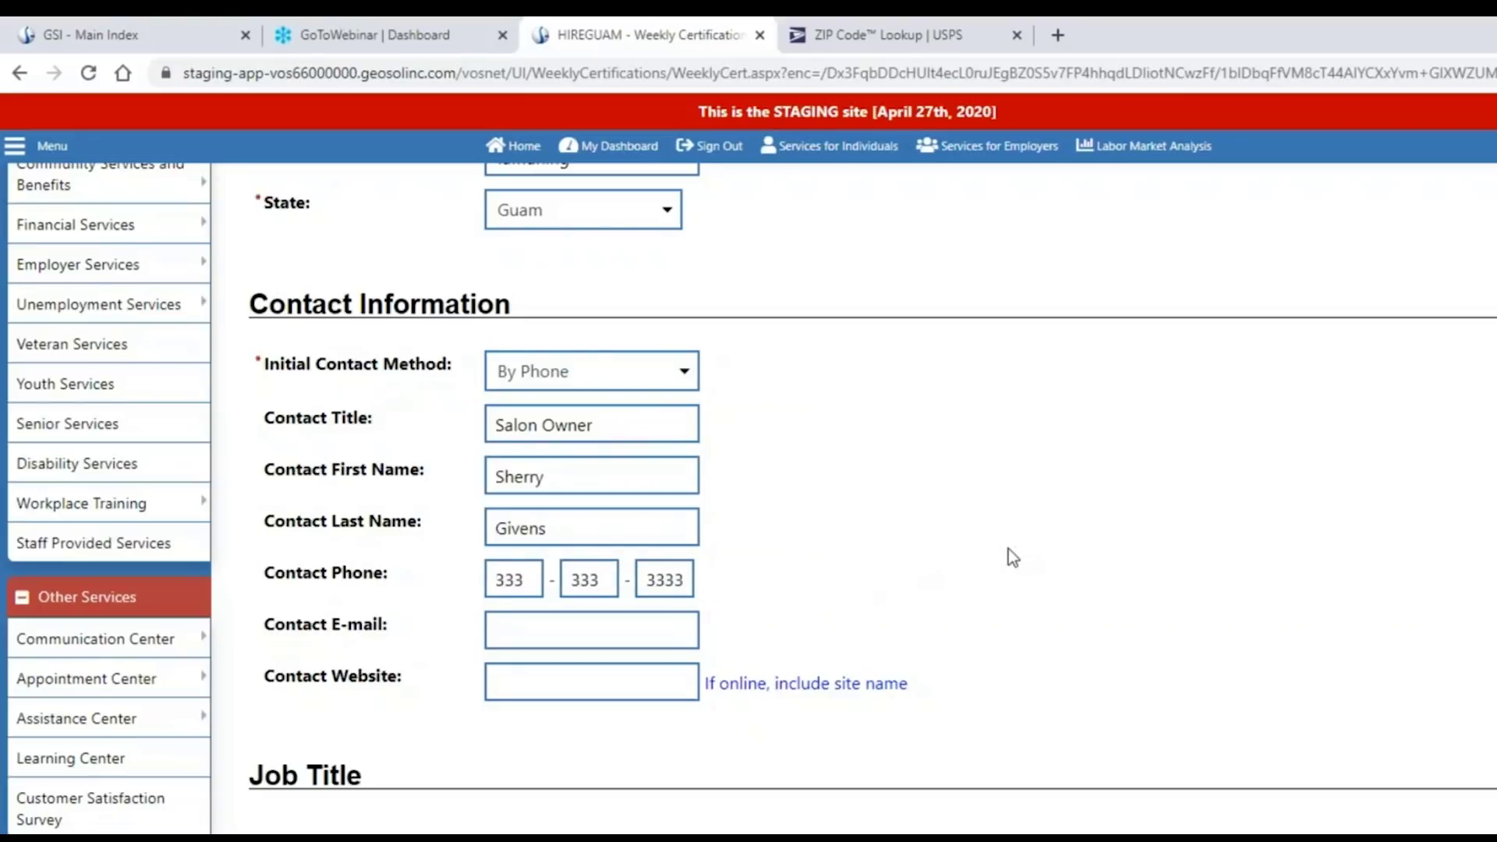
scroll(1008, 549, down, 5)
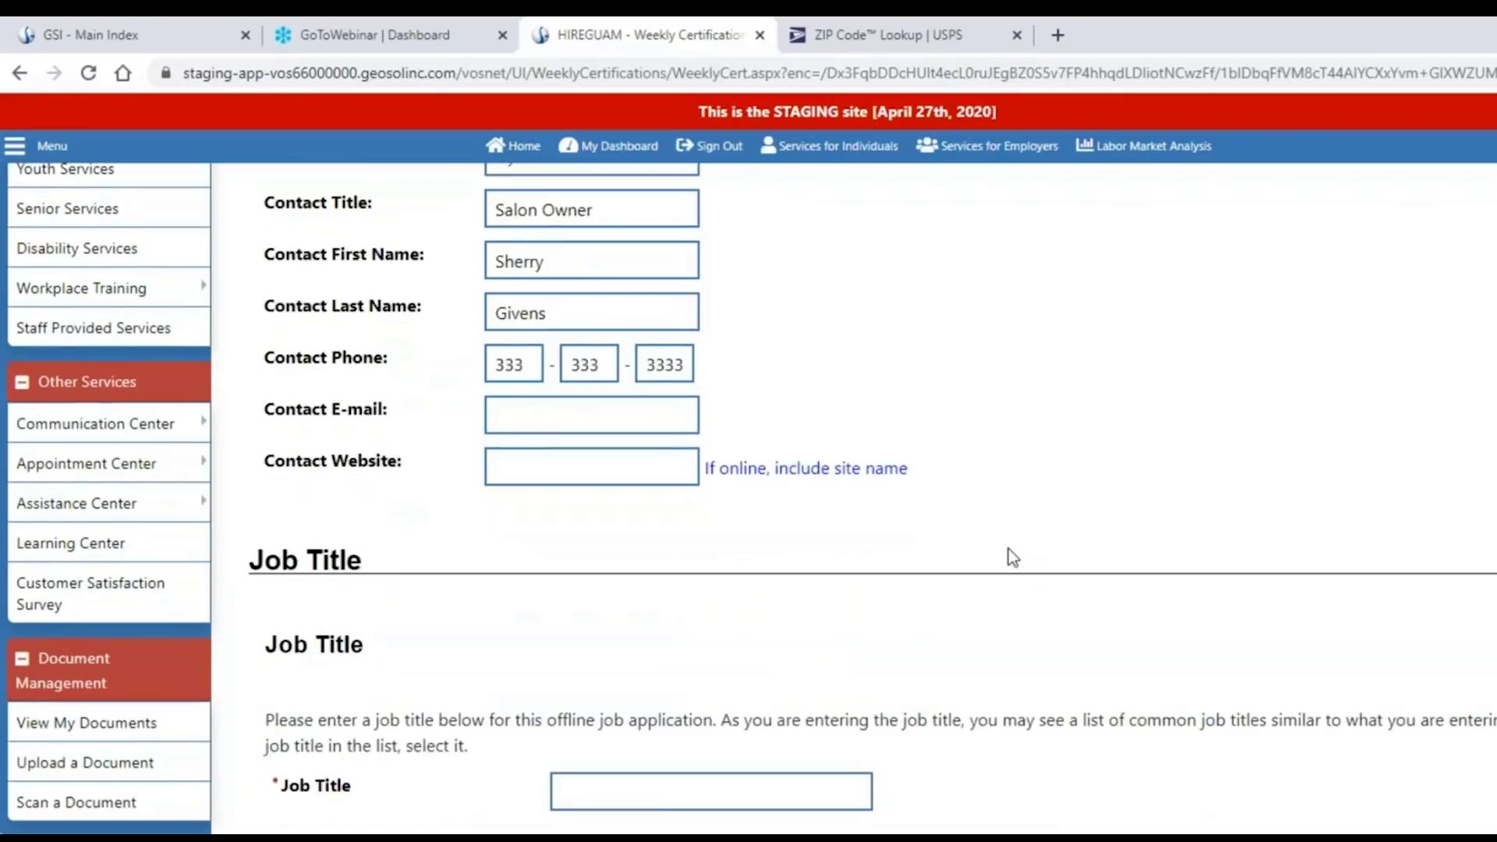
Set job title Hair Stylist and occupation Hairdressers, Hairstylists, and Cosmetologists (code 39501200).
scroll(1008, 550, down, 1)
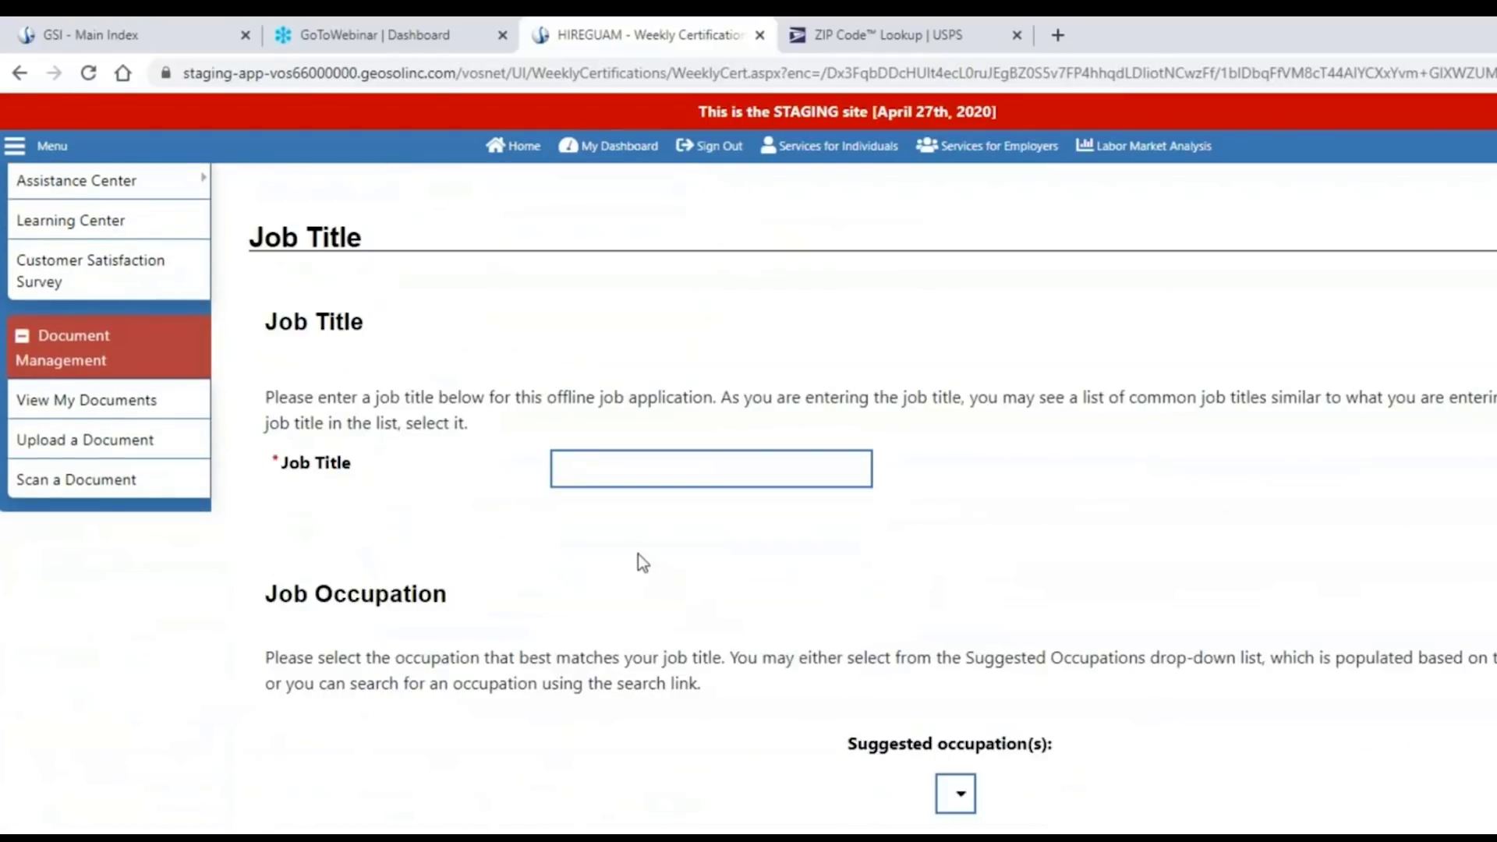
click(624, 469)
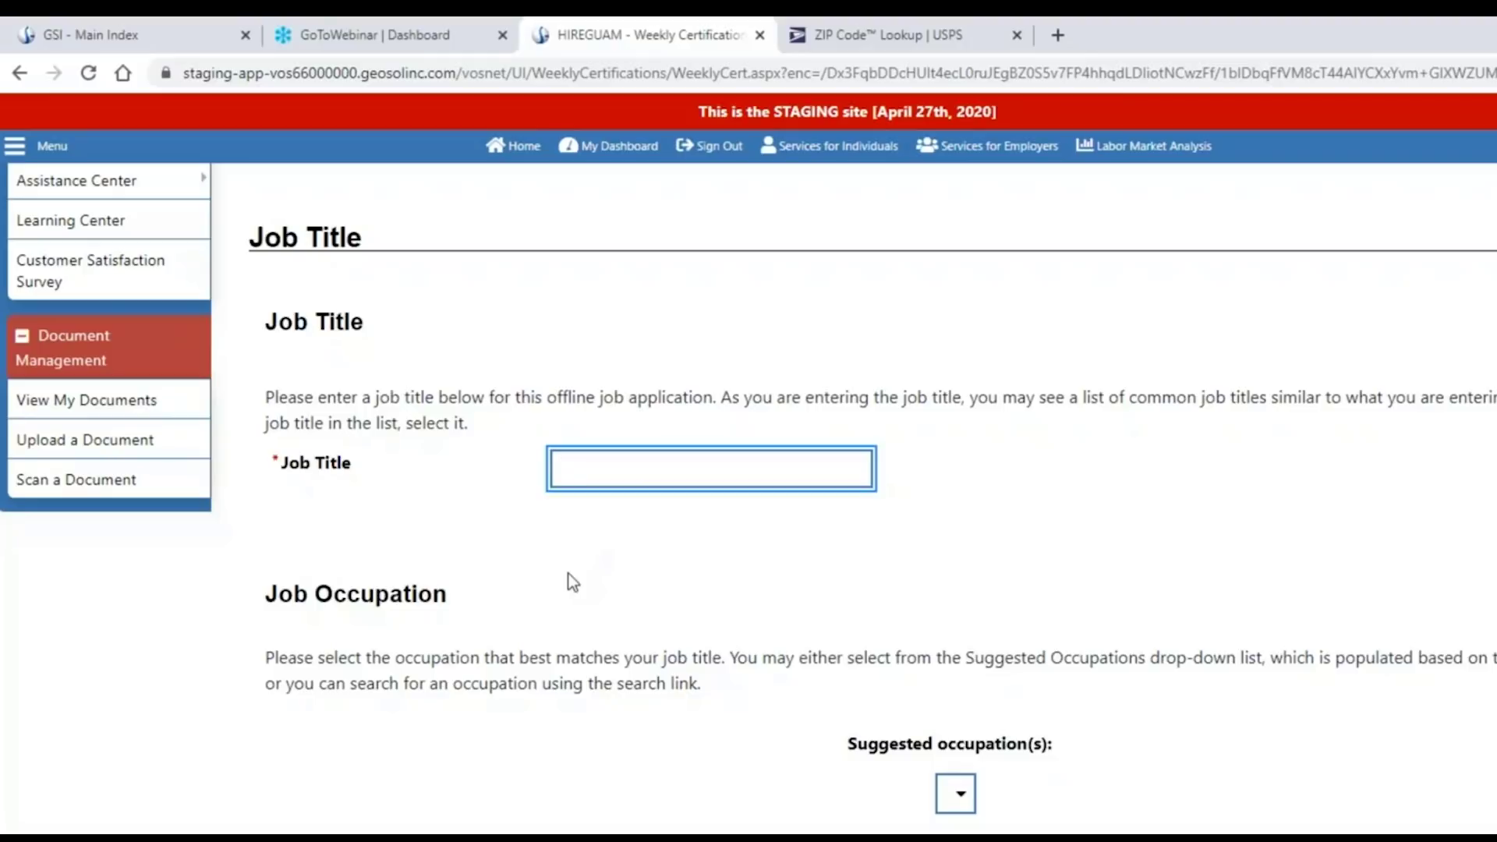
text(hair)
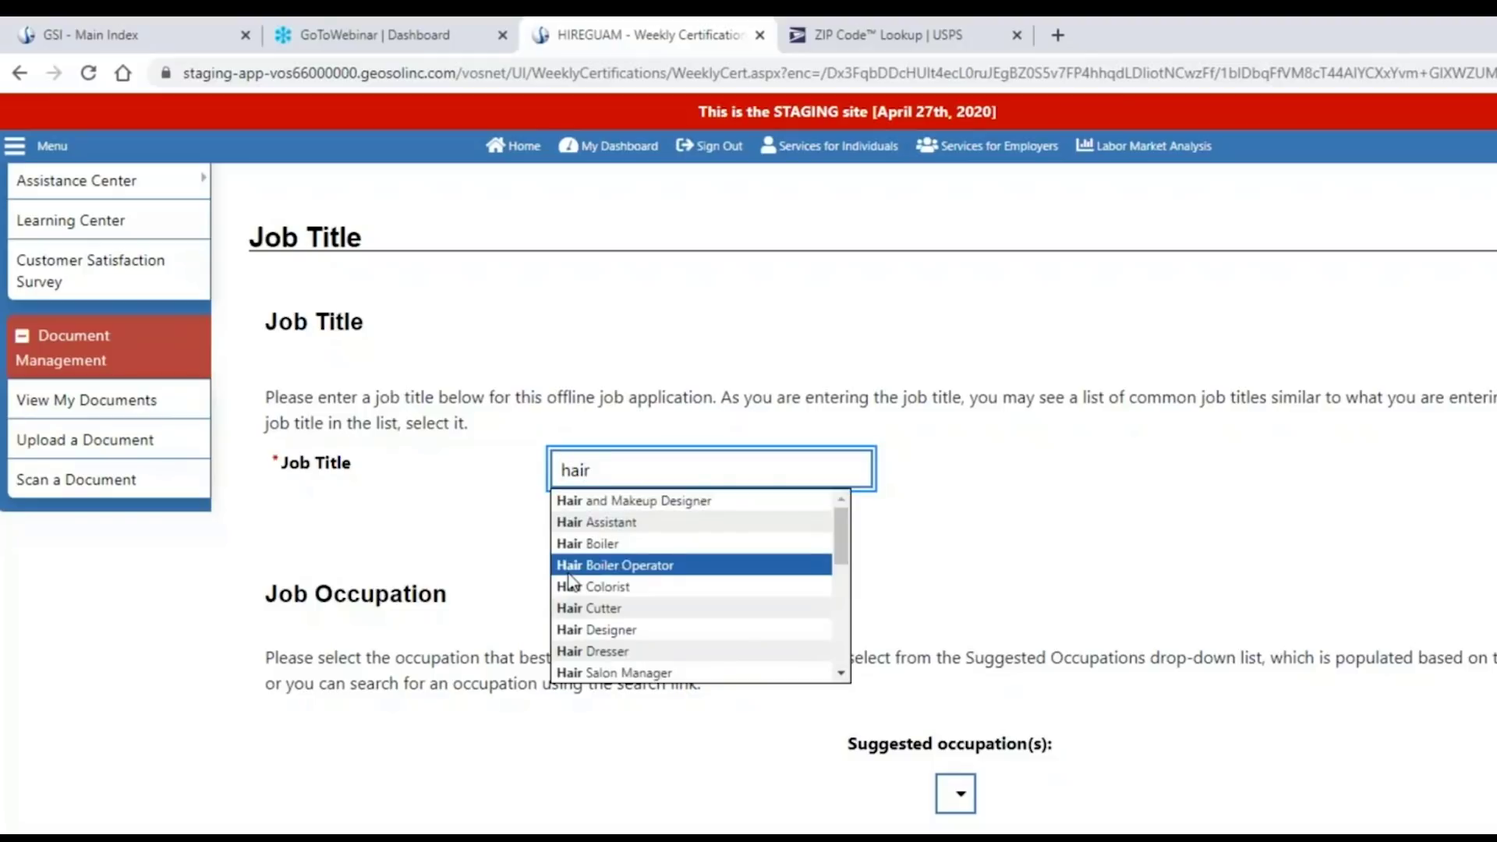
text( sty)
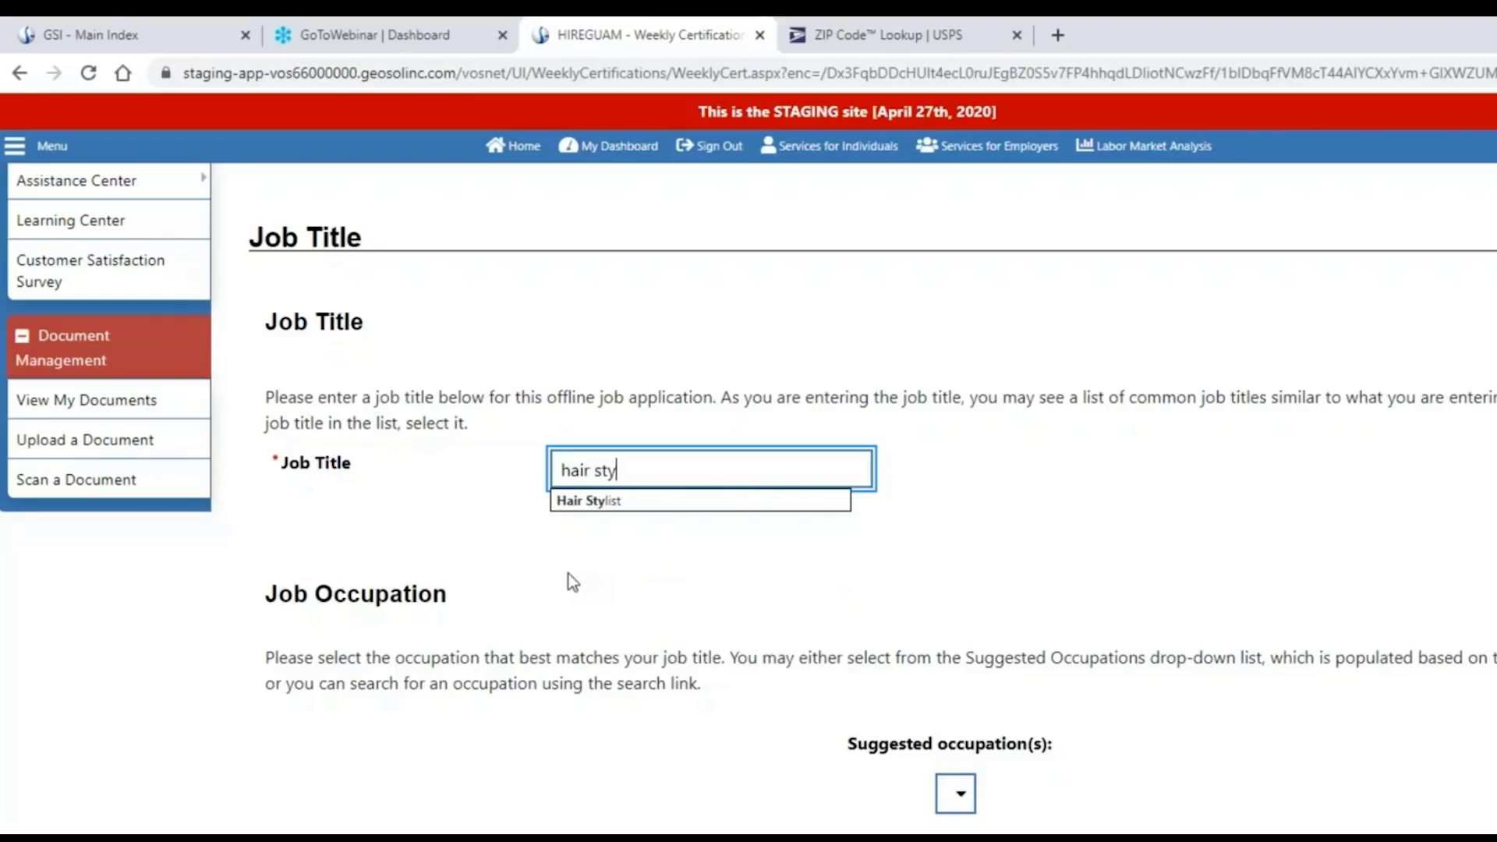
click(630, 501)
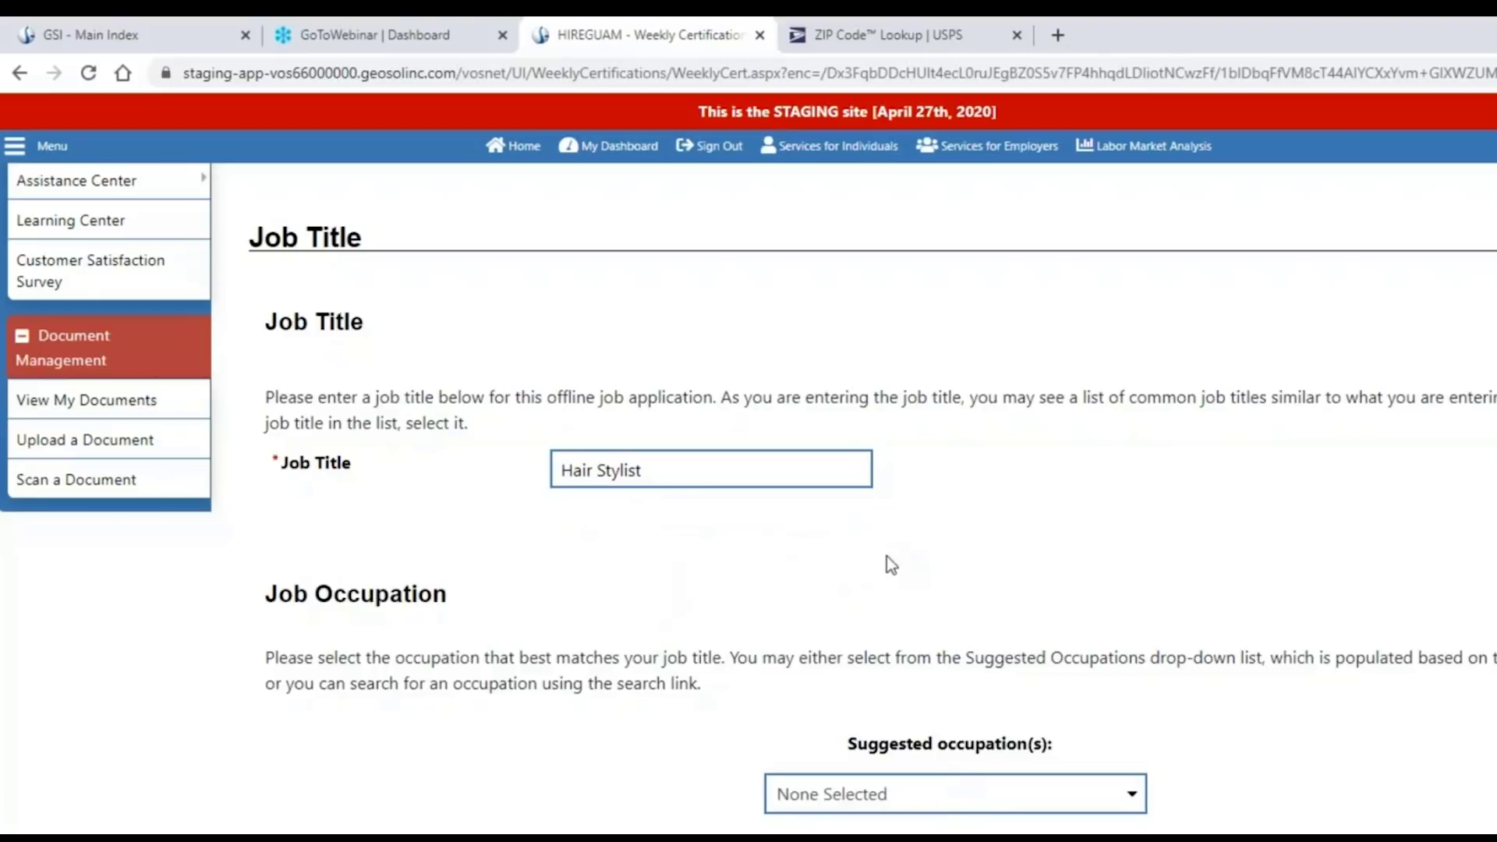
scroll(578, 633, down, 1)
scroll(538, 562, down, 3)
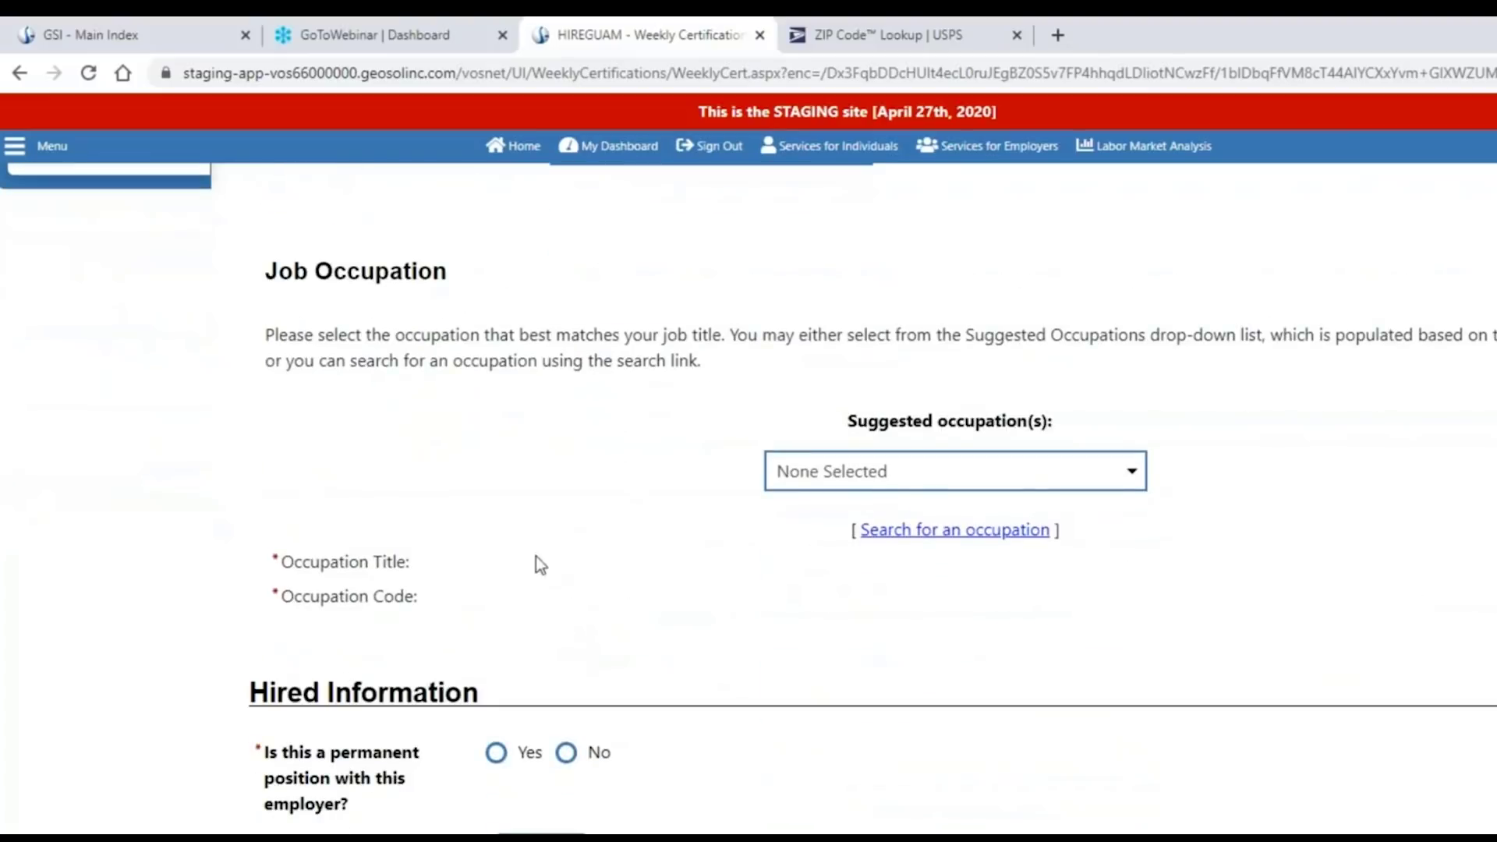
click(857, 479)
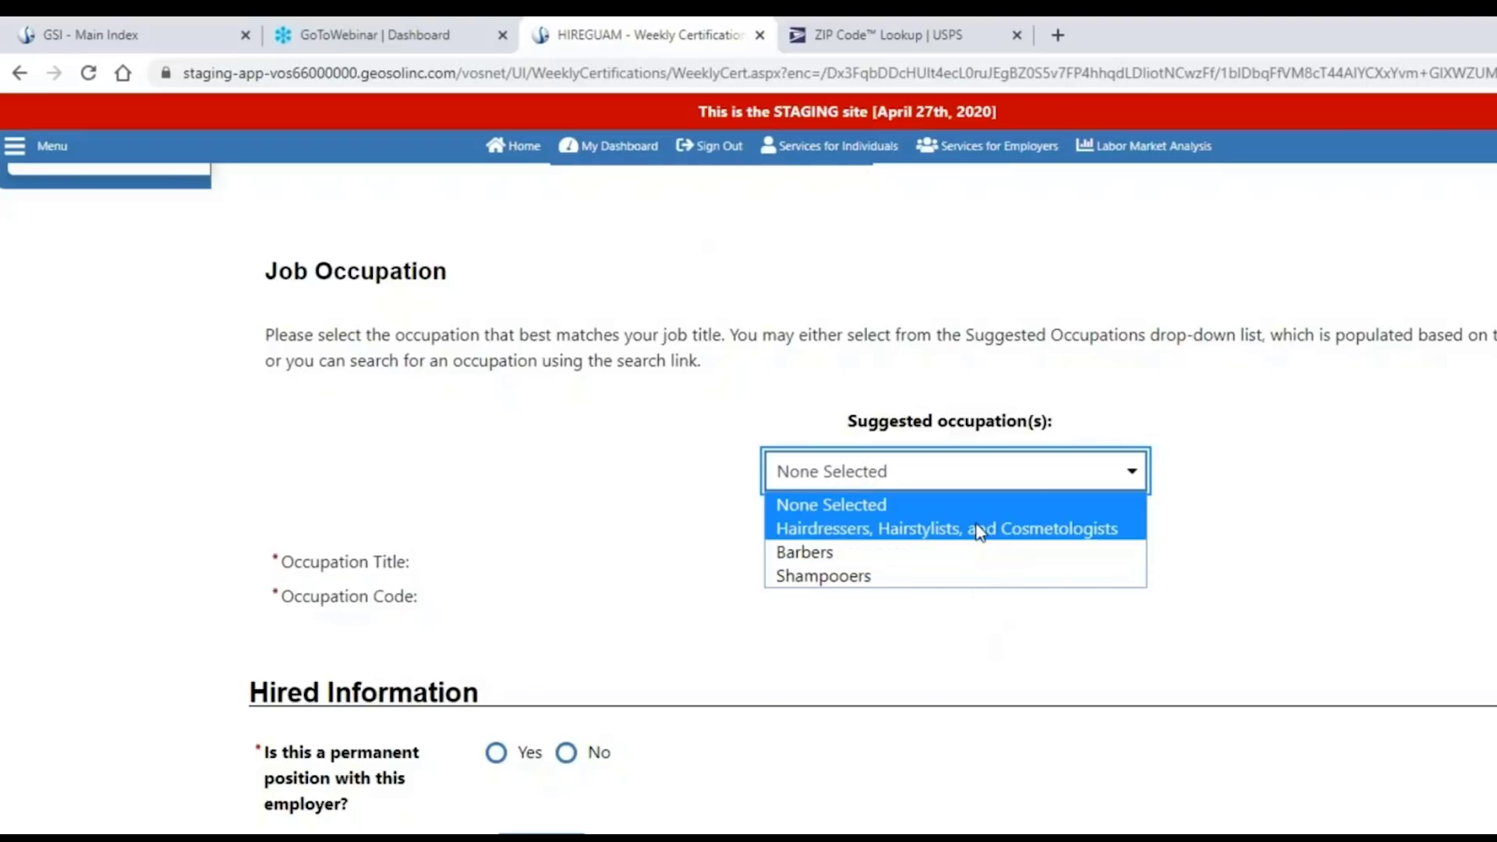
click(976, 528)
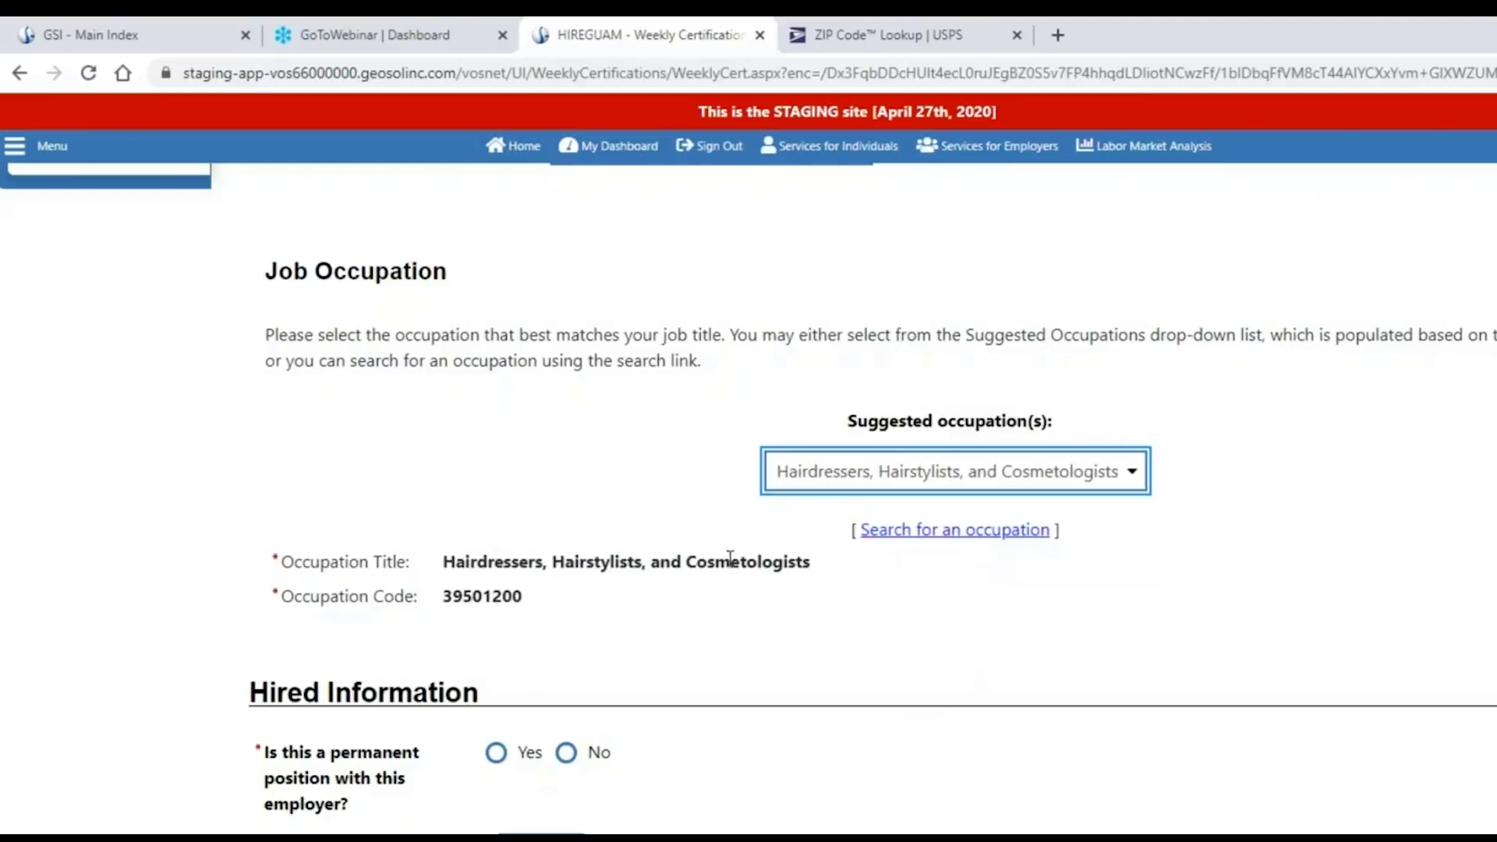
click(633, 611)
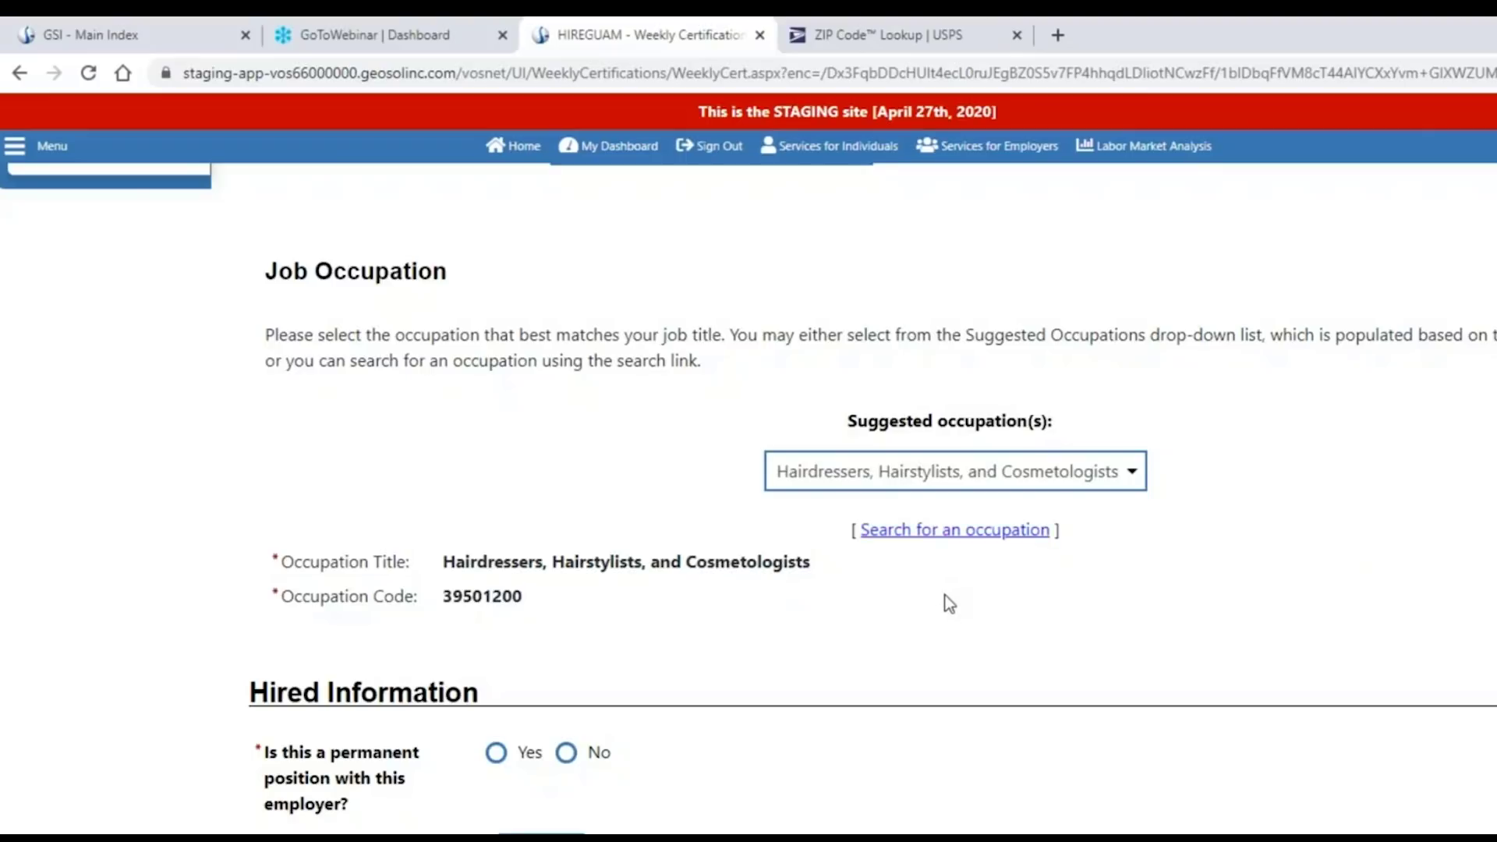
Mark the position permanent with a salary of 400 per Week.
scroll(945, 595, down, 4)
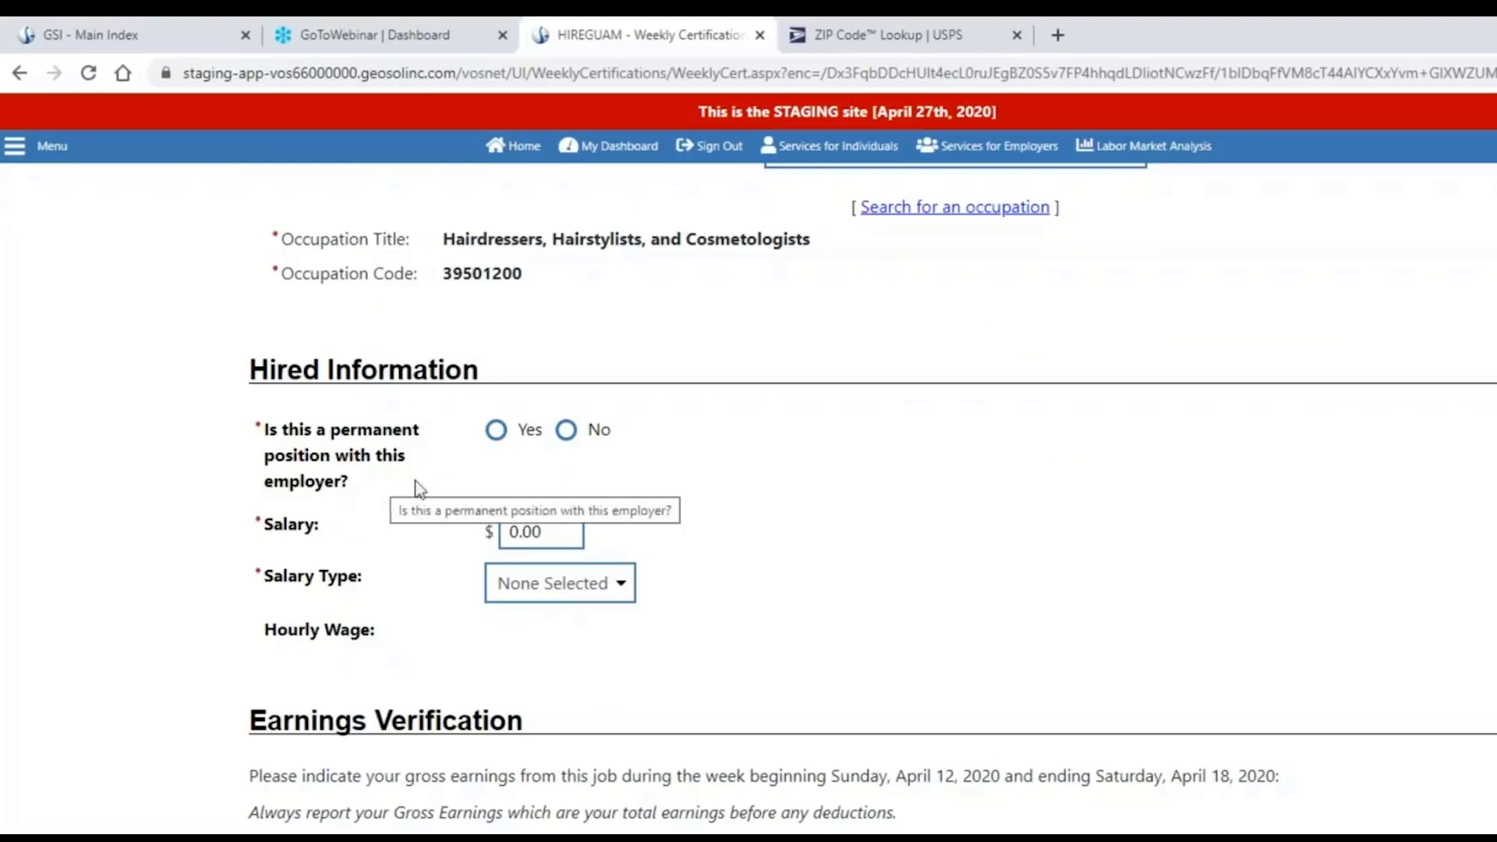
click(495, 430)
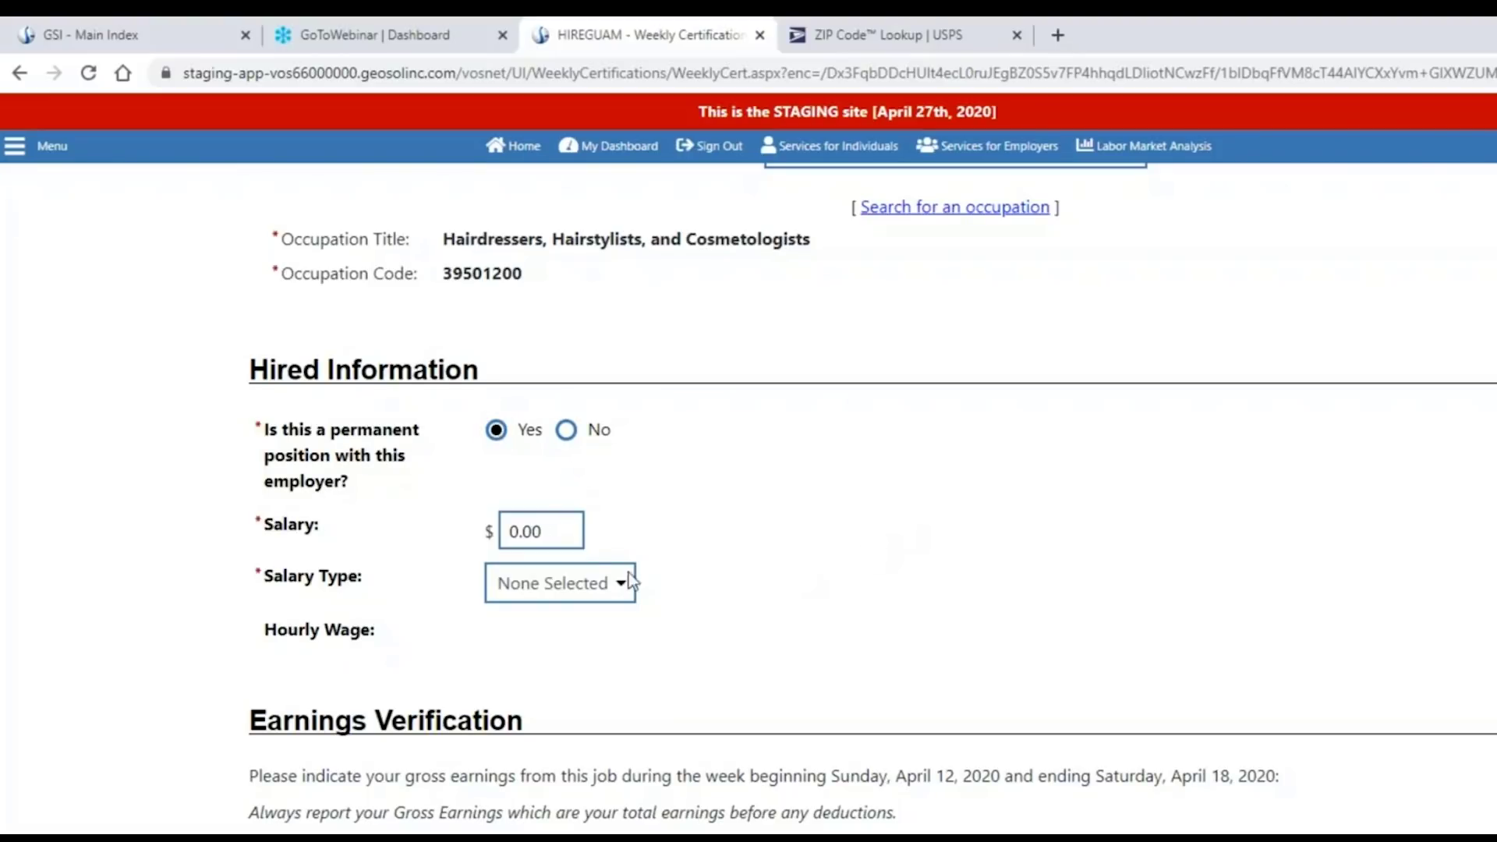
click(570, 529)
click(597, 583)
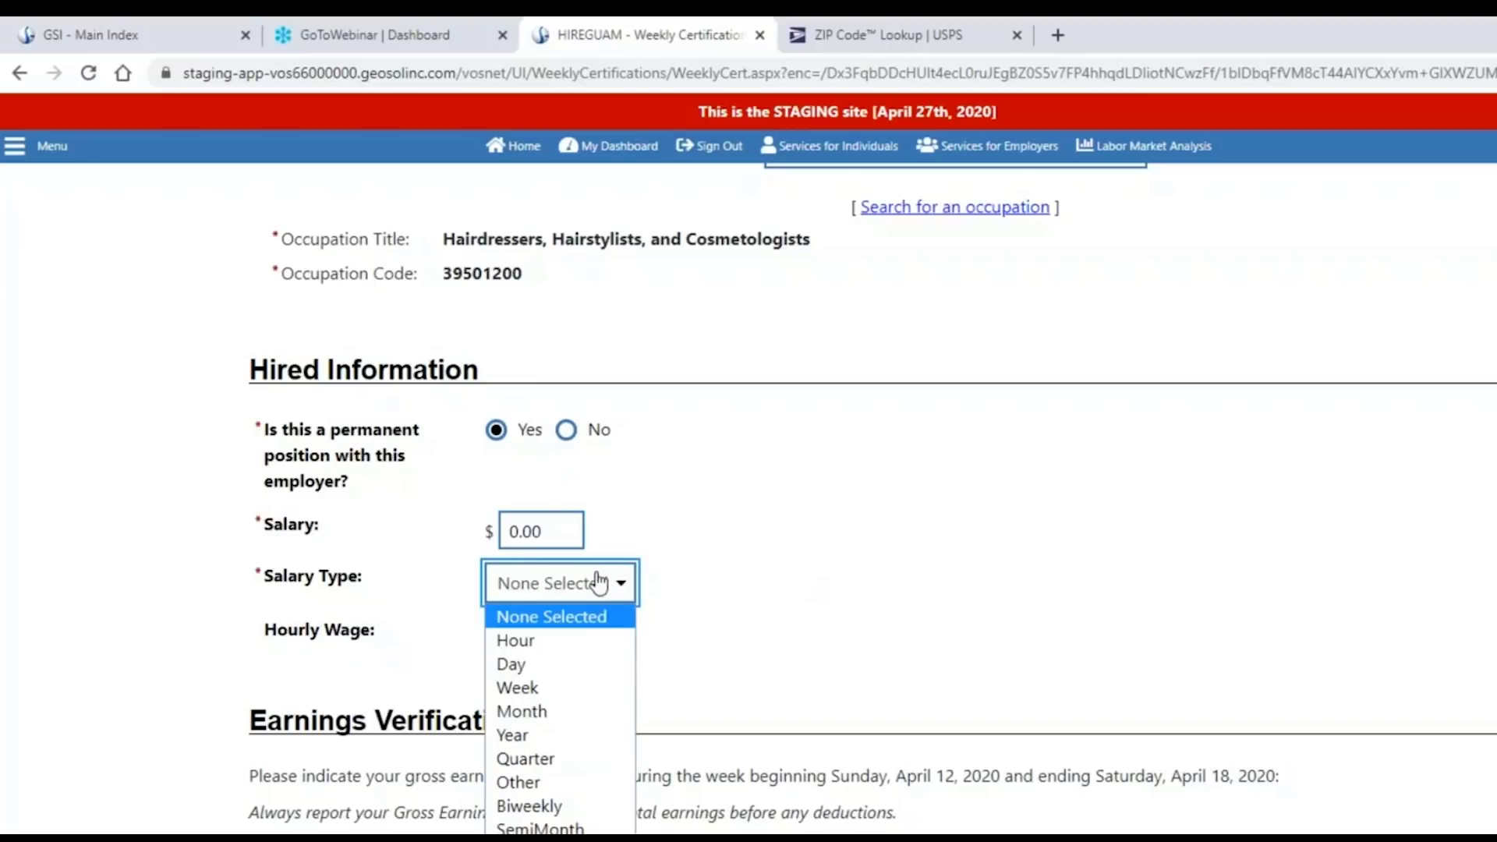
click(546, 530)
double_click(545, 531)
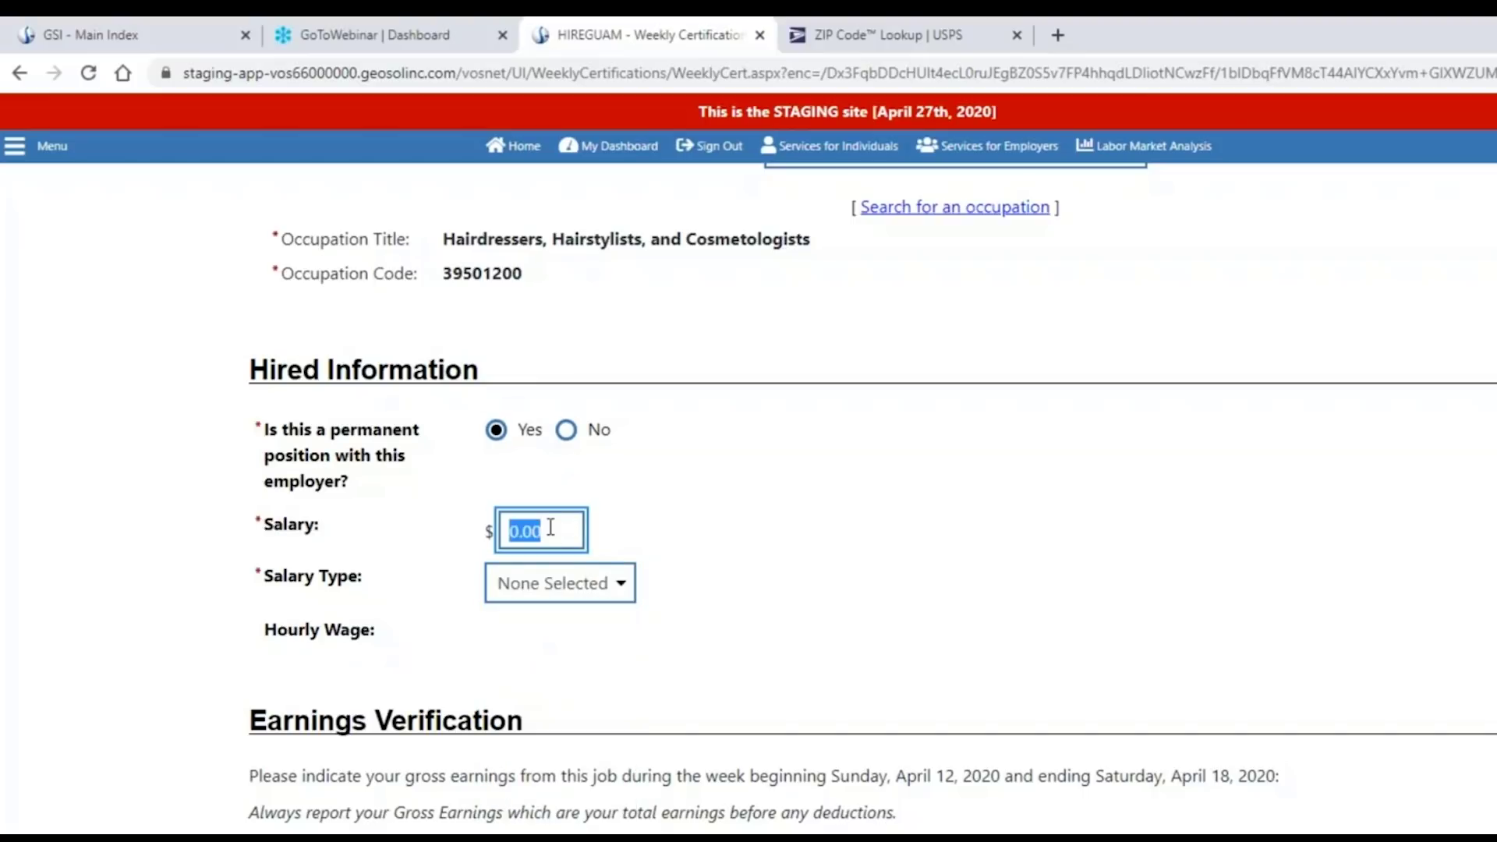
text(400)
click(612, 594)
click(563, 698)
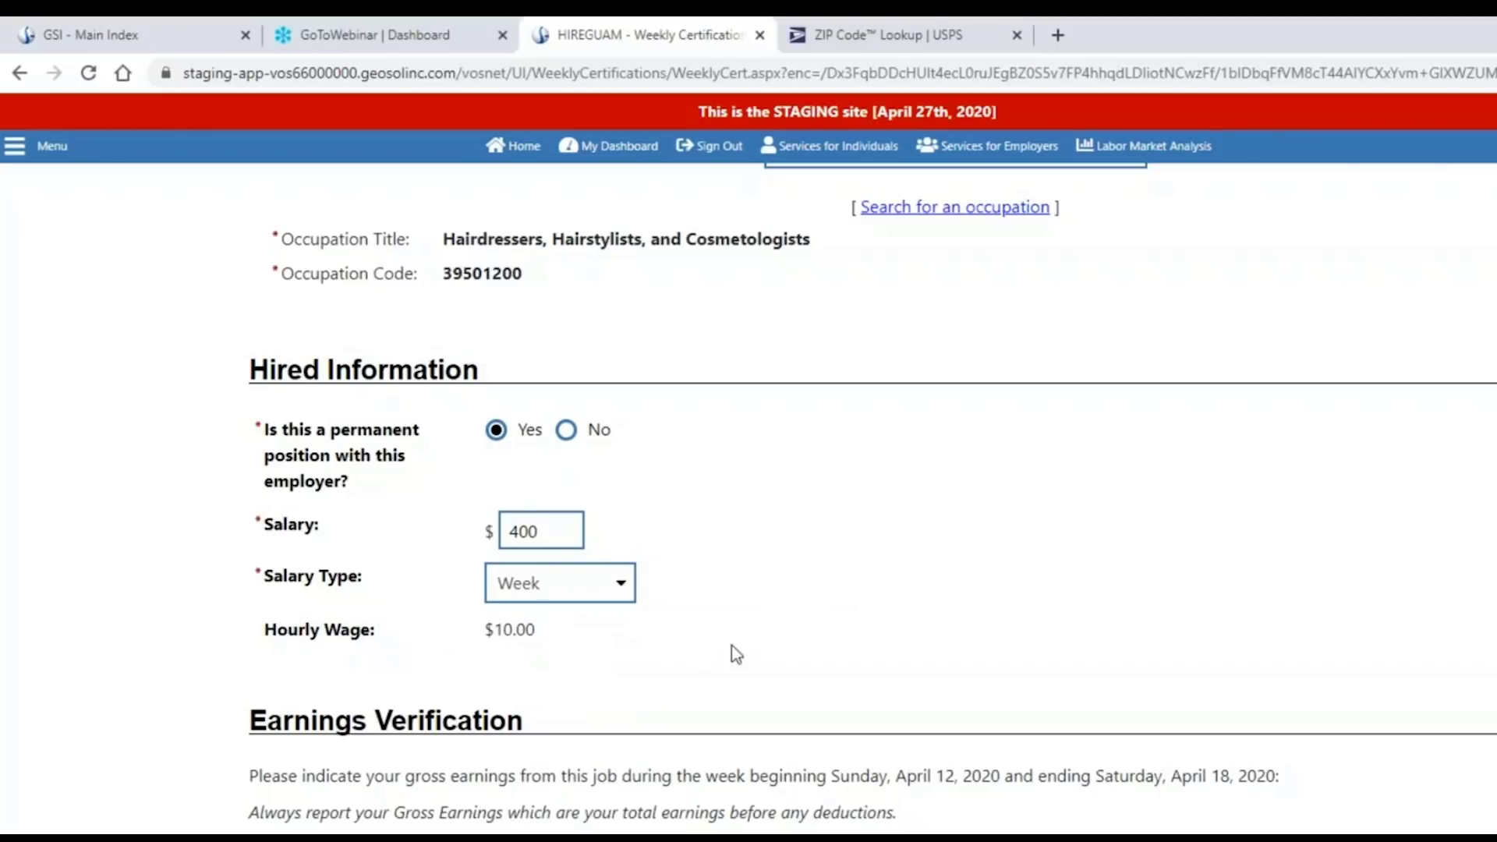
Move on to Earnings Verification and review the Regular Earnings field and week's dates.
scroll(731, 645, down, 4)
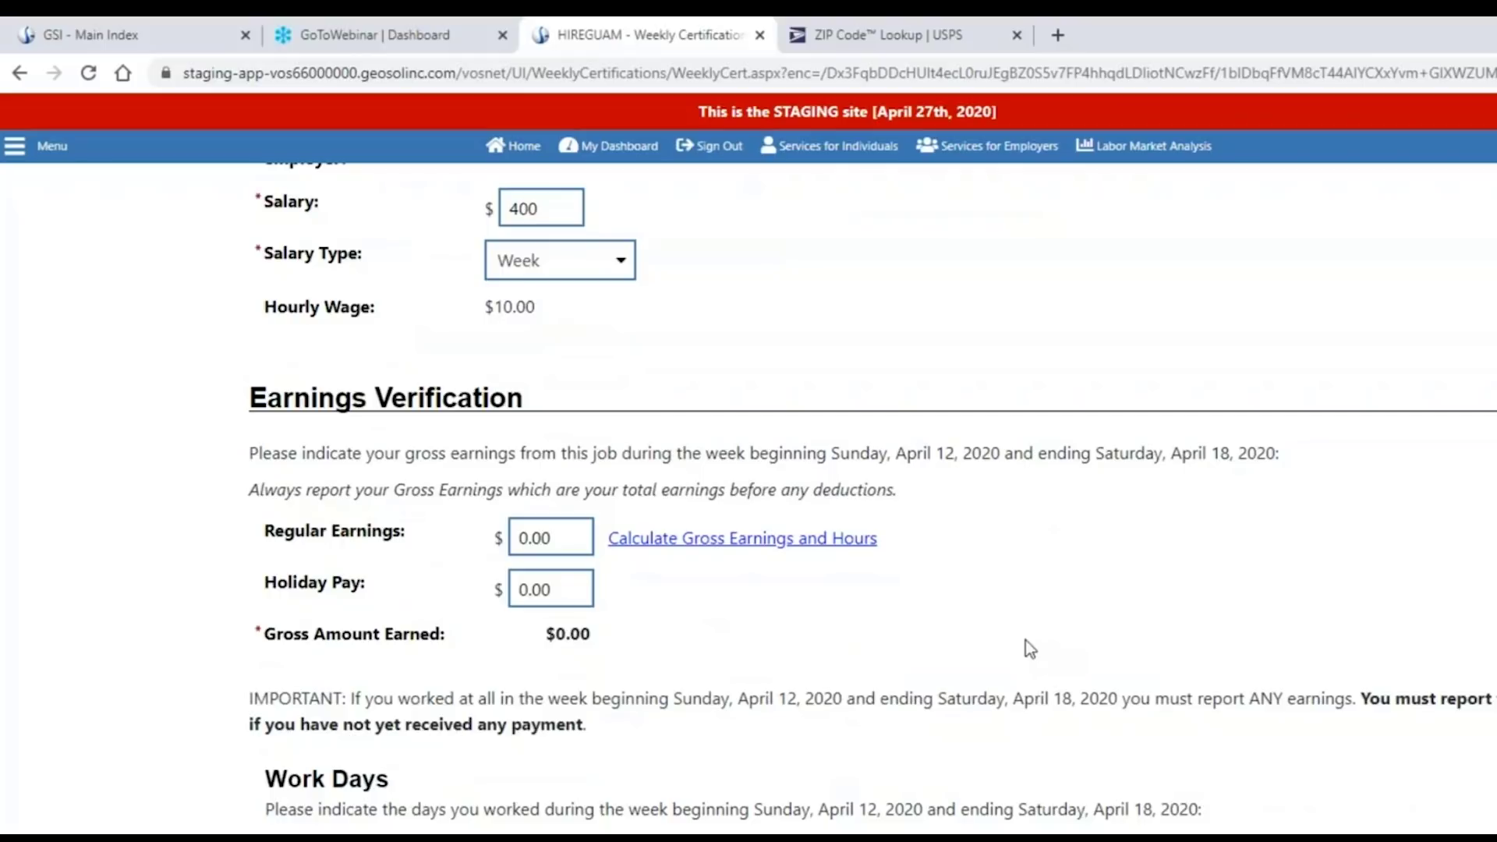
click(551, 537)
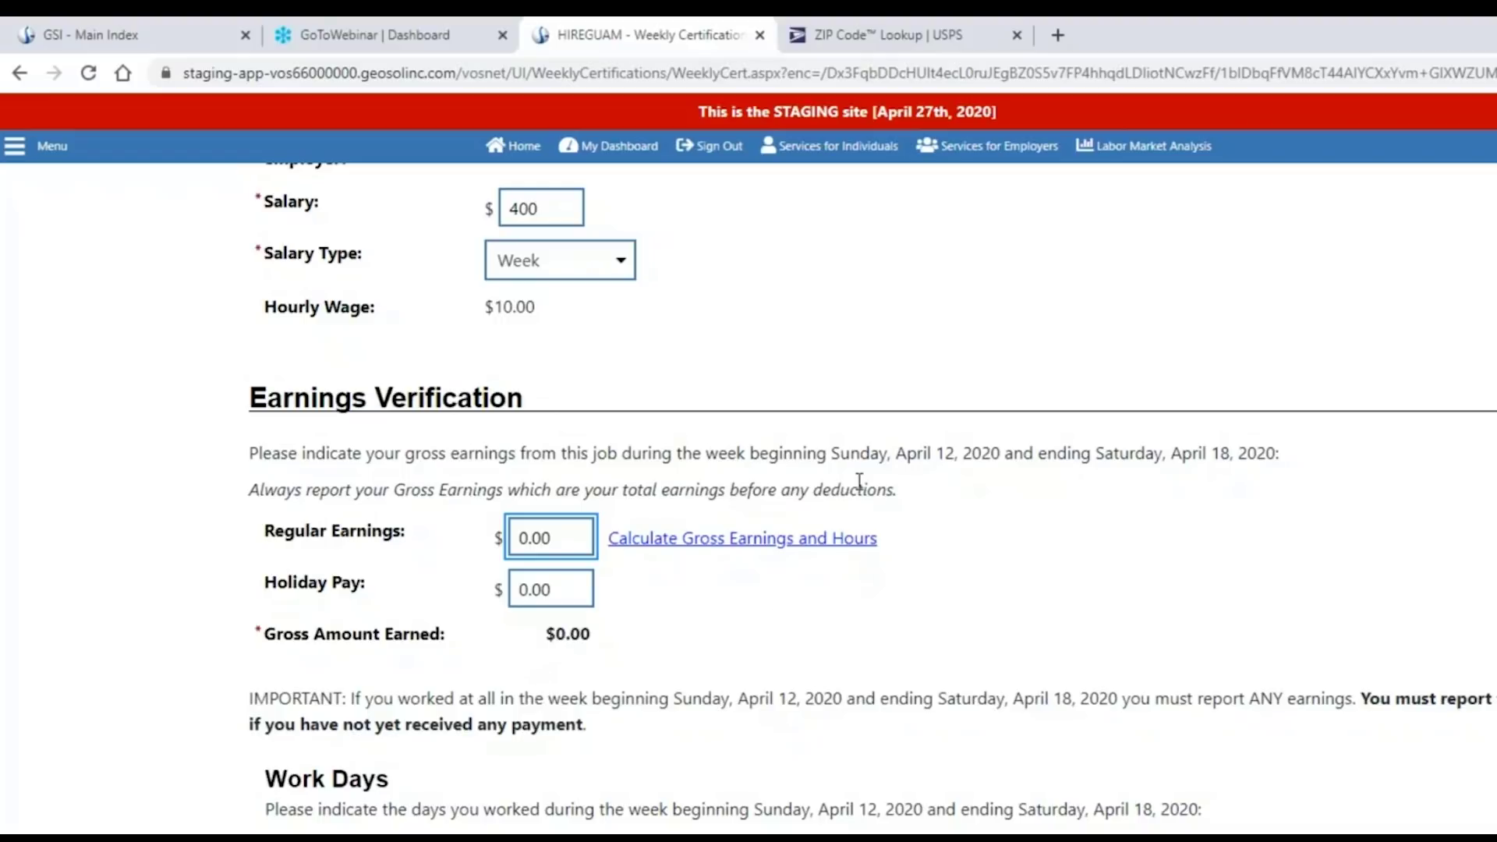
click(770, 450)
drag(770, 451, 1288, 466)
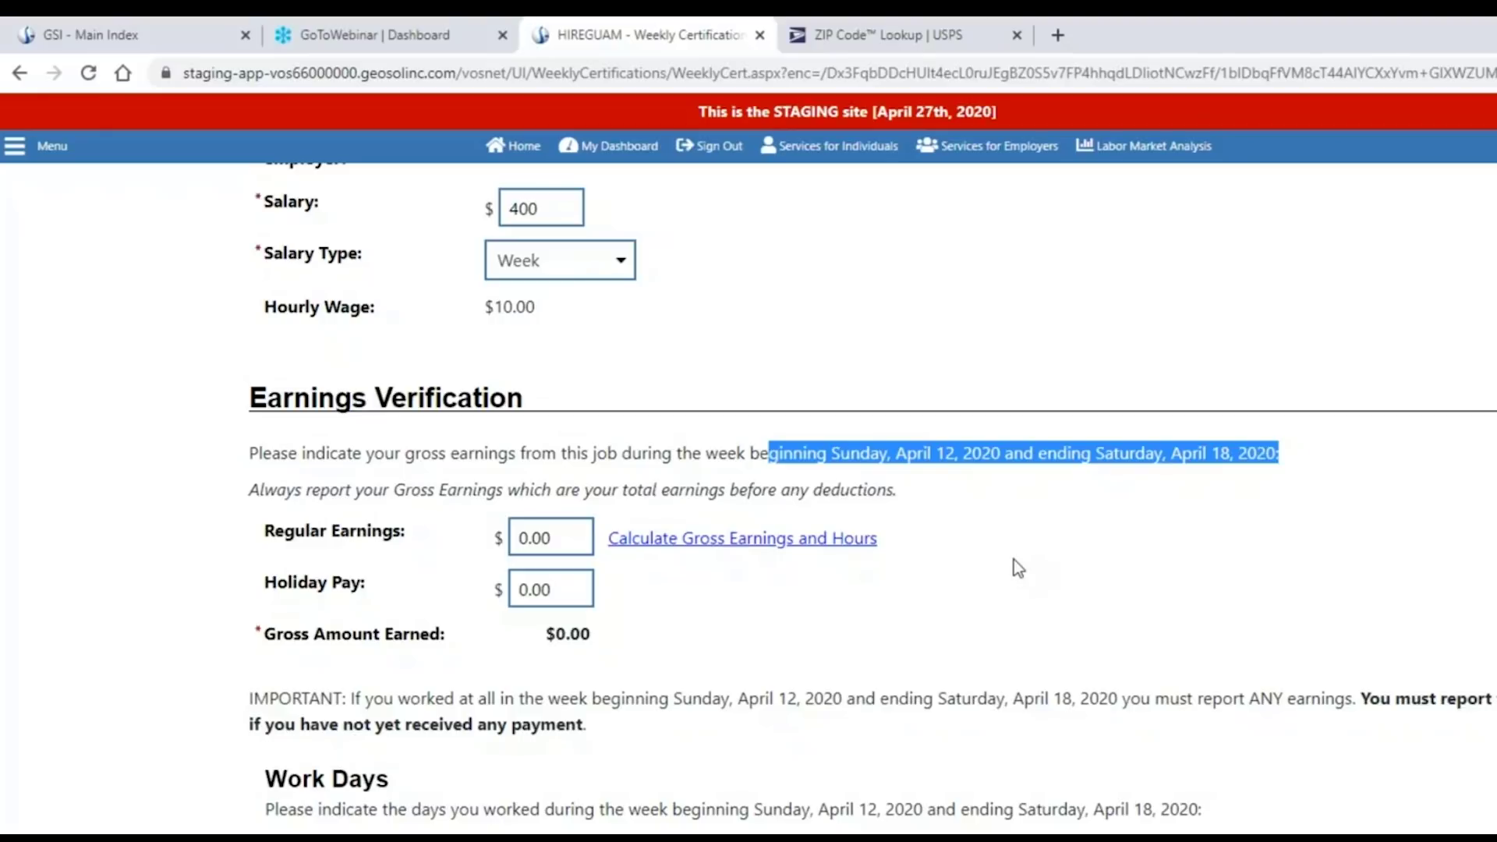
scroll(1014, 559, down, 1)
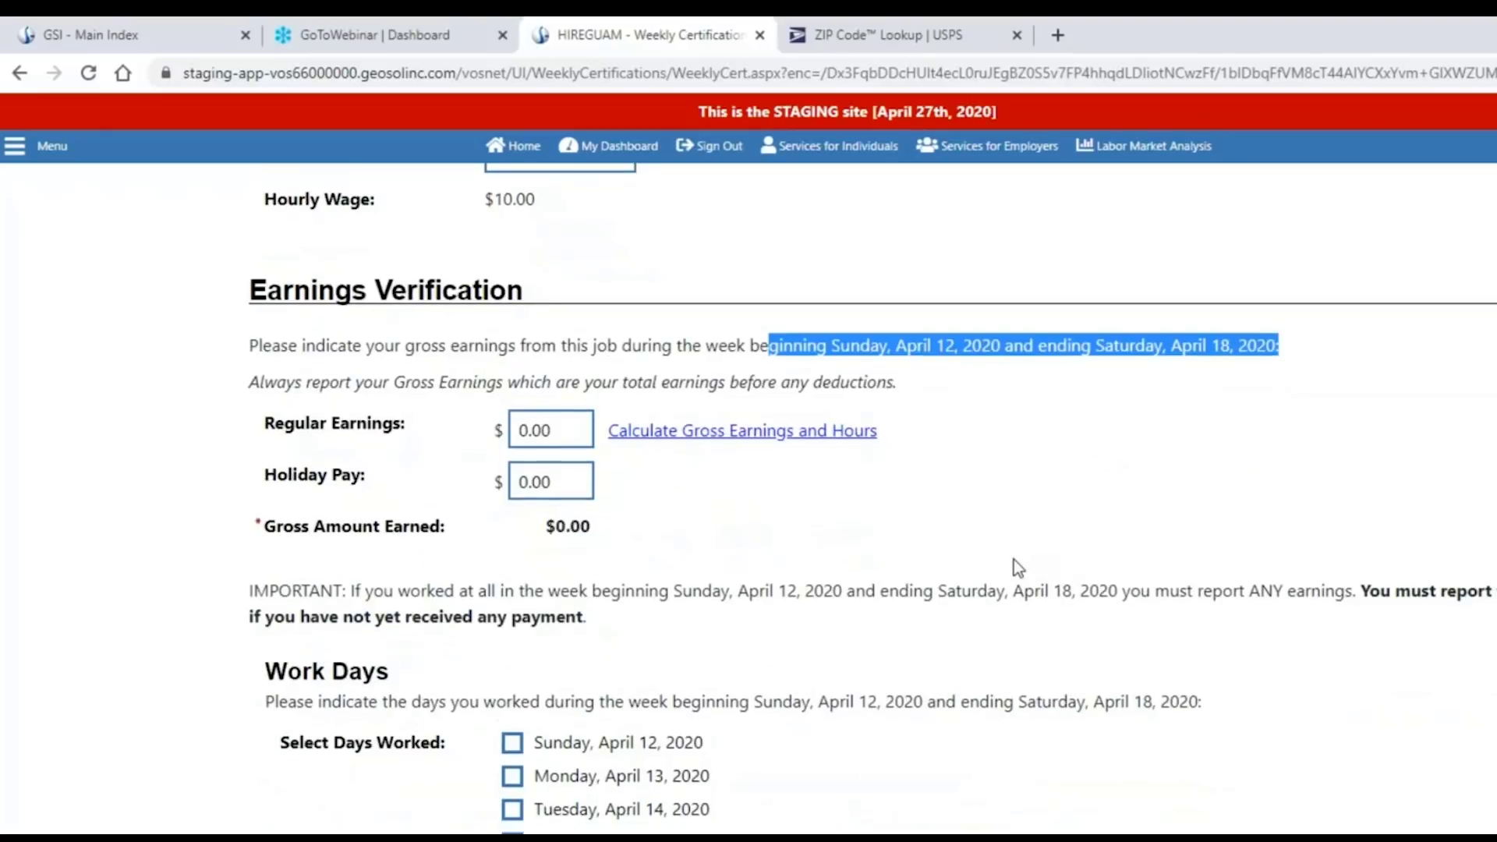
Enter 8 hours for Monday and Tuesday in the earnings calculator and accept the $160.00 total.
click(727, 437)
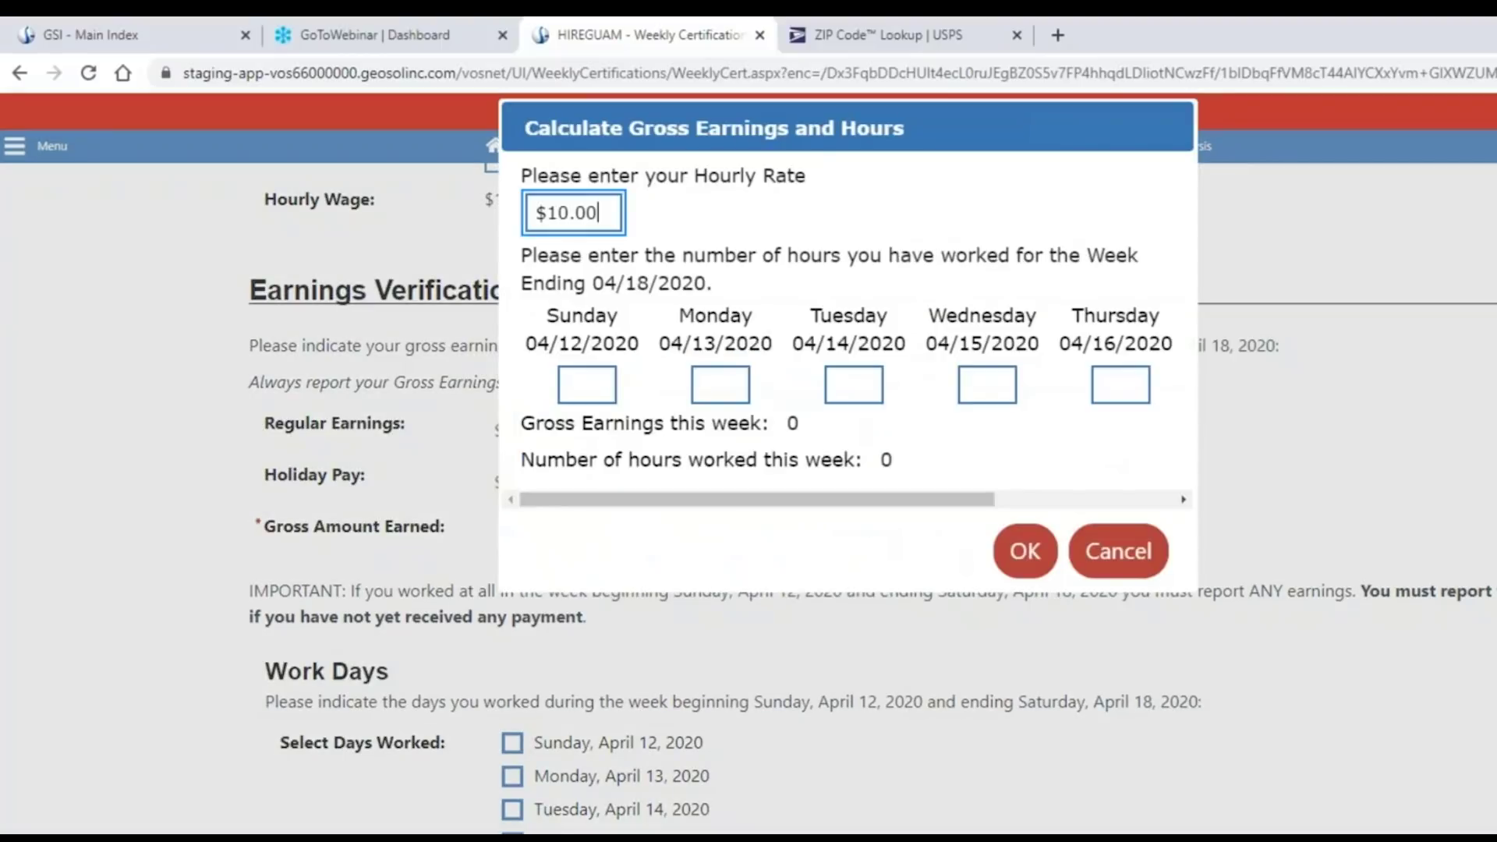
drag(795, 128, 1115, 254)
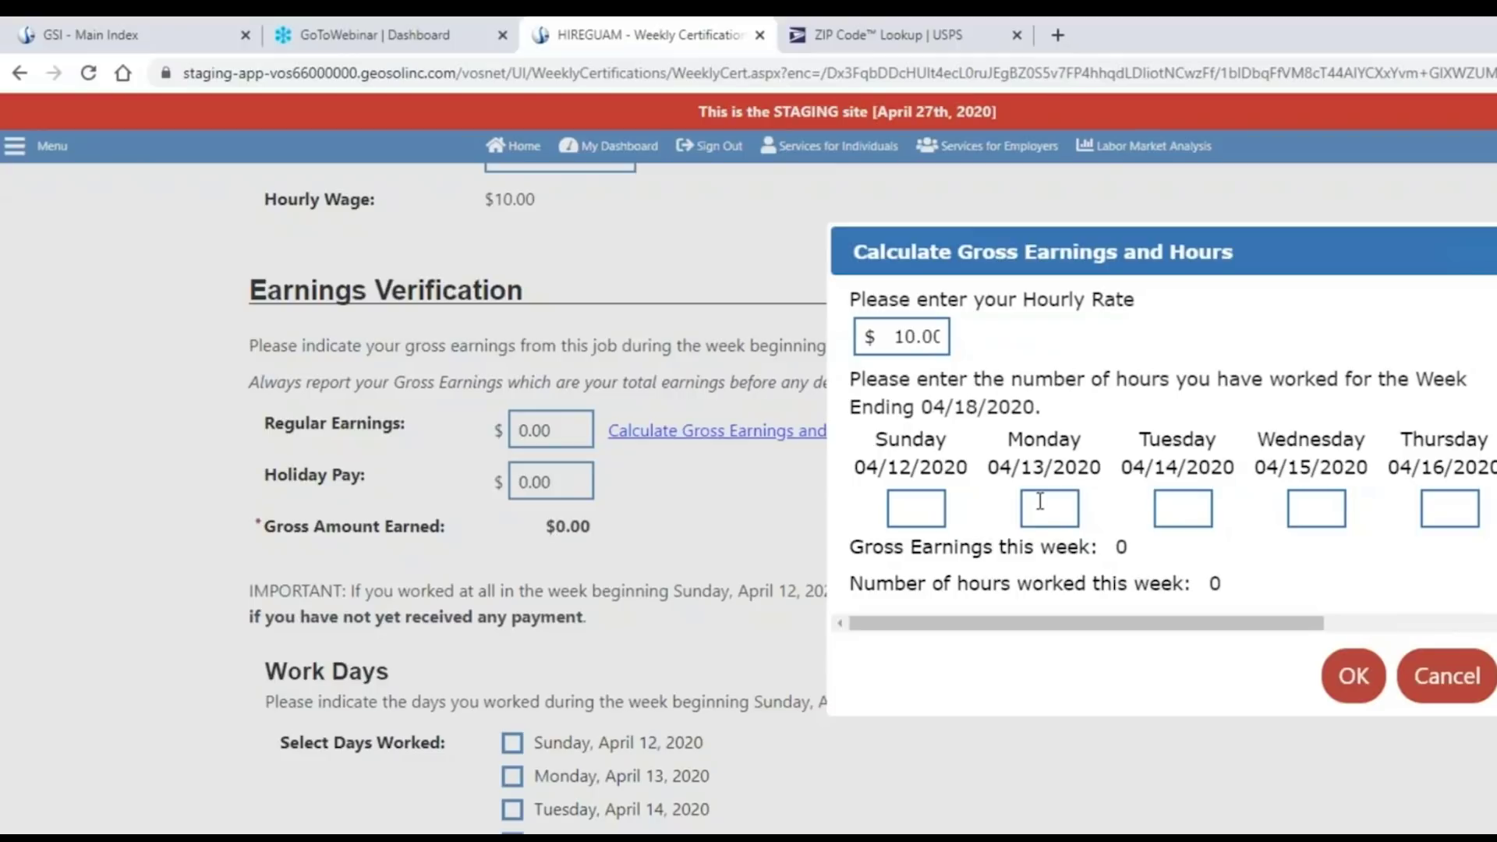
click(1040, 502)
text(8)
click(1157, 516)
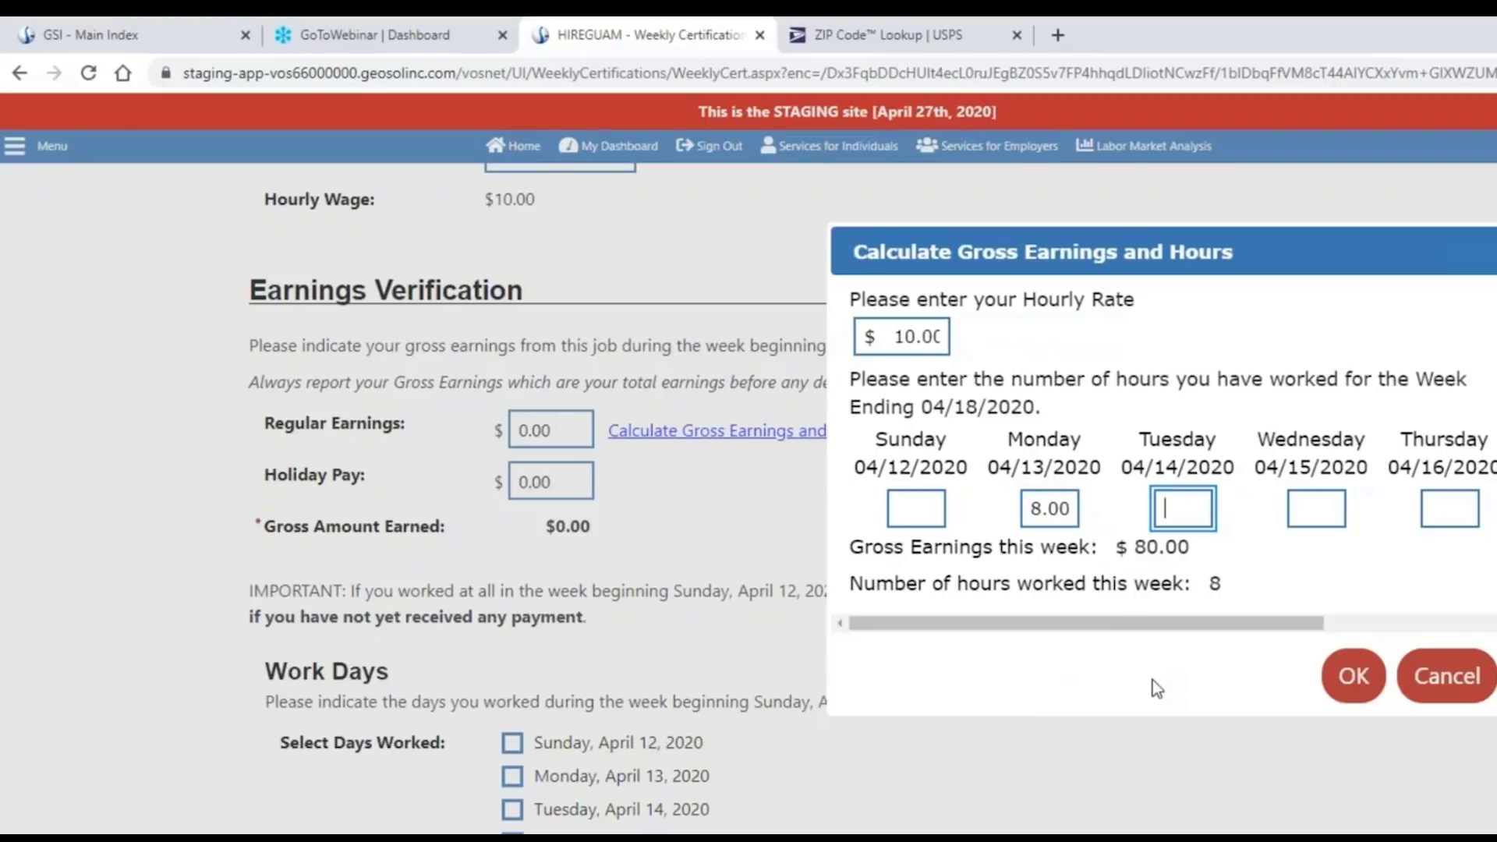
text(8)
click(1152, 680)
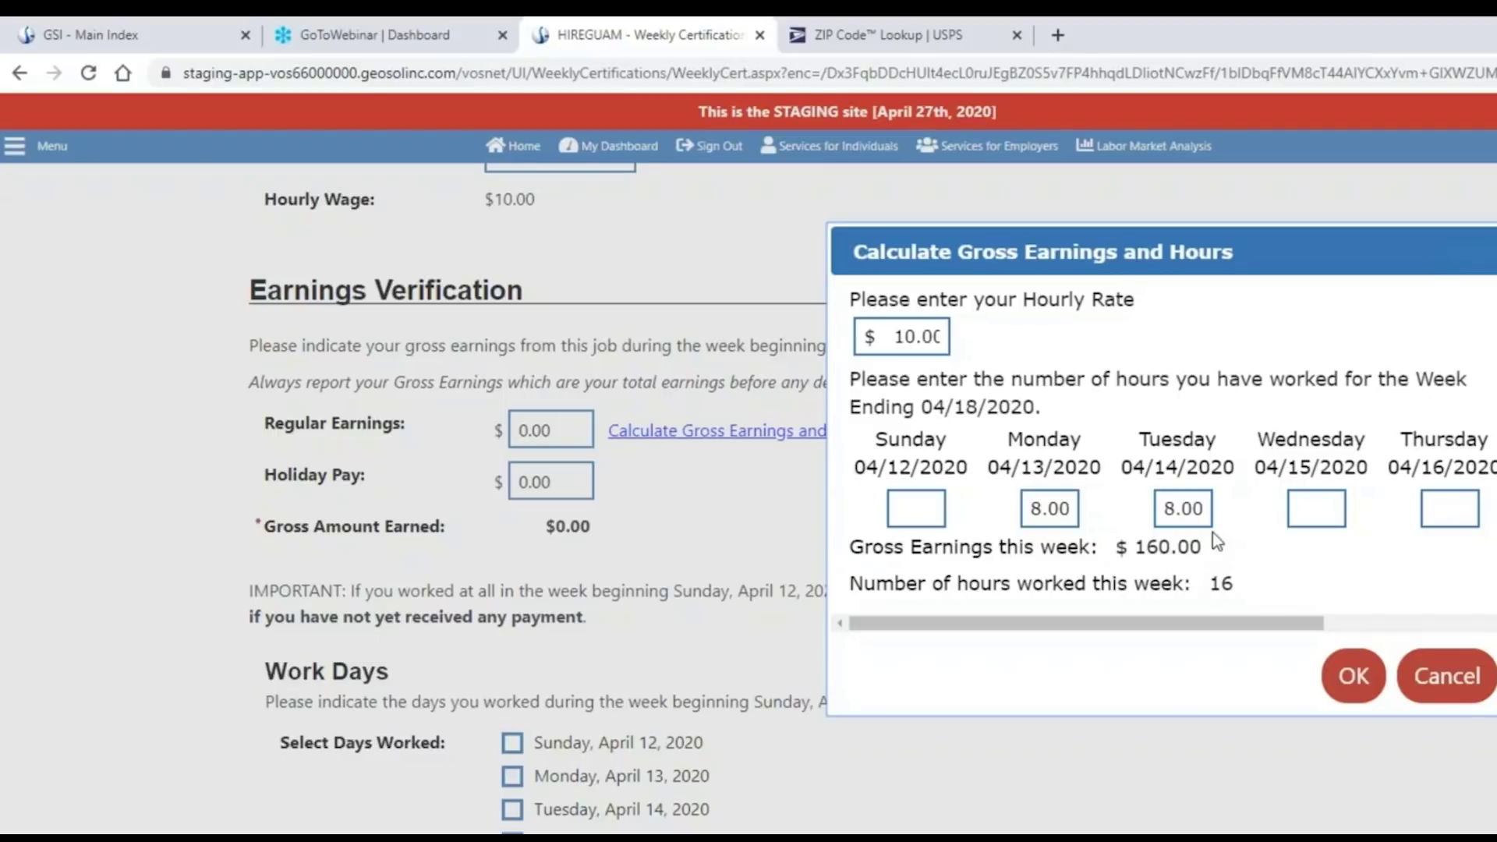
click(1314, 509)
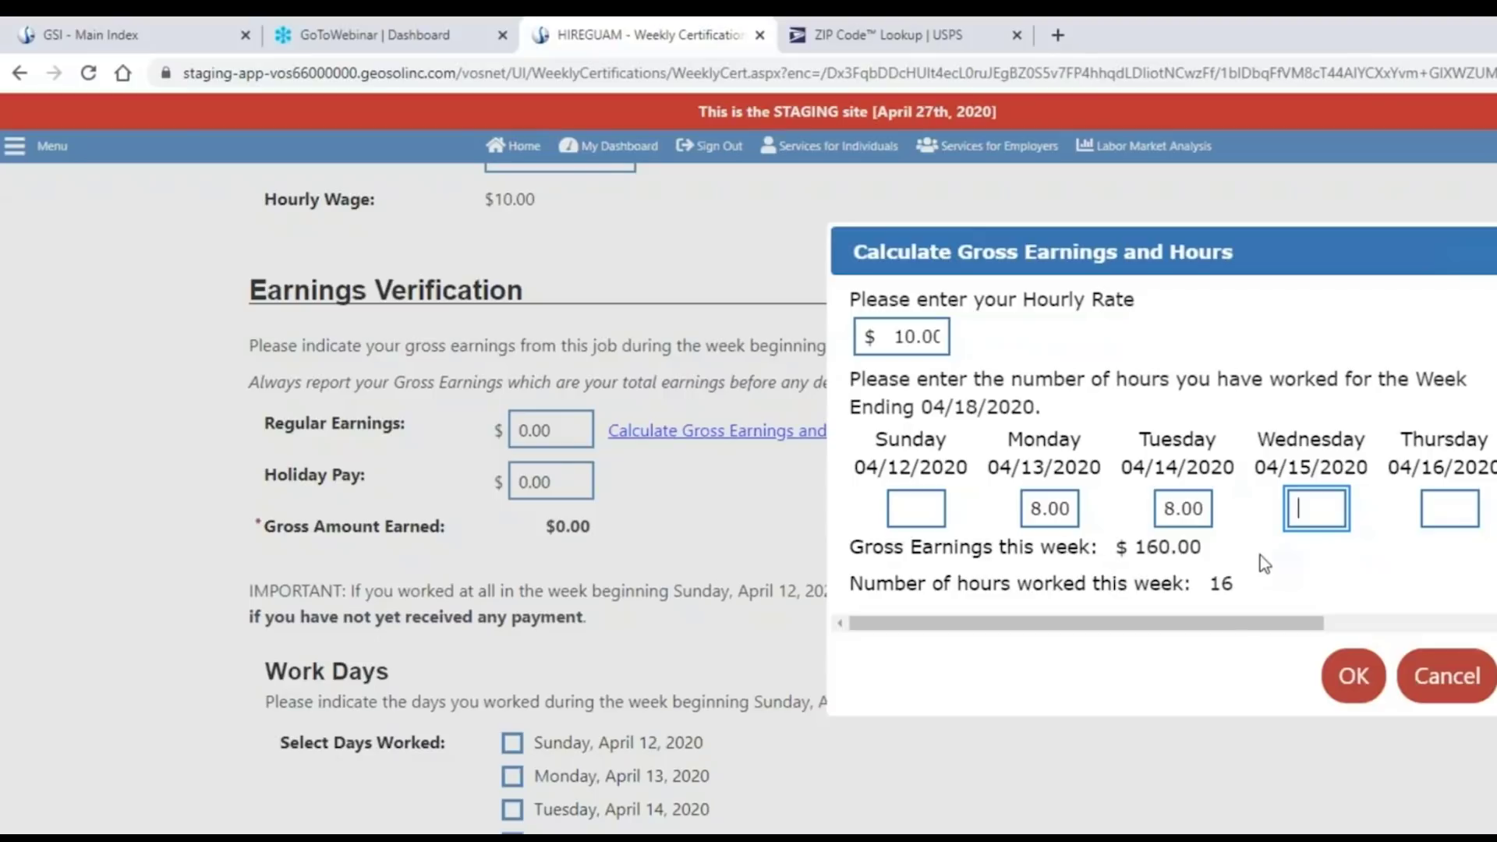
click(1351, 678)
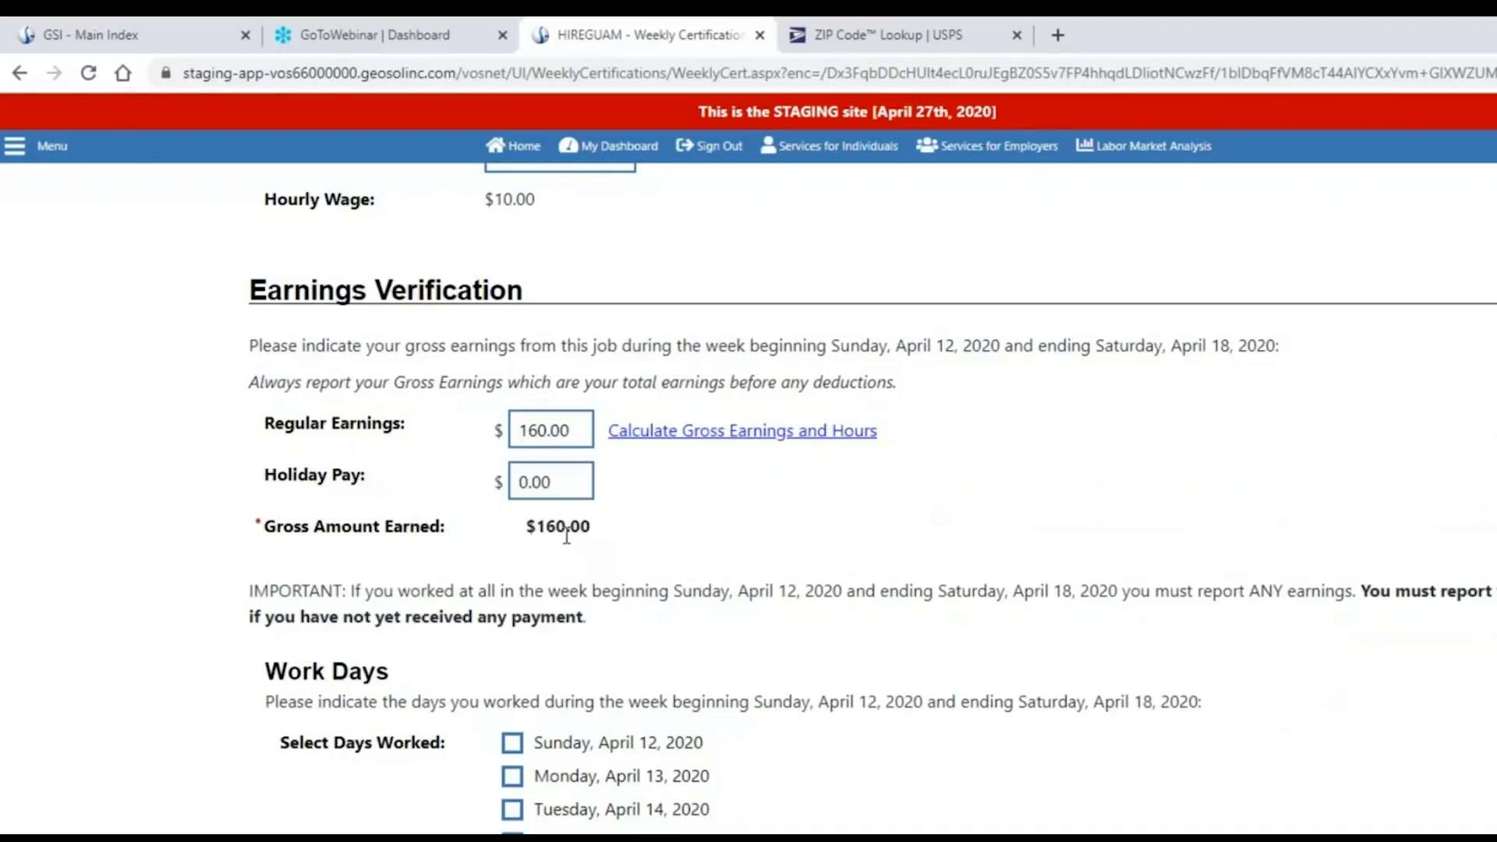
Mark Monday and Tuesday as days worked and save the $160.00 earnings.
drag(591, 527, 533, 527)
click(736, 546)
scroll(716, 635, down, 4)
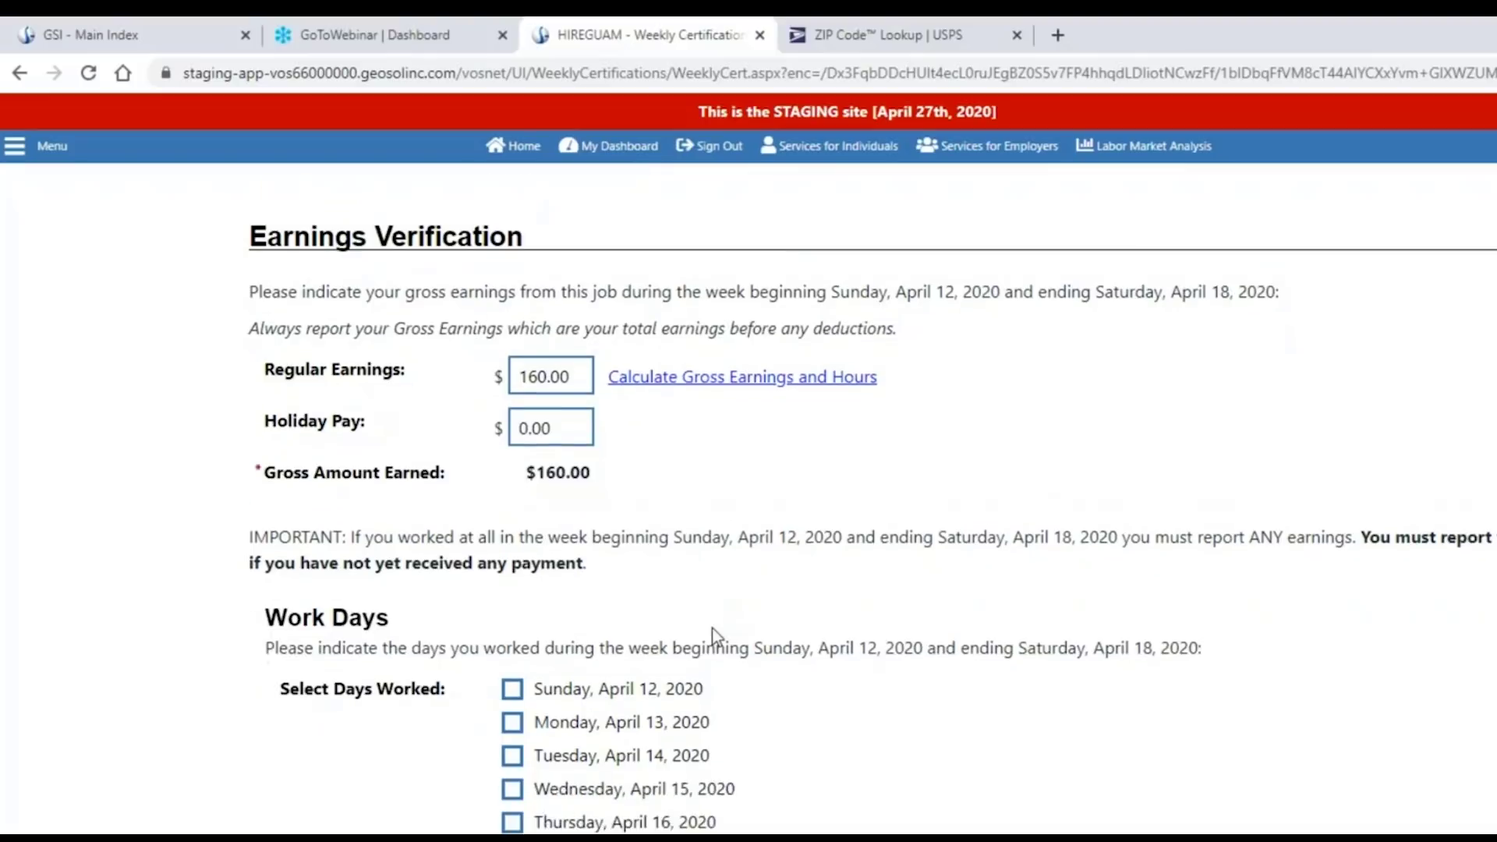
scroll(551, 582, up, 1)
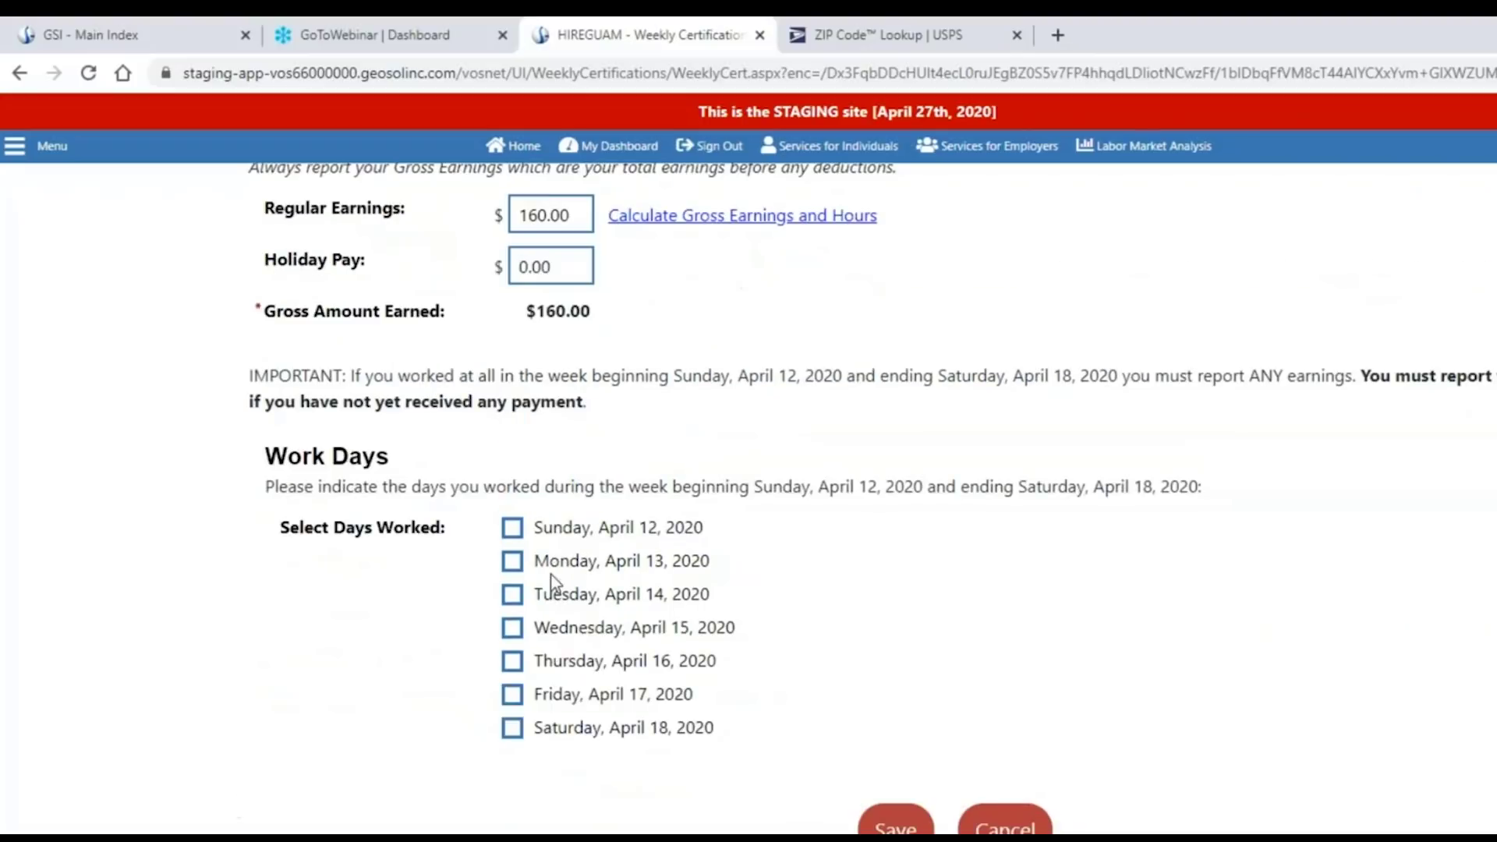
click(512, 561)
click(512, 628)
click(513, 627)
click(512, 594)
drag(372, 376, 565, 407)
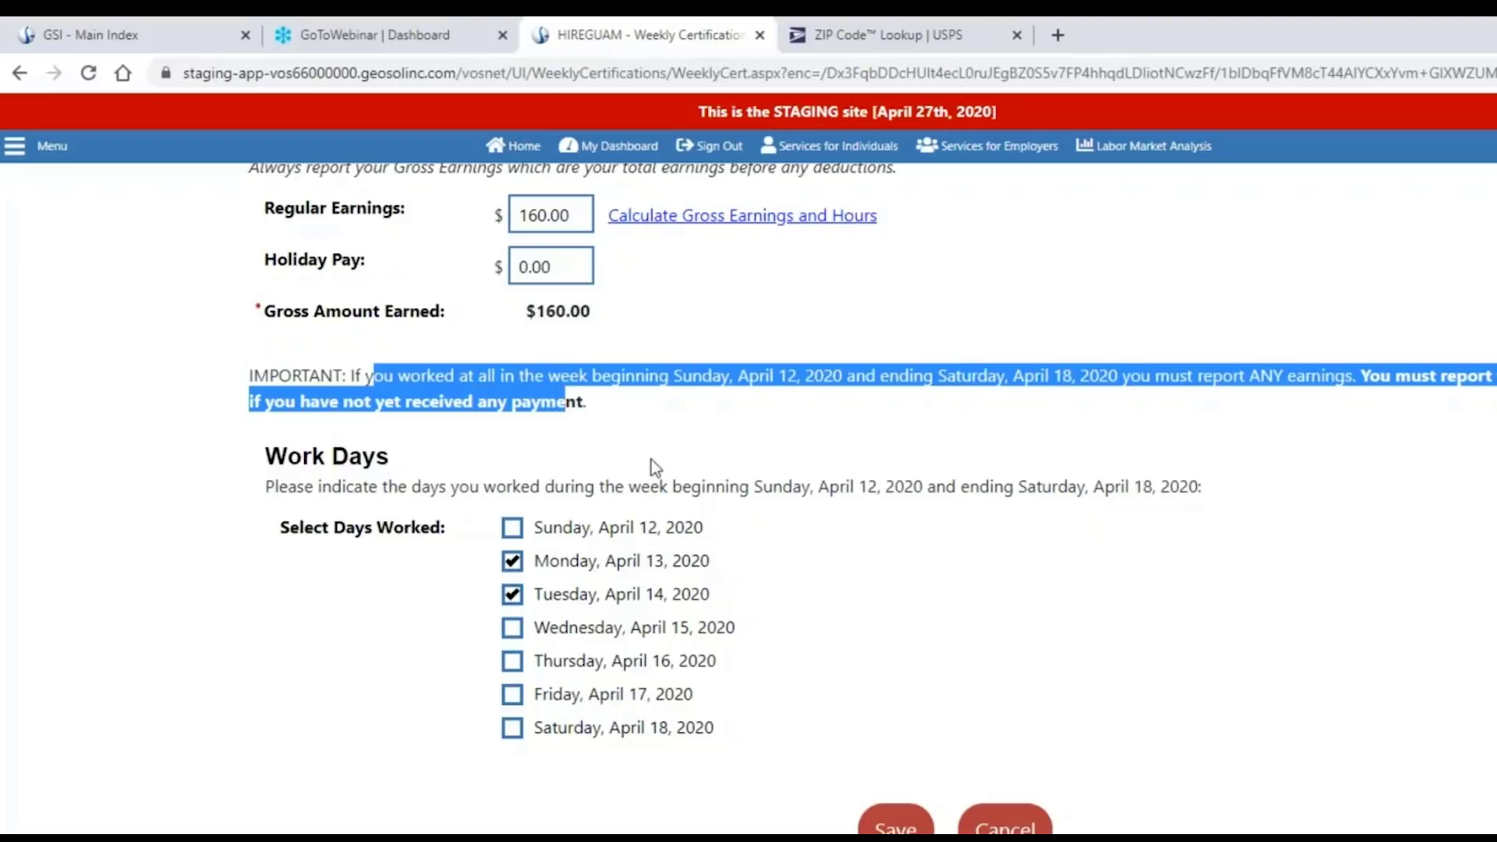
click(830, 635)
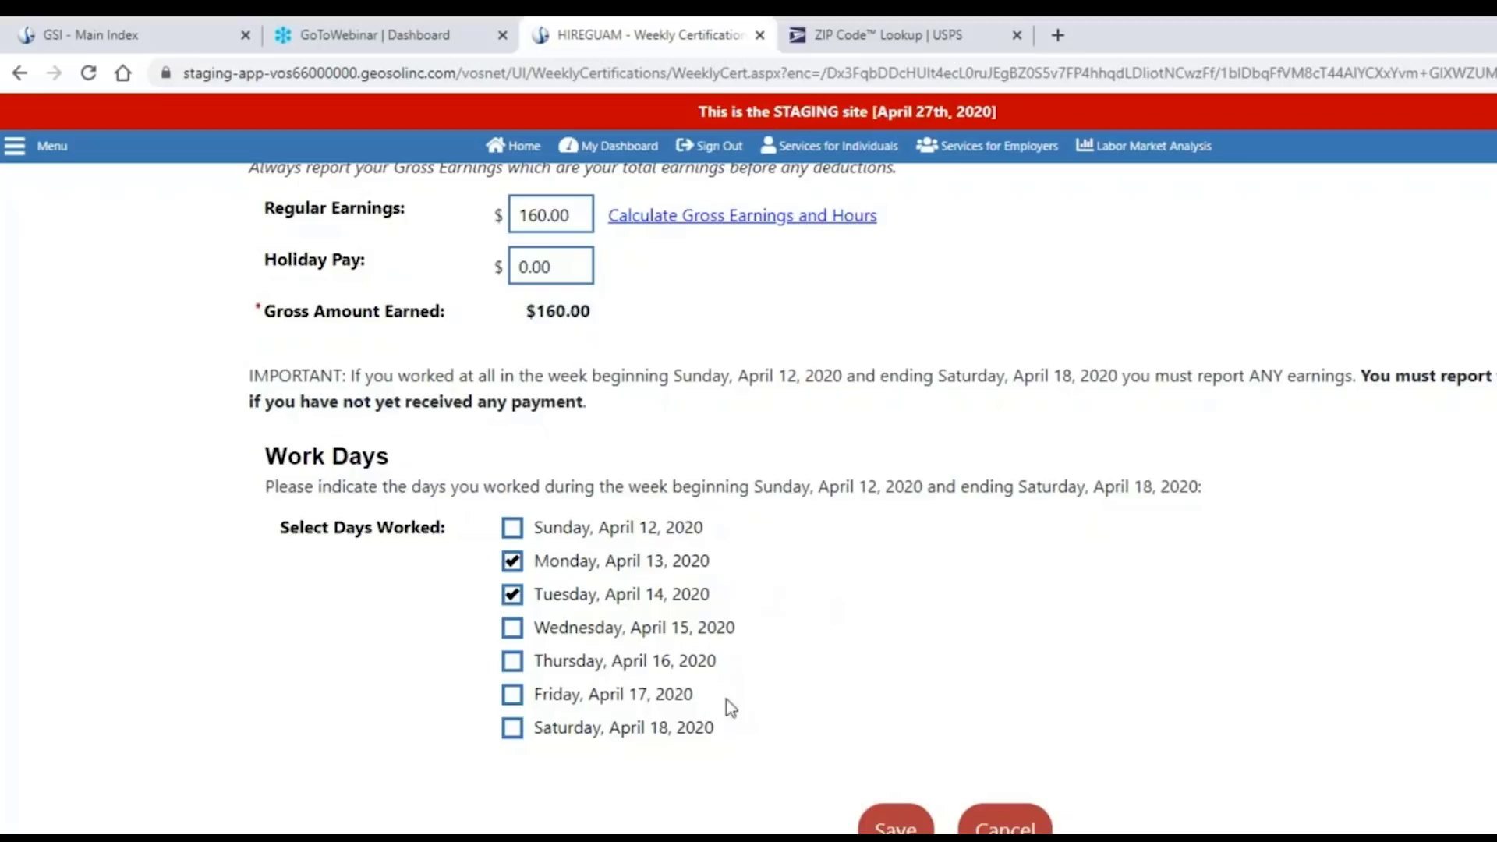
click(895, 824)
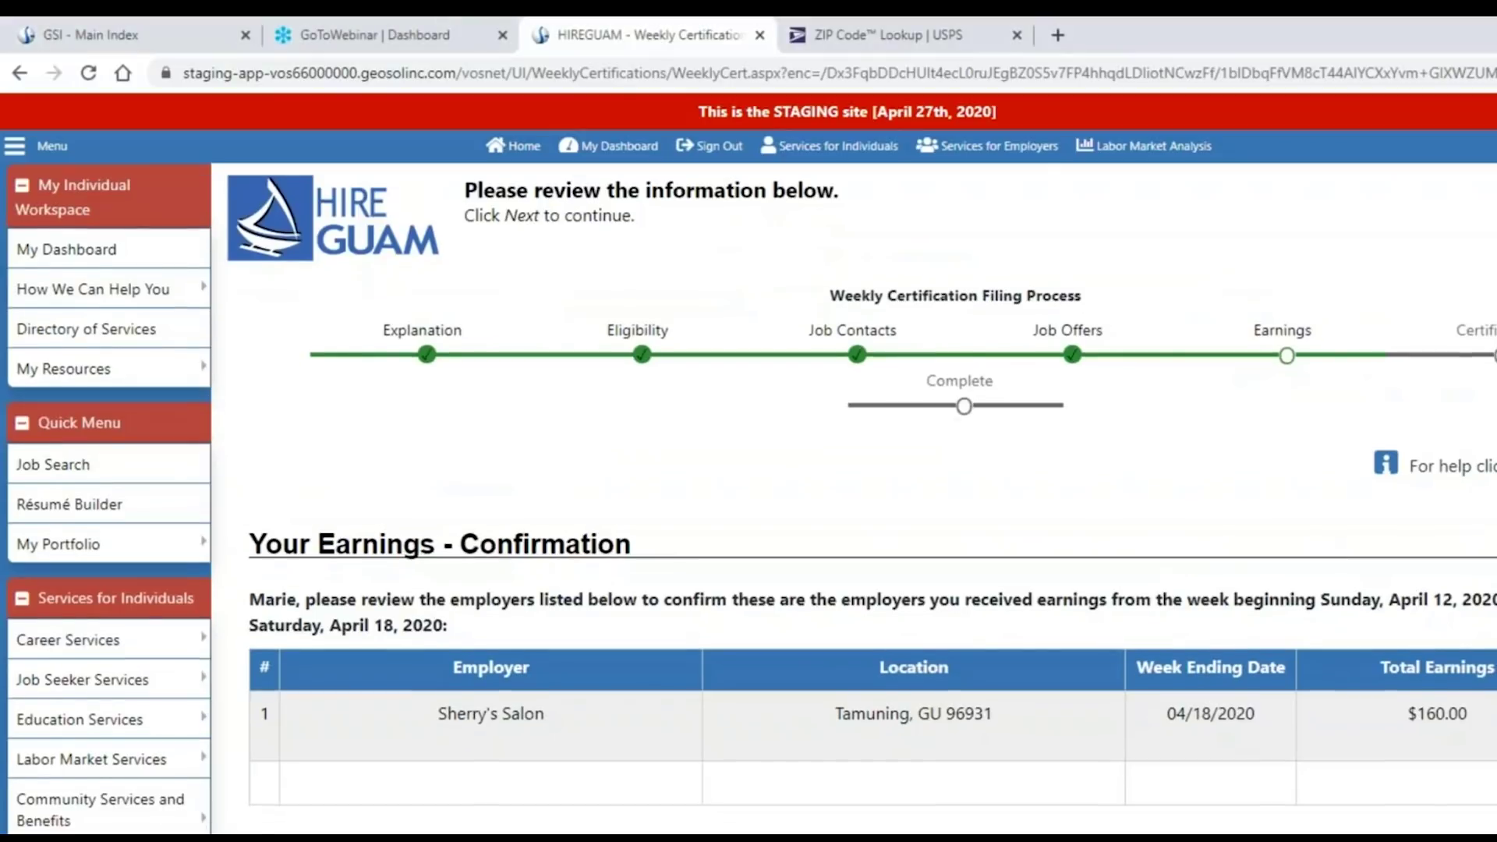
Answer No to other employers with earnings that week and proceed to the summary.
scroll(1457, 601, down, 3)
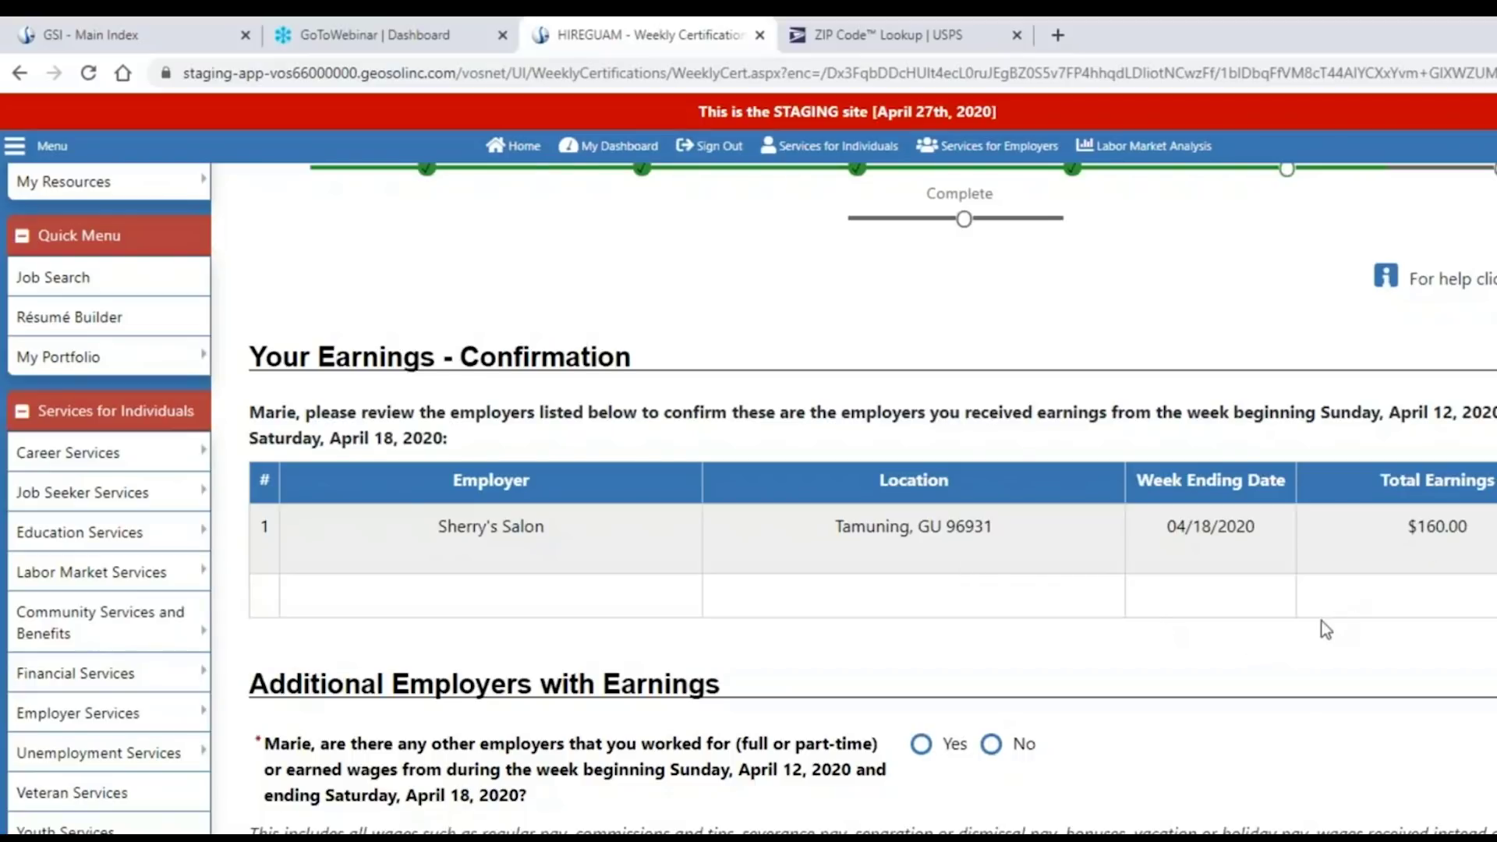
scroll(1321, 630, down, 1)
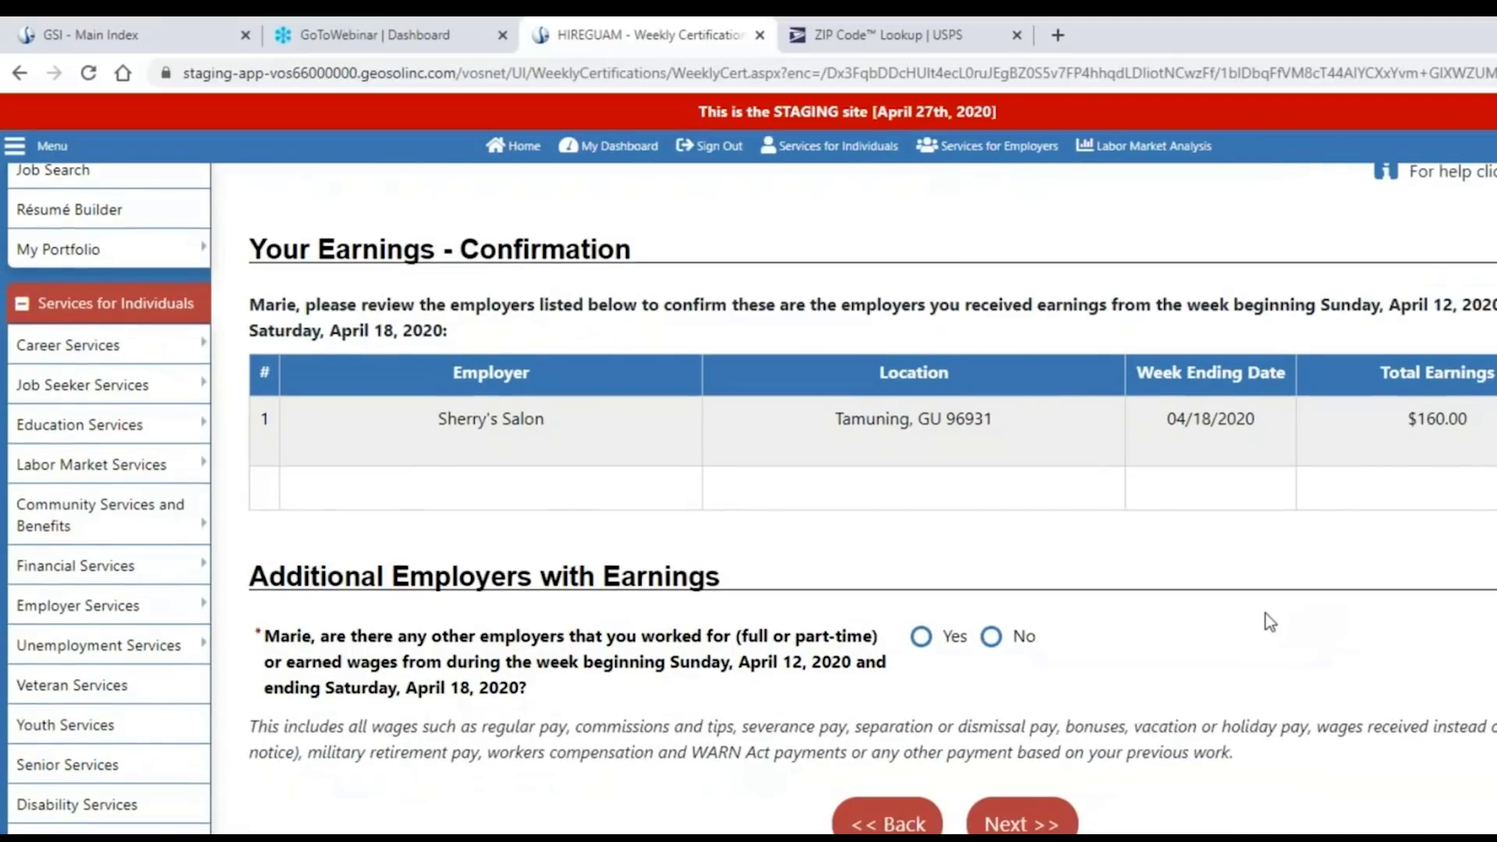
scroll(1265, 613, down, 1)
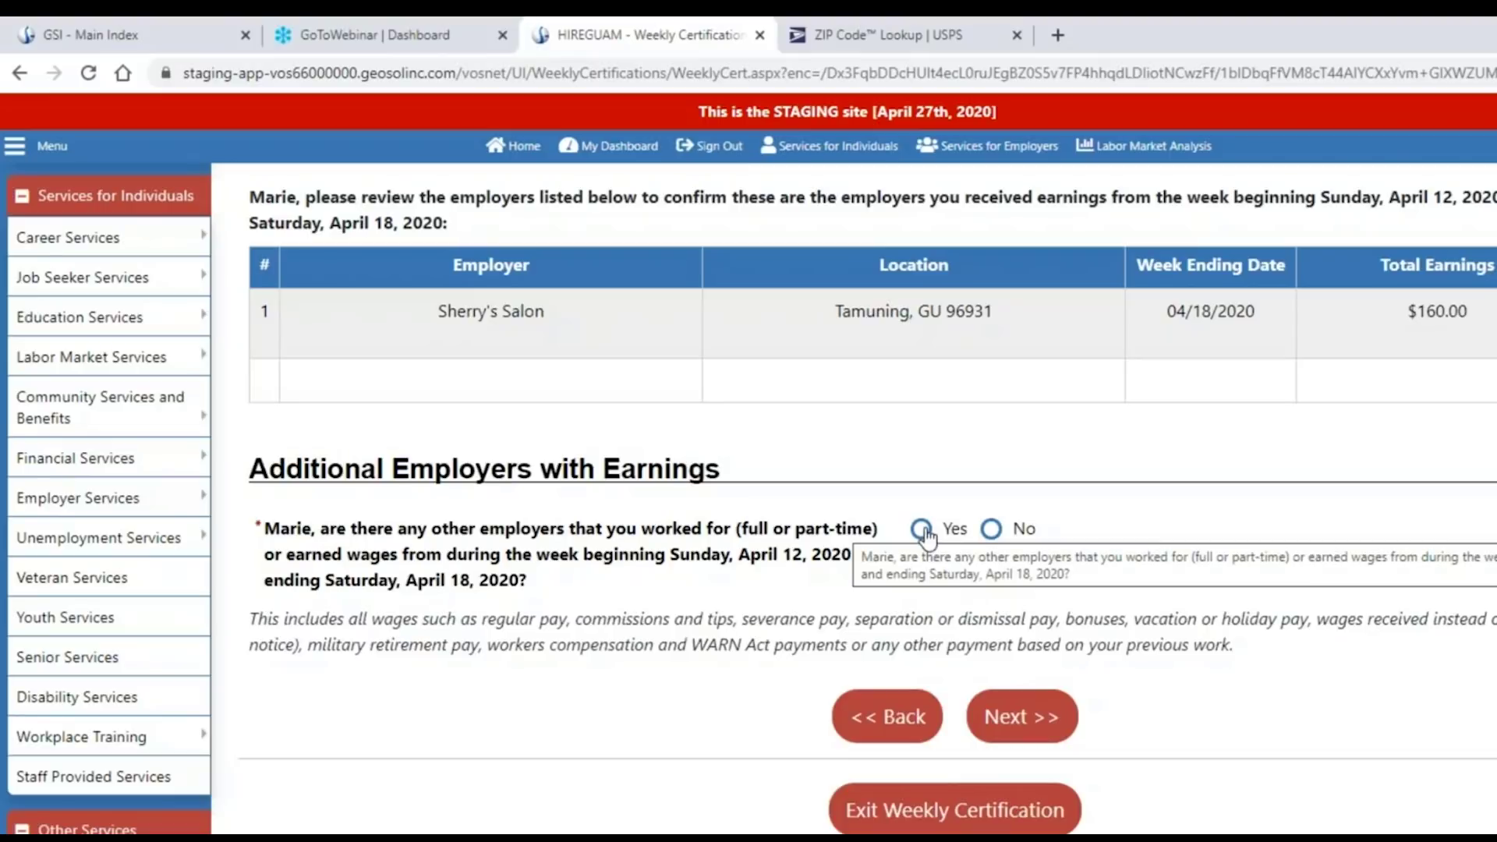
click(991, 530)
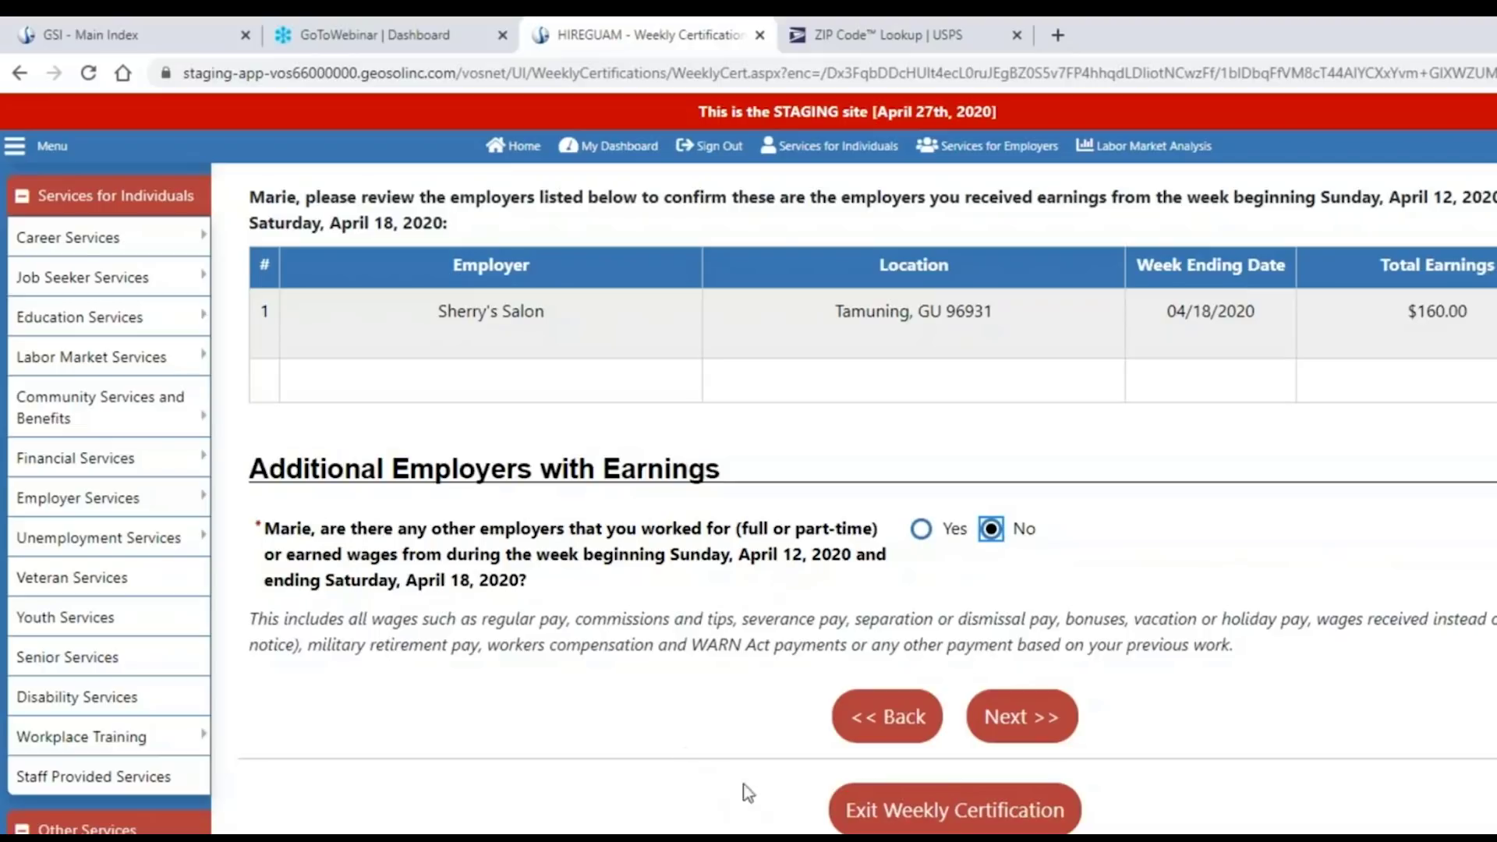
click(1022, 725)
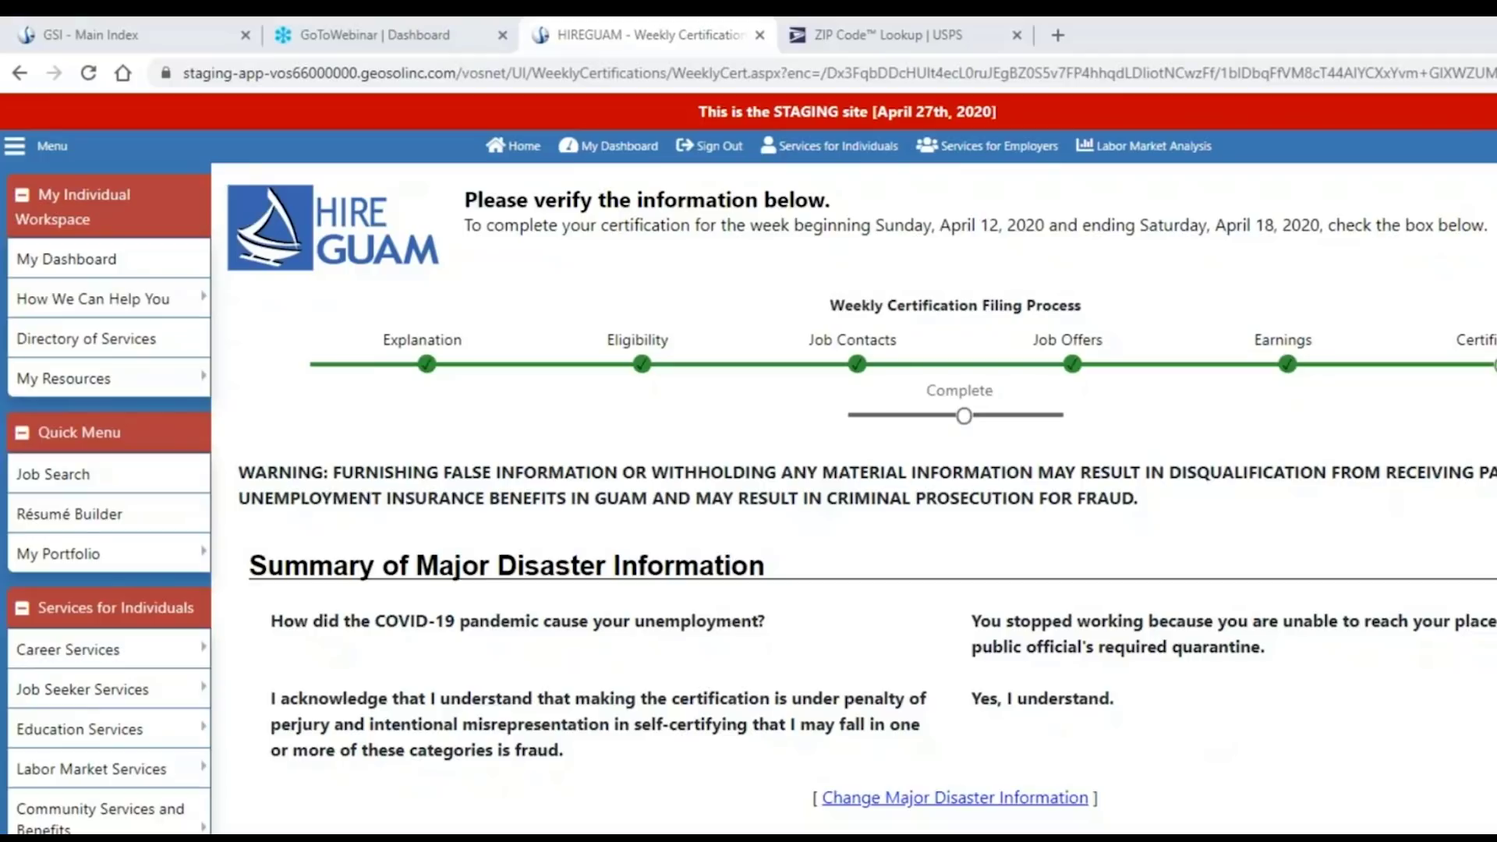
scroll(1395, 780, down, 1)
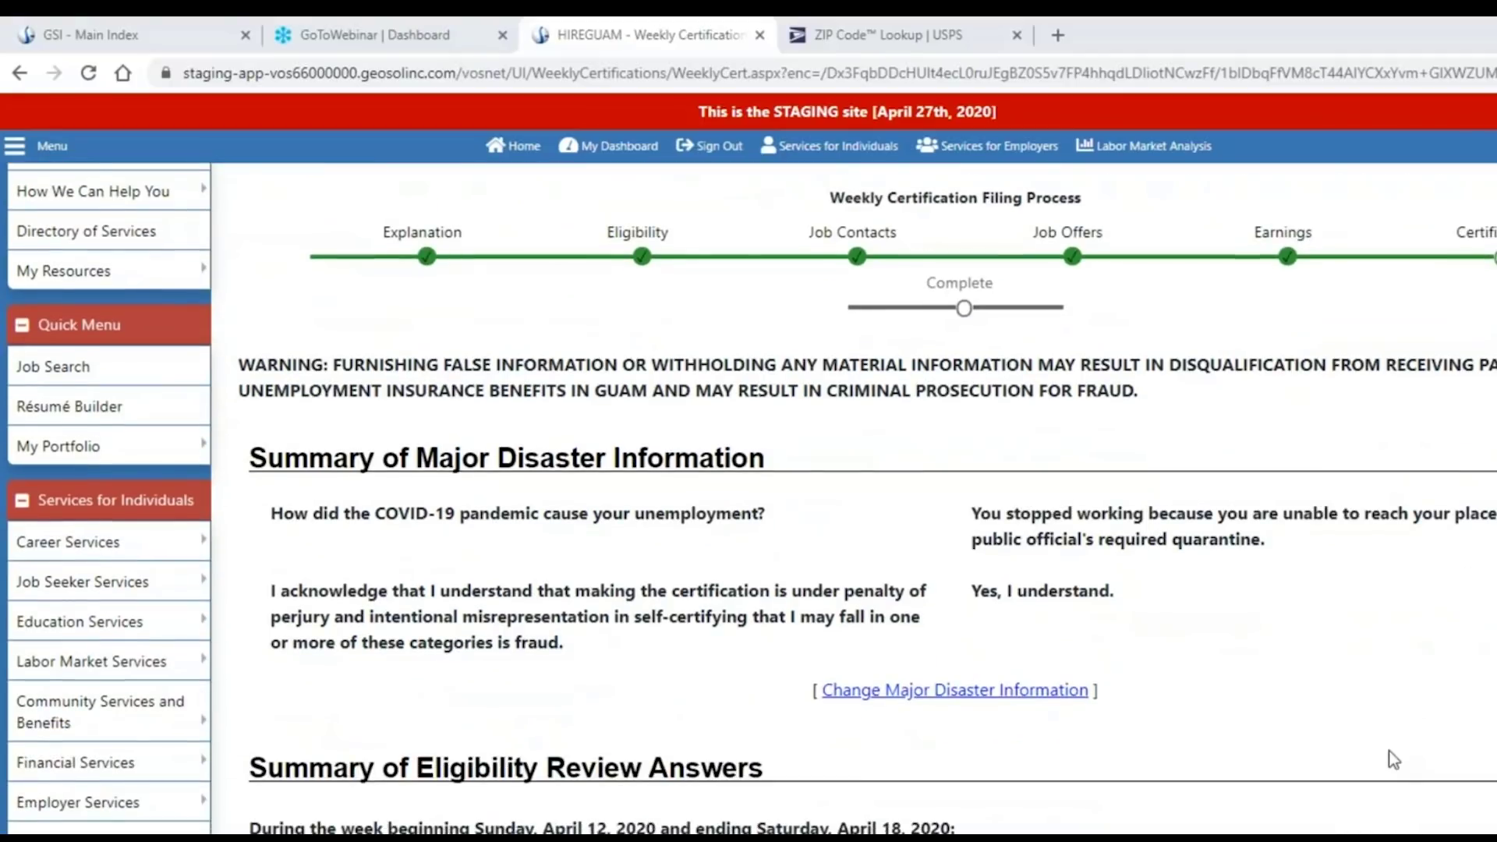
scroll(1394, 760, down, 1)
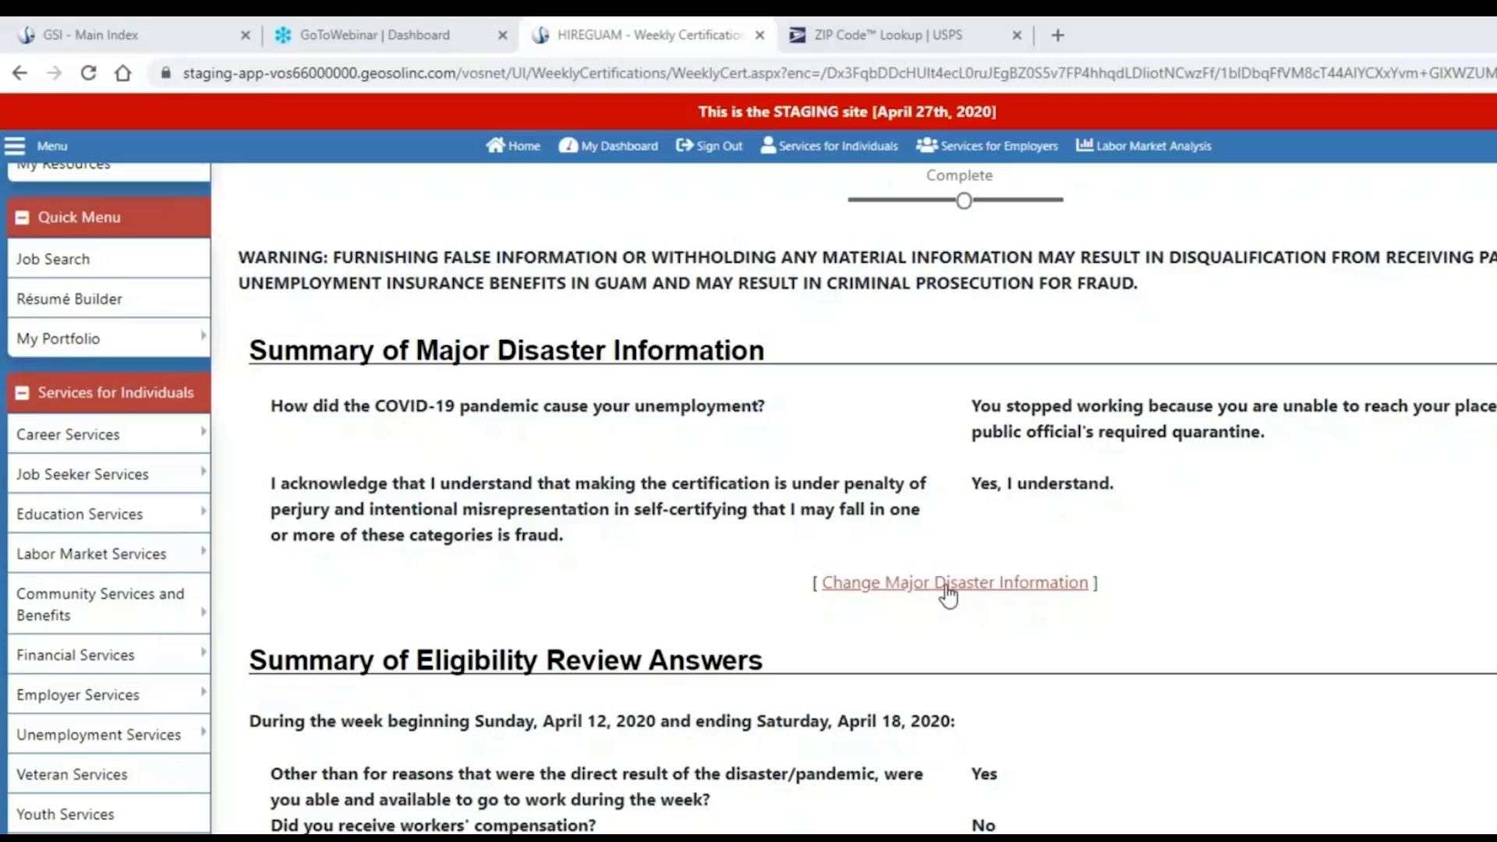
scroll(1185, 611, down, 3)
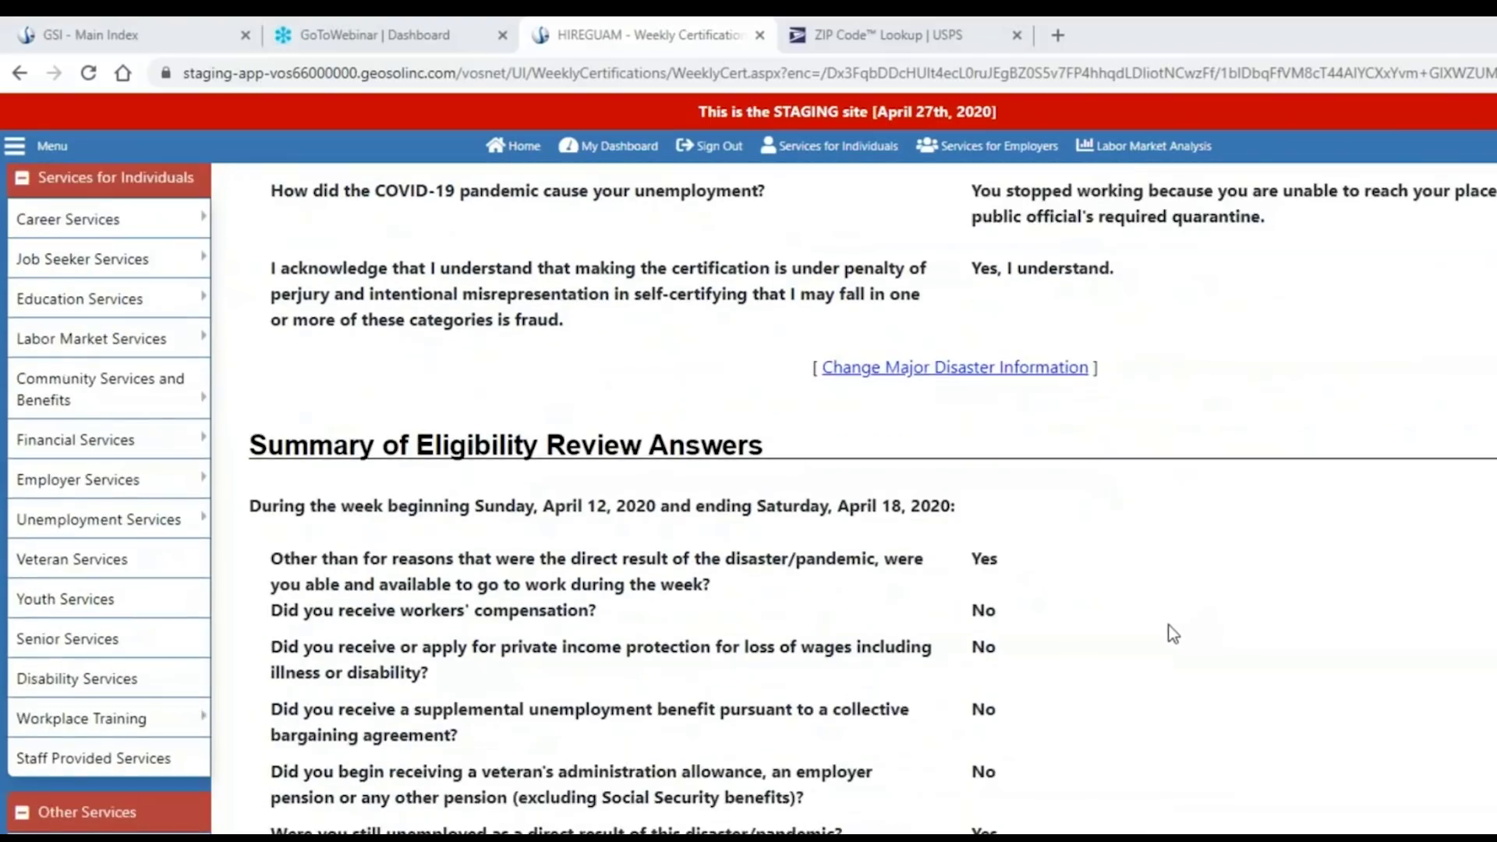
scroll(1173, 633, down, 2)
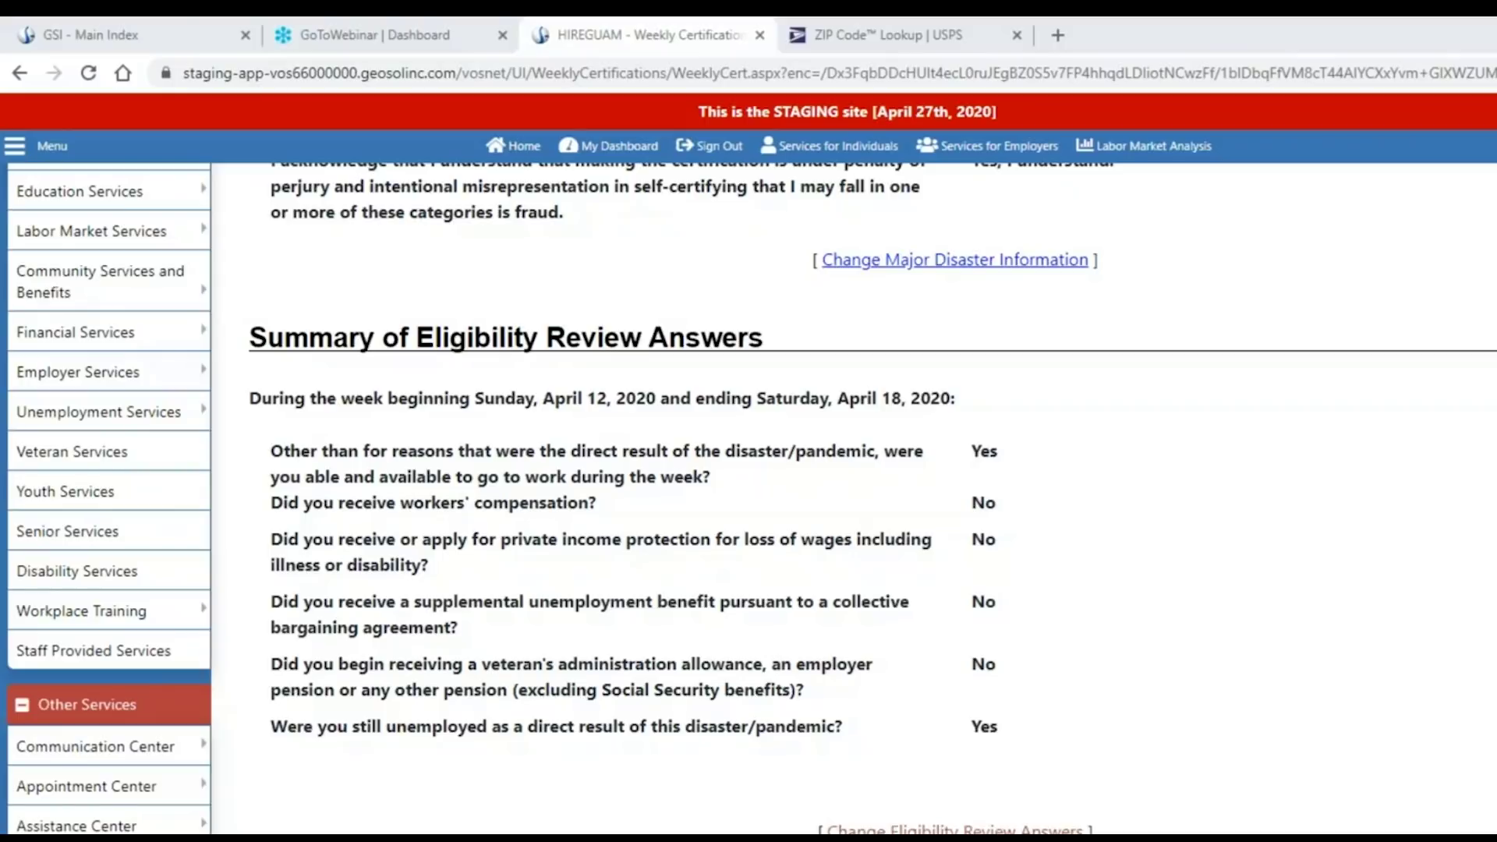
scroll(1206, 664, down, 5)
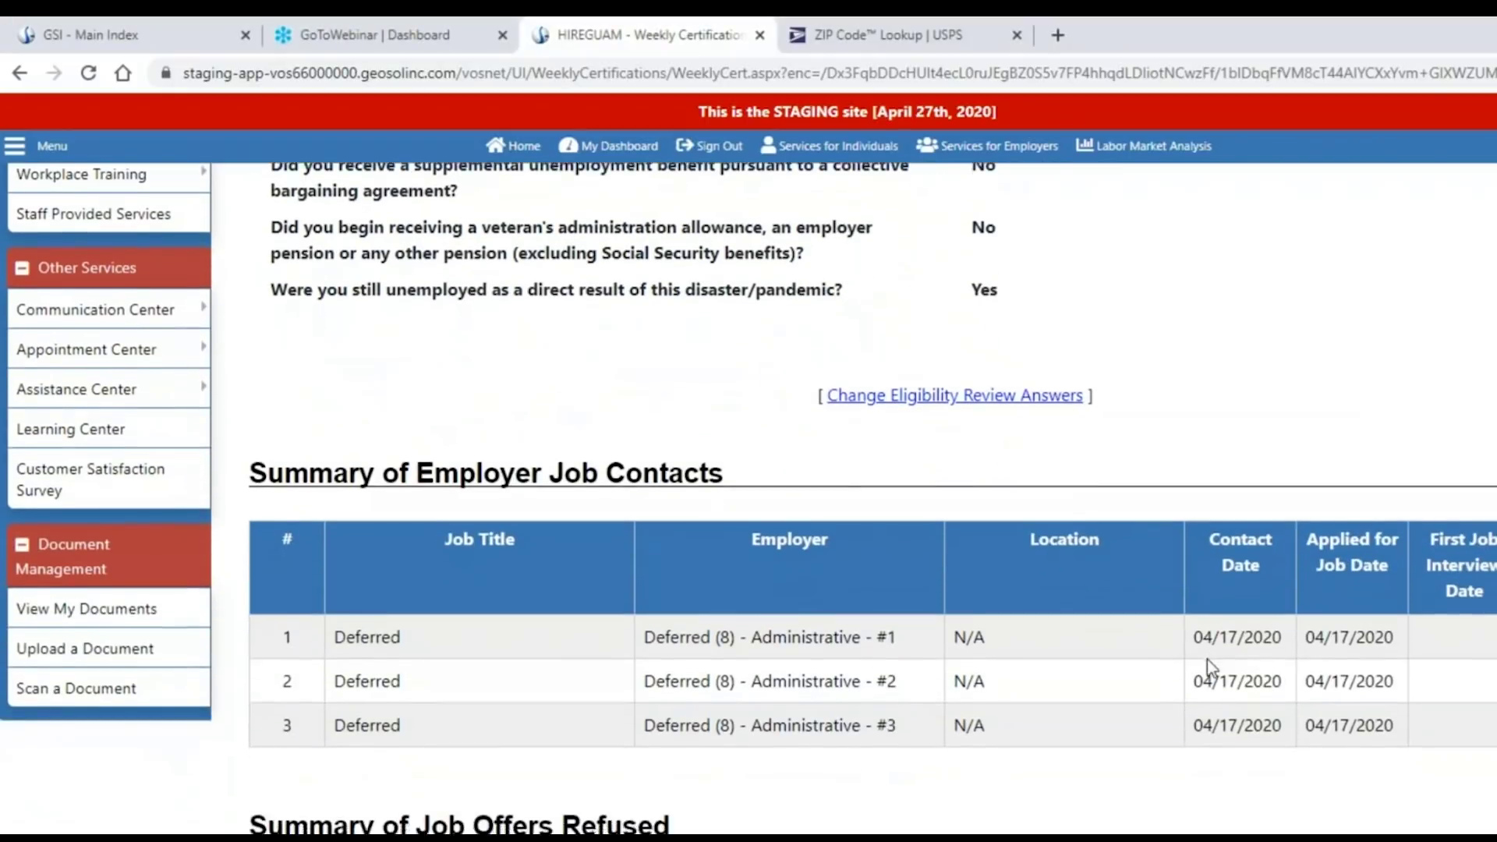
scroll(1206, 658, down, 1)
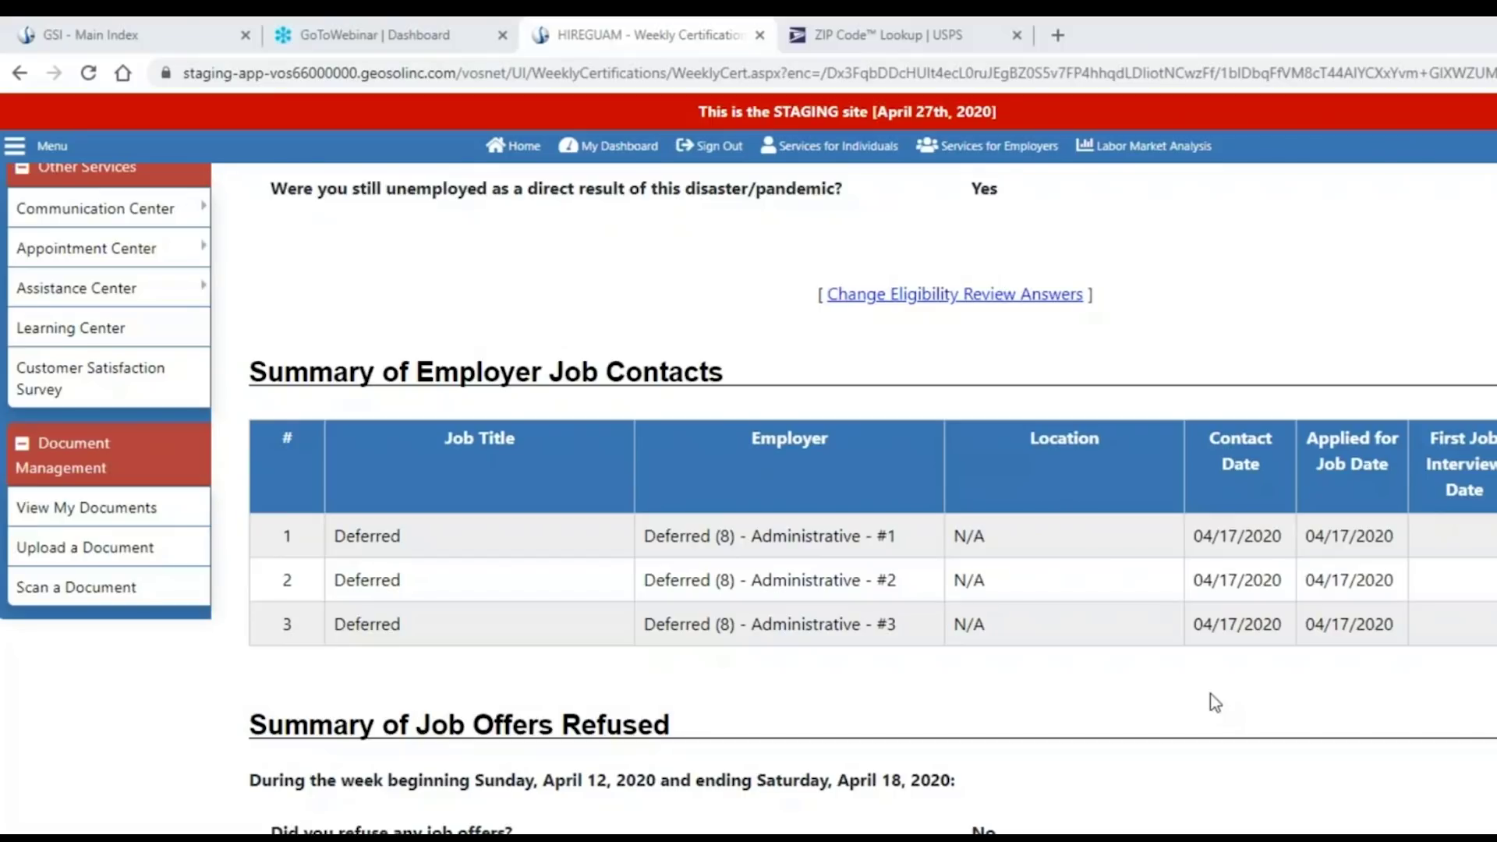
scroll(1211, 701, down, 3)
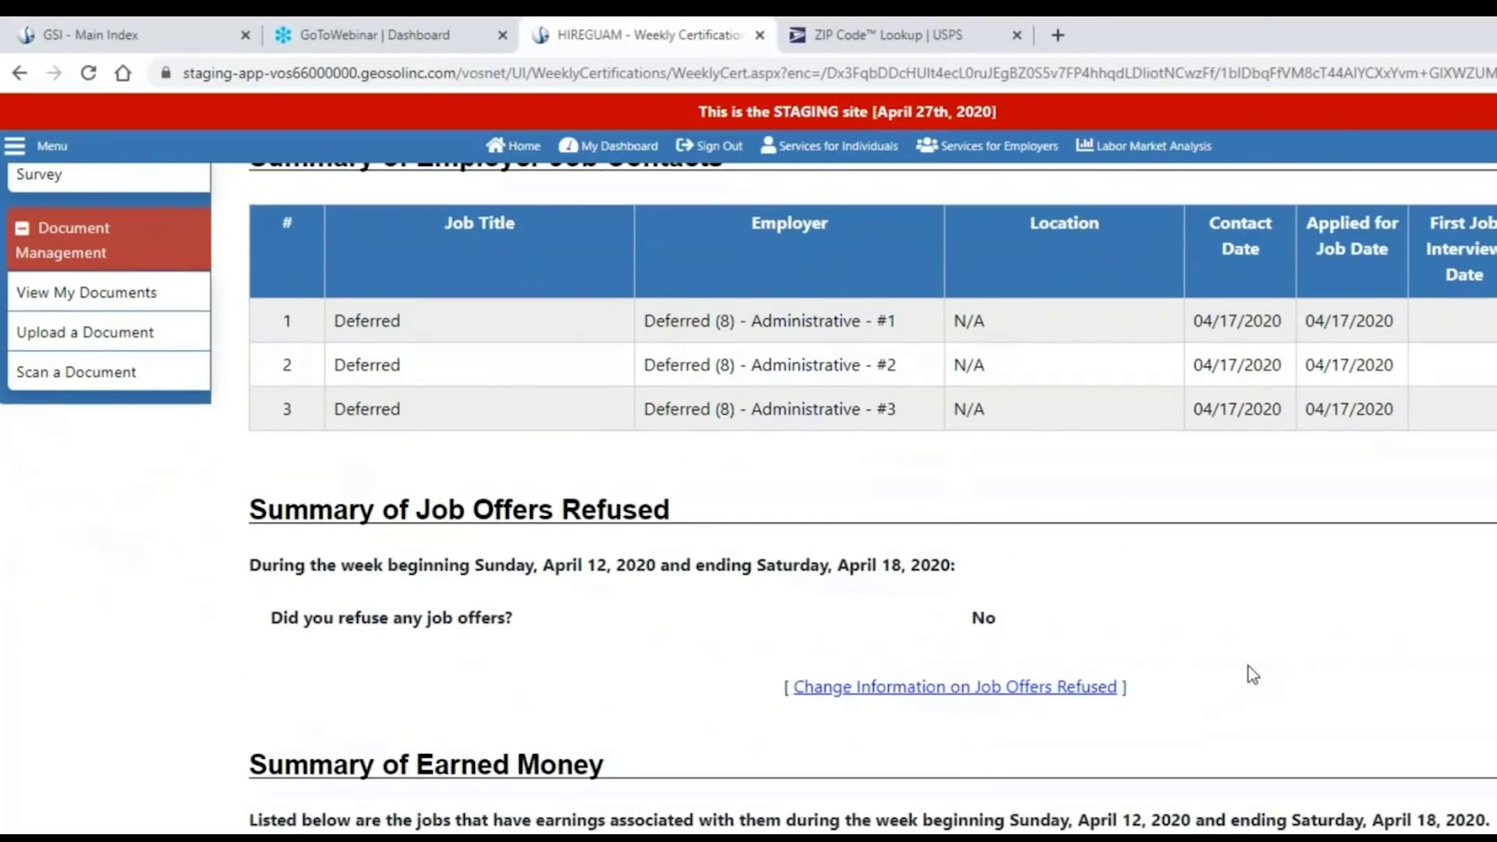
scroll(1248, 665, down, 2)
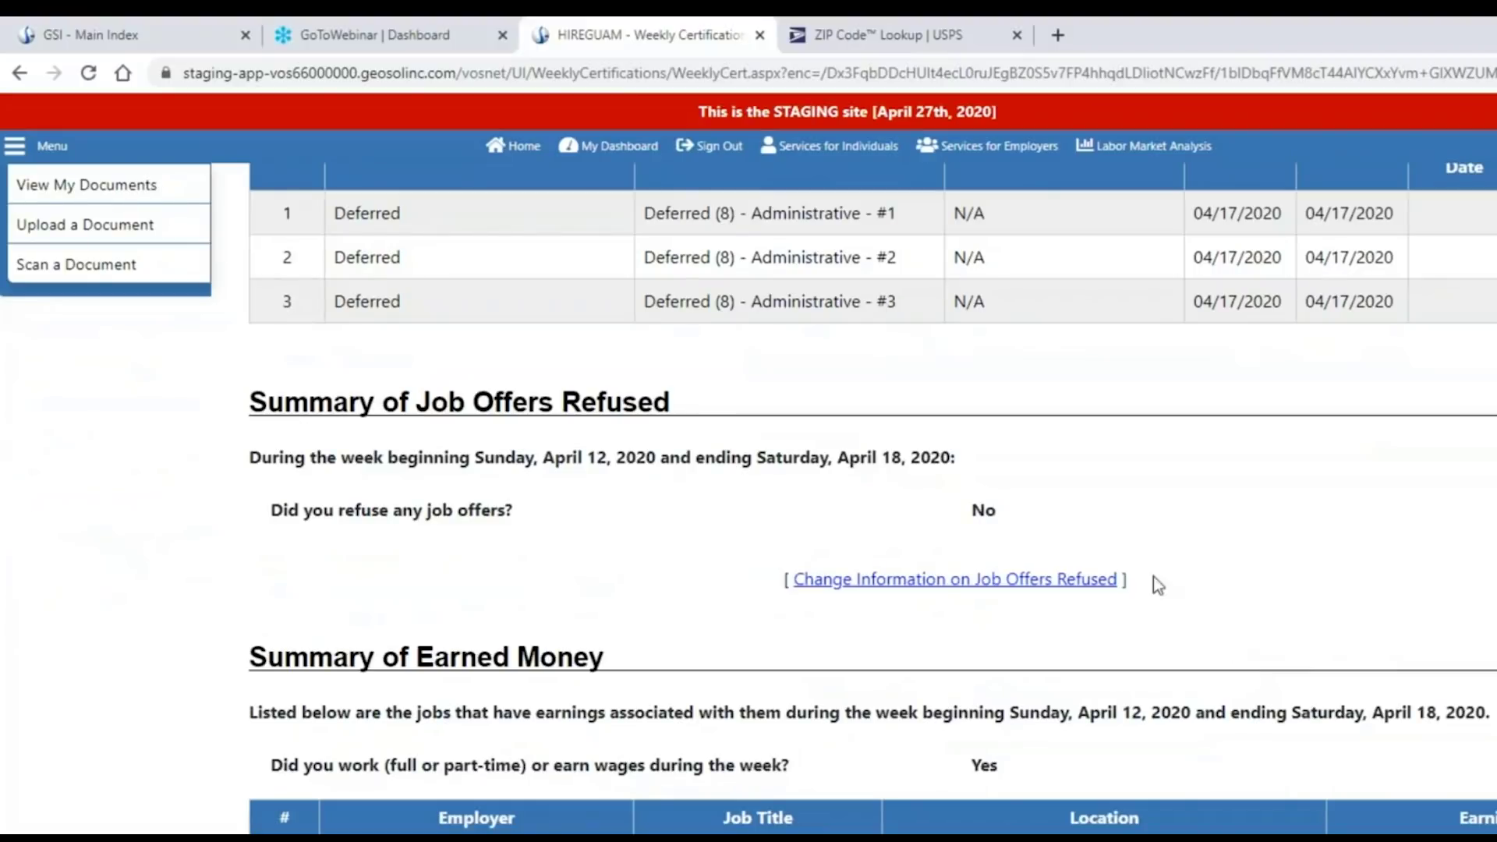
scroll(1255, 556, down, 3)
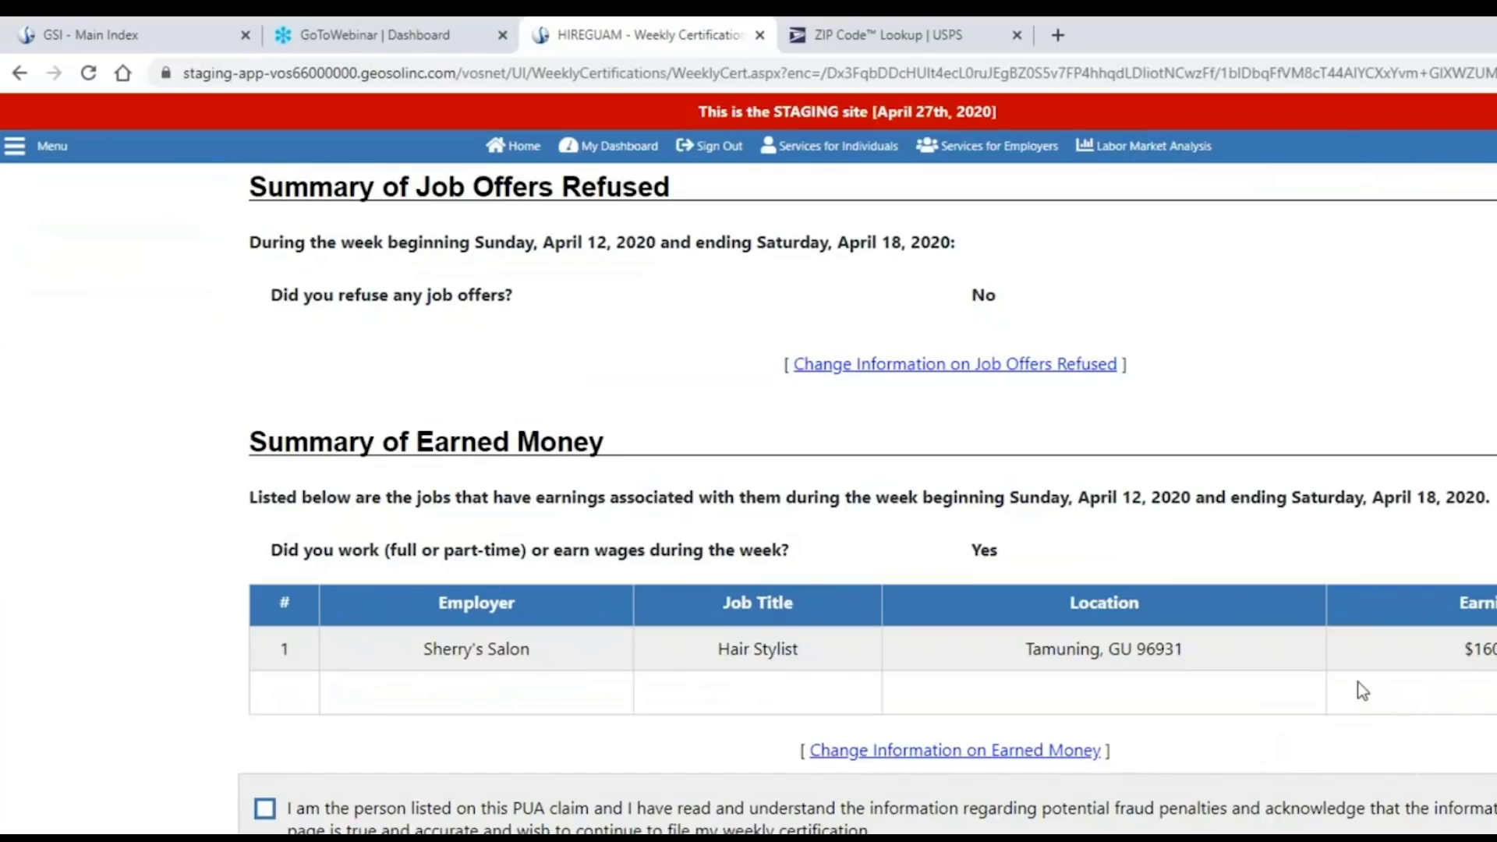
scroll(1342, 690, down, 3)
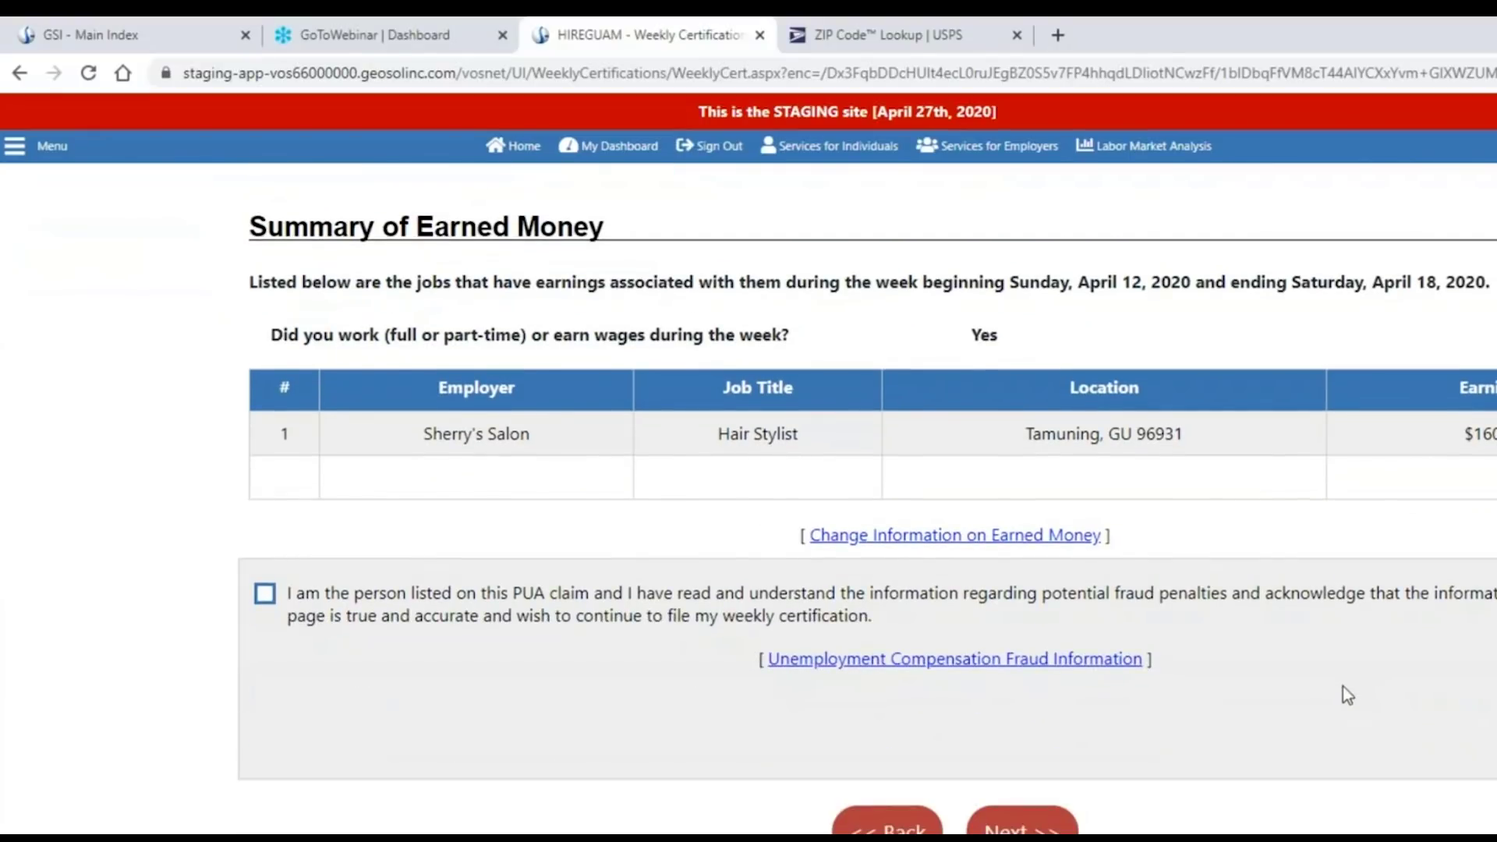
Acknowledge the PUA fraud statement and submit the April 12–18, 2020 certification.
click(265, 594)
scroll(1302, 663, down, 1)
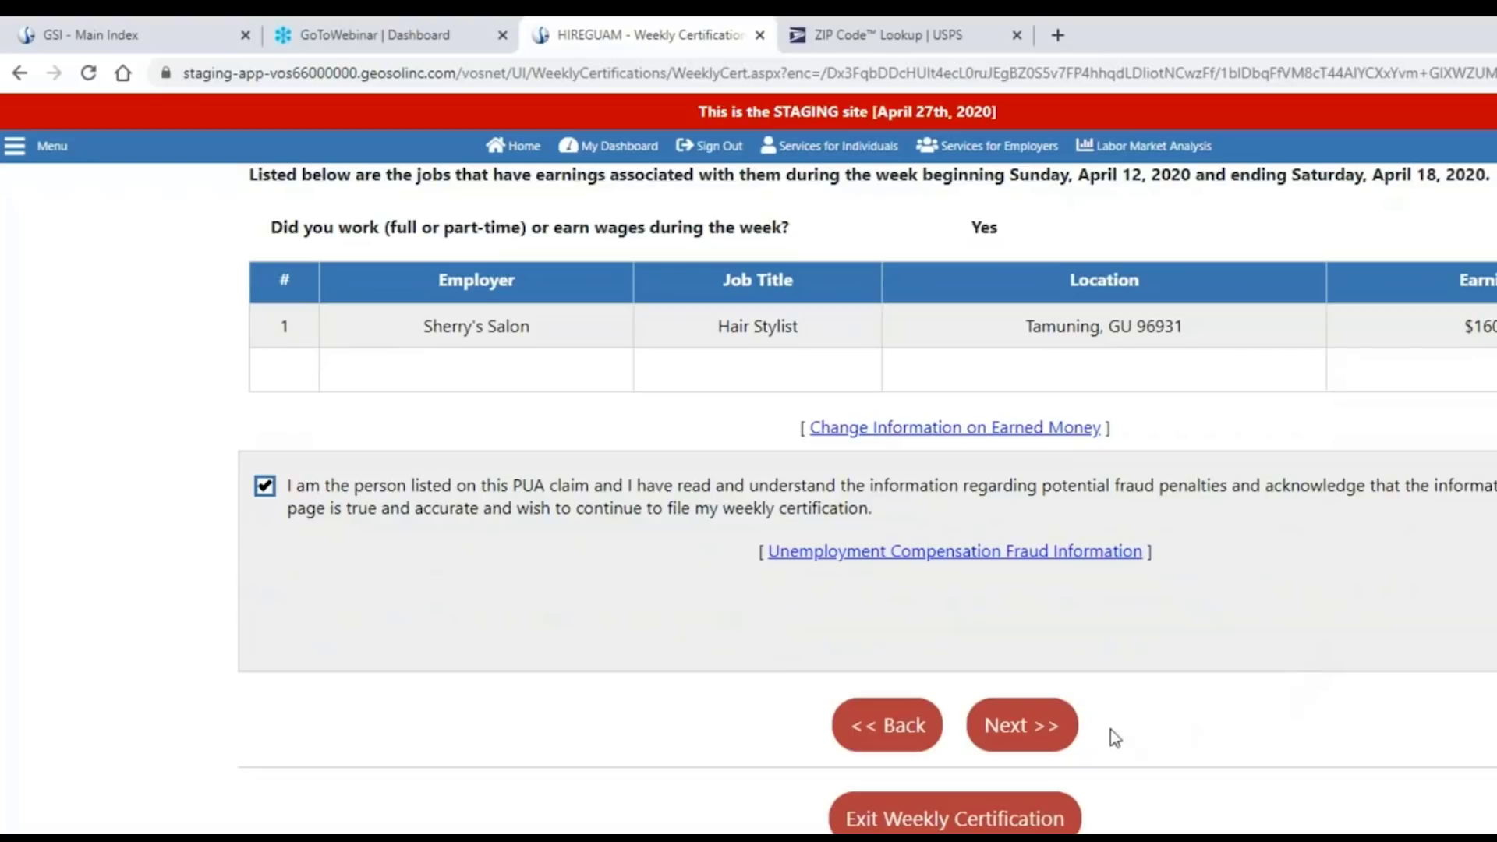
click(1012, 727)
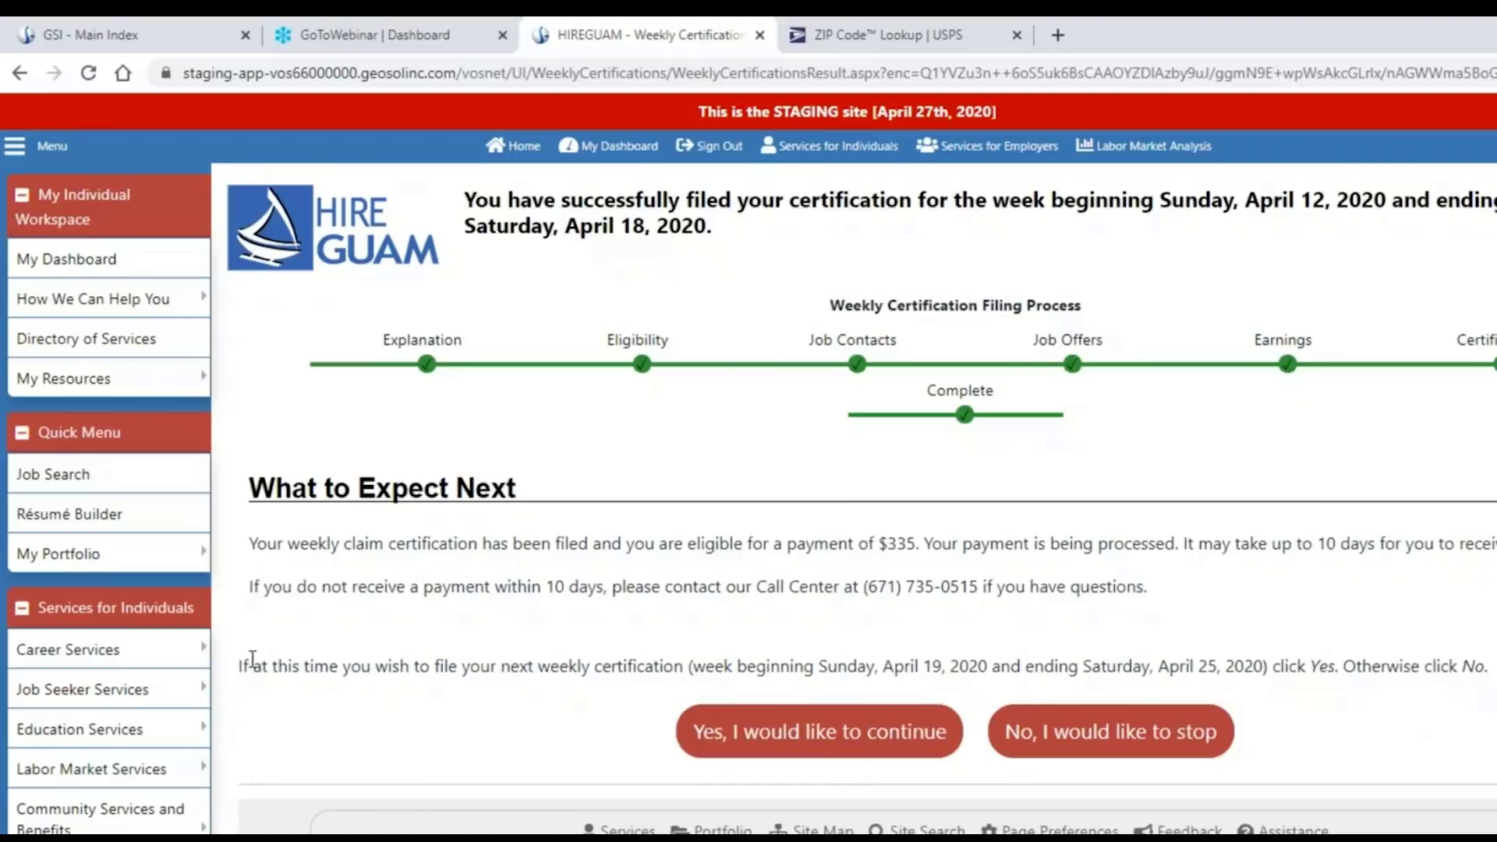
drag(243, 666, 1490, 677)
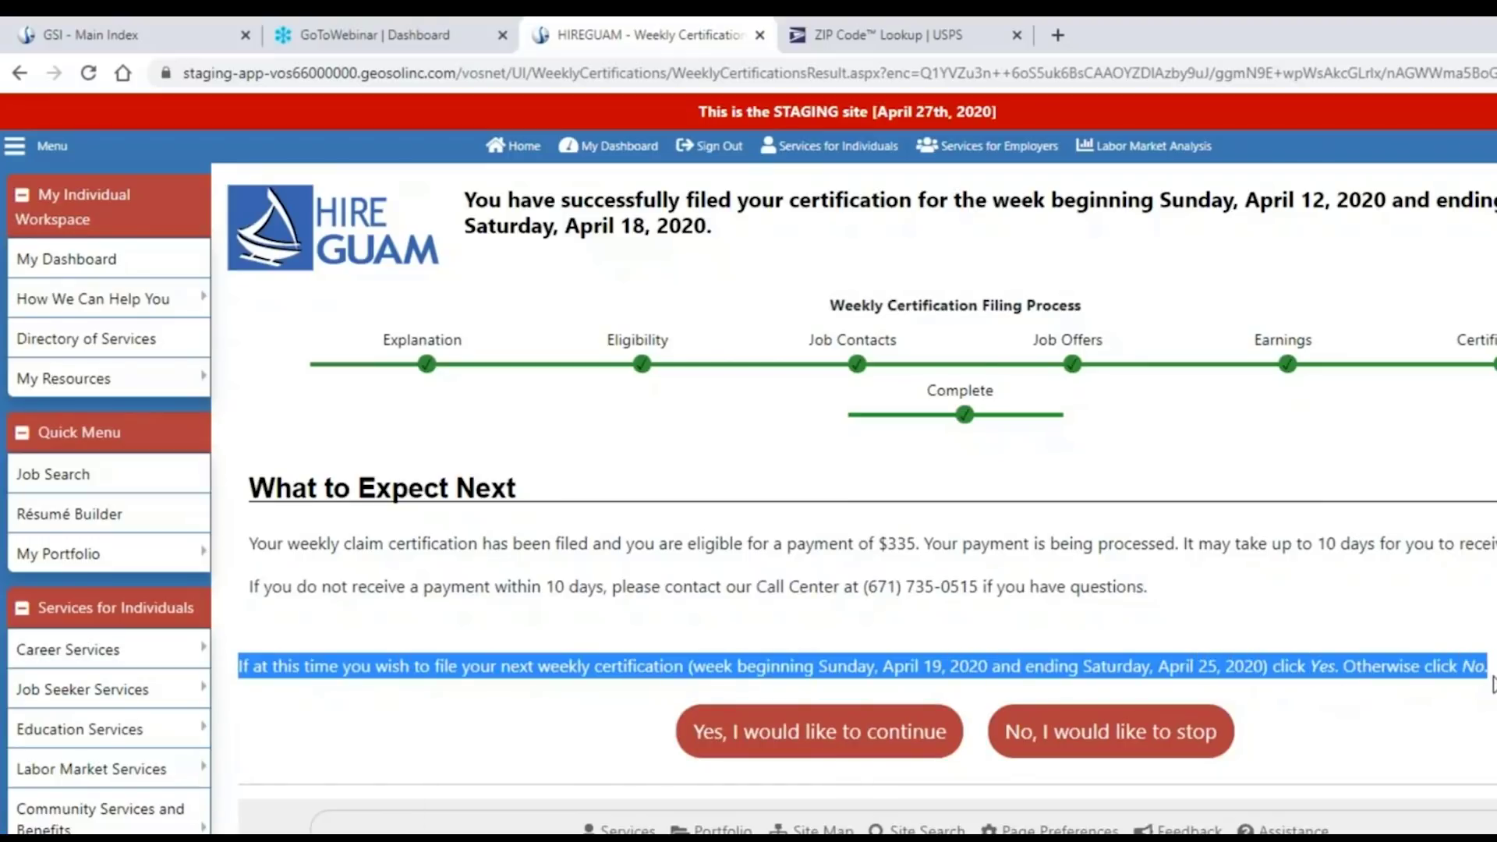
click(1401, 735)
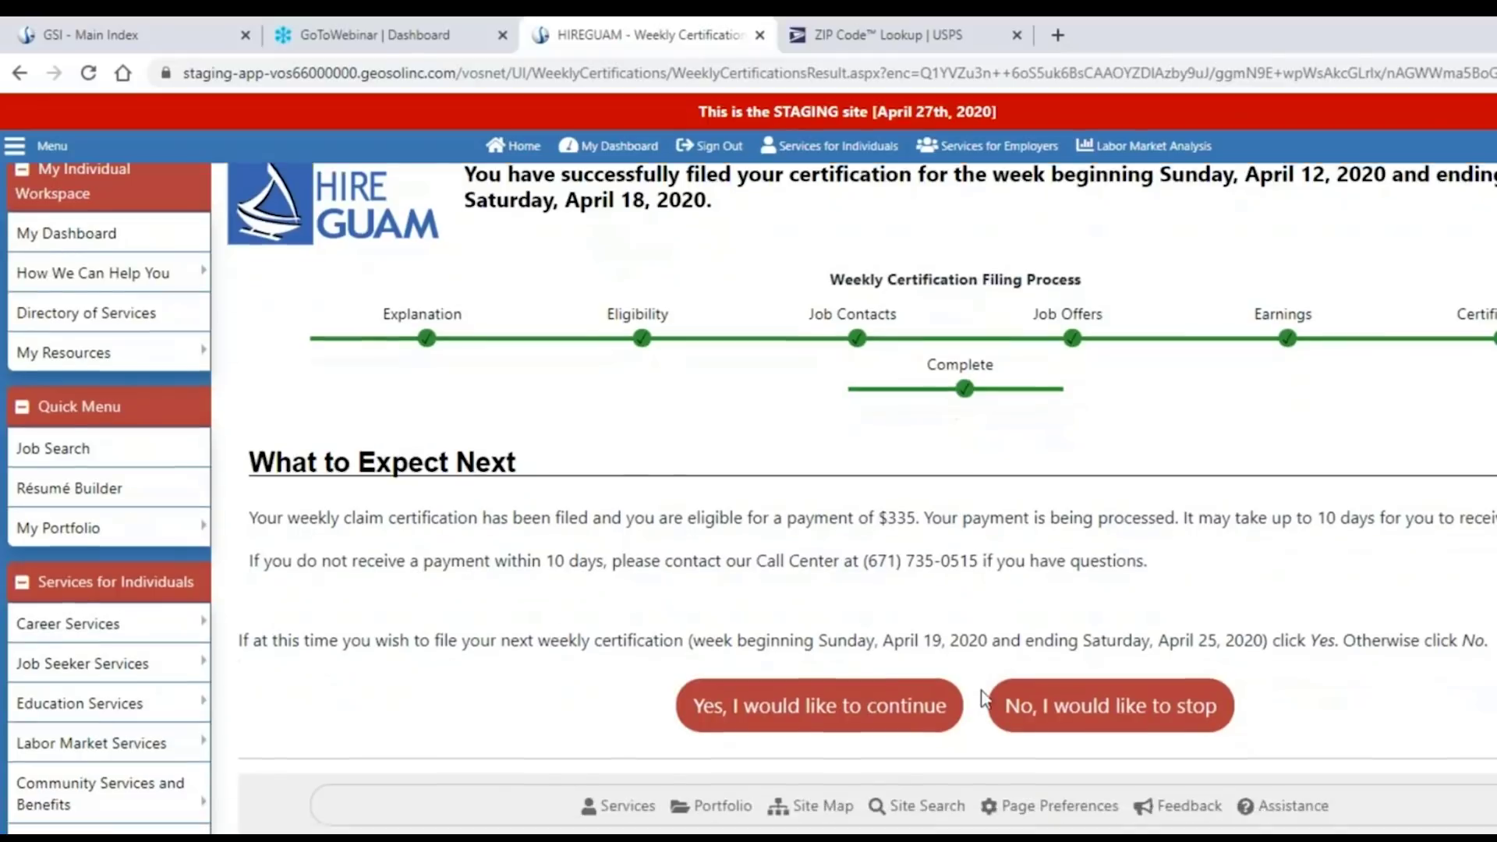
scroll(986, 693, down, 3)
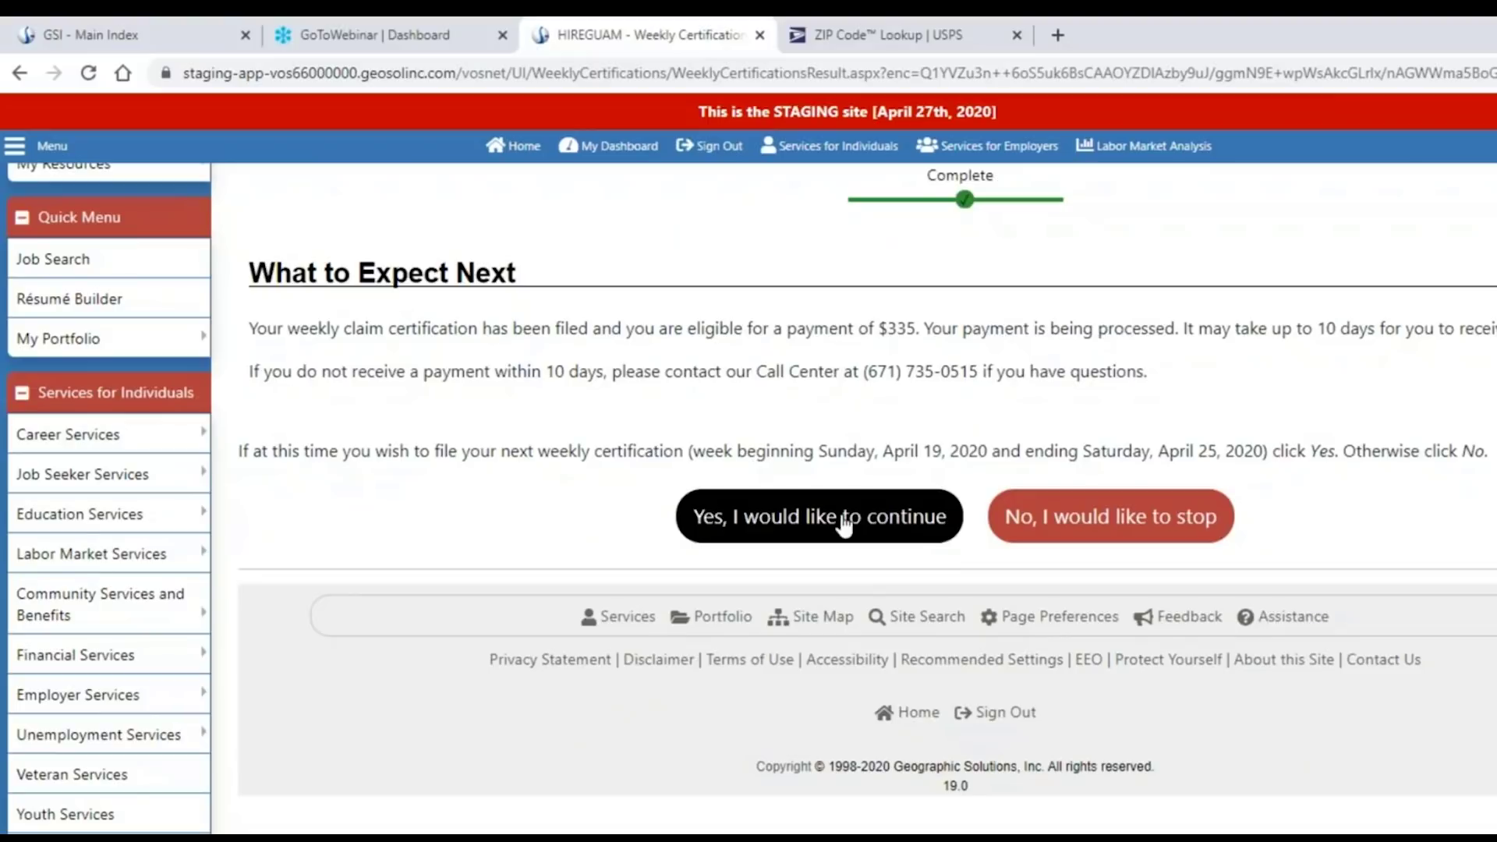